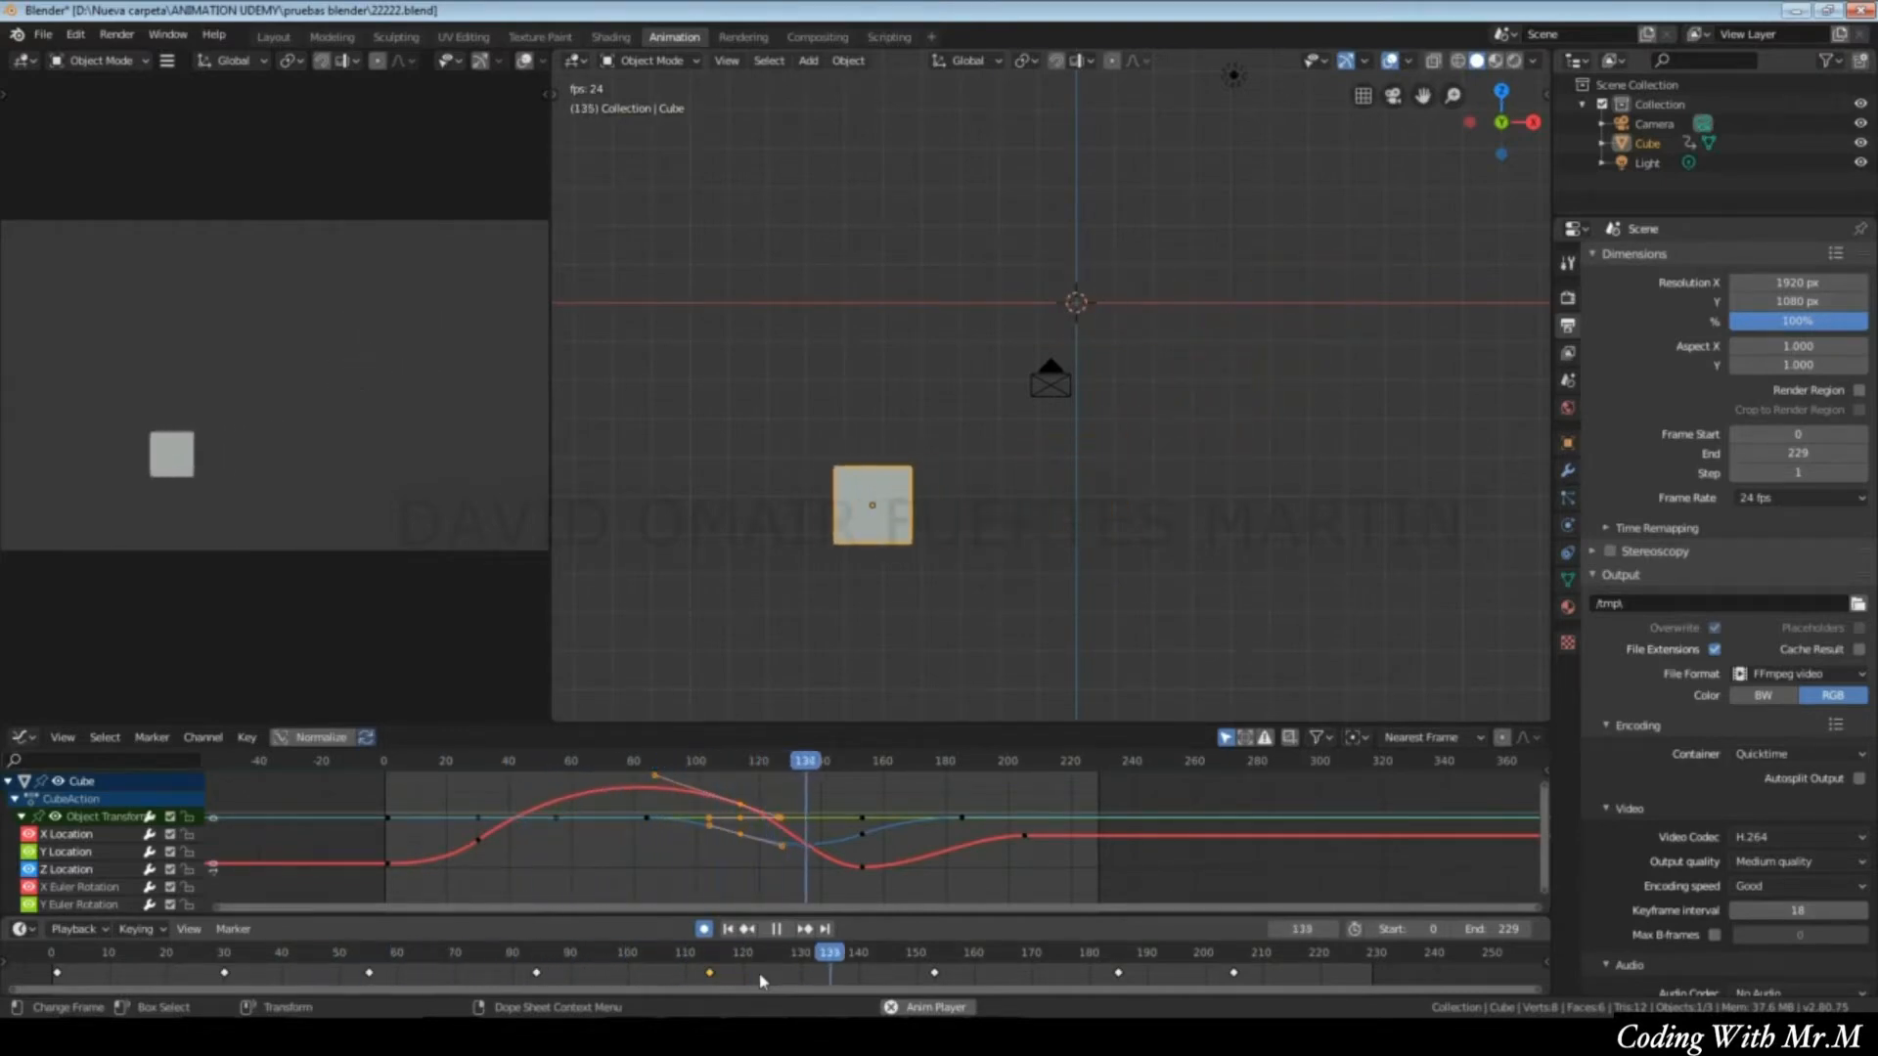
# Stop the animation playback and jump forward keyframe by keyframe to the cube's last keyframe at frame 205.
pyautogui.click(780, 930)
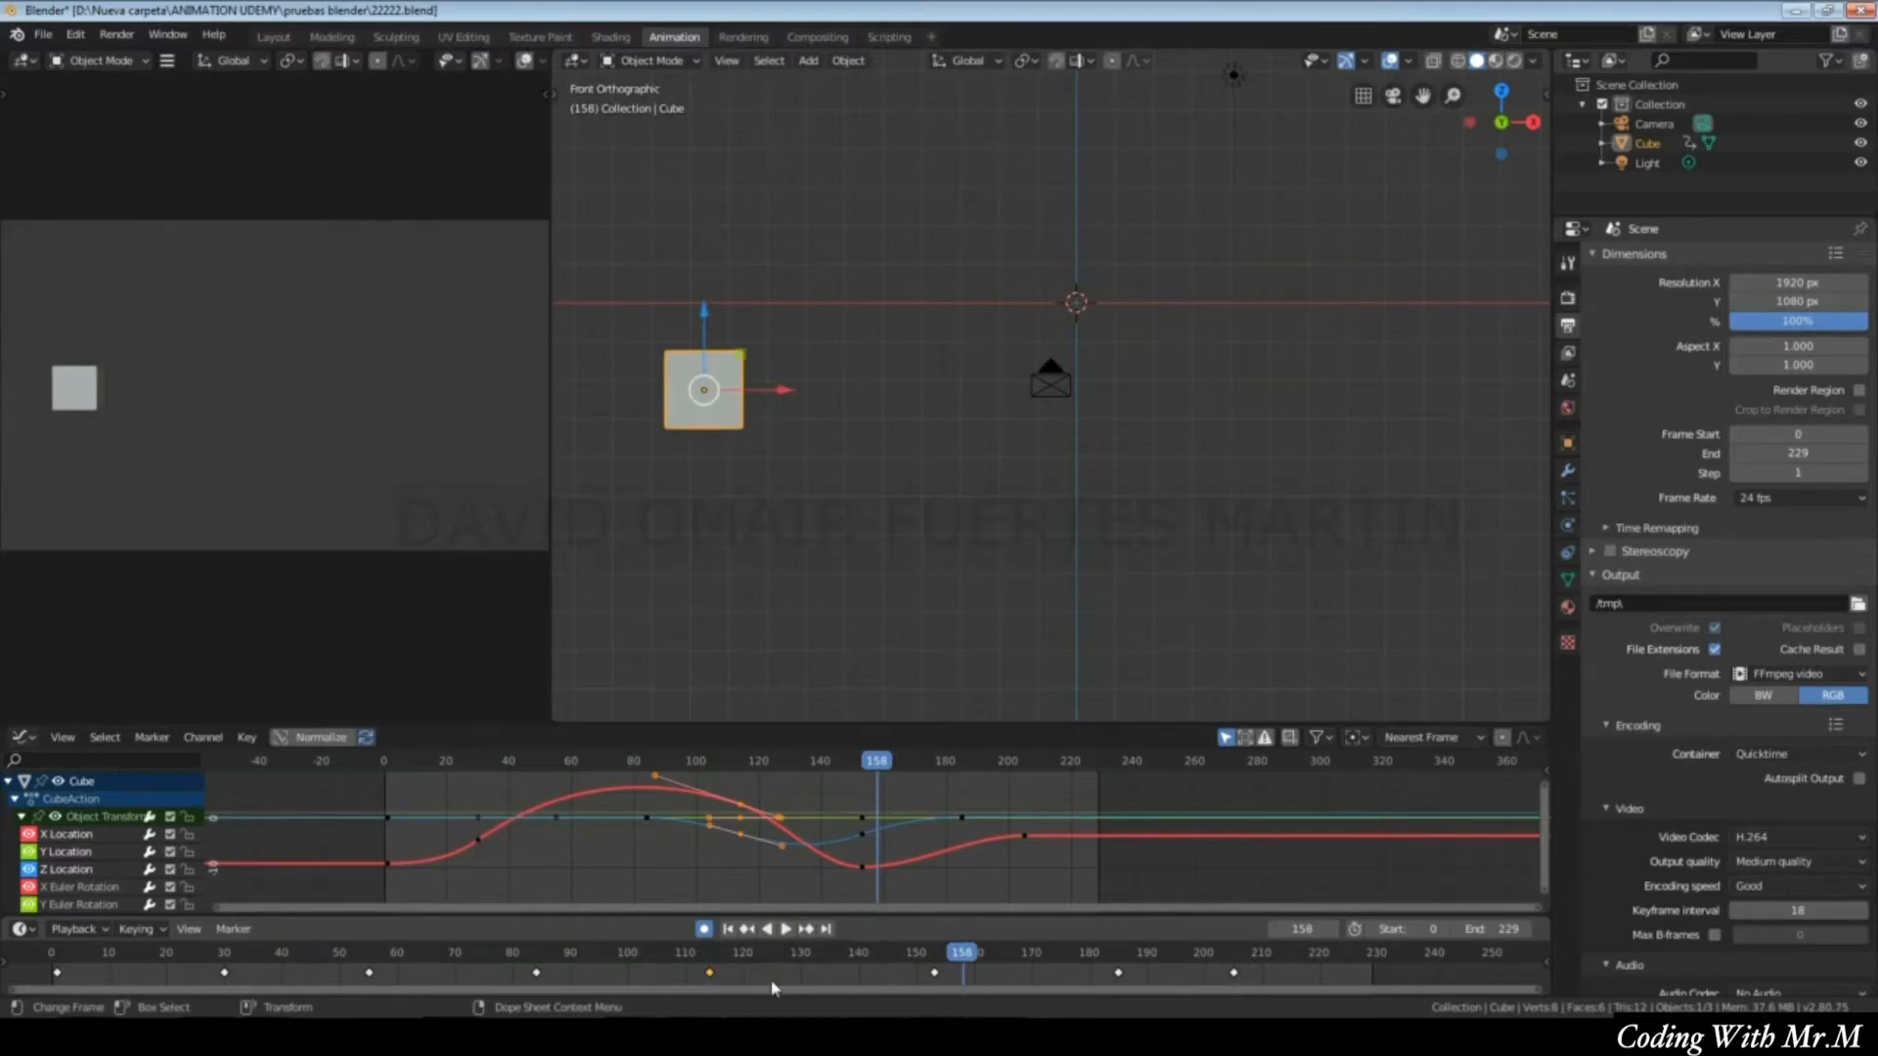
pyautogui.click(808, 937)
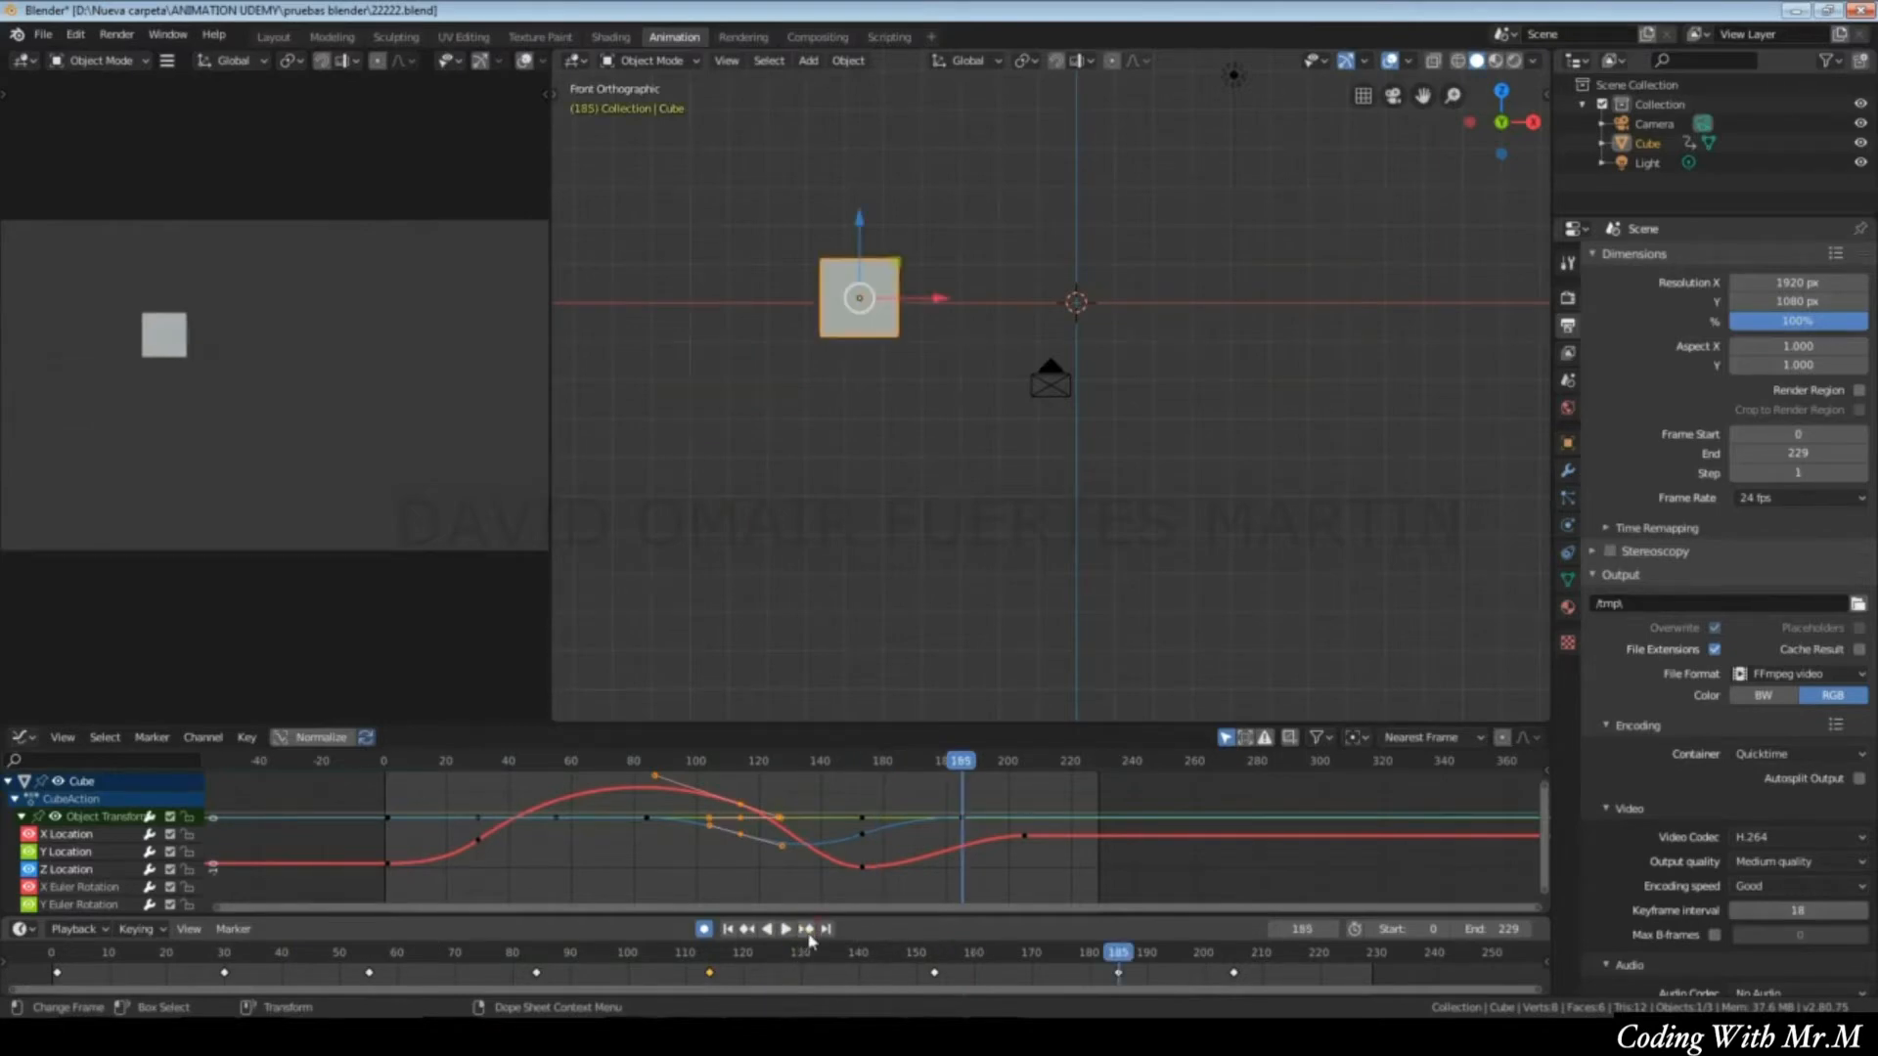
pyautogui.click(808, 930)
pyautogui.click(808, 929)
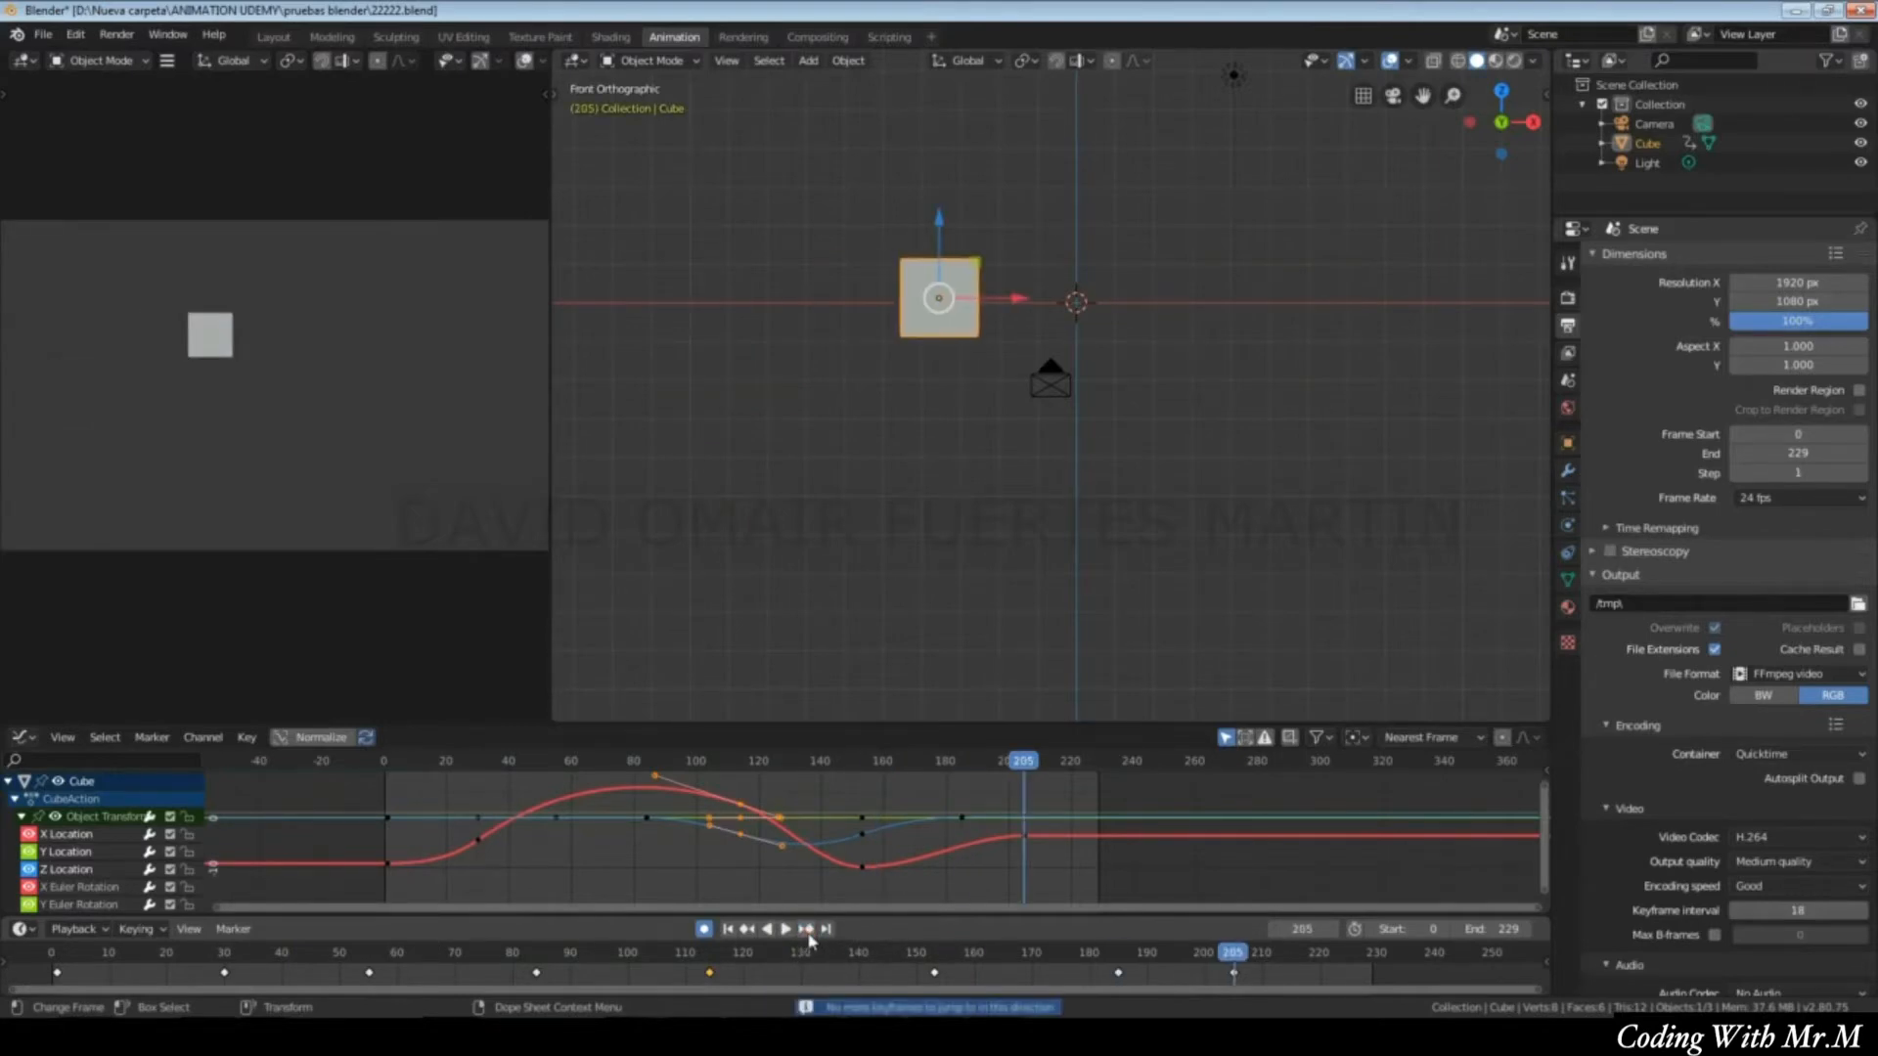
# Jump back through the cube's keyframes one by one to the keyframe at frame 30.
pyautogui.click(752, 931)
pyautogui.click(752, 932)
pyautogui.click(752, 931)
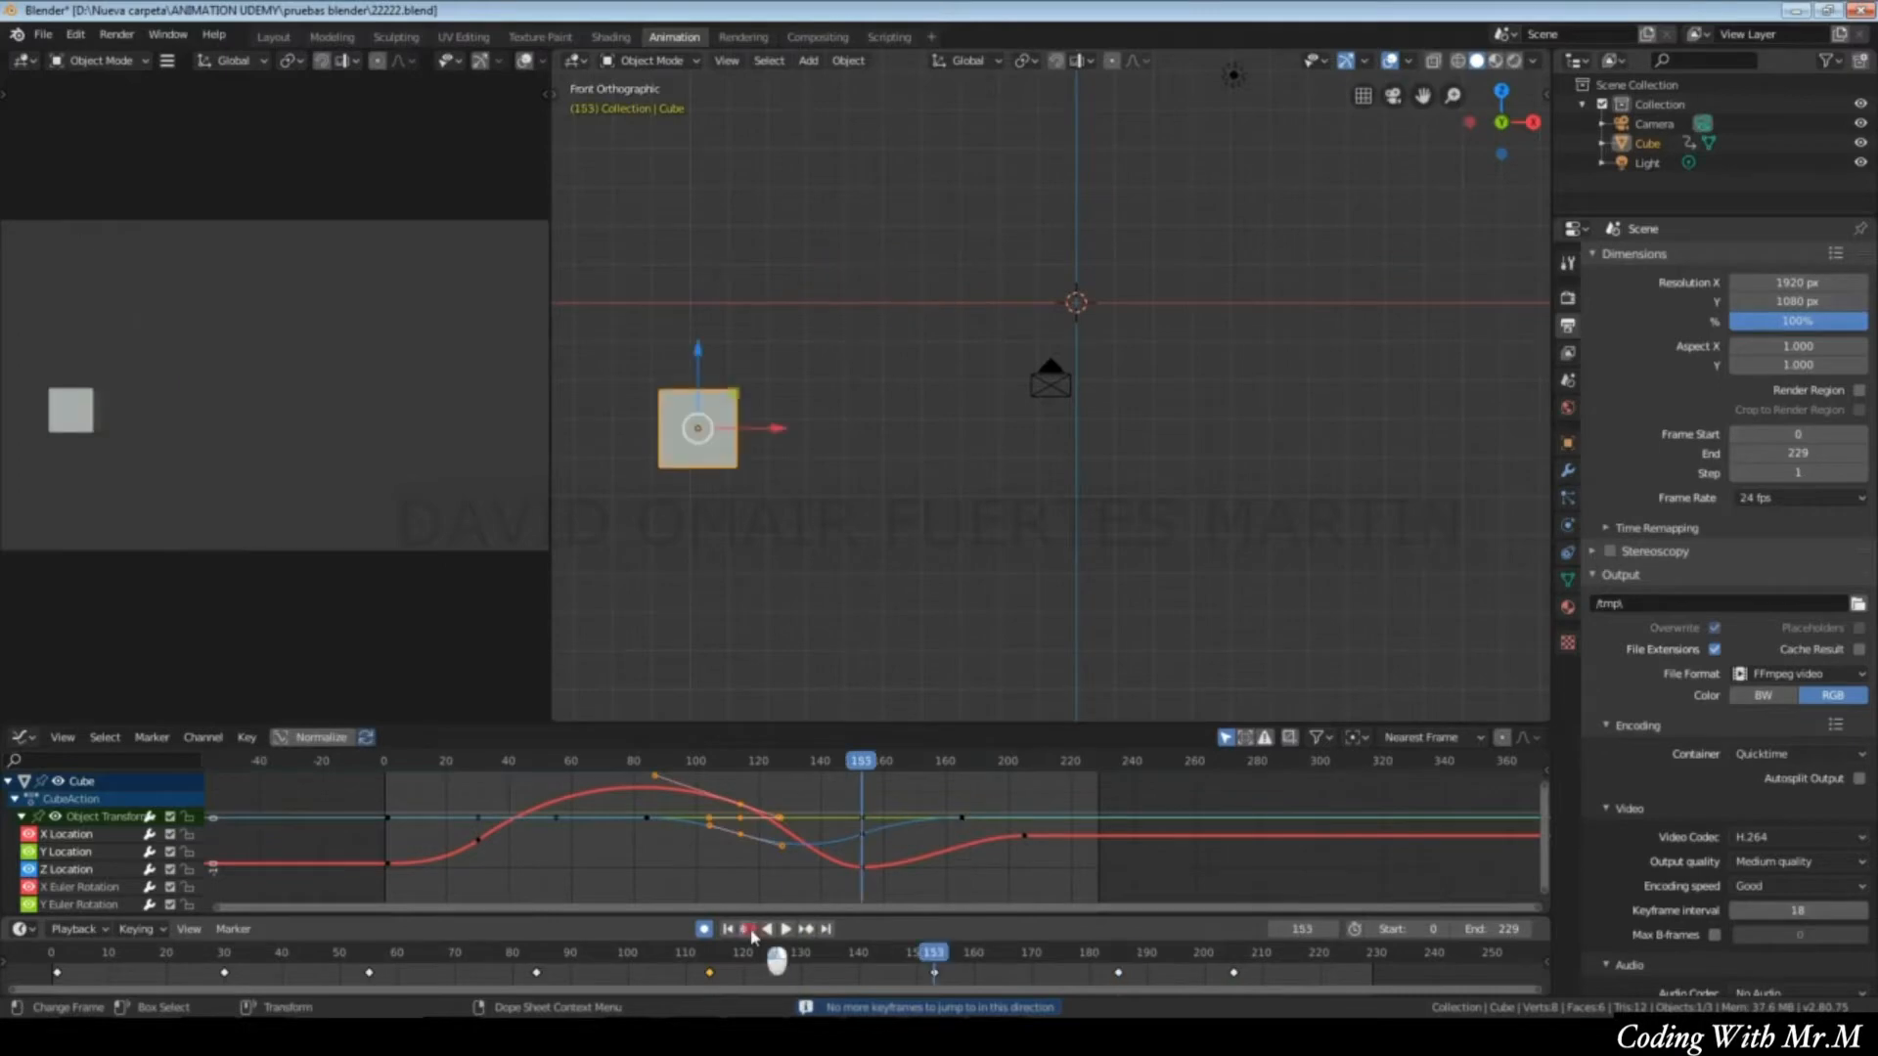
pyautogui.click(752, 931)
pyautogui.click(753, 931)
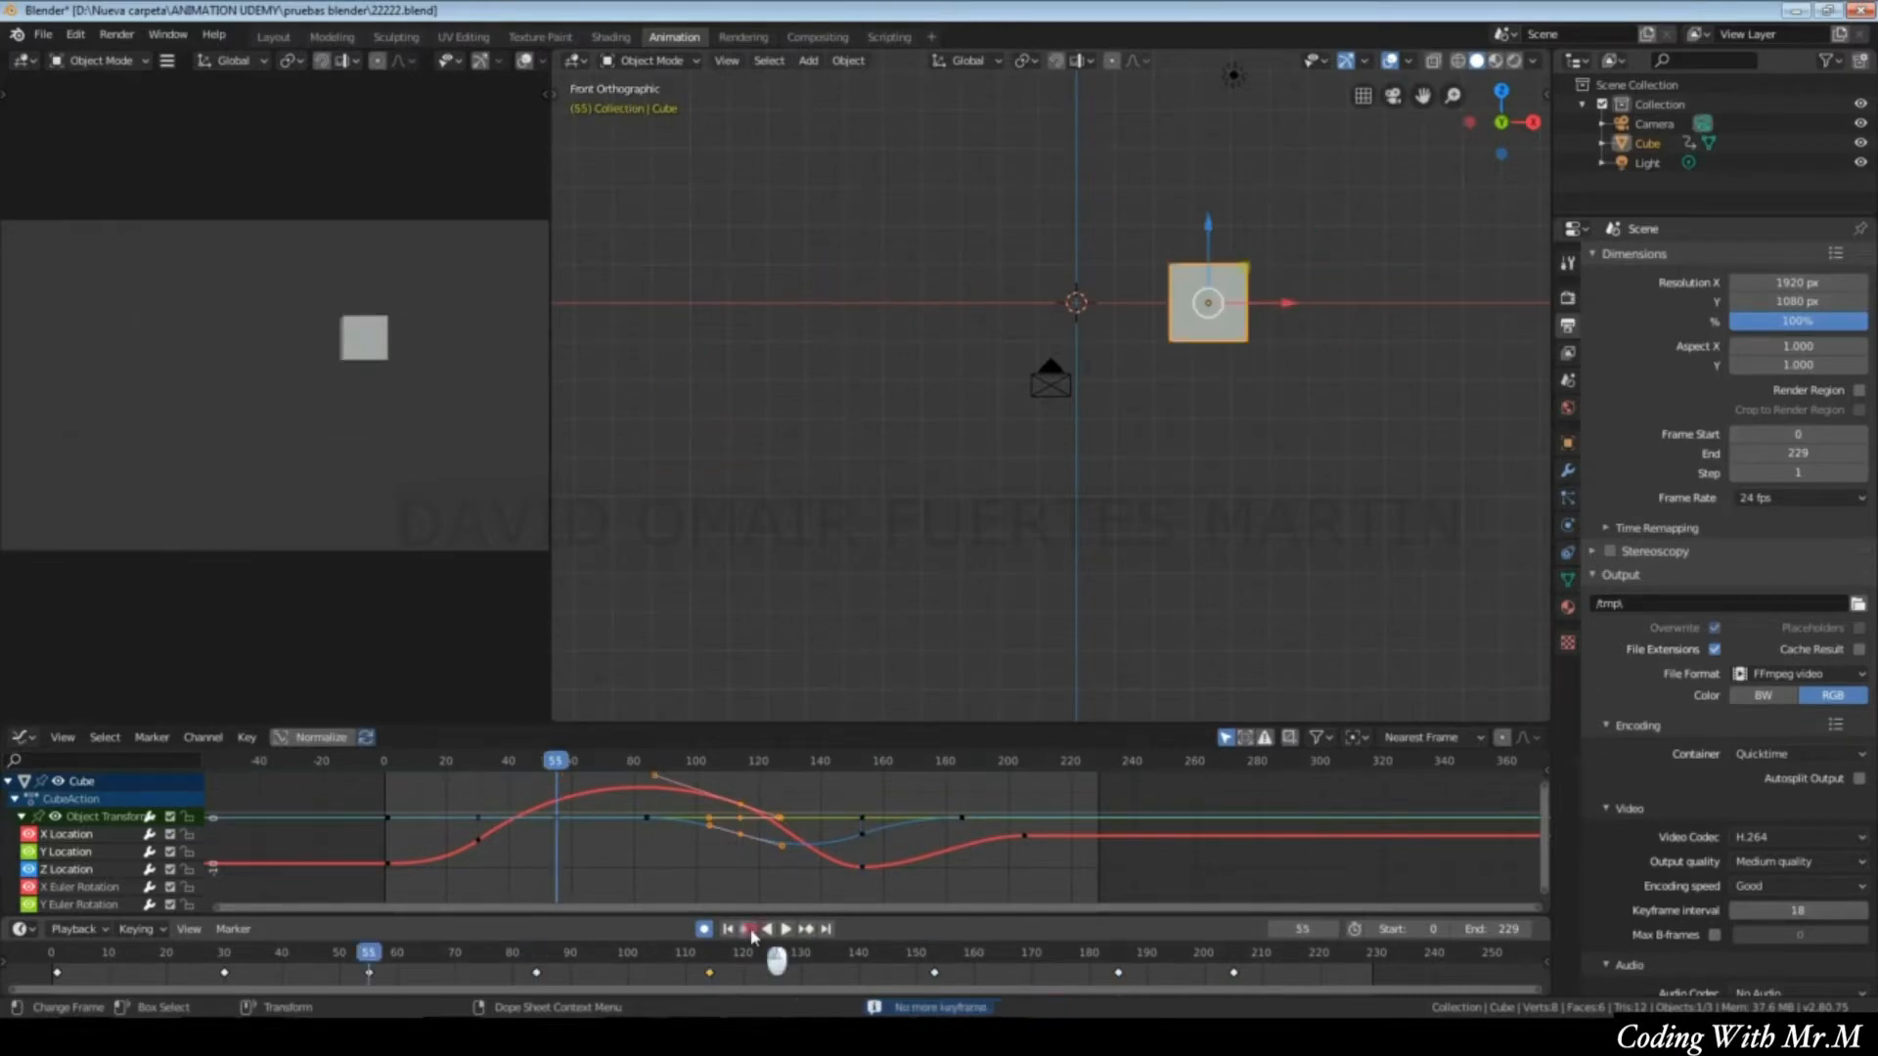
pyautogui.click(752, 931)
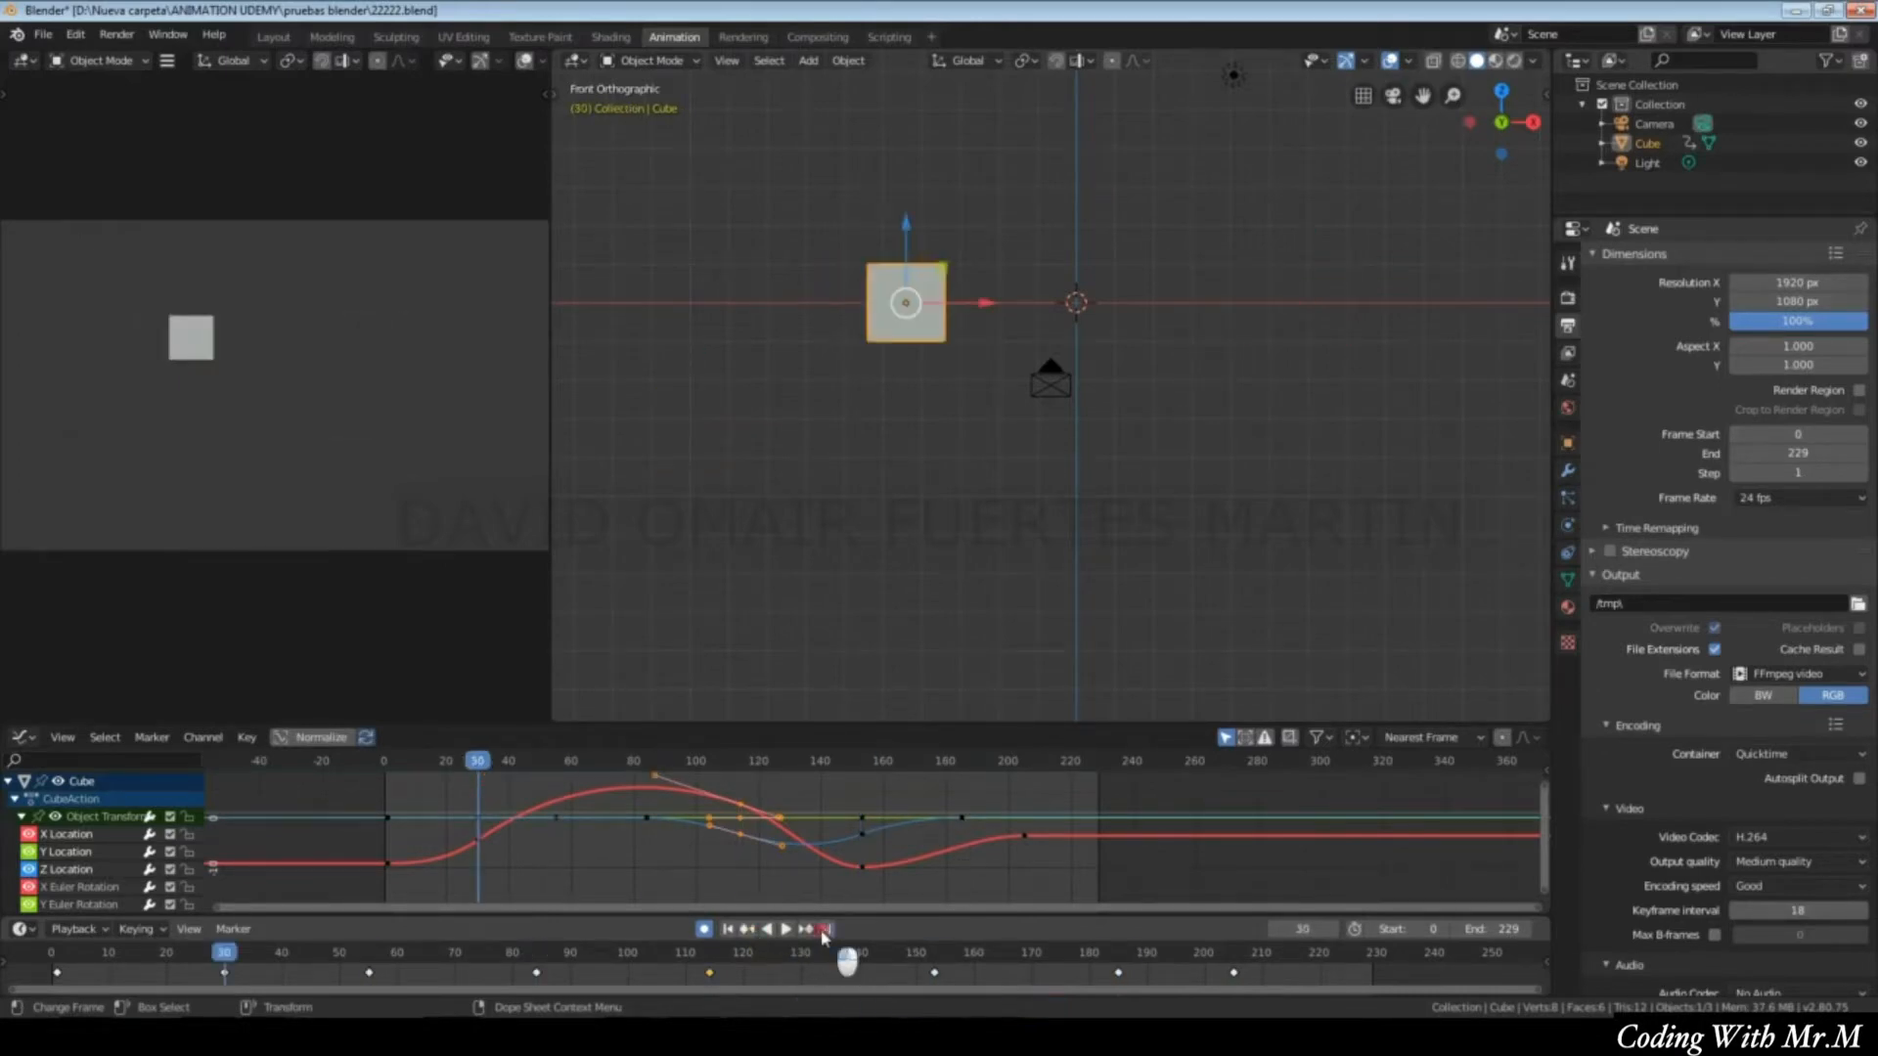
# Jump between the last and first frames of the animation range, finishing on the last frame.
pyautogui.click(826, 930)
pyautogui.click(728, 930)
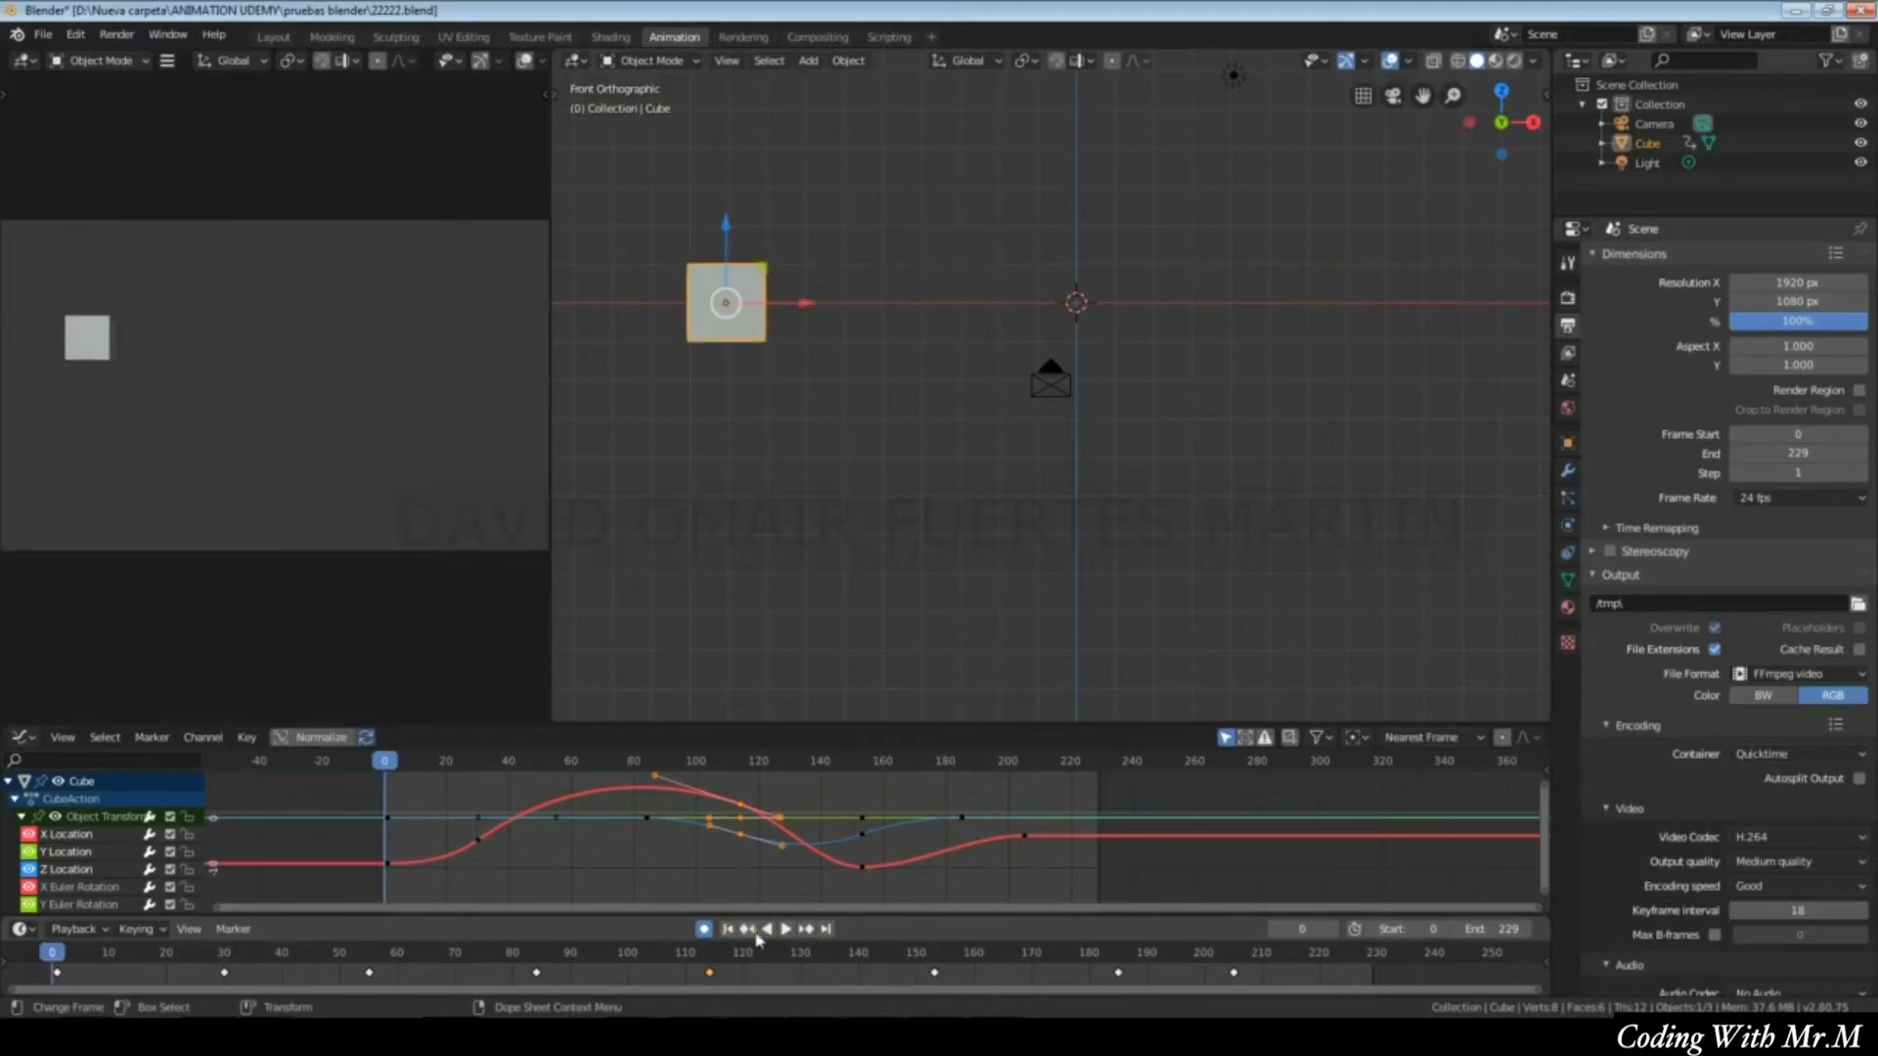
pyautogui.click(827, 930)
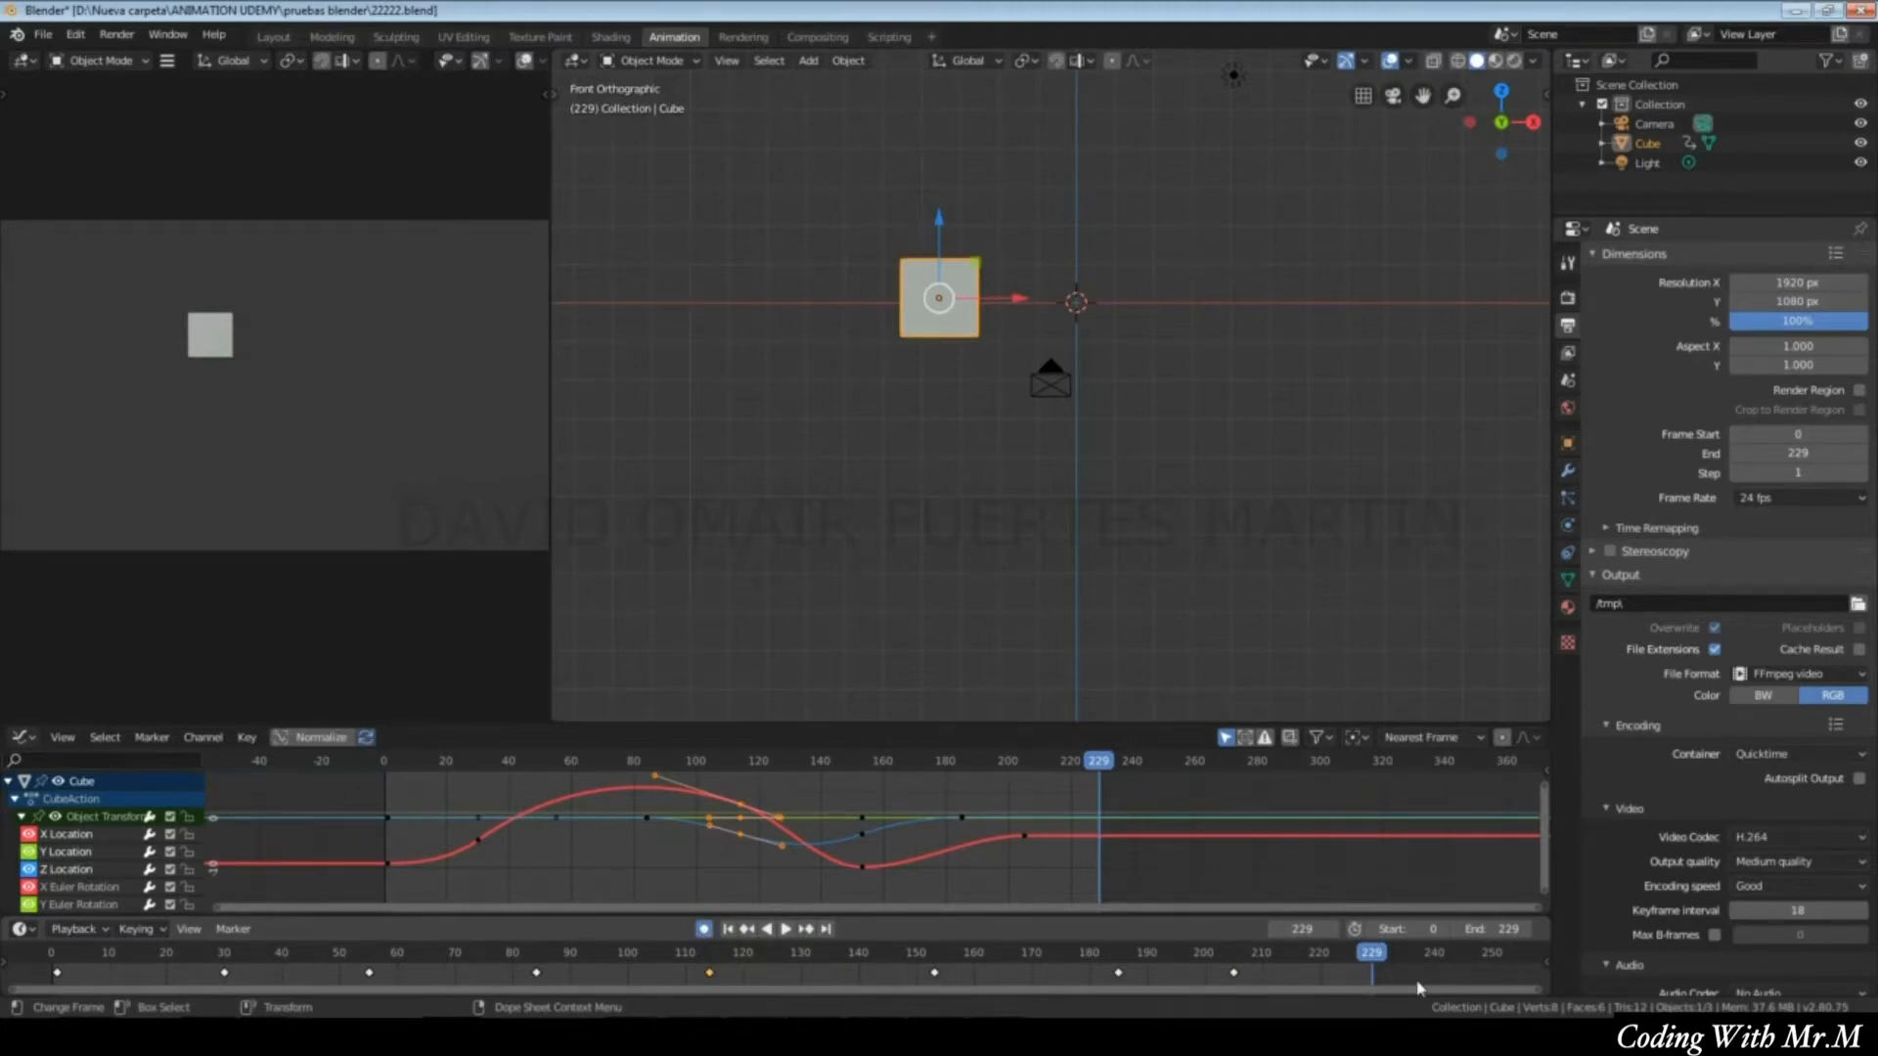
# Set the scene's end frame to 207 and enable a preview range from frame 96 to 129.
pyautogui.moveTo(1504, 929); pyautogui.dragTo(1324, 934)
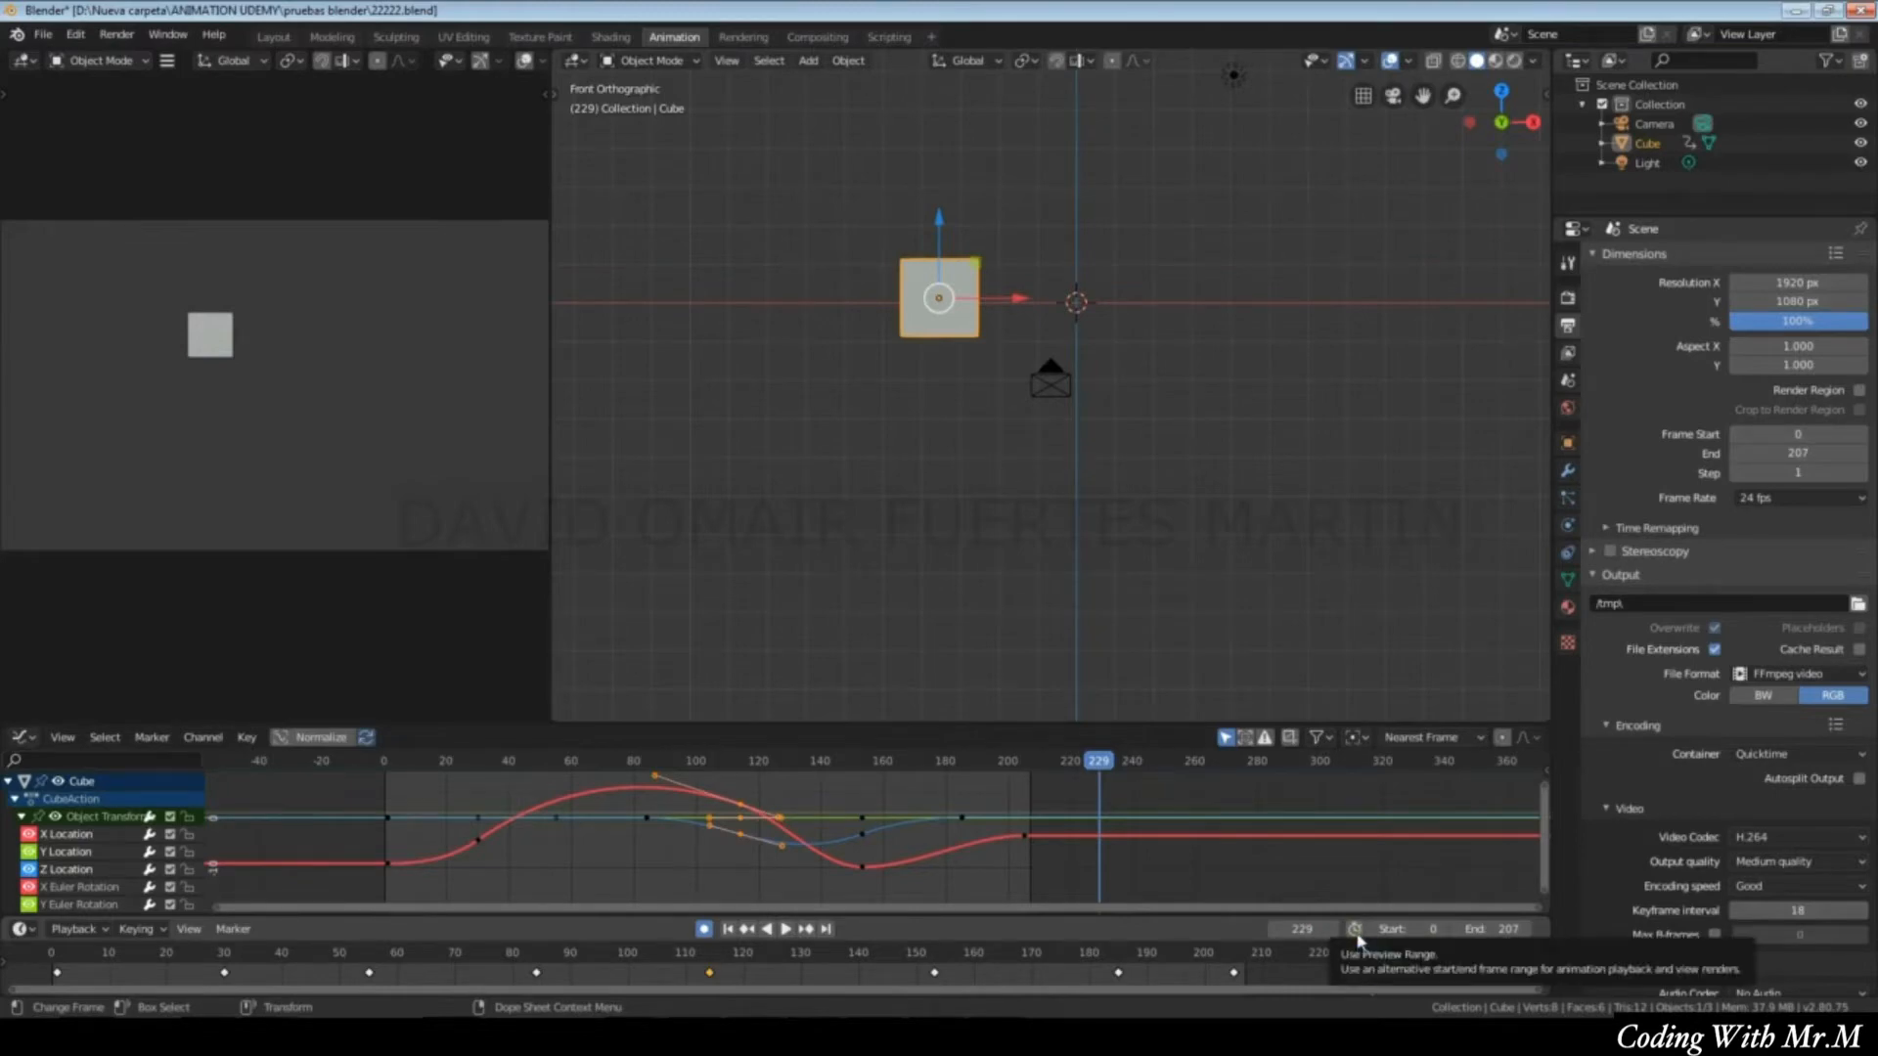
pyautogui.click(1355, 930)
pyautogui.moveTo(1416, 930)
pyautogui.mouseDown()
pyautogui.moveTo(1511, 920)
pyautogui.moveTo(1395, 931)
pyautogui.moveTo(1461, 952)
pyautogui.mouseUp()
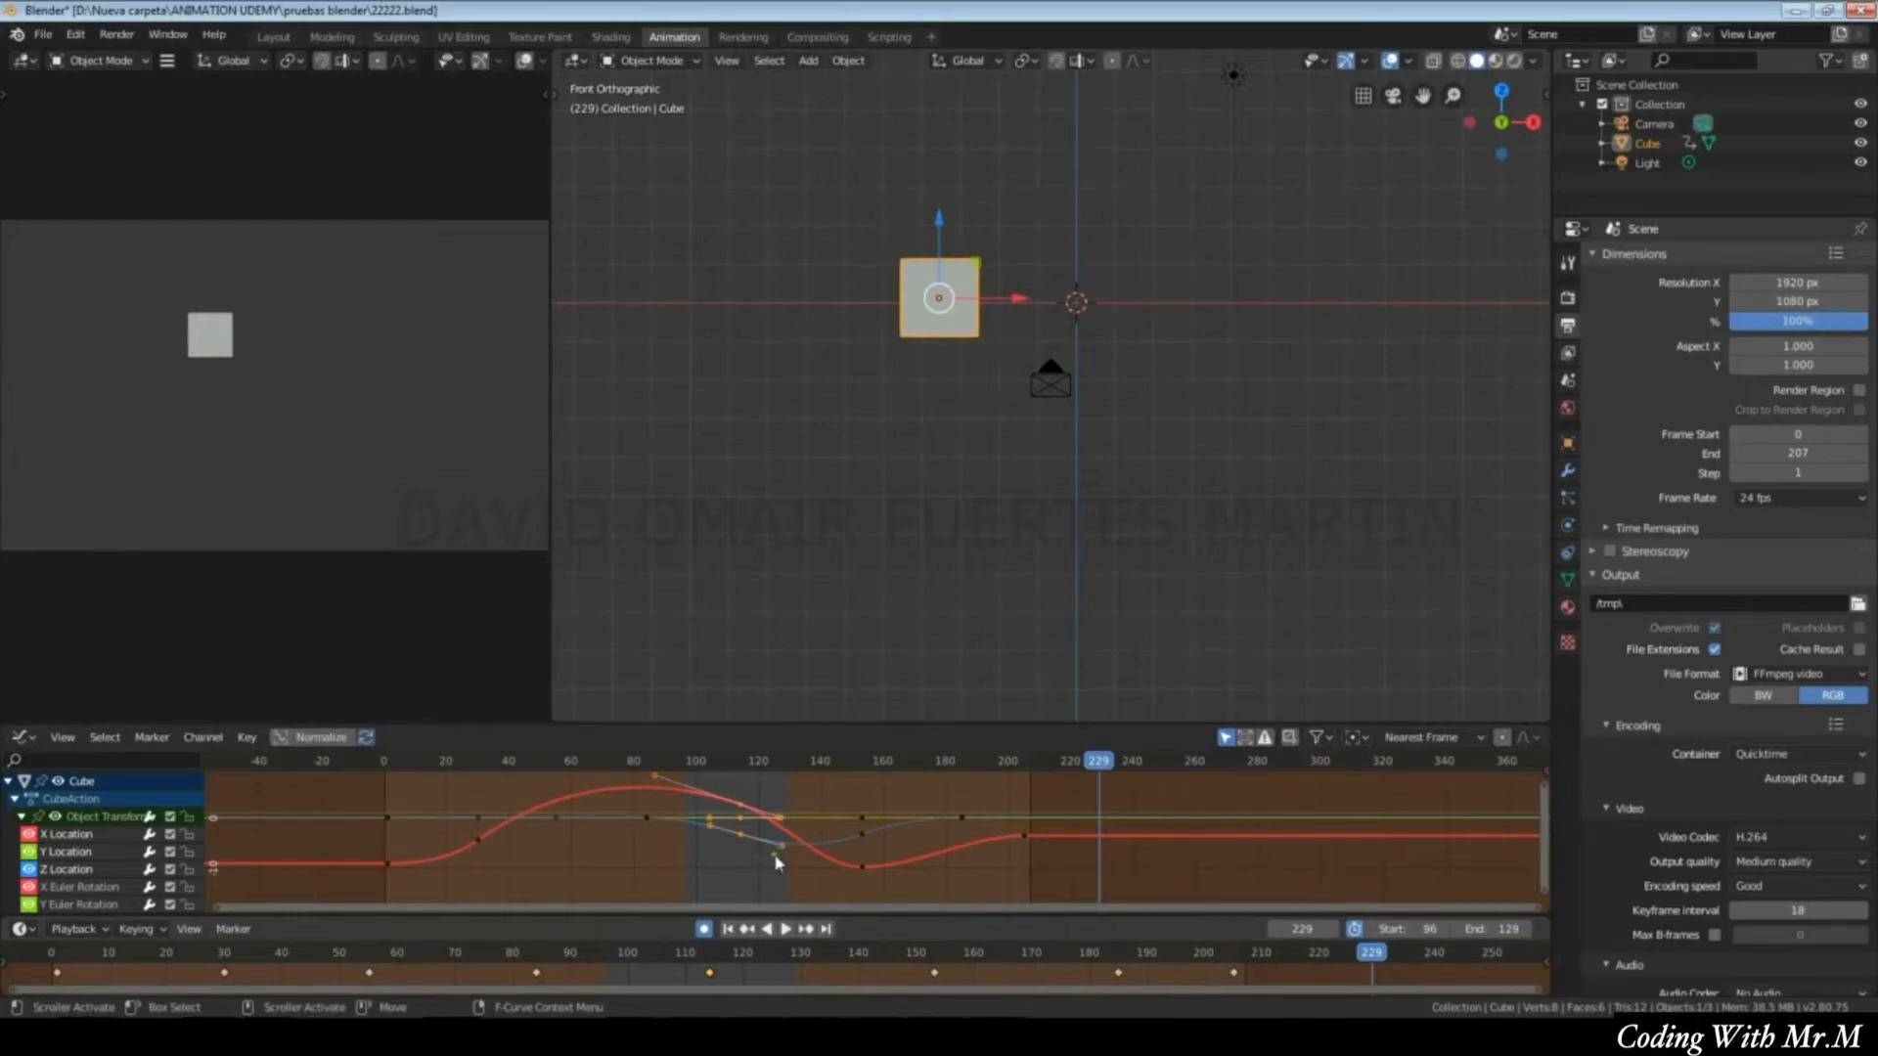
# Play the preview range, stop it, and scrub the current frame to about frame 166.
pyautogui.press('space')
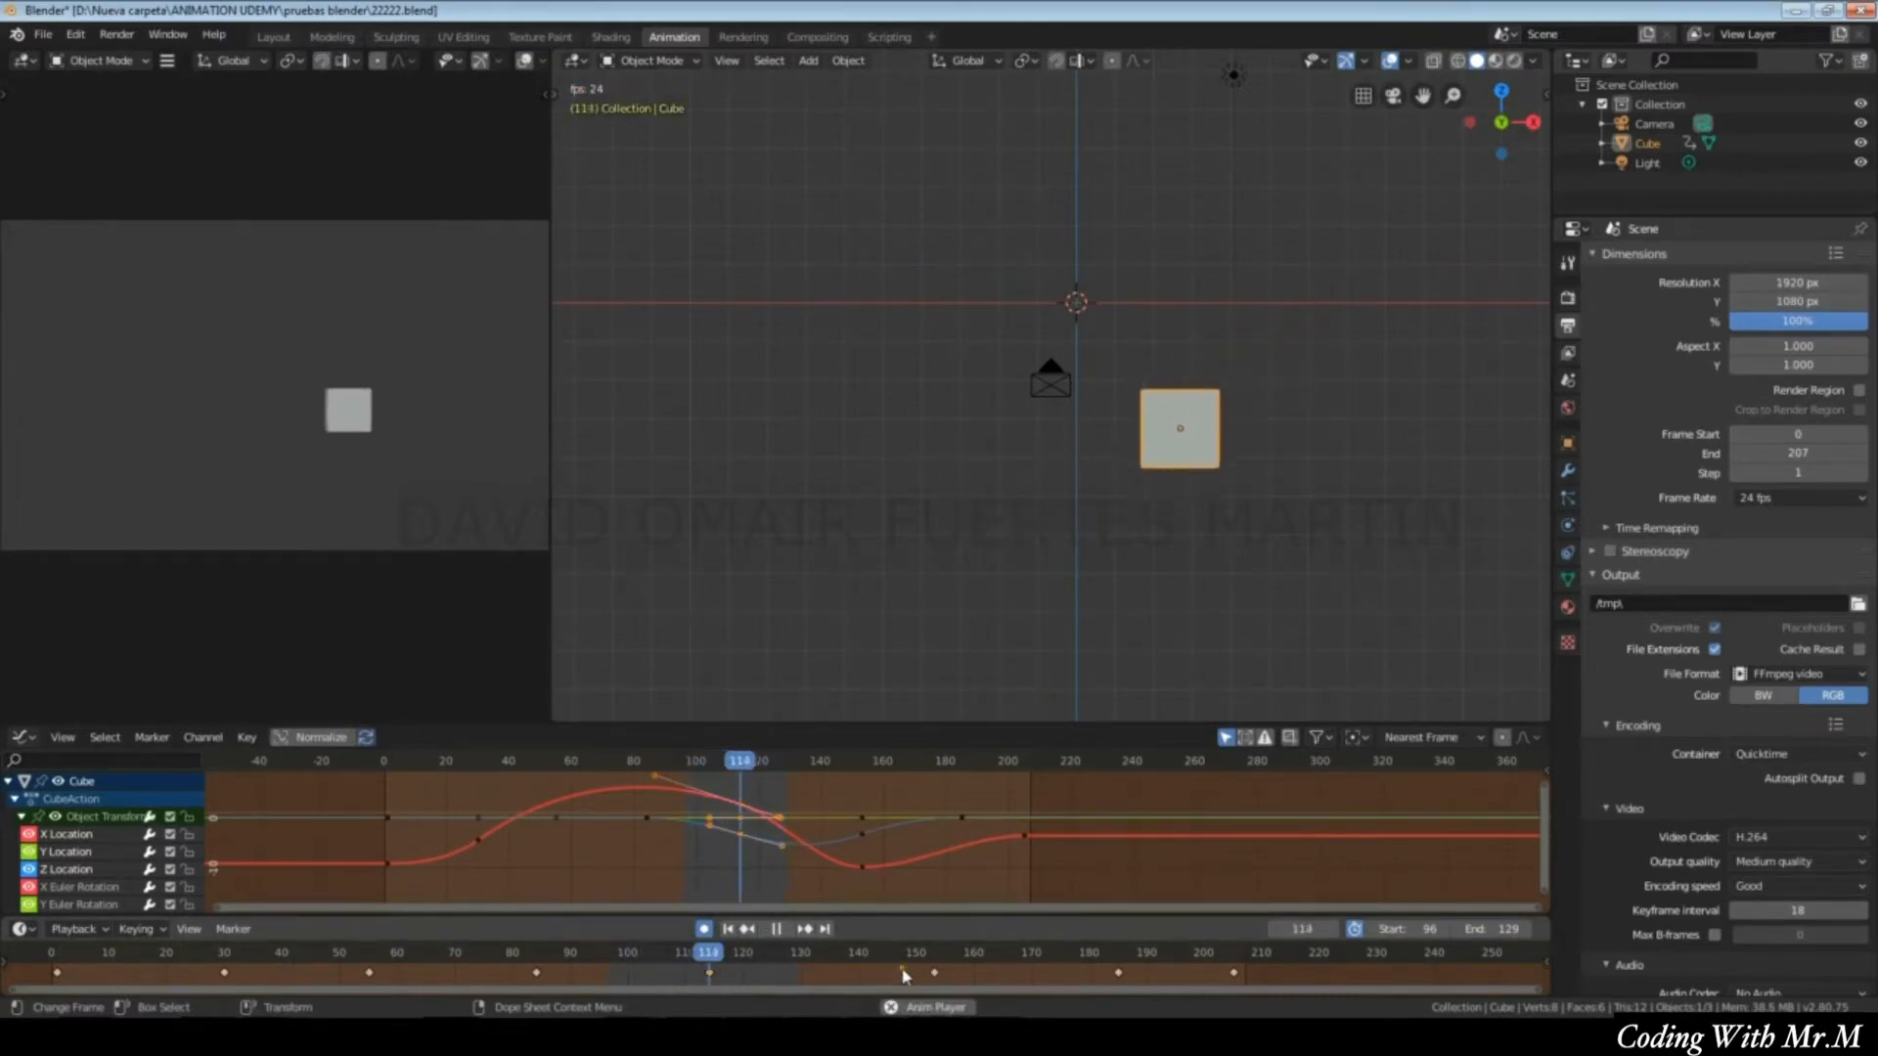
pyautogui.press('space')
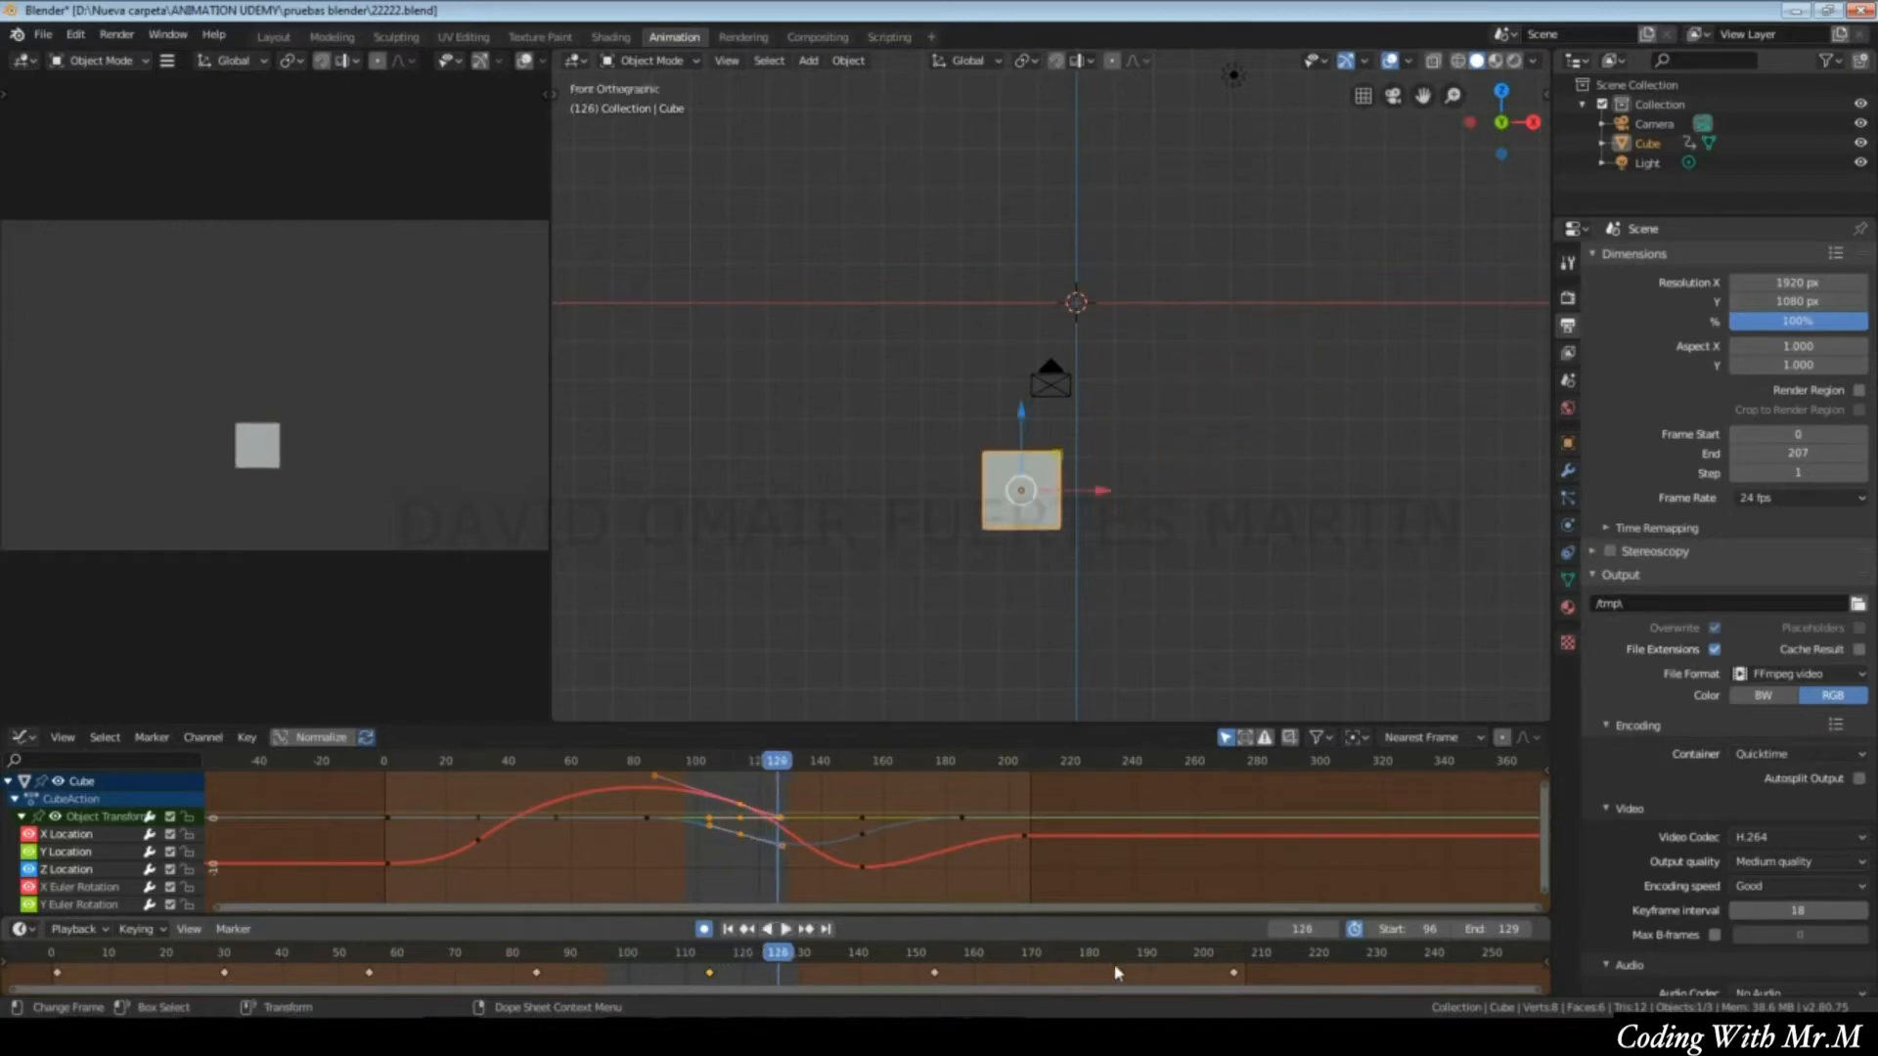
pyautogui.moveTo(1268, 936); pyautogui.dragTo(1348, 929)
pyautogui.moveTo(1048, 958)
pyautogui.mouseDown()
pyautogui.moveTo(533, 958)
pyautogui.moveTo(1018, 959)
pyautogui.mouseUp()
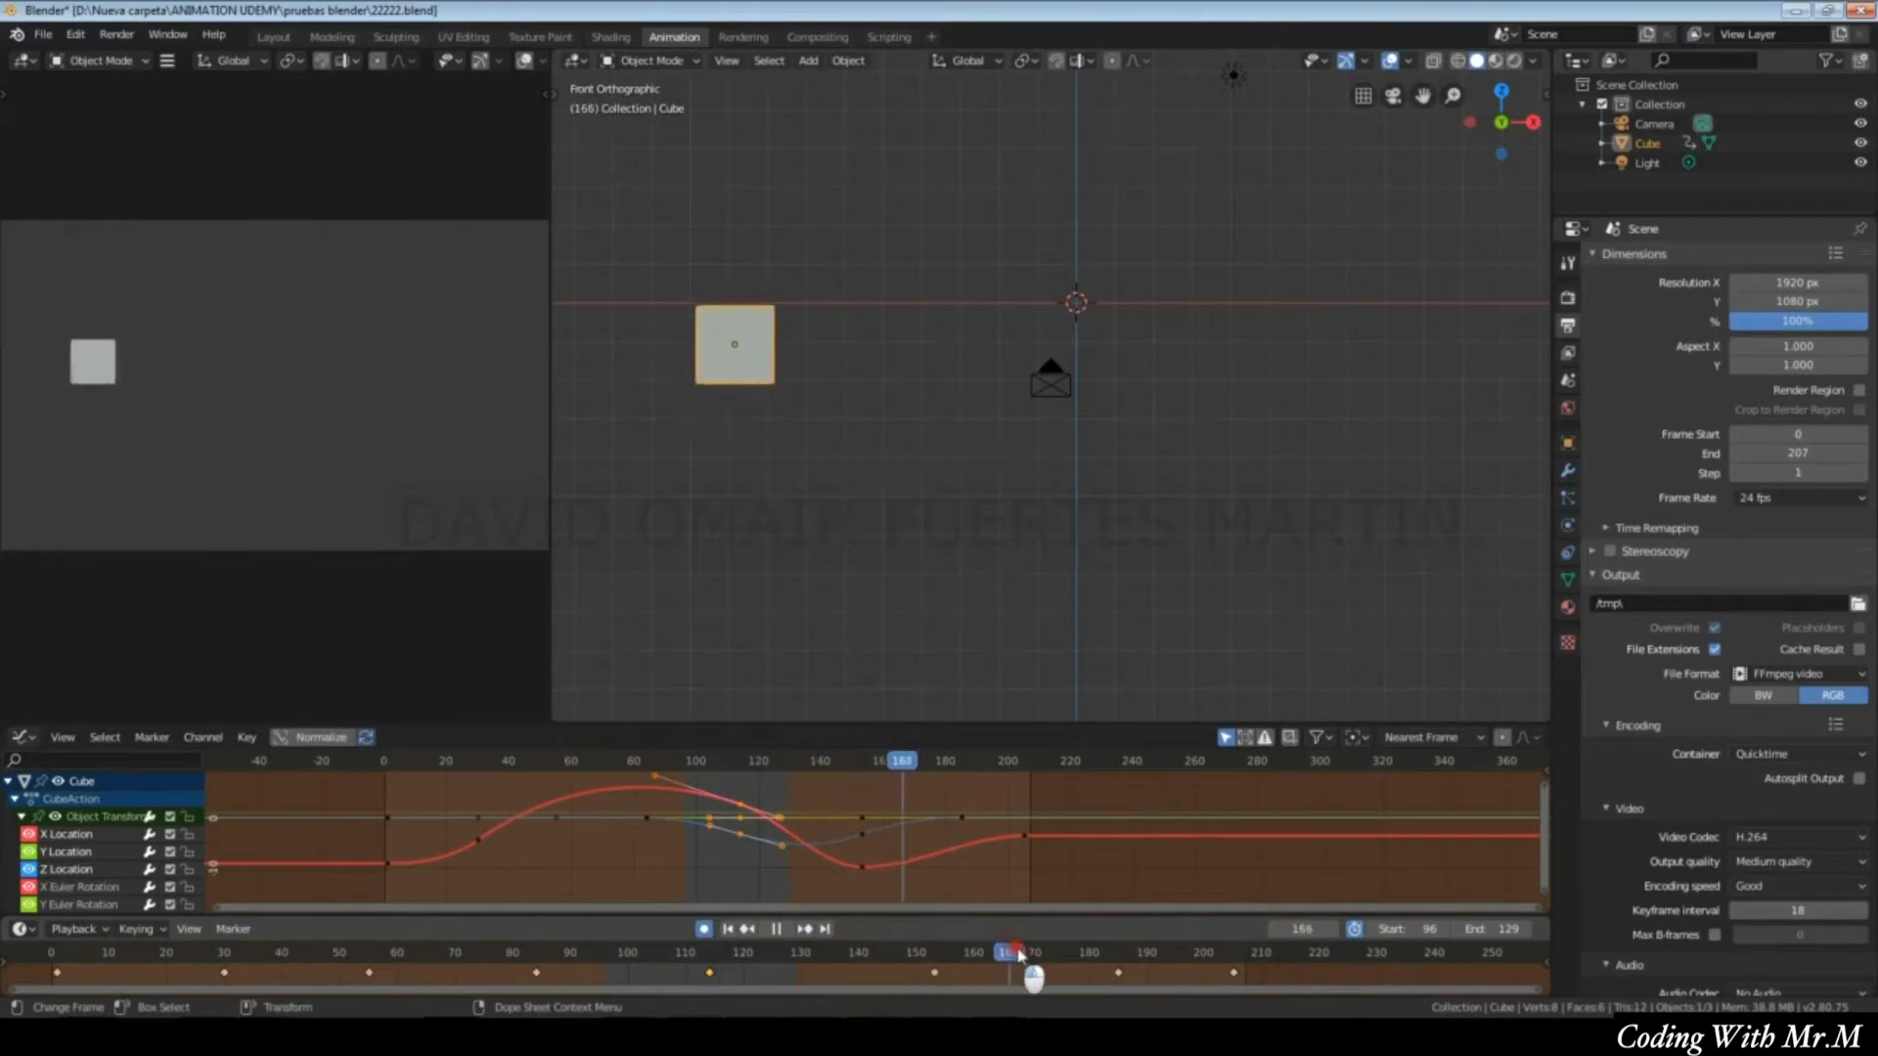
# Move the current frame backward and forward in single-frame steps to inspect the cube's motion.
pyautogui.press('Left')
pyautogui.press('Left')
pyautogui.press('Left')
pyautogui.press('Left')
pyautogui.press('Left')
pyautogui.press('Left')
pyautogui.press('Left')
pyautogui.press('Left')
pyautogui.press('Left')
pyautogui.press('Left')
pyautogui.press('Left')
pyautogui.press('Left')
pyautogui.press('Left')
pyautogui.press('Left')
pyautogui.press('Left')
pyautogui.press('Left')
pyautogui.press('Left')
pyautogui.press('Left')
pyautogui.press('Left')
pyautogui.press('Left')
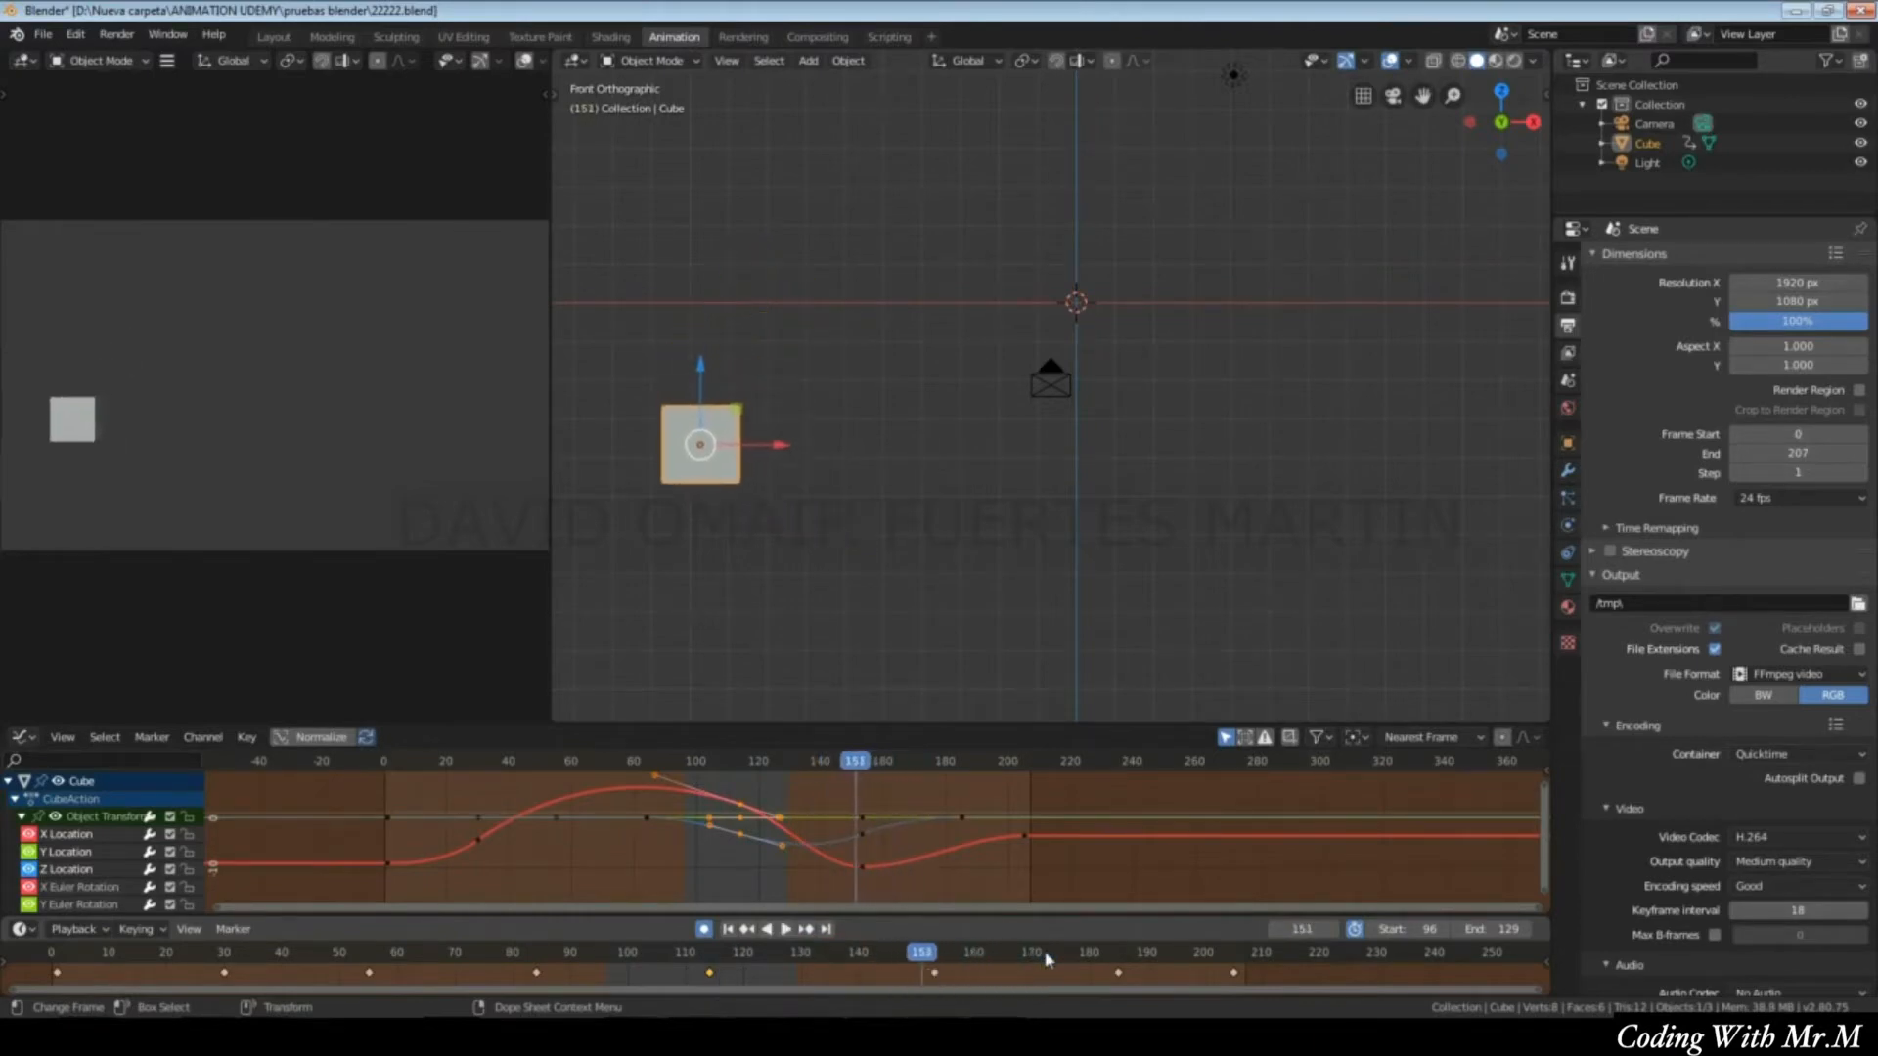
pyautogui.press('Right')
pyautogui.press('Right')
pyautogui.press('Right')
pyautogui.press('Right')
pyautogui.press('Right')
pyautogui.press('Right')
pyautogui.press('Right')
pyautogui.press('Right')
pyautogui.press('Right')
pyautogui.press('Right')
pyautogui.press('Right')
pyautogui.press('Right')
pyautogui.press('Right')
pyautogui.press('Right')
pyautogui.press('Right')
pyautogui.press('Right')
pyautogui.press('Right')
pyautogui.press('Right')
pyautogui.press('Right')
pyautogui.press('Right')
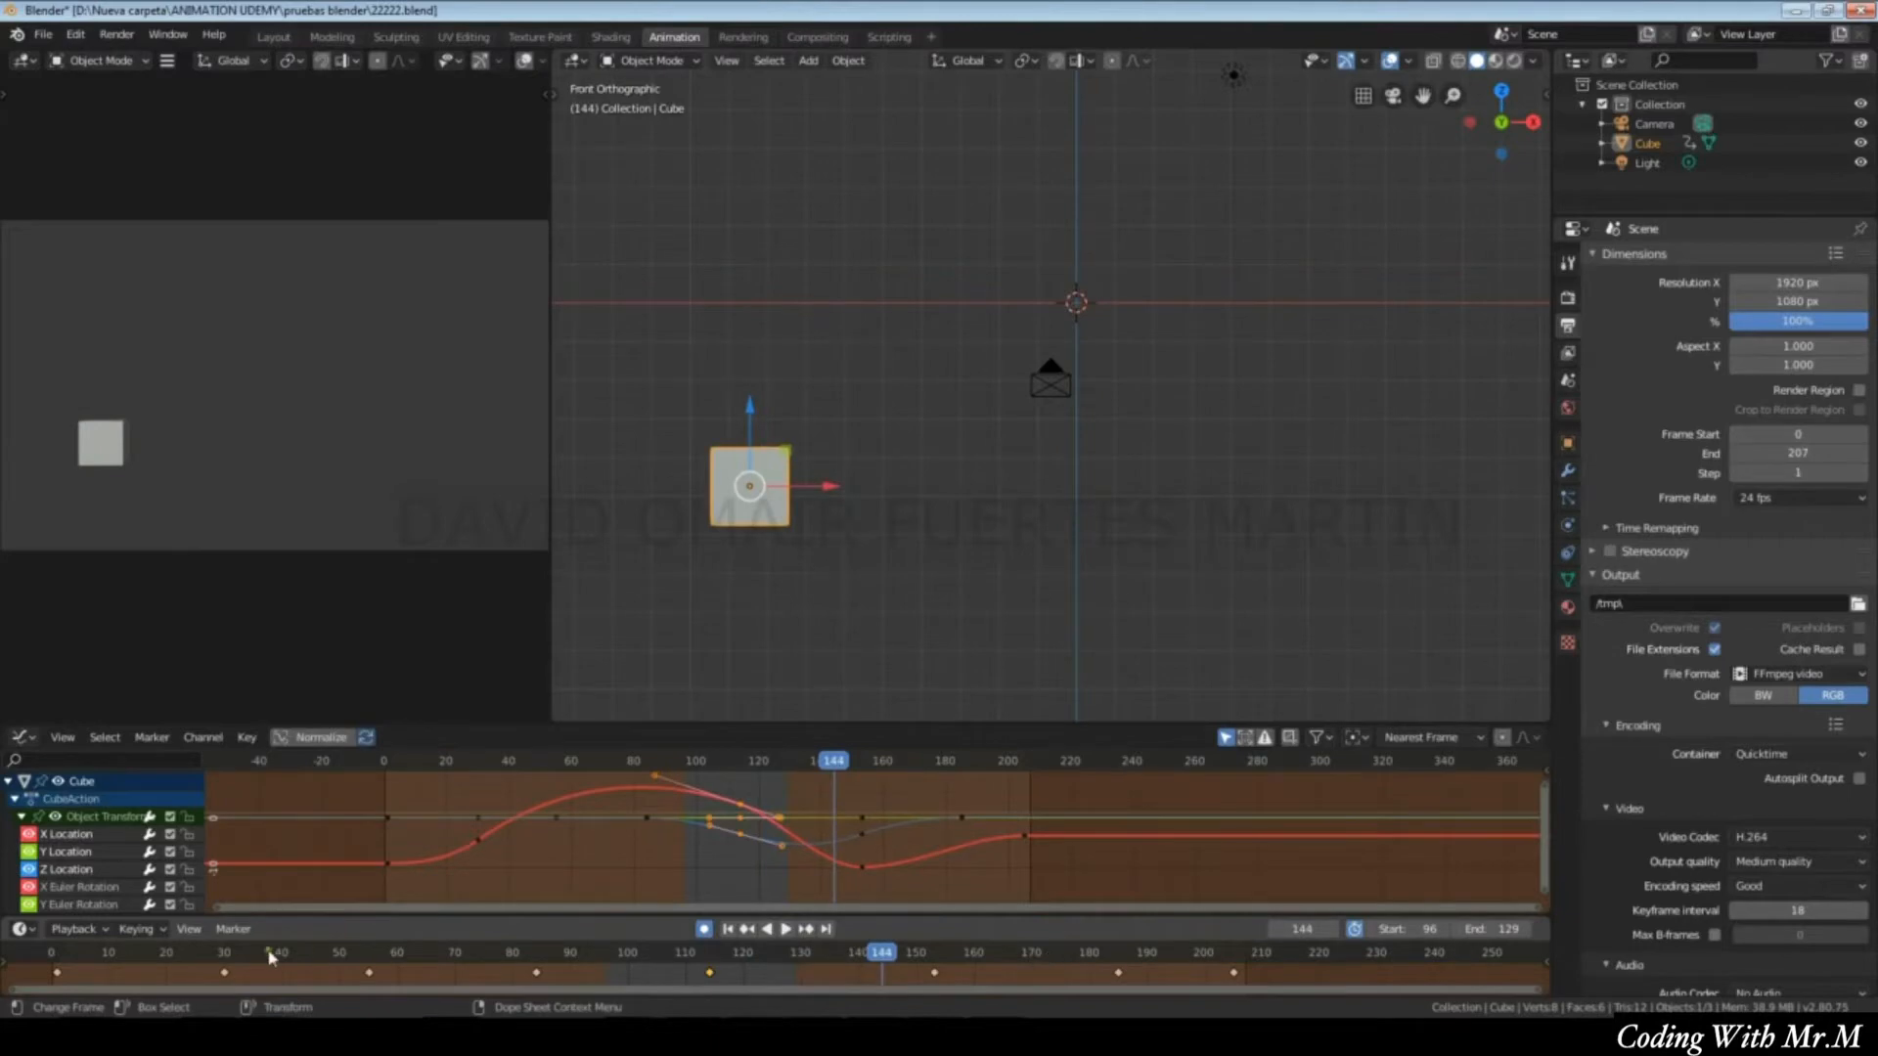
# Review the available types for newly inserted keyframes in the timeline's keying settings.
pyautogui.click(144, 934)
pyautogui.click(191, 803)
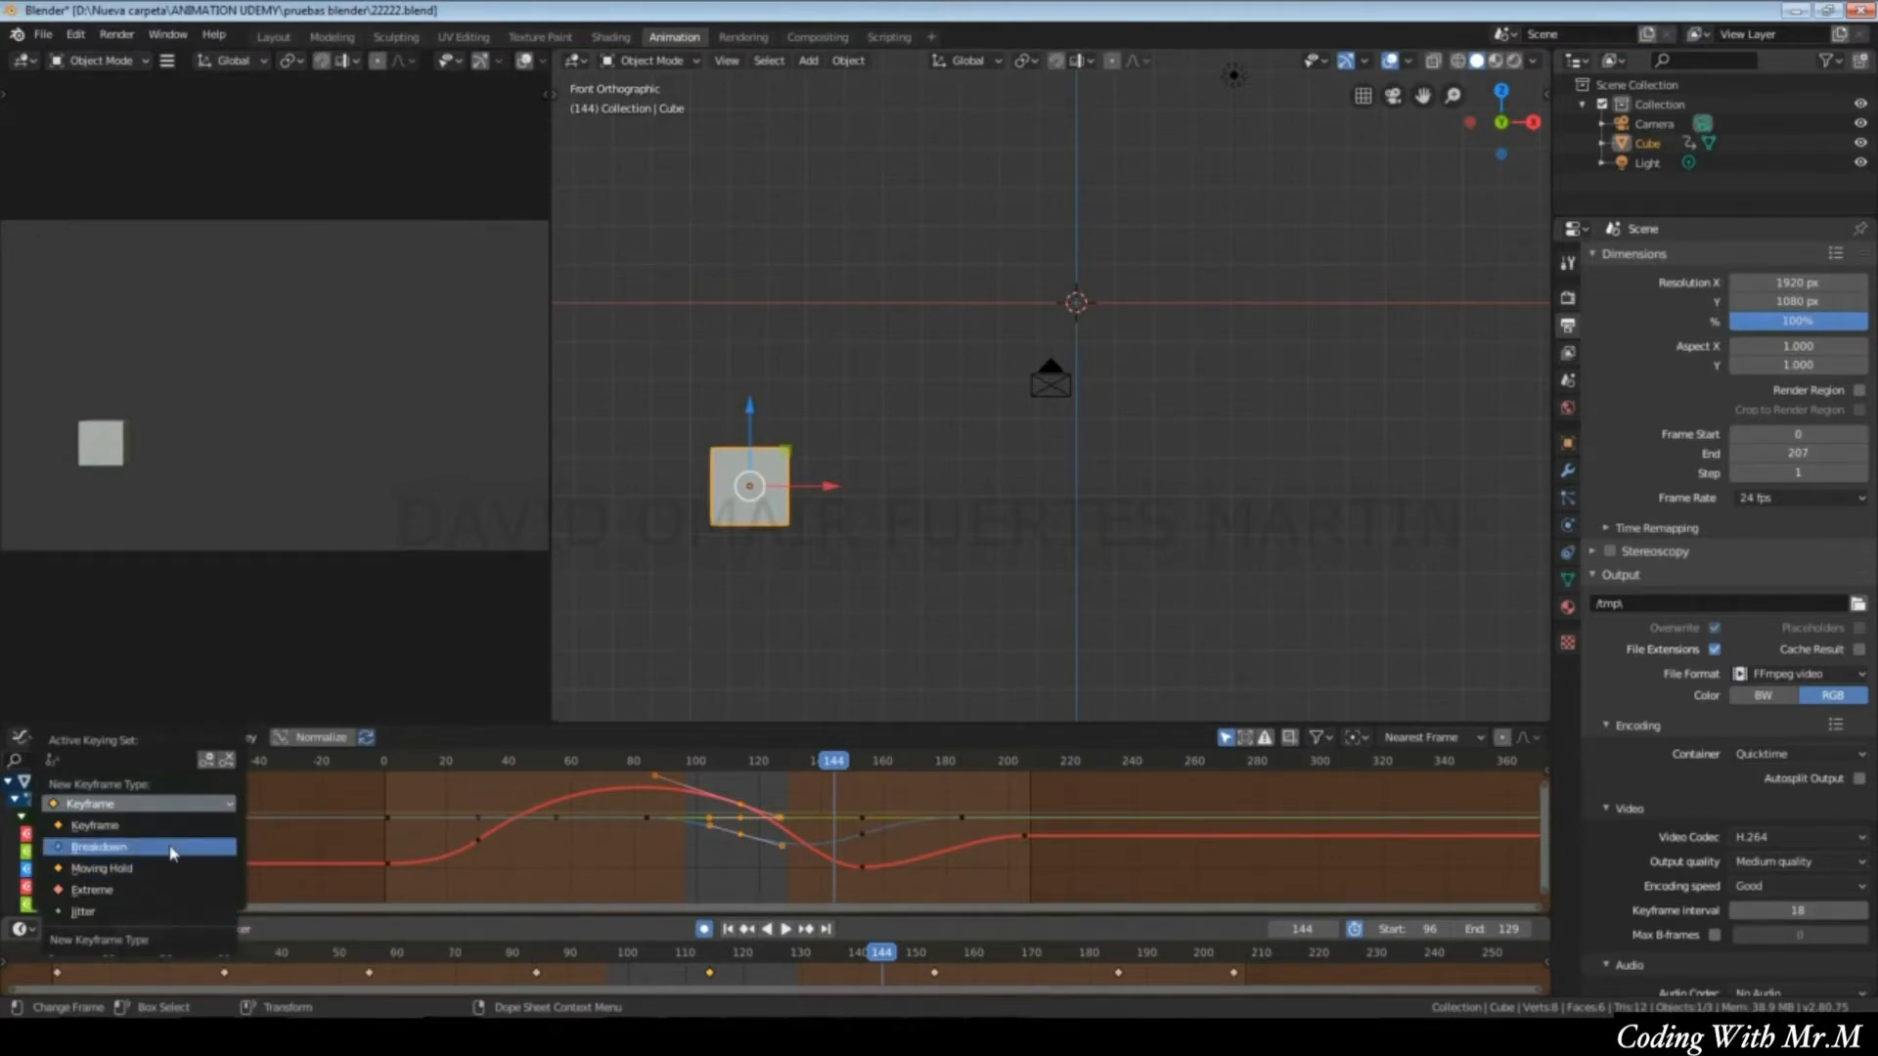
pyautogui.click(197, 806)
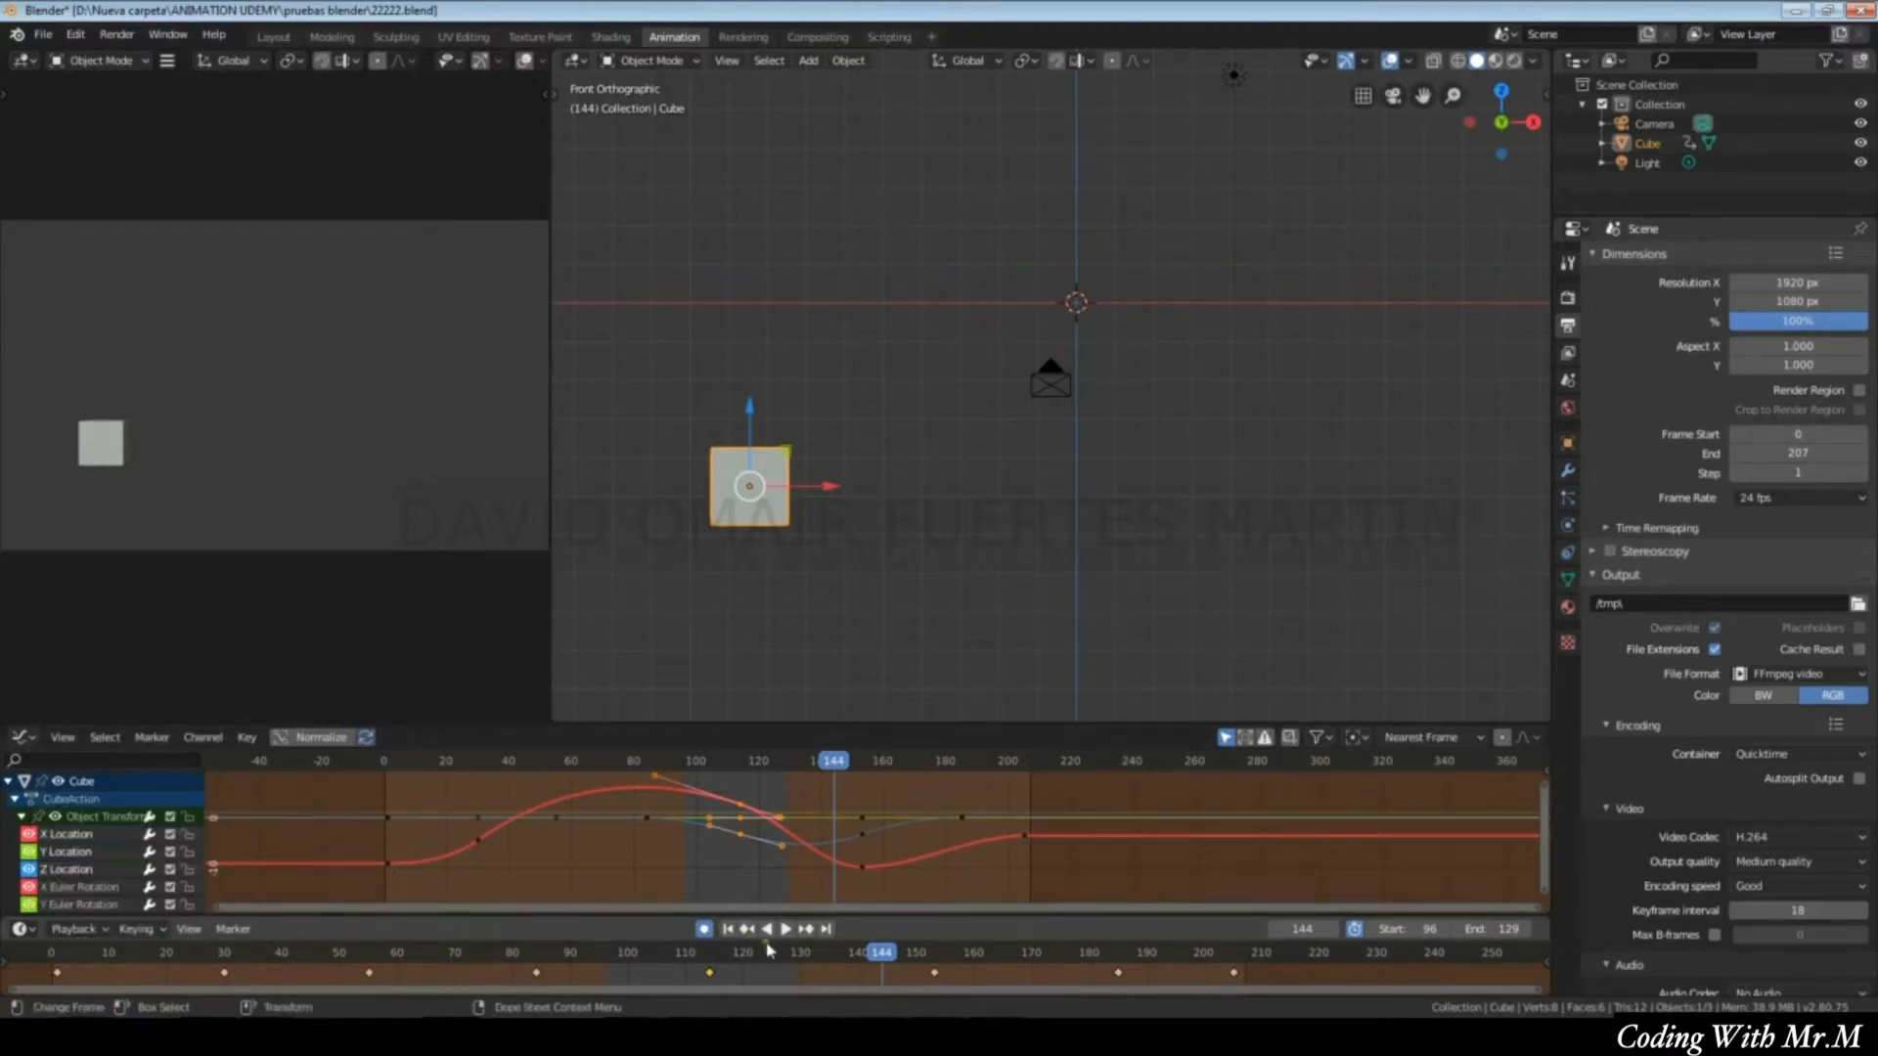
# Insert a LocRotScale keyframe for the cube at frame 135.
pyautogui.moveTo(888, 964); pyautogui.dragTo(835, 968)
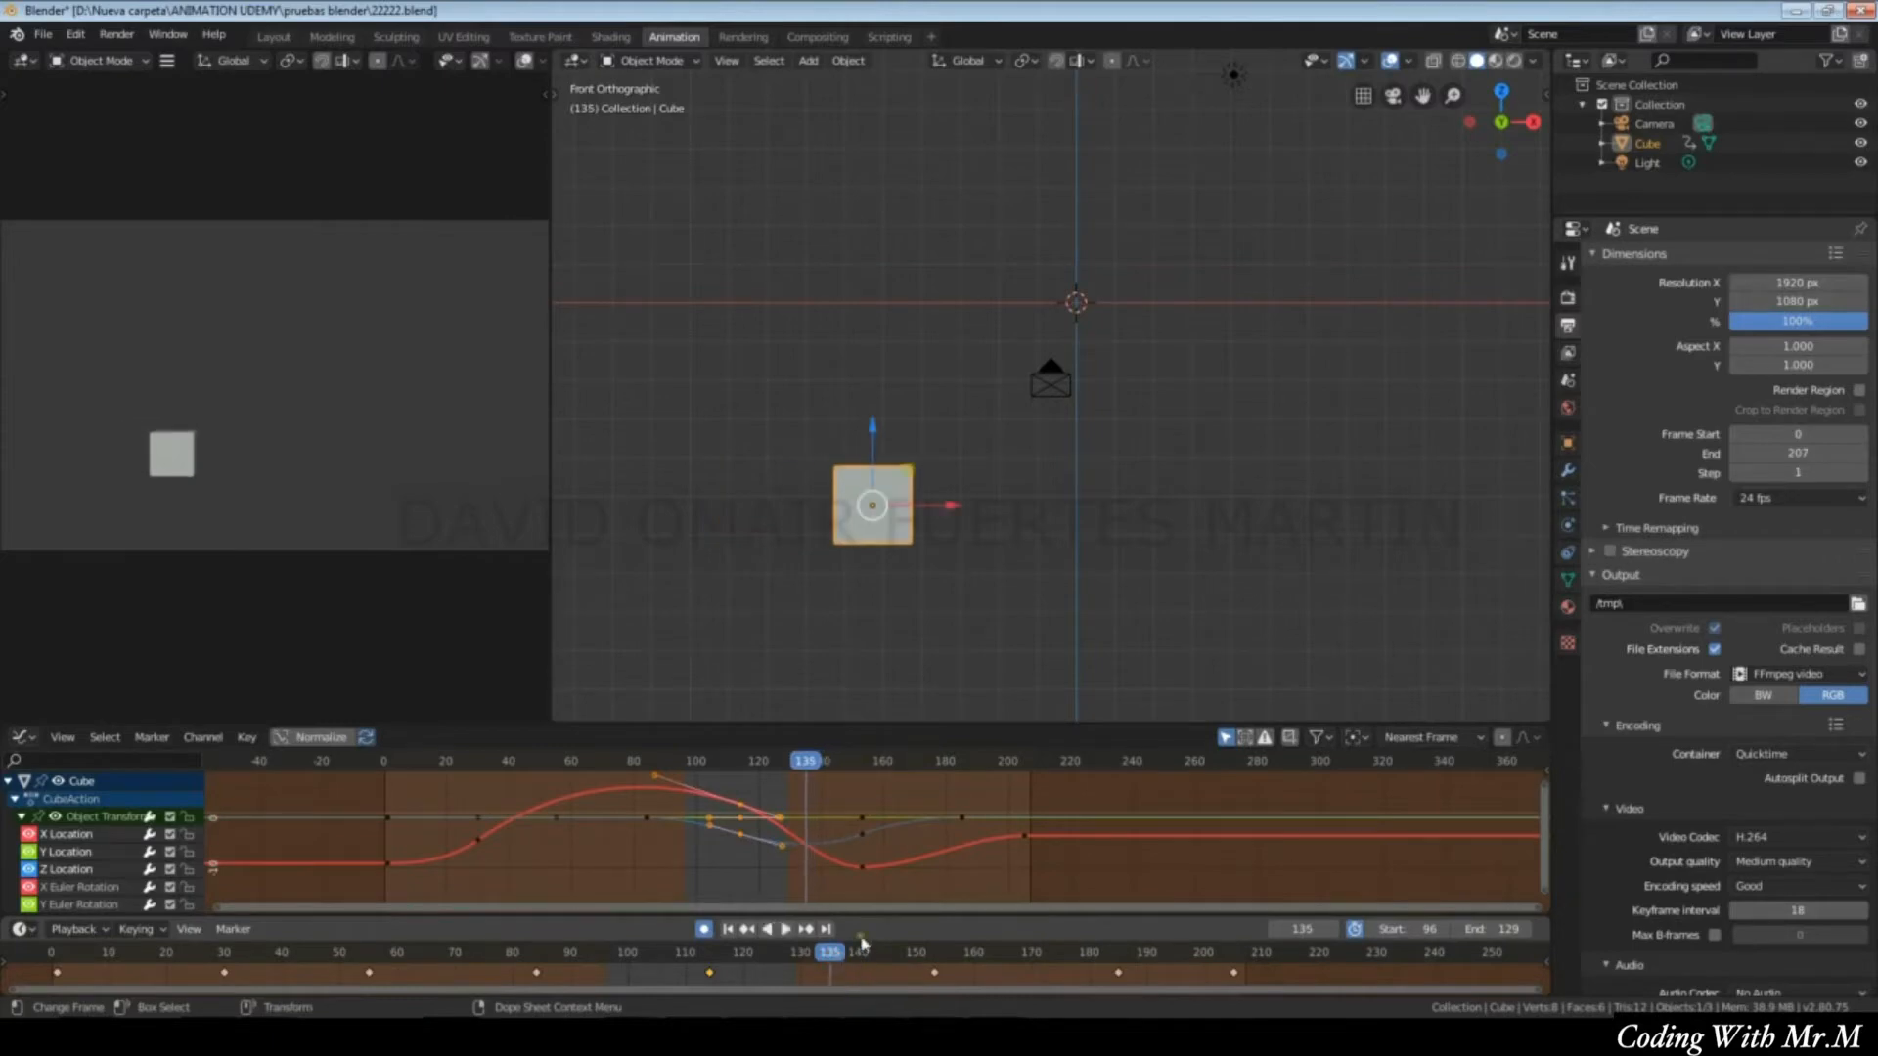
pyautogui.press('i')
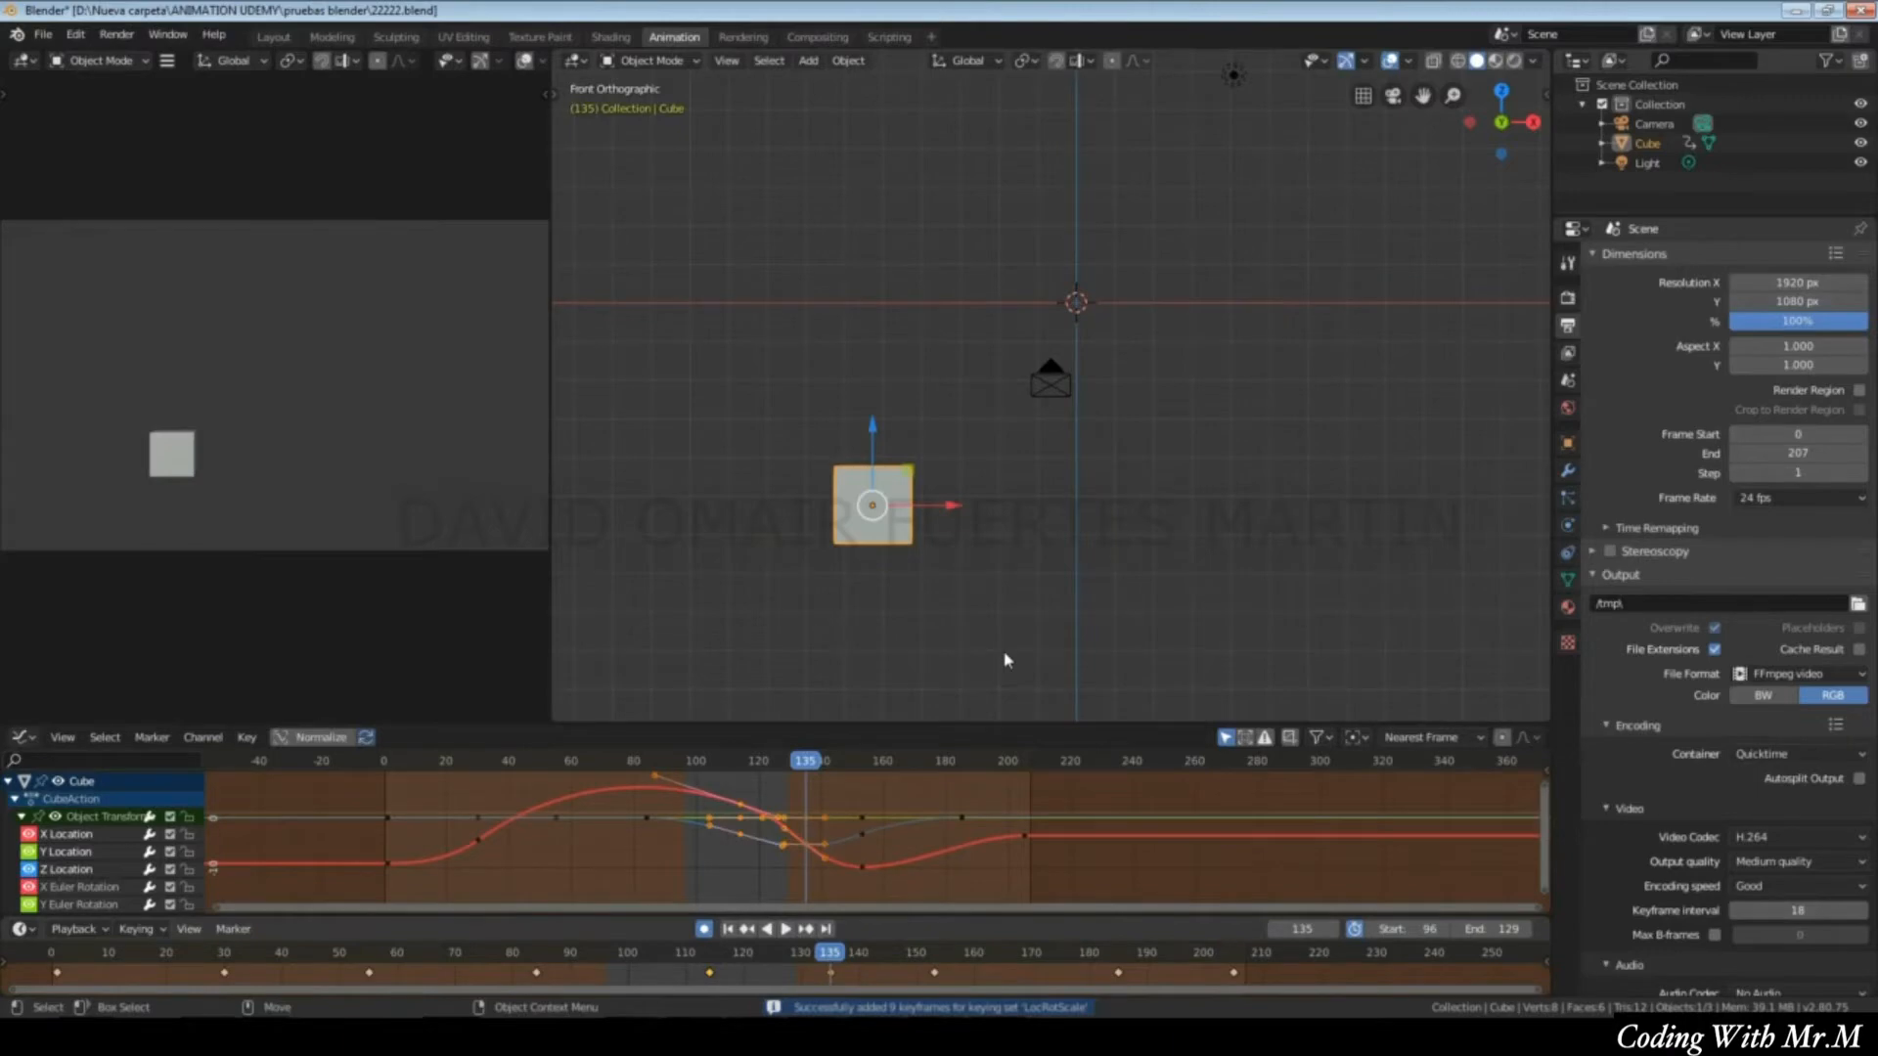
# Go to frame 125 and insert a keyframe on all channels of the cube.
pyautogui.moveTo(808, 970); pyautogui.dragTo(777, 976)
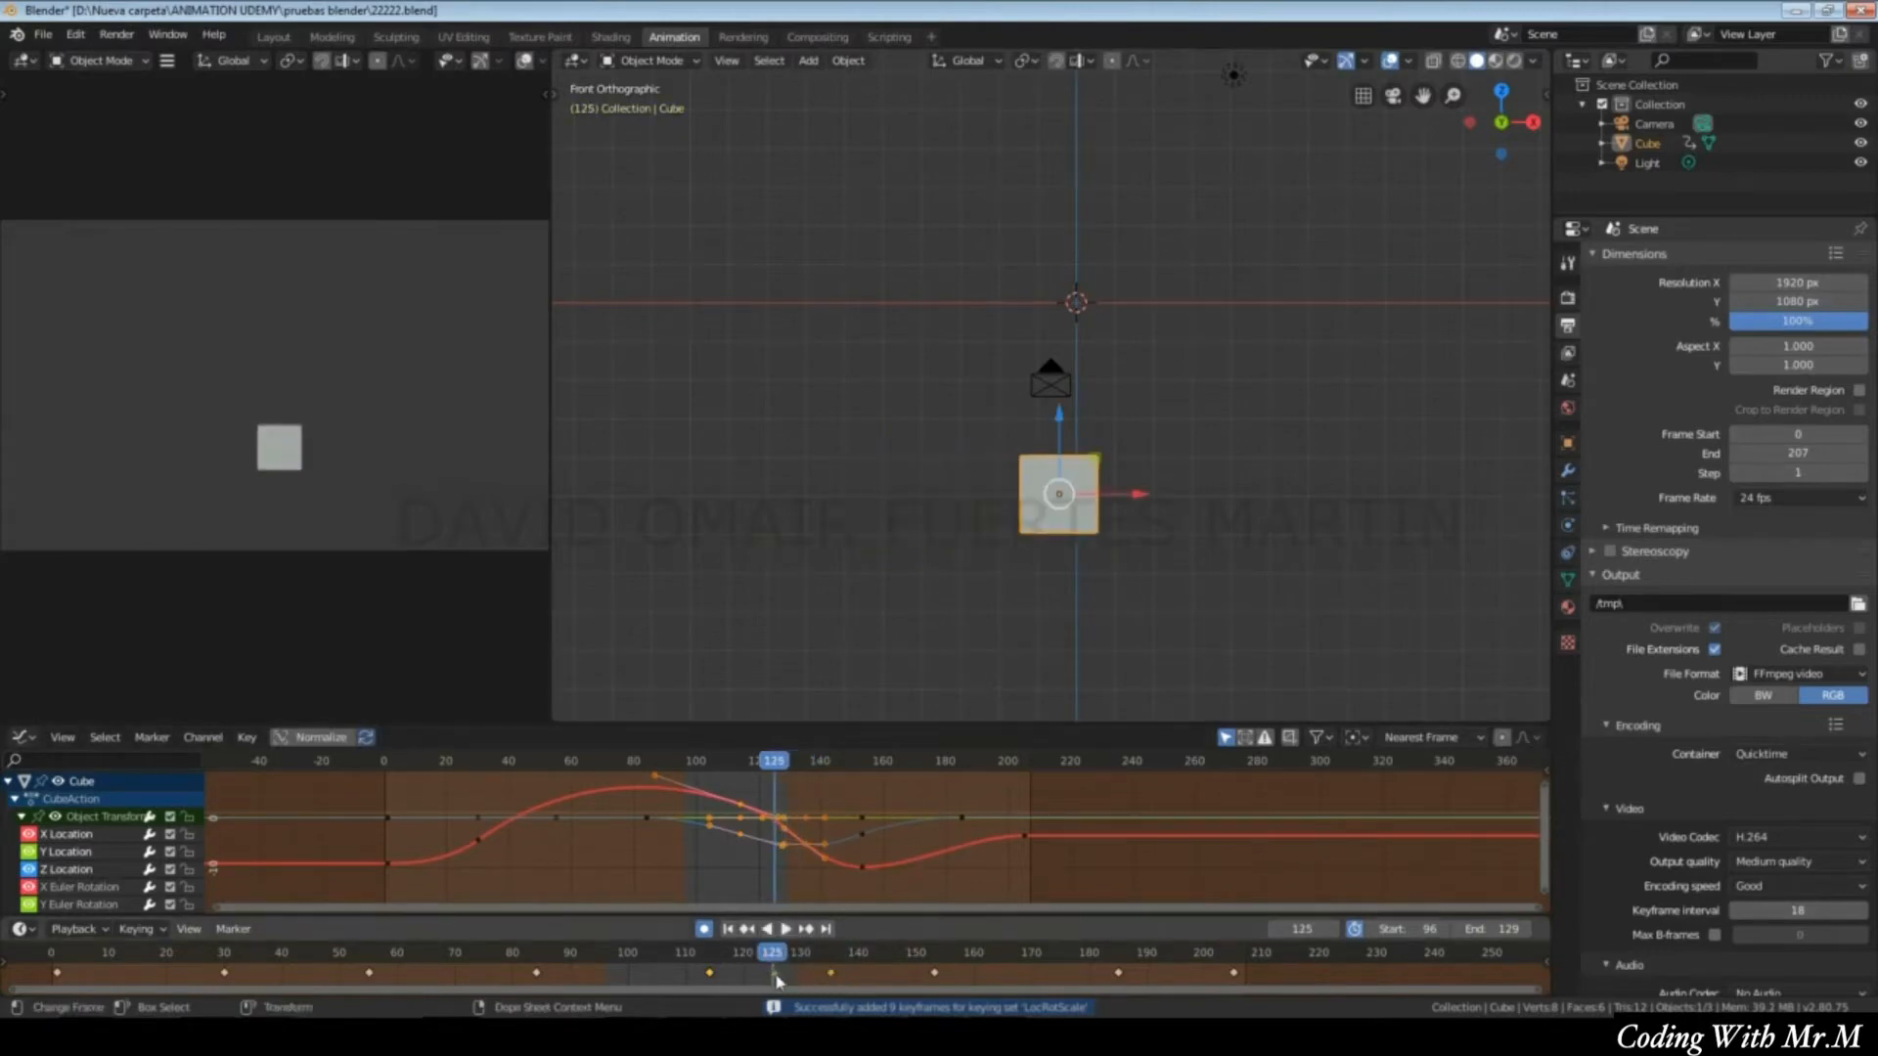
pyautogui.press('i')
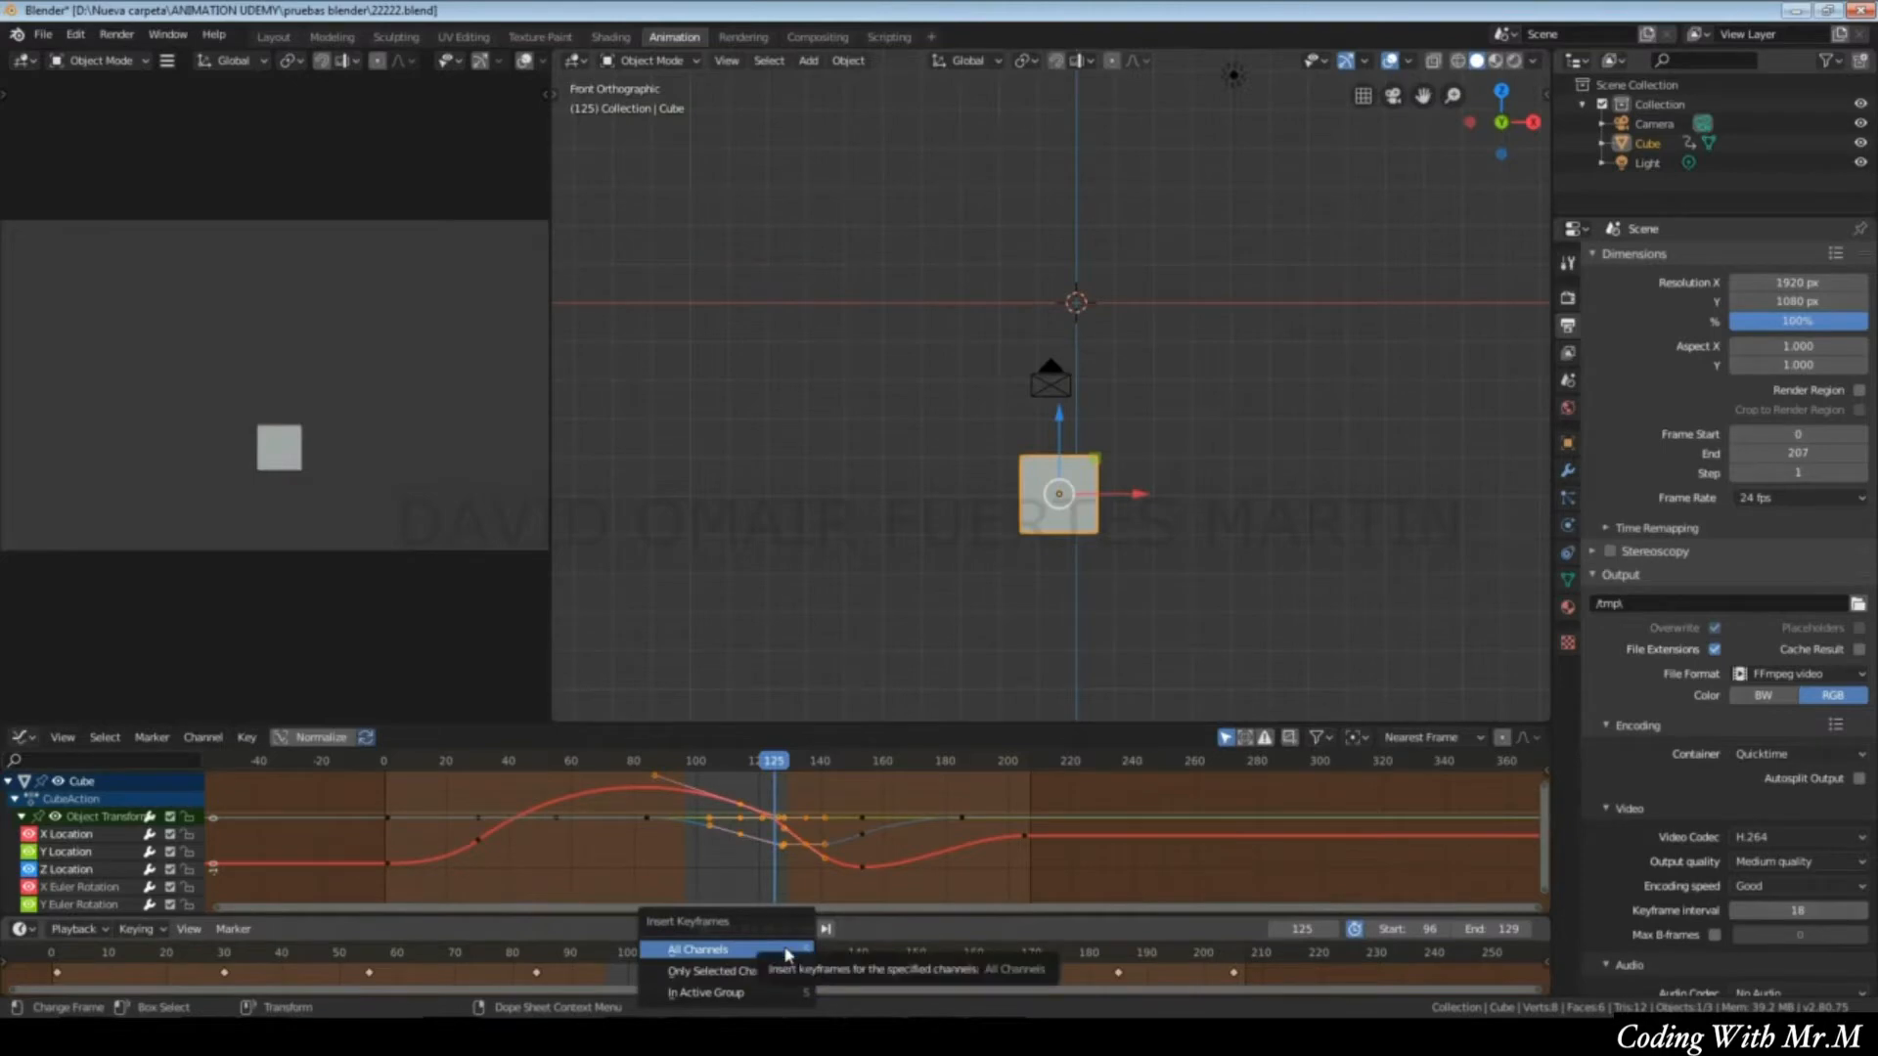
pyautogui.click(787, 954)
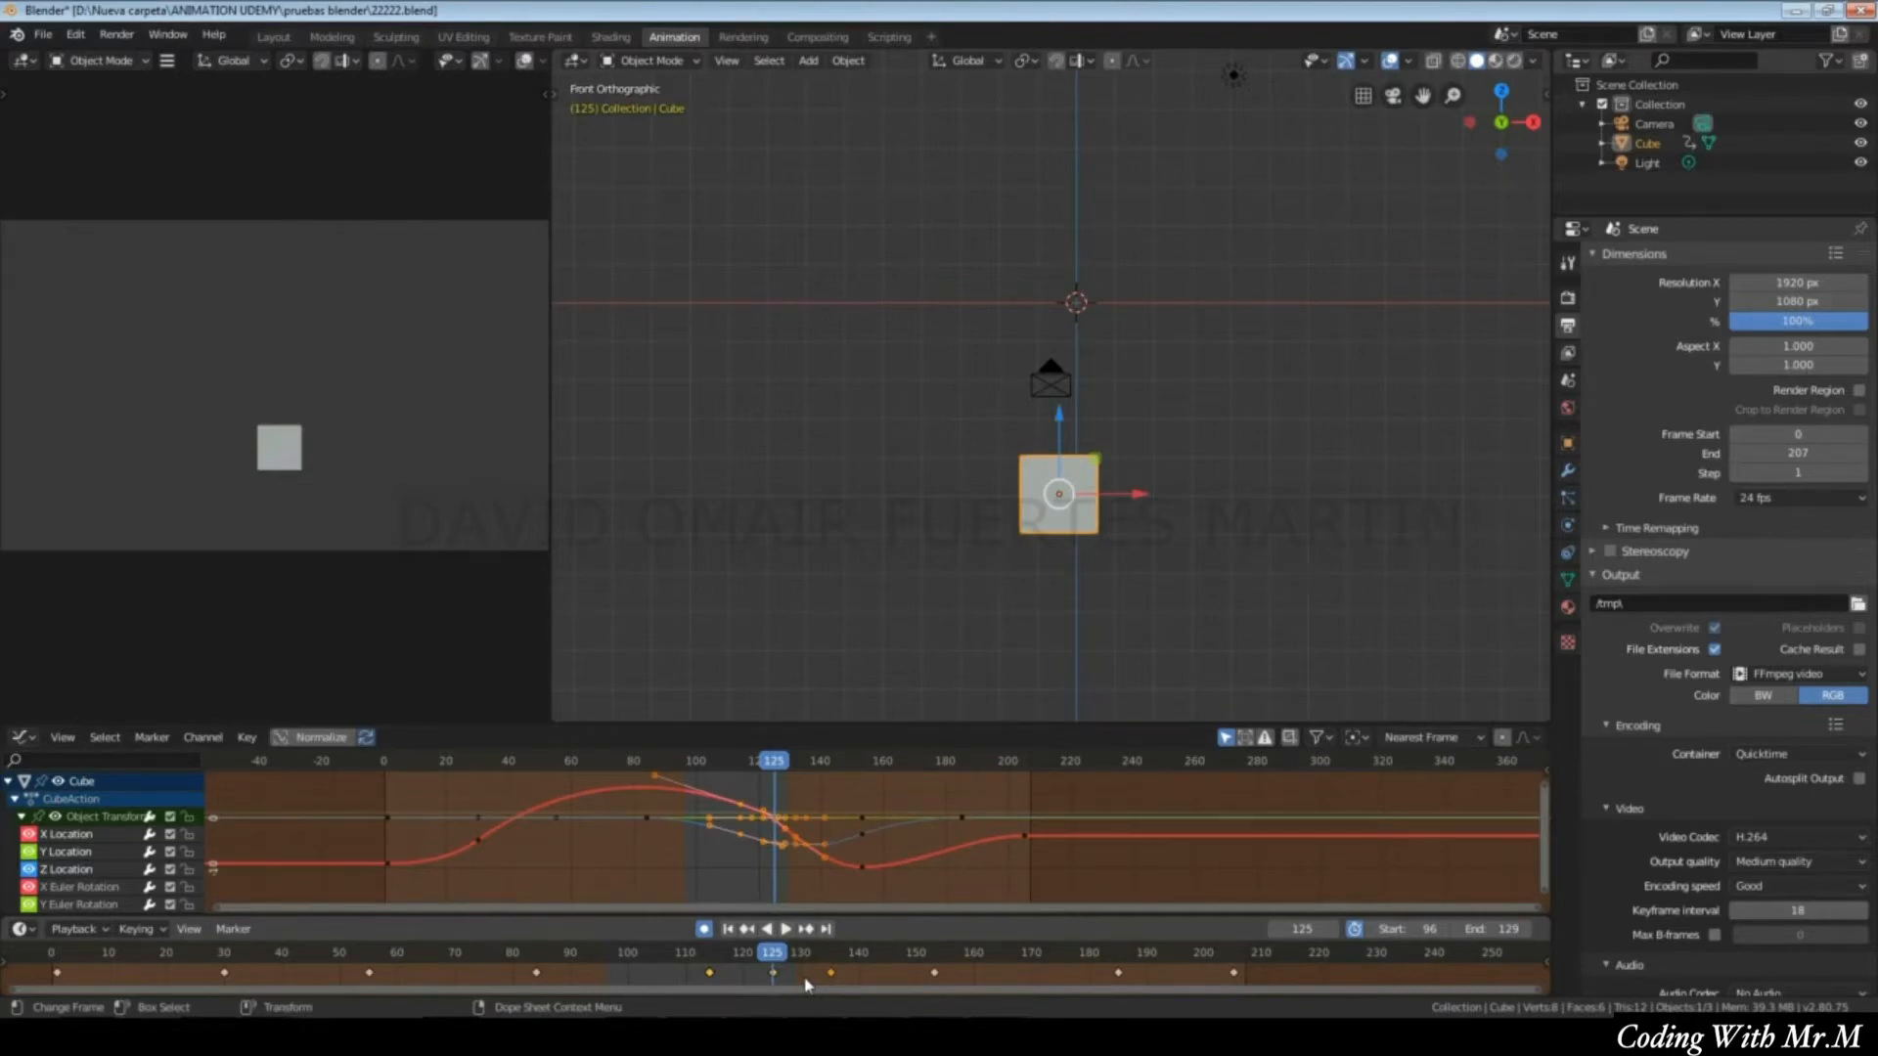
# Delete the cube's keyframe at frame 125 from the timeline.
pyautogui.click(776, 974)
pyautogui.rightClick(777, 976)
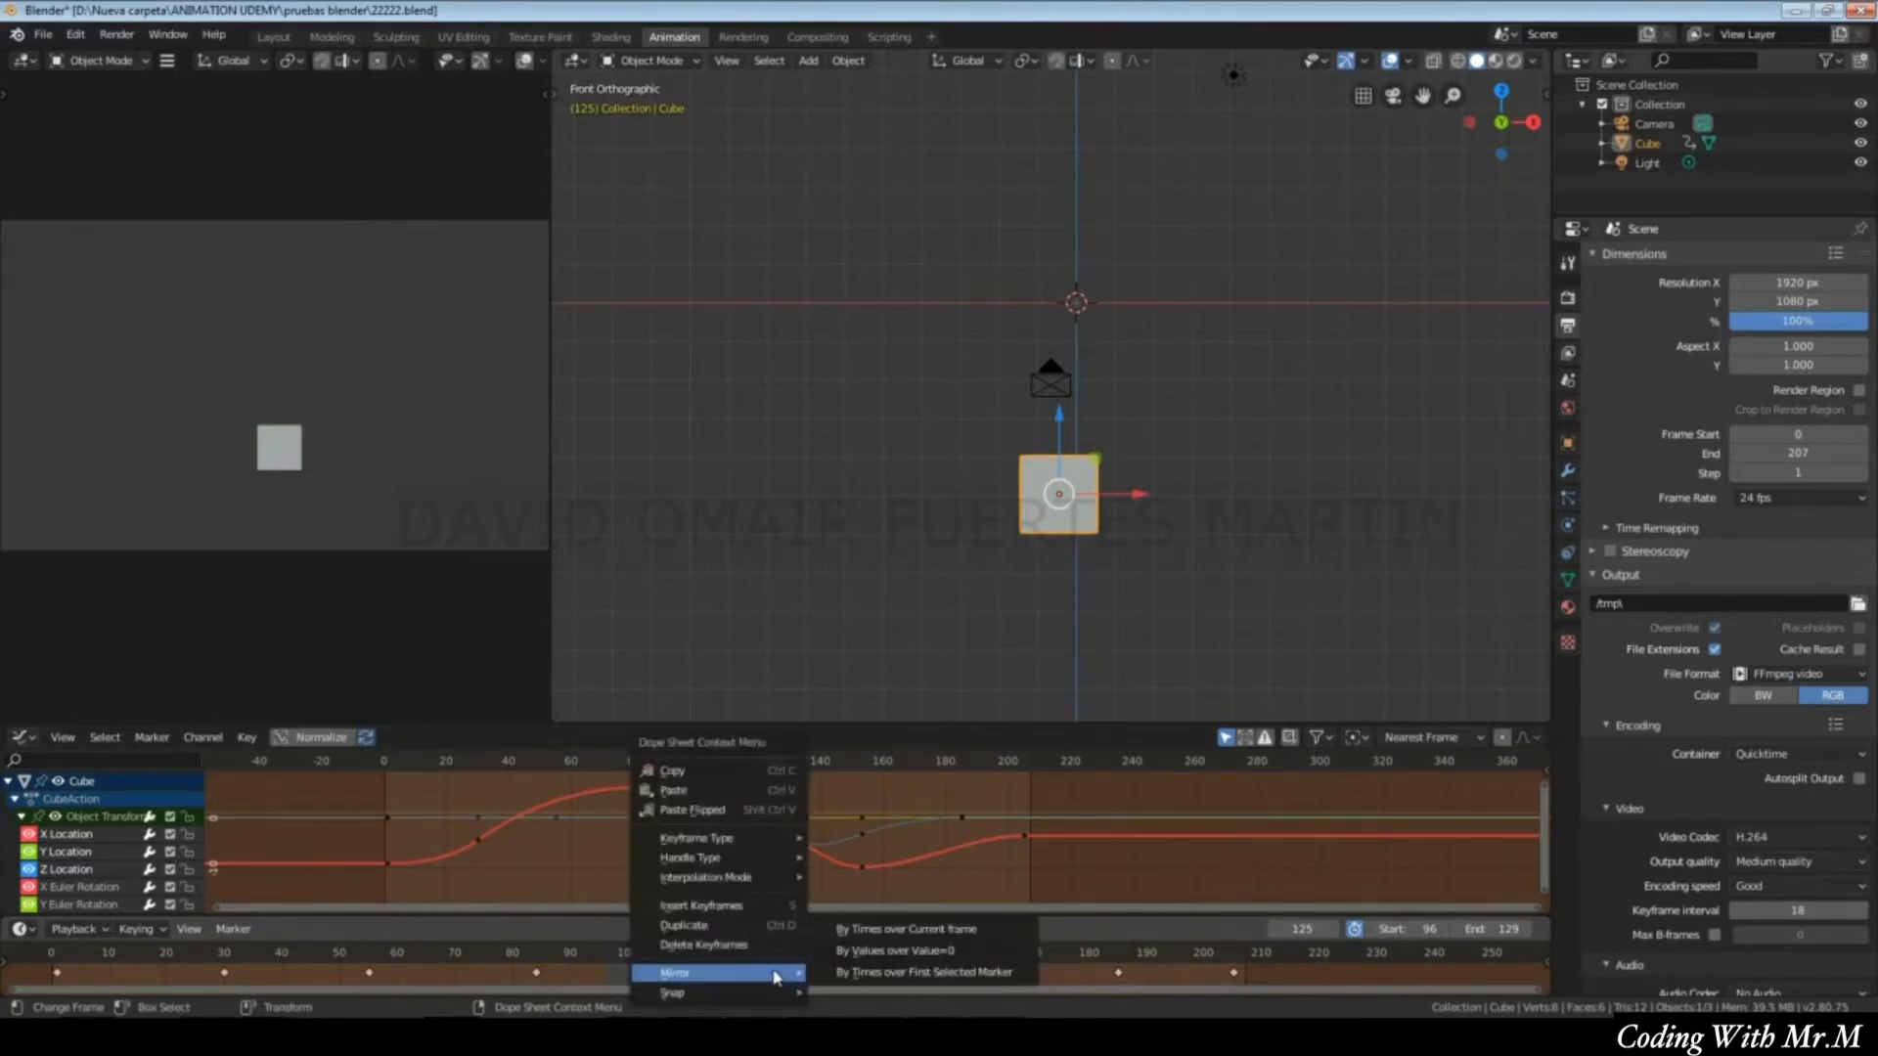
pyautogui.click(743, 926)
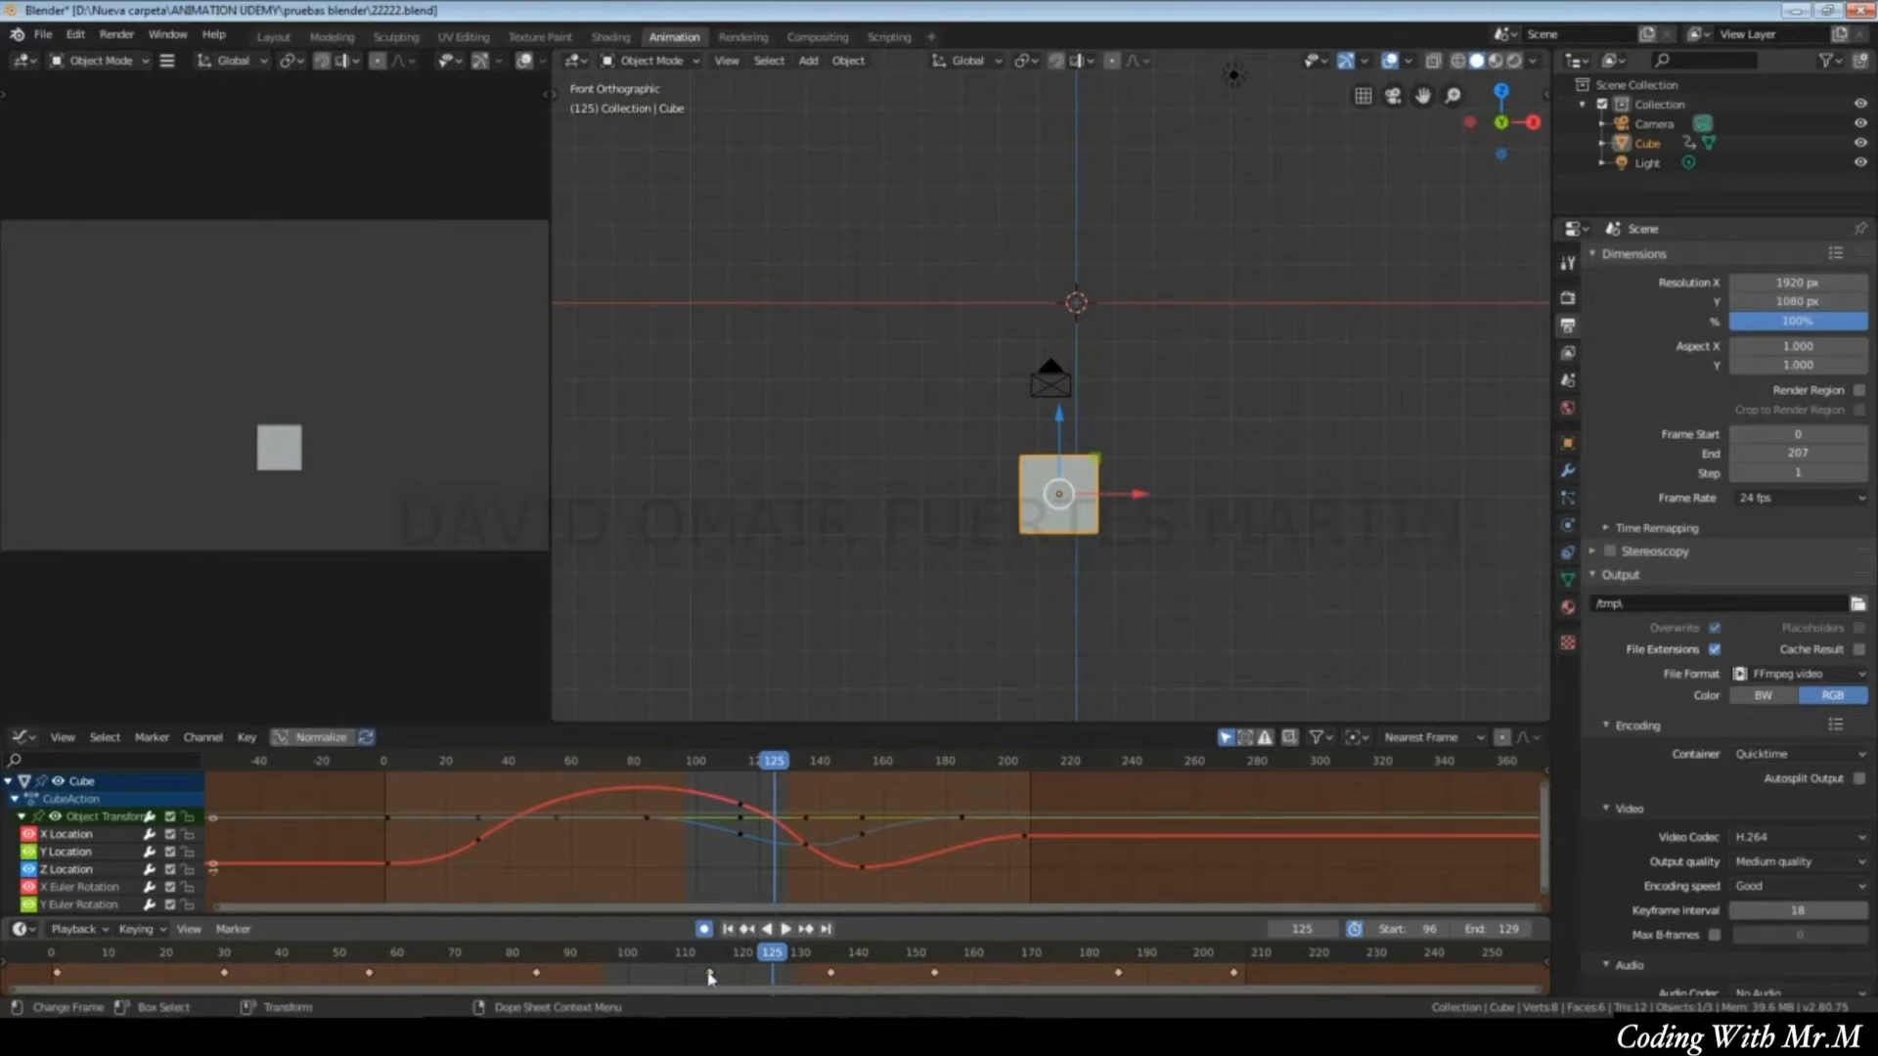
# Box-select the timeline keyframes from frame 84 to 205, then remove the one at frame 84 from the selection.
pyautogui.moveTo(480, 966); pyautogui.dragTo(1261, 994)
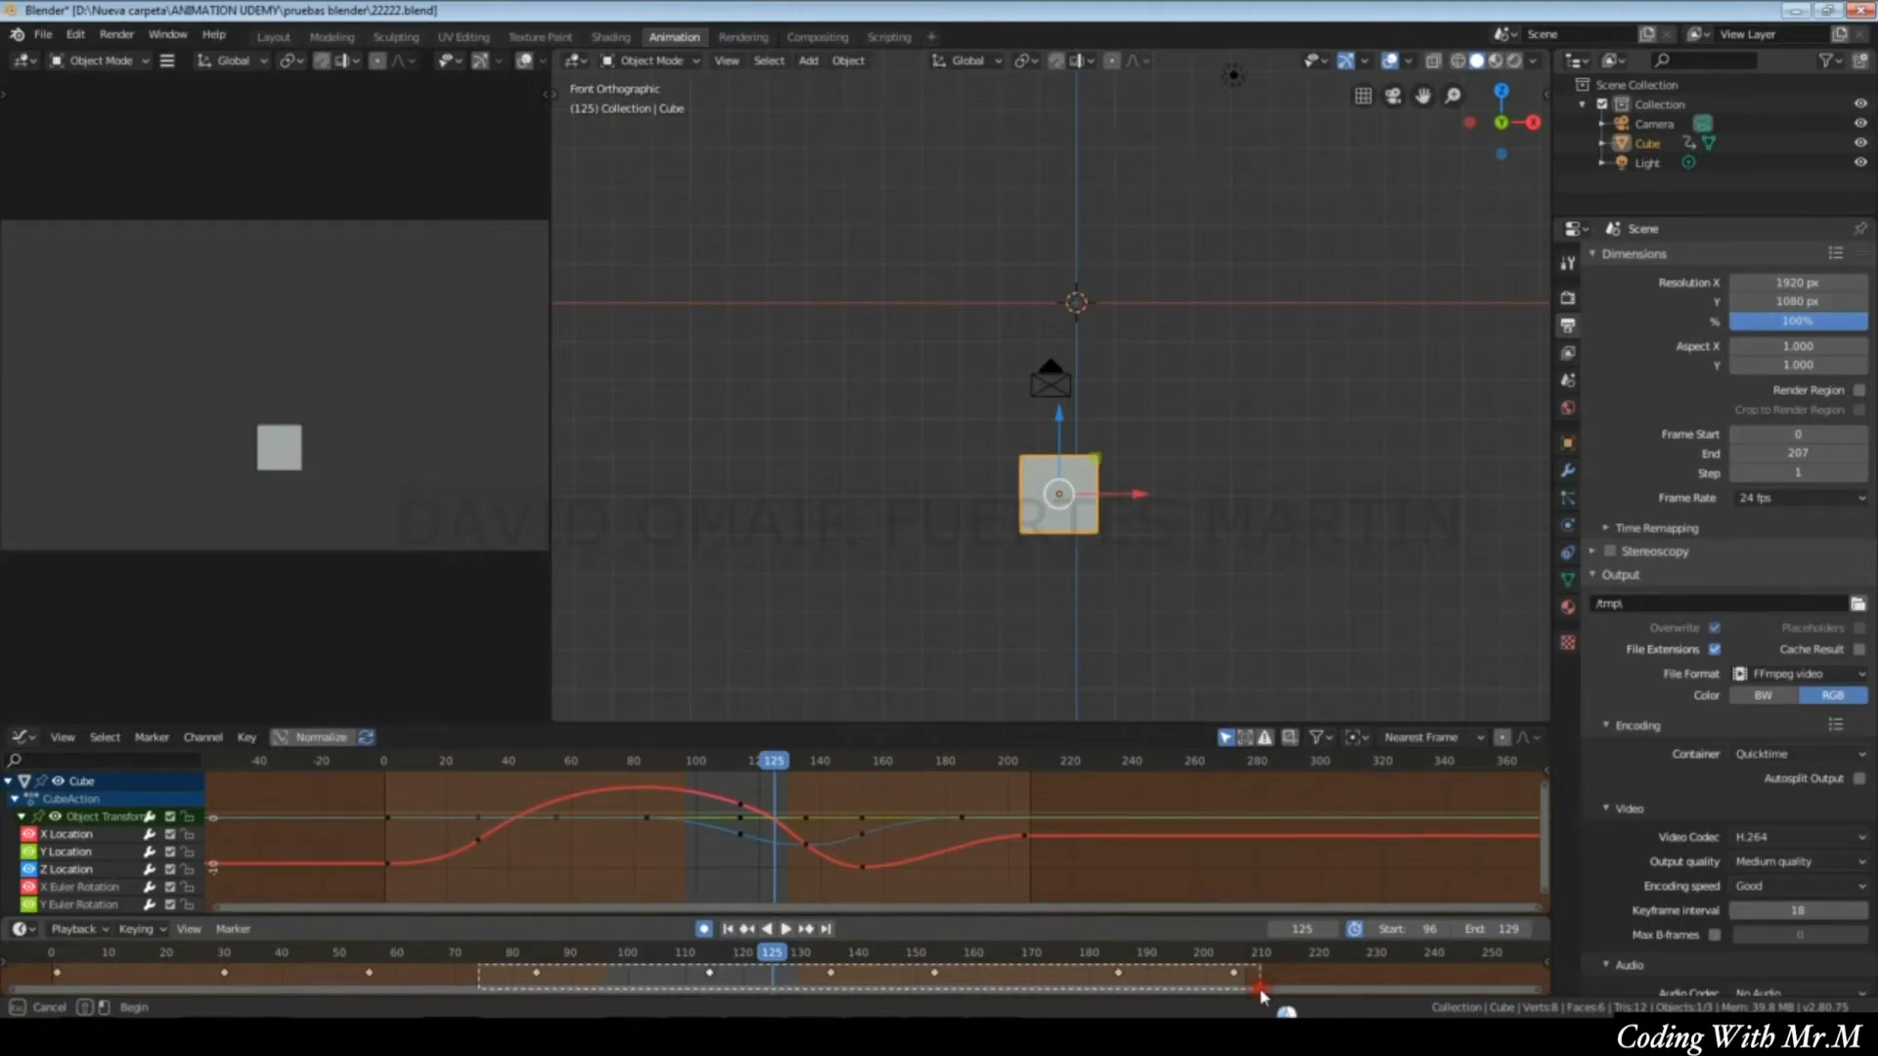
pyautogui.moveTo(1260, 994); pyautogui.dragTo(1260, 995)
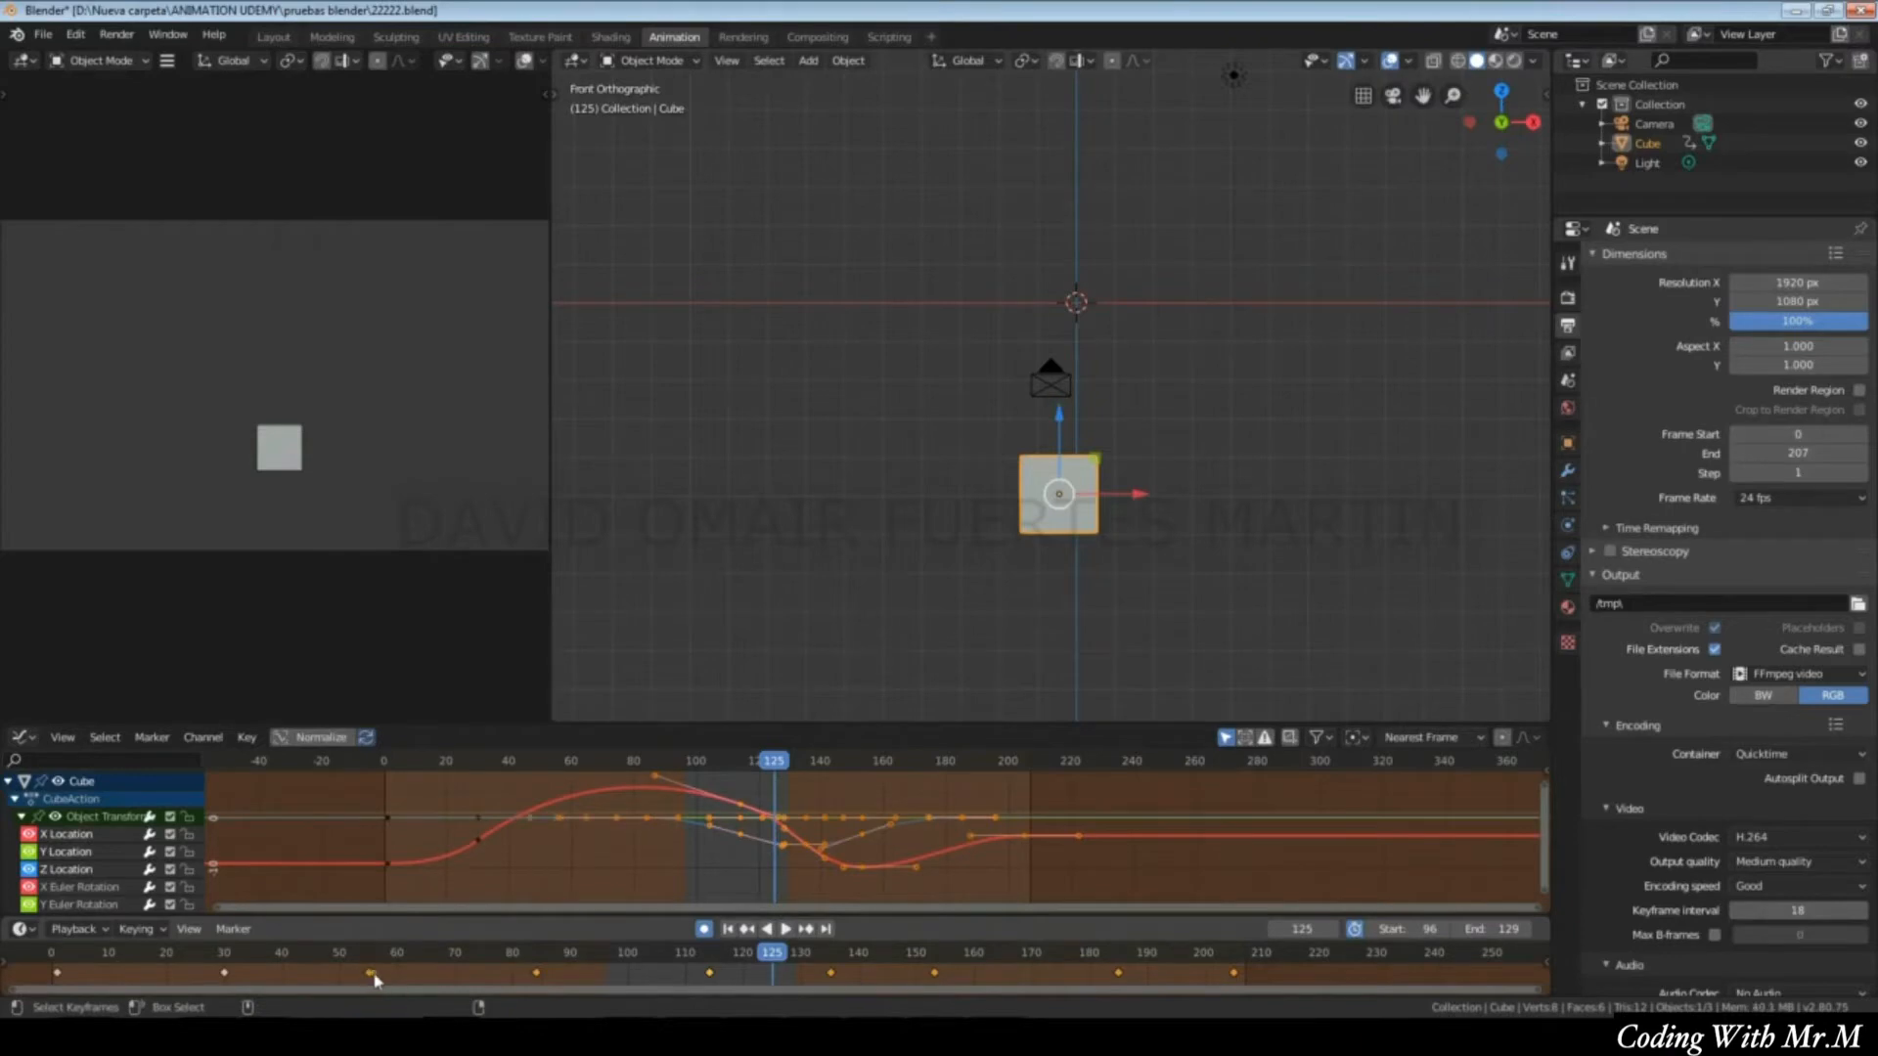
pyautogui.keyDown('shift'); pyautogui.click(539, 974); pyautogui.keyUp('shift')
pyautogui.keyDown('shift'); pyautogui.click(711, 975); pyautogui.keyUp('shift')
pyautogui.keyDown('shift'); pyautogui.click(713, 977); pyautogui.keyUp('shift')
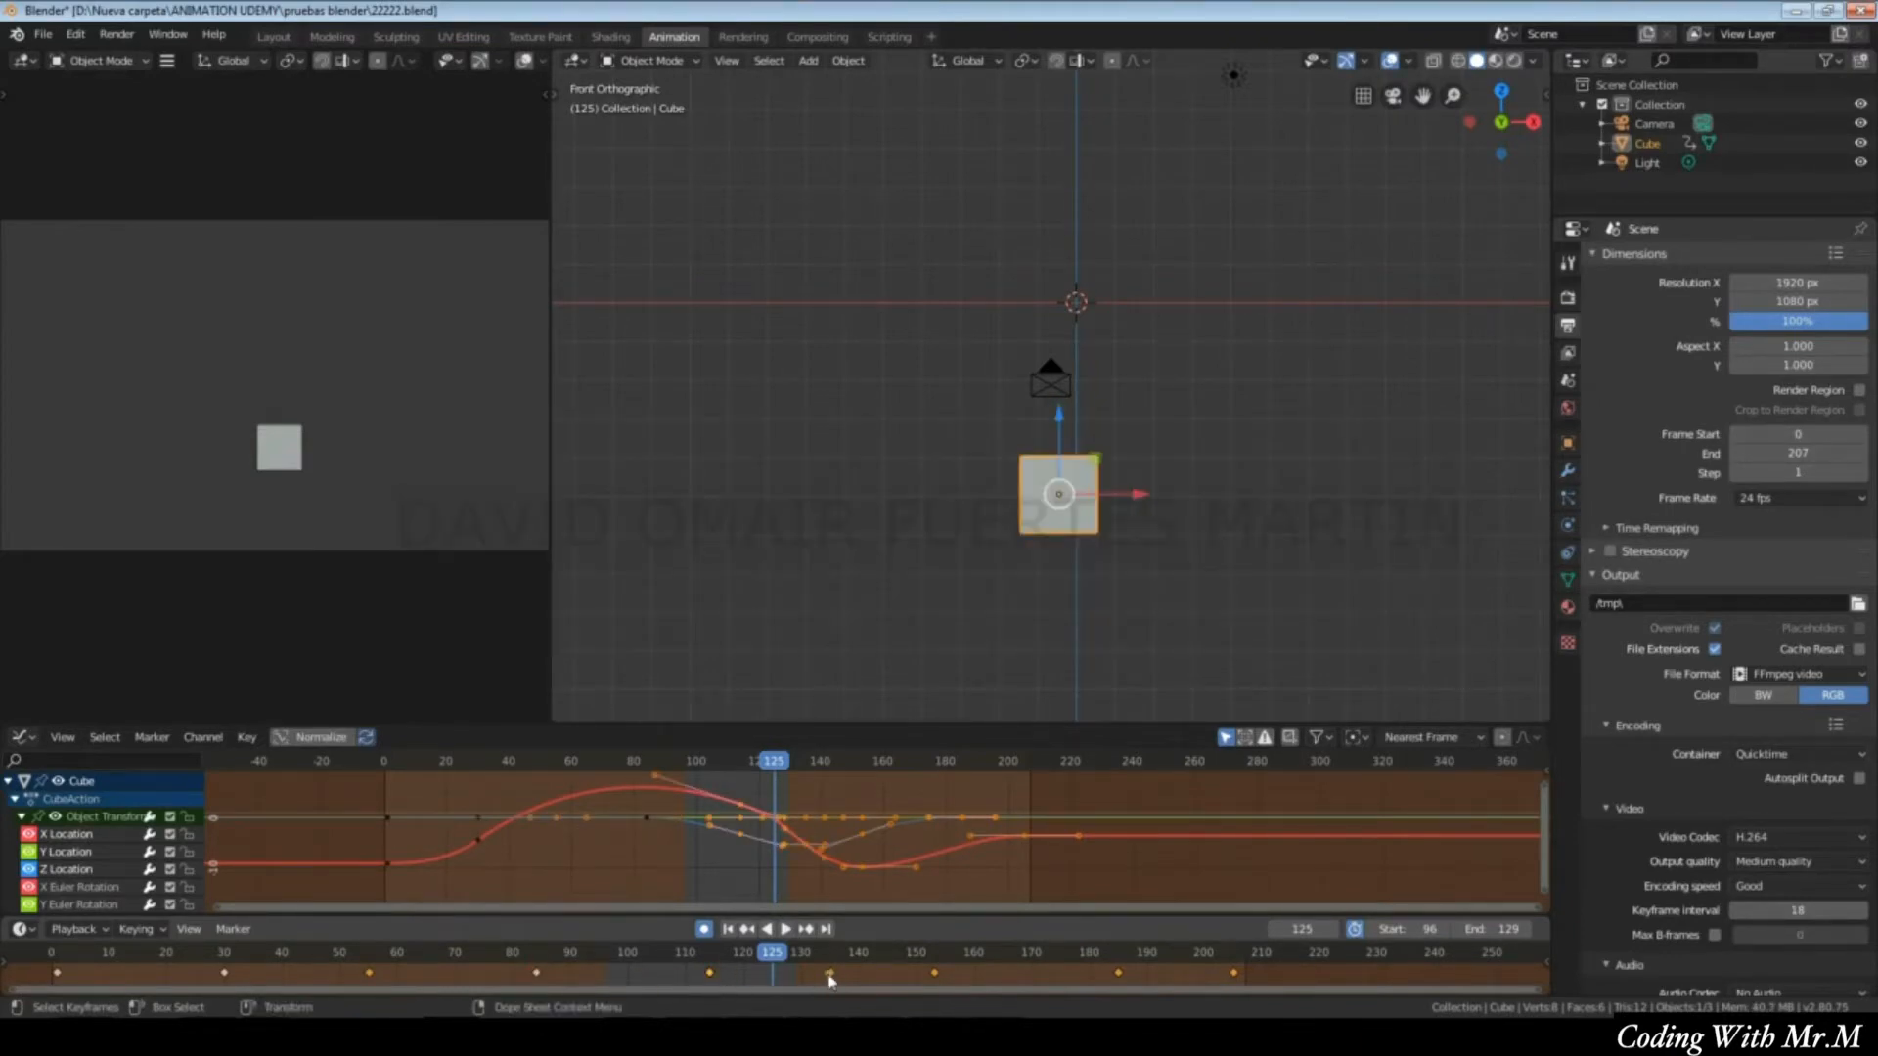
# Nudge the keyframes at frames 135 and 153 one frame earlier, then shift all keyframes from frame 114 onward about 4 frames earlier.
pyautogui.moveTo(832, 979); pyautogui.dragTo(929, 973)
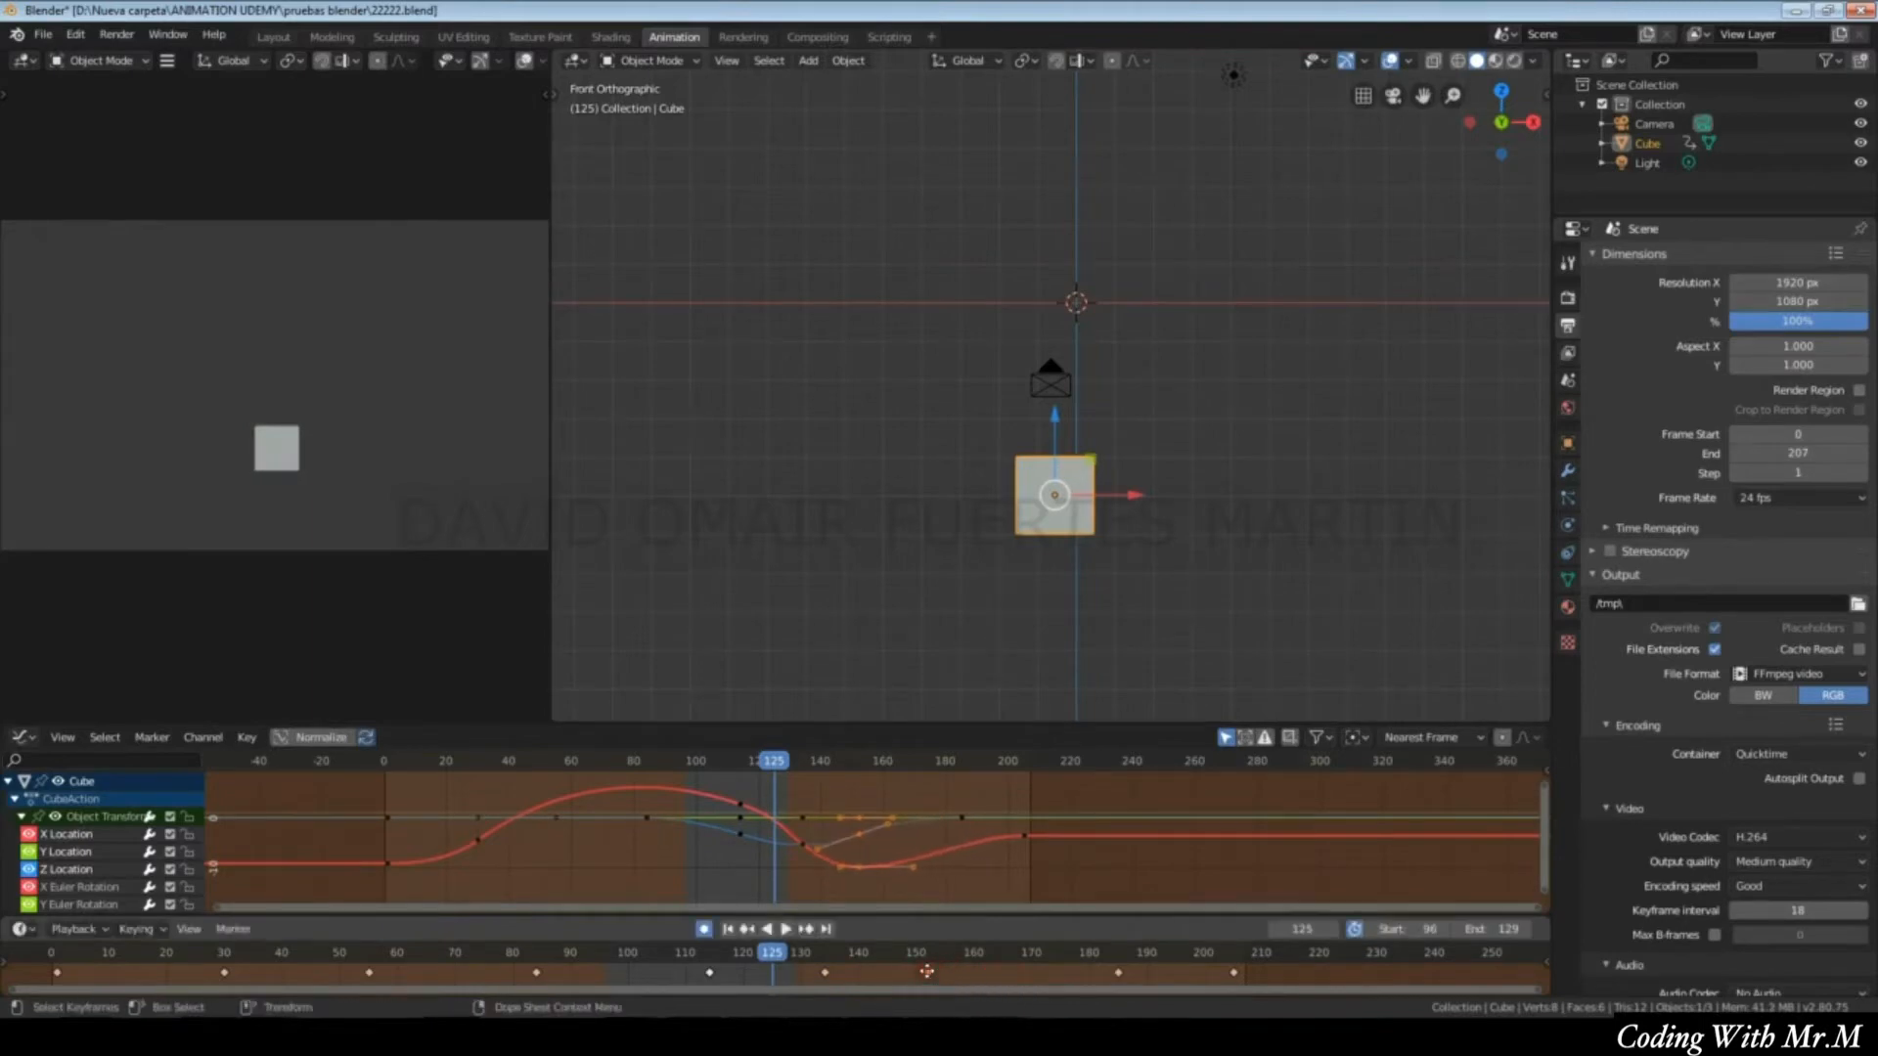
pyautogui.moveTo(1272, 984); pyautogui.dragTo(682, 978)
pyautogui.press('g')
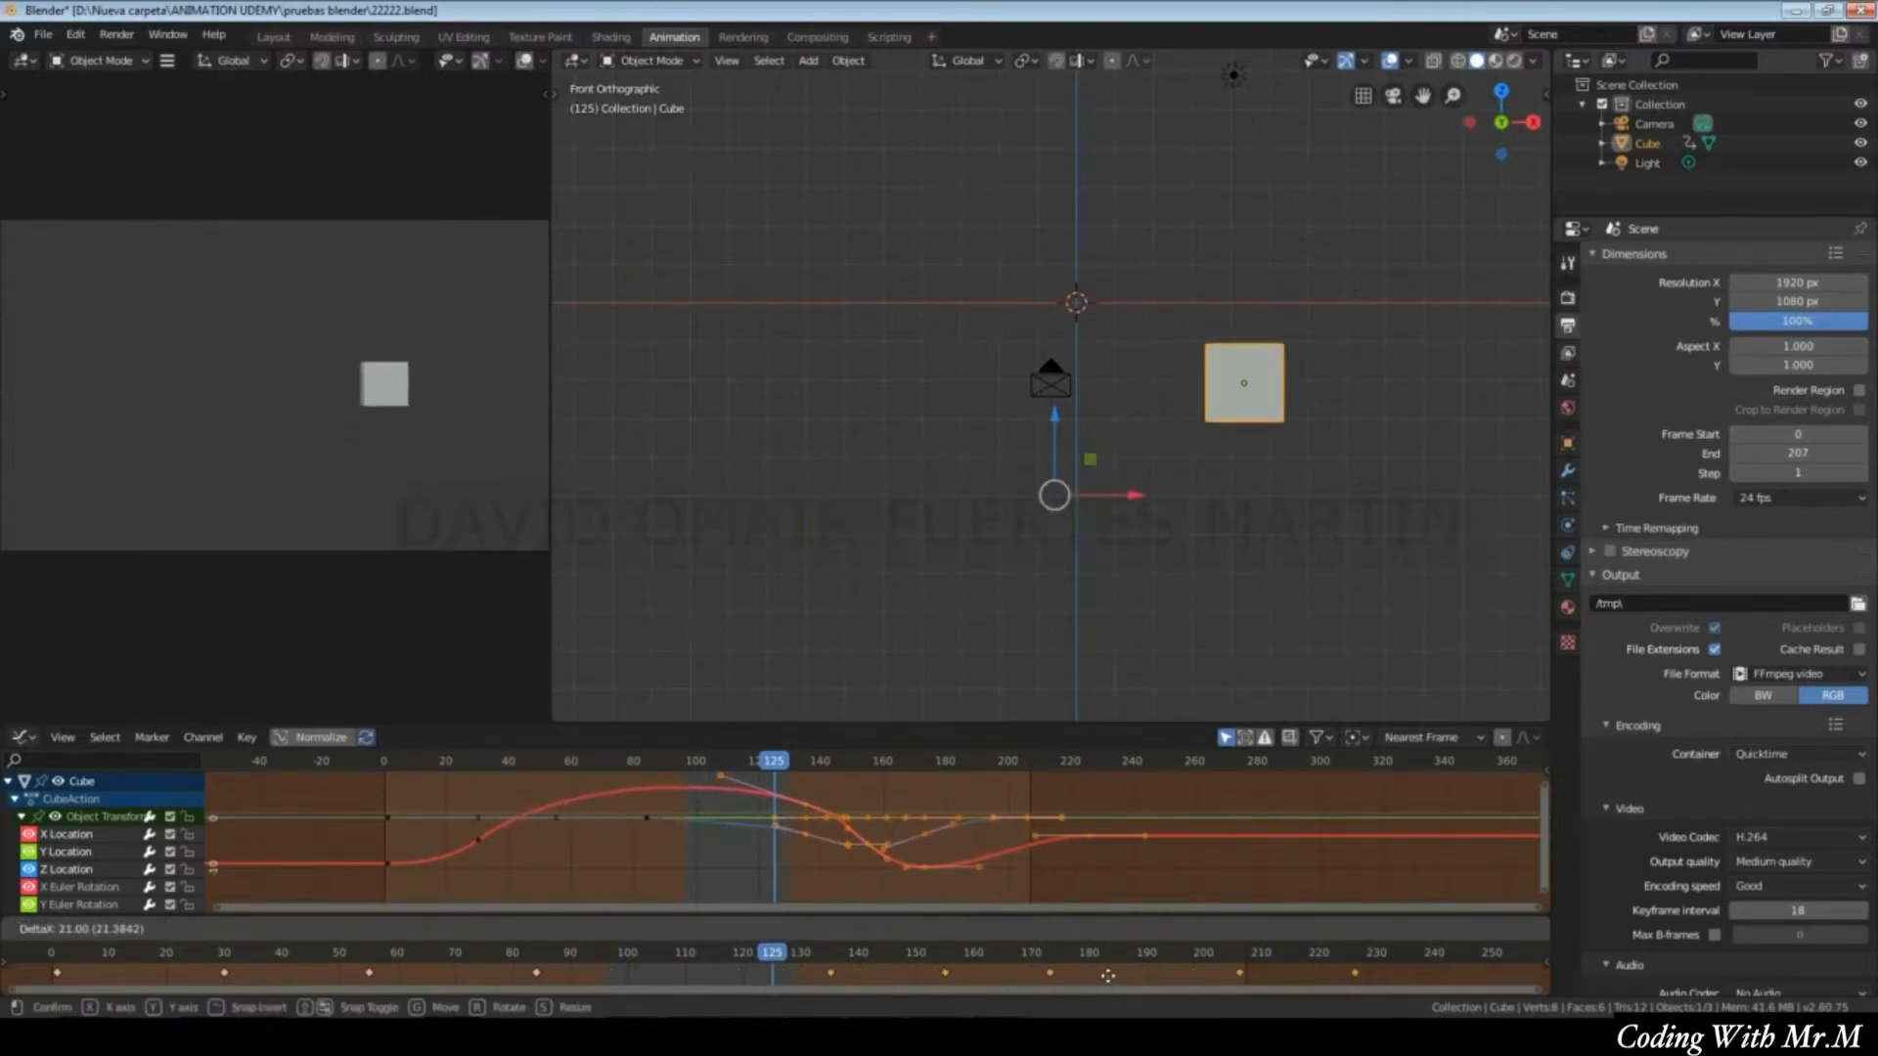
pyautogui.click(963, 967)
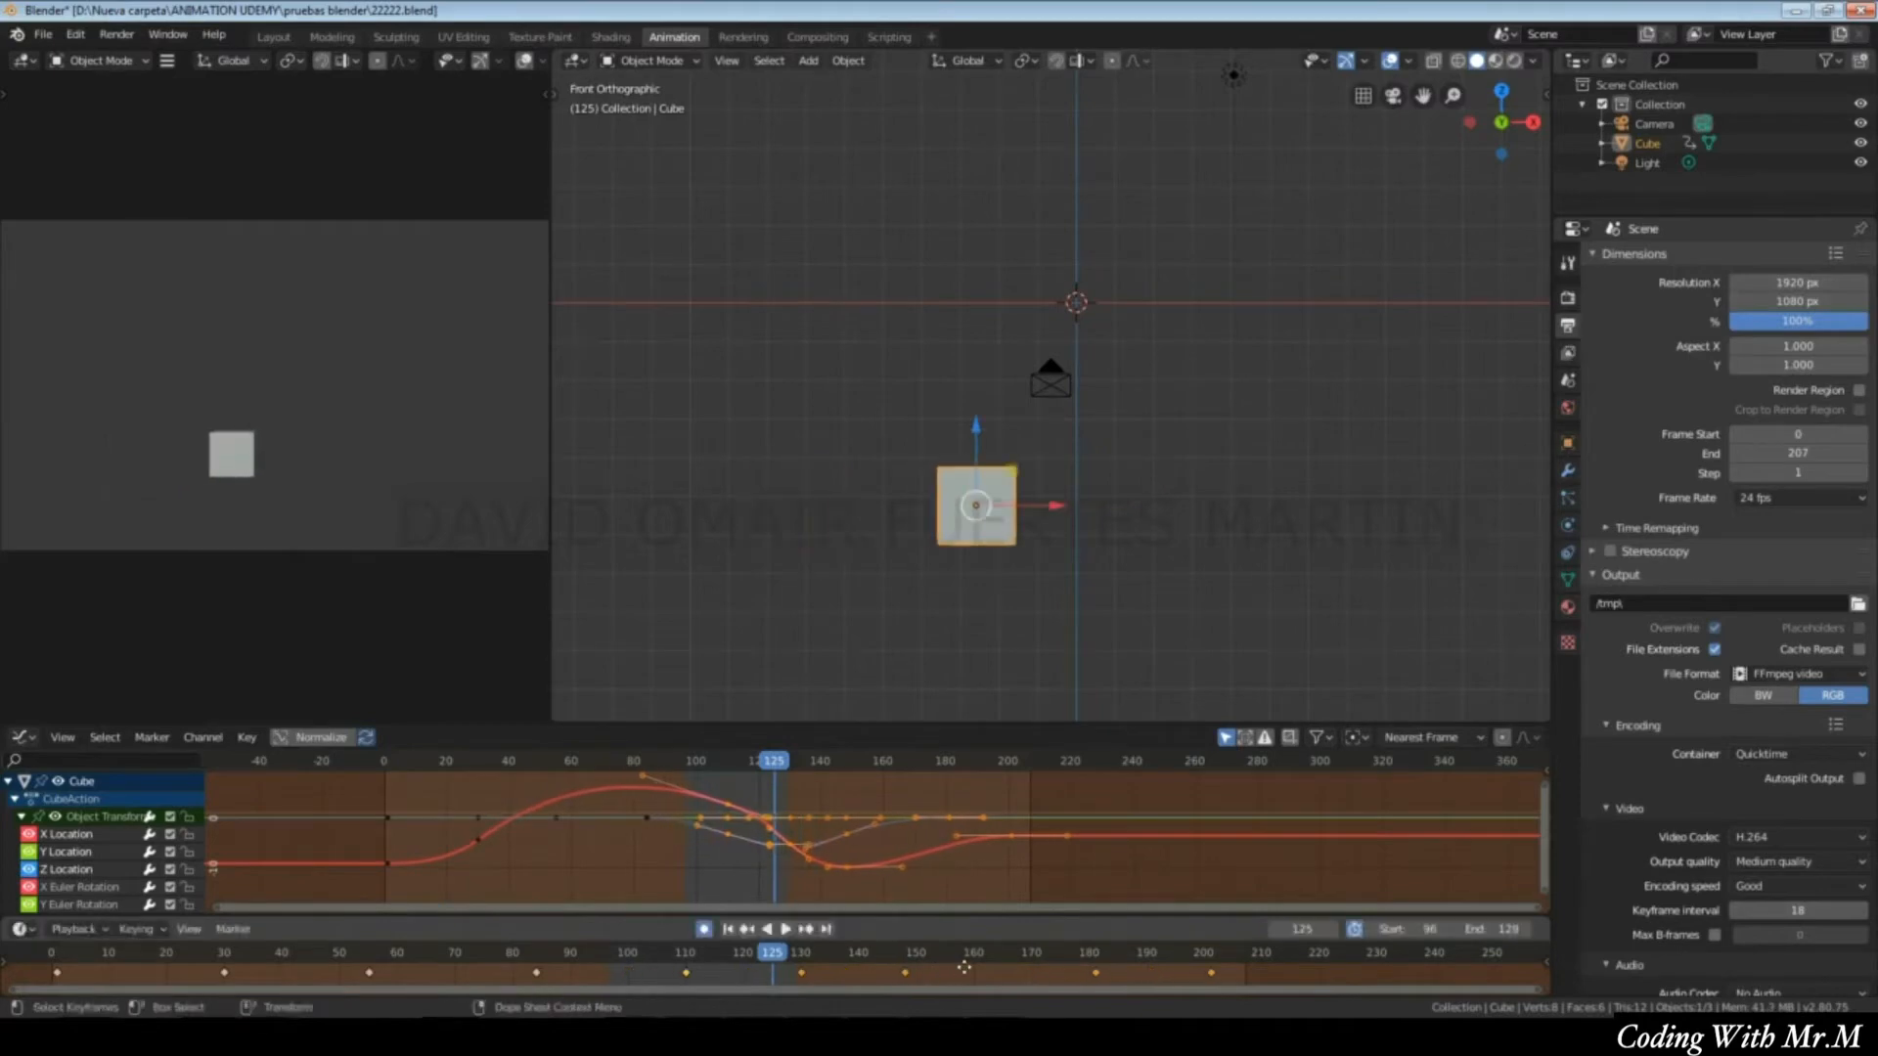
# Copy the keyframe at frame 148 and paste it at frame 211.
pyautogui.click(903, 973)
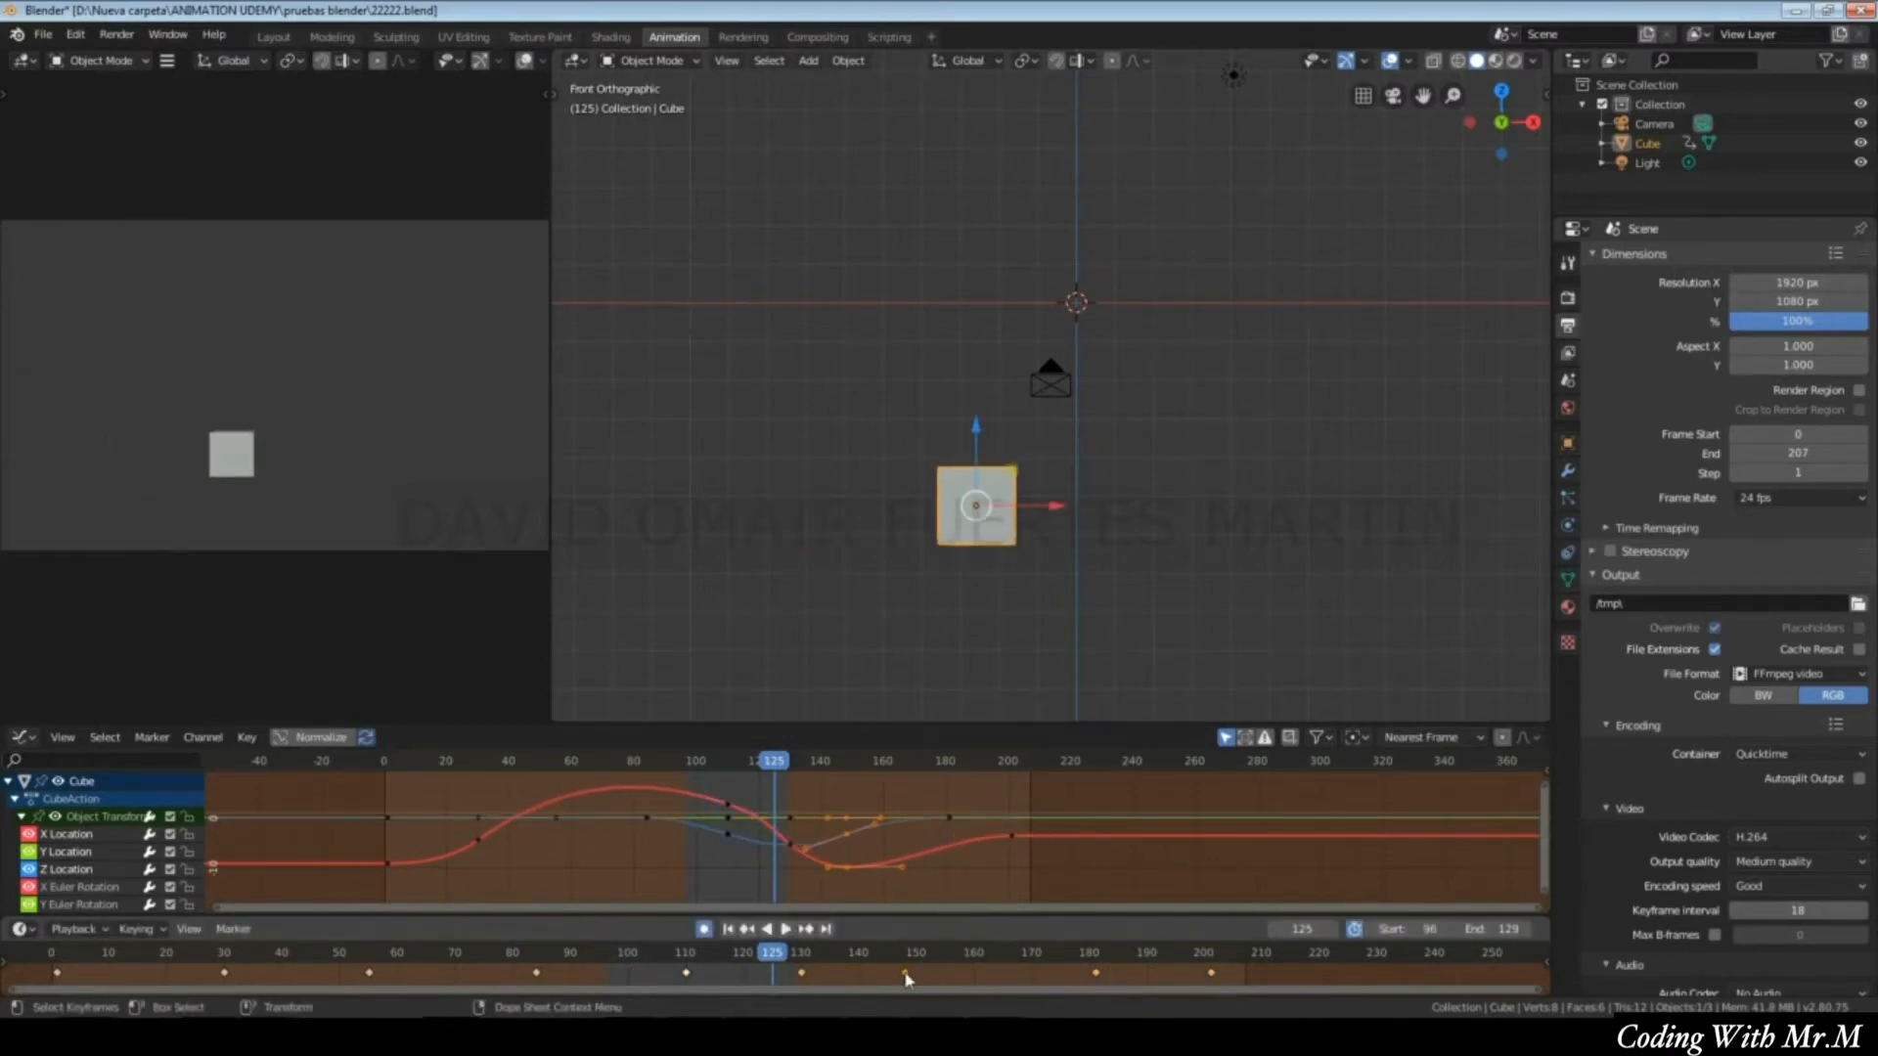
pyautogui.click(1267, 967)
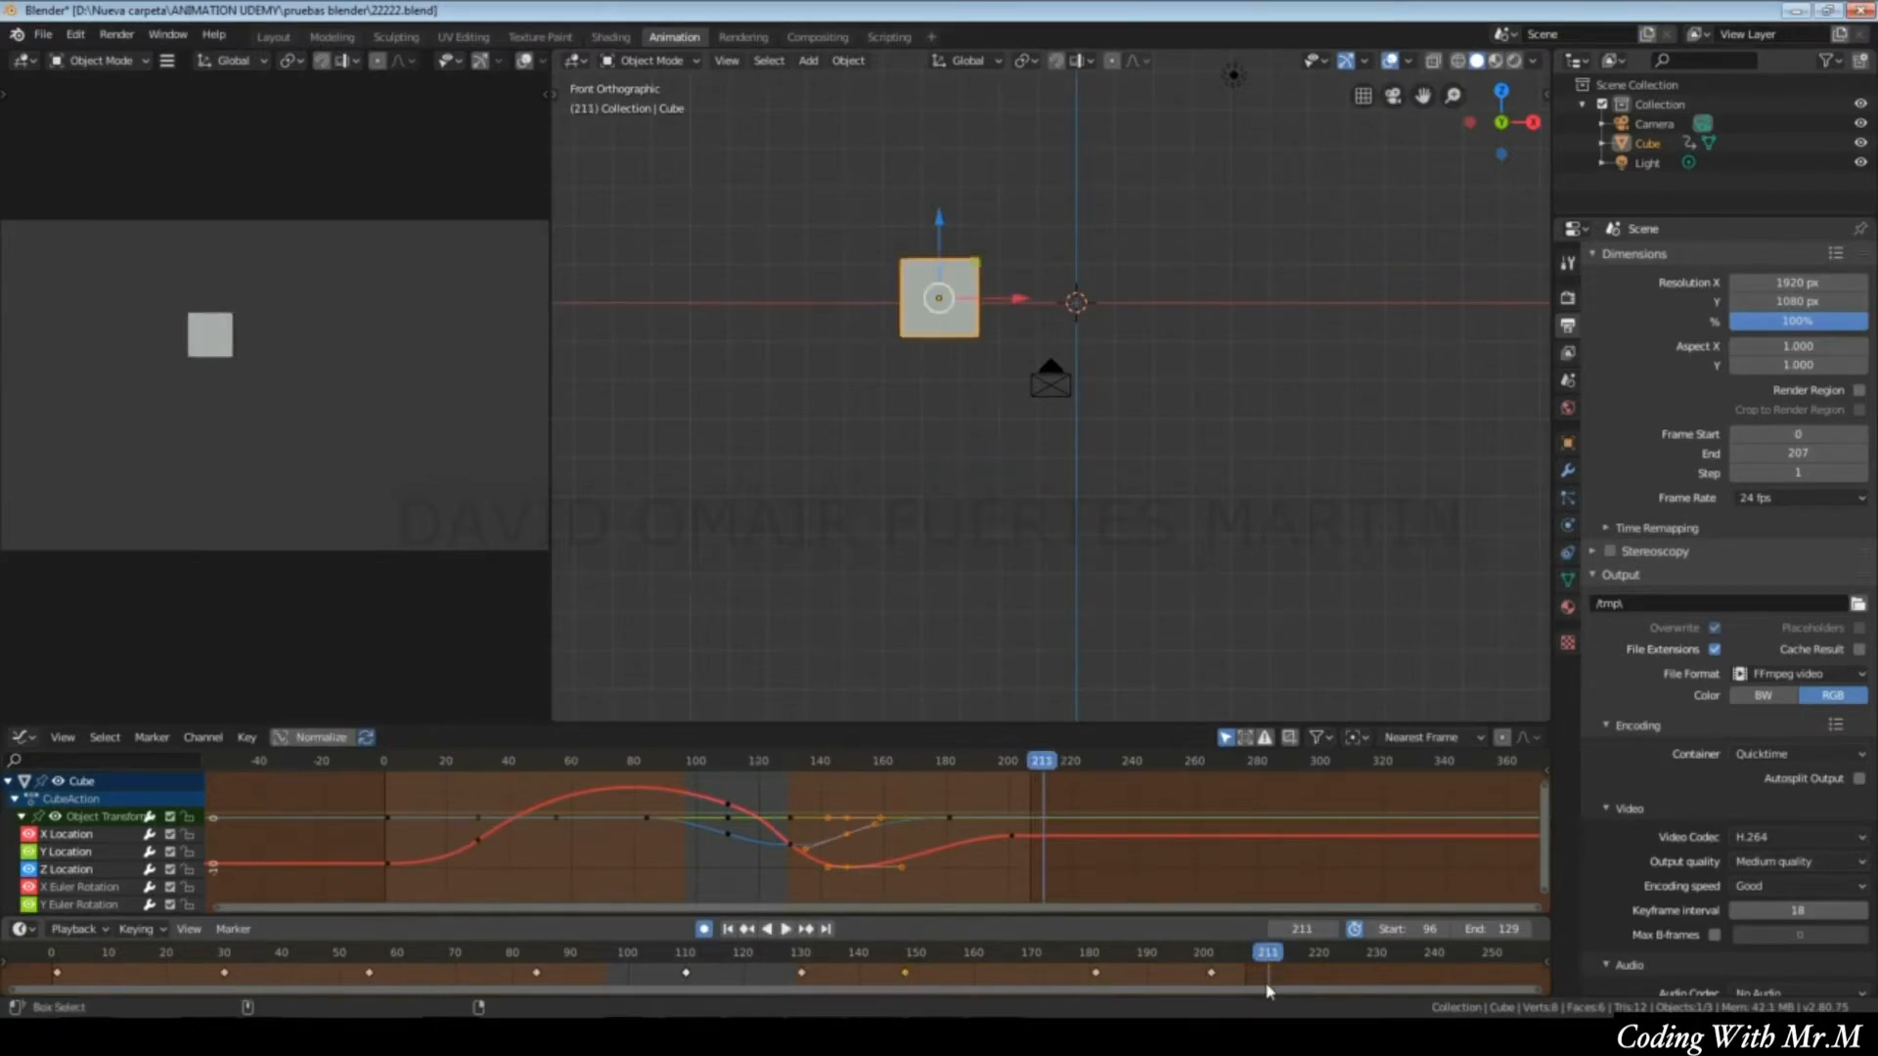
pyautogui.hotkey('ctrl', 'v')
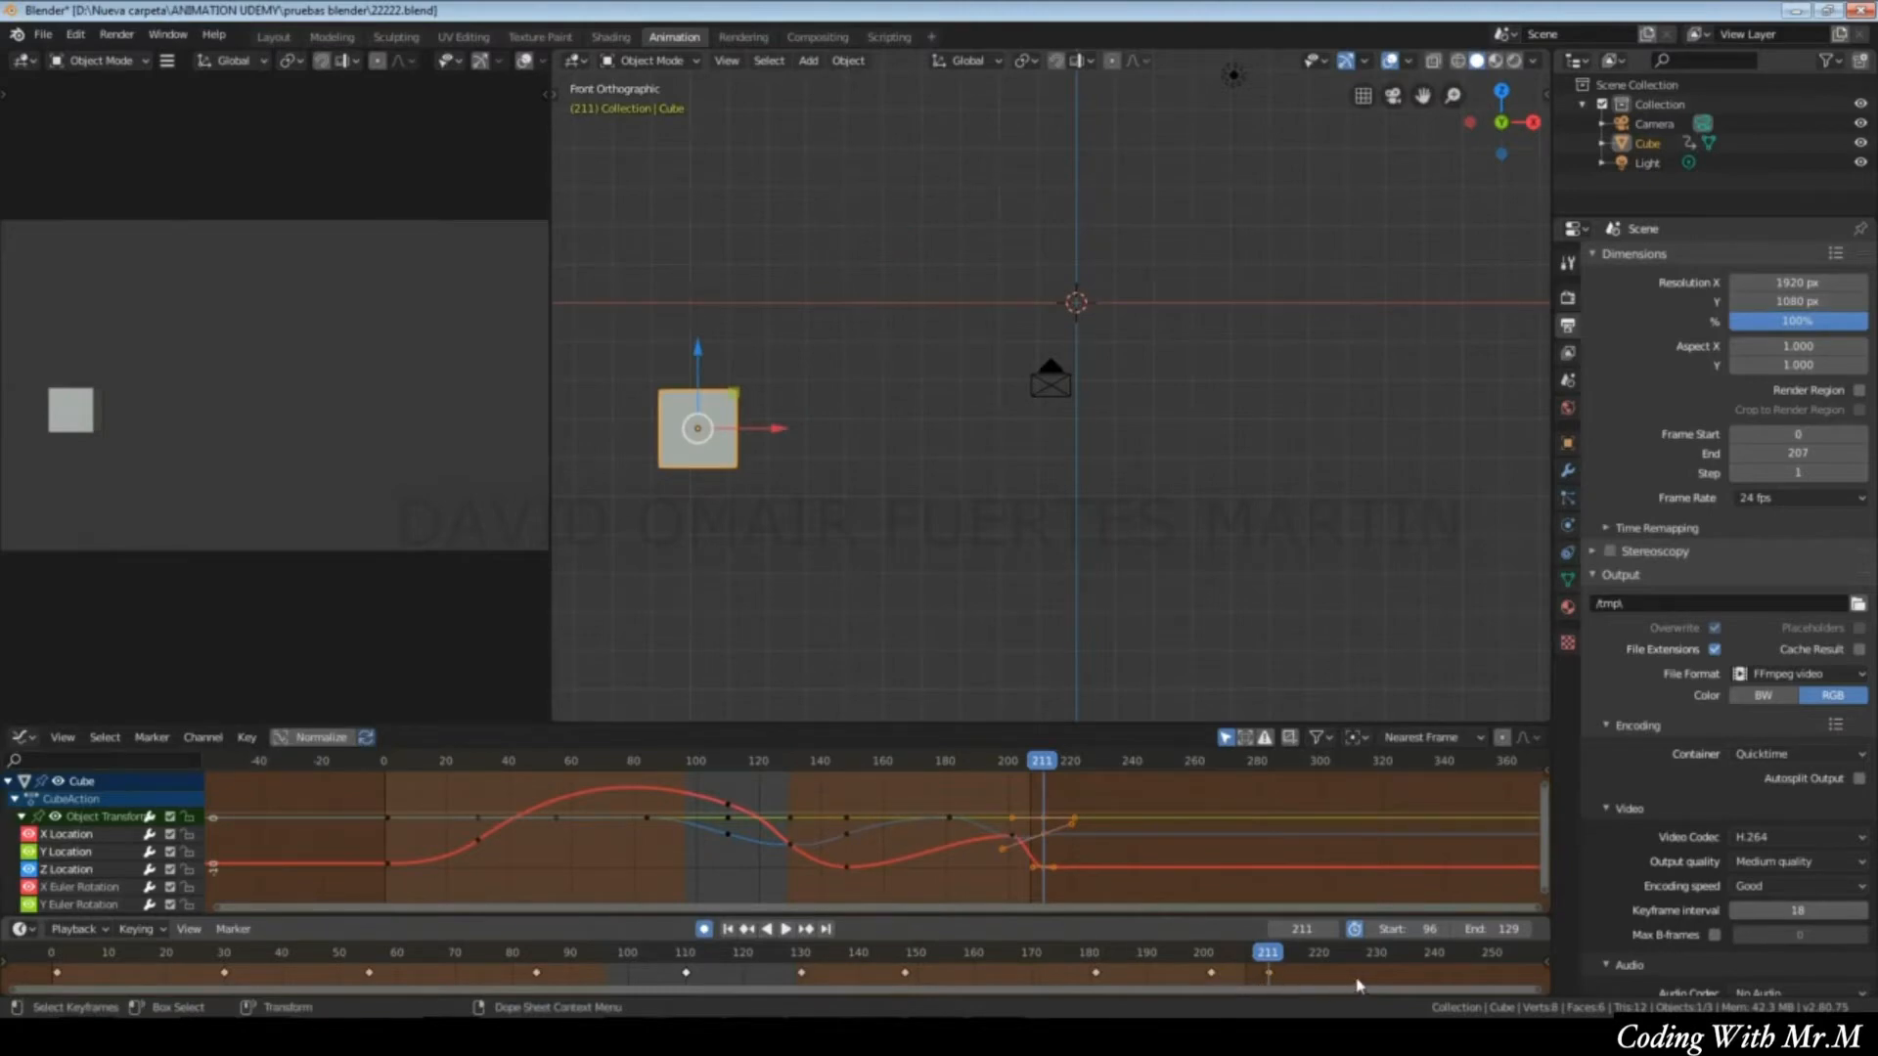
# Select the keyframes from frame 130 to 211 and scale them closer together toward the current frame.
pyautogui.moveTo(1357, 979); pyautogui.dragTo(790, 974)
pyautogui.press('s')
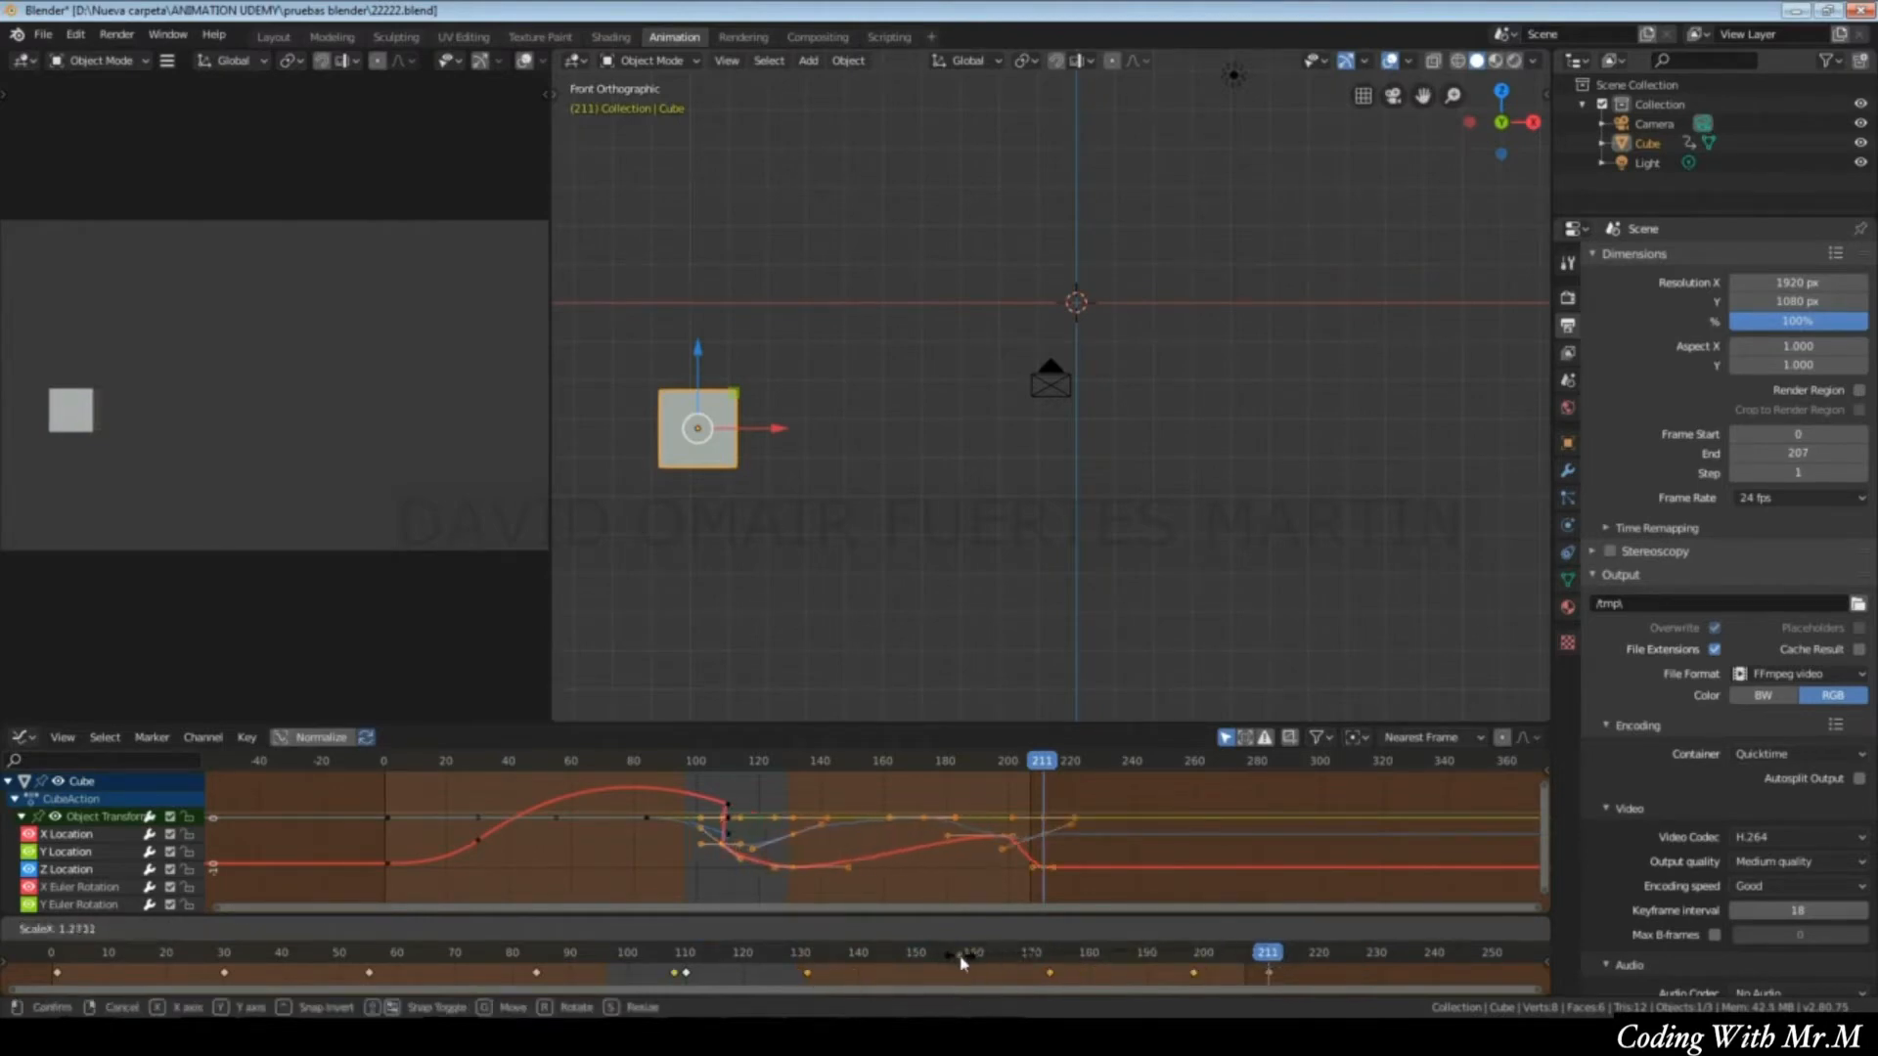
pyautogui.click(1157, 957)
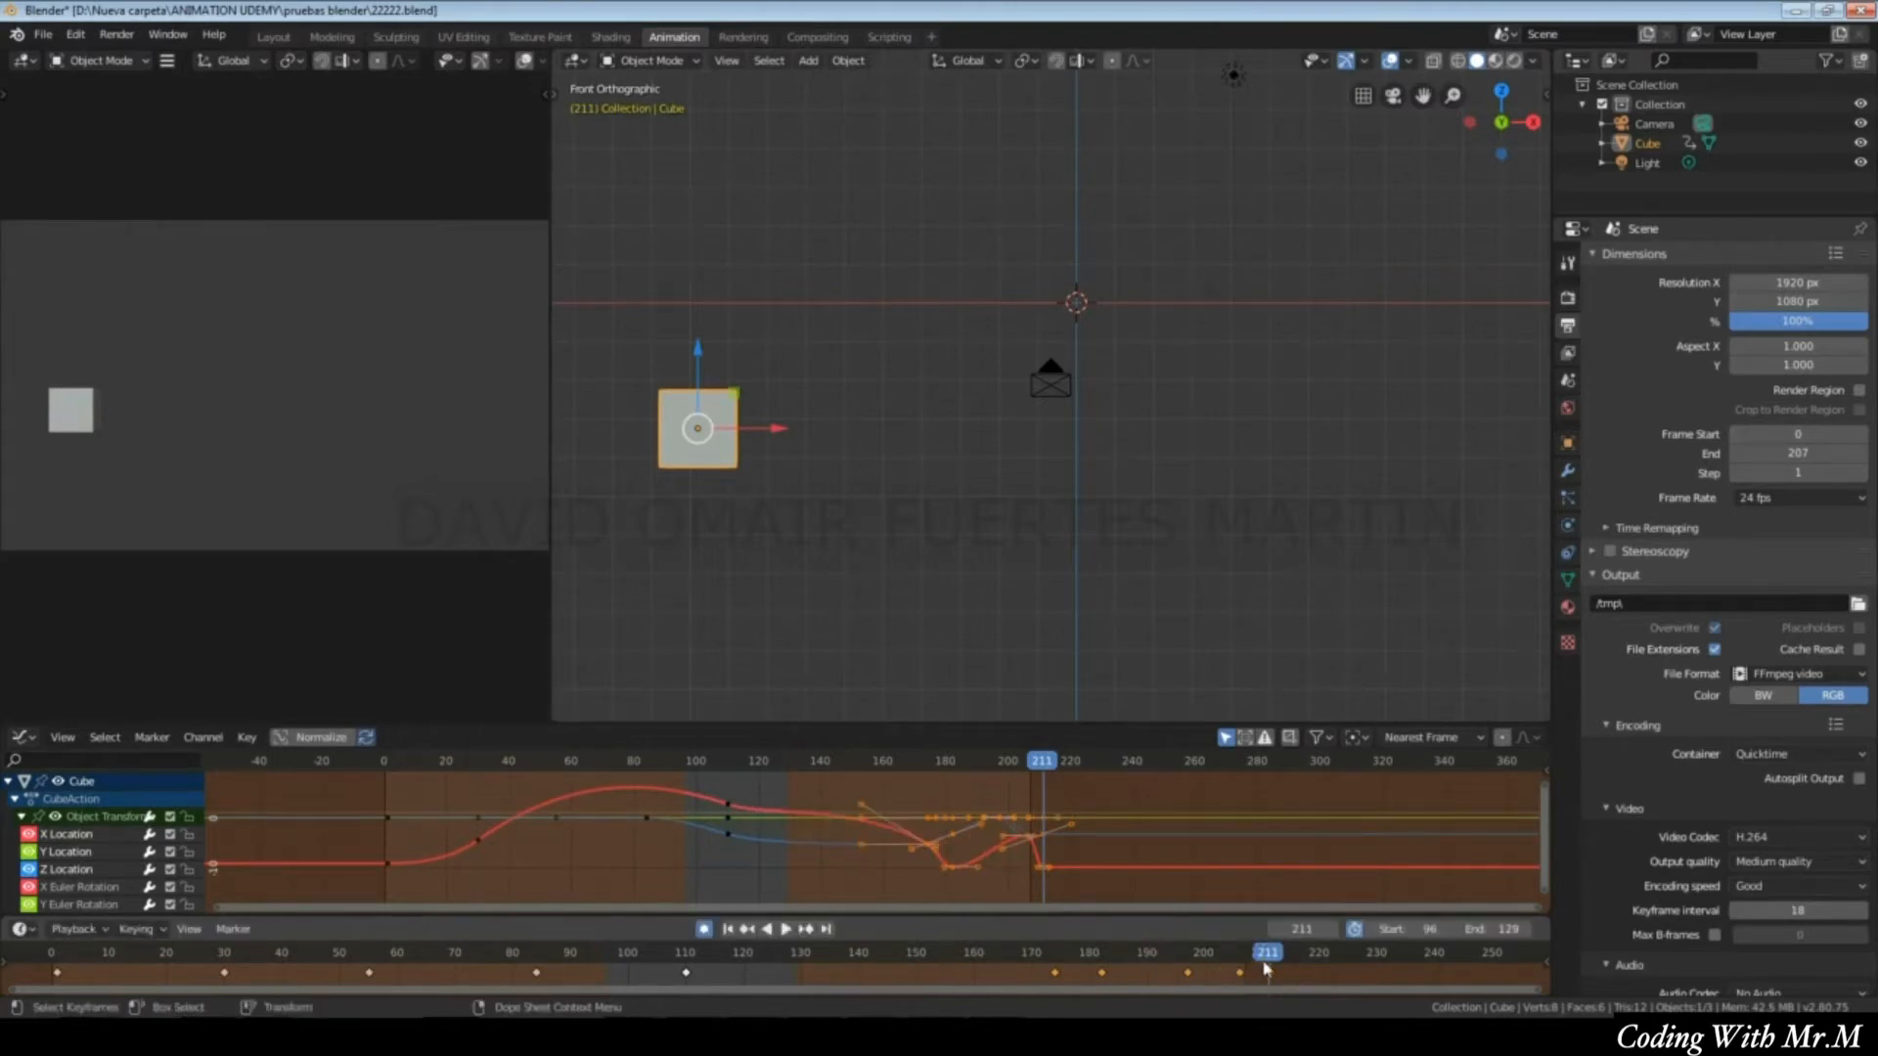
# Scale the selected keyframes closer together around frame 191, then scale them again with frame 151 as the current frame.
pyautogui.moveTo(1274, 962); pyautogui.dragTo(1154, 957)
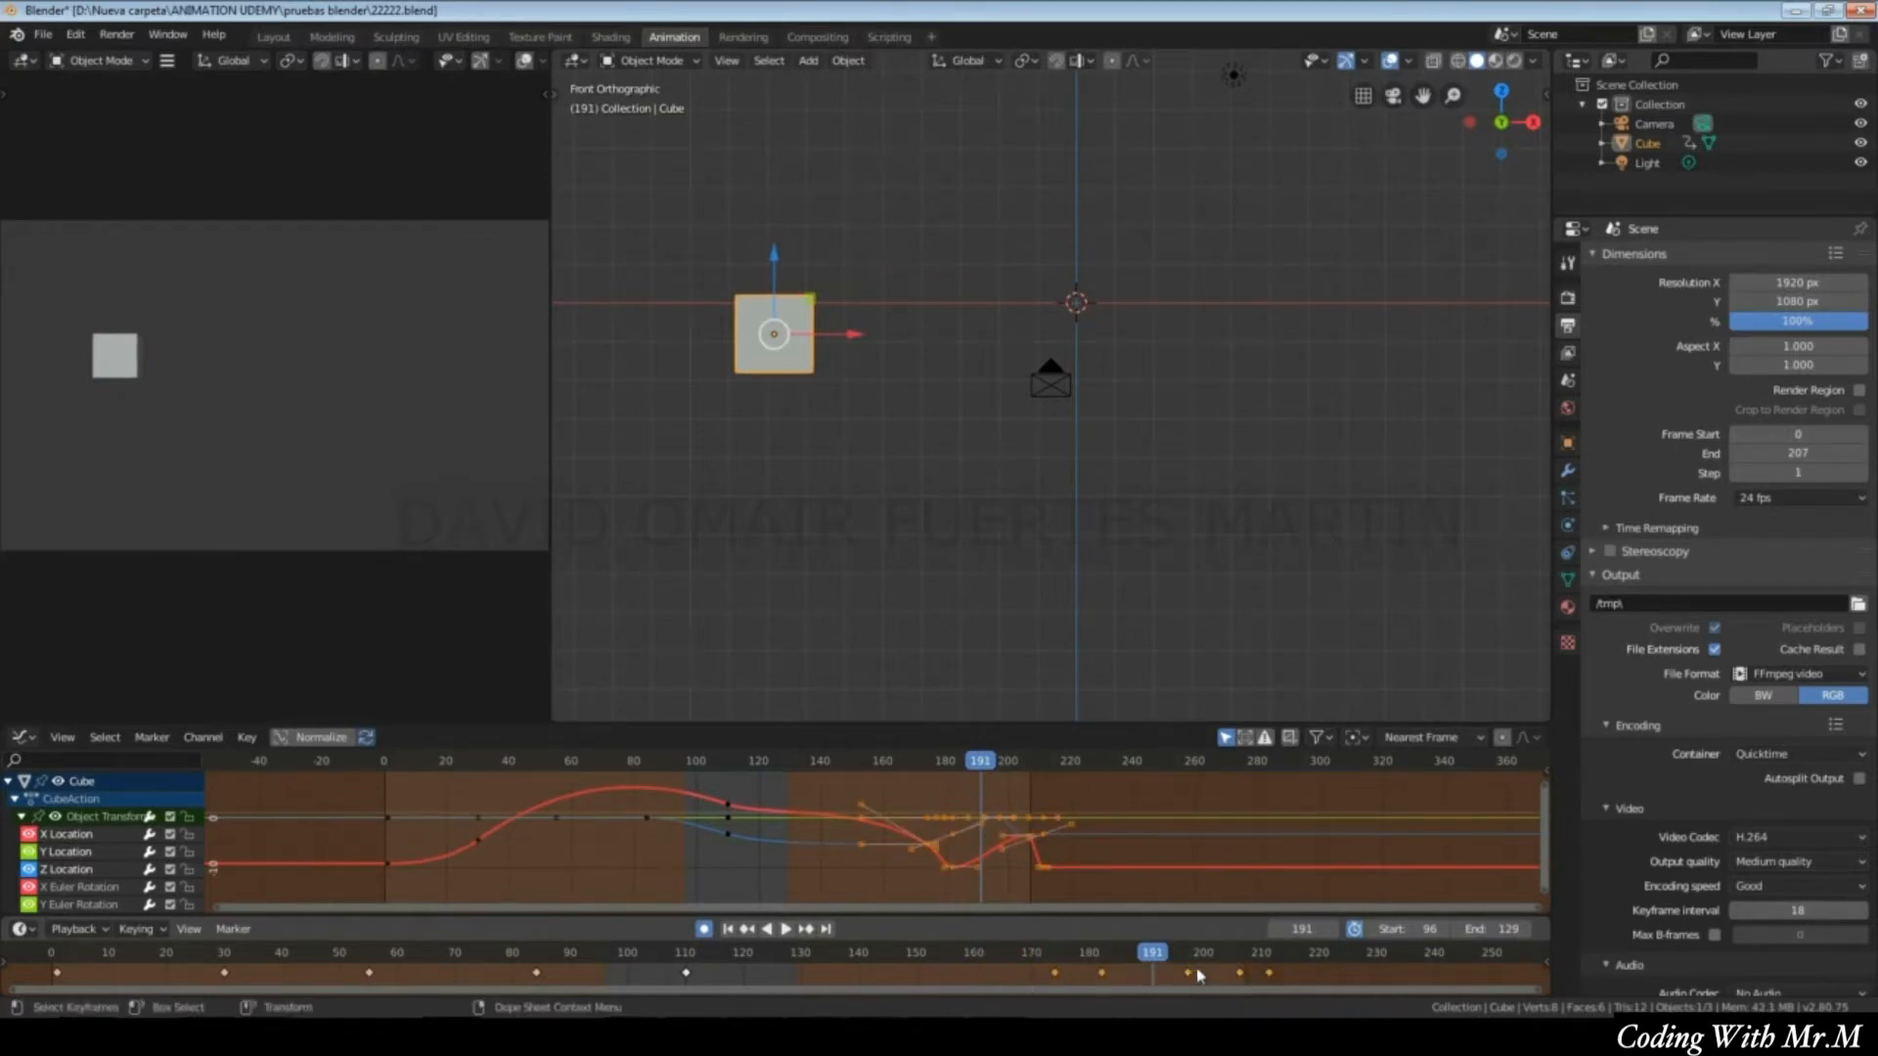
pyautogui.press('s')
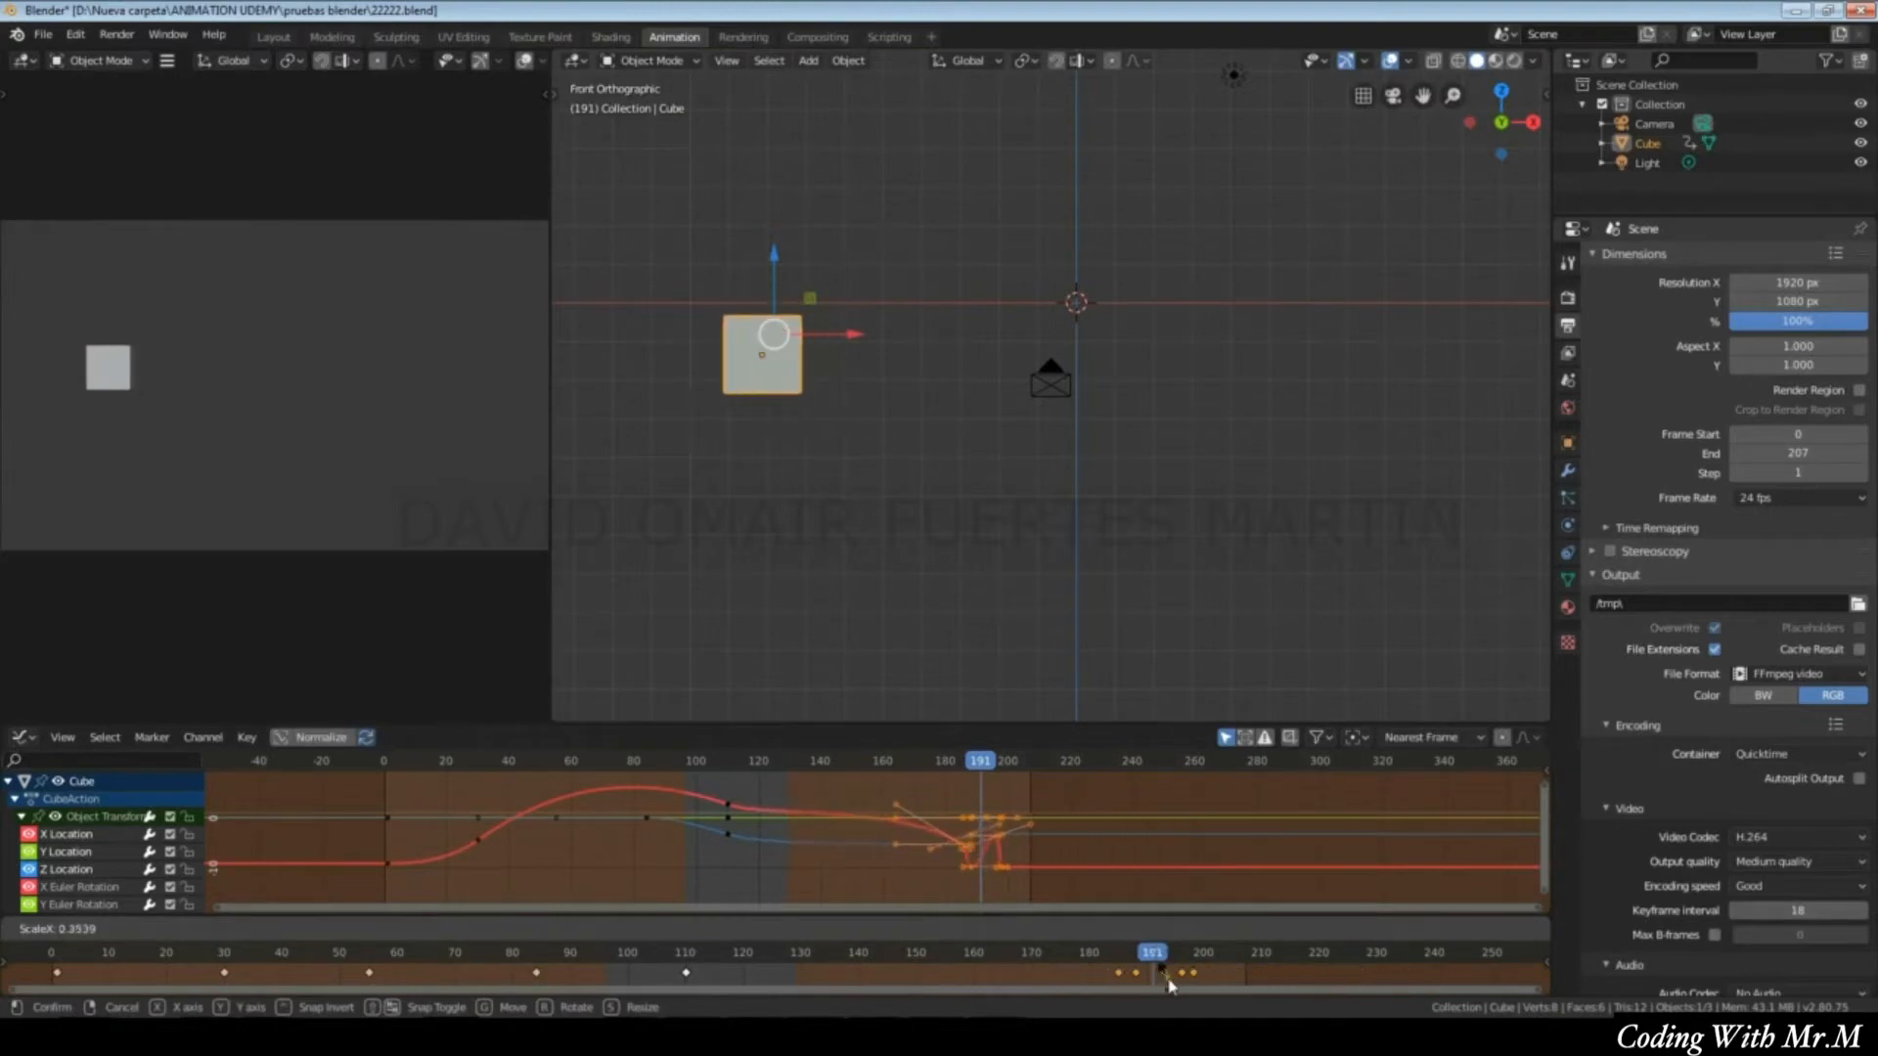
pyautogui.click(1238, 969)
pyautogui.moveTo(1149, 962); pyautogui.dragTo(950, 975)
pyautogui.press('s')
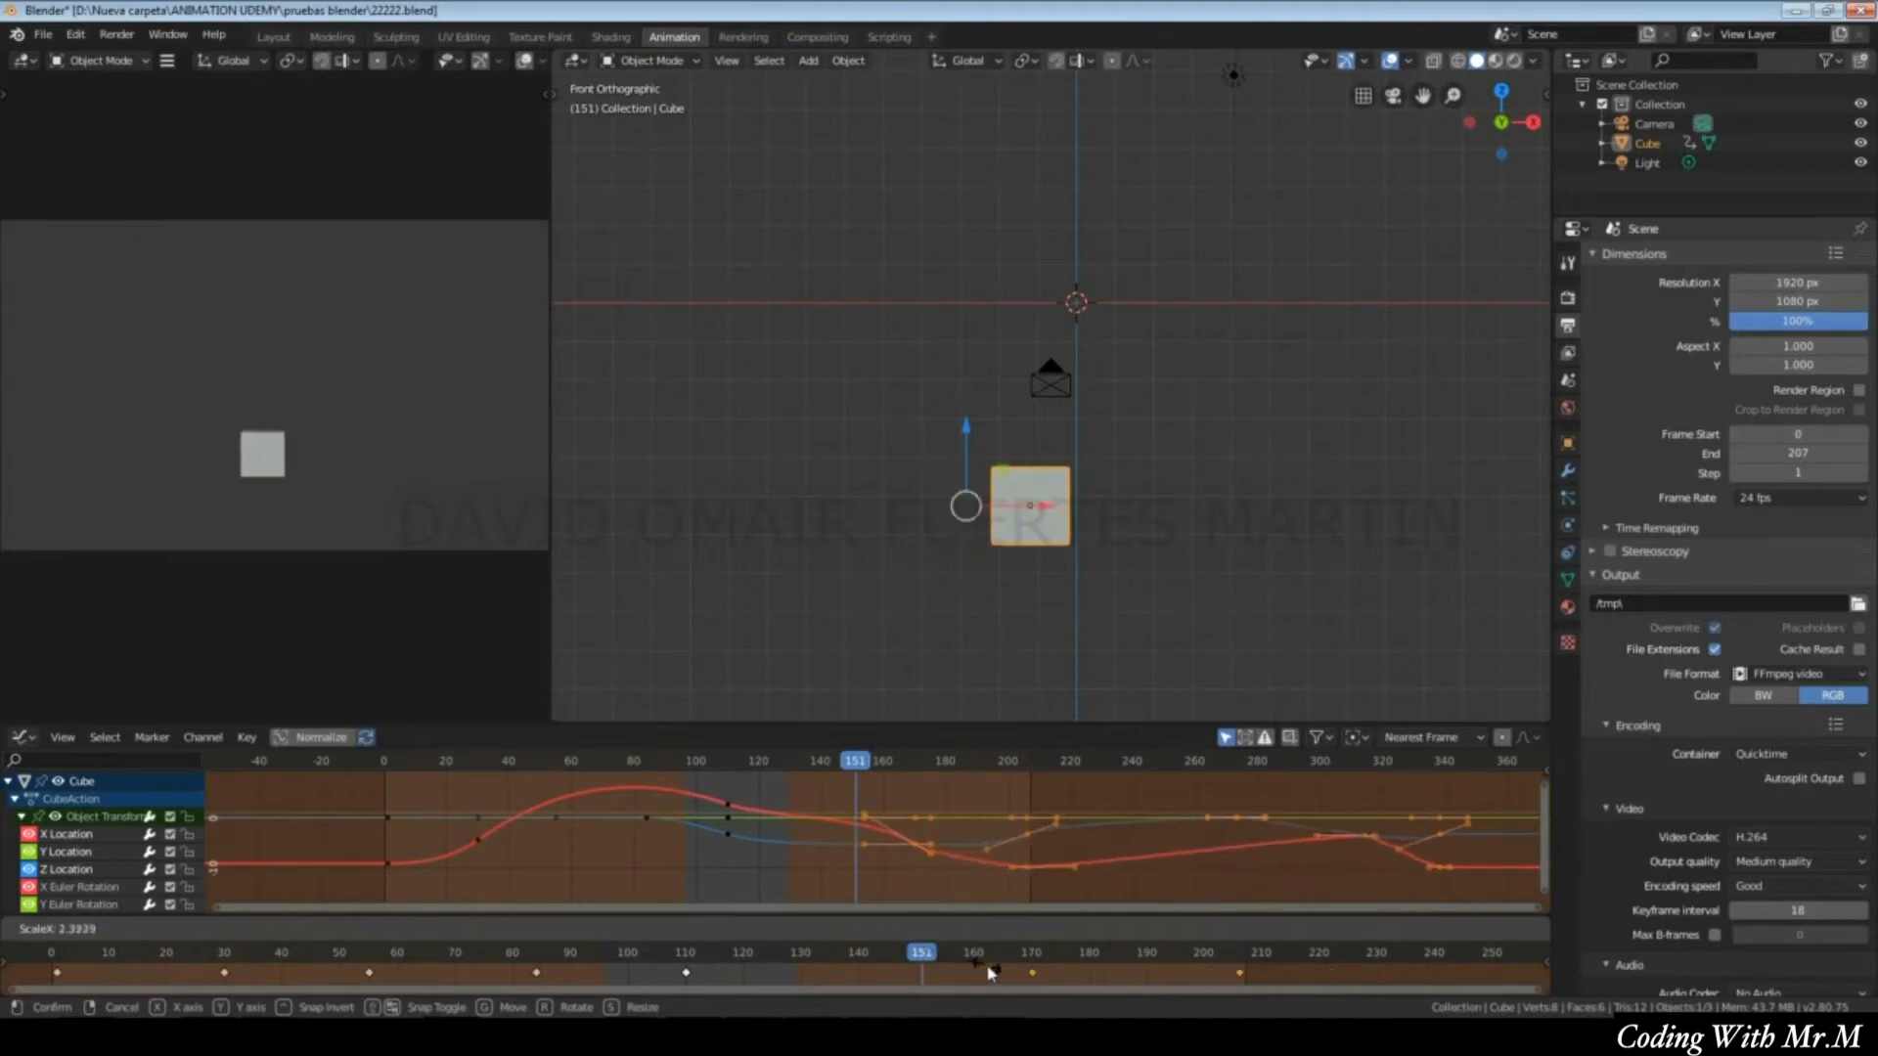
pyautogui.click(931, 973)
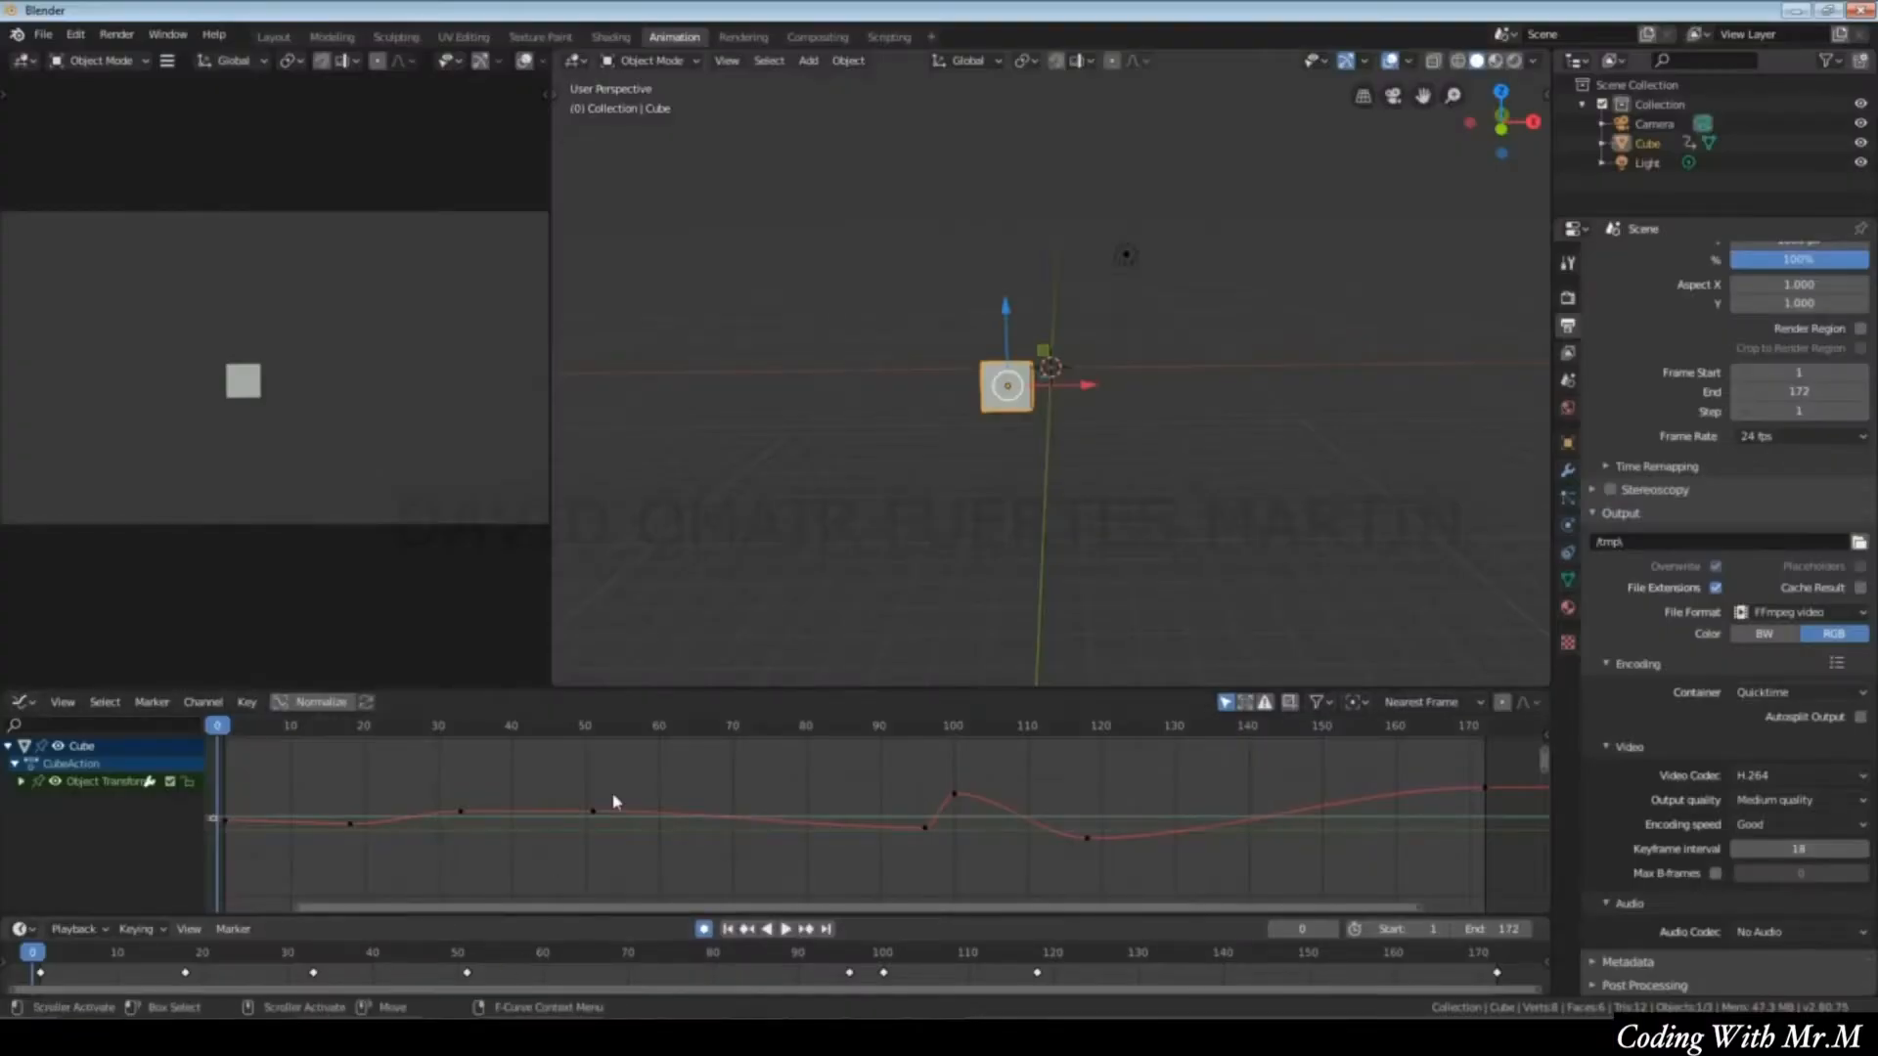
# Play the cube's animation, enlarge the Graph Editor upward while it runs, and stop playback.
pyautogui.press('space')
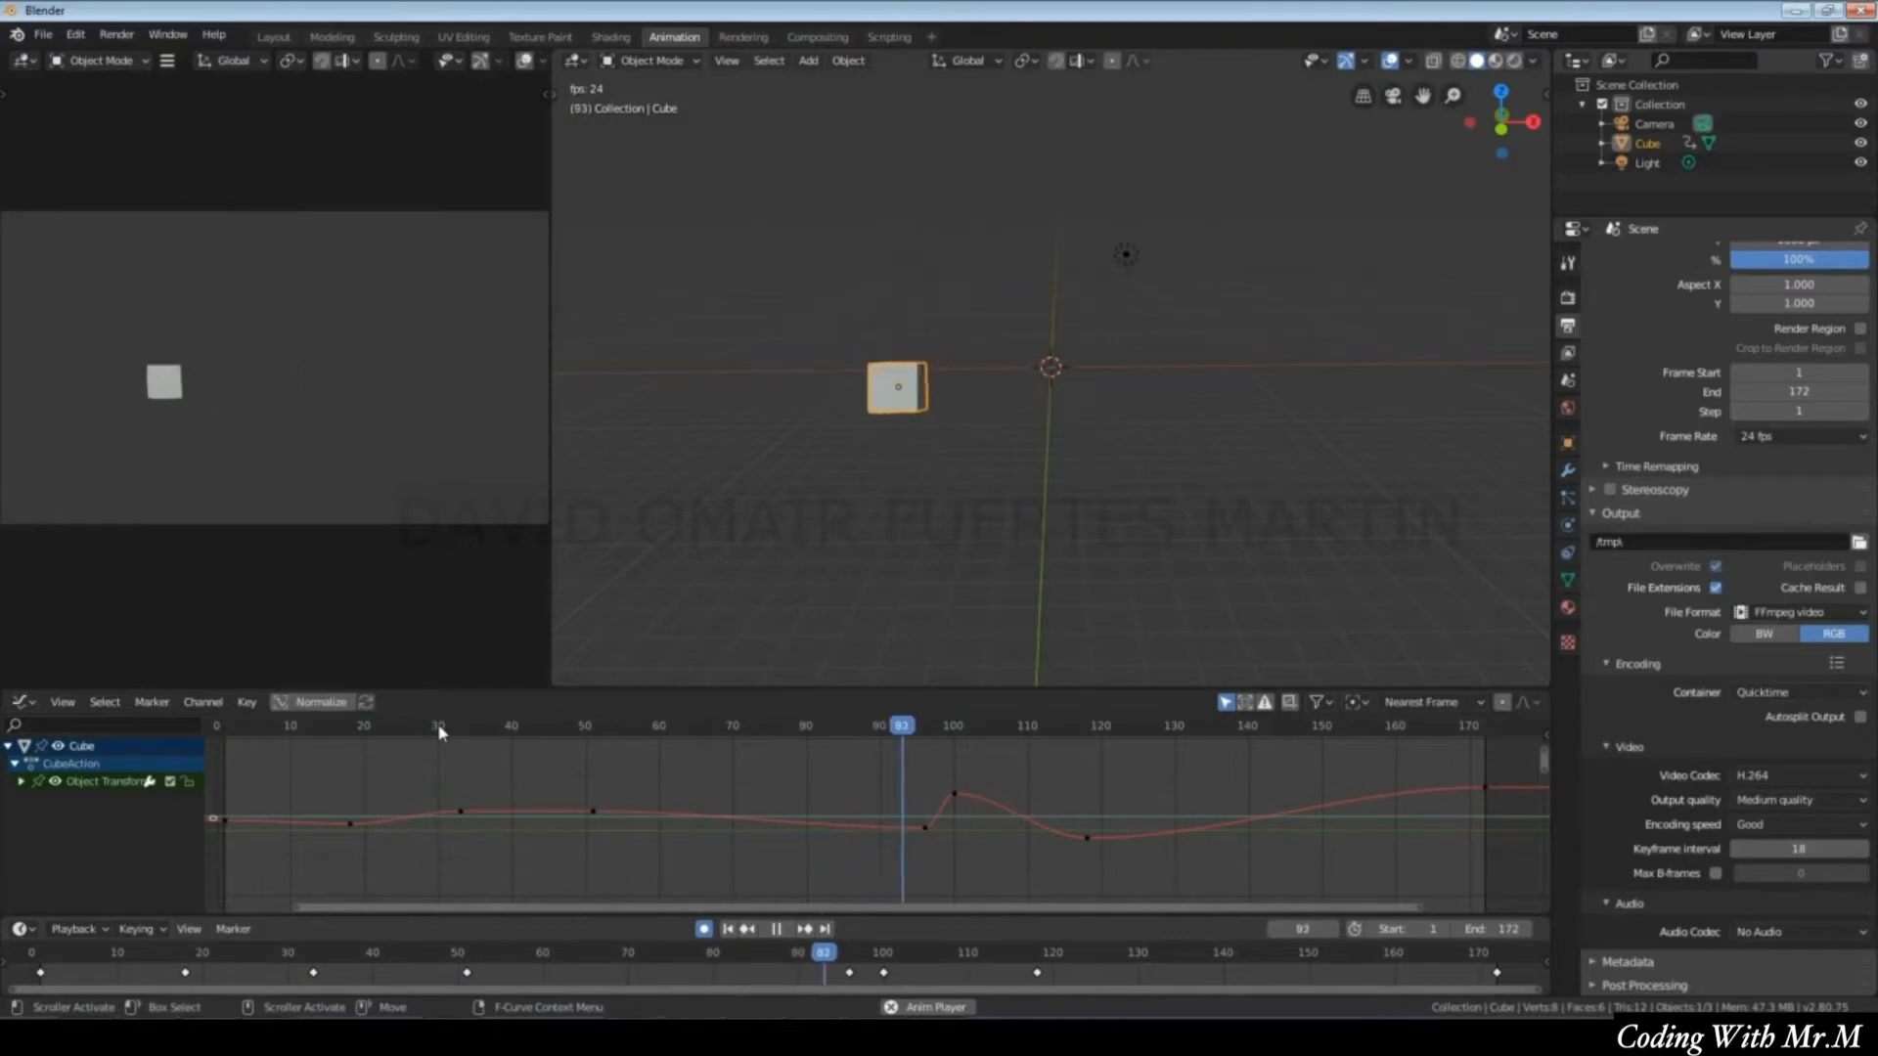
pyautogui.moveTo(860, 685); pyautogui.dragTo(918, 327)
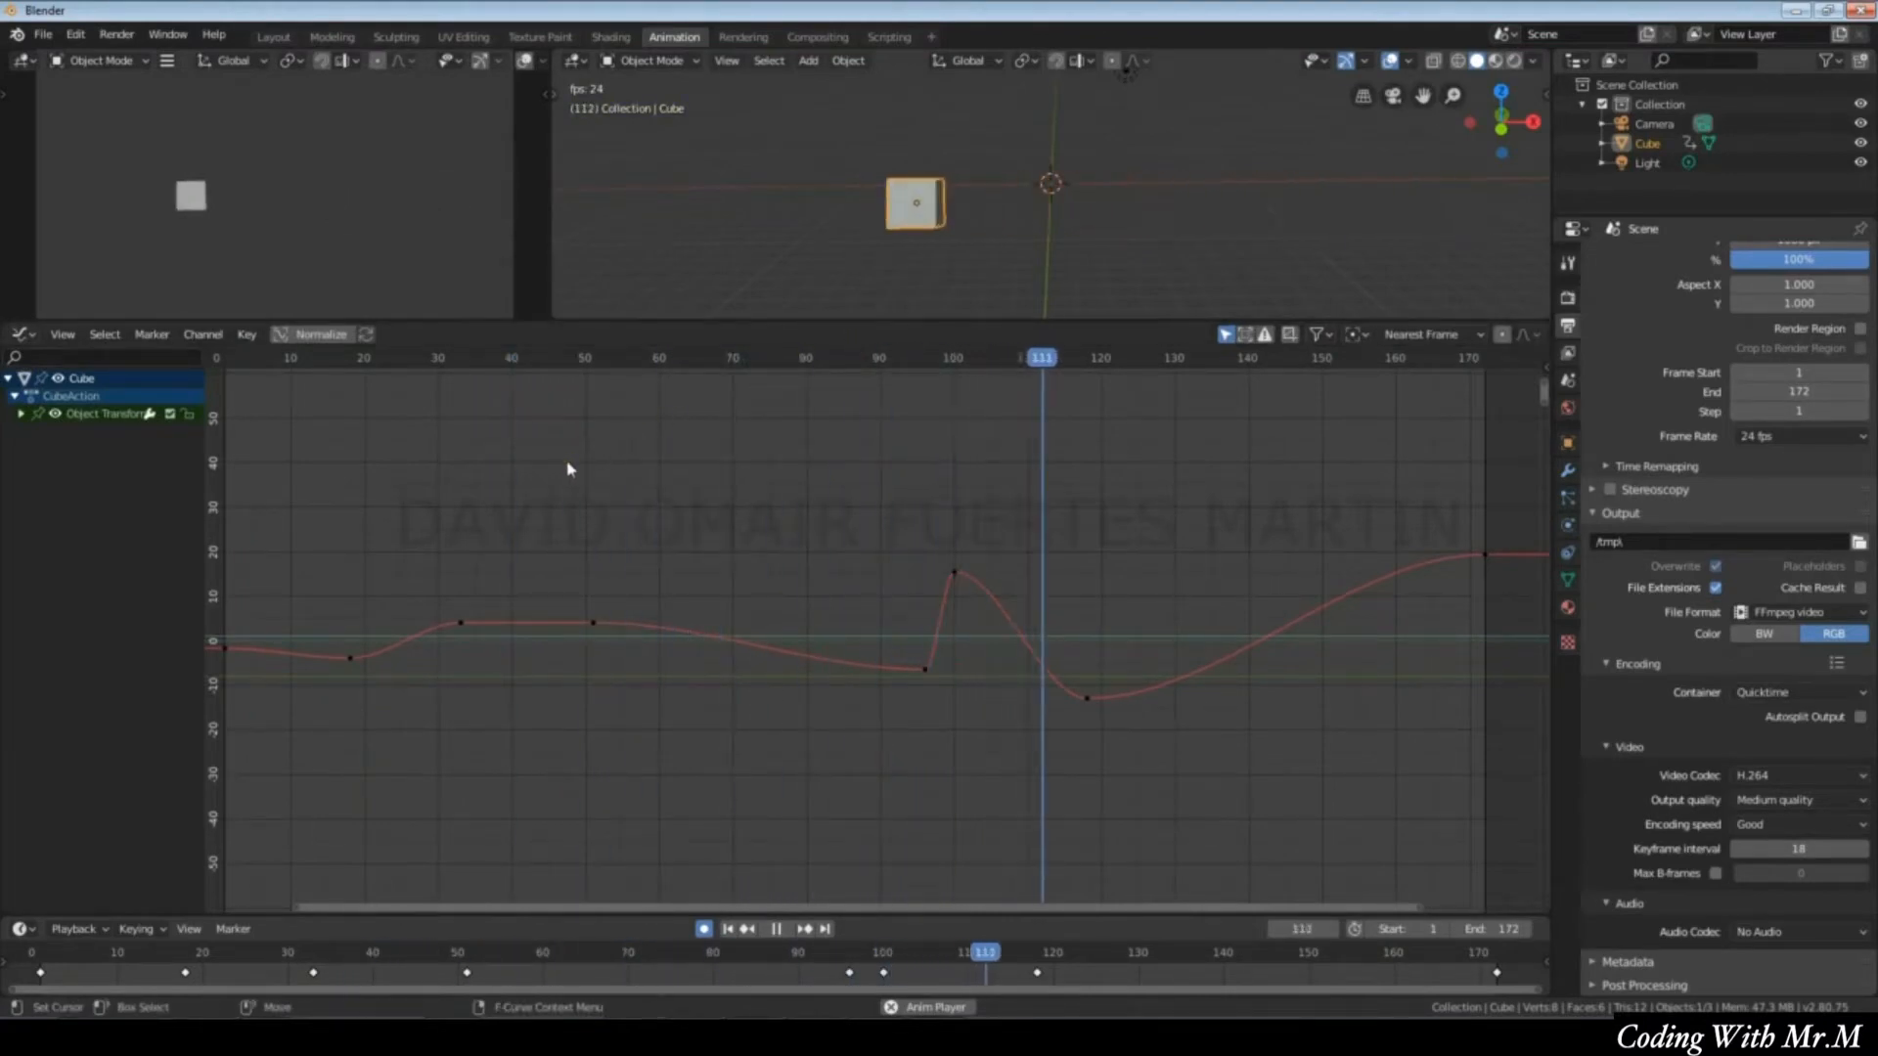
pyautogui.press('space')
# Jump backward and forward through the cube's keyframes, ending on the keyframe at frame 18.
pyautogui.press('Down')
pyautogui.press('Down')
pyautogui.press('Down')
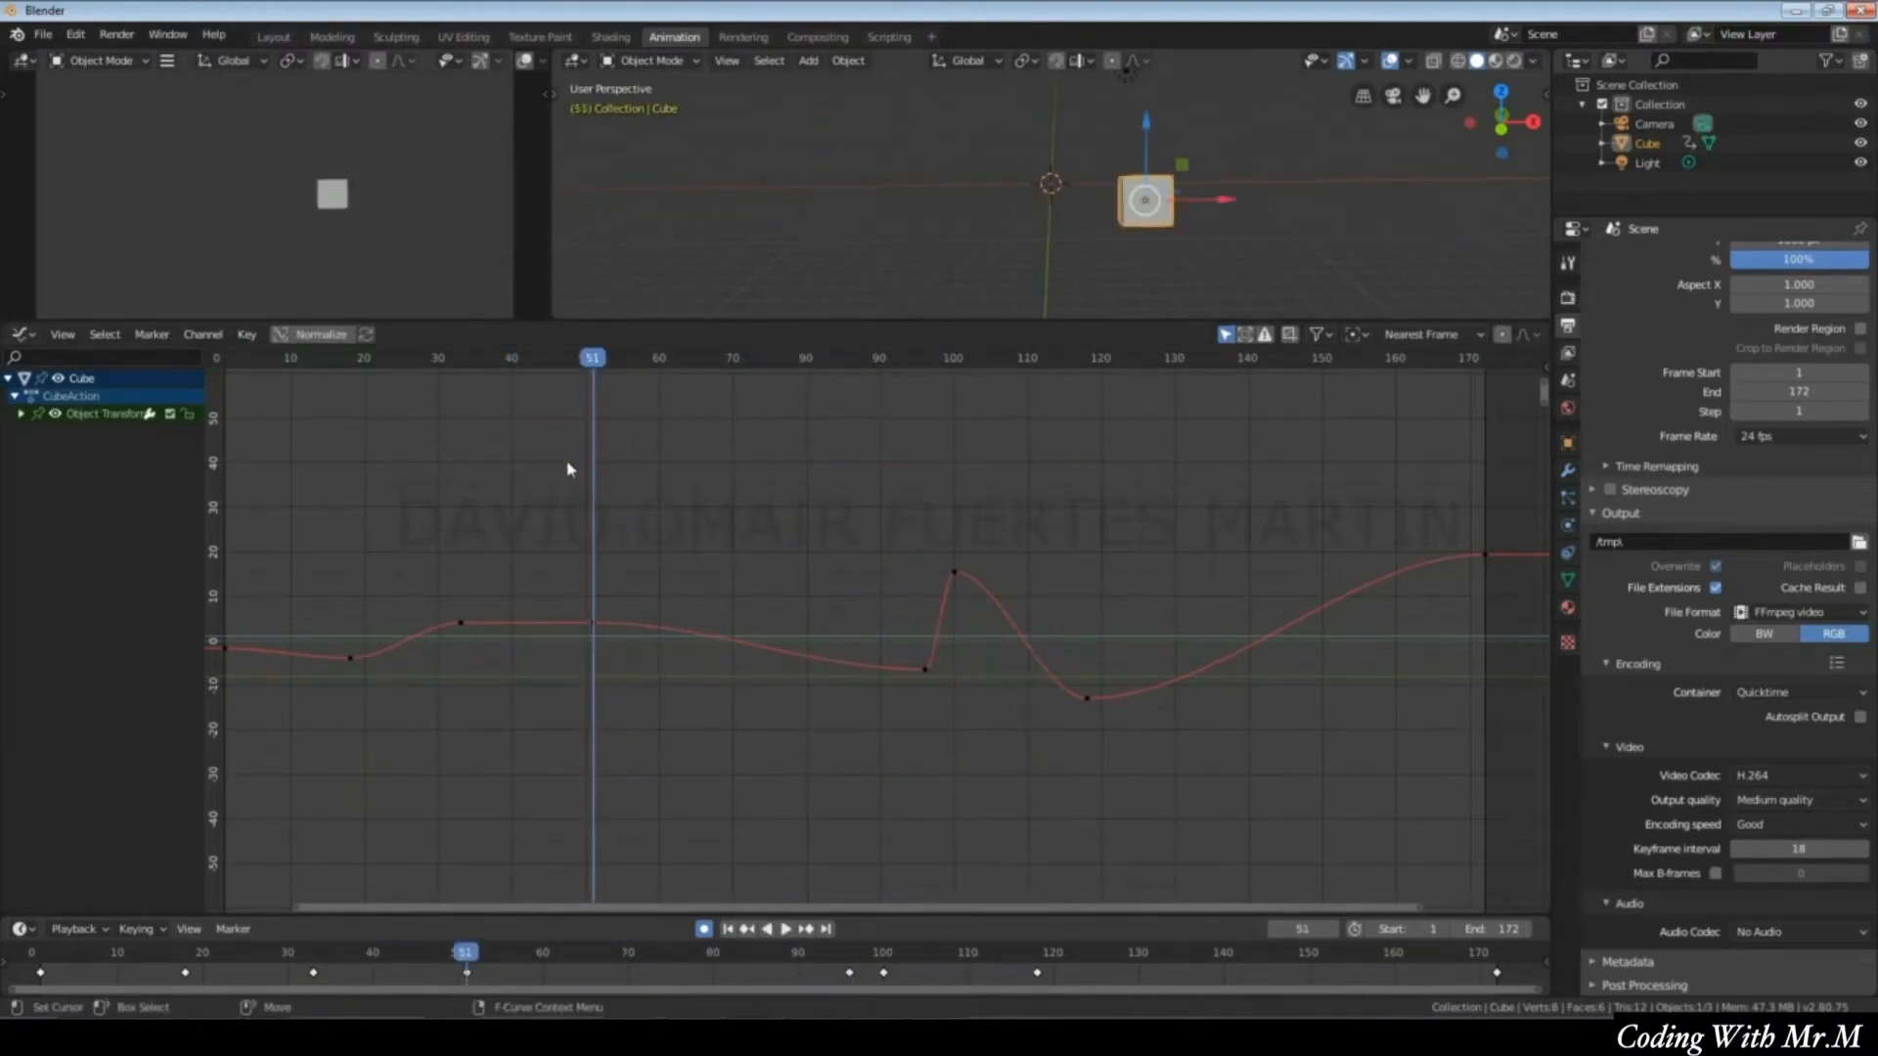
pyautogui.press('Down')
pyautogui.press('Up')
pyautogui.press('Up')
pyautogui.press('Up')
pyautogui.press('Up')
pyautogui.press('Up')
pyautogui.press('Up')
pyautogui.press('Down')
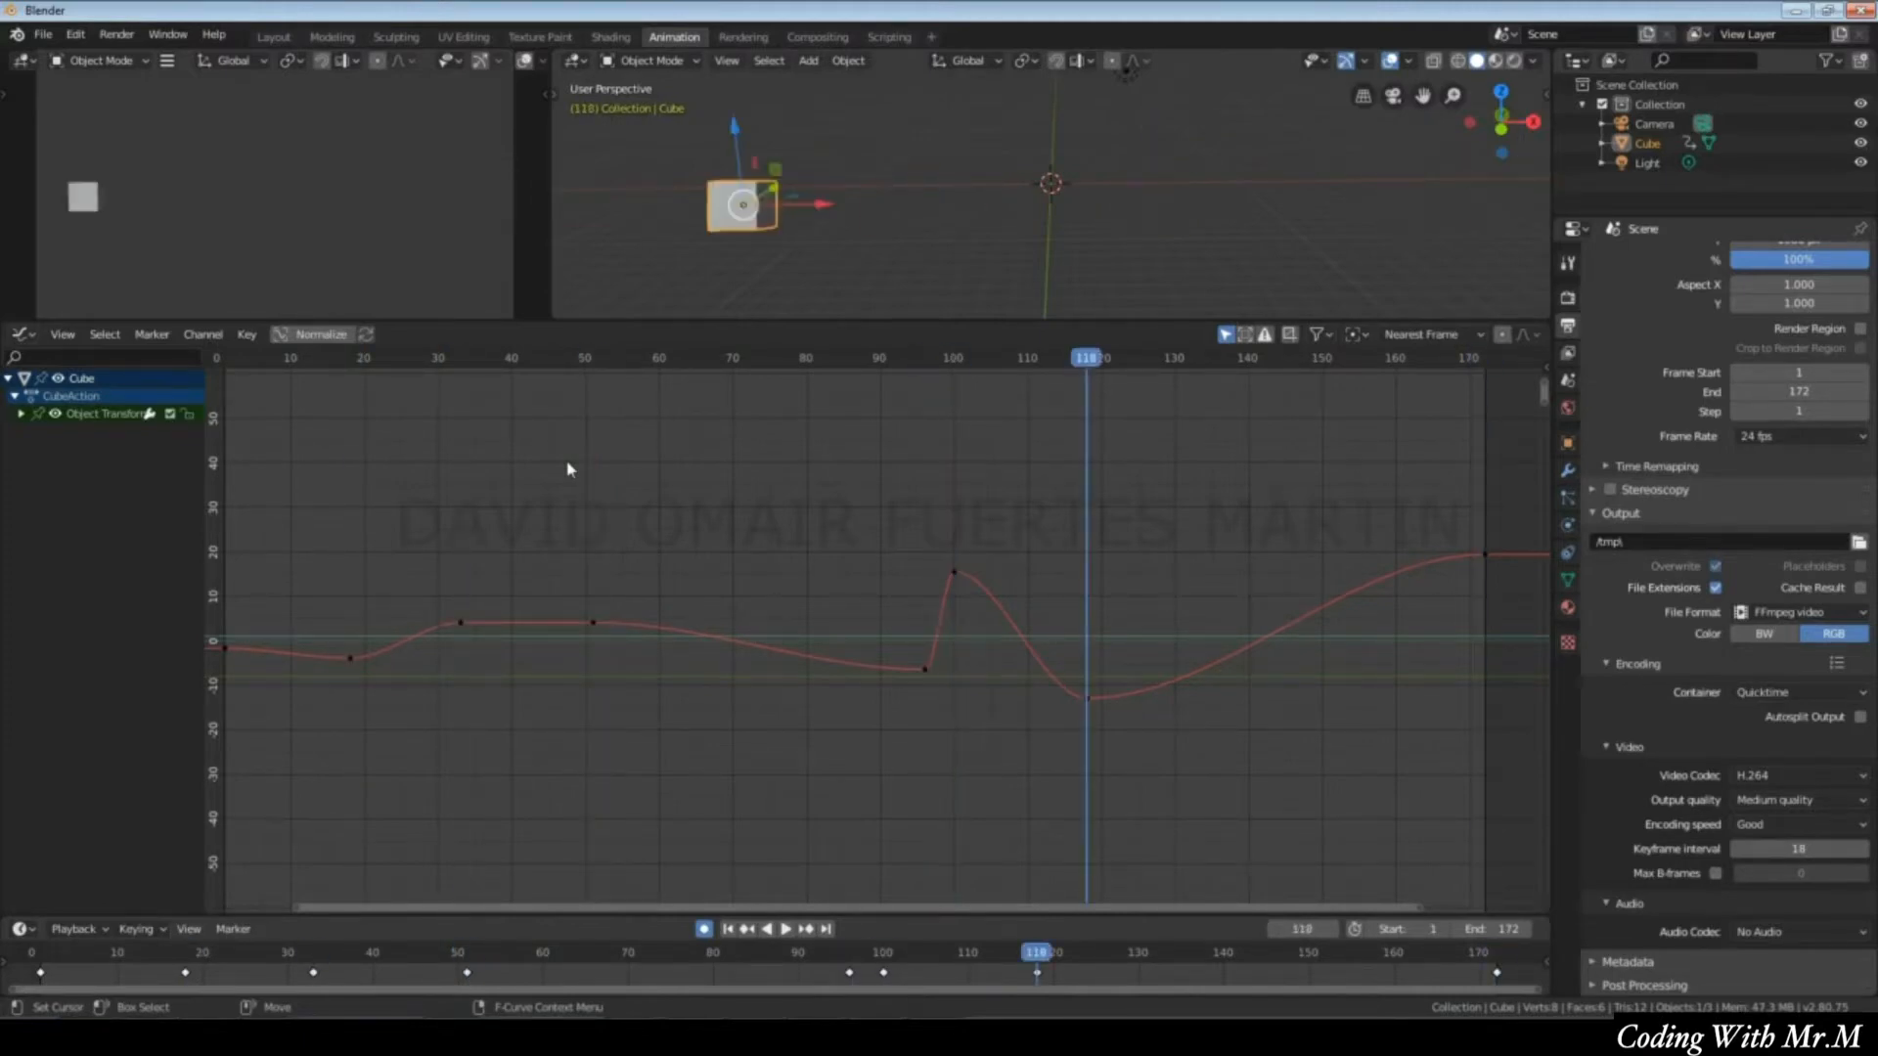
pyautogui.press('Down')
pyautogui.press('Down')
pyautogui.press('Down')
pyautogui.press('Down')
pyautogui.press('Down')
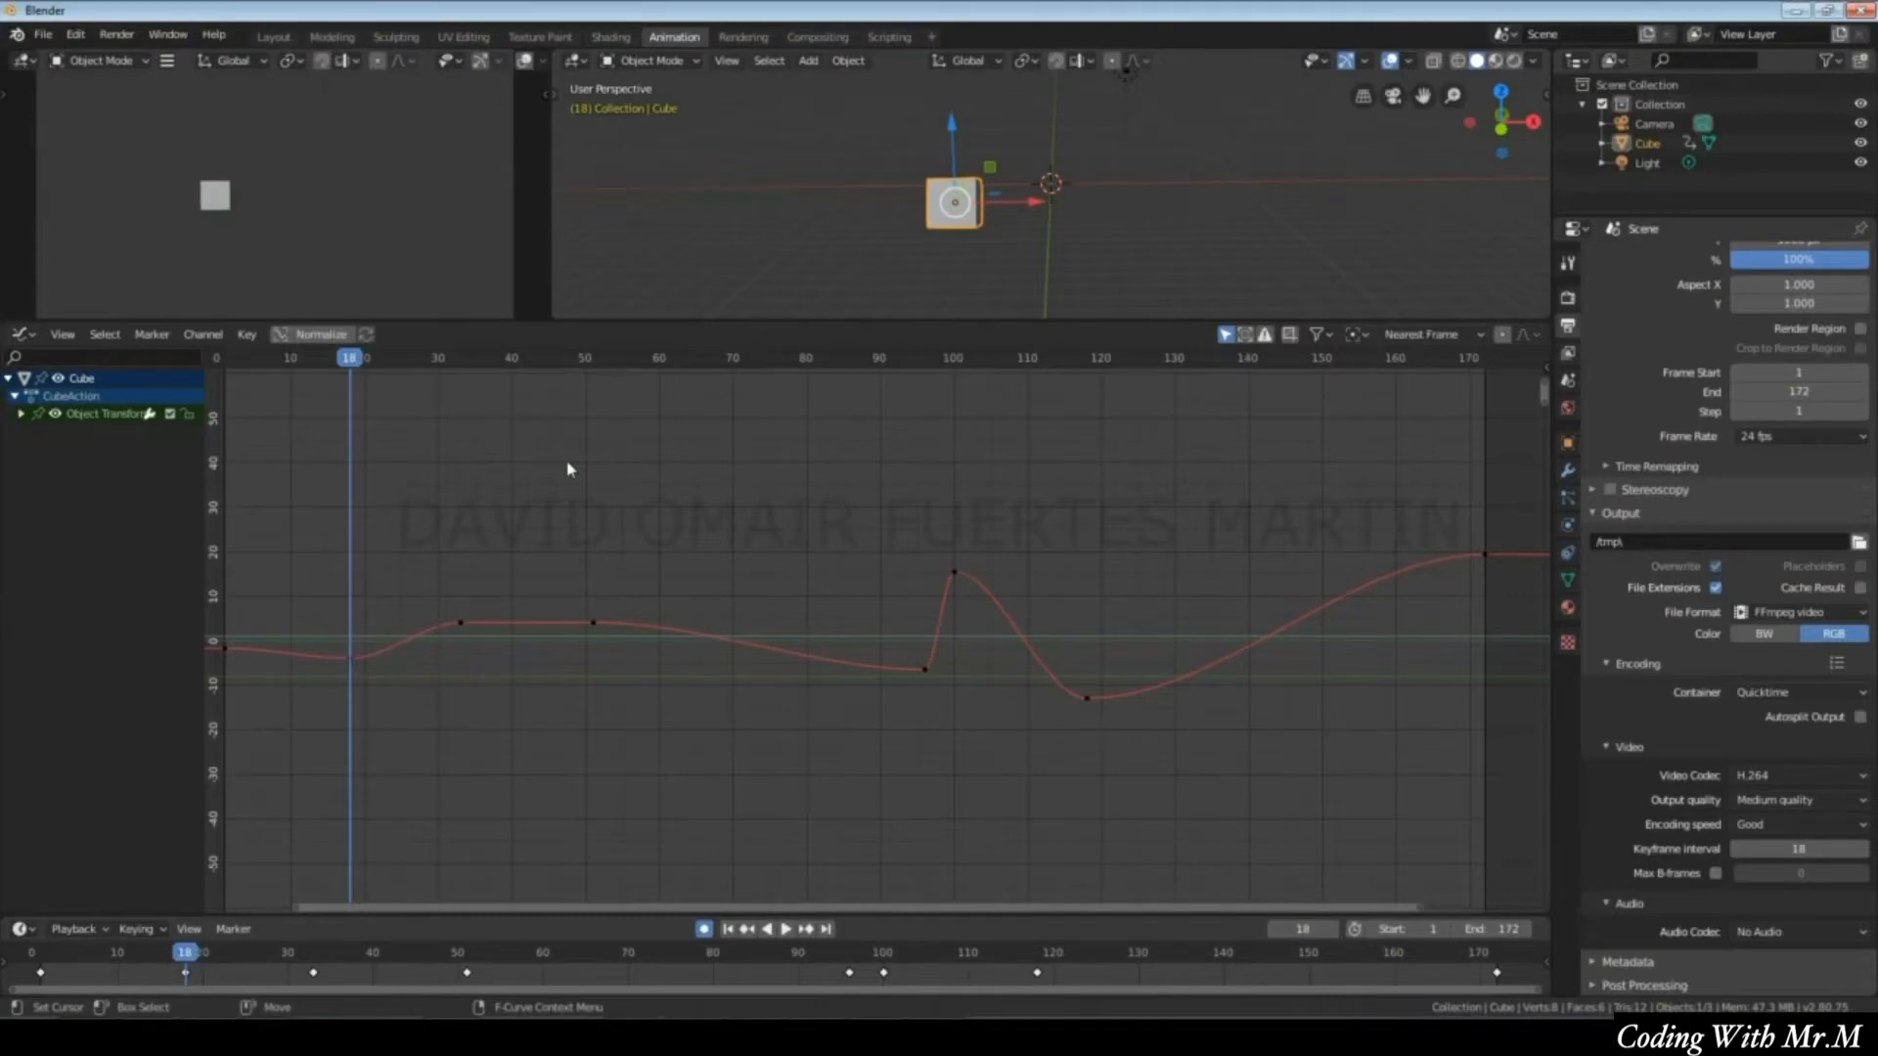
# Play the animation, then scrub the current frame through the curve to frame 158 and back to frame 100.
pyautogui.press('space')
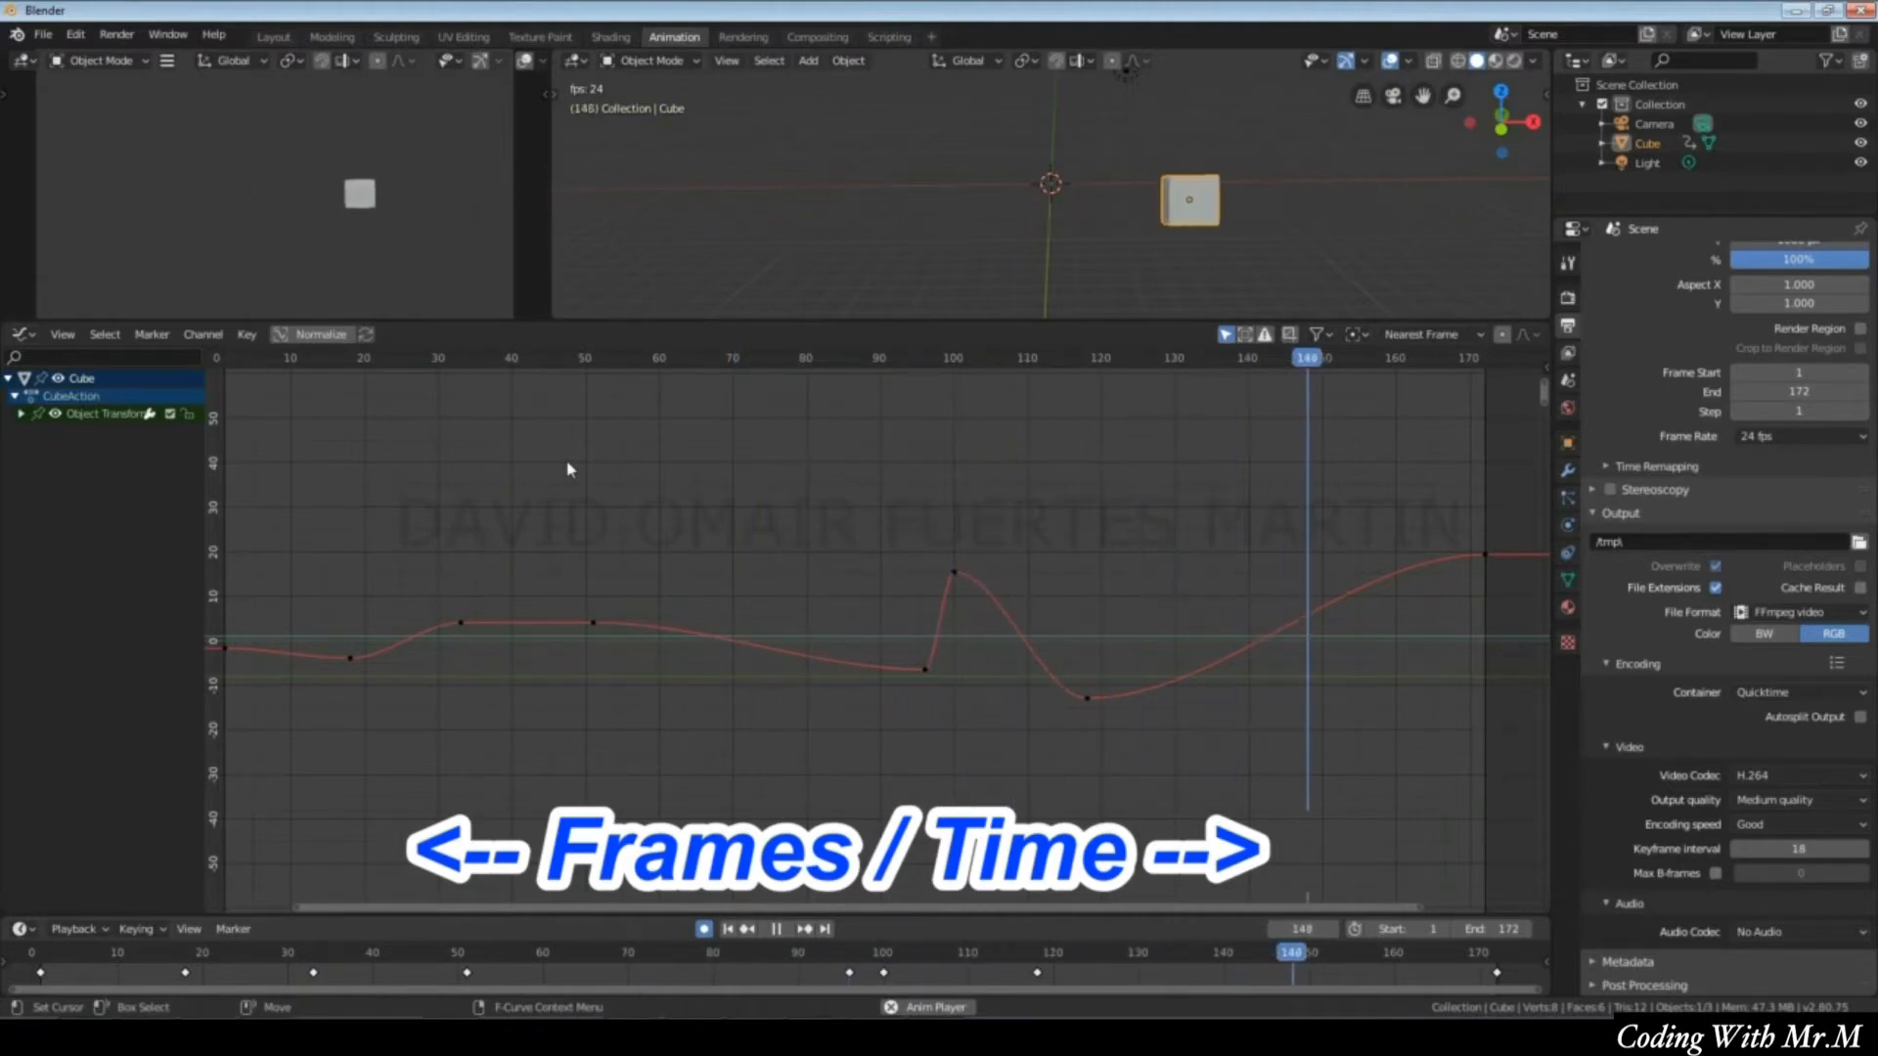
pyautogui.moveTo(356, 358); pyautogui.dragTo(1383, 428)
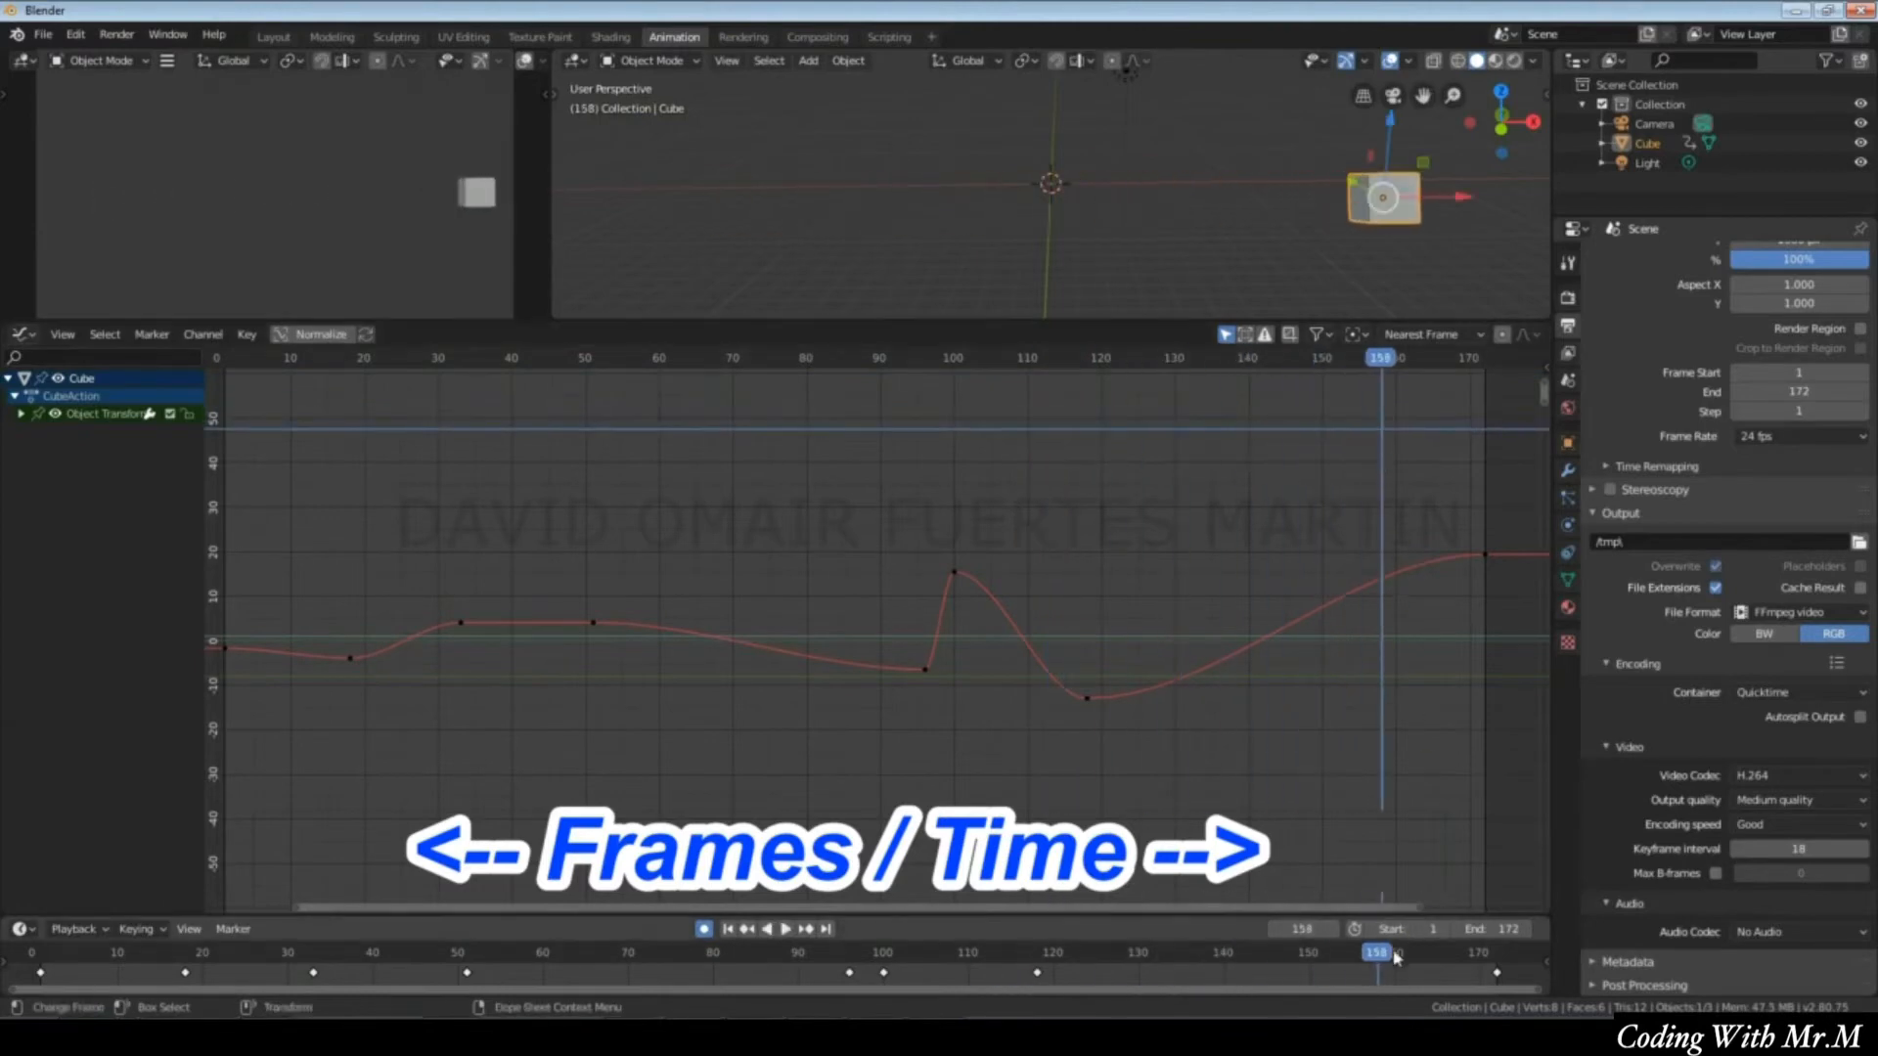
pyautogui.click(1221, 964)
pyautogui.moveTo(1220, 964); pyautogui.dragTo(883, 962)
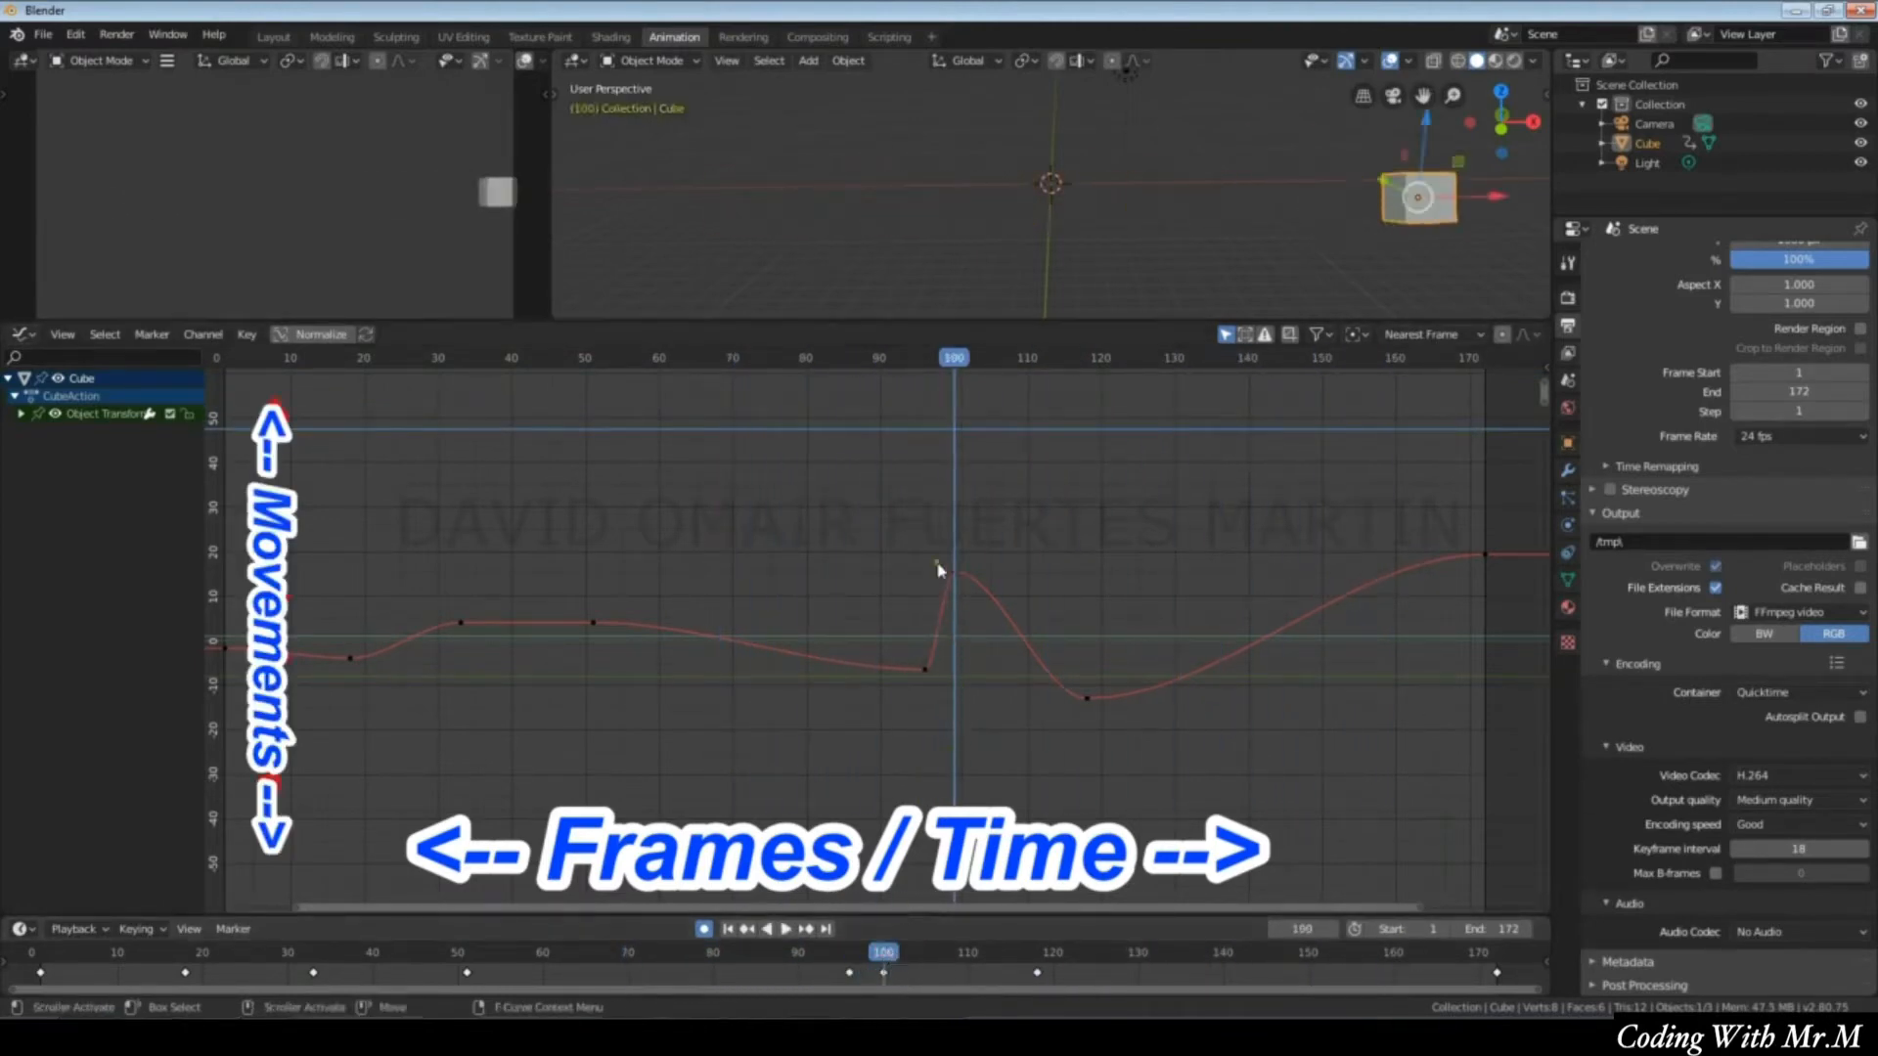
# Lower the cube's frame 100 keyframe in the Graph Editor, then move the cube in the positive X direction in the viewport.
pyautogui.moveTo(929, 531); pyautogui.dragTo(1008, 638)
pyautogui.press('g')
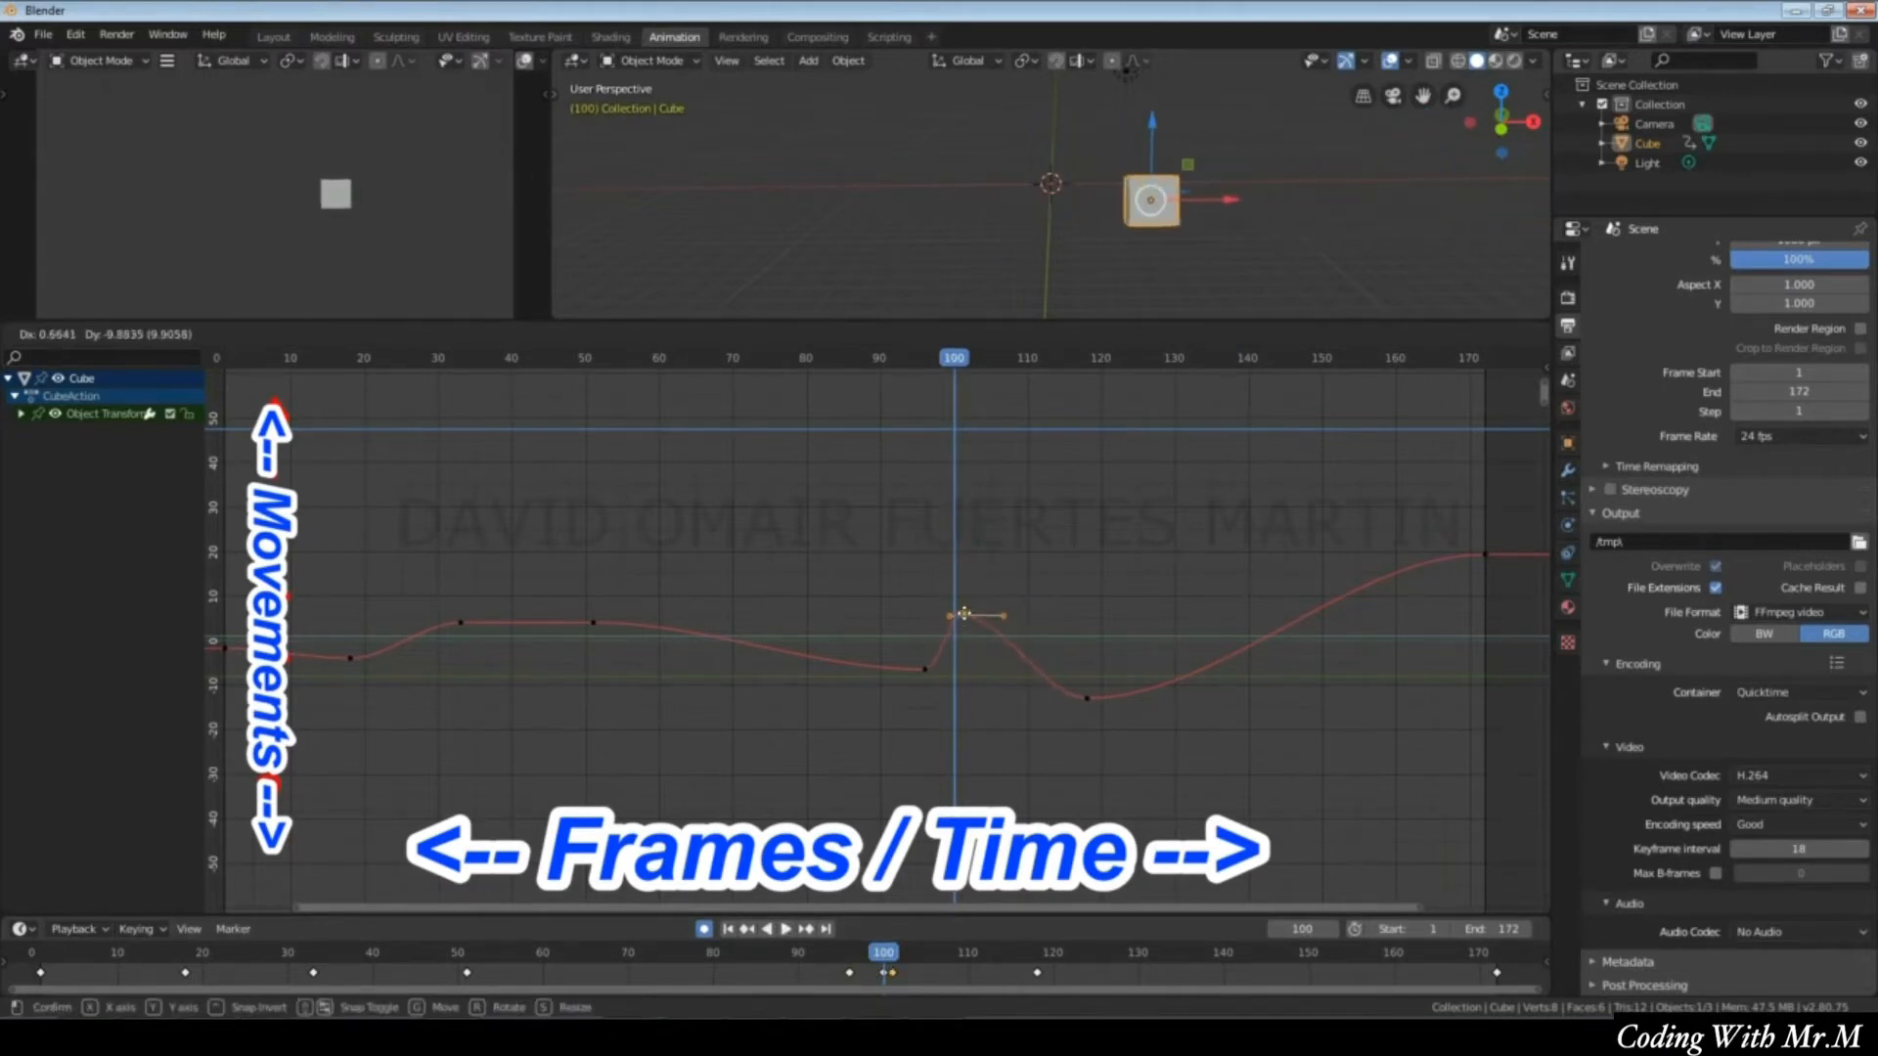
pyautogui.click(968, 607)
pyautogui.moveTo(1323, 213); pyautogui.dragTo(1509, 203)
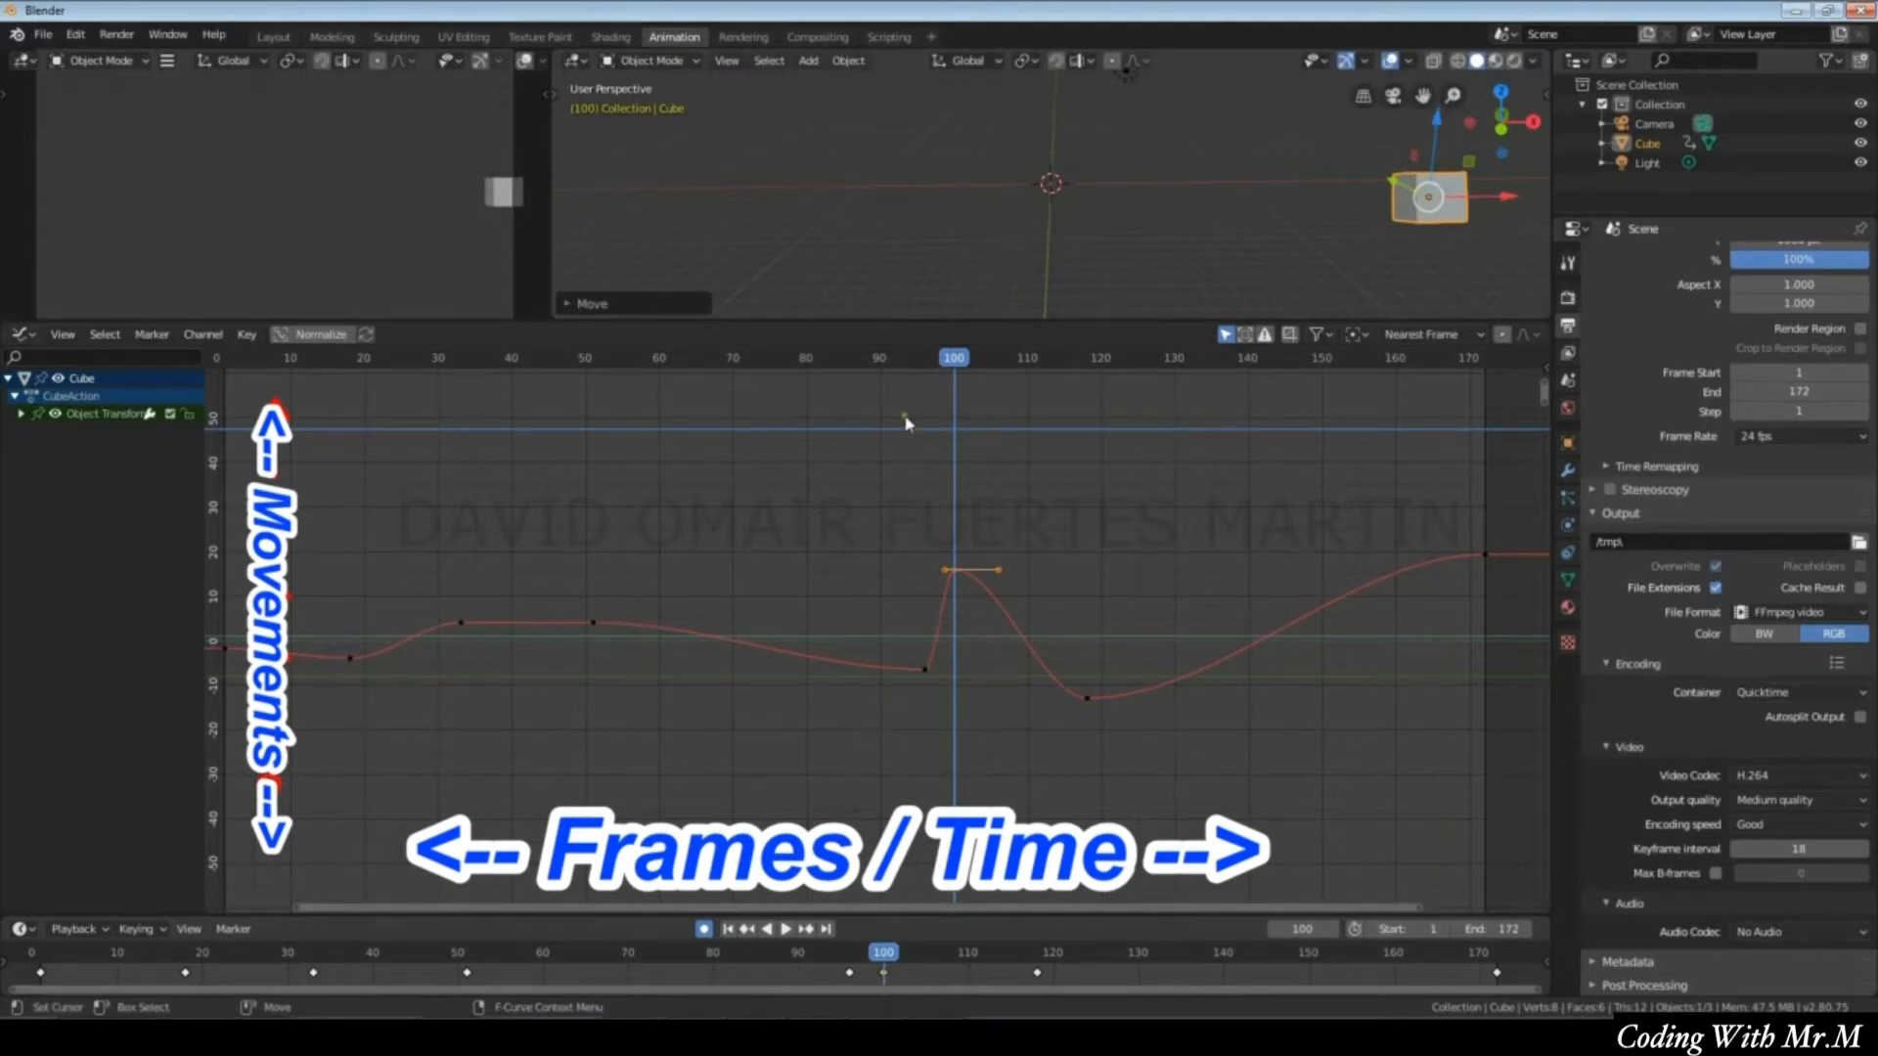
# Play the animation in reverse and stop it, then slightly lower the curve's keyframe at frame 100.
pyautogui.hotkey('shift', 'ctrl', 'space')
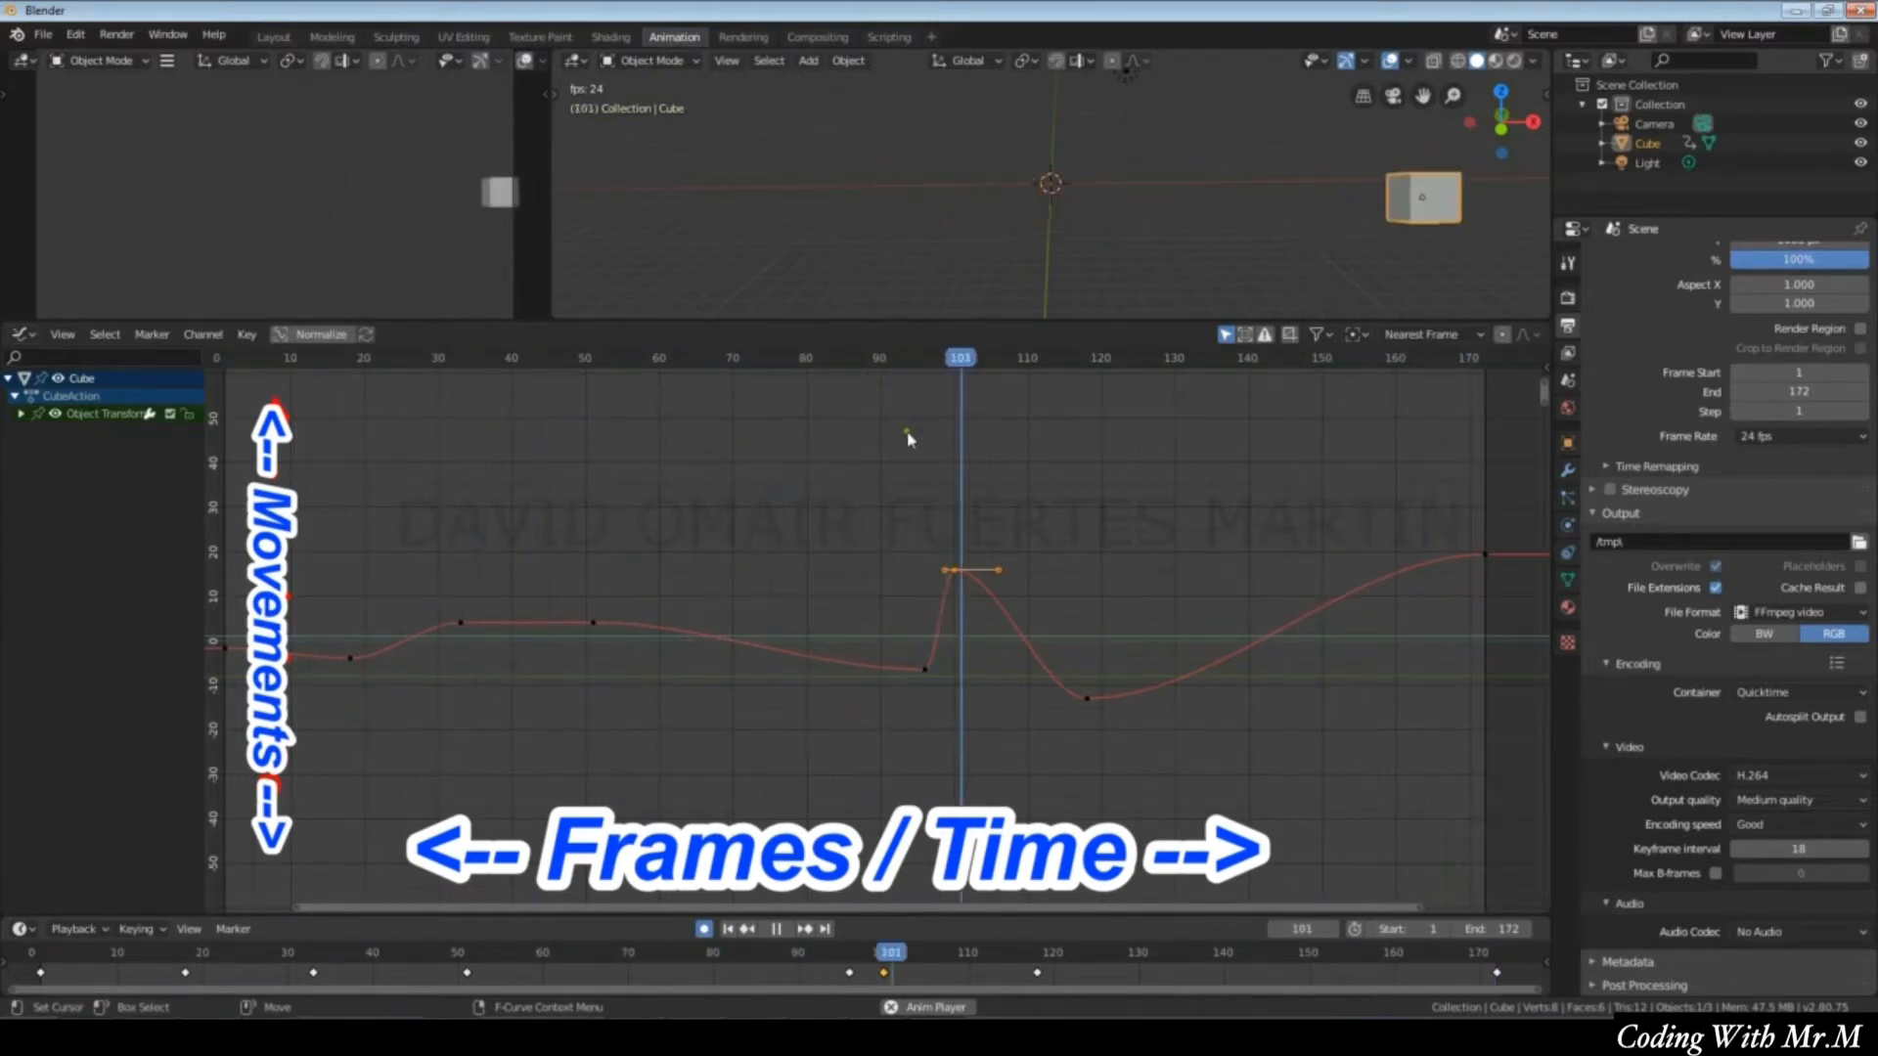
pyautogui.press('space')
pyautogui.moveTo(960, 577)
pyautogui.mouseDown()
pyautogui.moveTo(912, 572)
pyautogui.moveTo(975, 573)
pyautogui.moveTo(956, 581)
pyautogui.mouseUp()
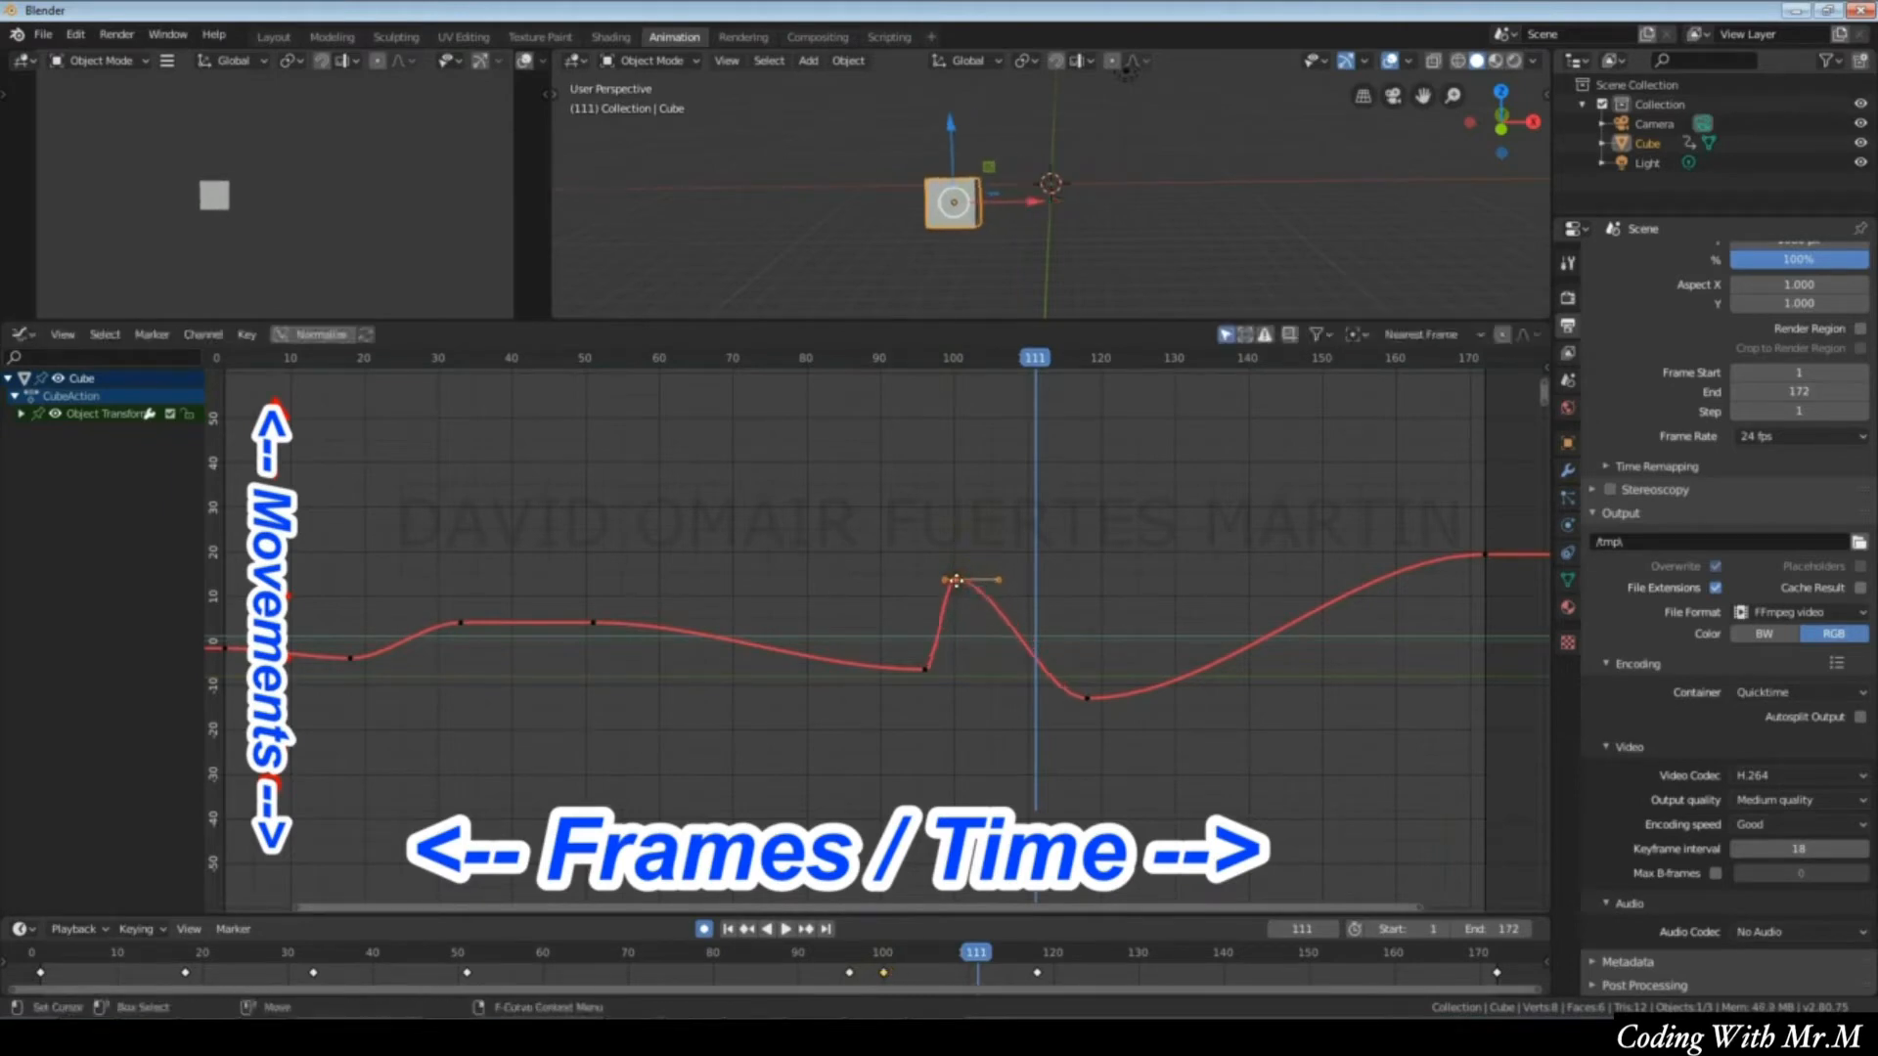
pyautogui.moveTo(477, 394)
pyautogui.mouseDown()
pyautogui.moveTo(537, 396)
pyautogui.moveTo(464, 372)
pyautogui.mouseUp()
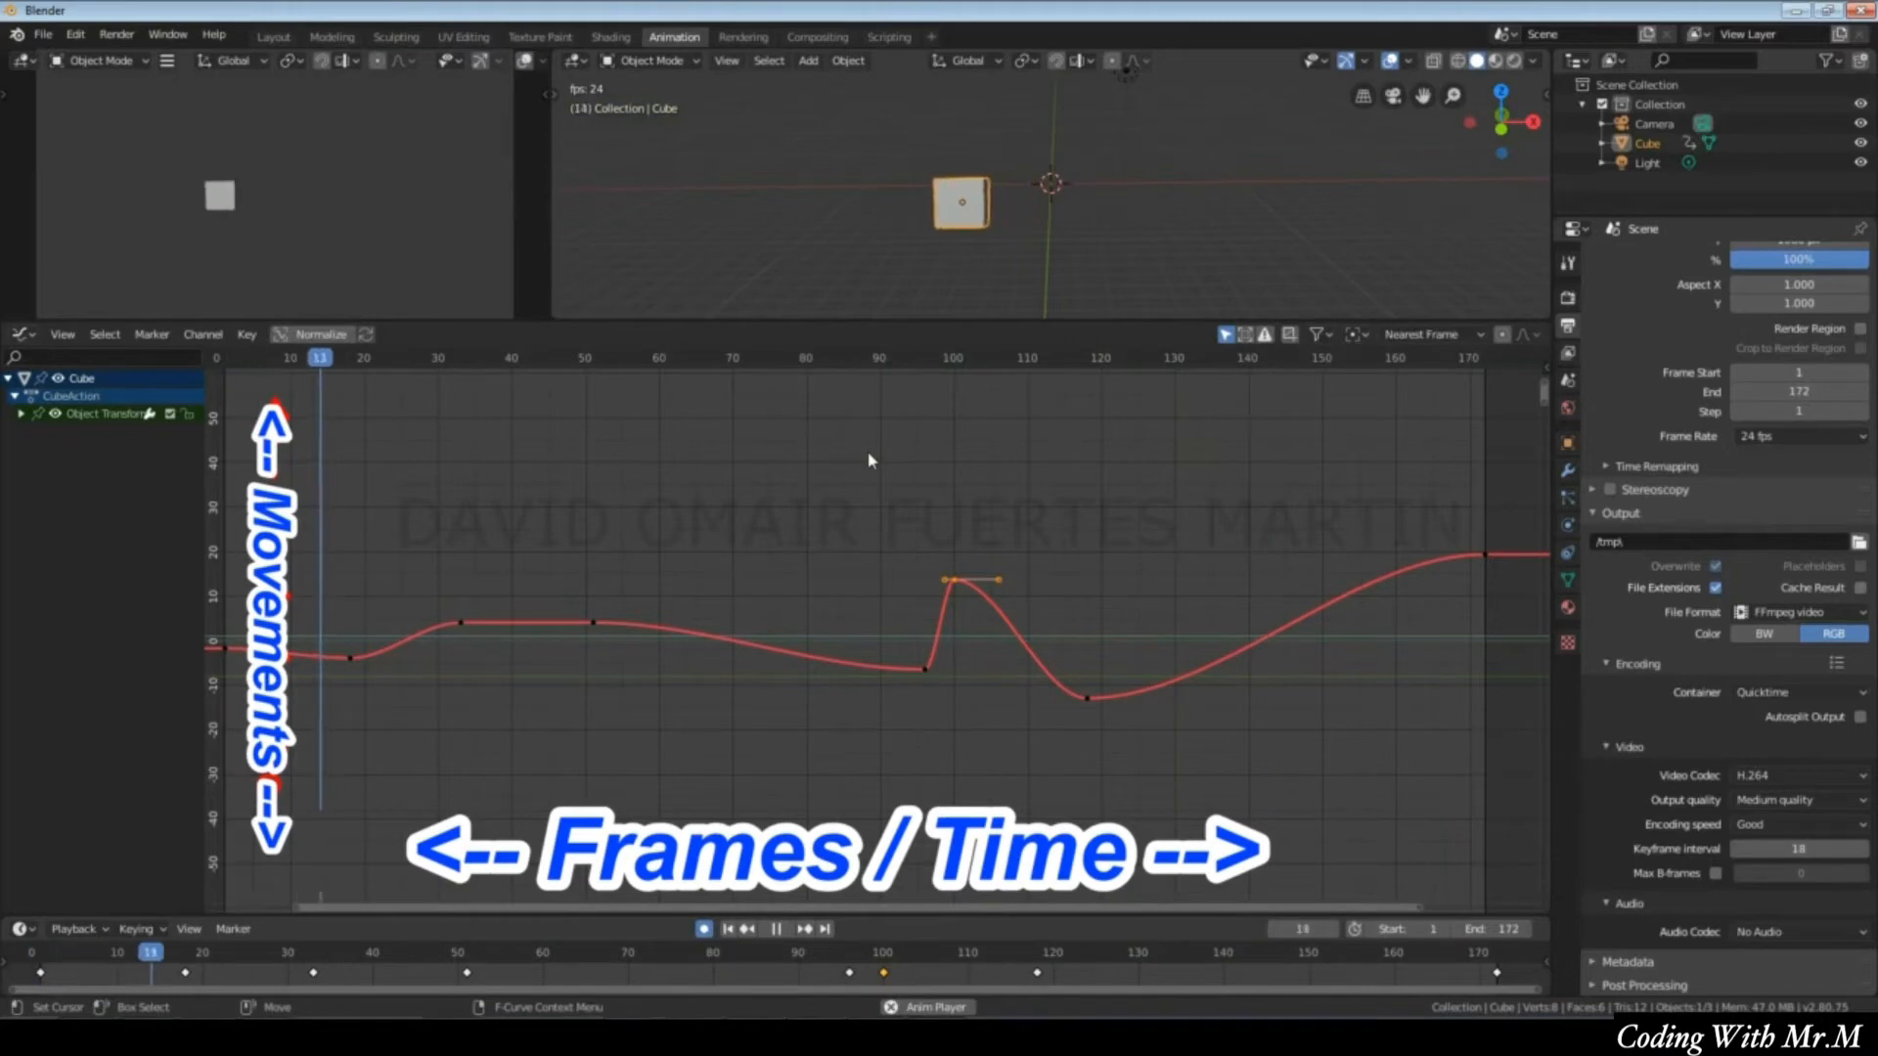
# Stop playback at frame 27, reselect the cube and expand its Object Transforms channels in the Graph Editor.
pyautogui.press('space')
pyautogui.click(986, 261)
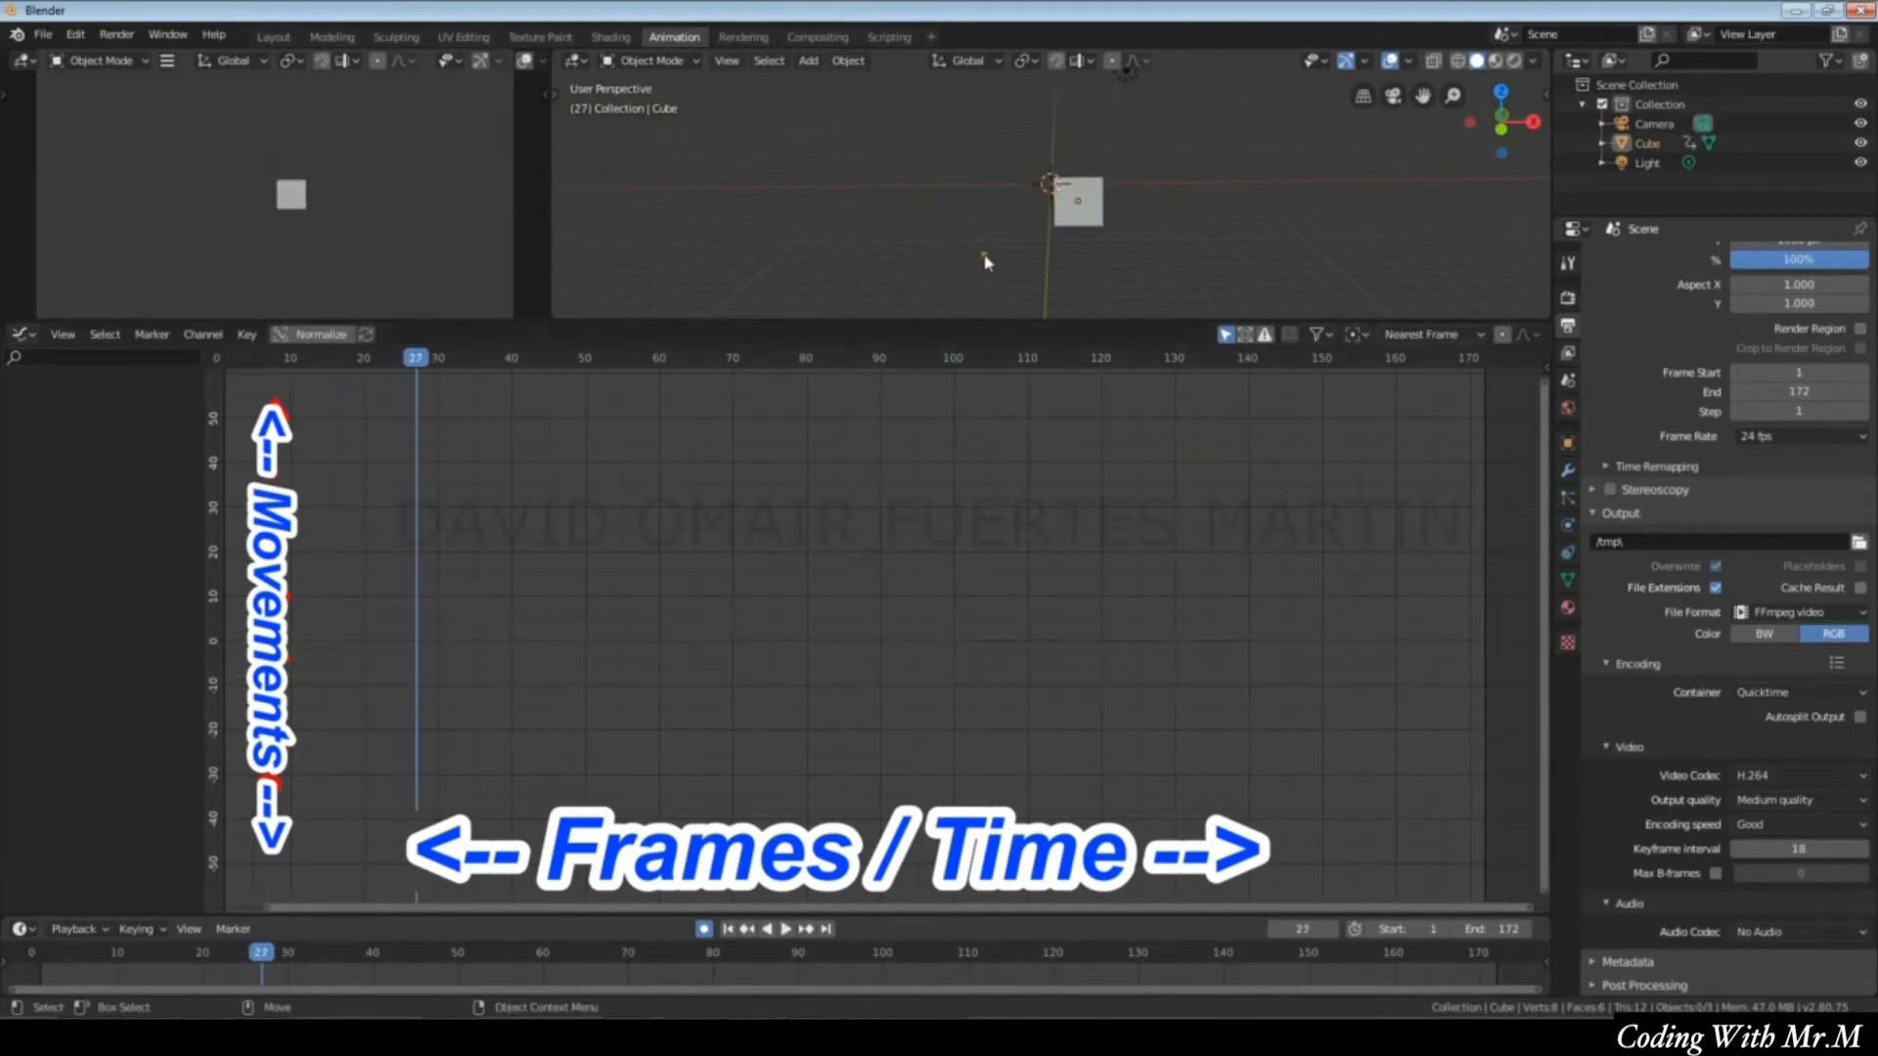
pyautogui.click(1091, 226)
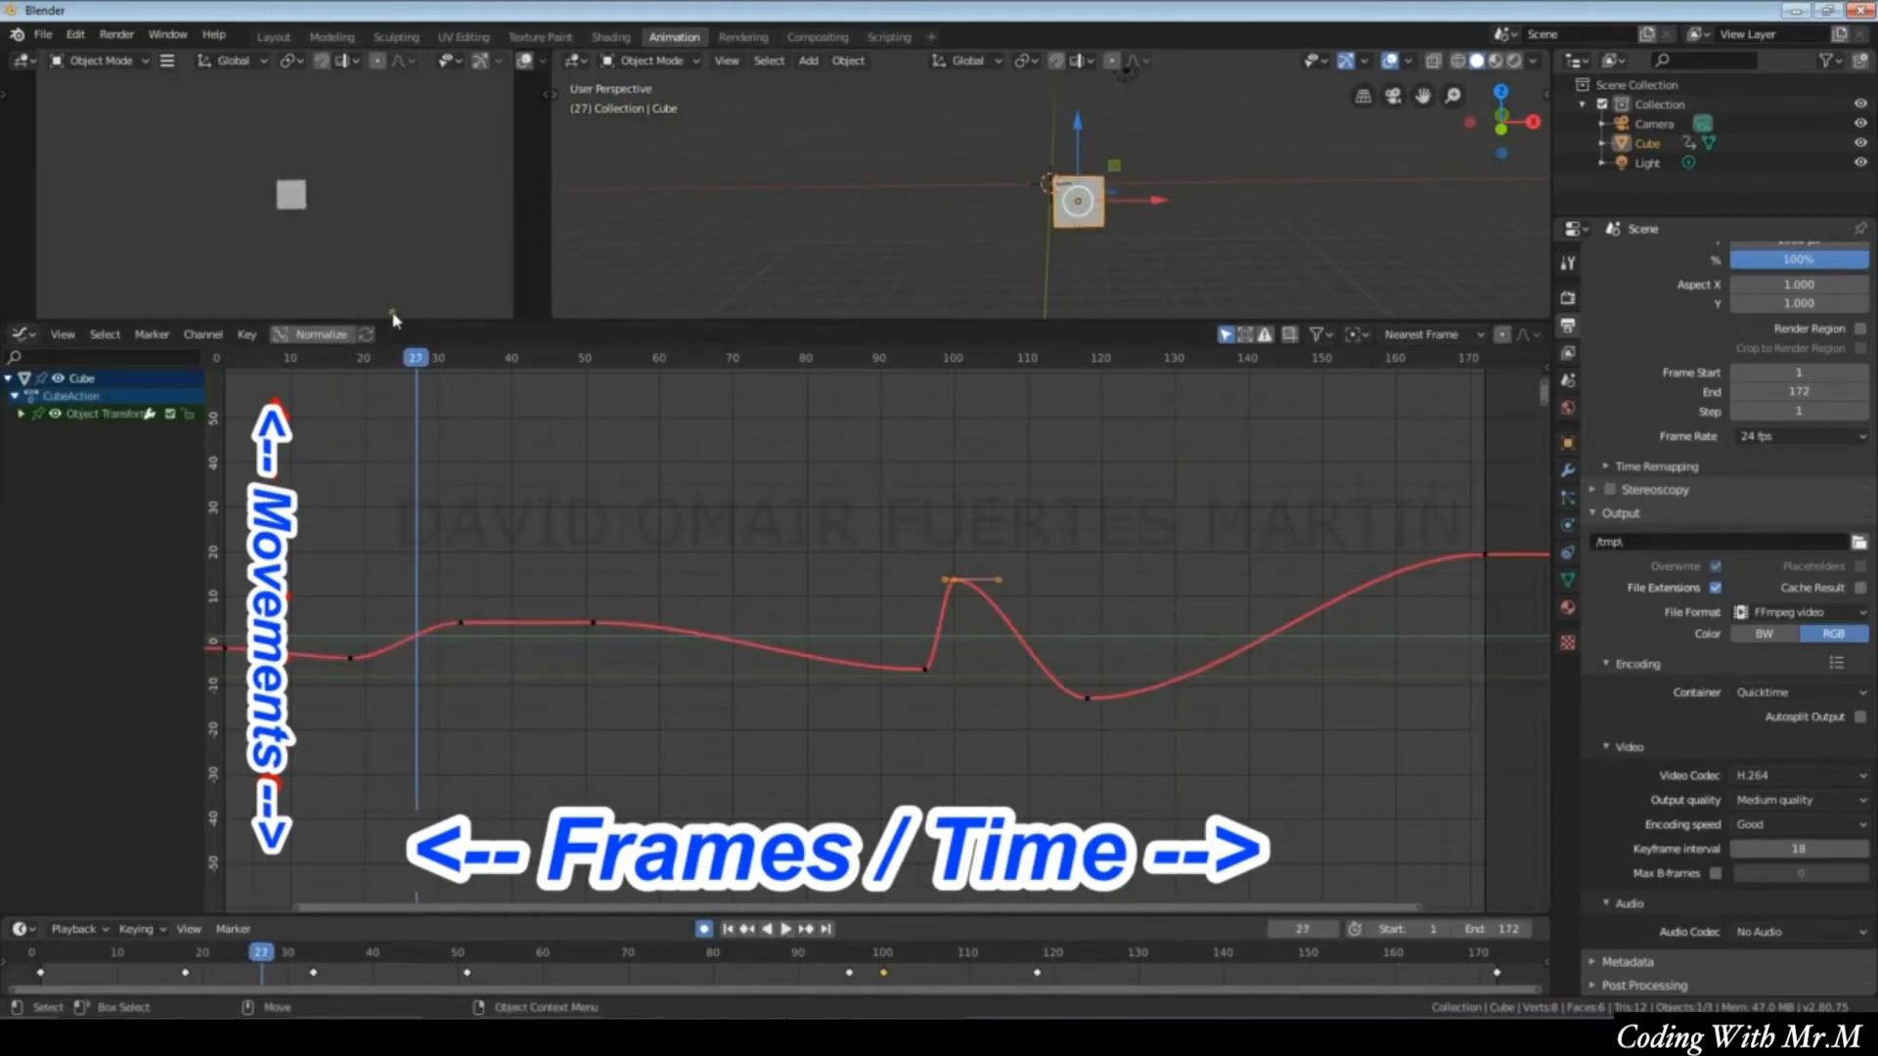
pyautogui.click(19, 415)
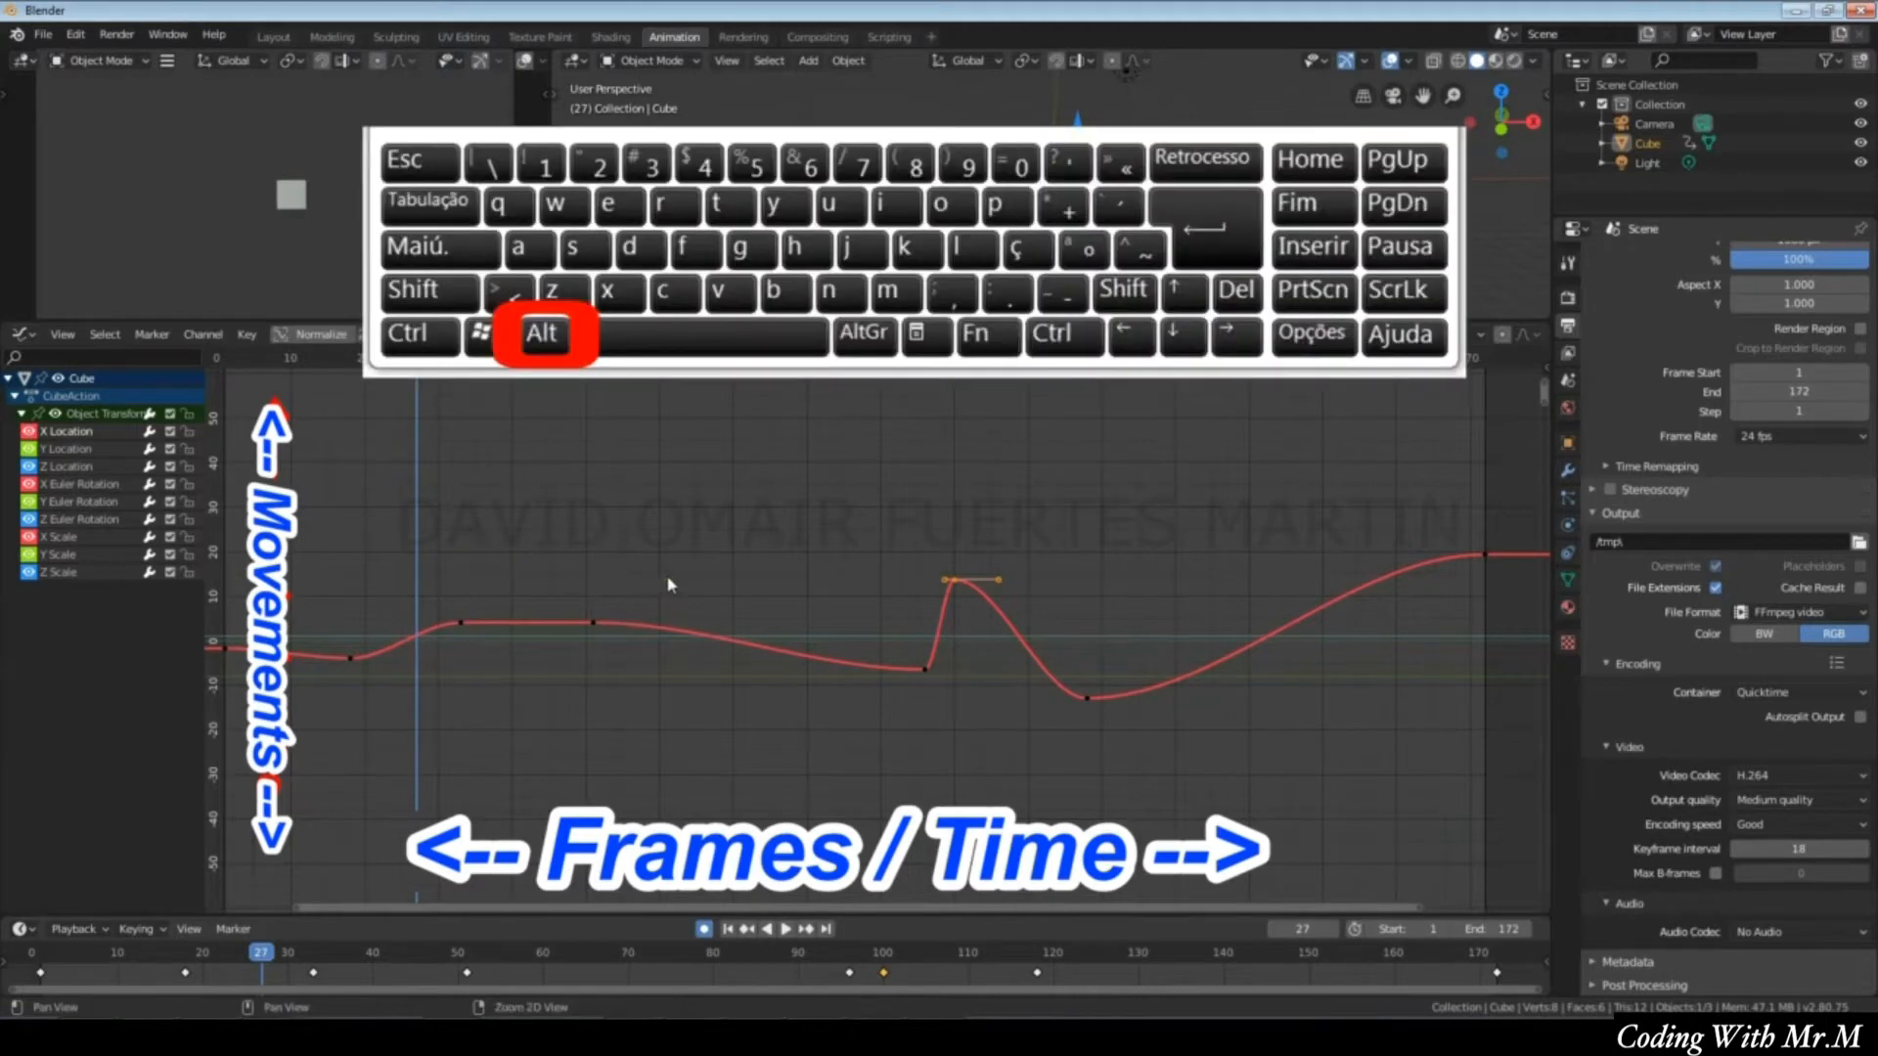
# Pan the Graph Editor around the X Location curve, zoom out and in, and stretch the view along the frame axis.
pyautogui.keyDown('alt'); pyautogui.moveTo(668, 585); pyautogui.dragTo(701, 931, button='middle'); pyautogui.keyUp('alt')
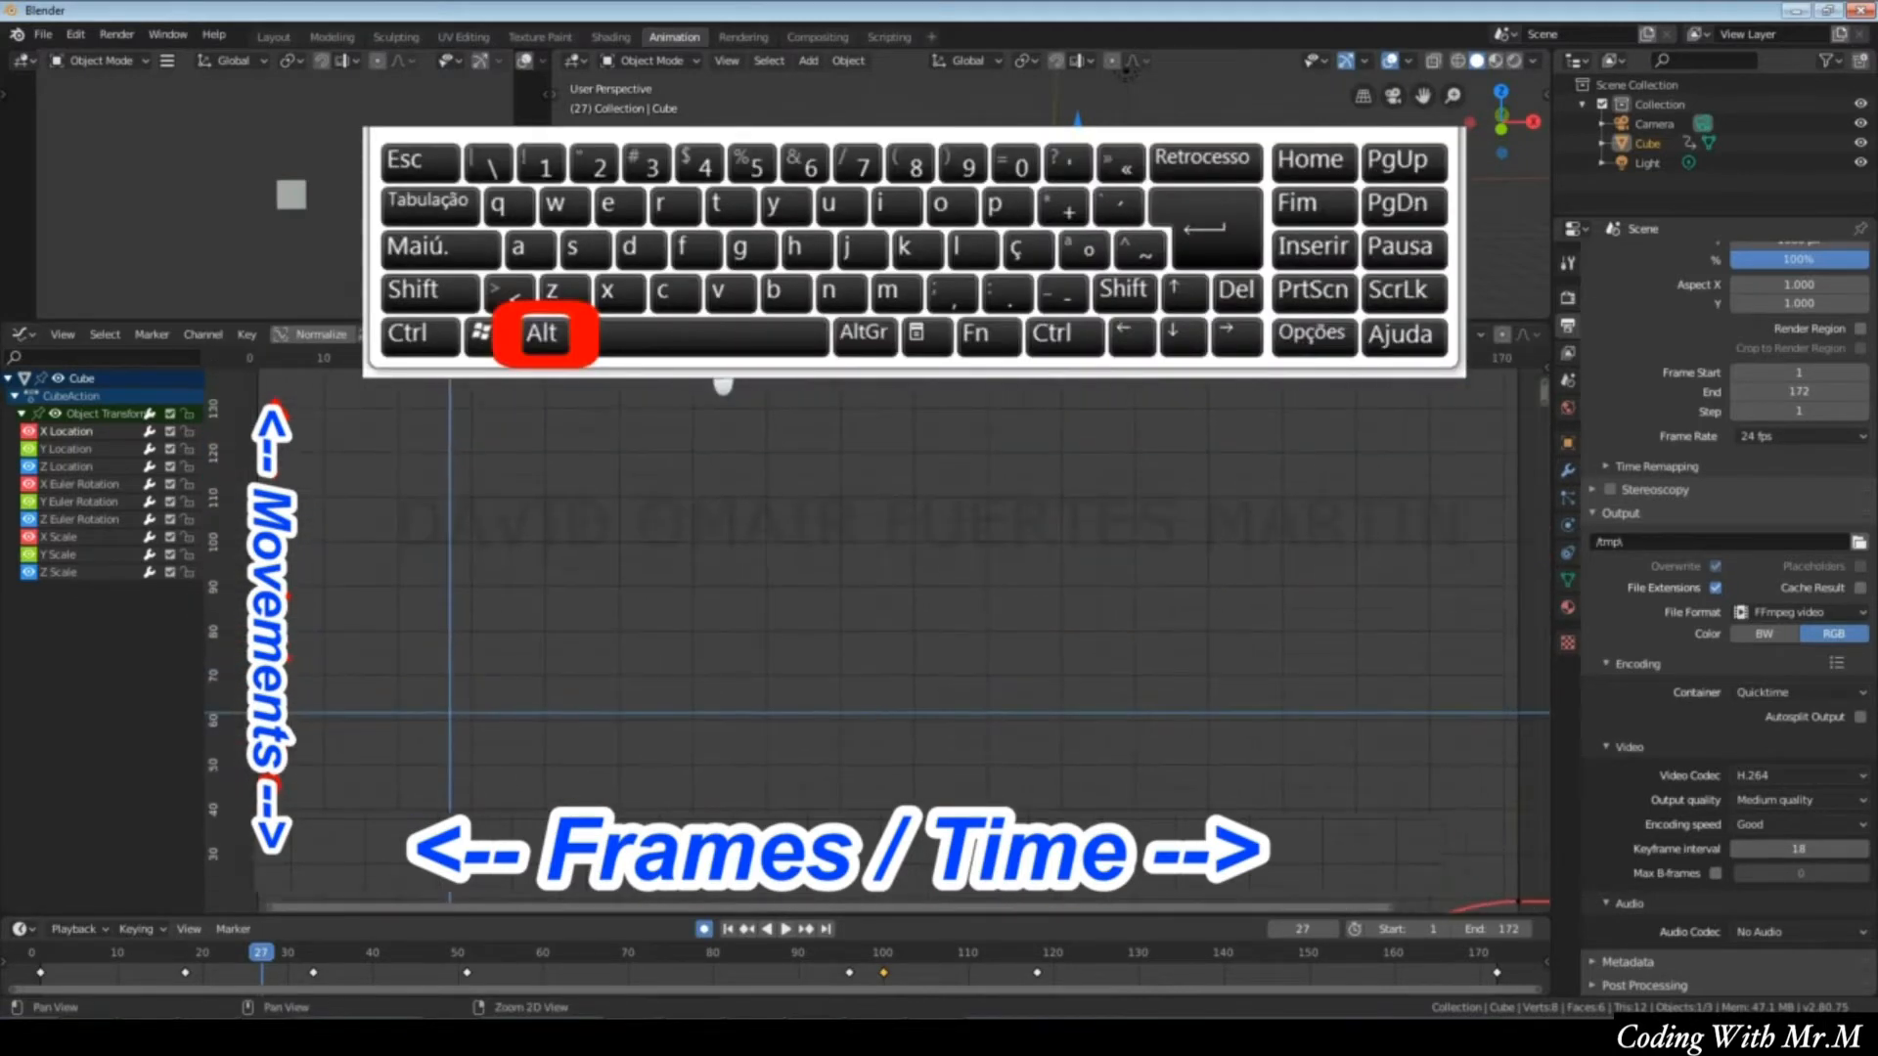
pyautogui.keyDown('alt'); pyautogui.moveTo(703, 362); pyautogui.dragTo(678, 604, button='middle'); pyautogui.keyUp('alt')
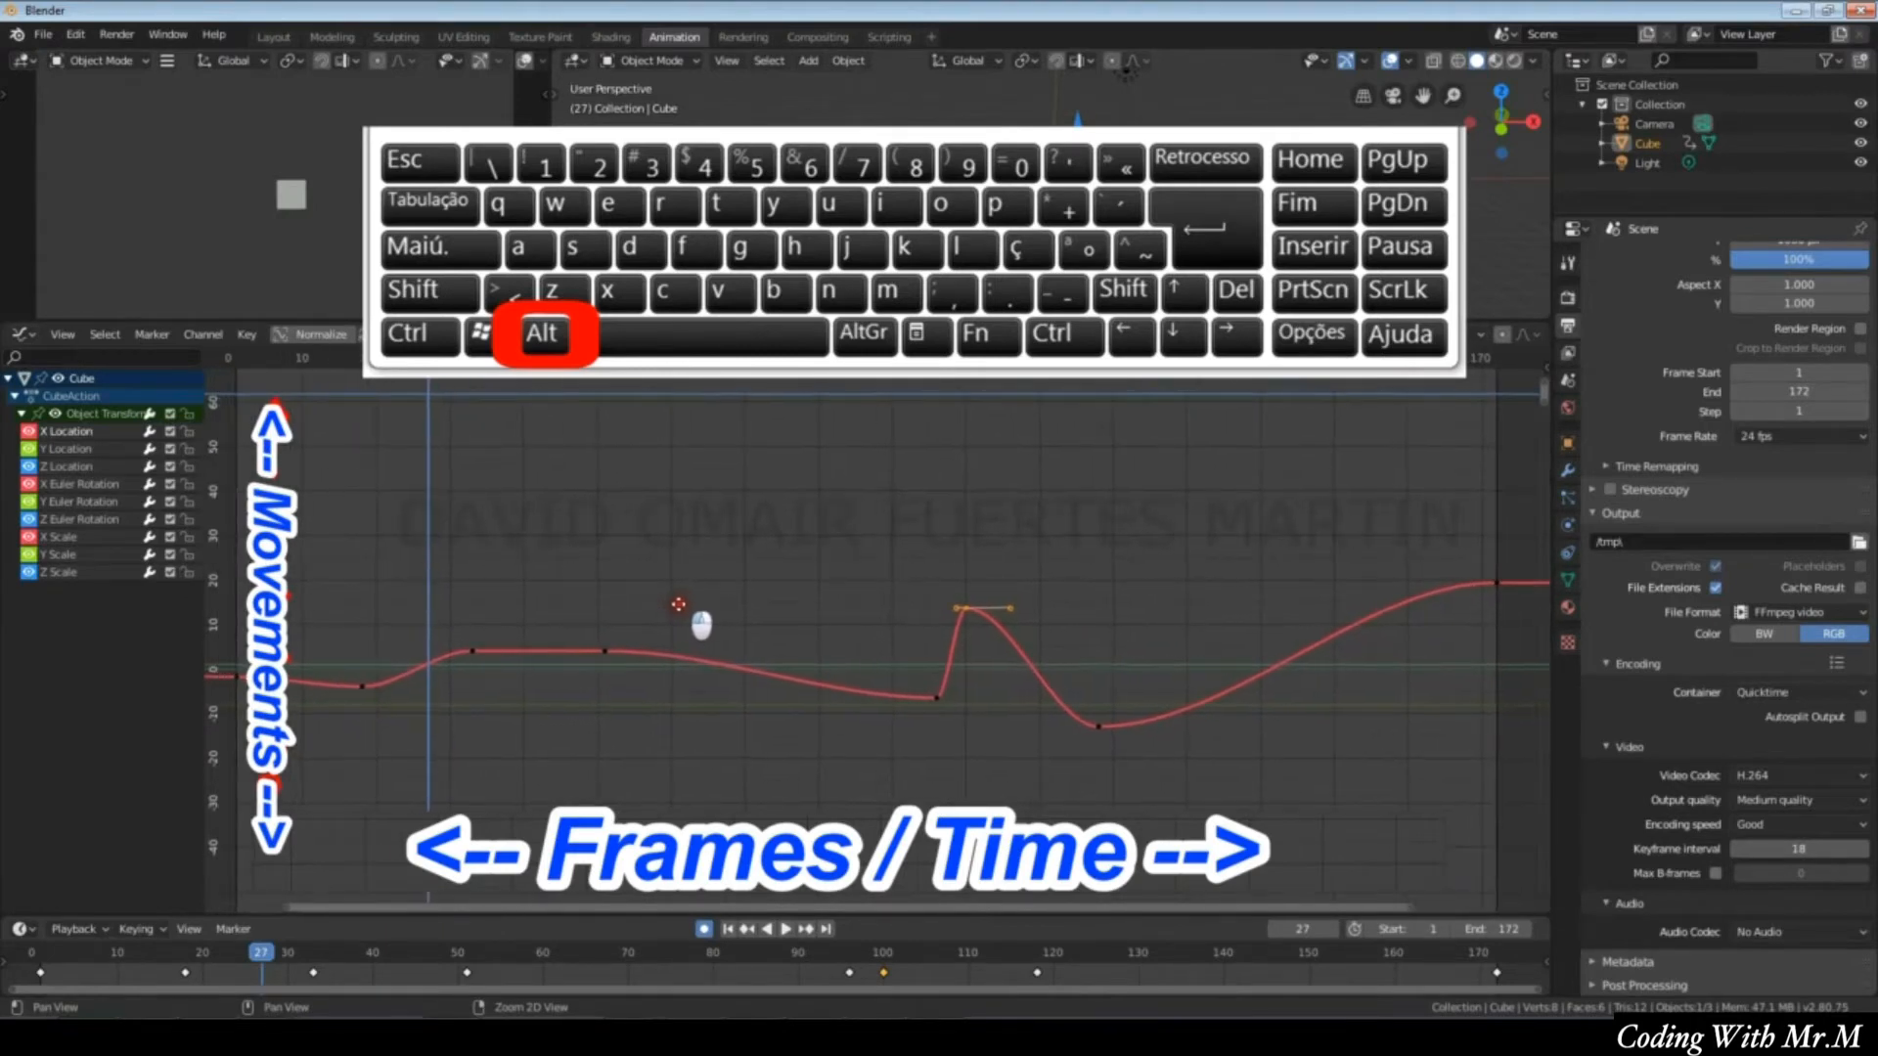
pyautogui.scroll(-5, 720, 649)
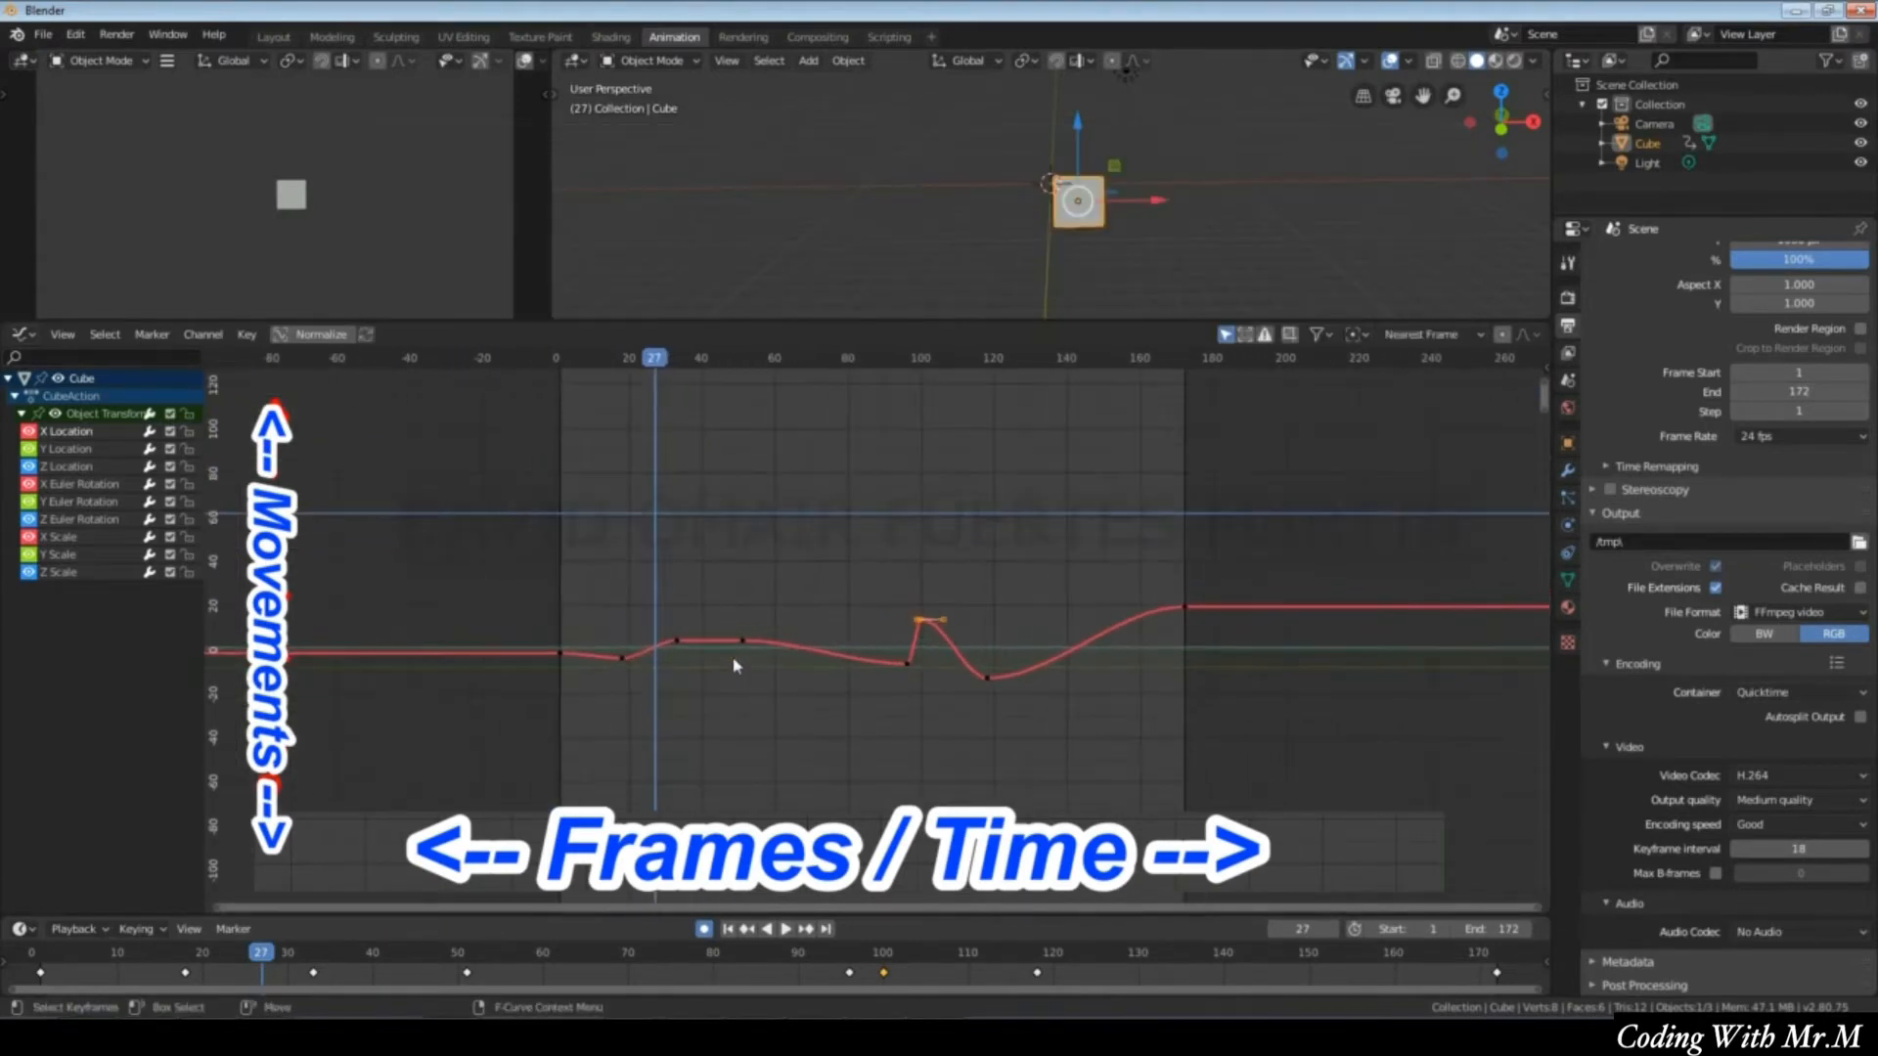
pyautogui.scroll(4, 737, 665)
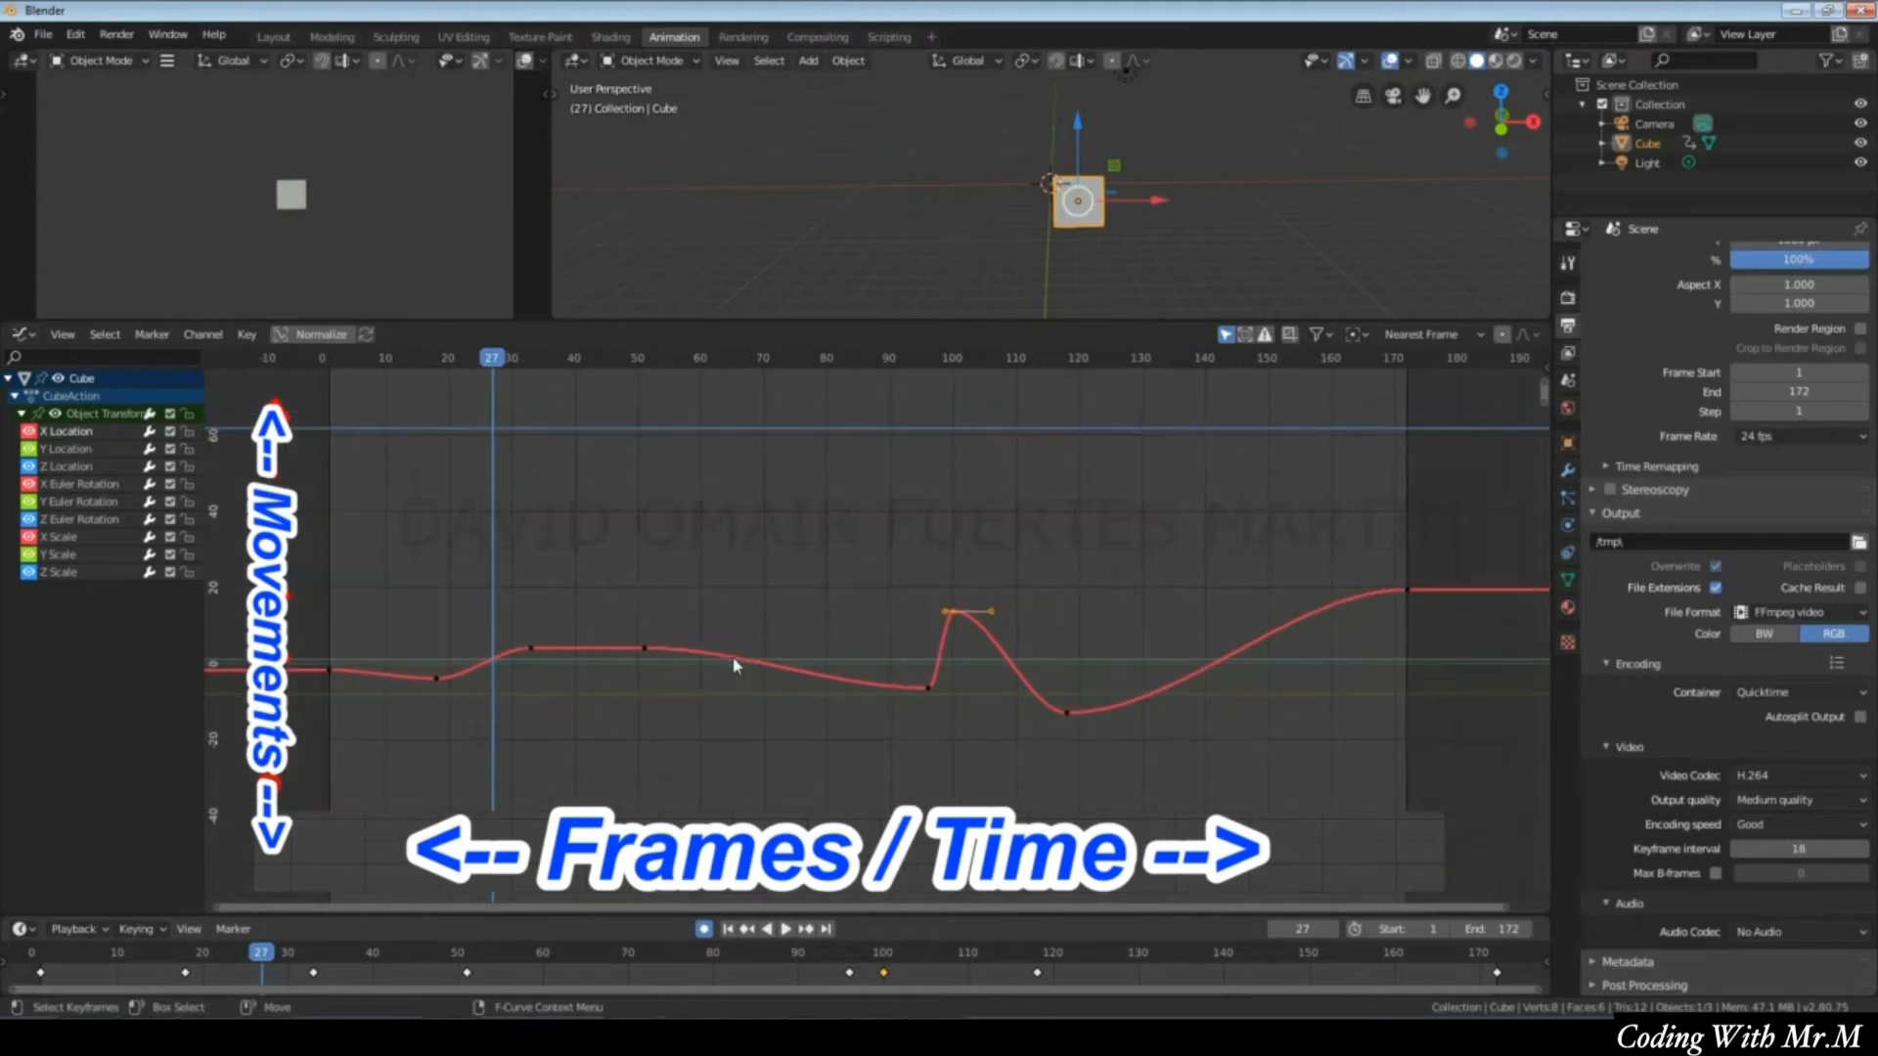
pyautogui.scroll(1, 739, 667)
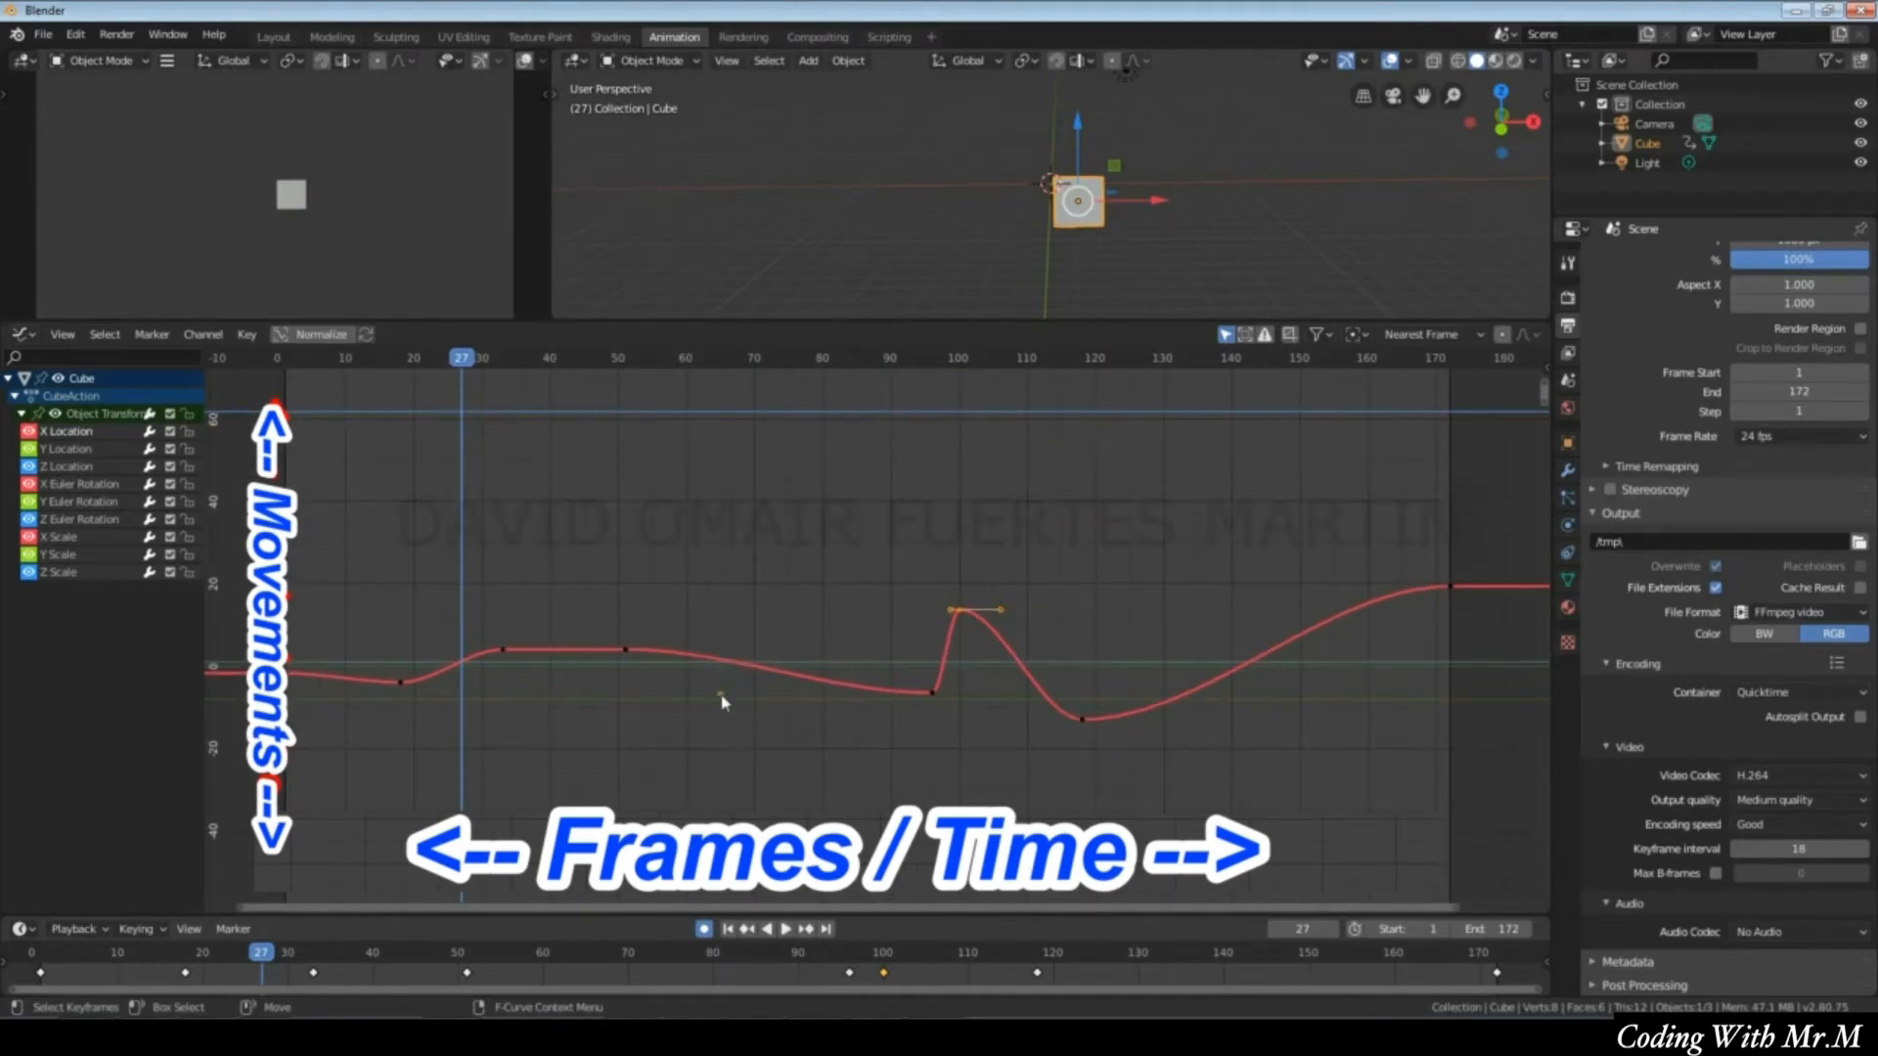
pyautogui.keyDown('ctrl'); pyautogui.moveTo(717, 719); pyautogui.dragTo(882, 728, button='middle'); pyautogui.keyUp('ctrl')
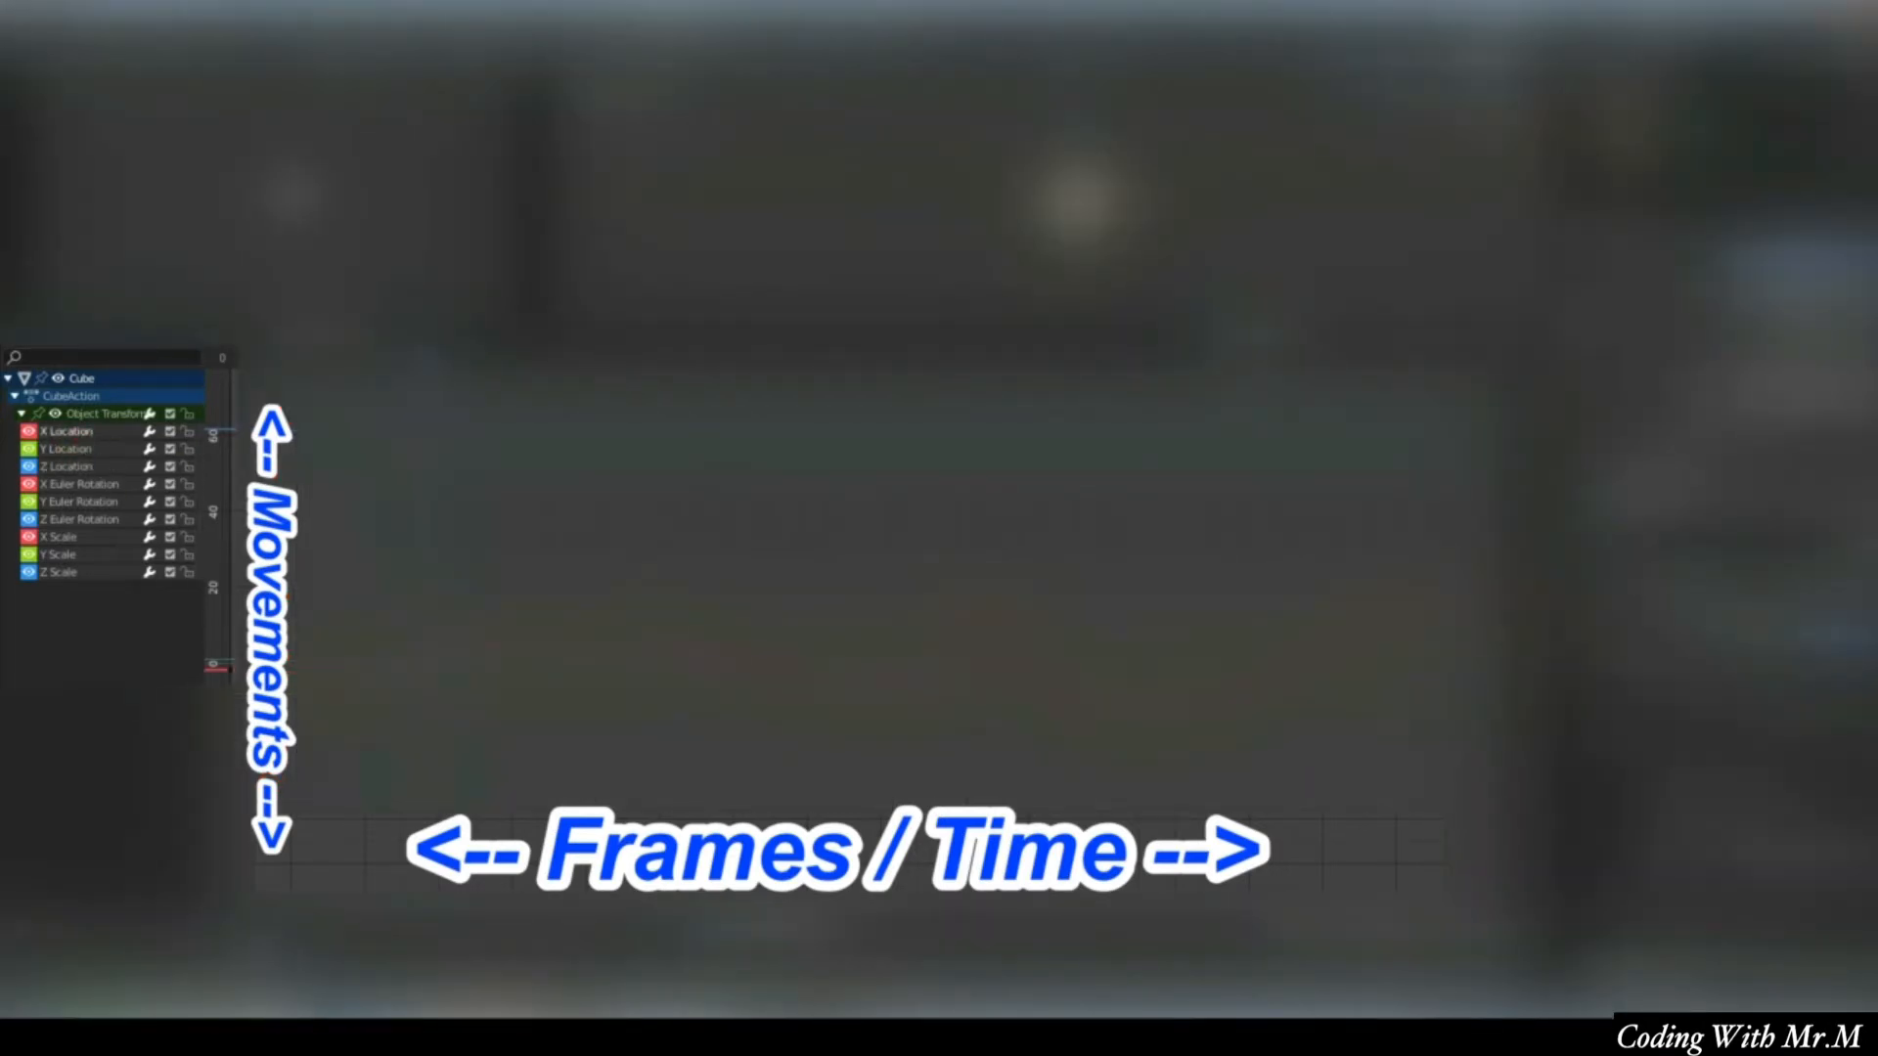
# Select the three X Location keyframes from frame 96 to 118, then move and rotate them freely as a group.
pyautogui.moveTo(636, 486); pyautogui.dragTo(1235, 804)
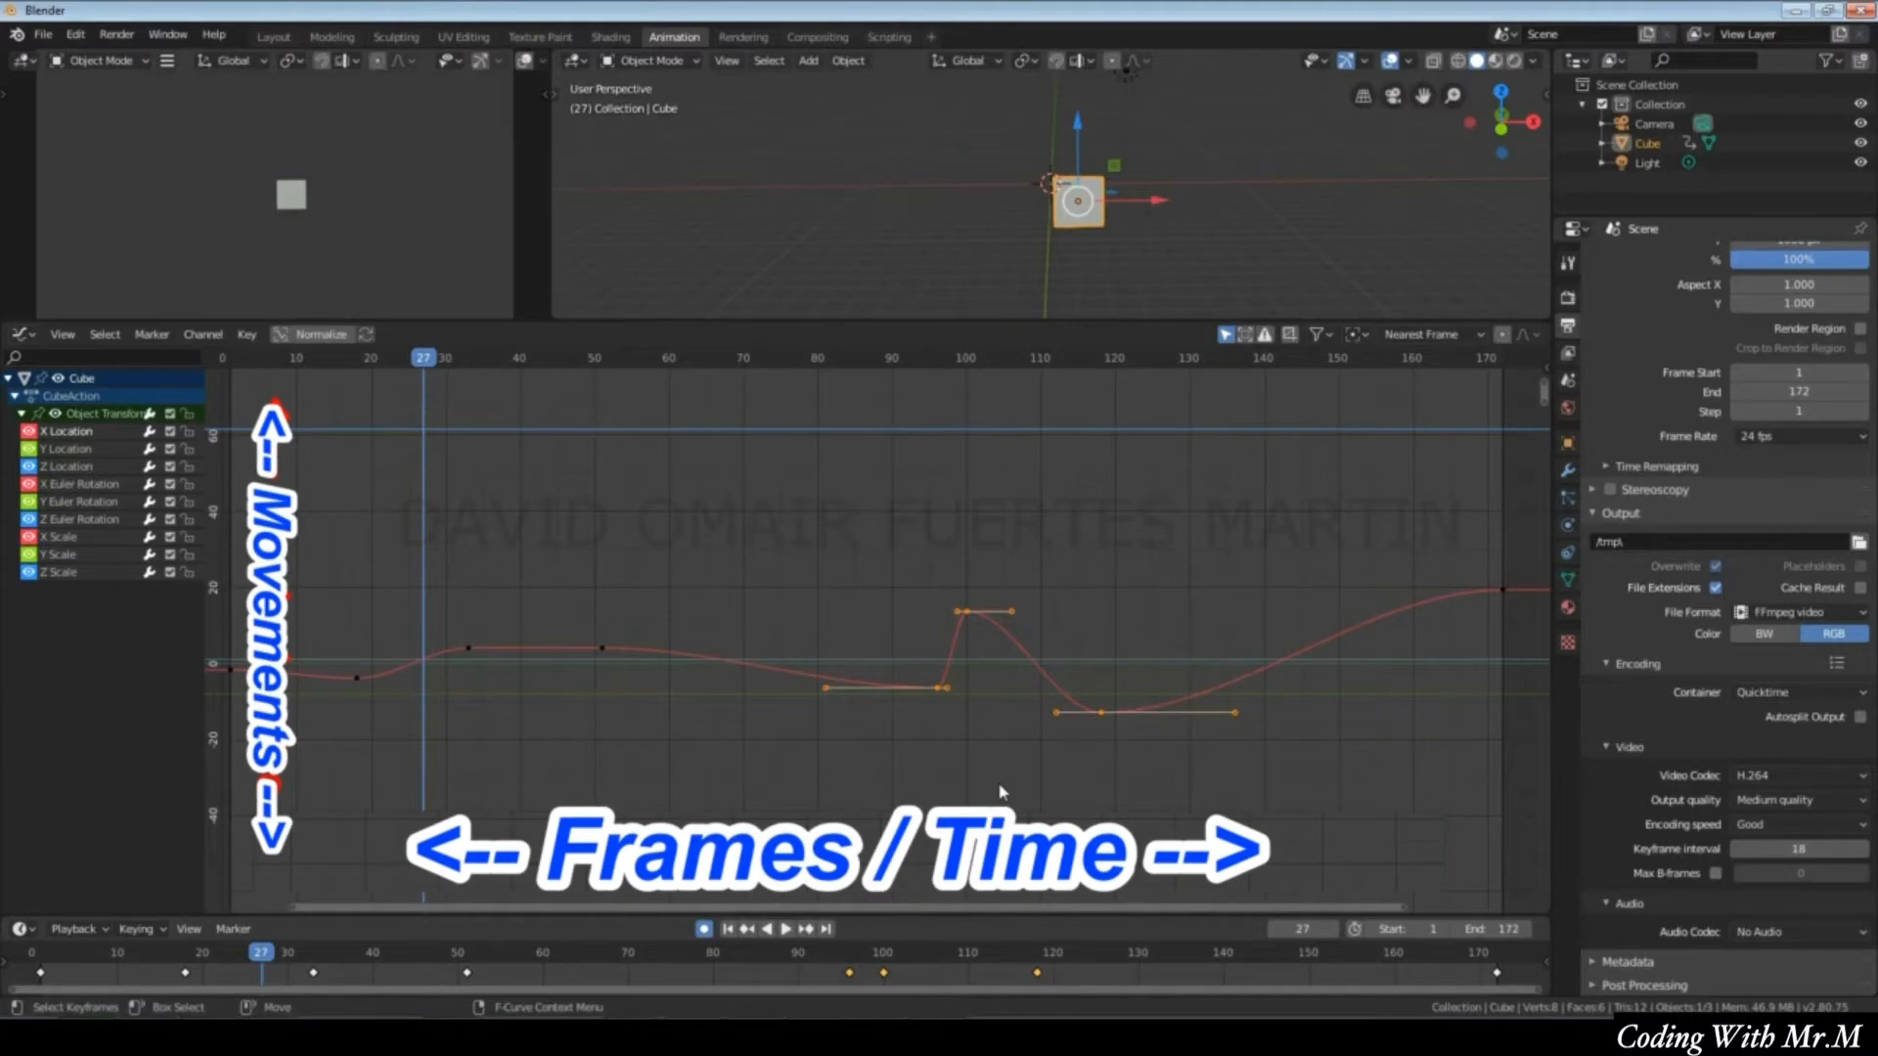
pyautogui.press('g')
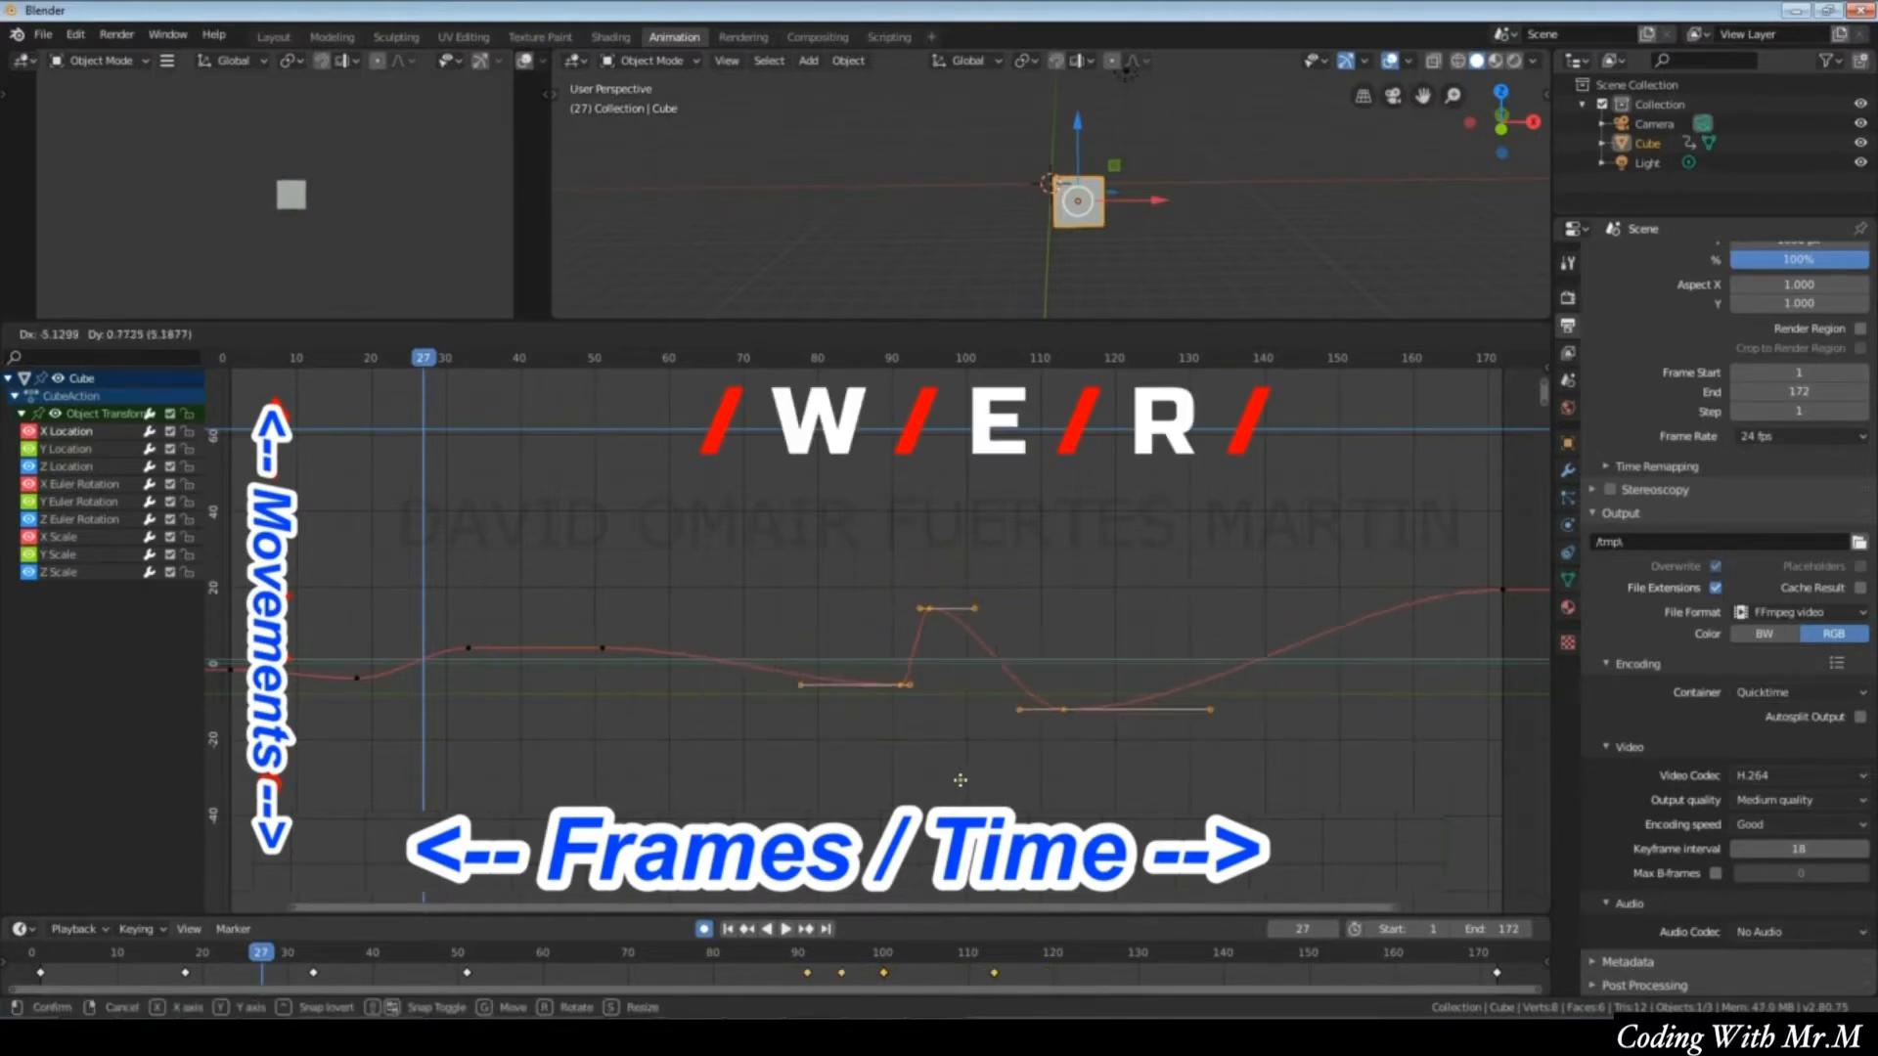
pyautogui.click(987, 771)
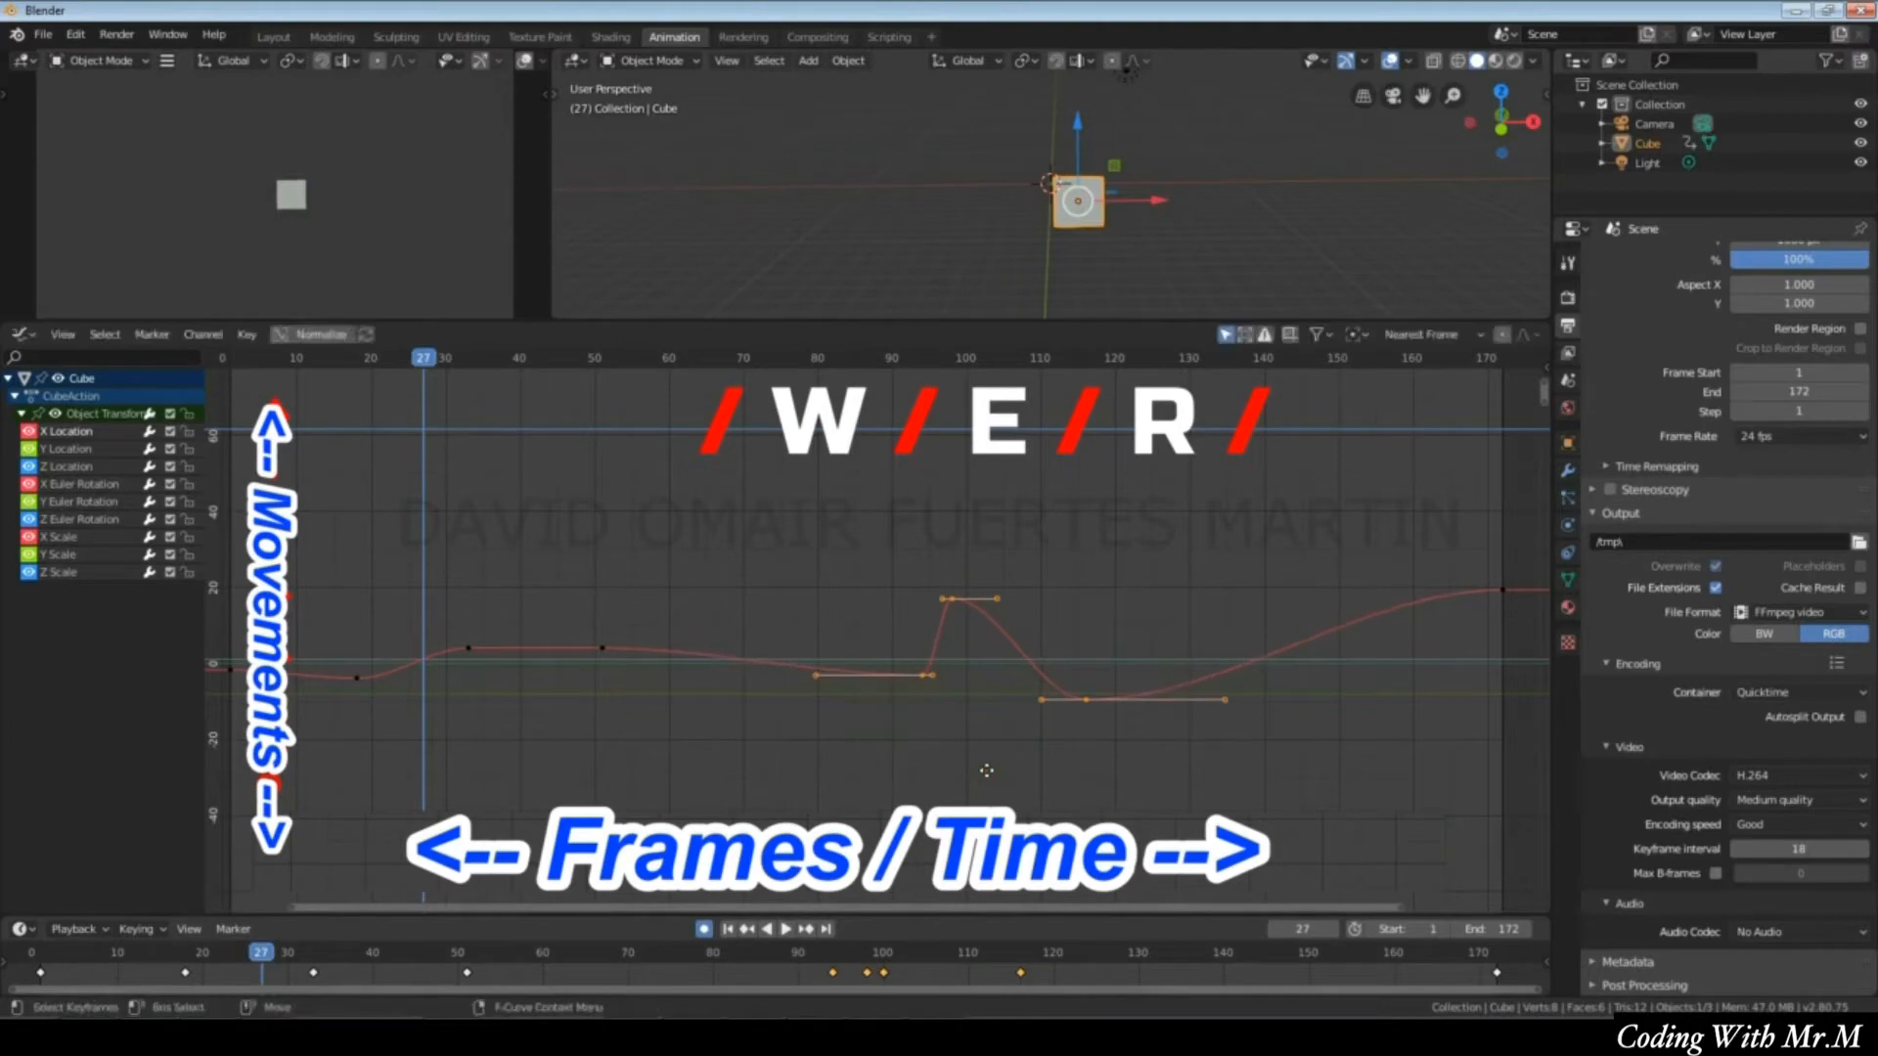
pyautogui.press('r')
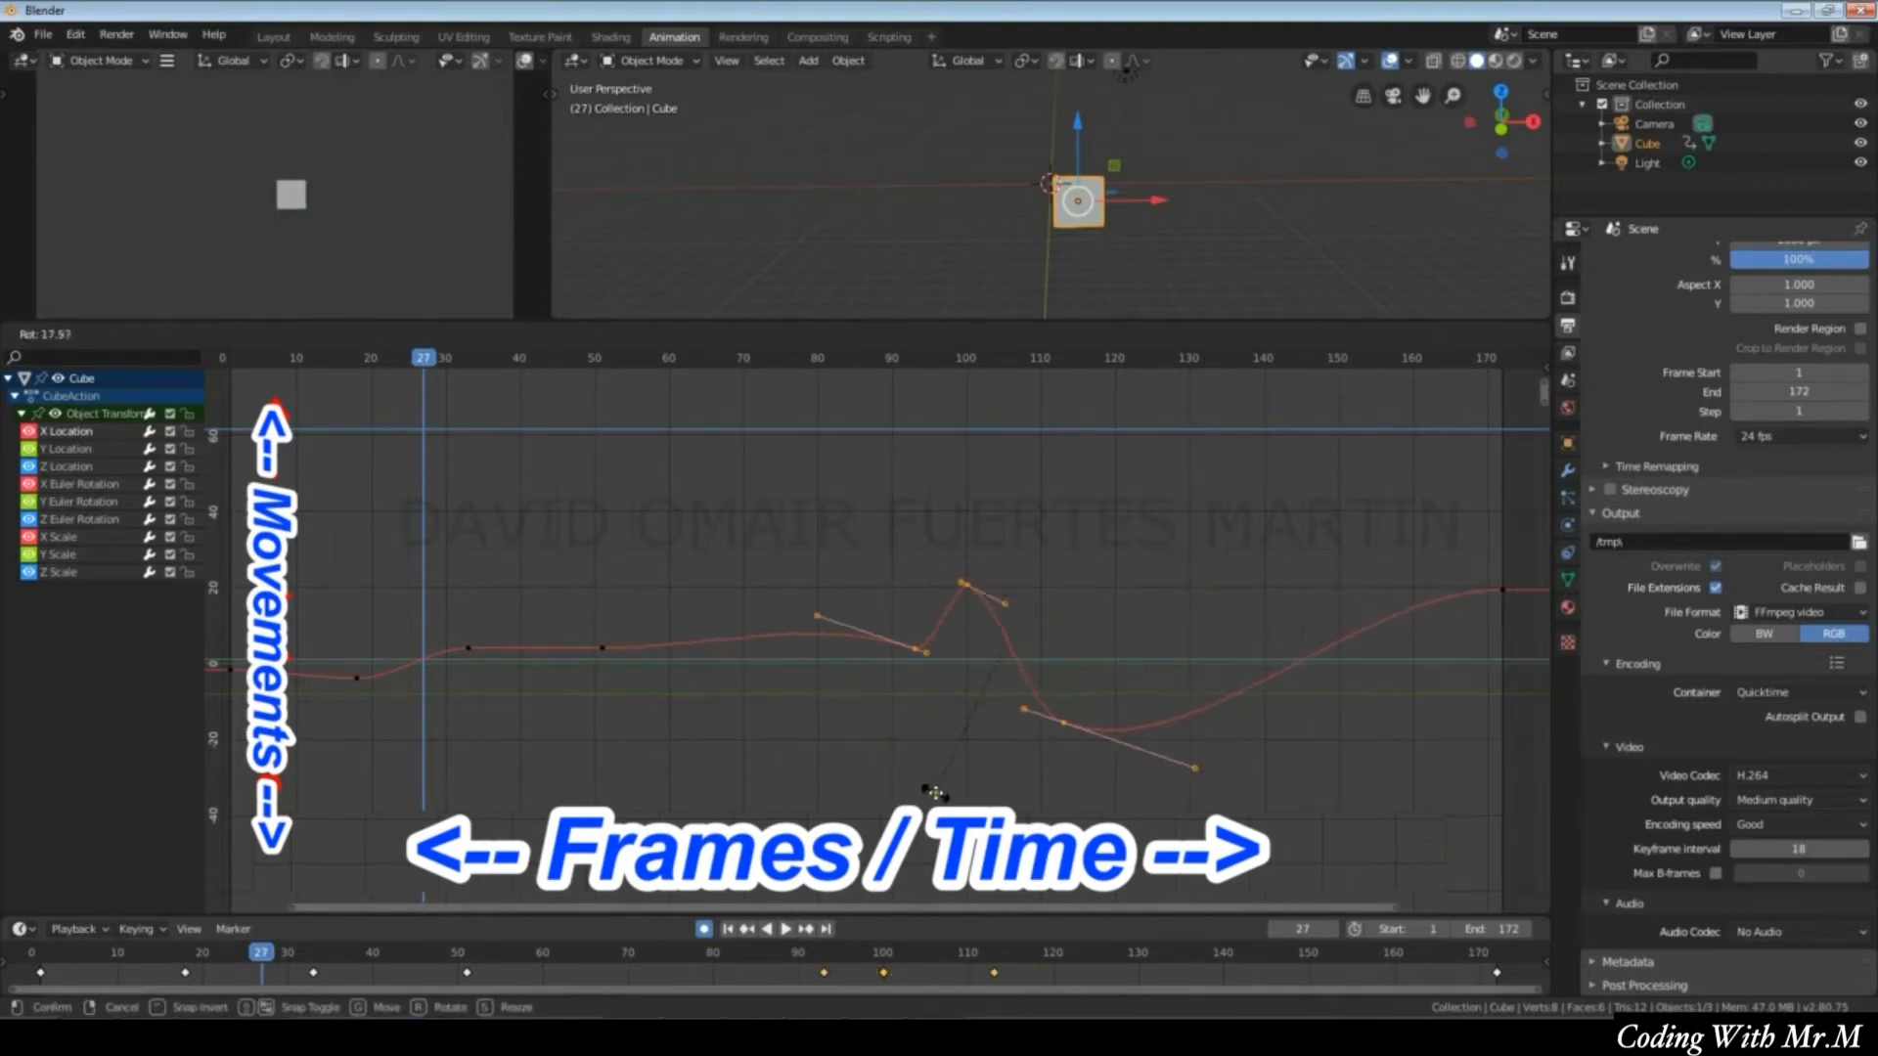
pyautogui.click(983, 753)
# Scale the three selected X Location keyframes, move and rotate them again, and deselect them.
pyautogui.press('s')
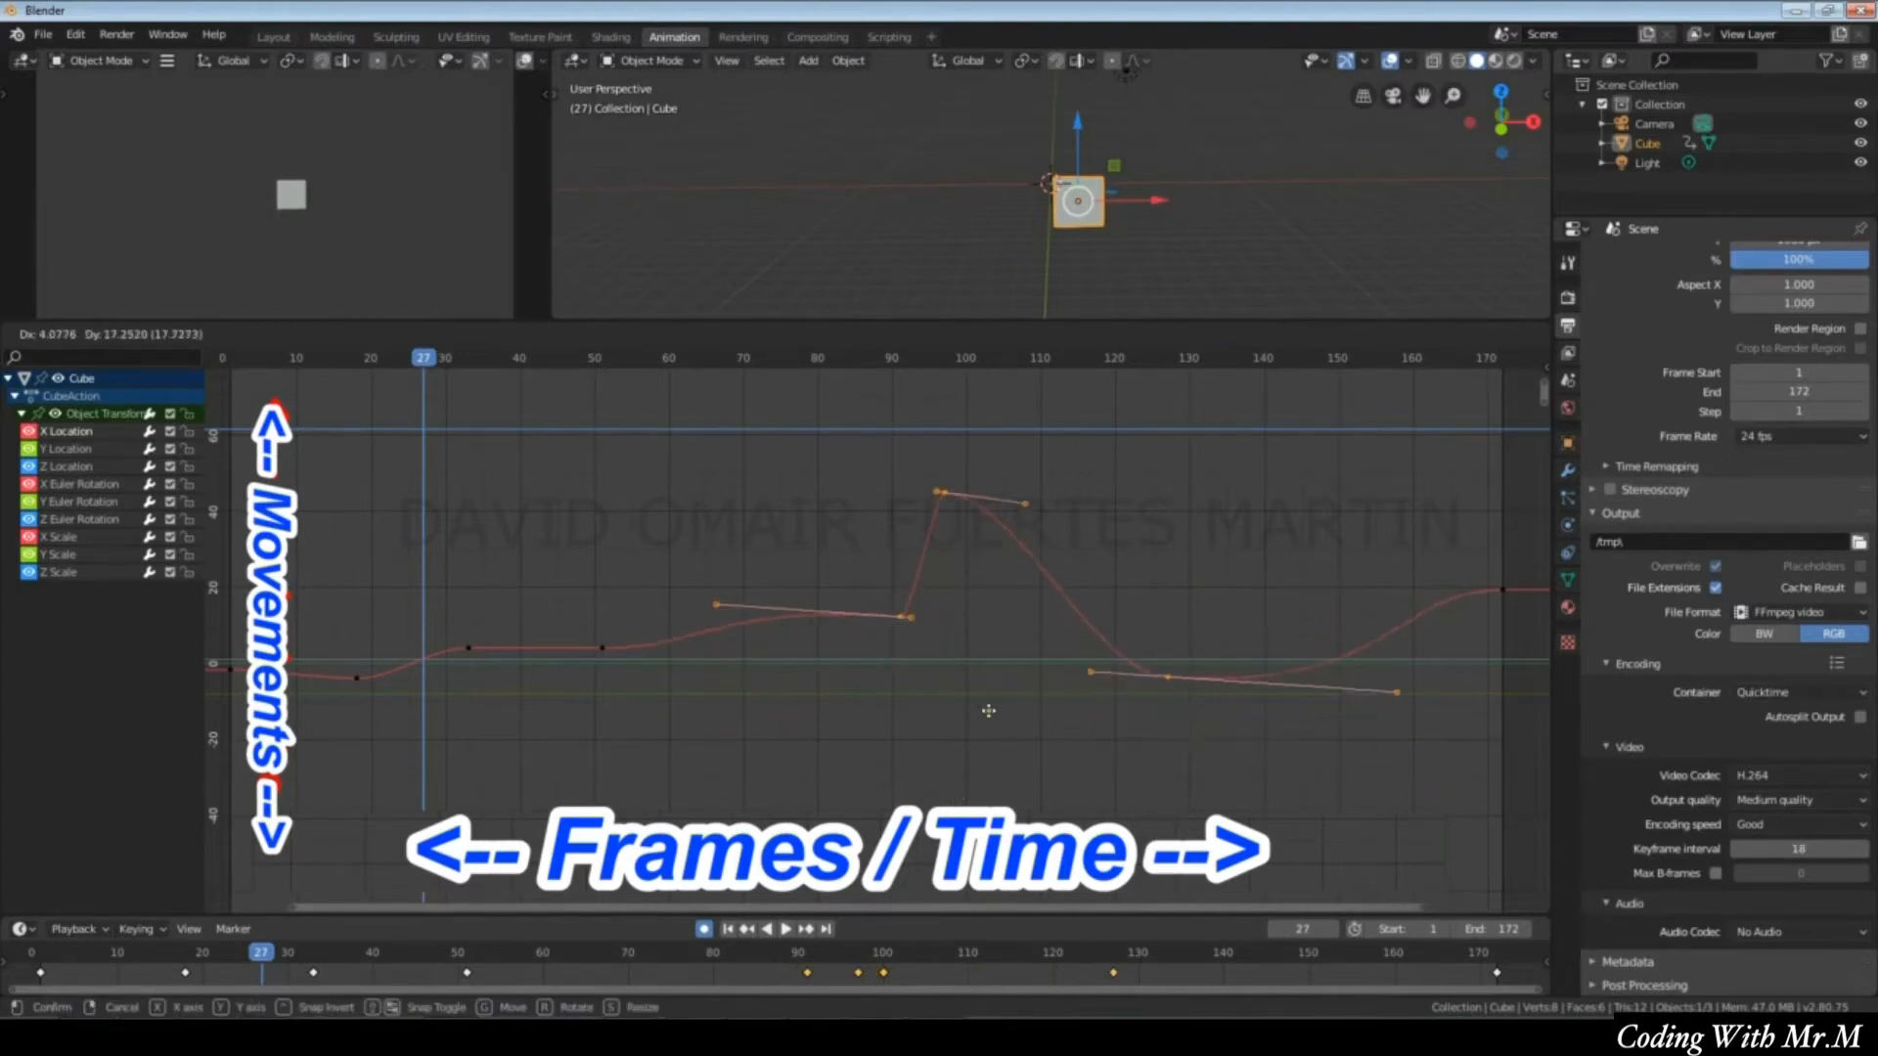
pyautogui.press('g')
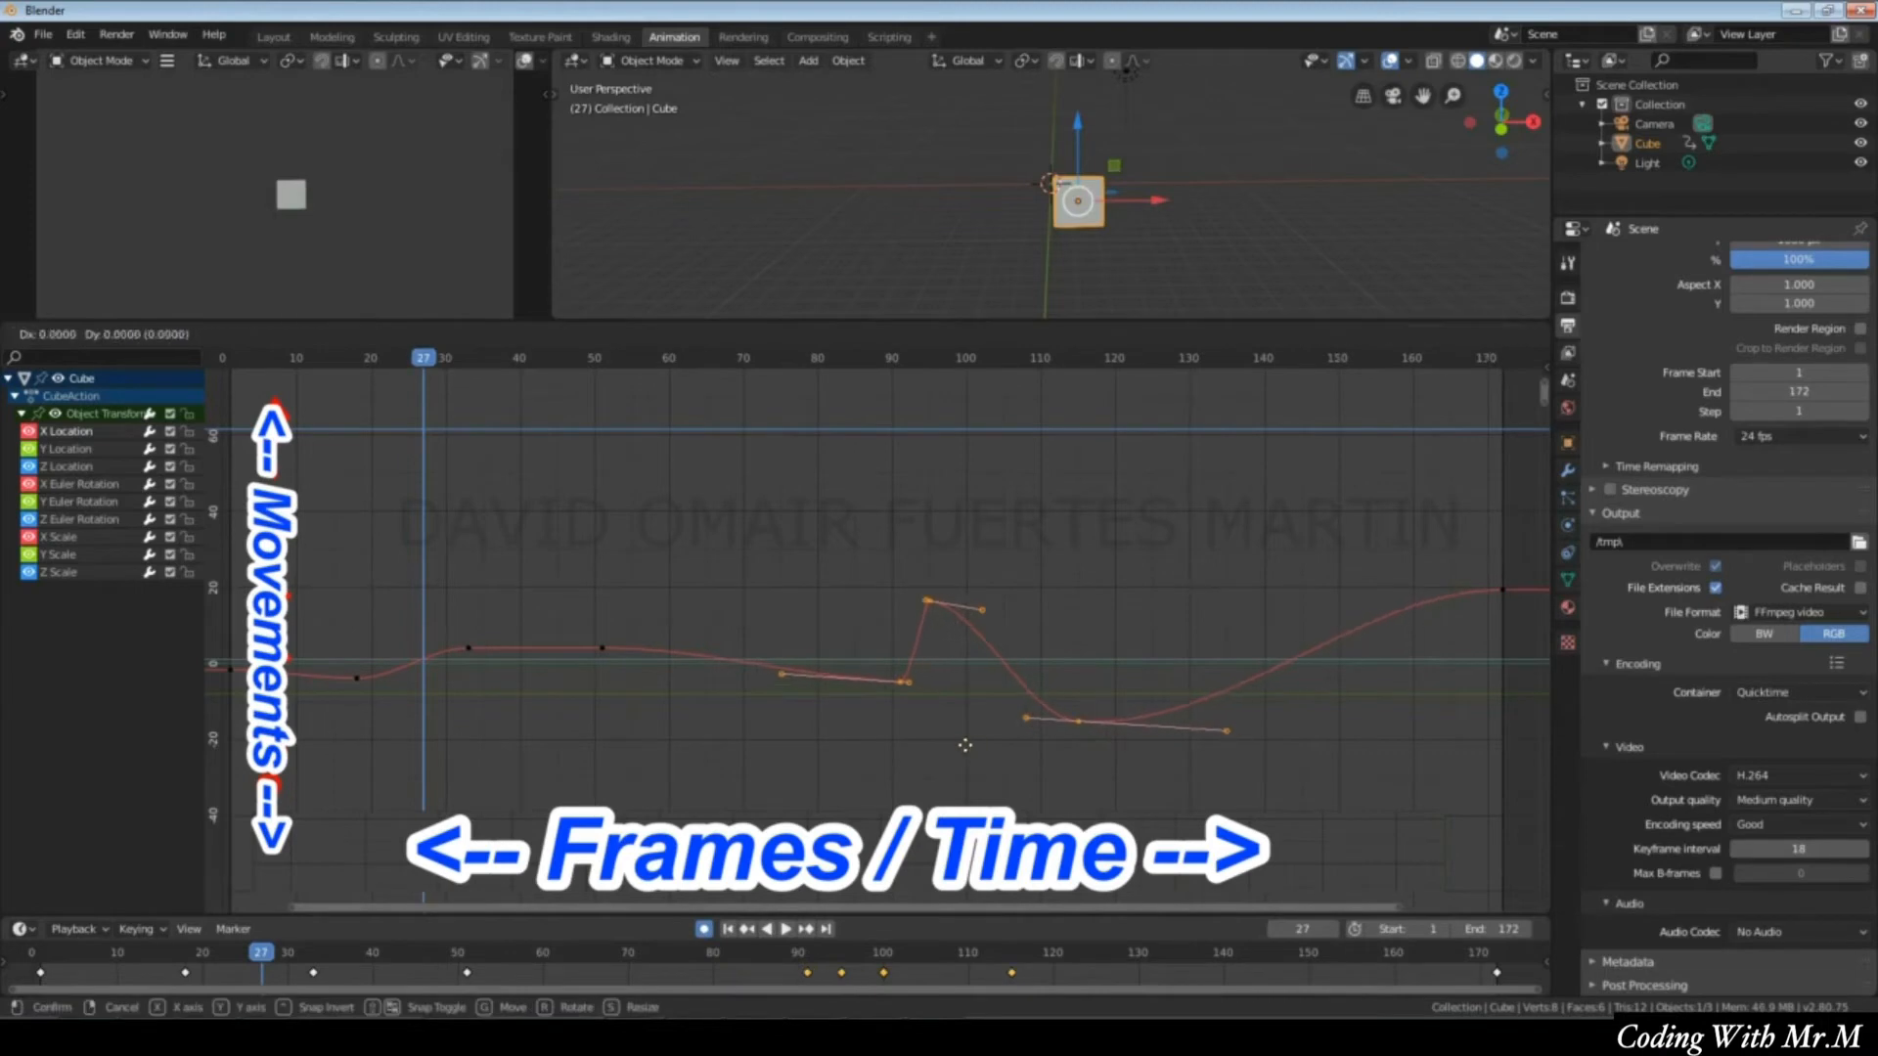
pyautogui.click(966, 745)
pyautogui.press('r')
pyautogui.click(977, 761)
pyautogui.click(935, 771)
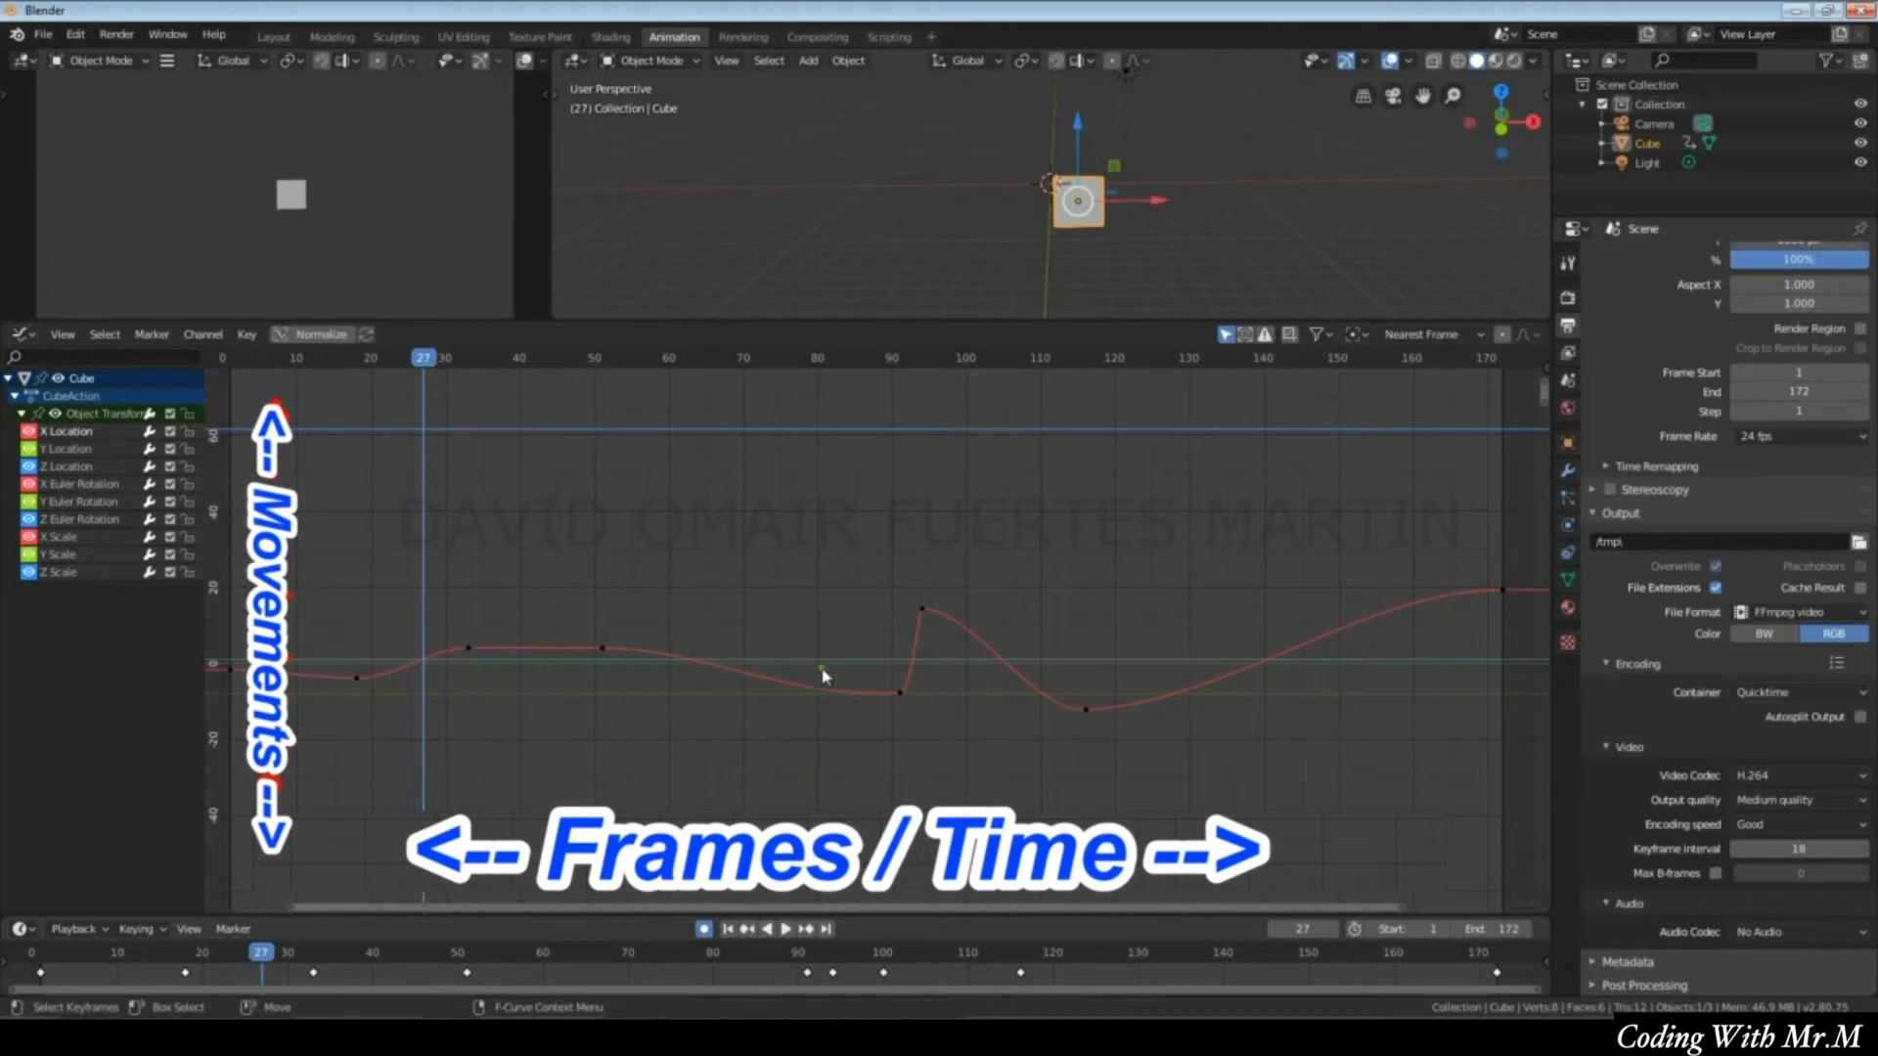
# Select the three X Location keyframes from frame 91 to 116 and try moving them constrained to the Y axis, then the X axis.
pyautogui.moveTo(818, 541); pyautogui.dragTo(1185, 796)
pyautogui.press('g')
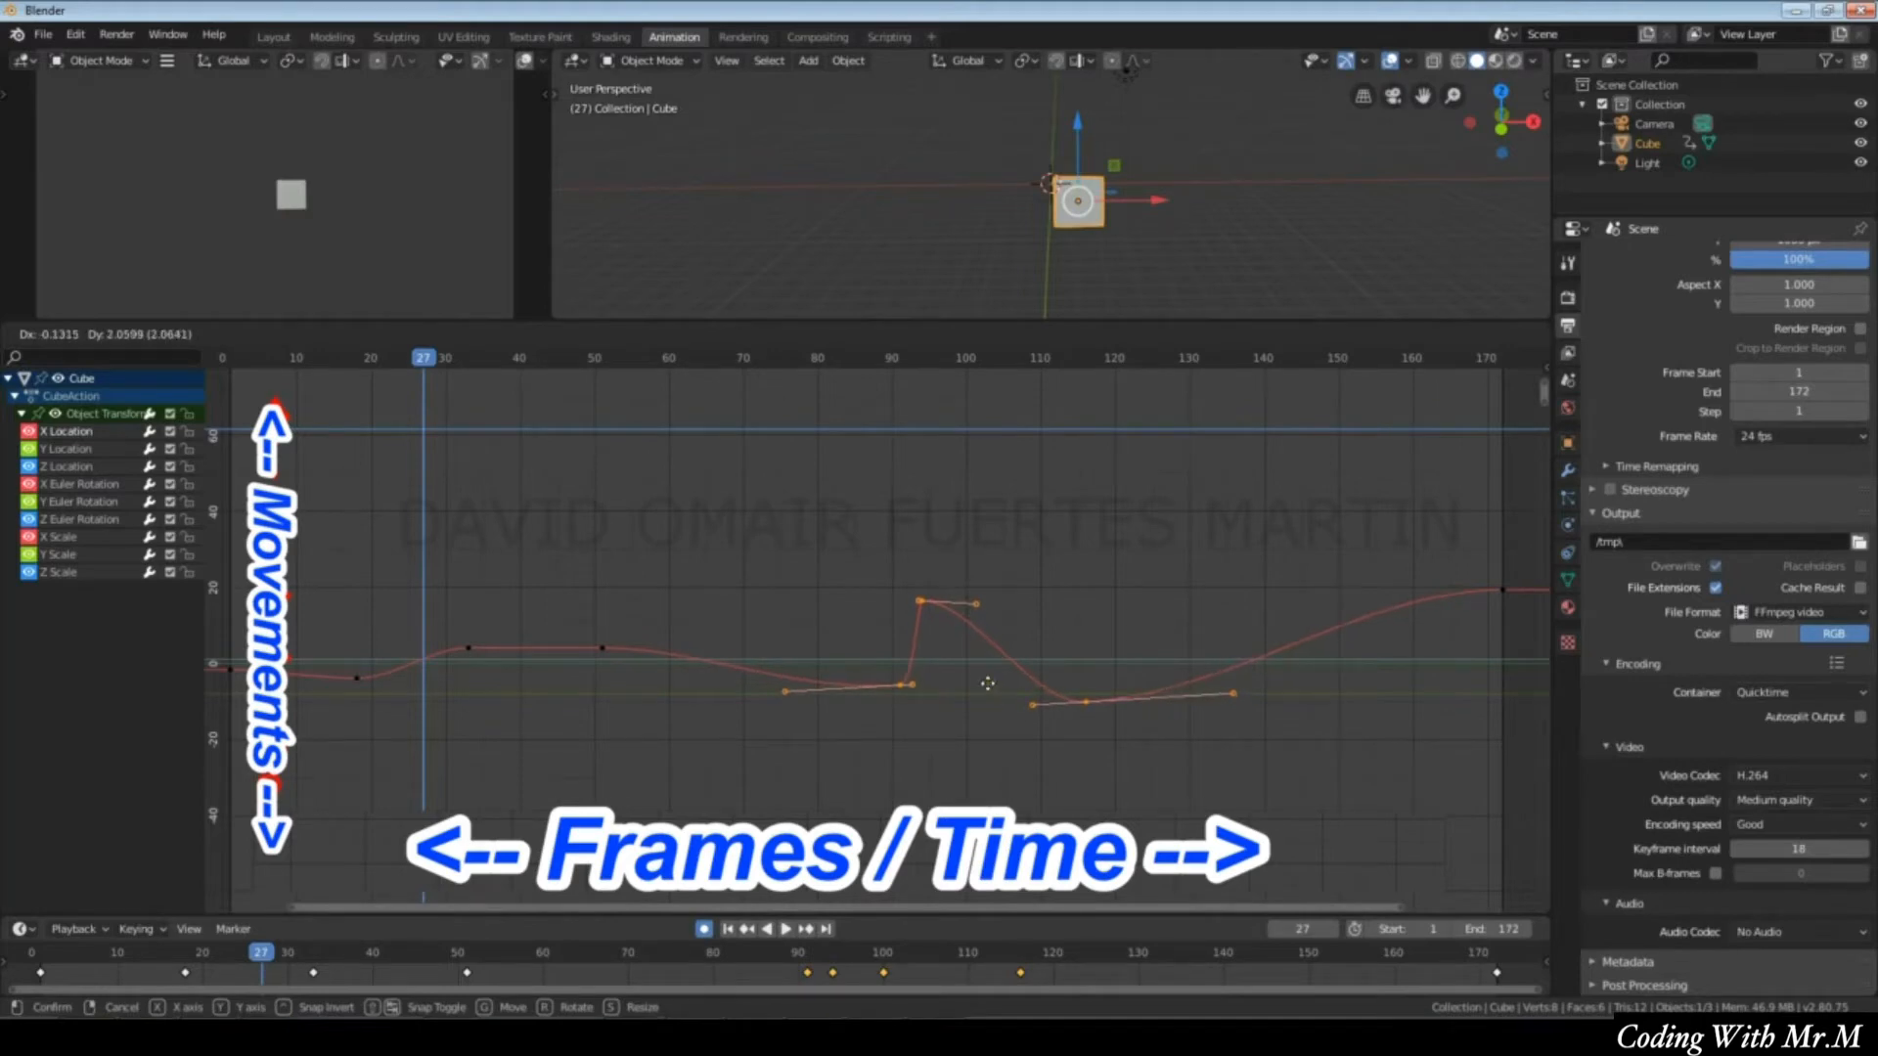
pyautogui.press('y')
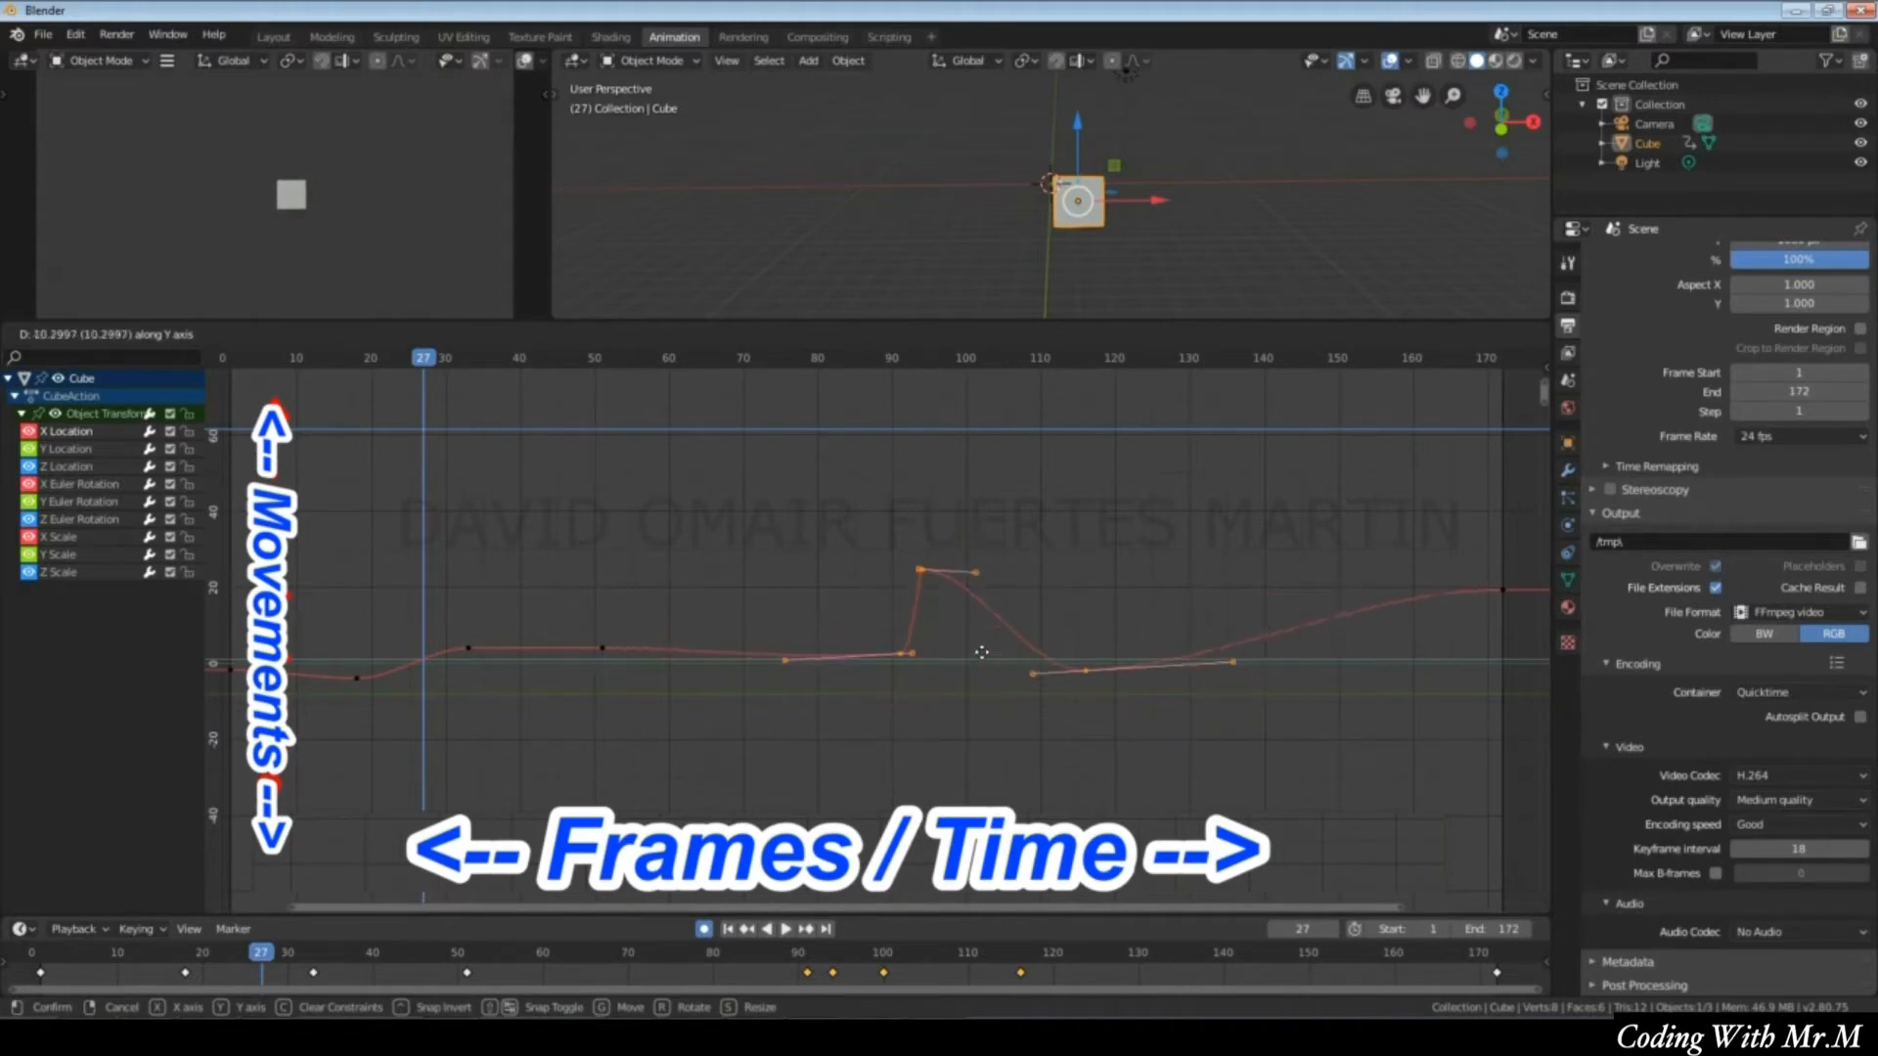
pyautogui.press('y')
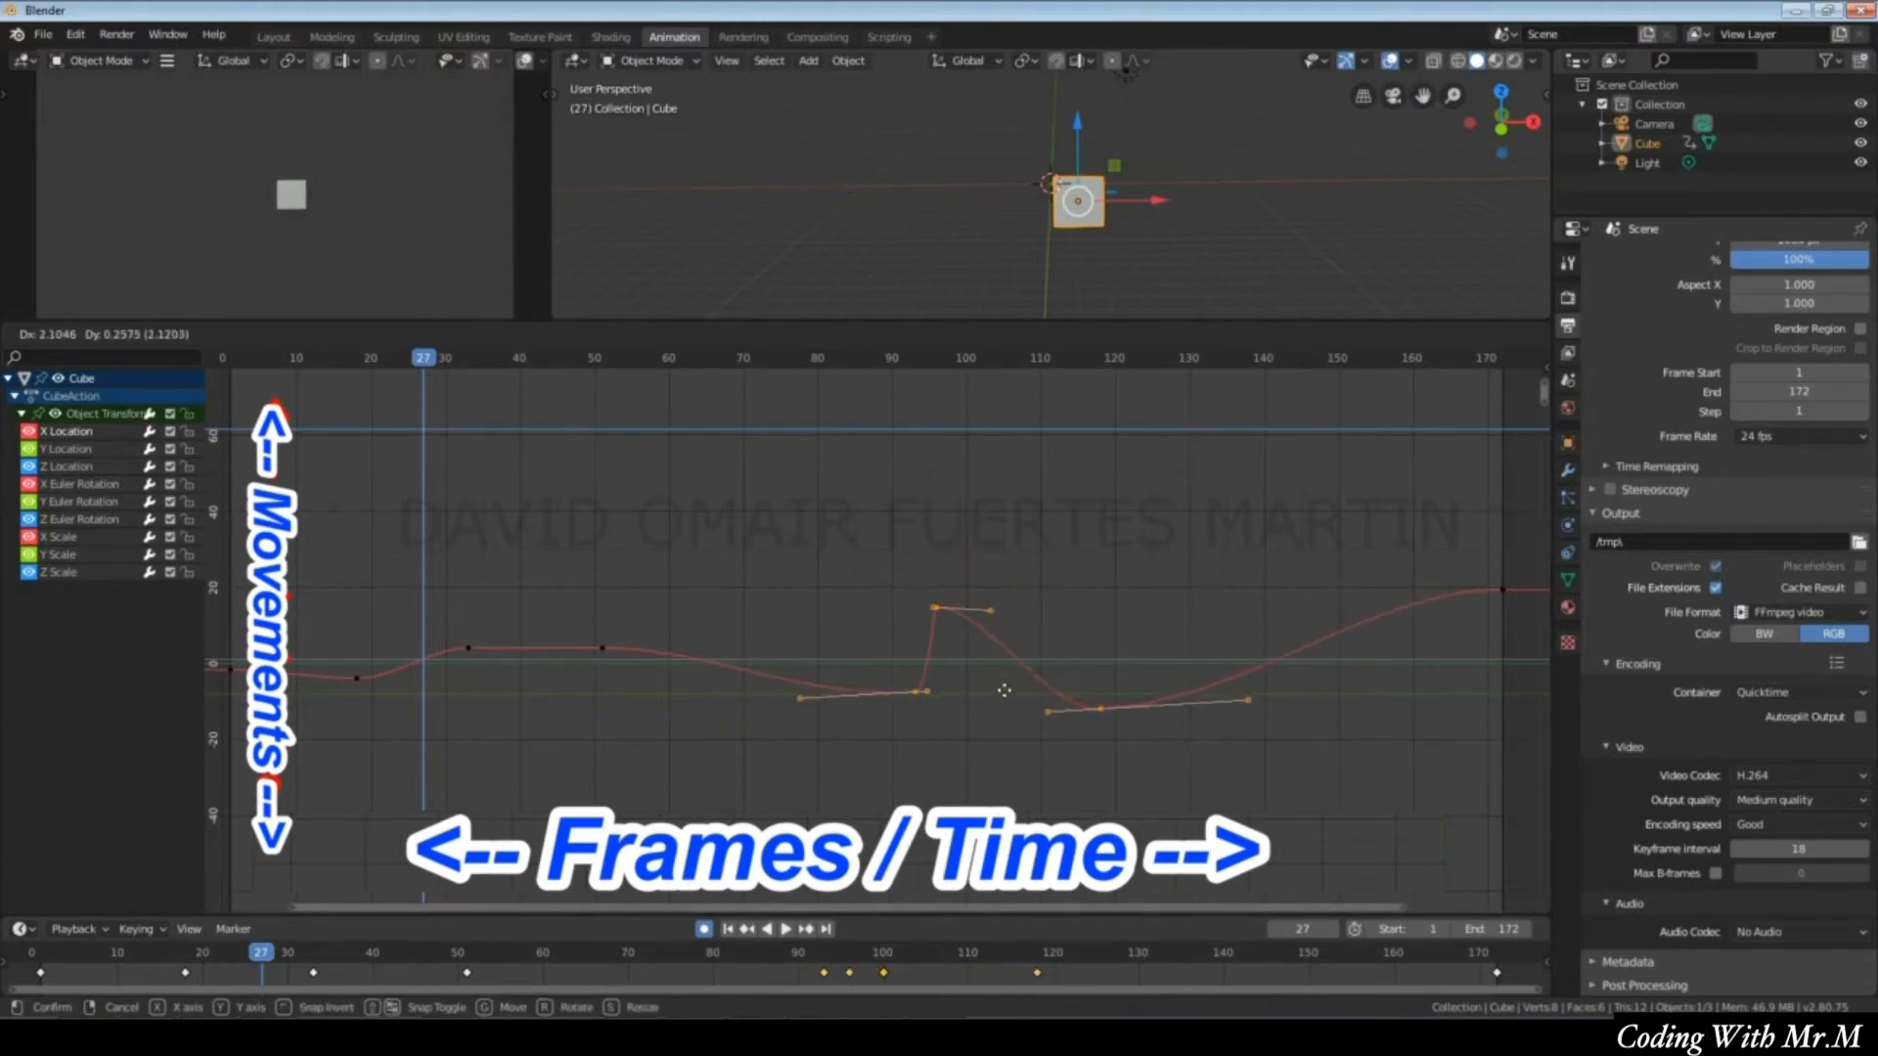
pyautogui.press('x')
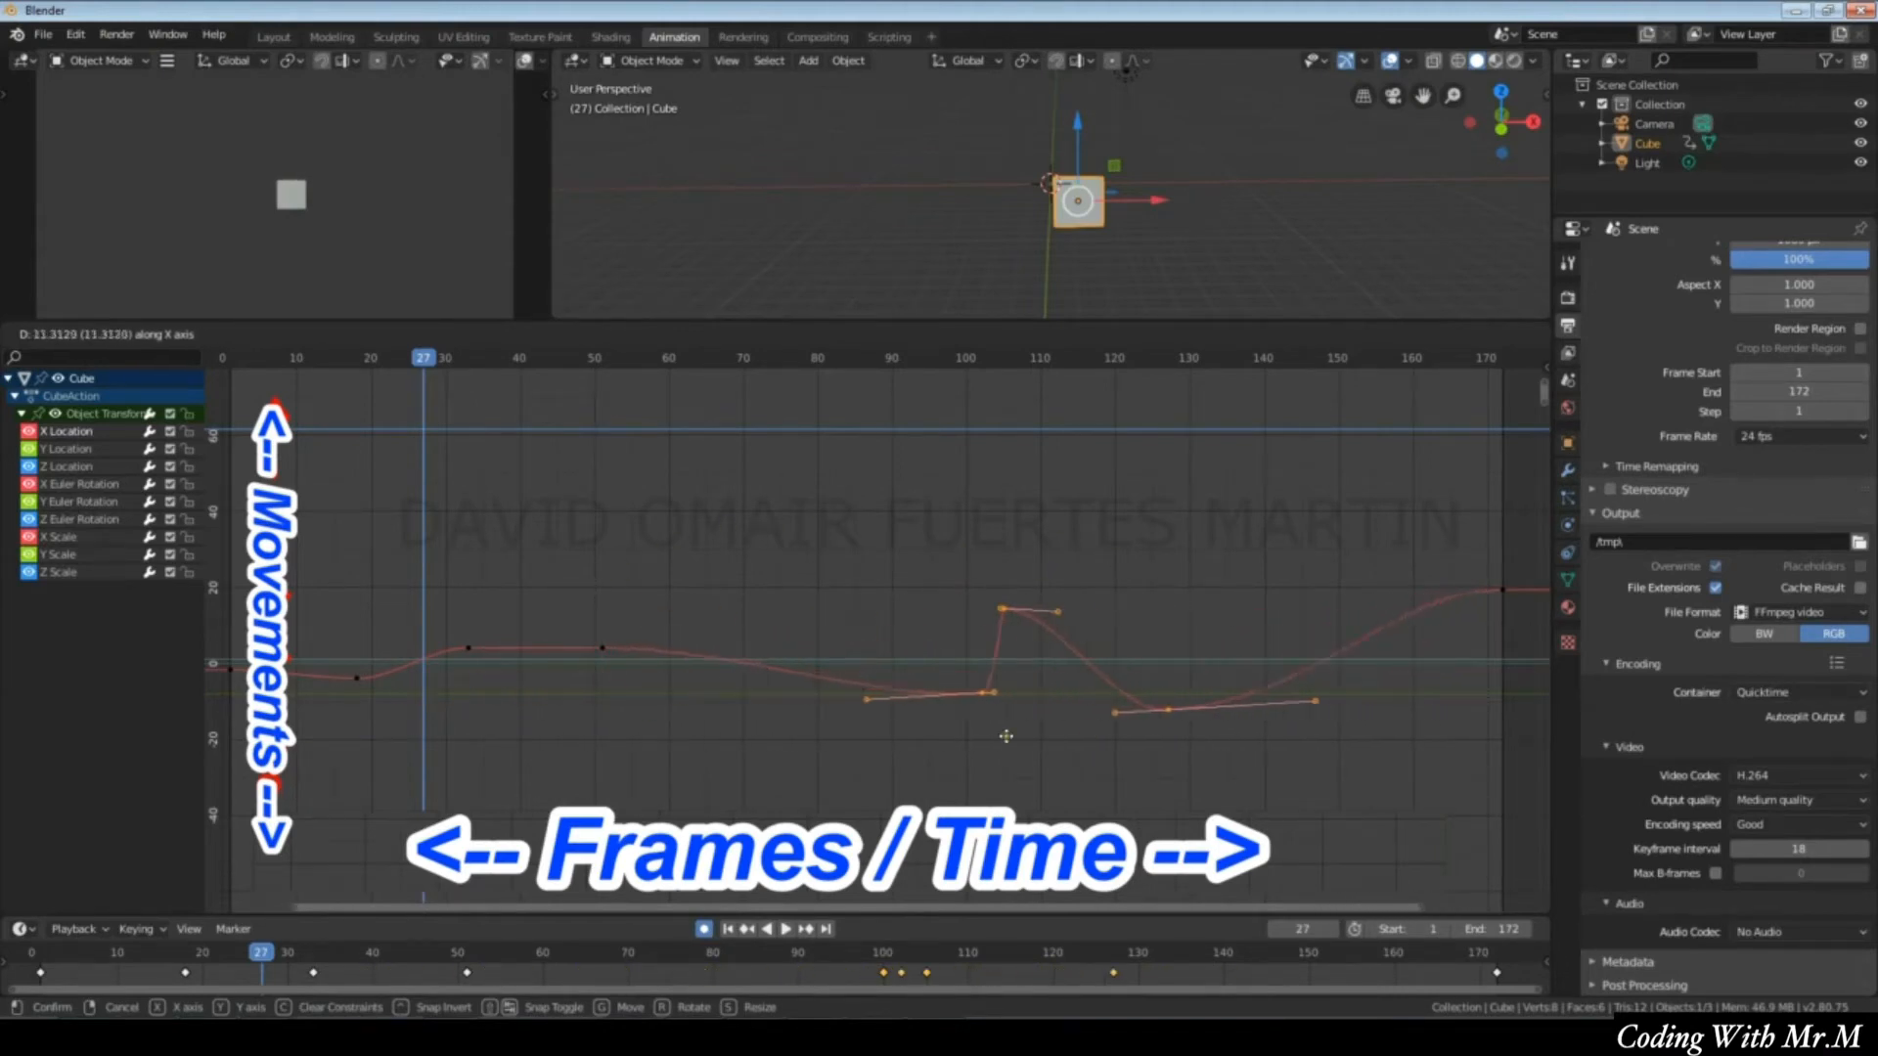
pyautogui.click(986, 680)
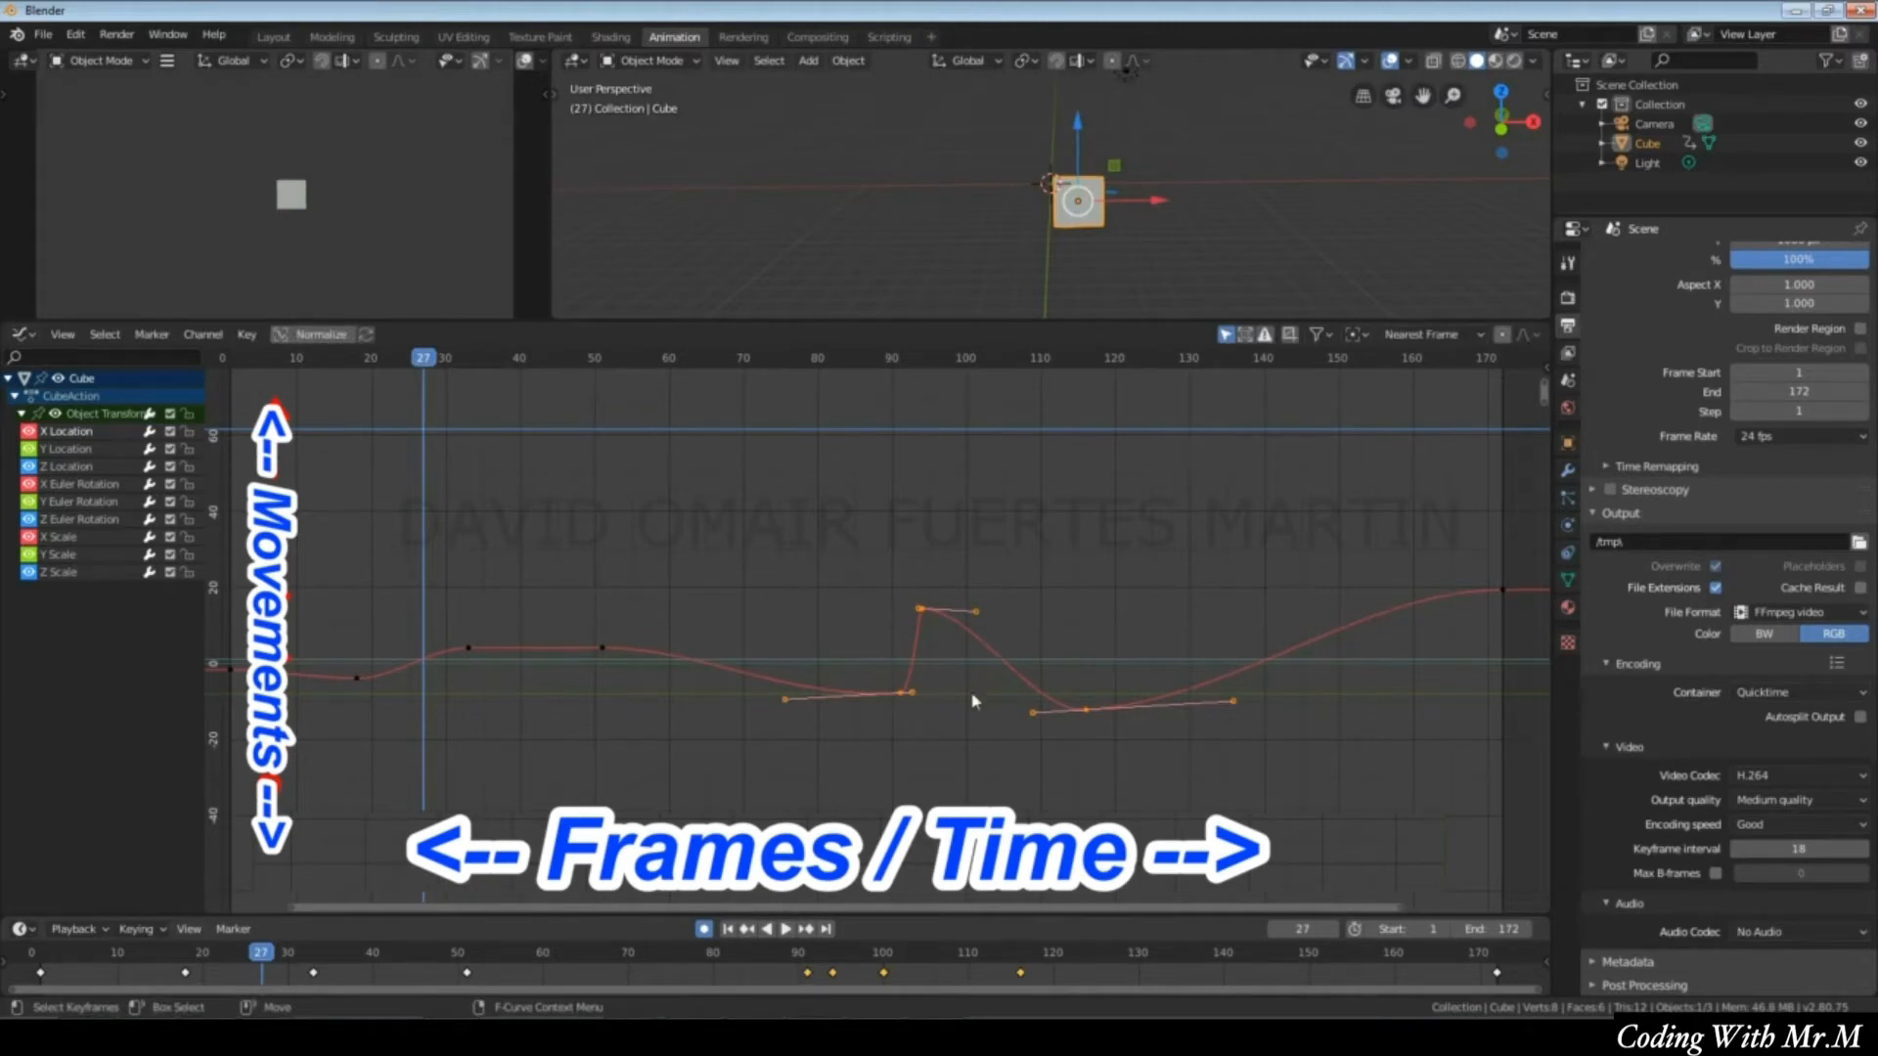
# Shift the three selected keyframes about 4 frames later, then reposition the peak keyframe at frame 100 and the trough keyframe at frame 119.
pyautogui.press('g')
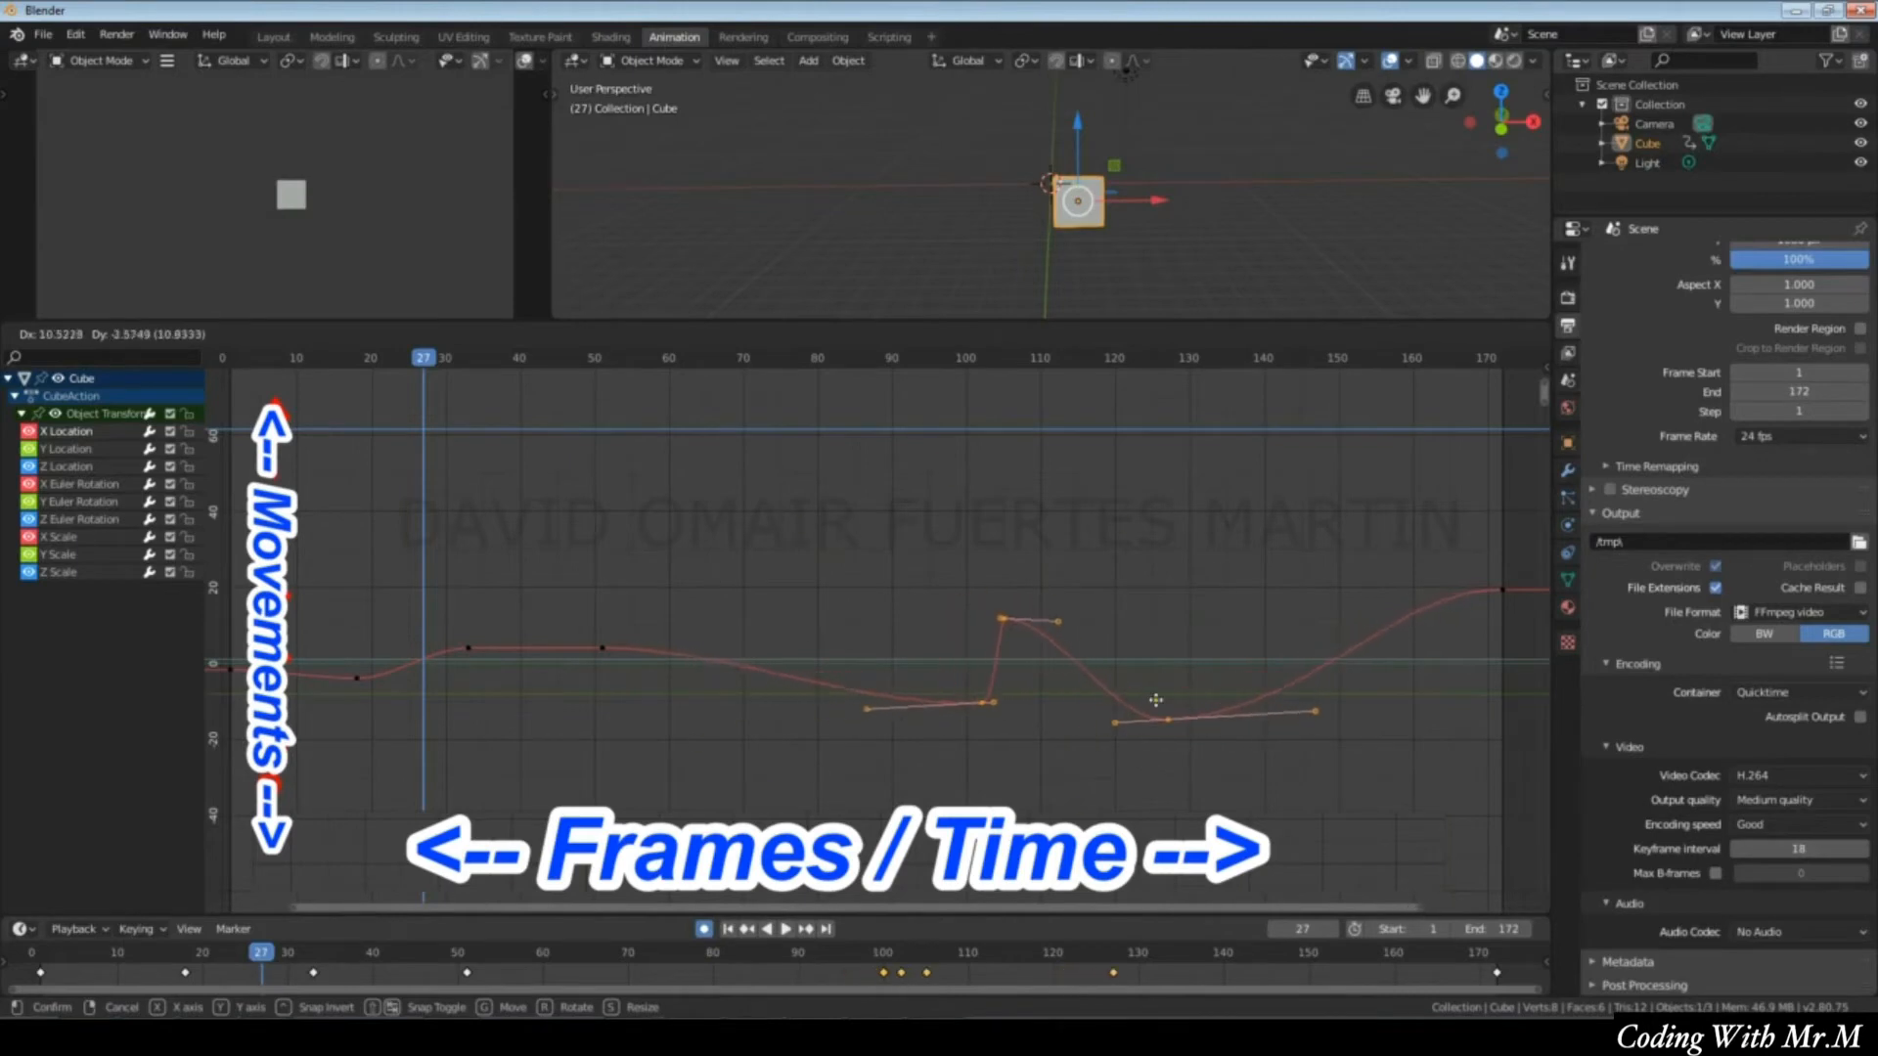
pyautogui.click(889, 711)
pyautogui.click(980, 764)
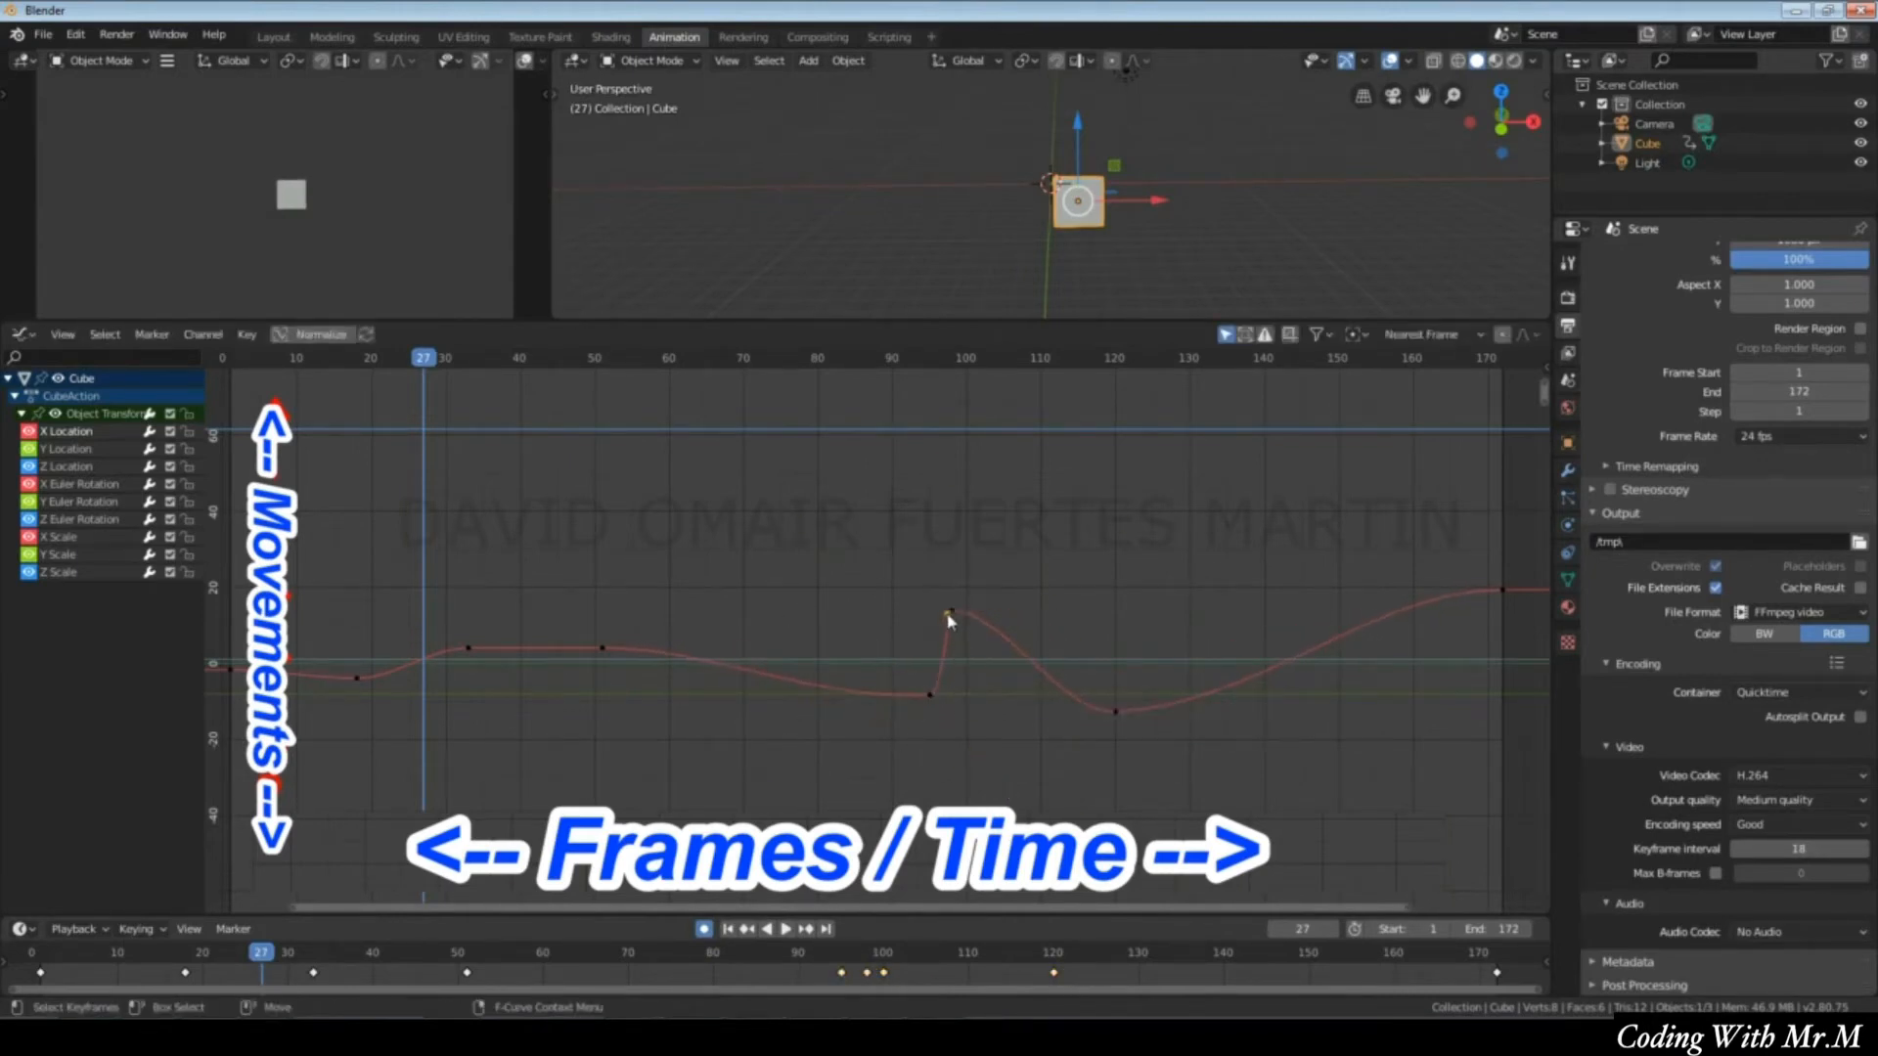
pyautogui.moveTo(949, 615); pyautogui.dragTo(990, 616)
pyautogui.moveTo(1121, 718)
pyautogui.mouseDown()
pyautogui.moveTo(1140, 754)
pyautogui.moveTo(1103, 743)
pyautogui.moveTo(1115, 722)
pyautogui.mouseUp()
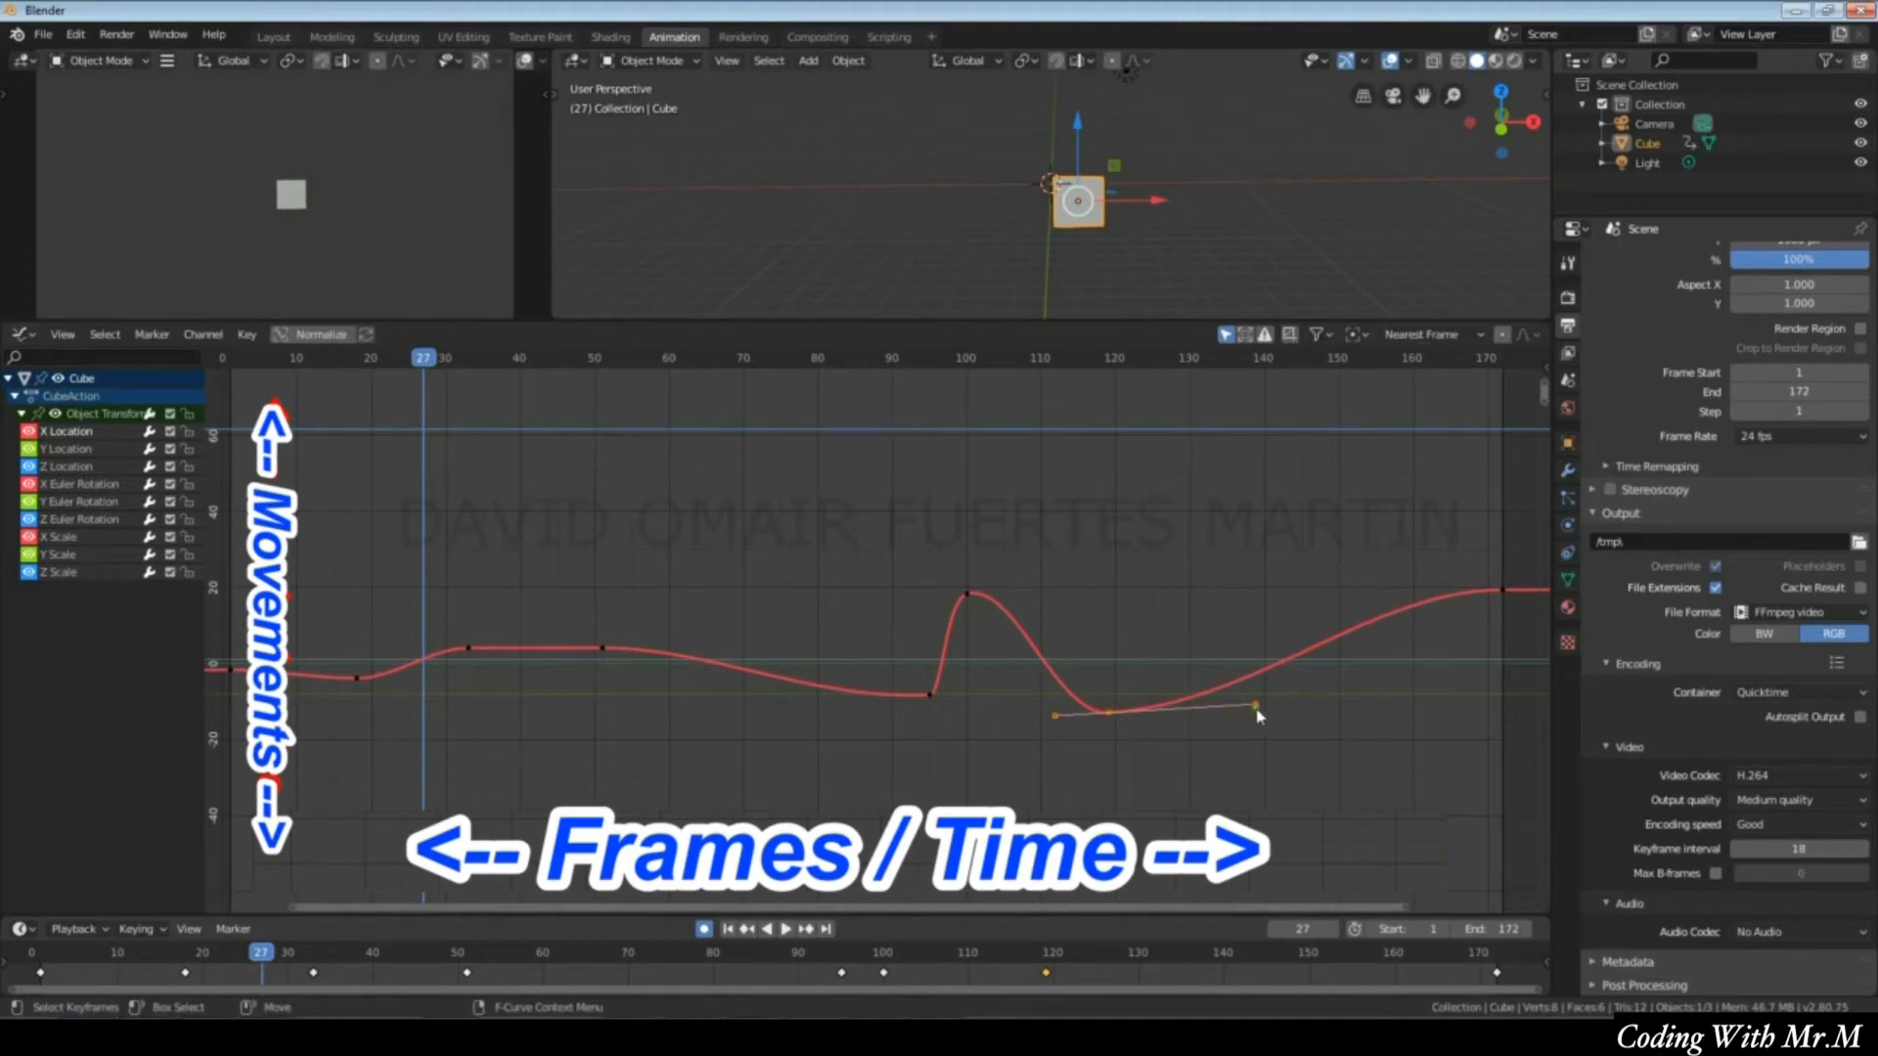
# Reshape the X Location curve by lengthening and tilting the handles of the keyframes at frames 100 and 119.
pyautogui.moveTo(1272, 723); pyautogui.dragTo(1216, 748)
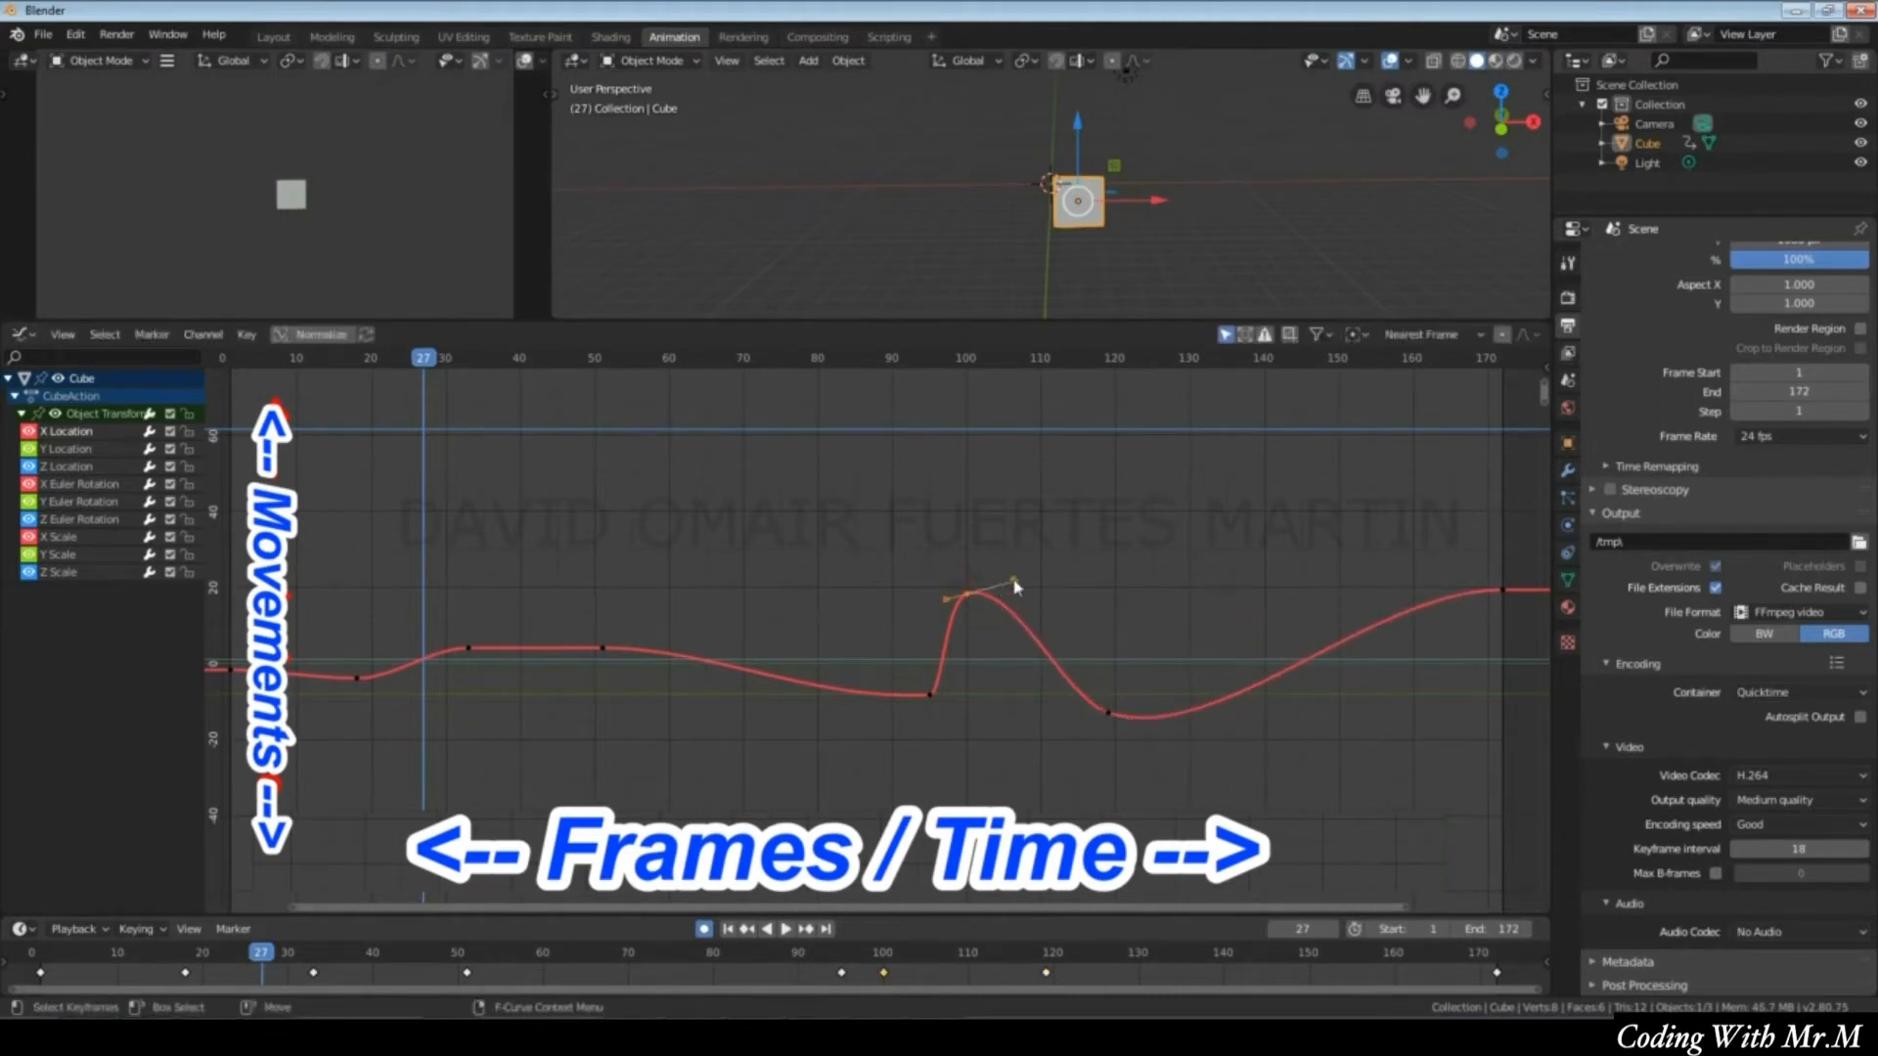
pyautogui.moveTo(1016, 585); pyautogui.dragTo(1132, 596)
pyautogui.moveTo(1067, 691); pyautogui.dragTo(1268, 806)
pyautogui.press('g')
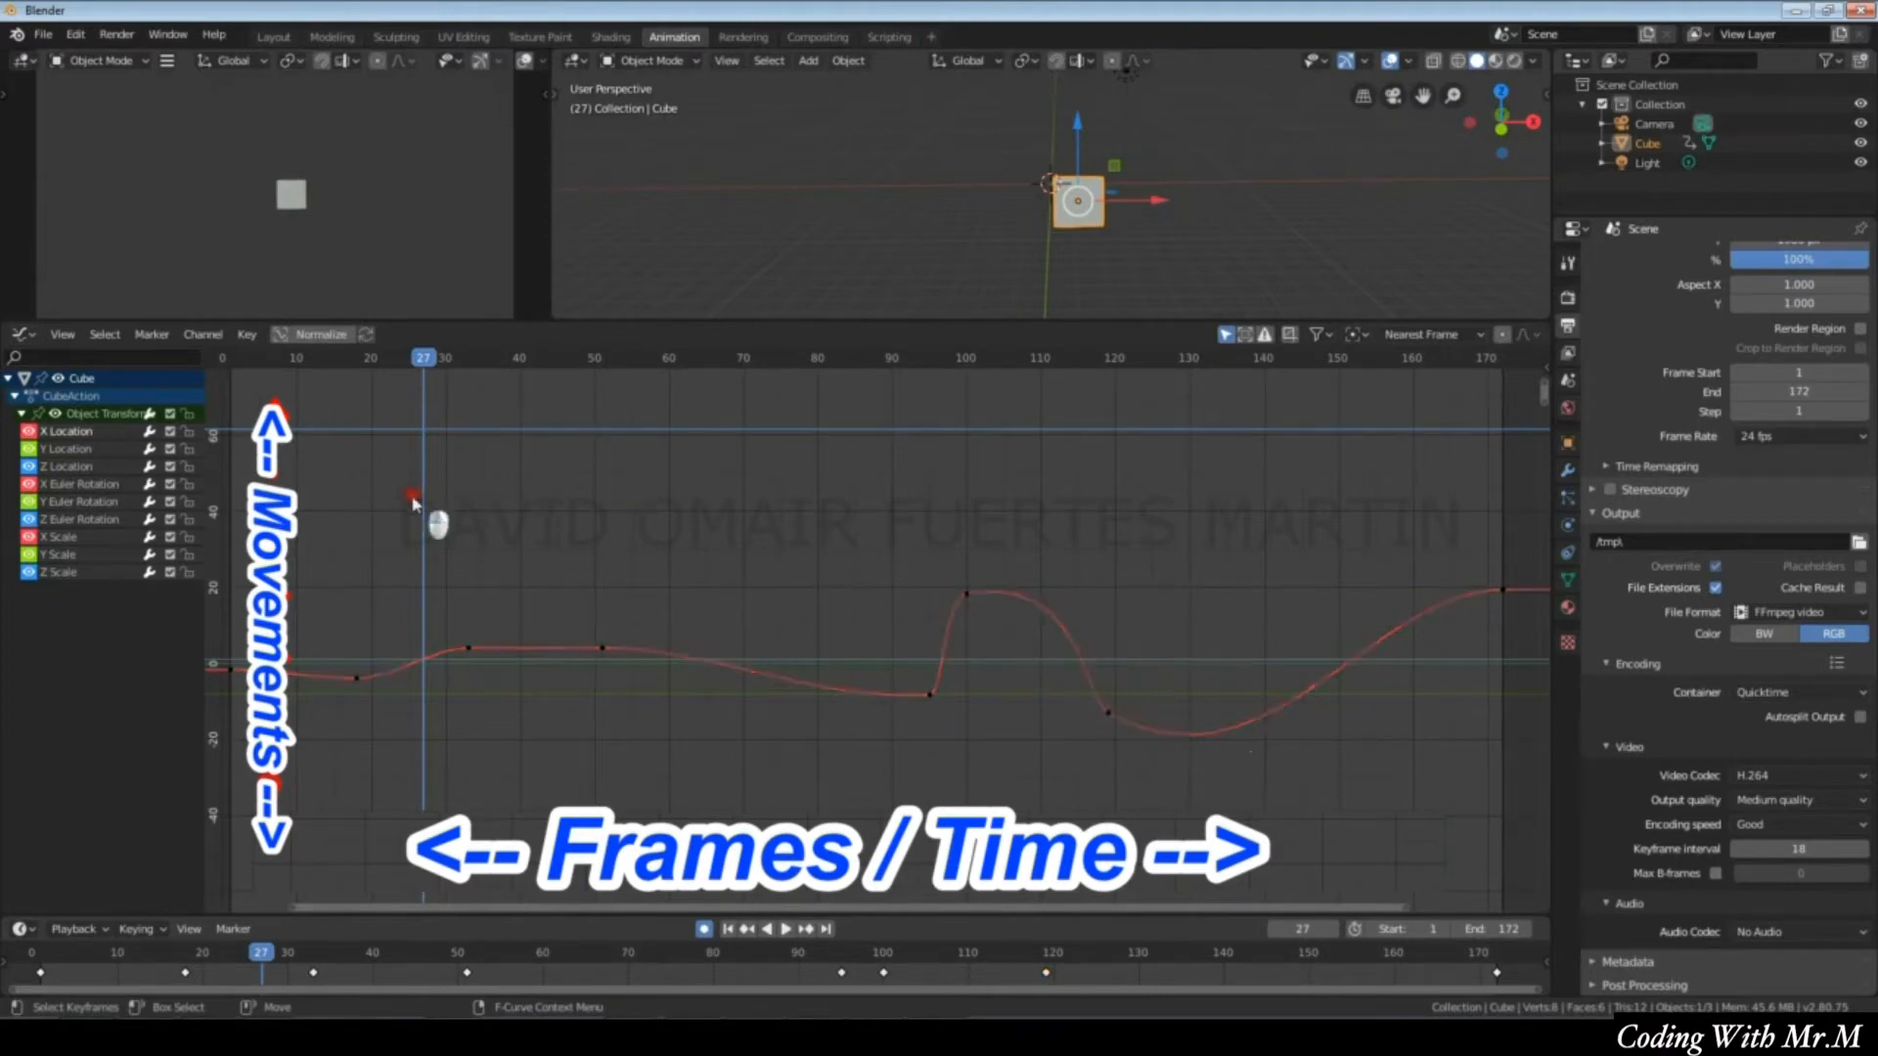
# Select the X Location keyframes from frame 33 to 119 and set their handle type to Free.
pyautogui.moveTo(411, 492); pyautogui.dragTo(1435, 810)
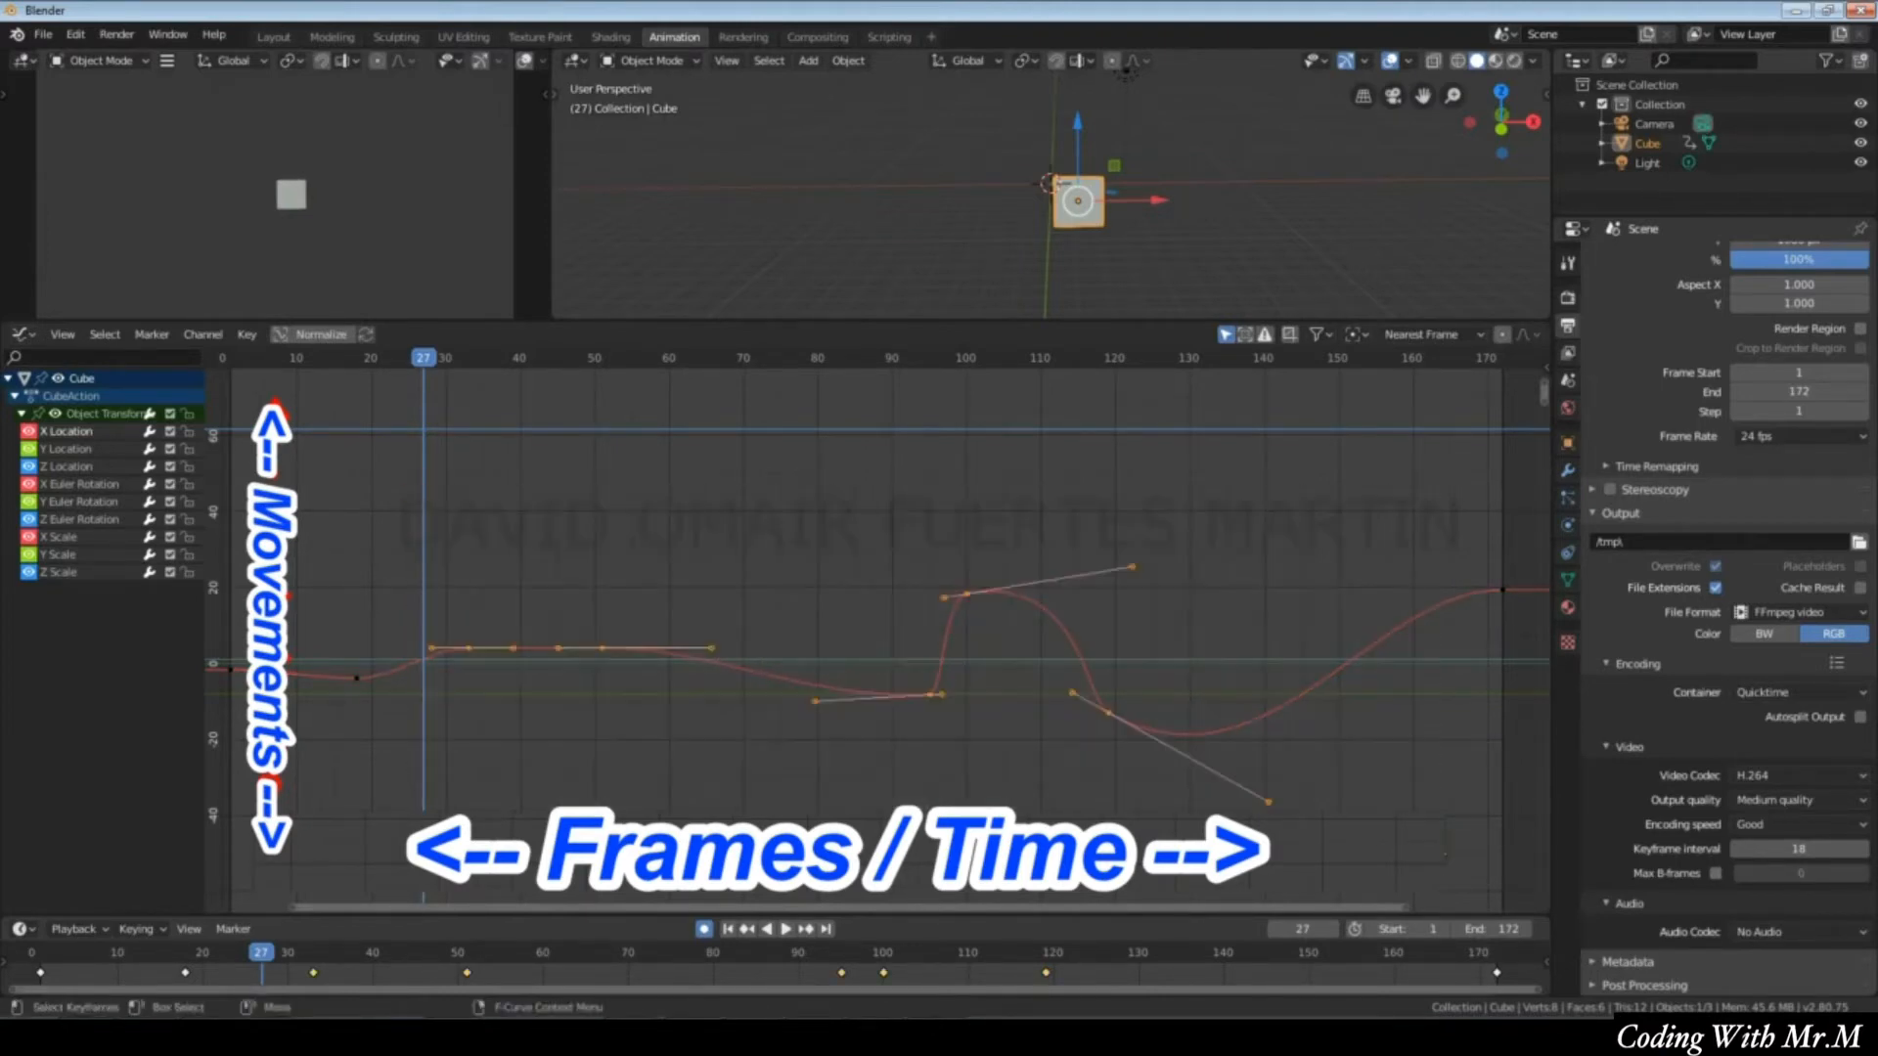
pyautogui.rightClick(919, 709)
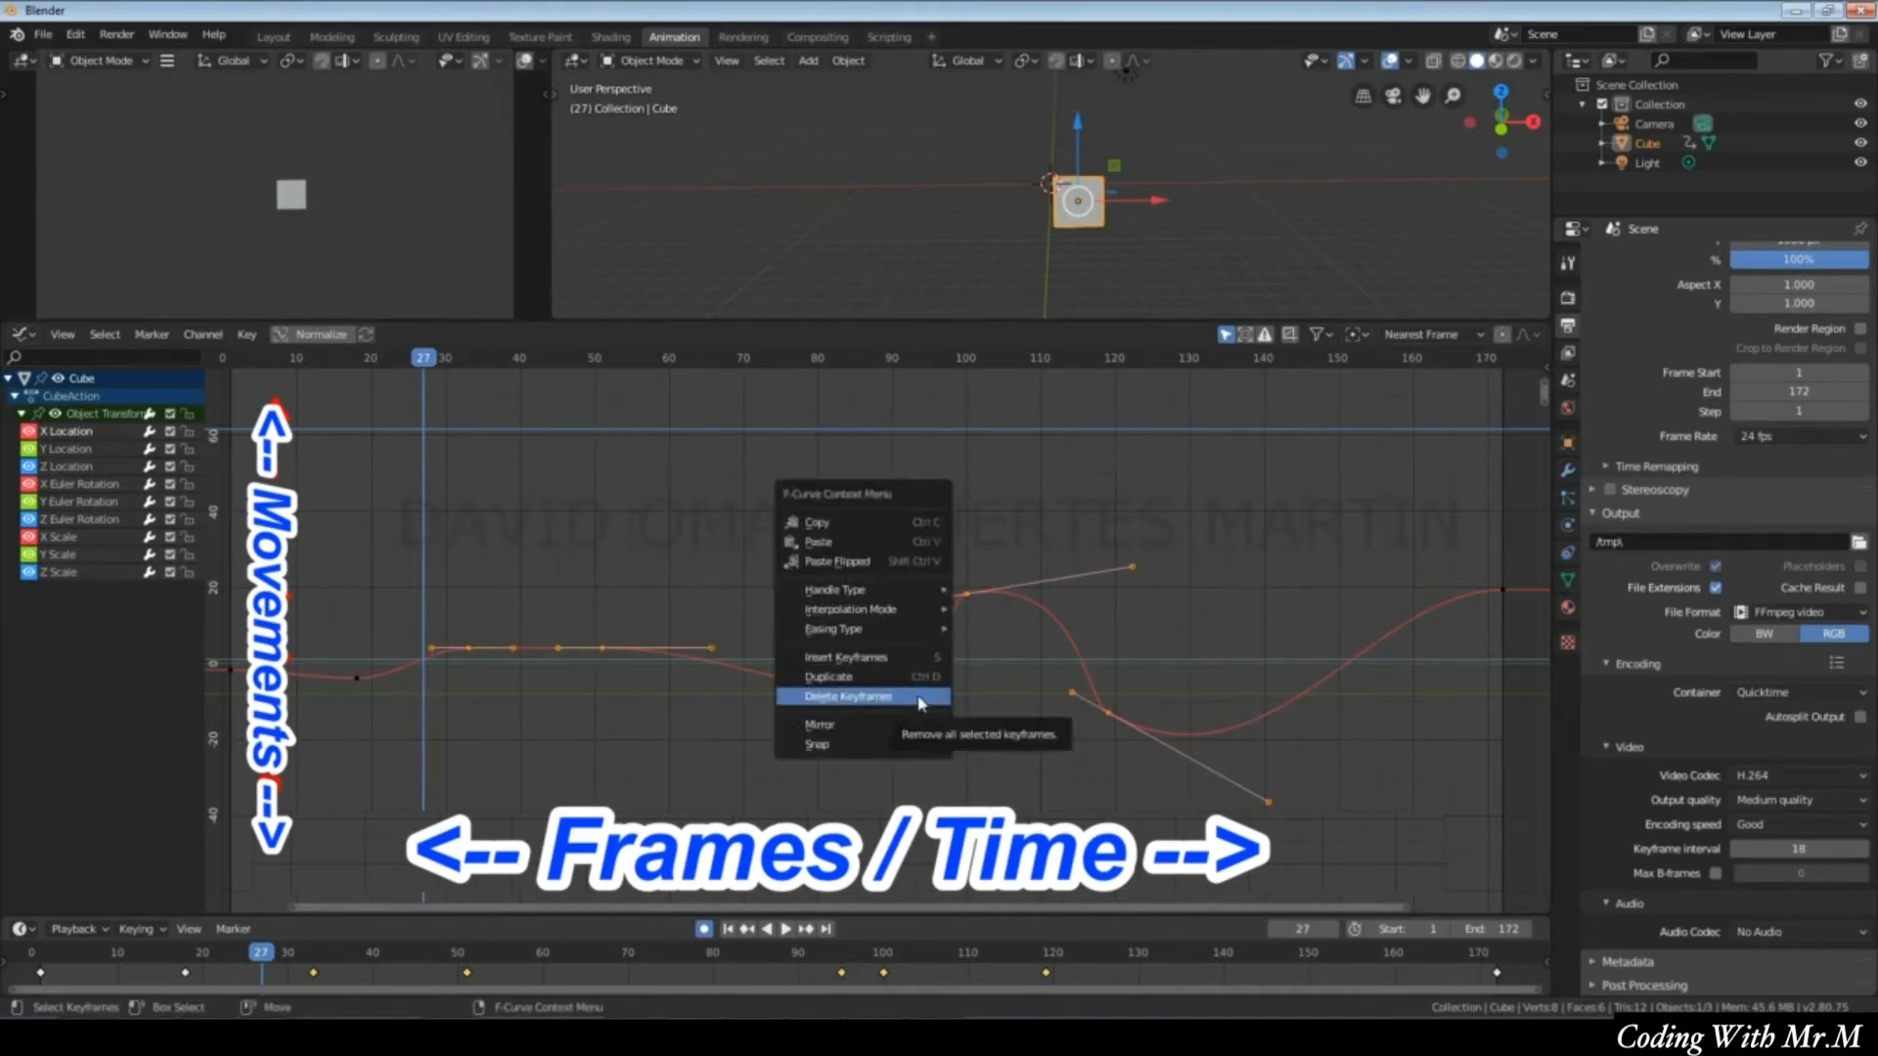
pyautogui.moveTo(879, 594)
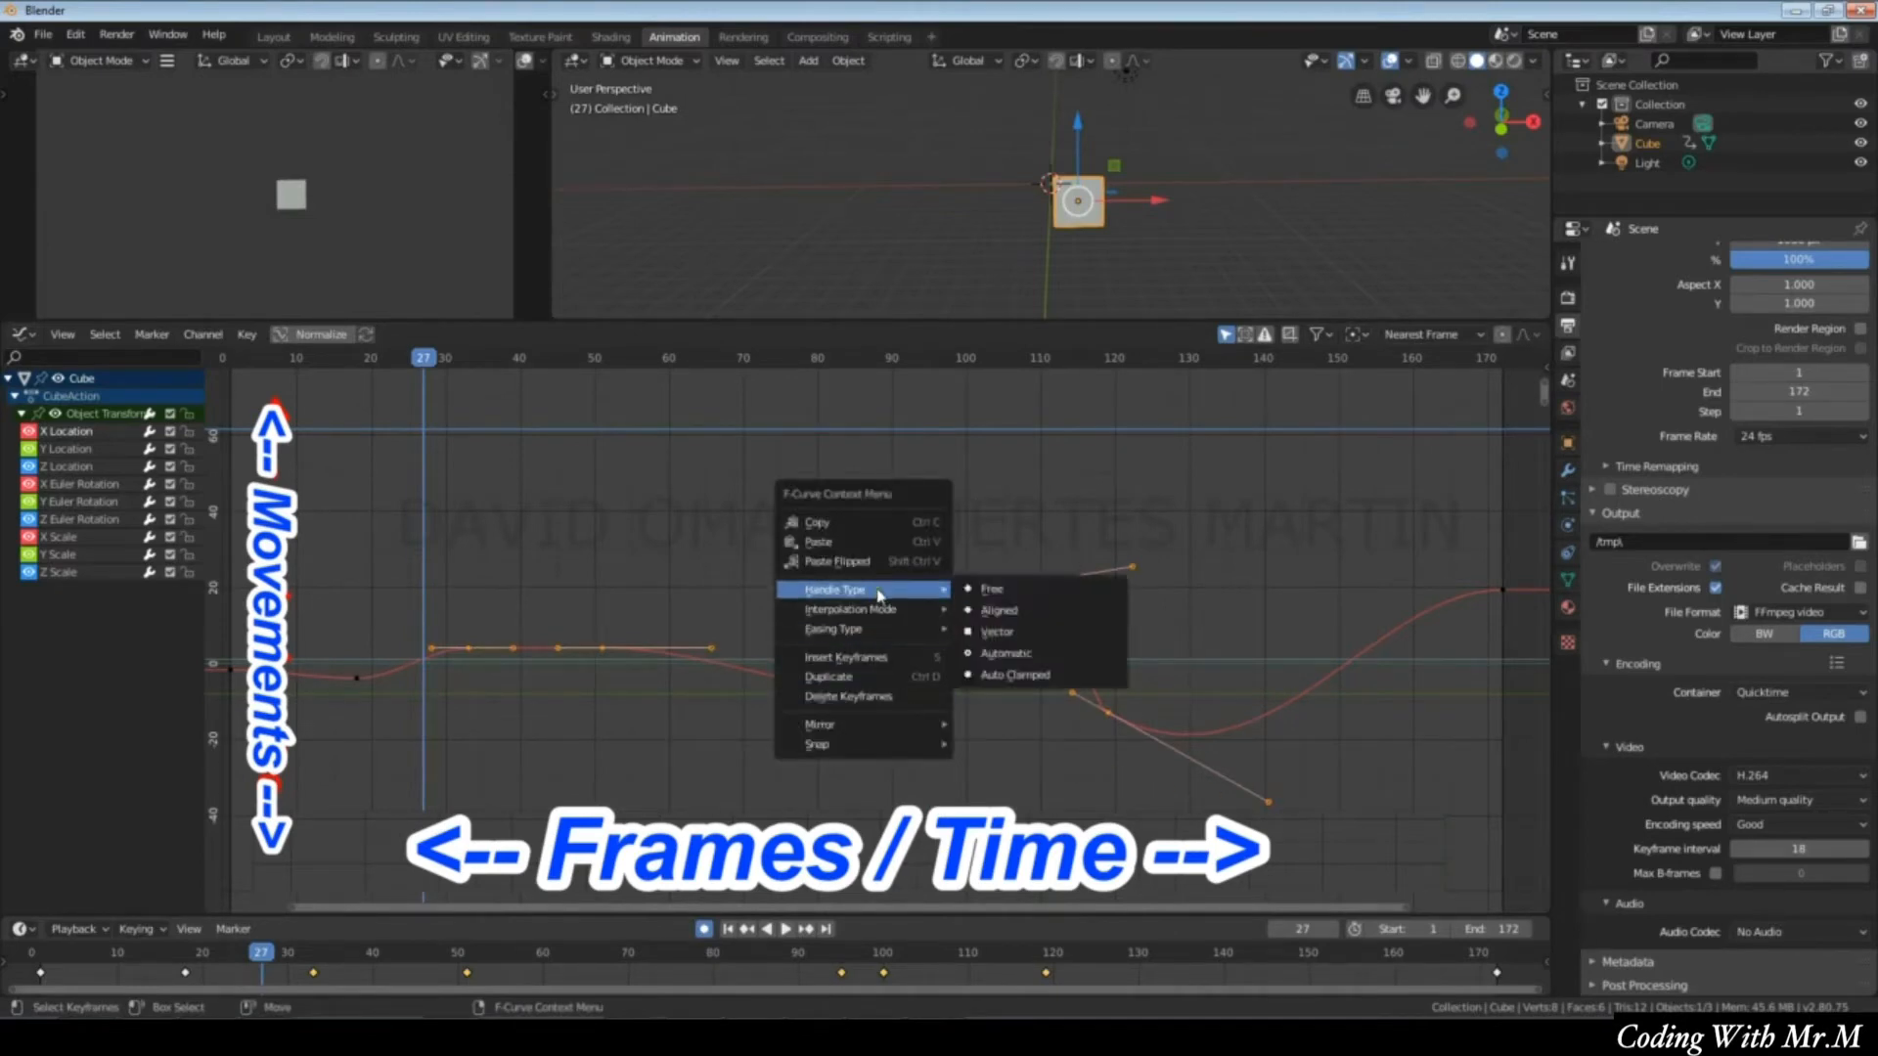
pyautogui.click(1074, 593)
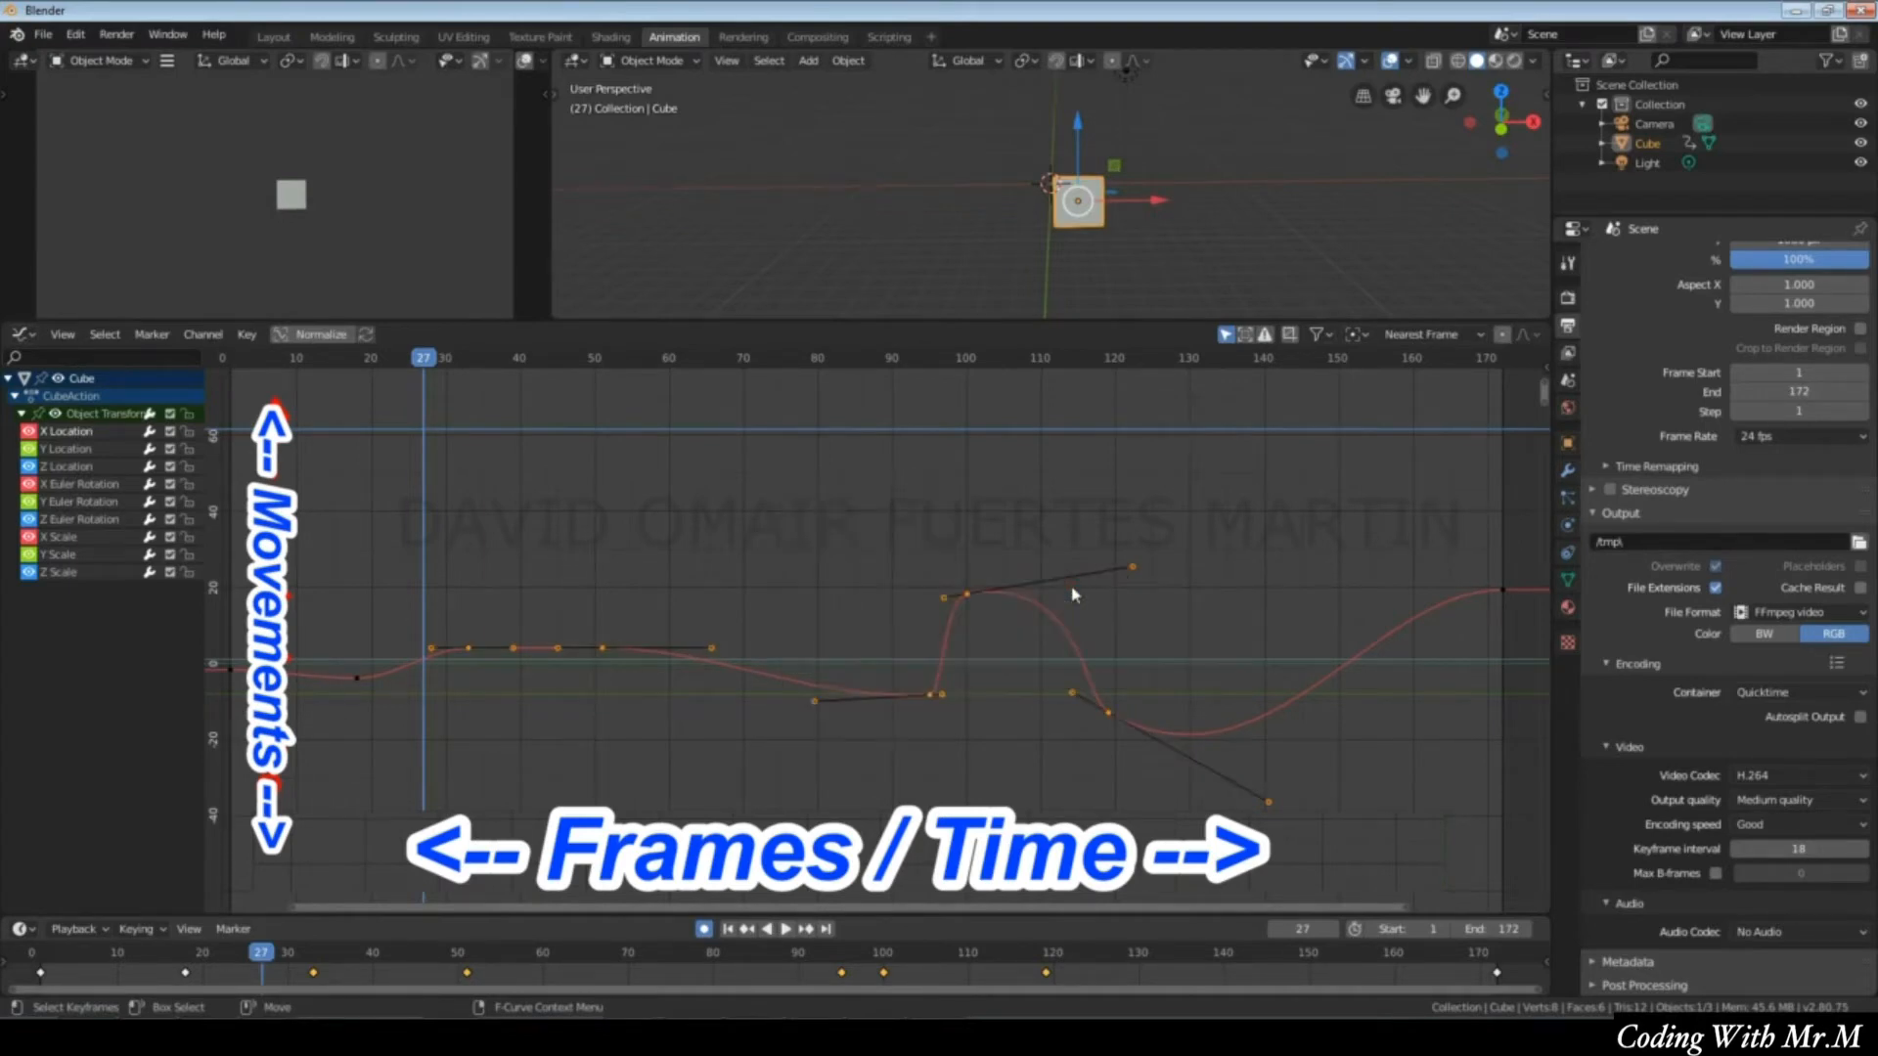
# Adjust the free handles of the frame 100 and frame 119 keyframes independently on each side.
pyautogui.moveTo(1135, 569); pyautogui.dragTo(1120, 605)
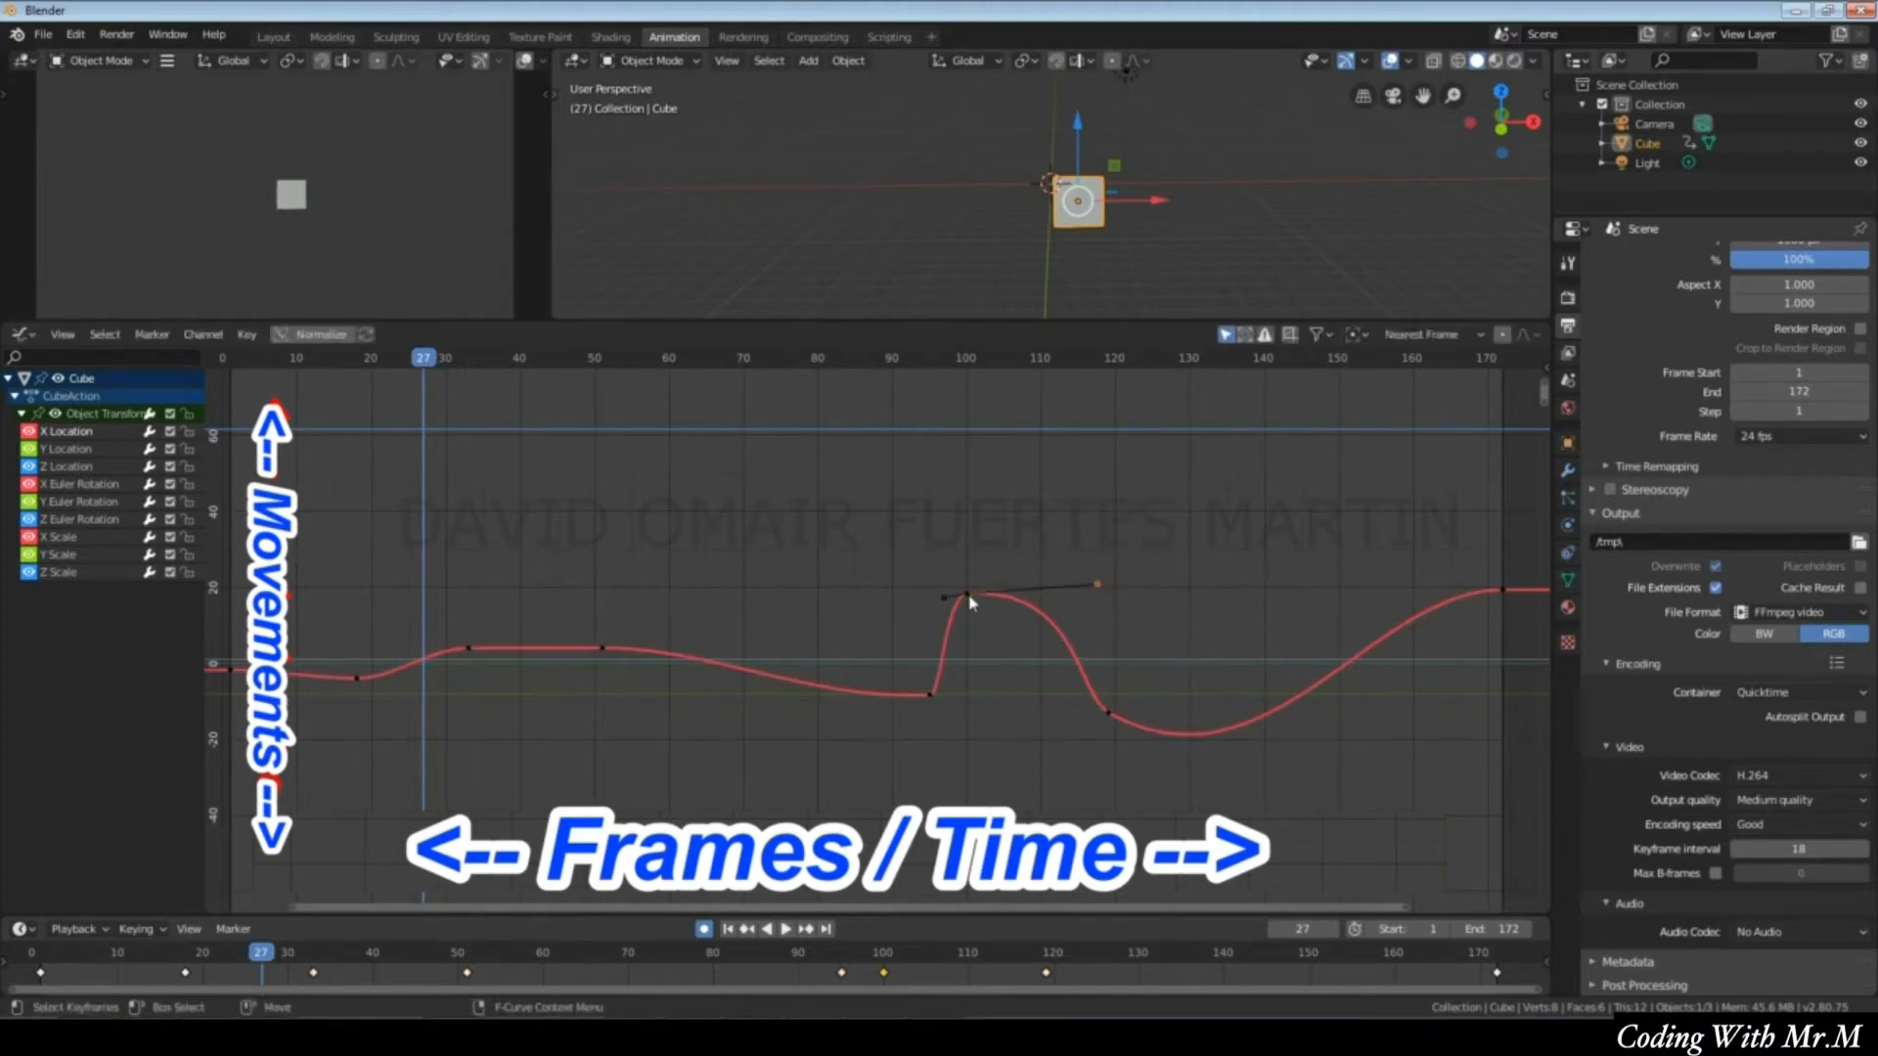
pyautogui.moveTo(948, 602); pyautogui.dragTo(877, 623)
pyautogui.click(1108, 713)
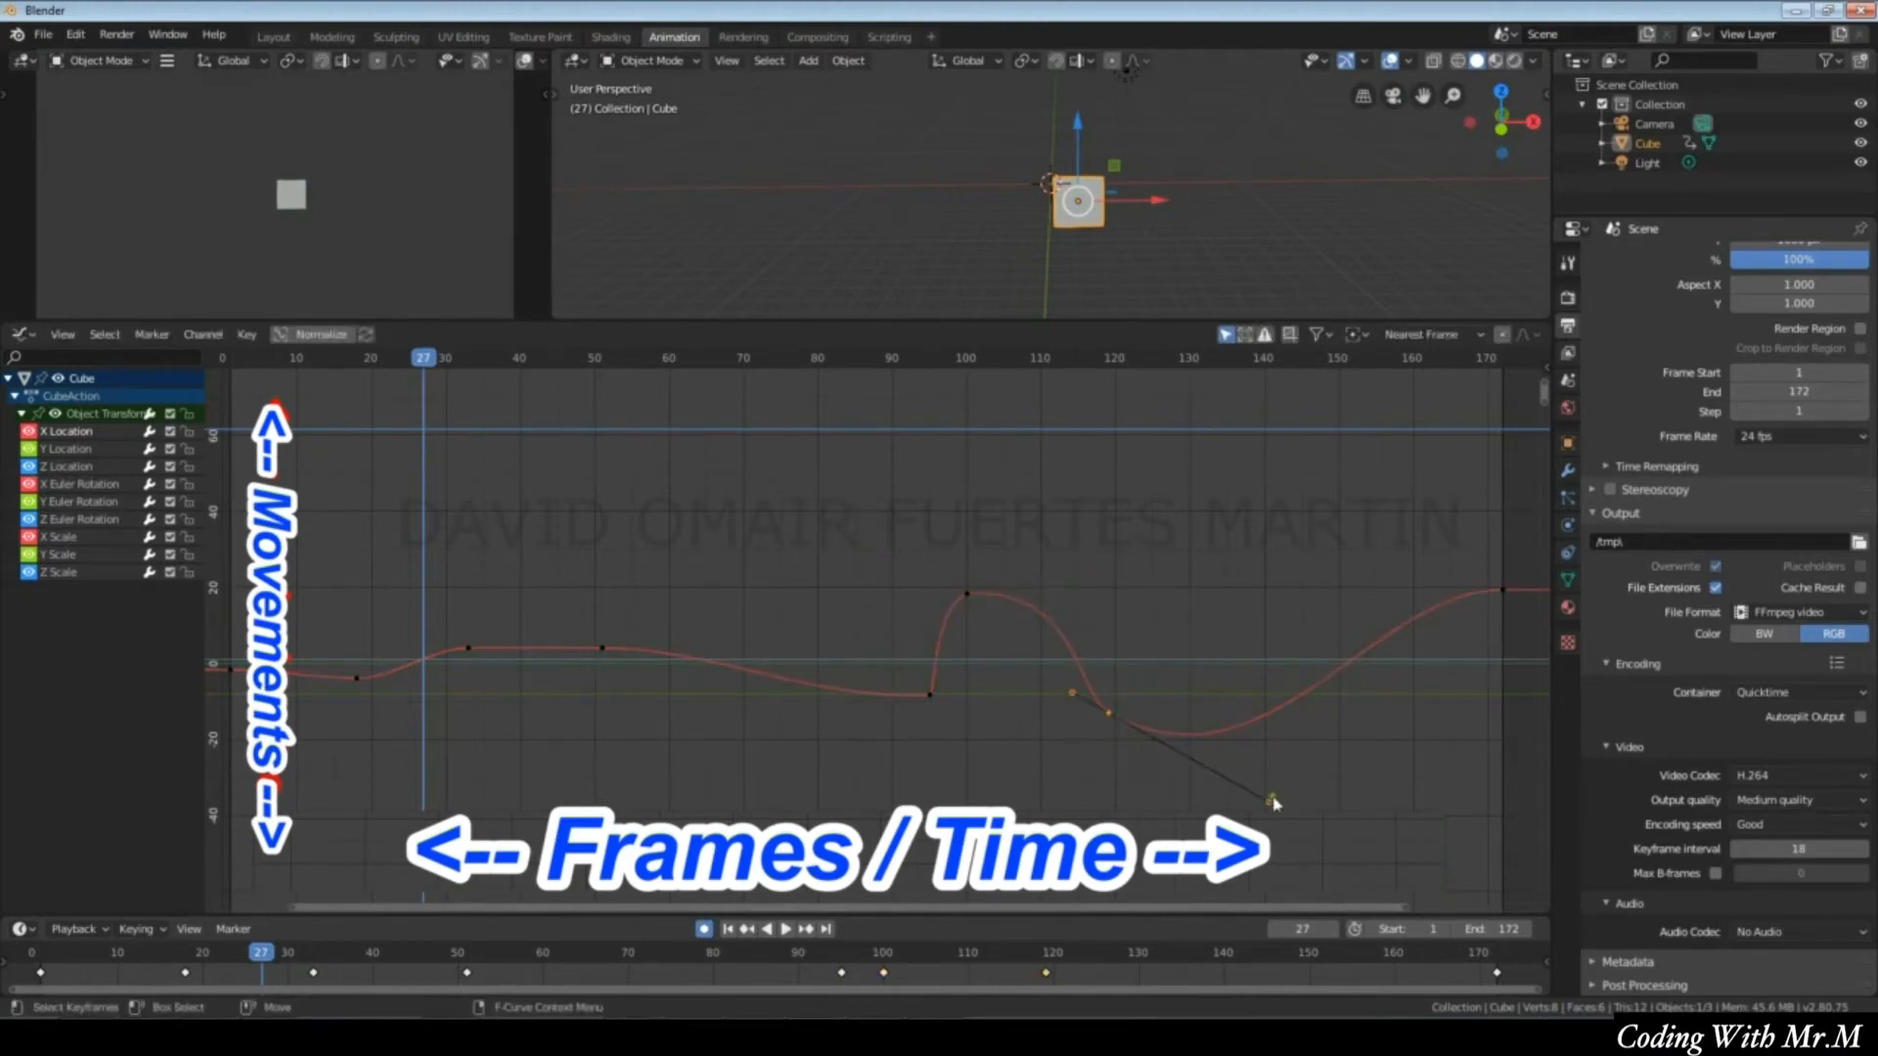
pyautogui.moveTo(1273, 802); pyautogui.dragTo(1229, 720)
# Set the handle type of the keyframes from frame 18 to 172 to Aligned and tilt the handles at frames 100 and 119 more steeply.
pyautogui.moveTo(316, 463); pyautogui.dragTo(1535, 880)
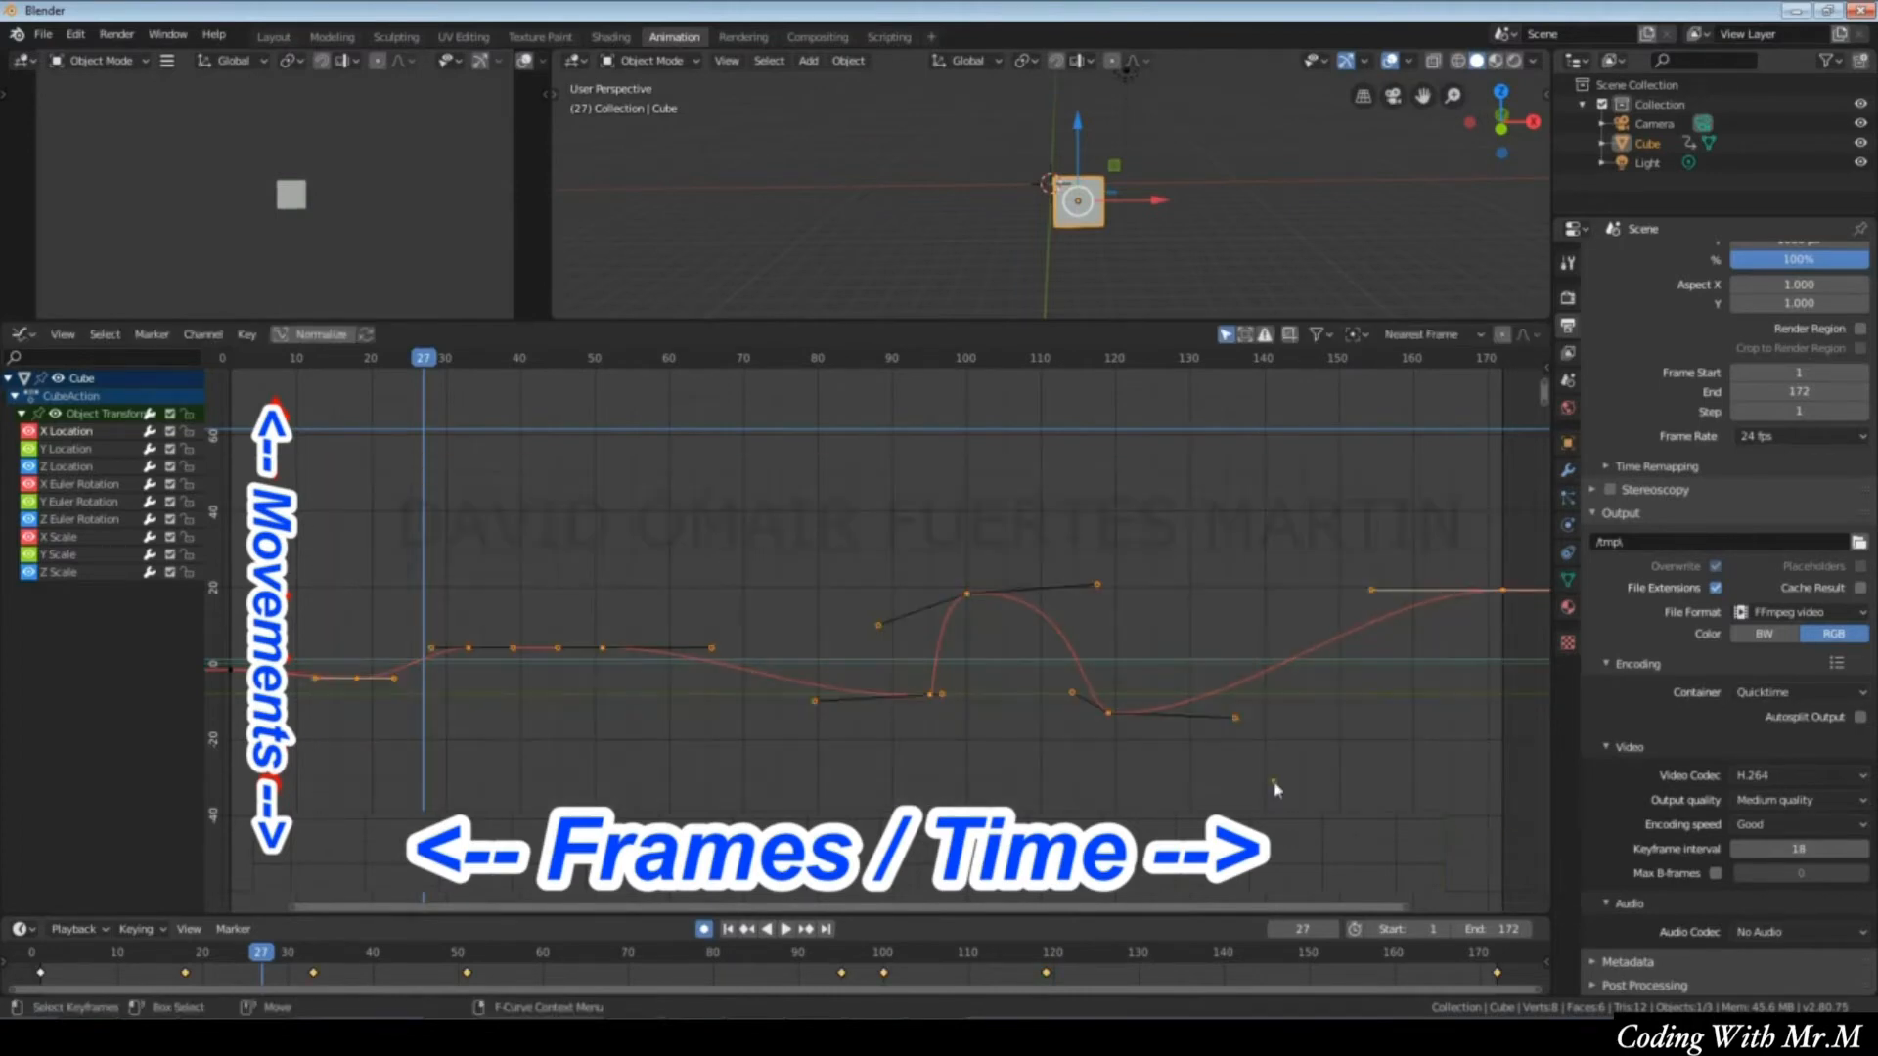
pyautogui.rightClick(949, 691)
pyautogui.moveTo(951, 691)
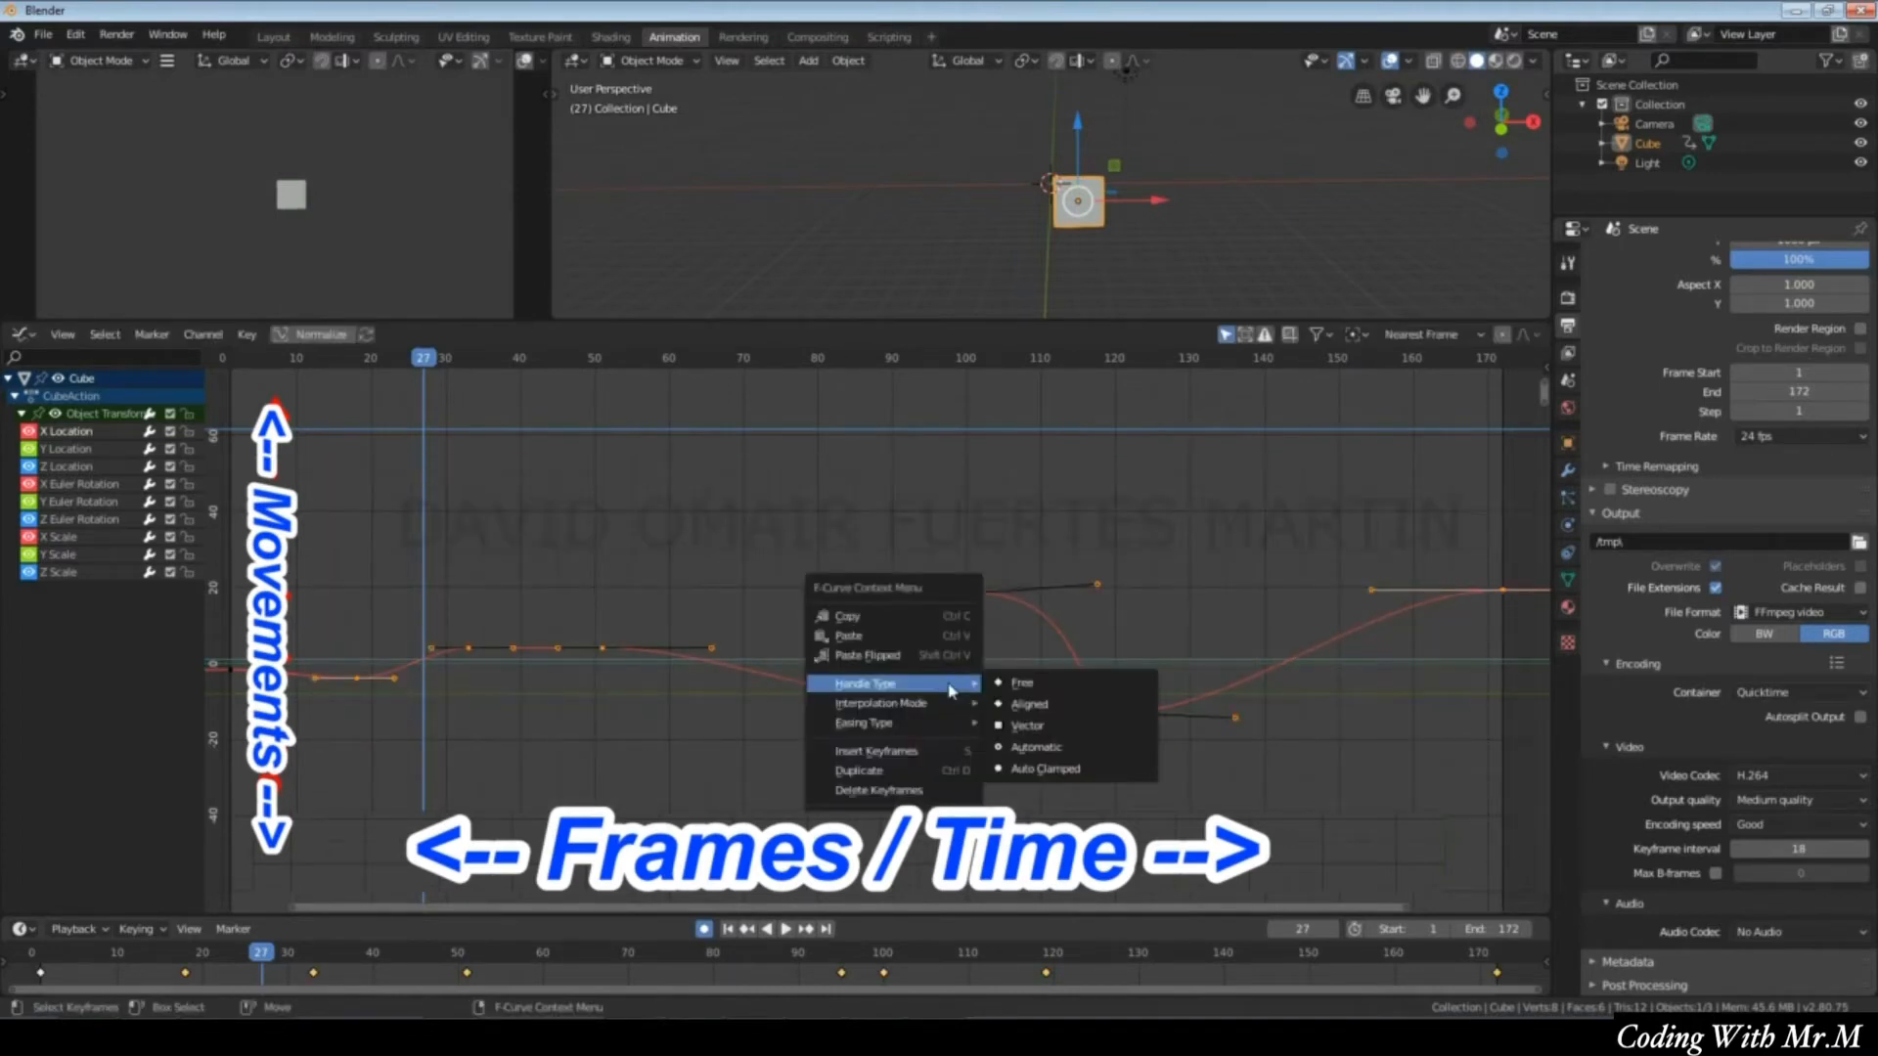
pyautogui.click(1095, 714)
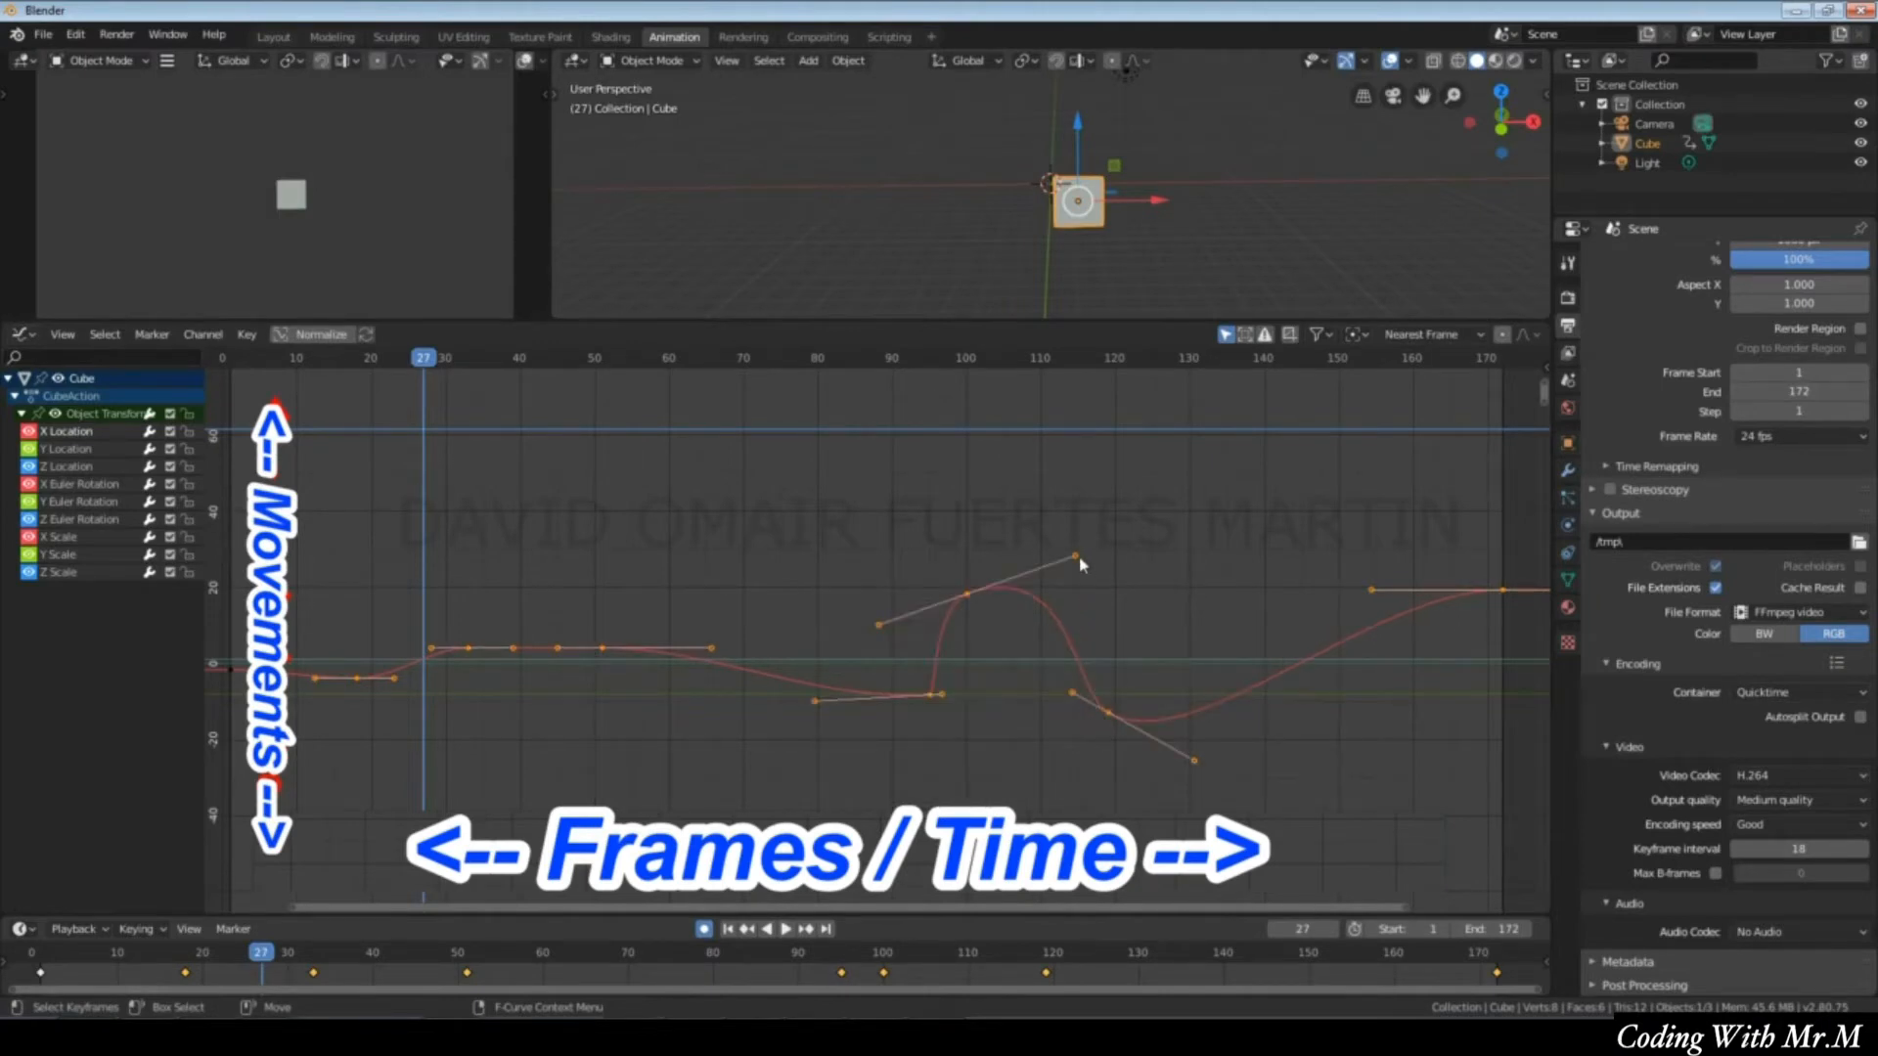
pyautogui.moveTo(1078, 558)
pyautogui.mouseDown()
pyautogui.moveTo(1058, 477)
pyautogui.moveTo(1056, 528)
pyautogui.mouseUp()
pyautogui.moveTo(1080, 677); pyautogui.dragTo(1152, 778)
# Select the X Location keyframes from frame 18 to 172 and set their handle type to Vector.
pyautogui.moveTo(335, 500); pyautogui.dragTo(1500, 873)
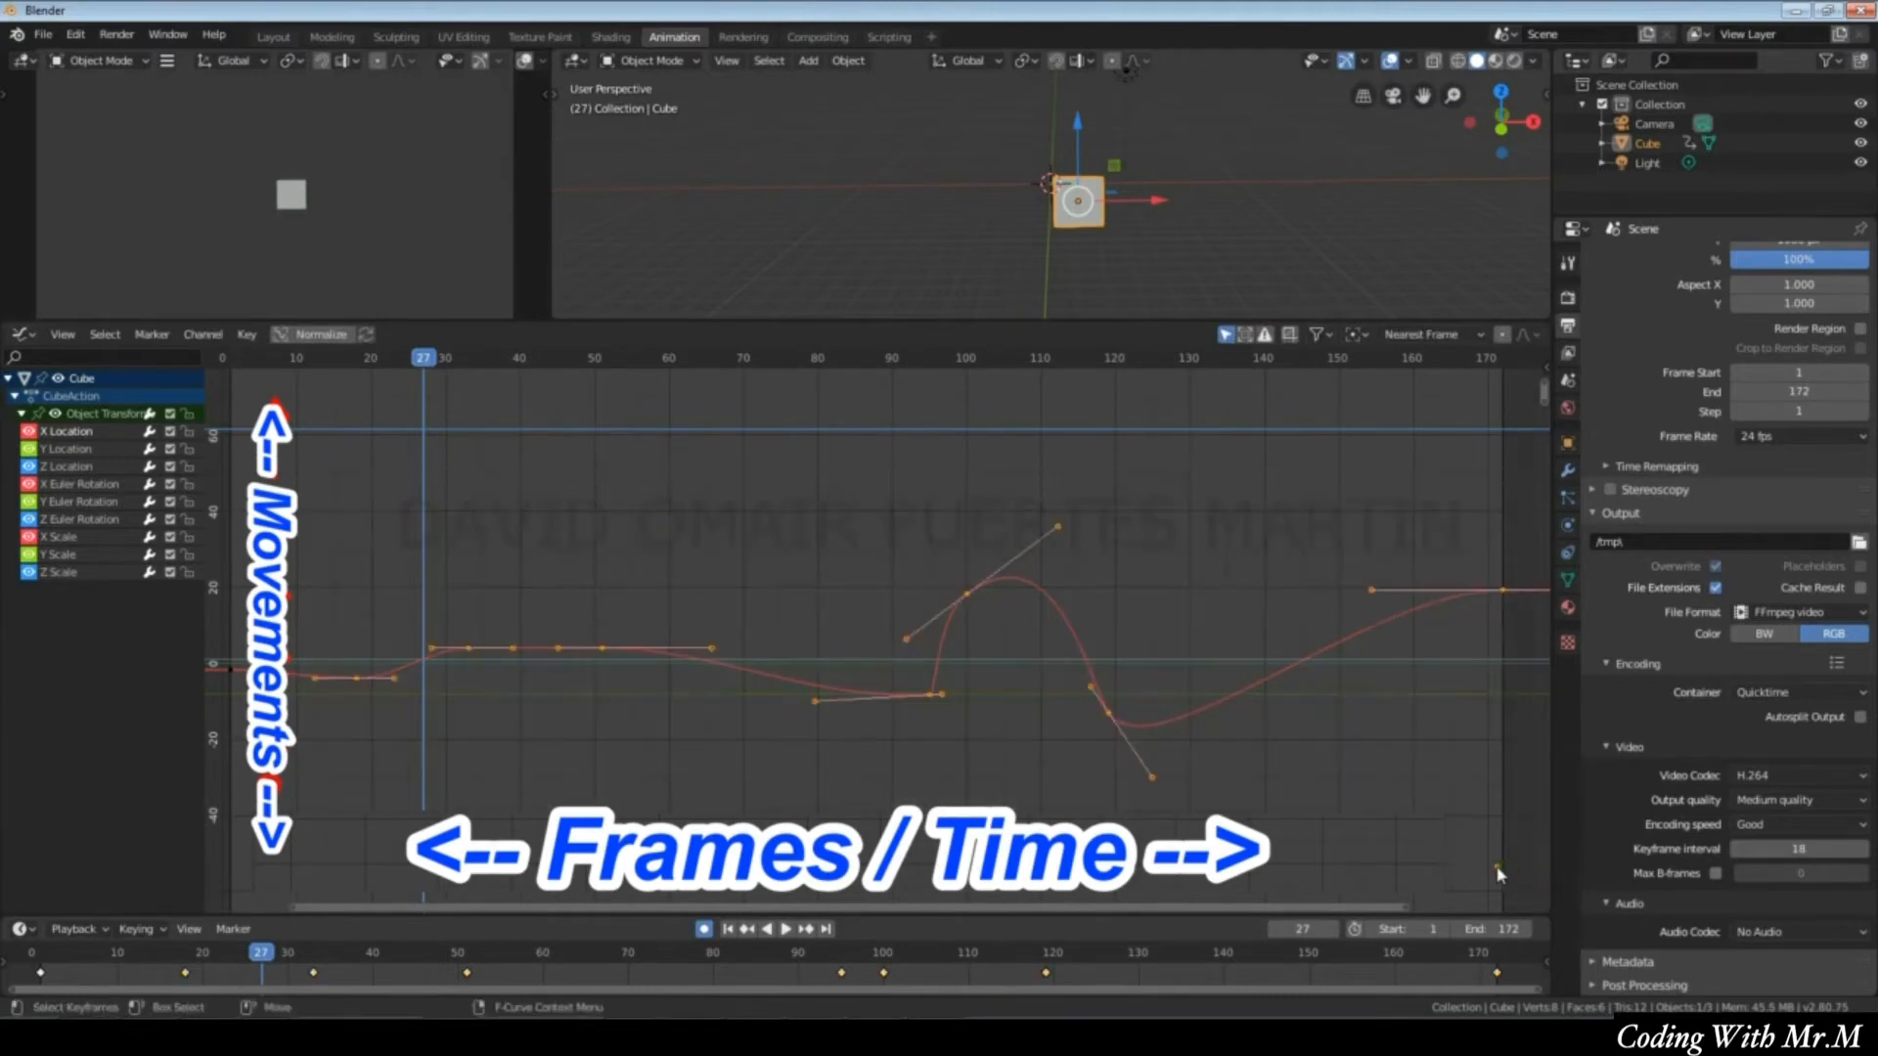
pyautogui.rightClick(926, 692)
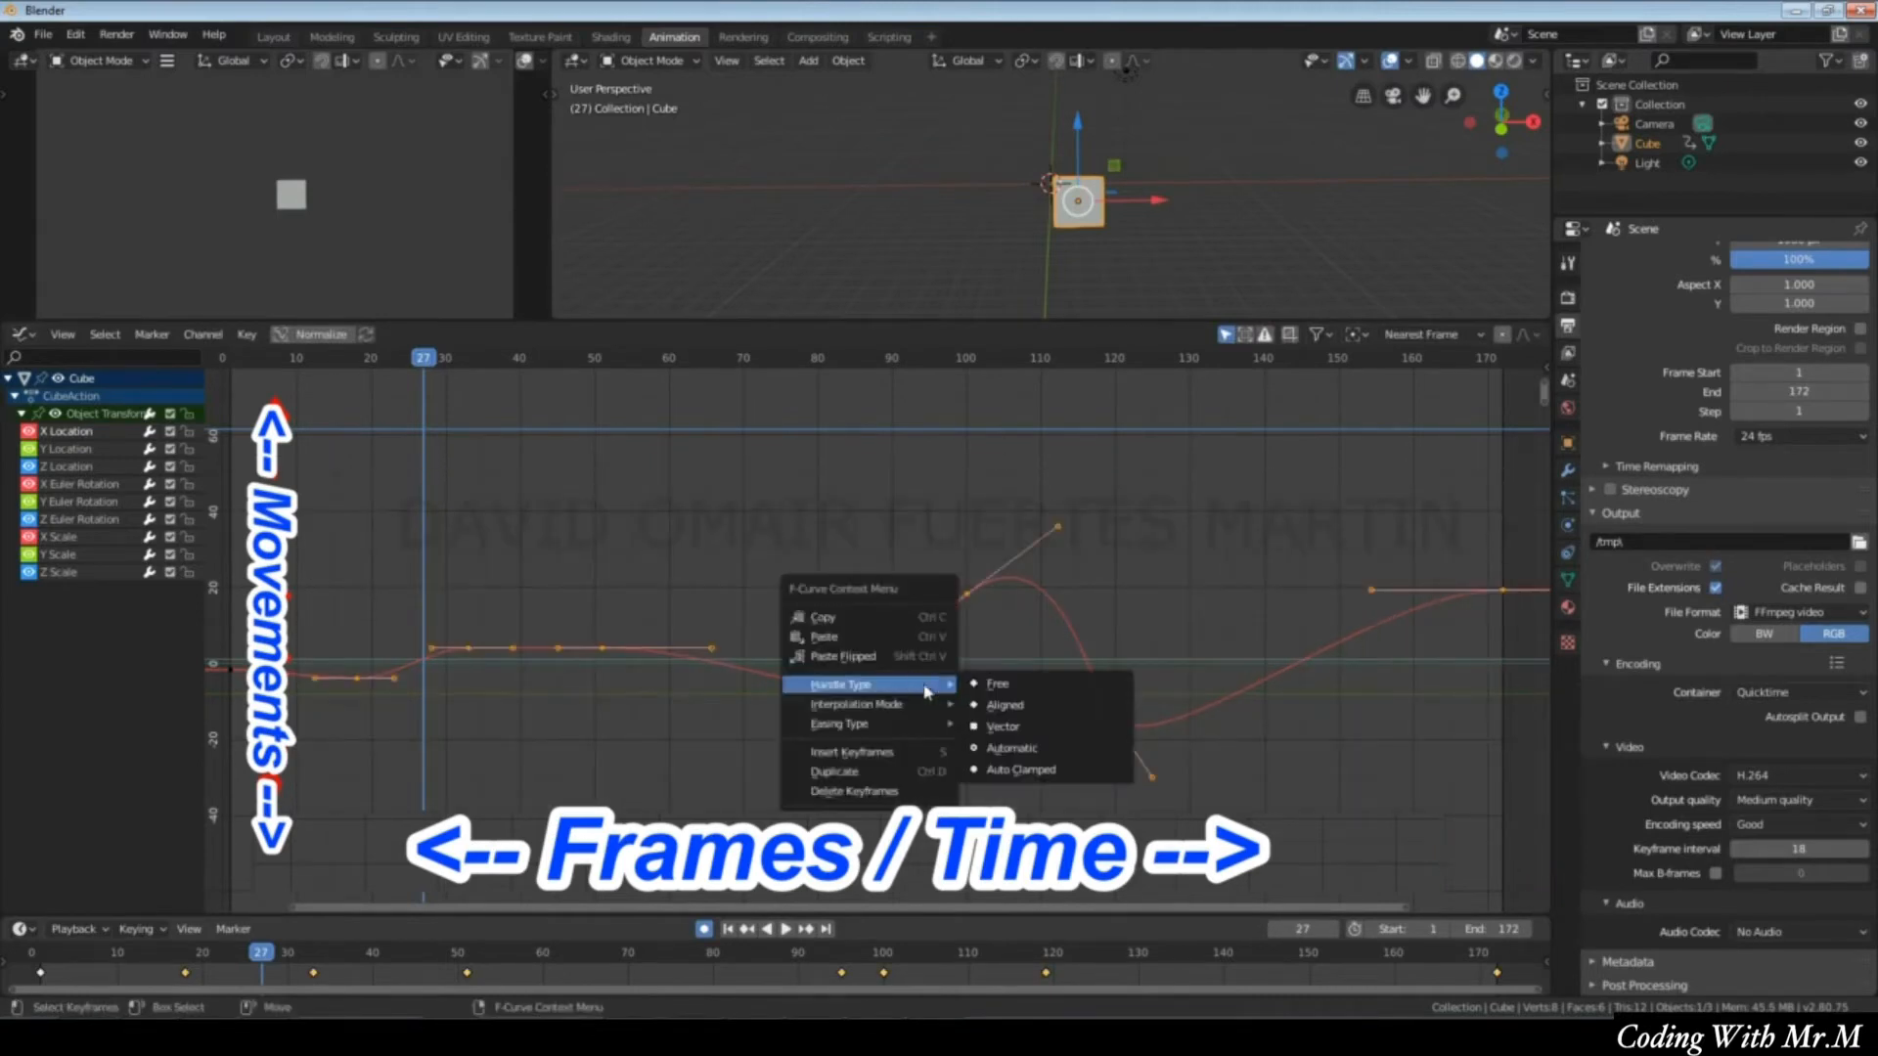
pyautogui.click(1046, 736)
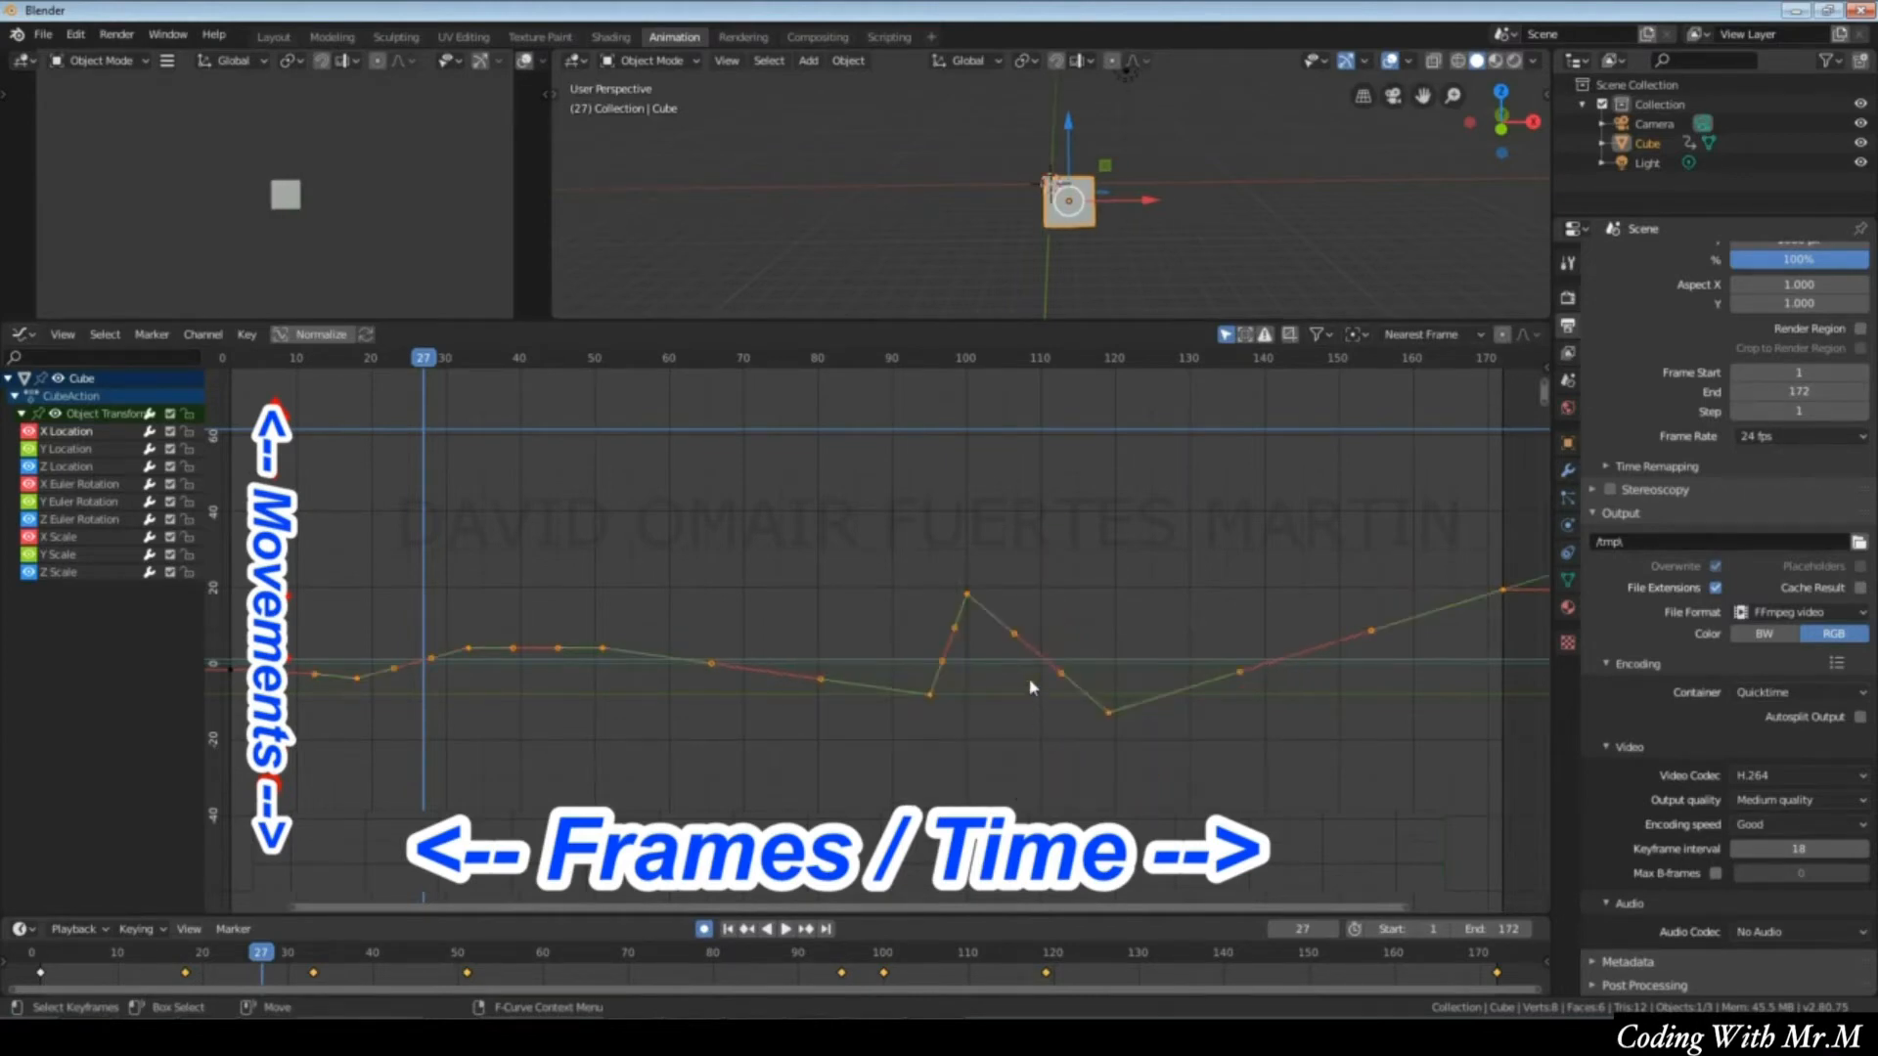
# Bend the straight segments by moving both vector handles at frame 100 and the outgoing handle at frame 119.
pyautogui.click(966, 594)
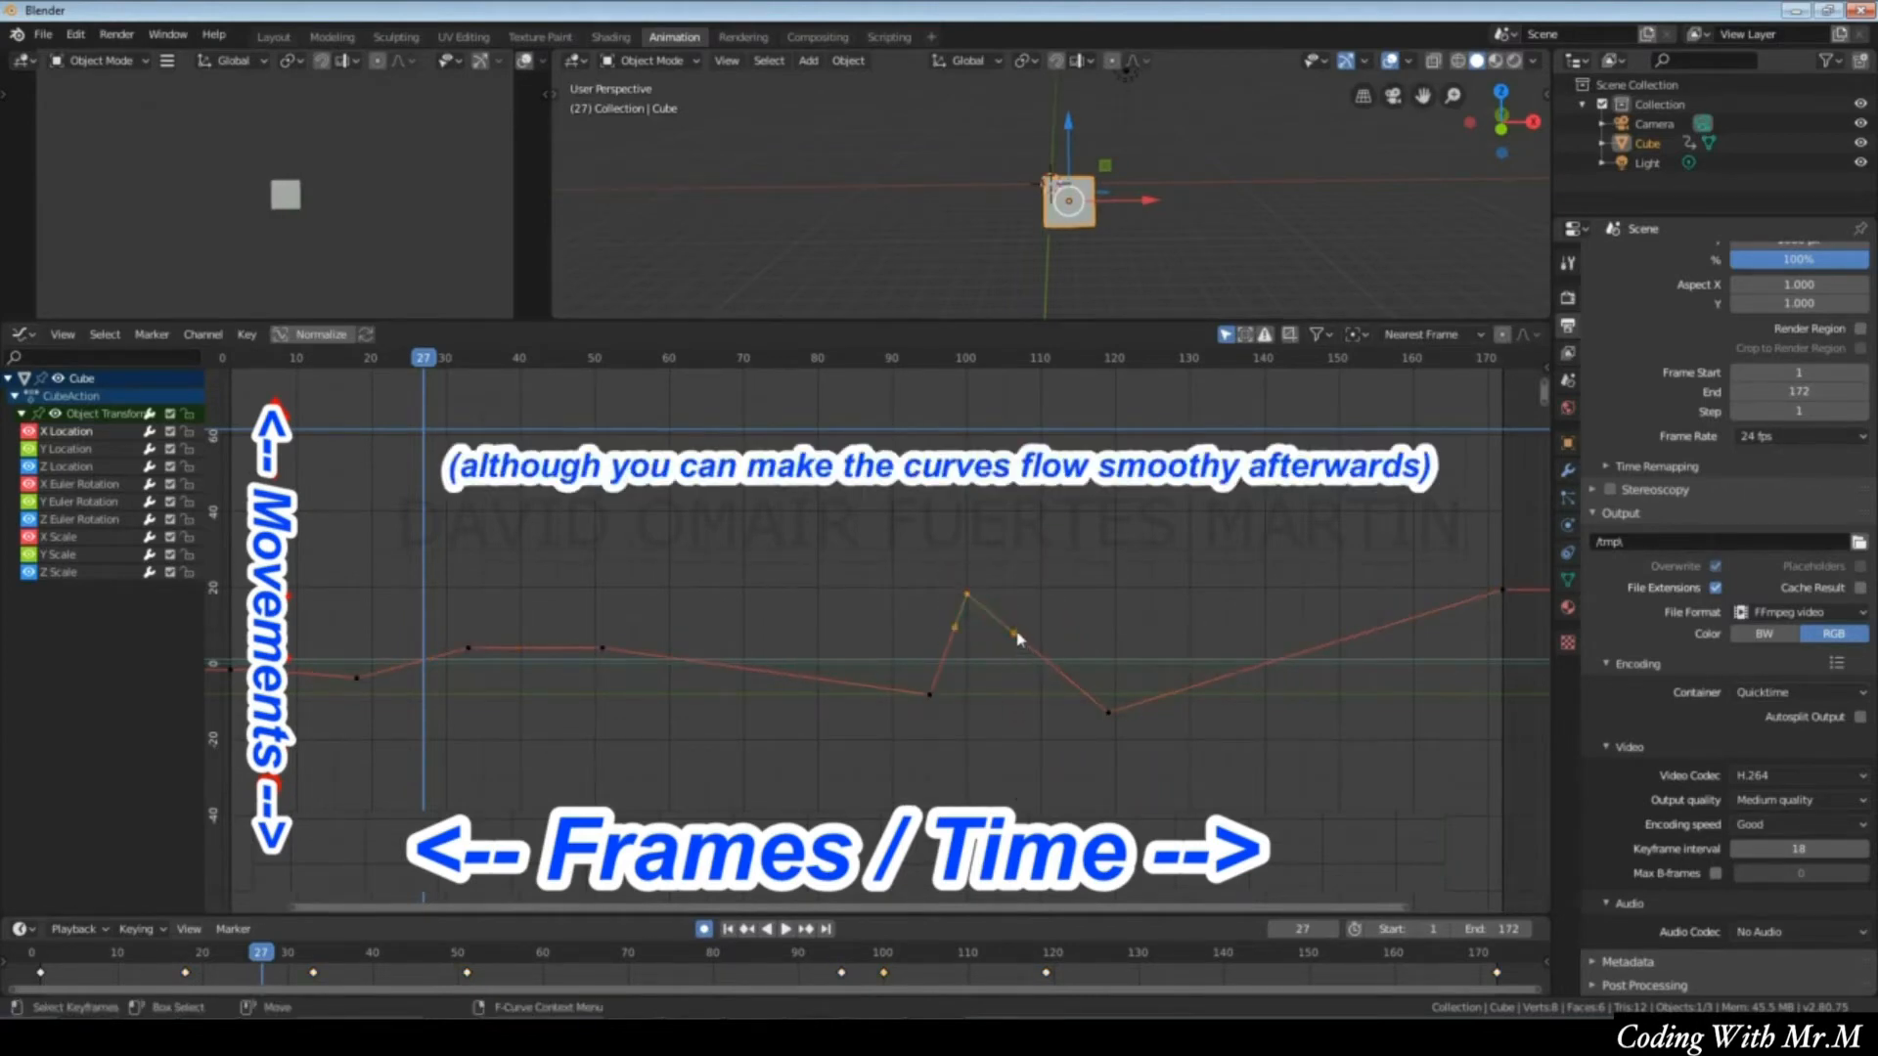
pyautogui.moveTo(1015, 636); pyautogui.dragTo(1028, 571)
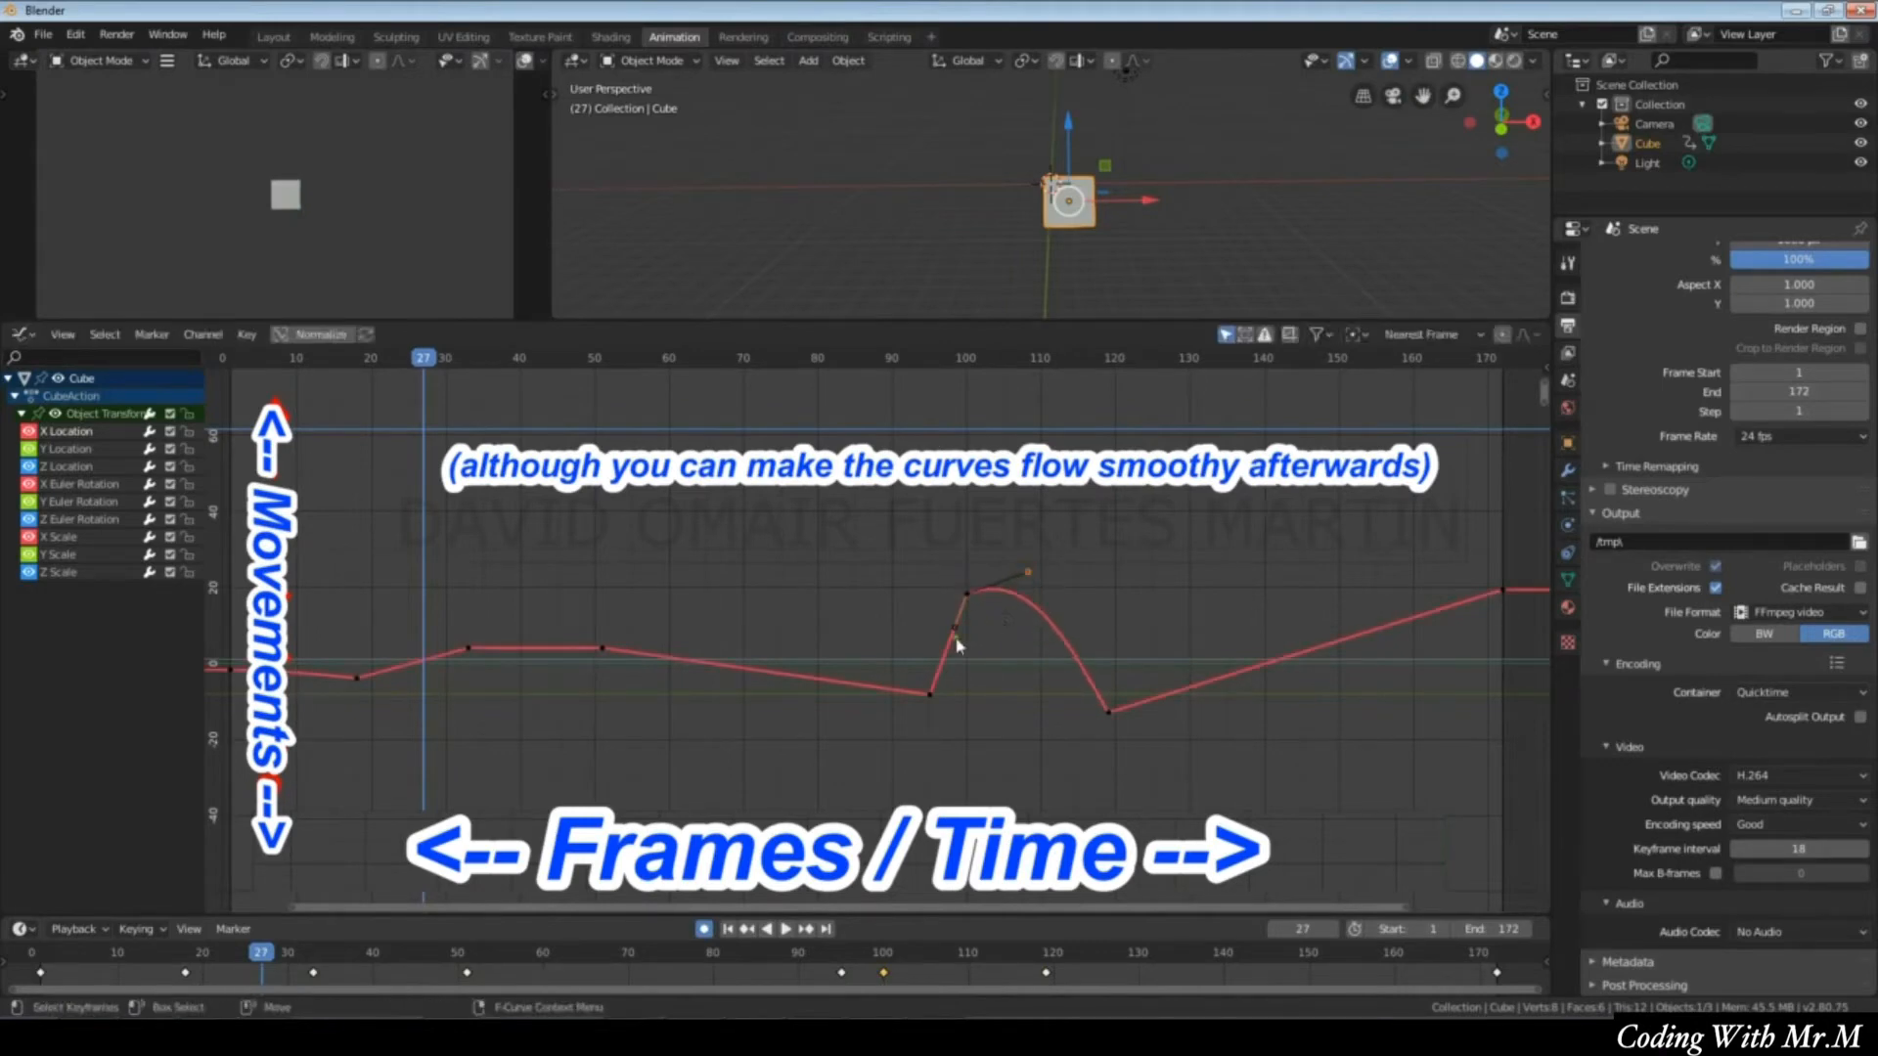
pyautogui.moveTo(955, 629); pyautogui.dragTo(936, 614)
pyautogui.click(1109, 712)
pyautogui.moveTo(1249, 684); pyautogui.dragTo(1235, 738)
# Set the handle type of the keyframes from frame 18 to 172 to Automatic and deselect them.
pyautogui.moveTo(290, 465); pyautogui.dragTo(1521, 886)
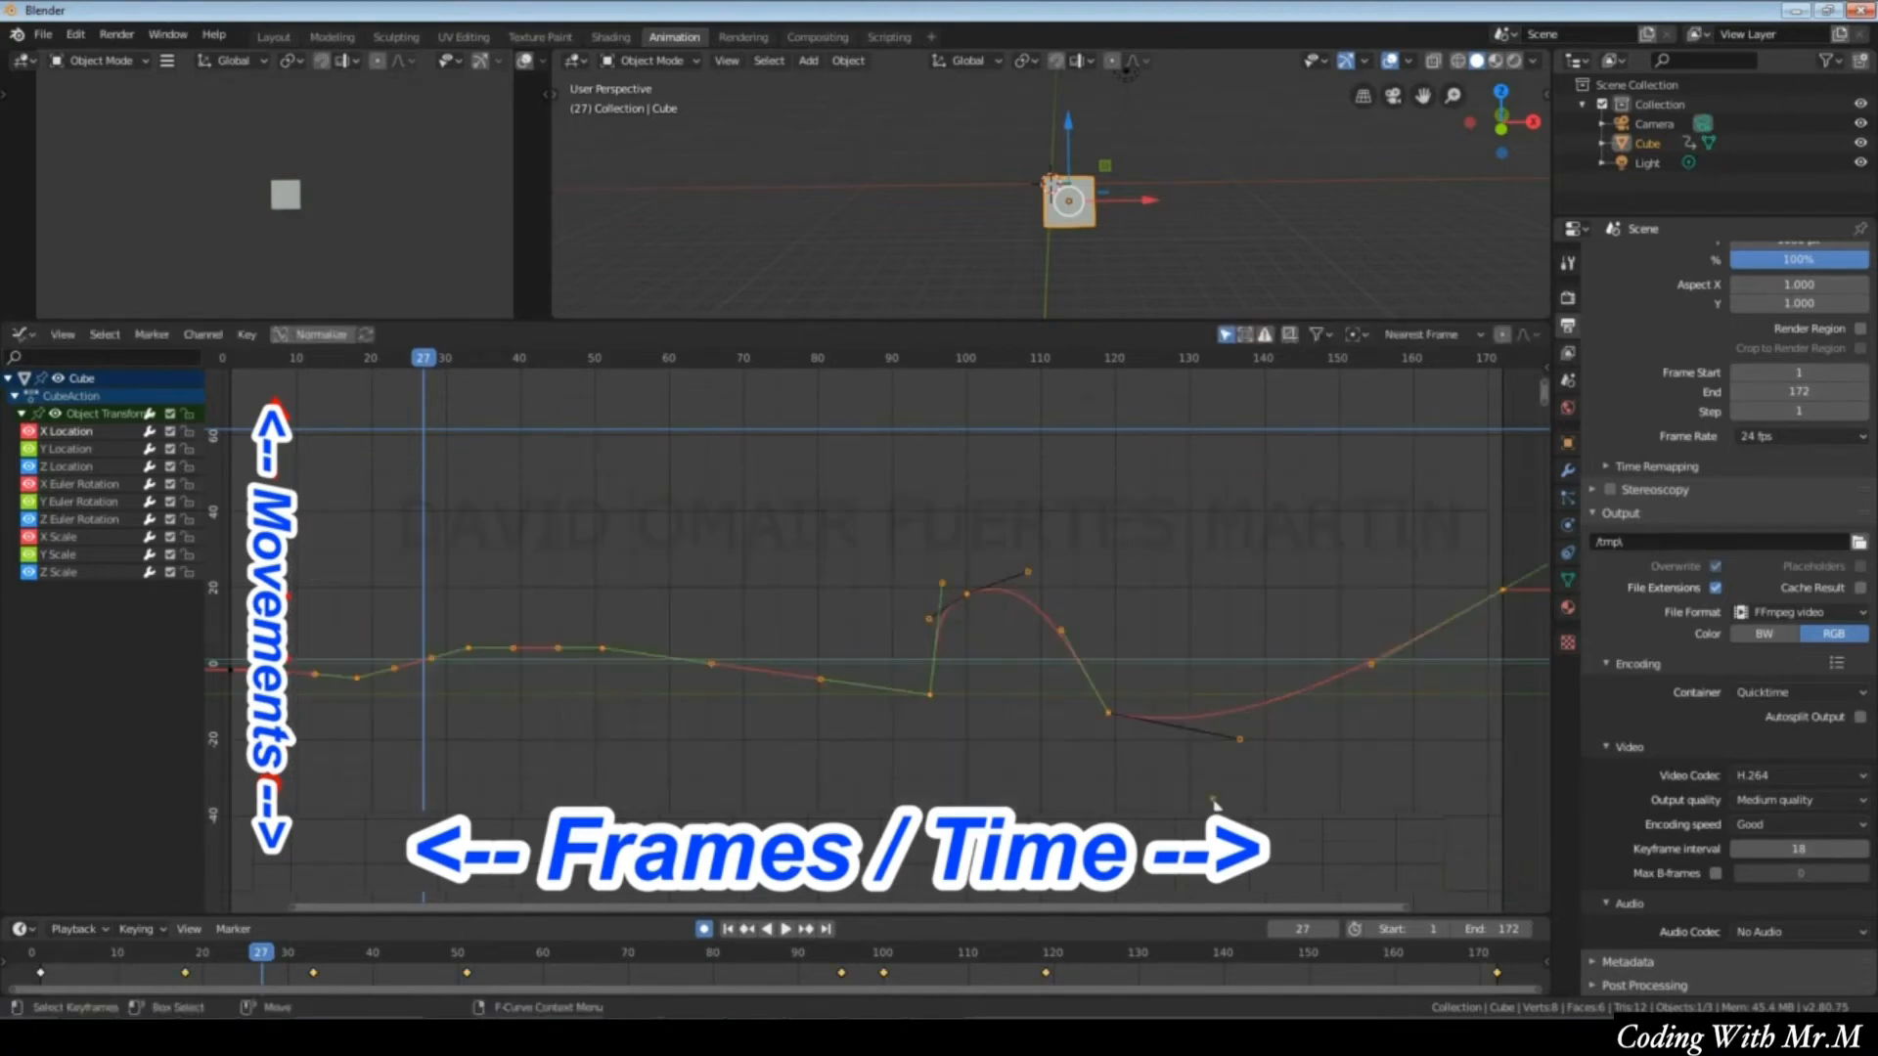
pyautogui.rightClick(979, 687)
pyautogui.moveTo(973, 683)
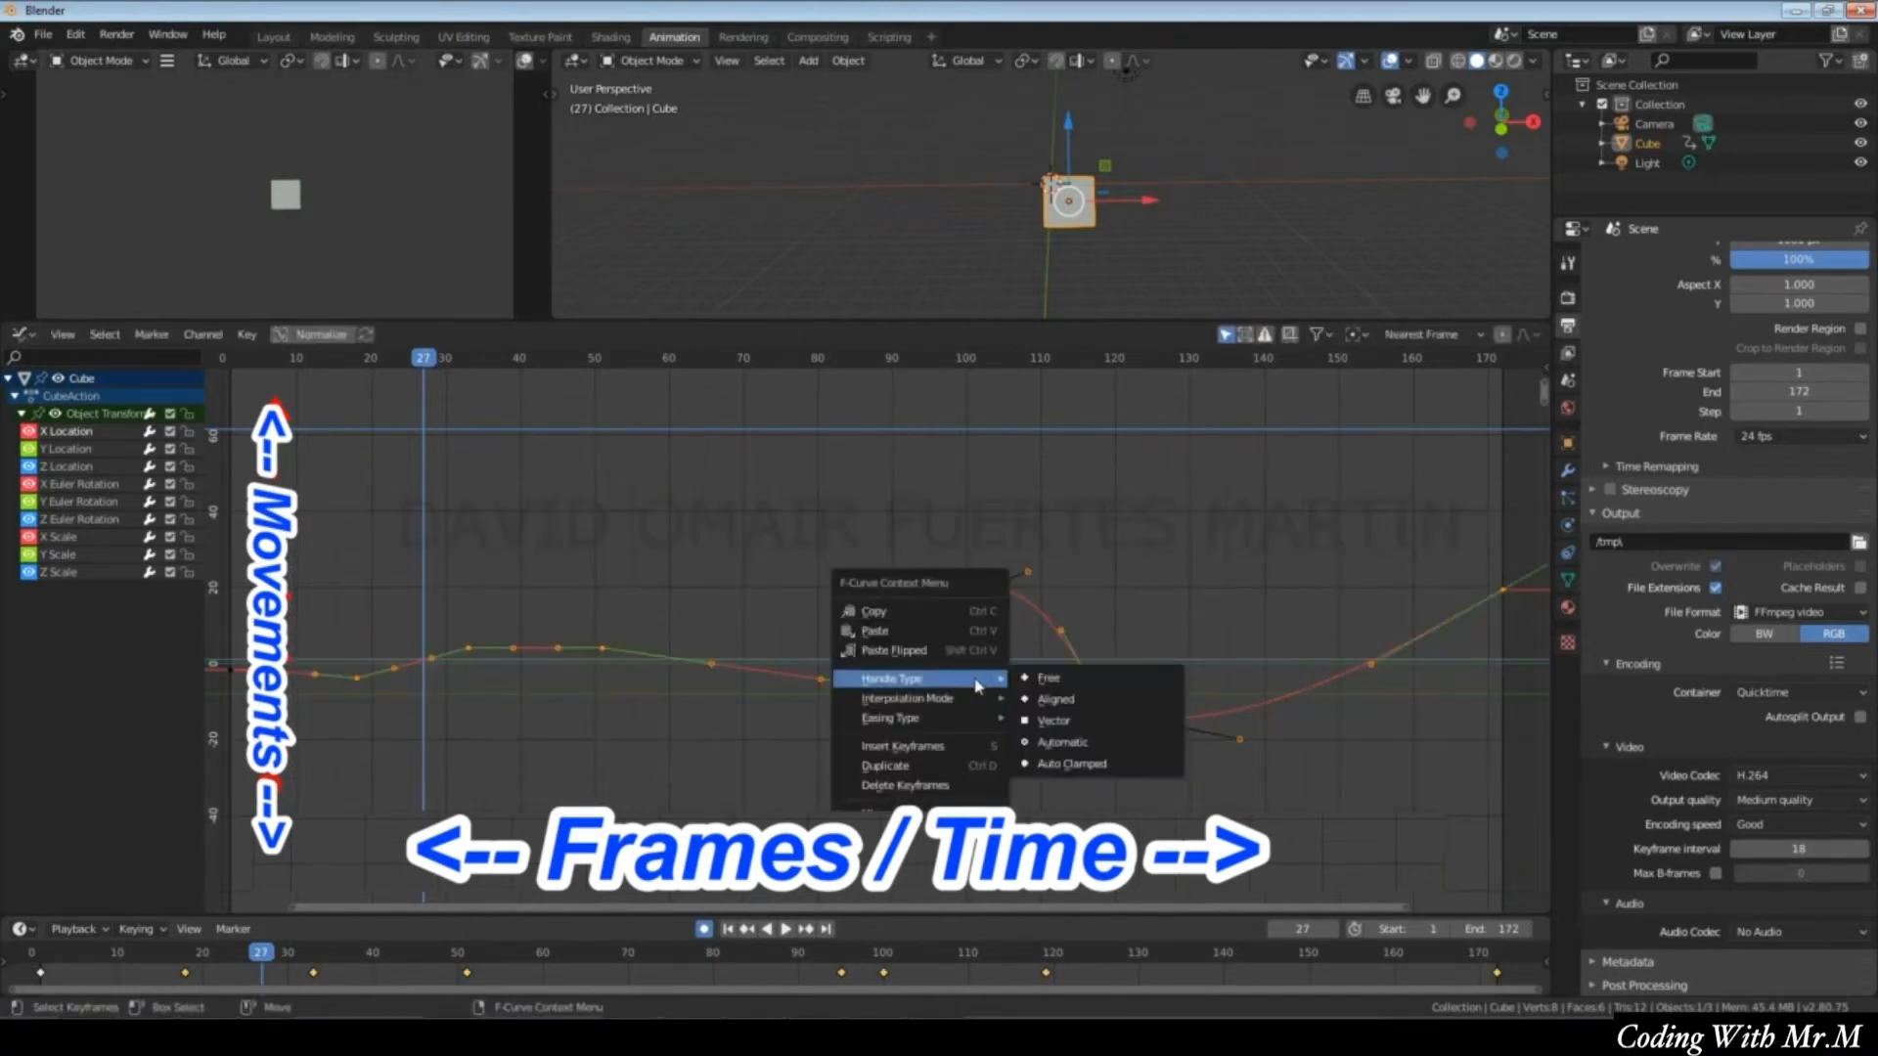
pyautogui.click(1088, 745)
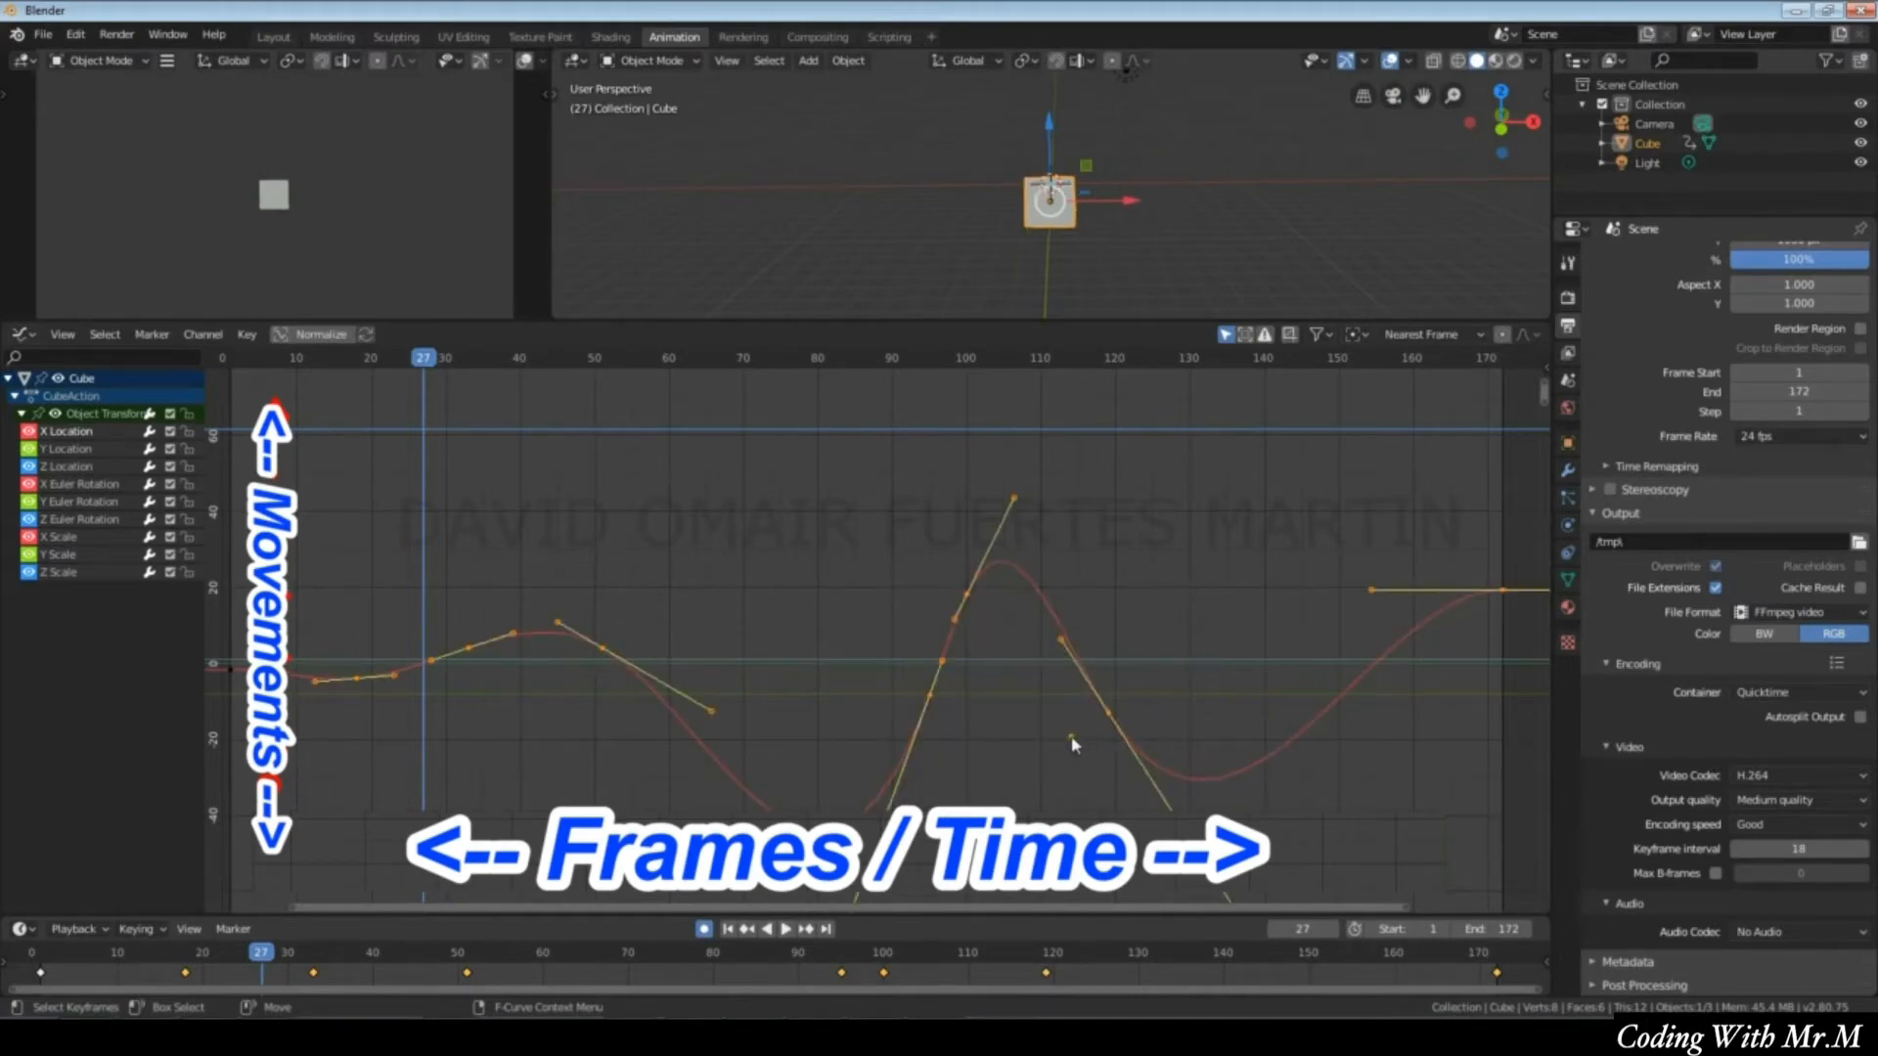
pyautogui.click(1066, 753)
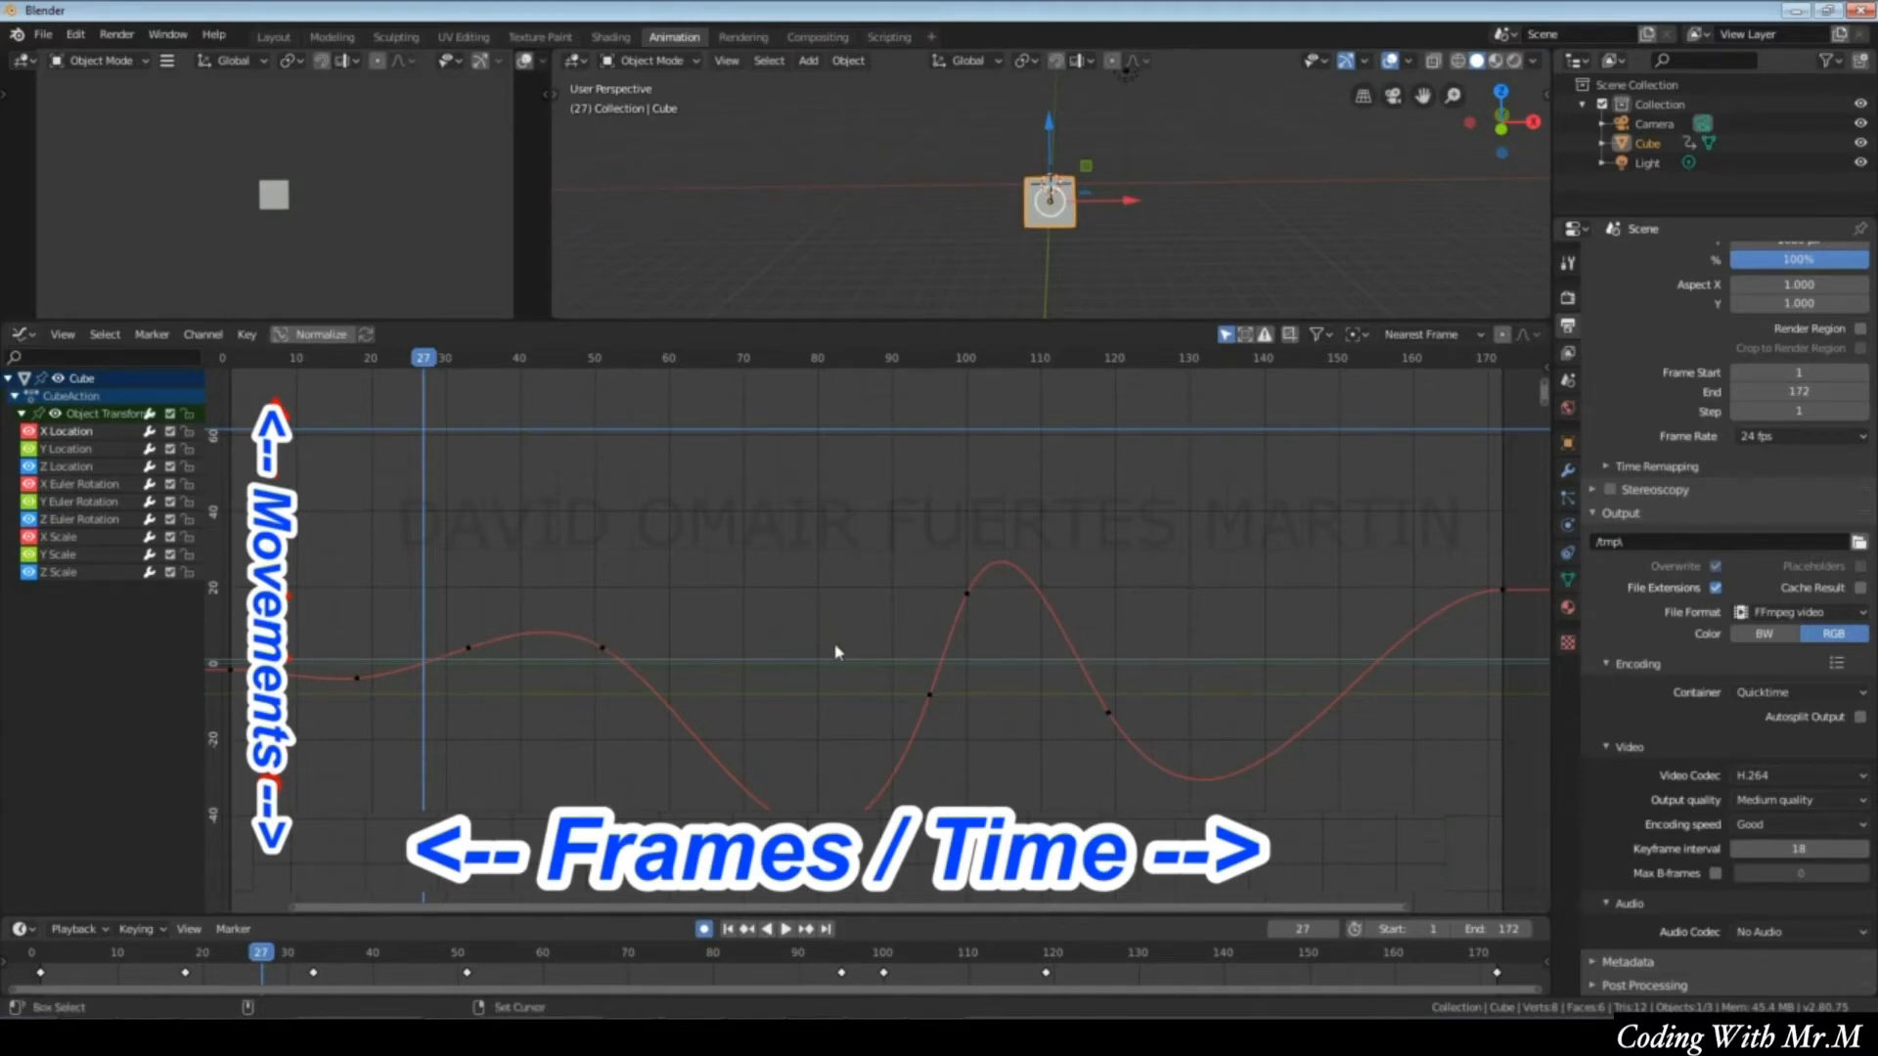
# Undo the Automatic handle type change, toggling it back for comparison before undoing it again.
pyautogui.hotkey('ctrl', 'z')
pyautogui.hotkey('ctrl', 'z')
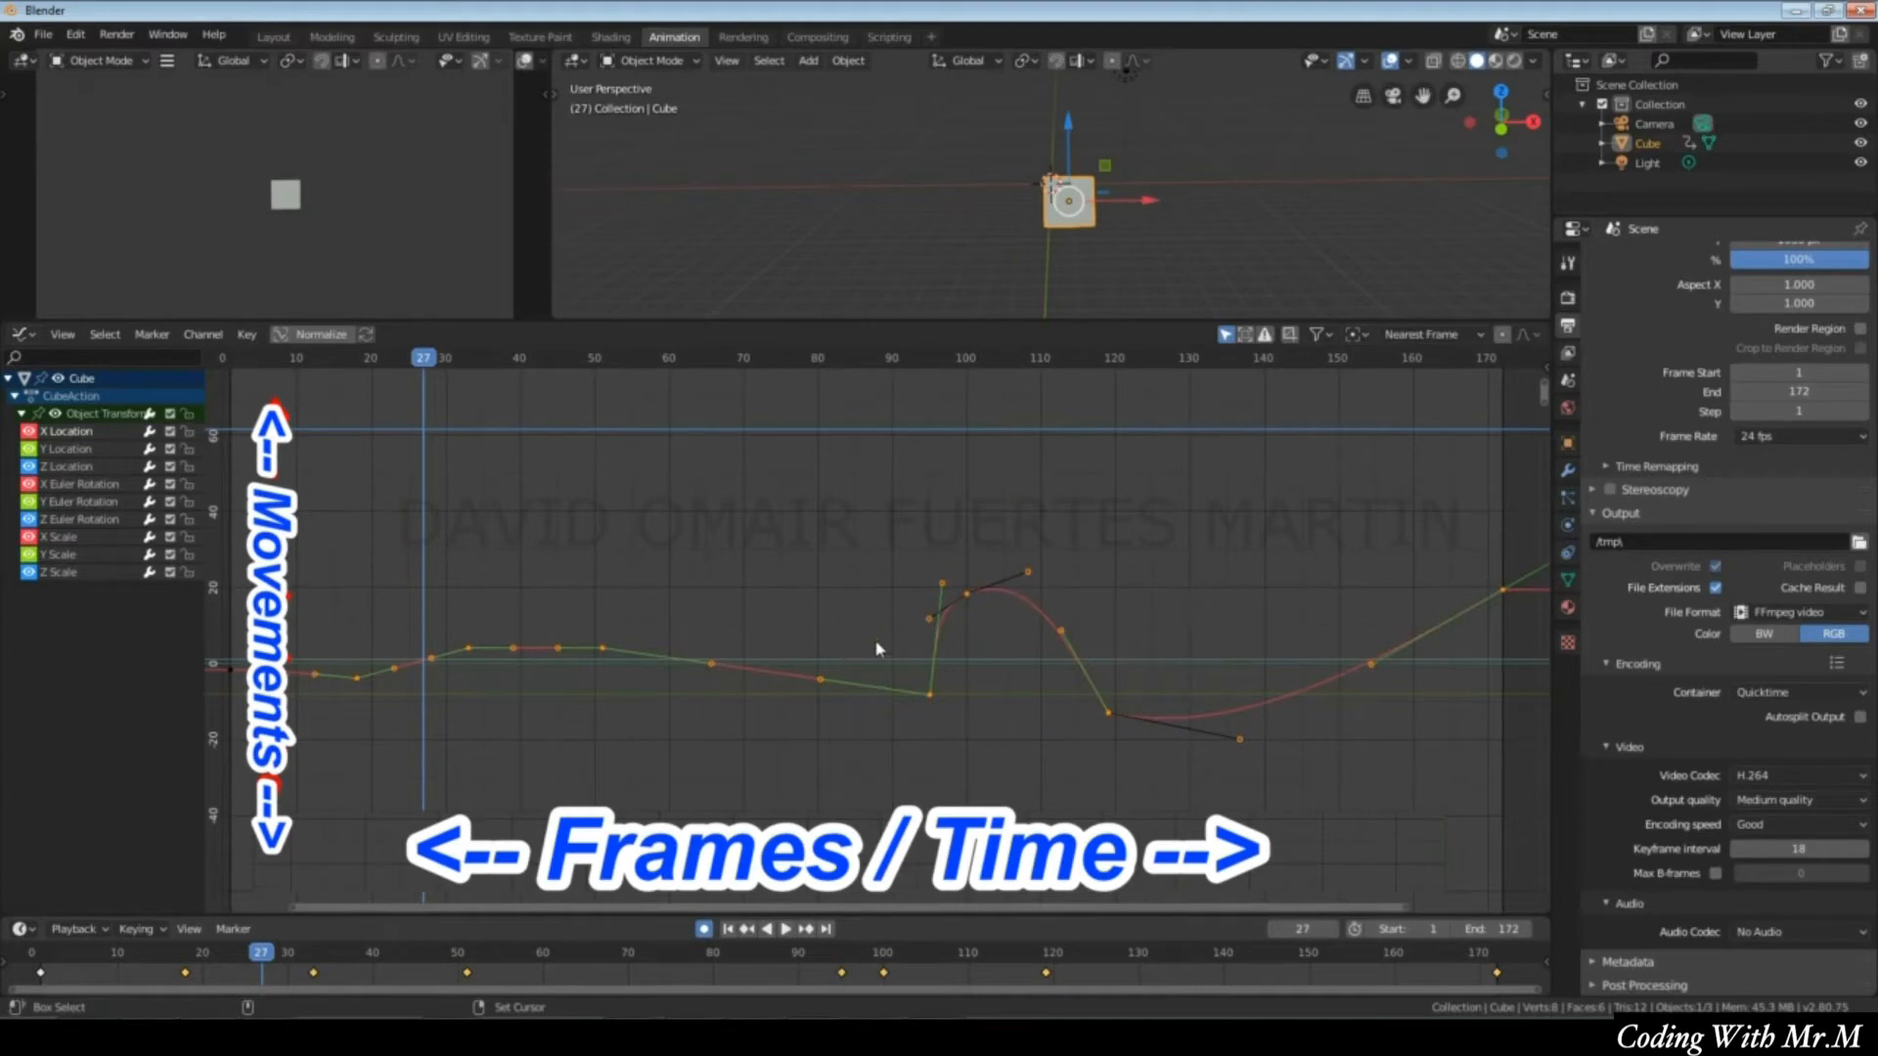
pyautogui.hotkey('ctrl', 'z')
pyautogui.hotkey('ctrl', 'z')
pyautogui.hotkey('ctrl', 'z')
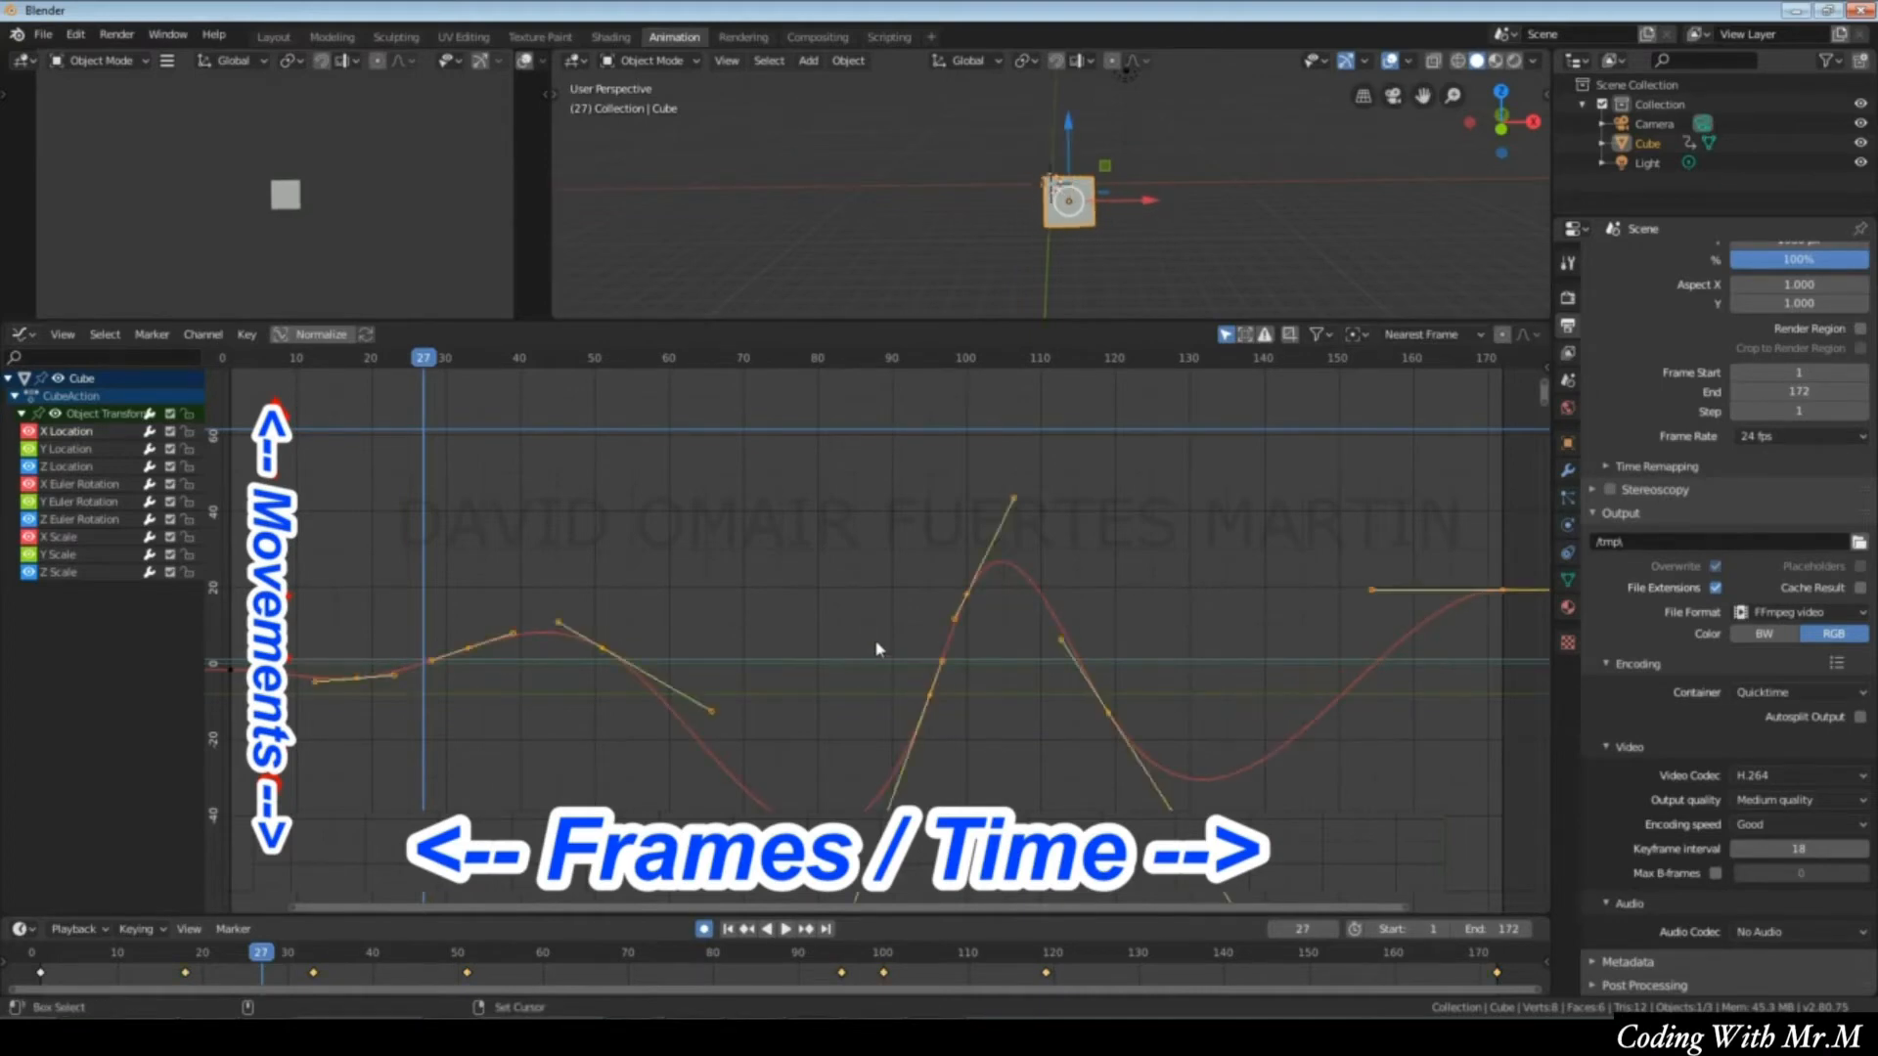
pyautogui.hotkey('ctrl', 'z')
pyautogui.hotkey('ctrl', 'z')
# Select the X Location keyframes from frame 18 to 172, set their handle type to Auto Clamped, and deselect them.
pyautogui.moveTo(313, 504); pyautogui.dragTo(1510, 874)
pyautogui.rightClick(1145, 712)
pyautogui.moveTo(1134, 709)
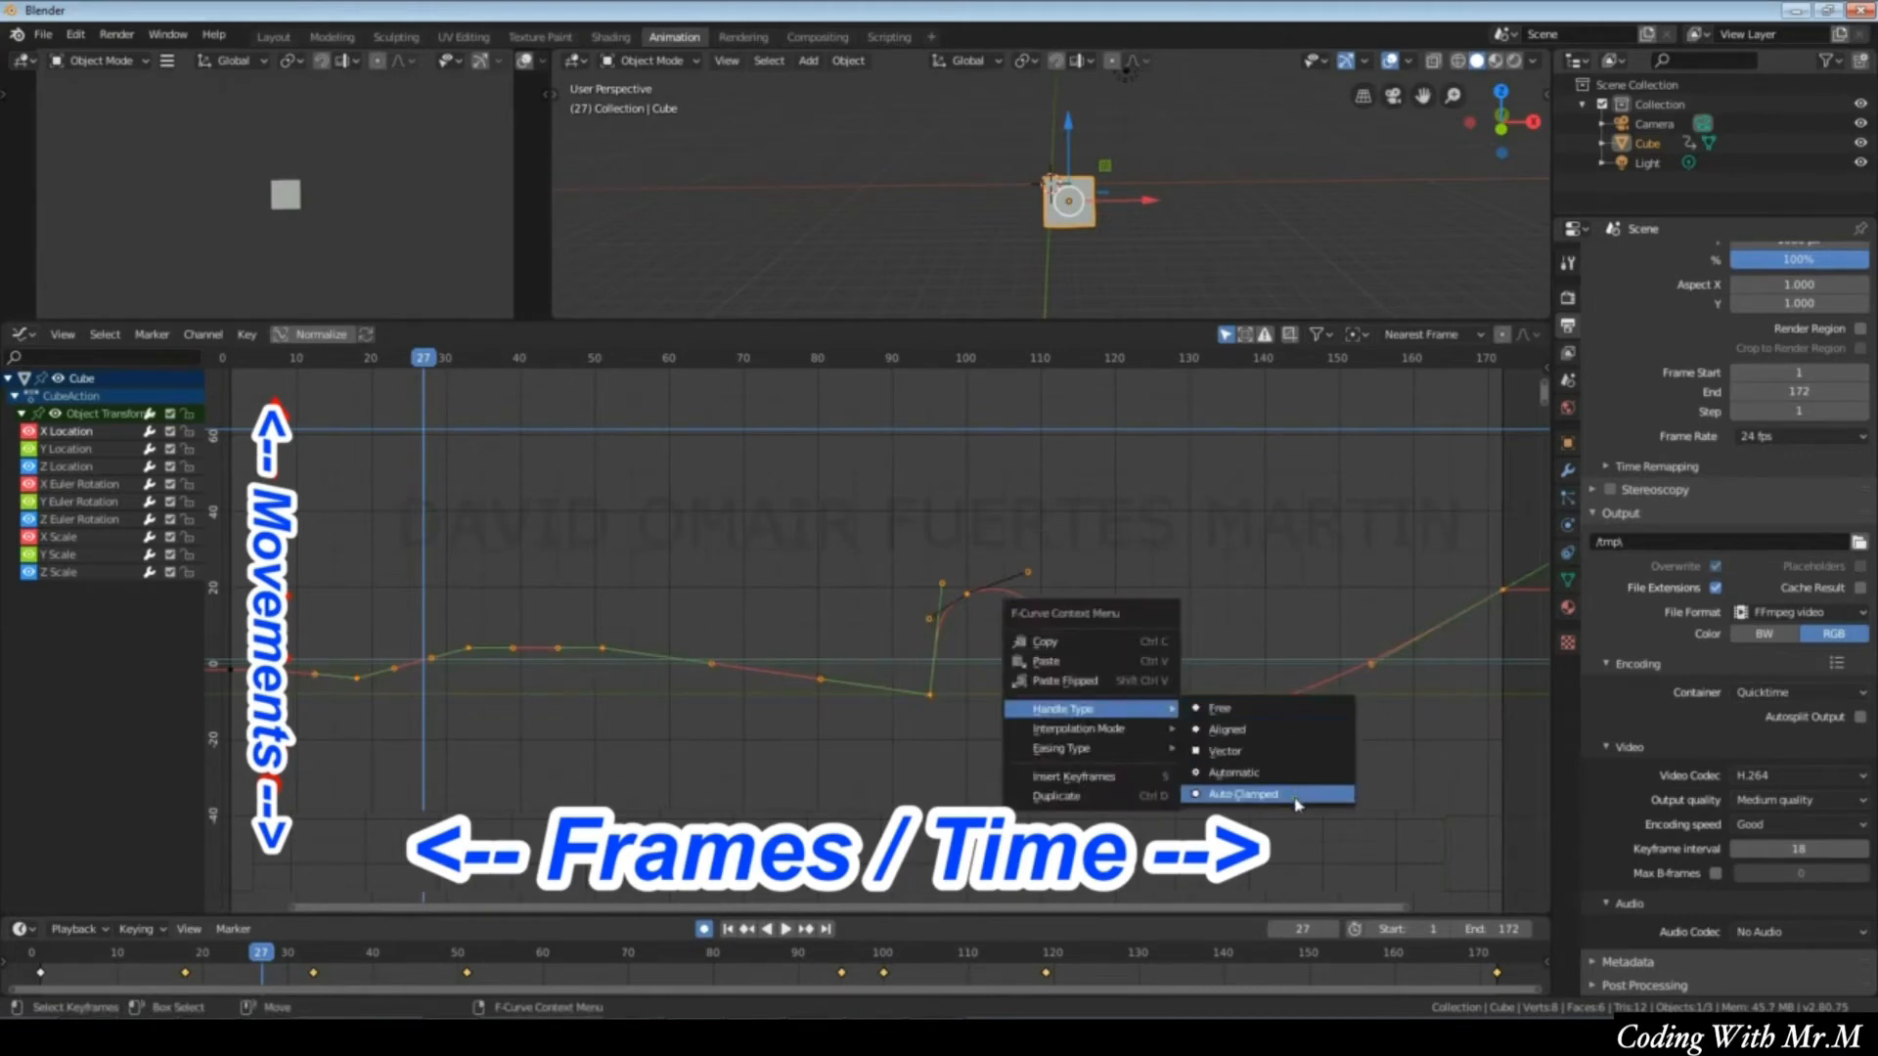
pyautogui.click(1291, 795)
pyautogui.click(1046, 802)
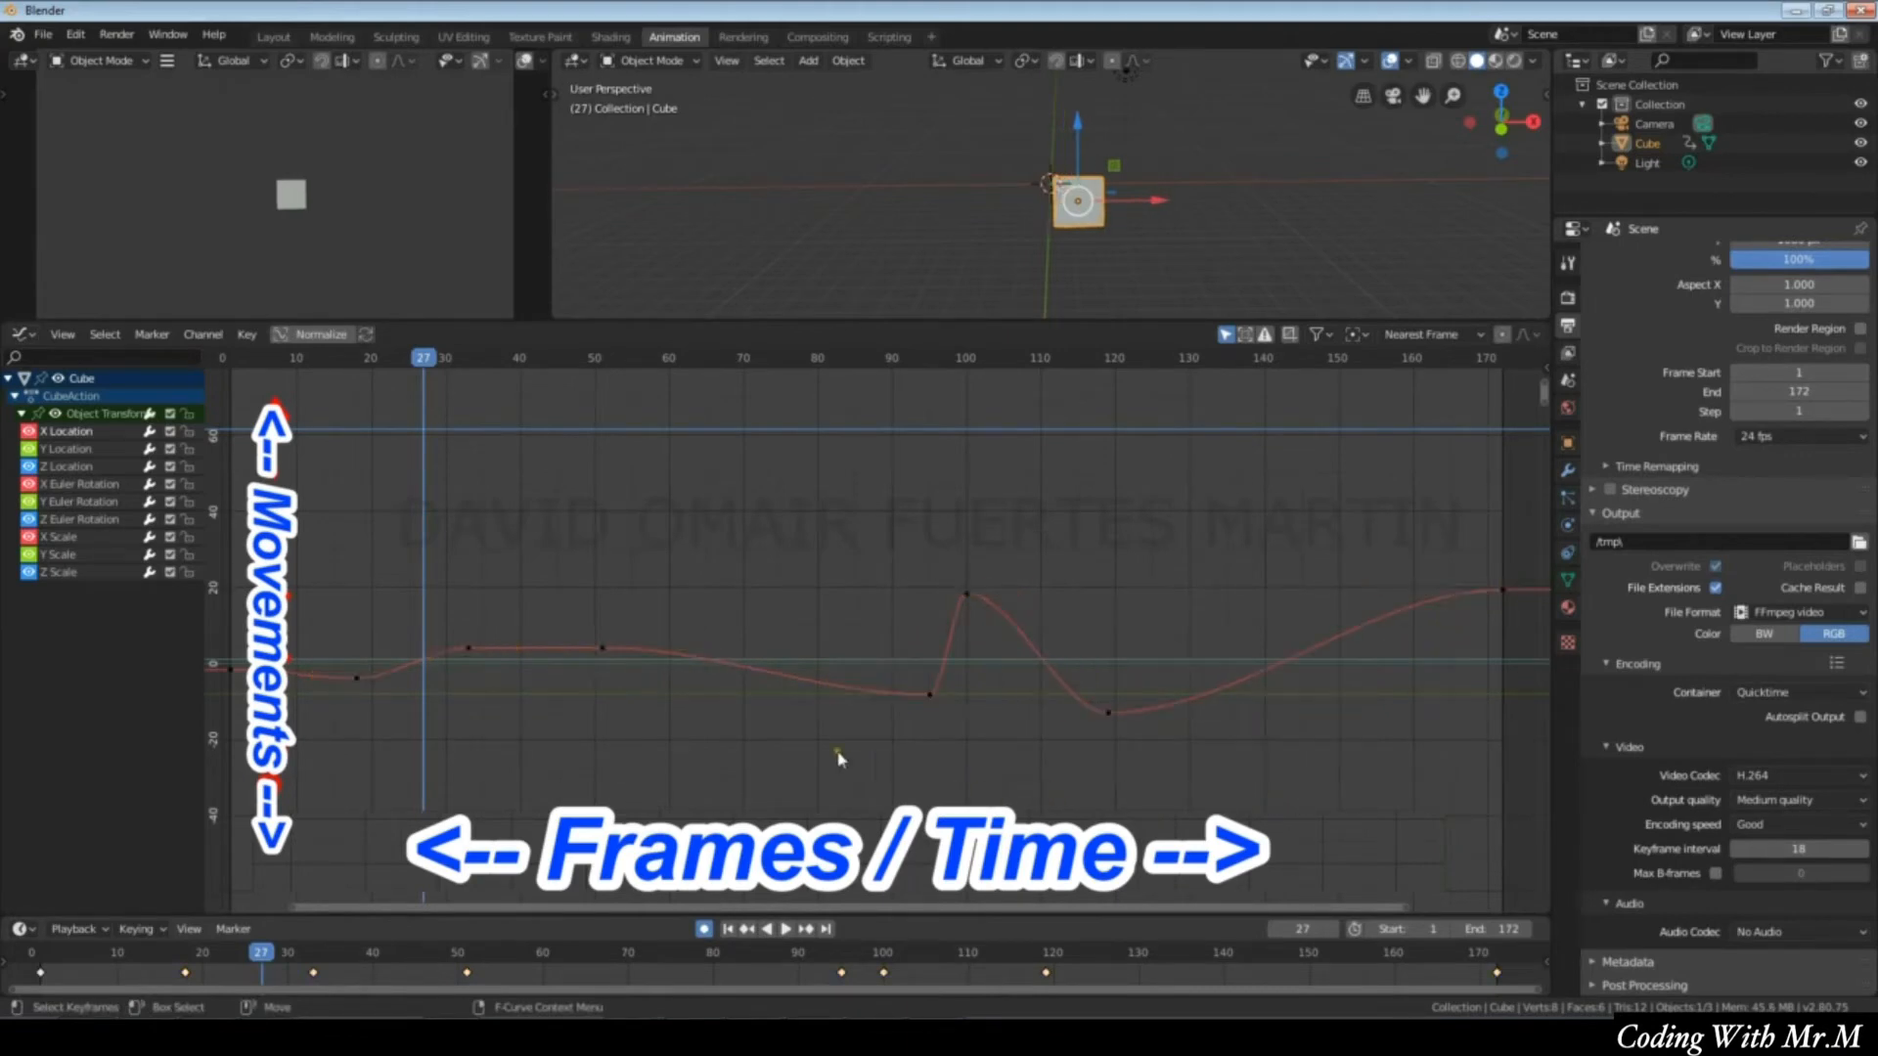
# Reselect the keyframes from frame 18 to 172, try the Automatic handle type on them, and undo it.
pyautogui.moveTo(348, 519); pyautogui.dragTo(1524, 885)
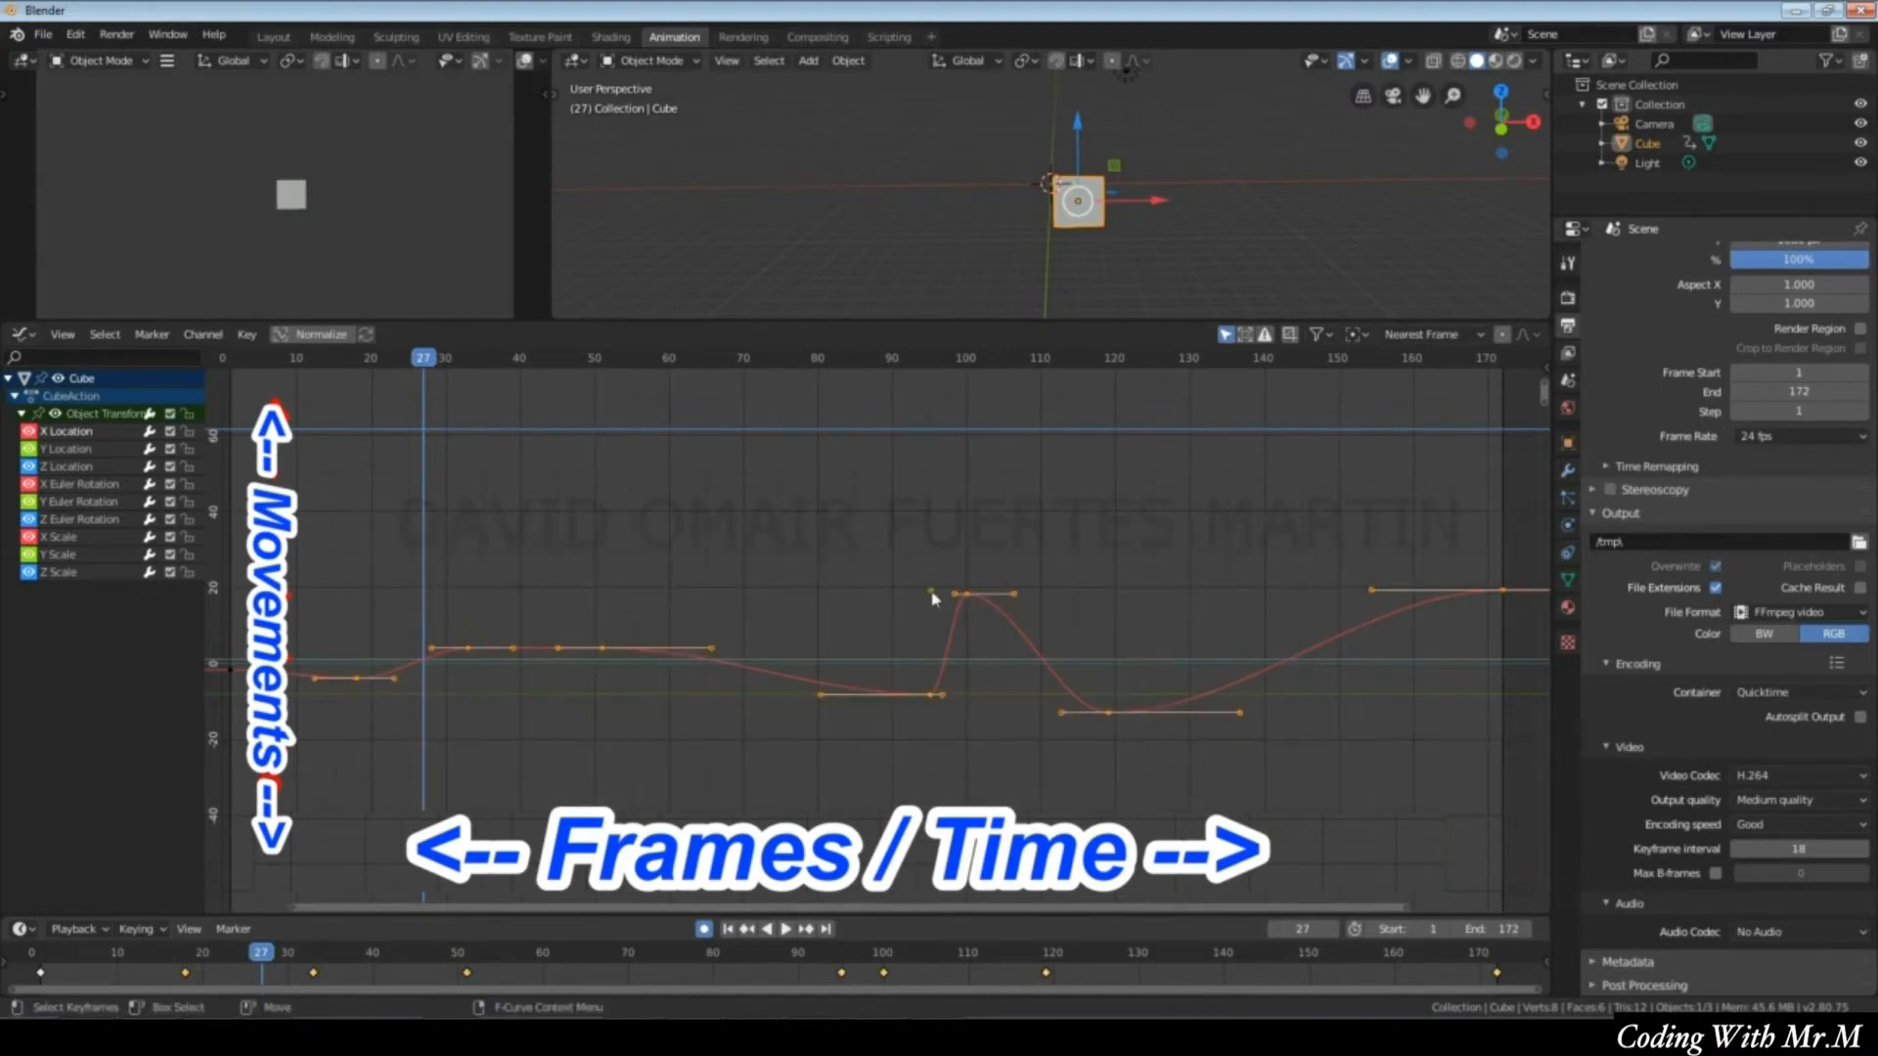
pyautogui.rightClick(845, 691)
pyautogui.moveTo(845, 685)
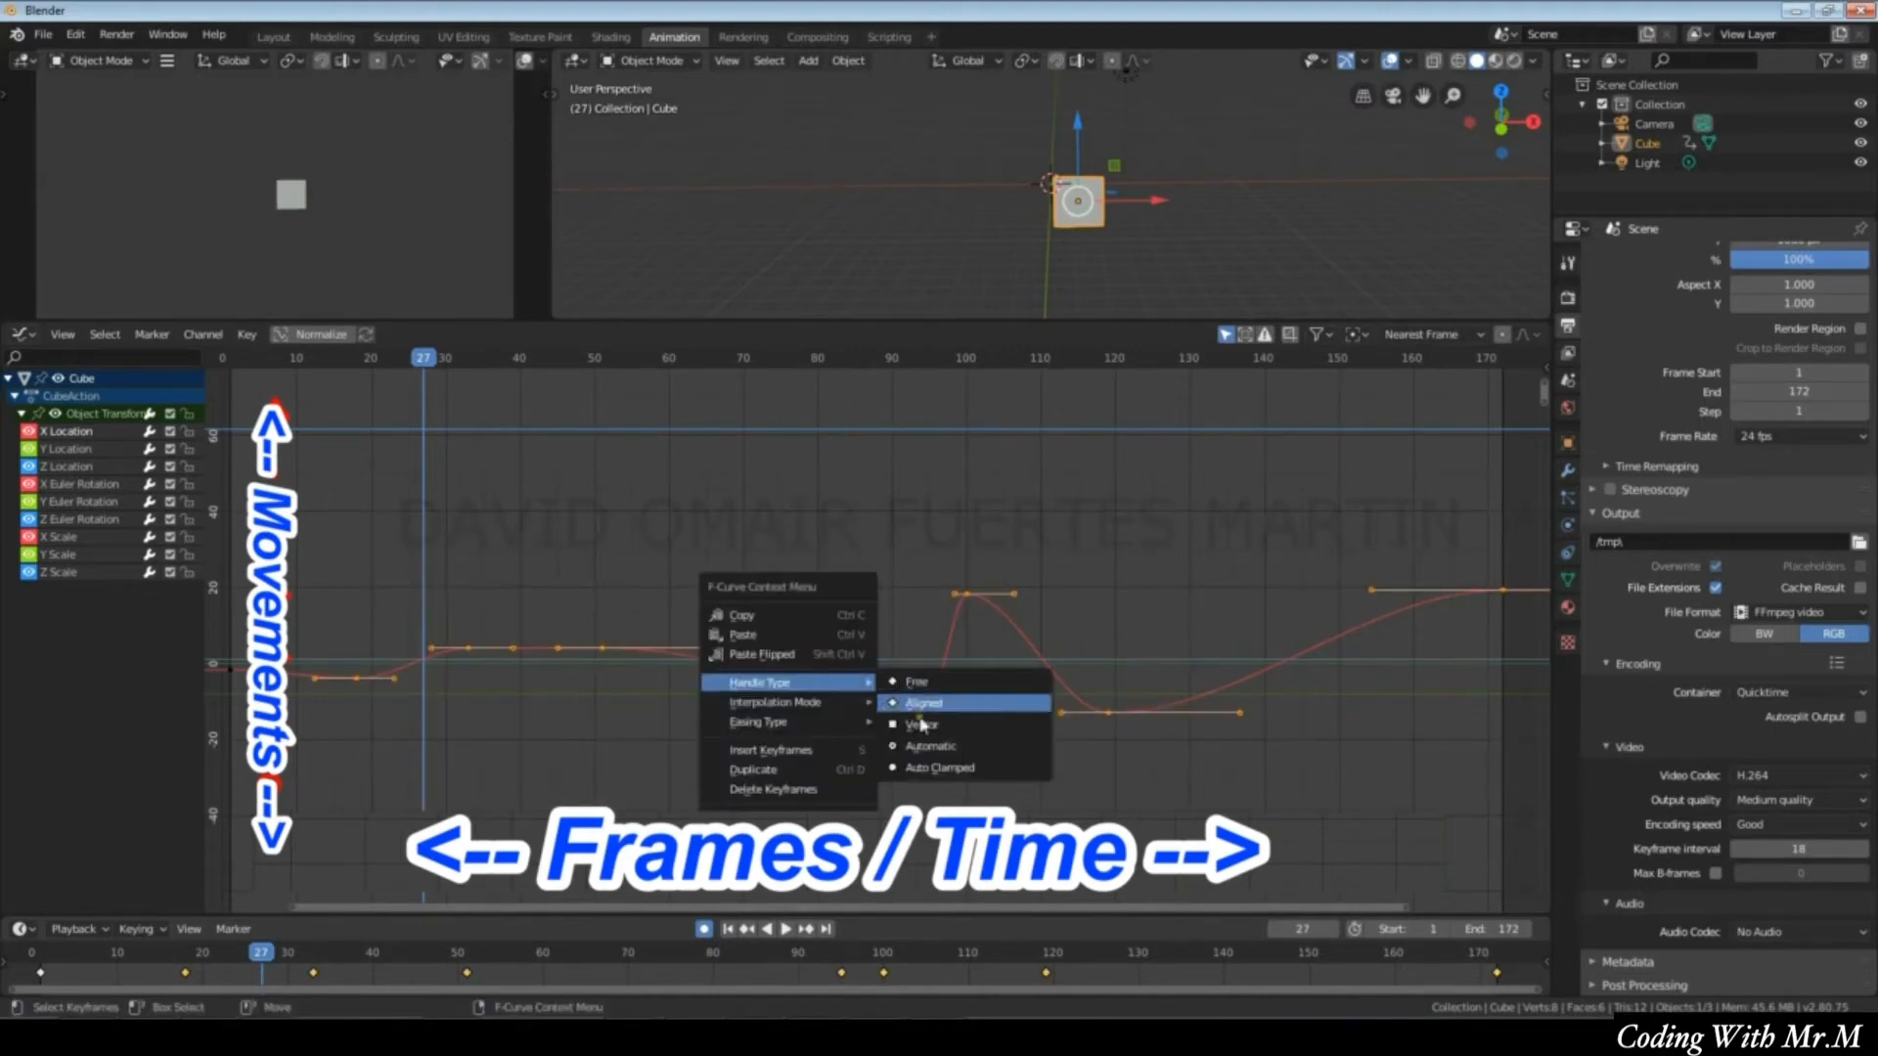
pyautogui.click(927, 753)
pyautogui.hotkey('ctrl', 'z')
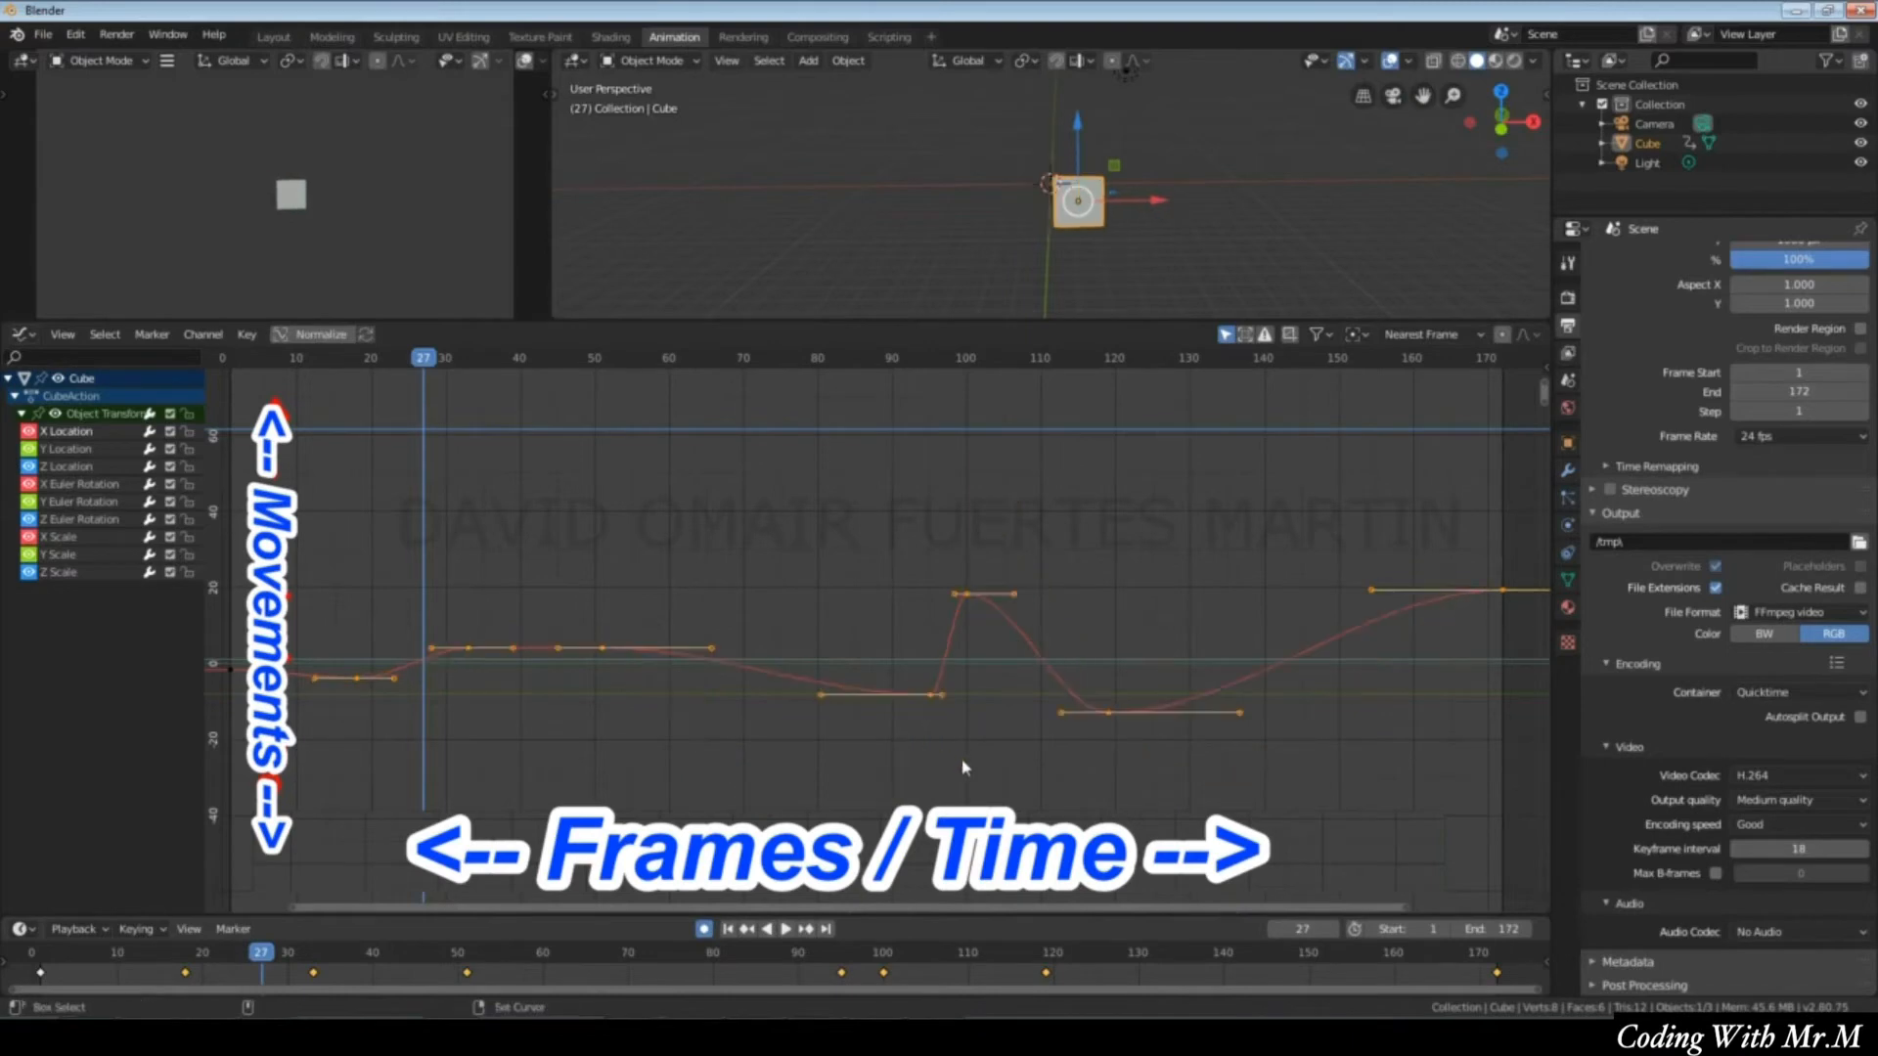
# Redo and undo the Automatic handle type change repeatedly to compare it with Auto Clamped, ending on Auto Clamped.
pyautogui.hotkey('ctrl', 'shift', 'z')
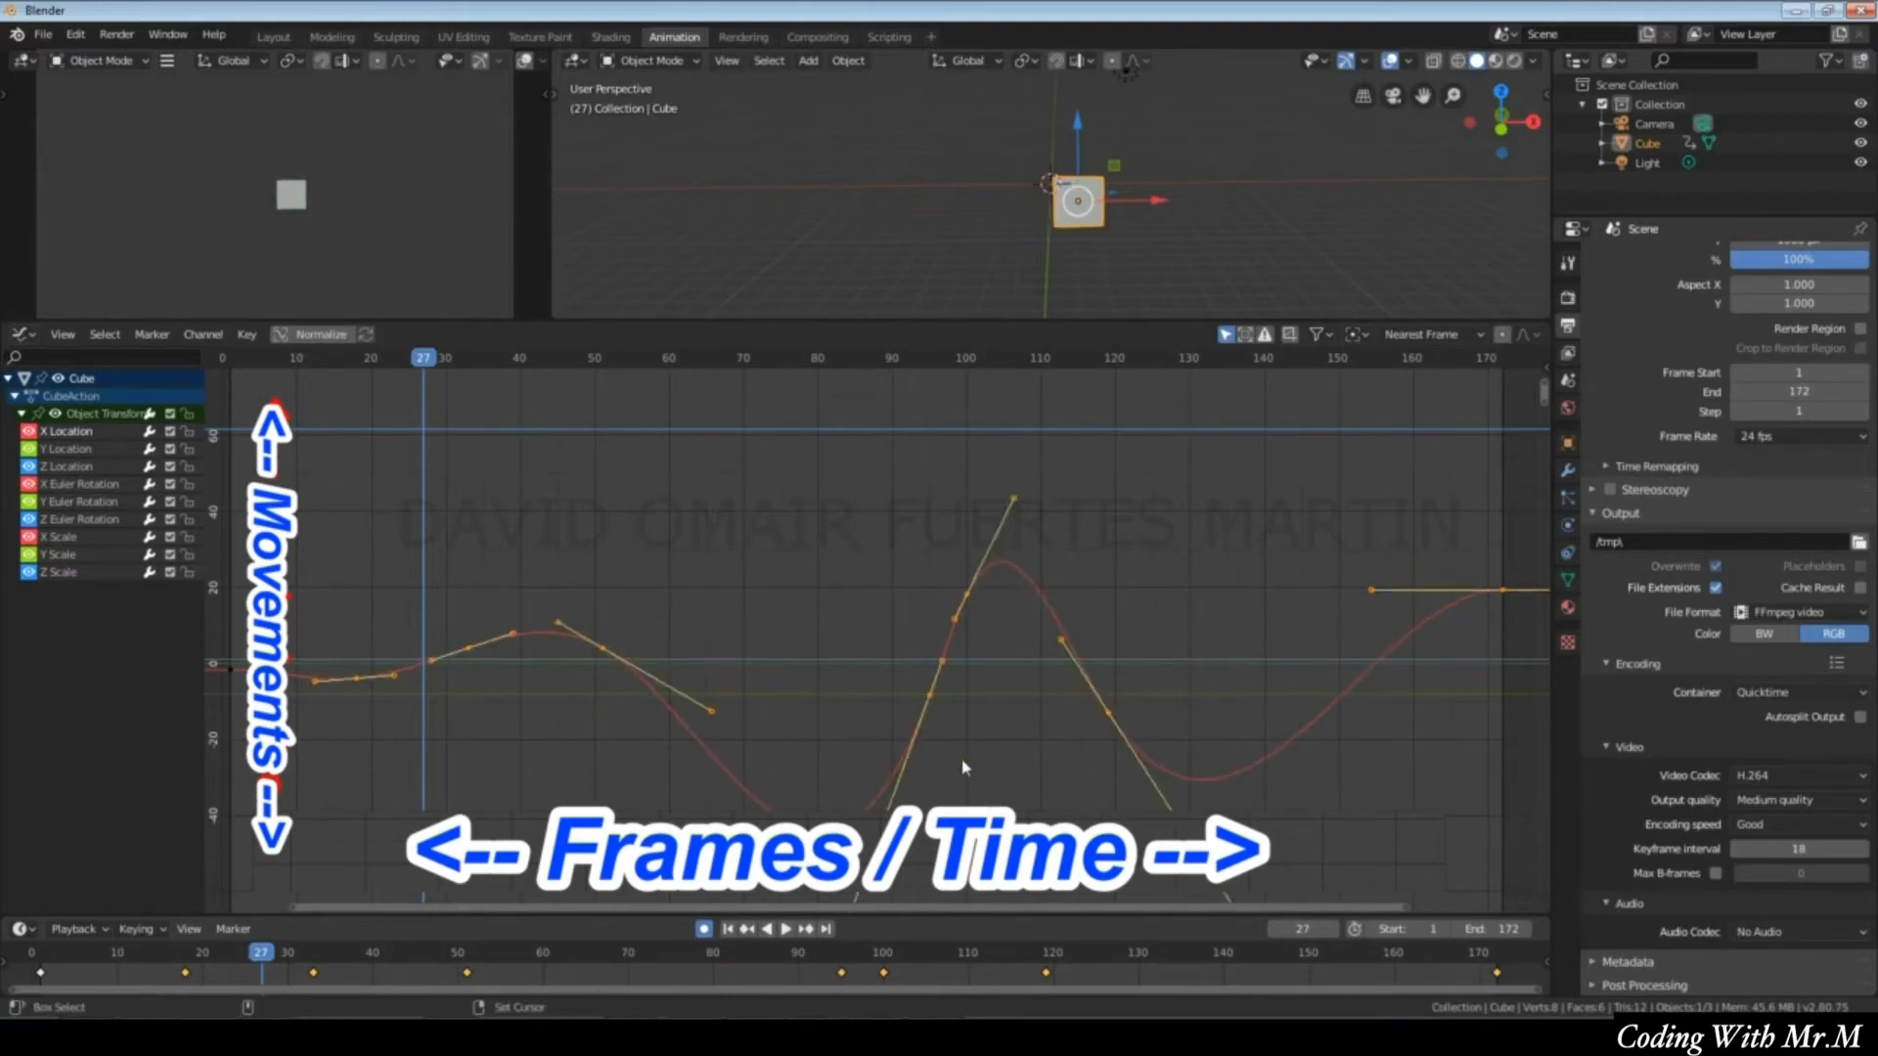
pyautogui.hotkey('ctrl', 'z')
pyautogui.hotkey('ctrl', 'shift', 'z')
pyautogui.hotkey('ctrl', 'z')
pyautogui.hotkey('ctrl', 'shift', 'z')
pyautogui.hotkey('ctrl', 'z')
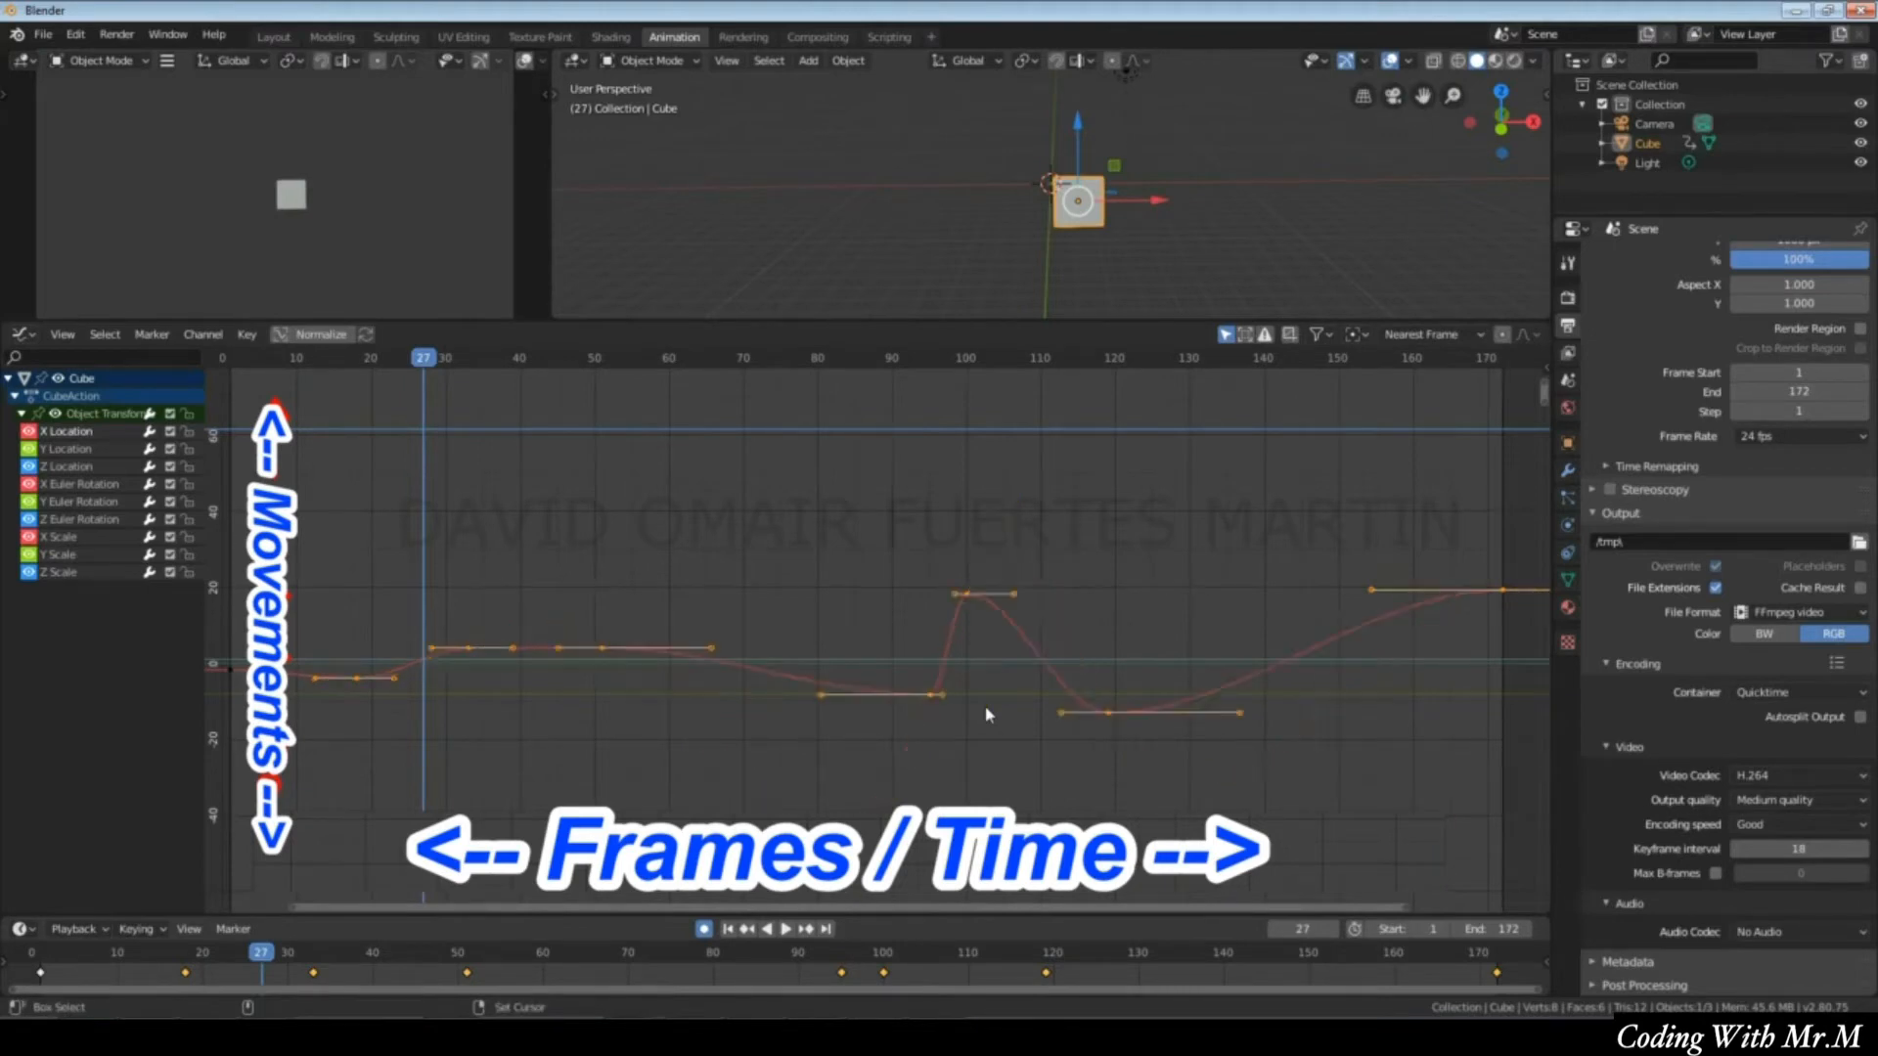
# Move the playhead to frame 38 and select the X Location keyframes at frames 33 and 51 to examine the flat segment.
pyautogui.click(595, 558)
pyautogui.moveTo(472, 385); pyautogui.dragTo(505, 423)
pyautogui.moveTo(427, 583); pyautogui.dragTo(640, 703)
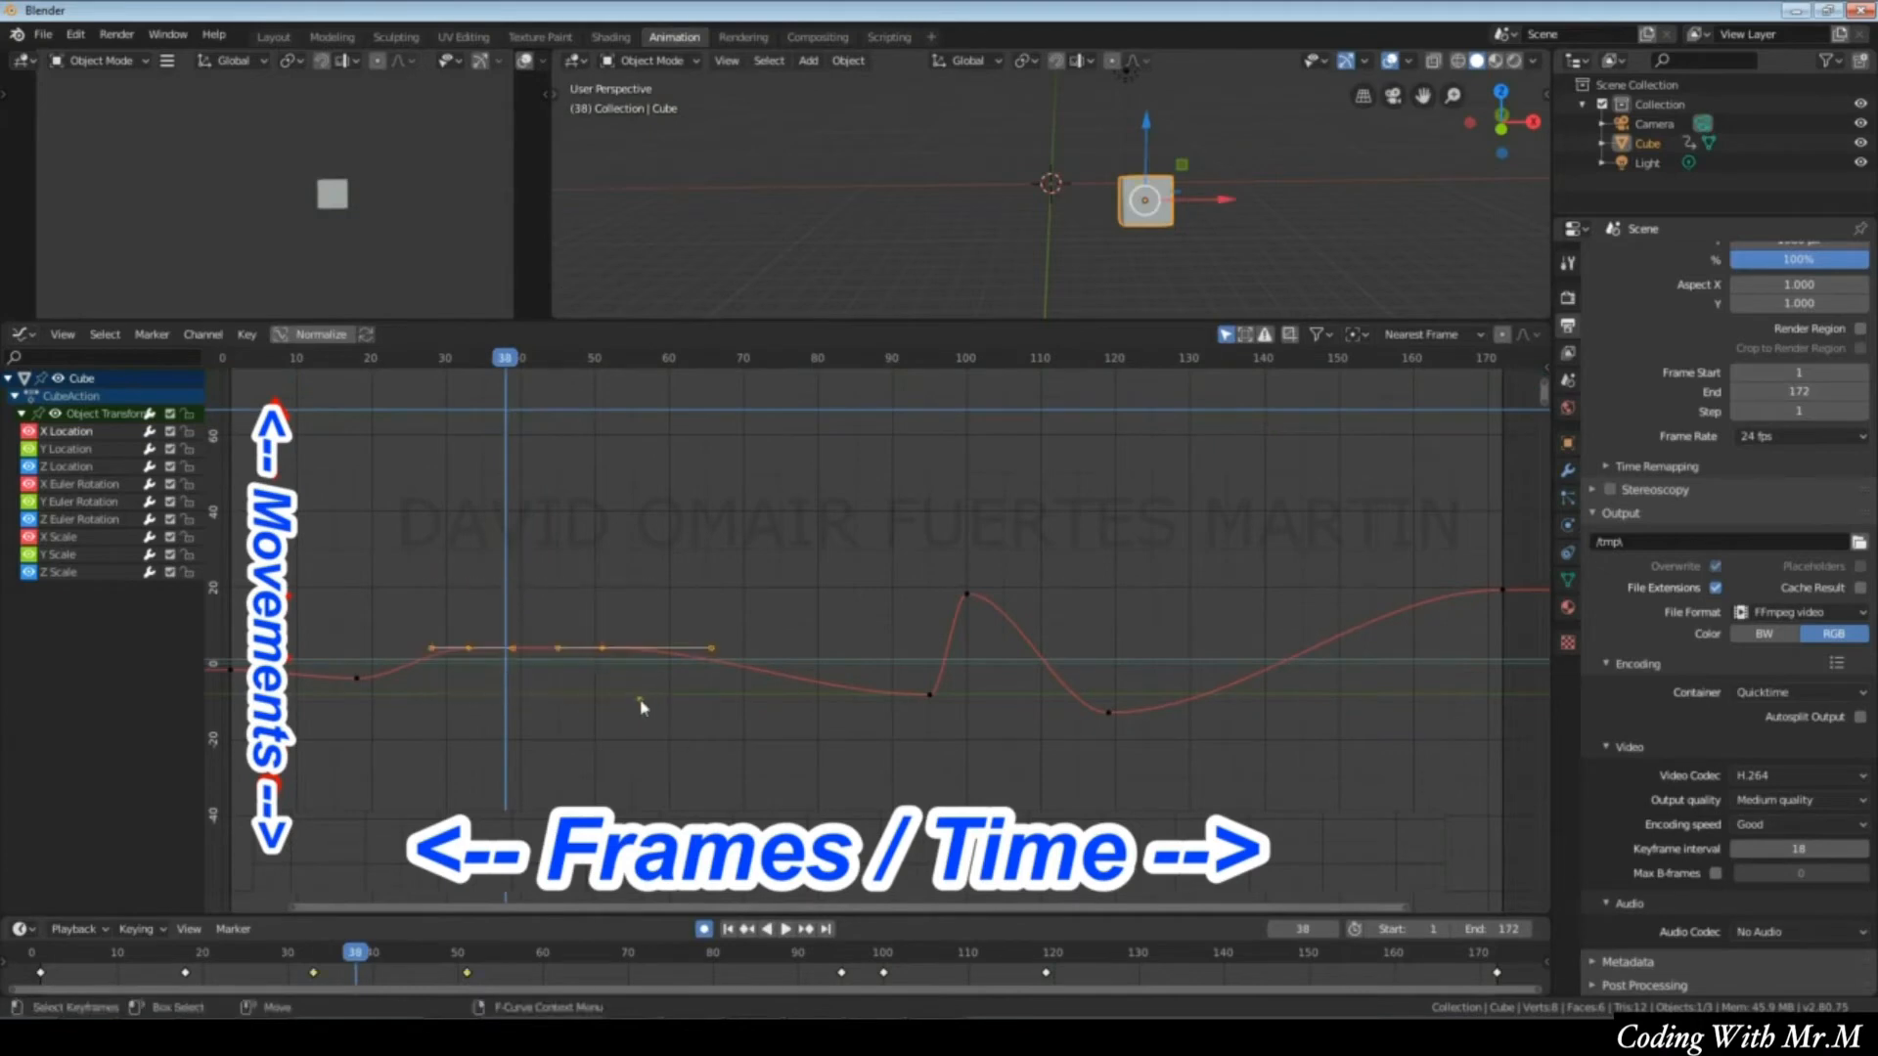
pyautogui.click(602, 656)
# Select the X Location keyframes from frame 18 to 172 and set their interpolation mode to Constant.
pyautogui.moveTo(289, 485); pyautogui.dragTo(1528, 885)
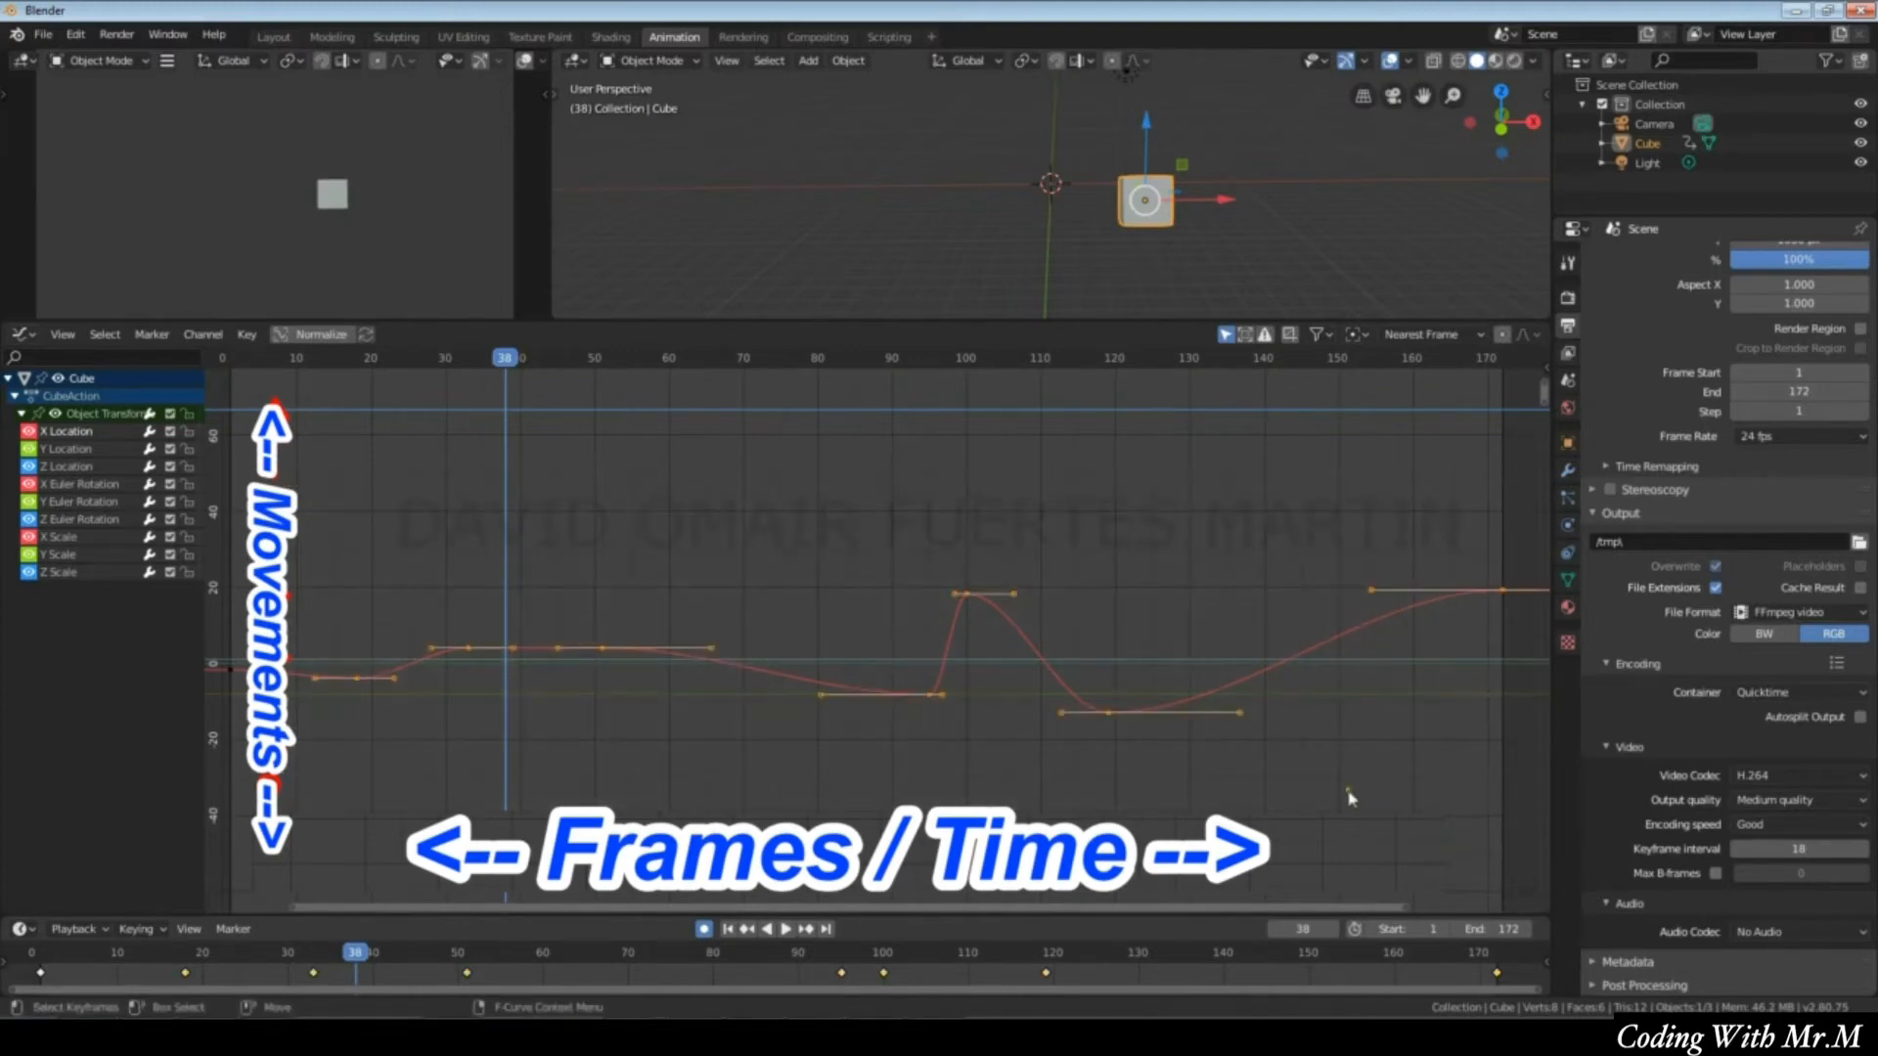
pyautogui.rightClick(986, 663)
pyautogui.moveTo(988, 664)
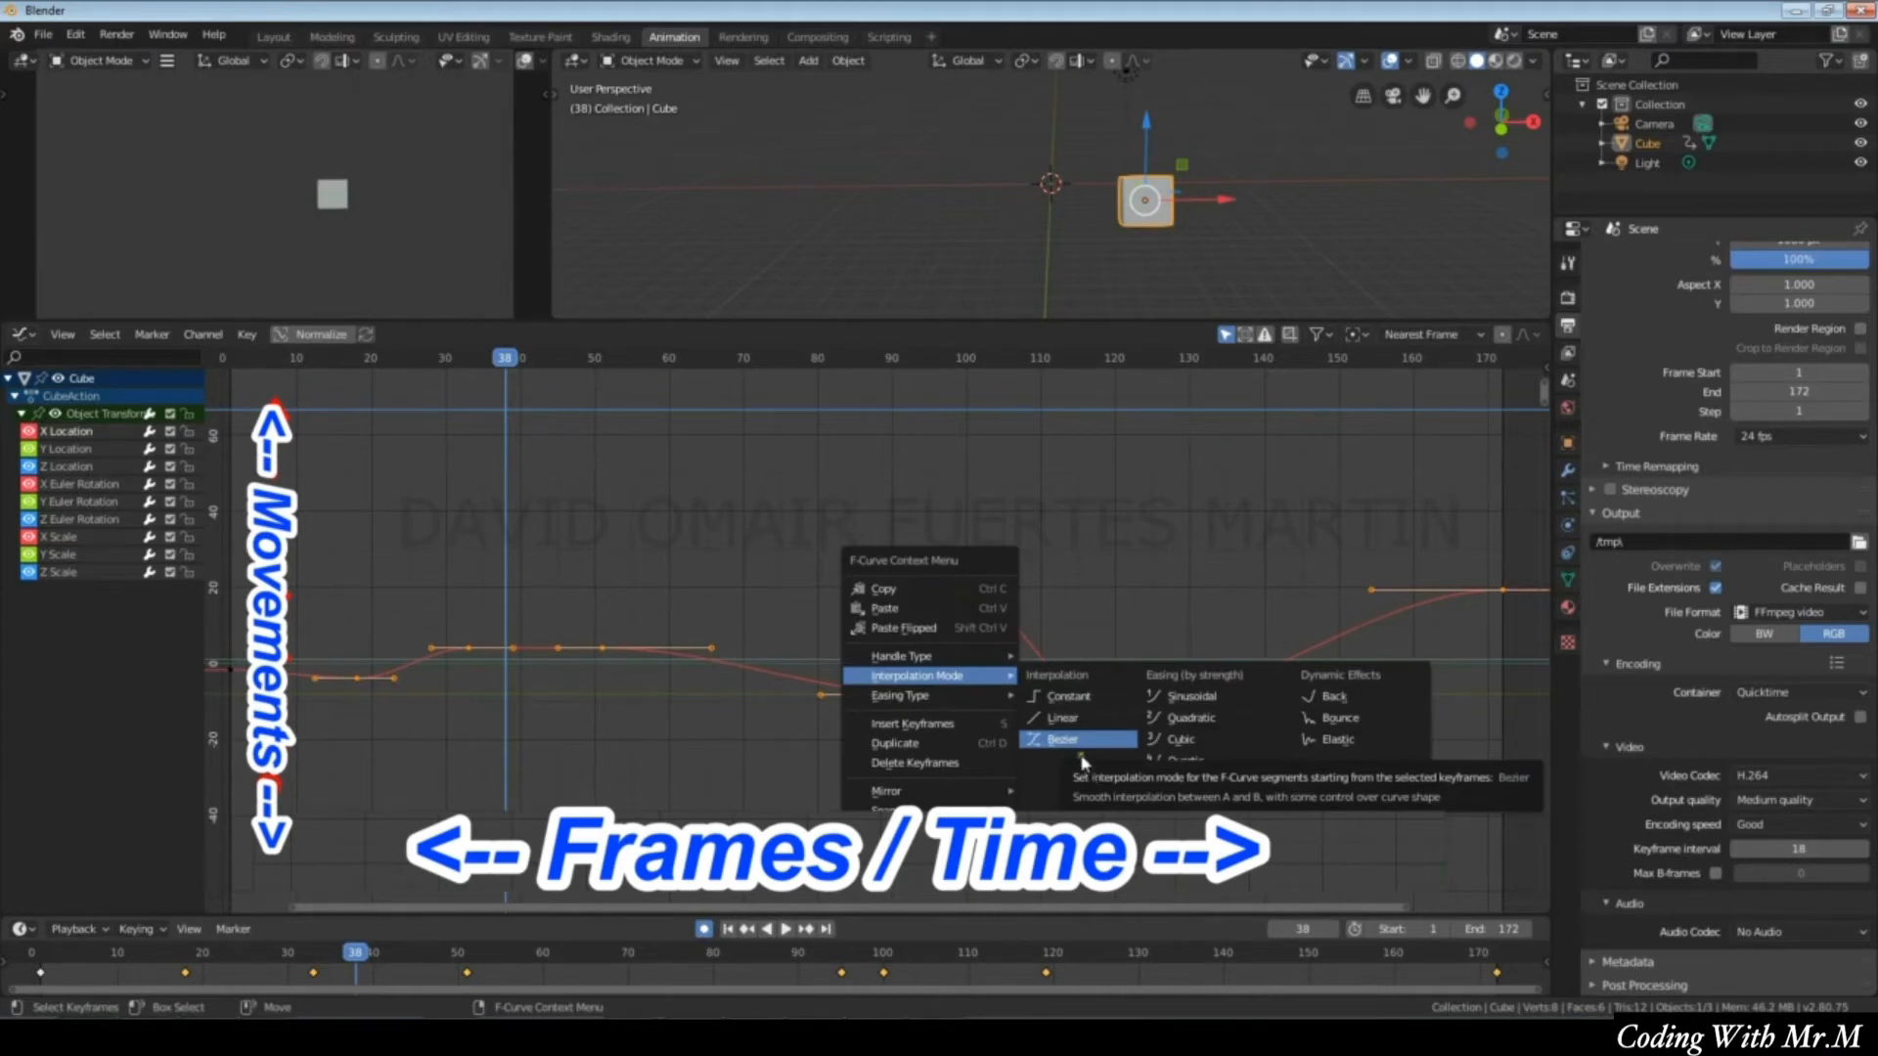
pyautogui.click(1069, 697)
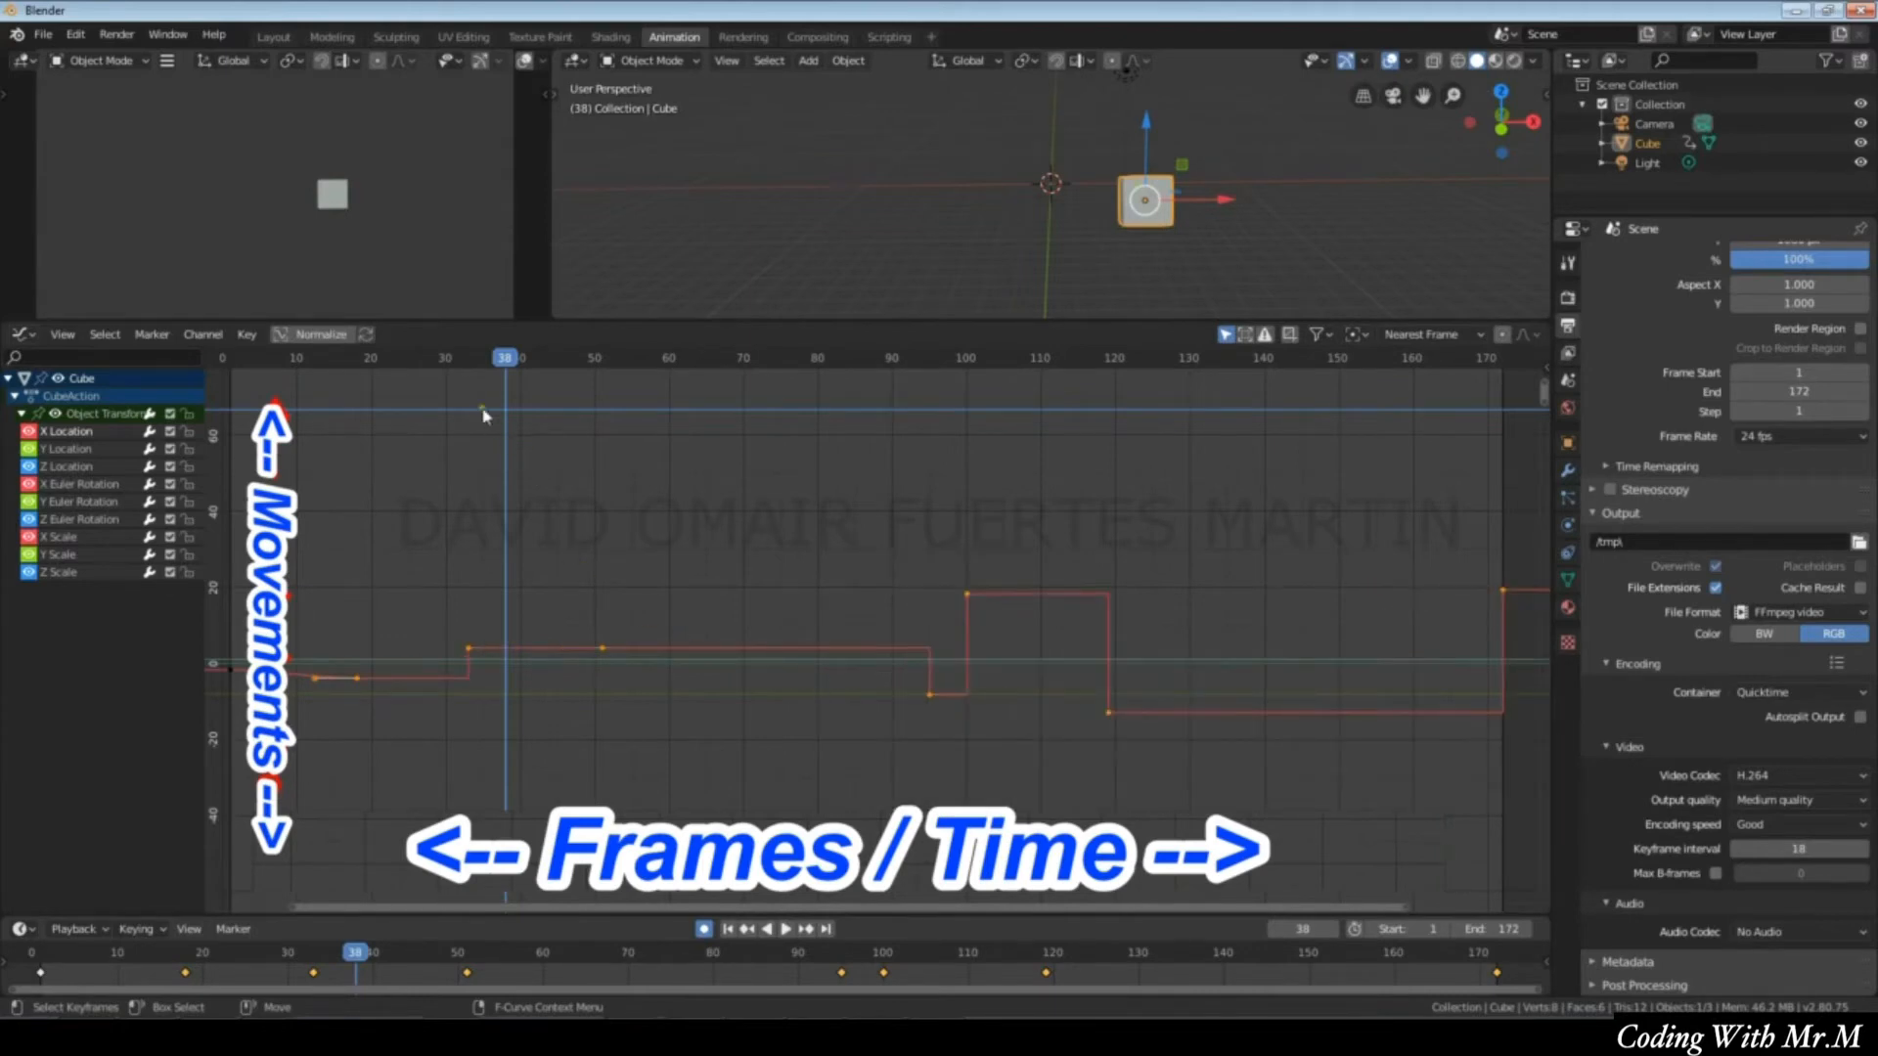
# Scrub and play the animation to review the cube's stepped motion, and deselect the keyframes.
pyautogui.moveTo(484, 416); pyautogui.dragTo(1059, 439)
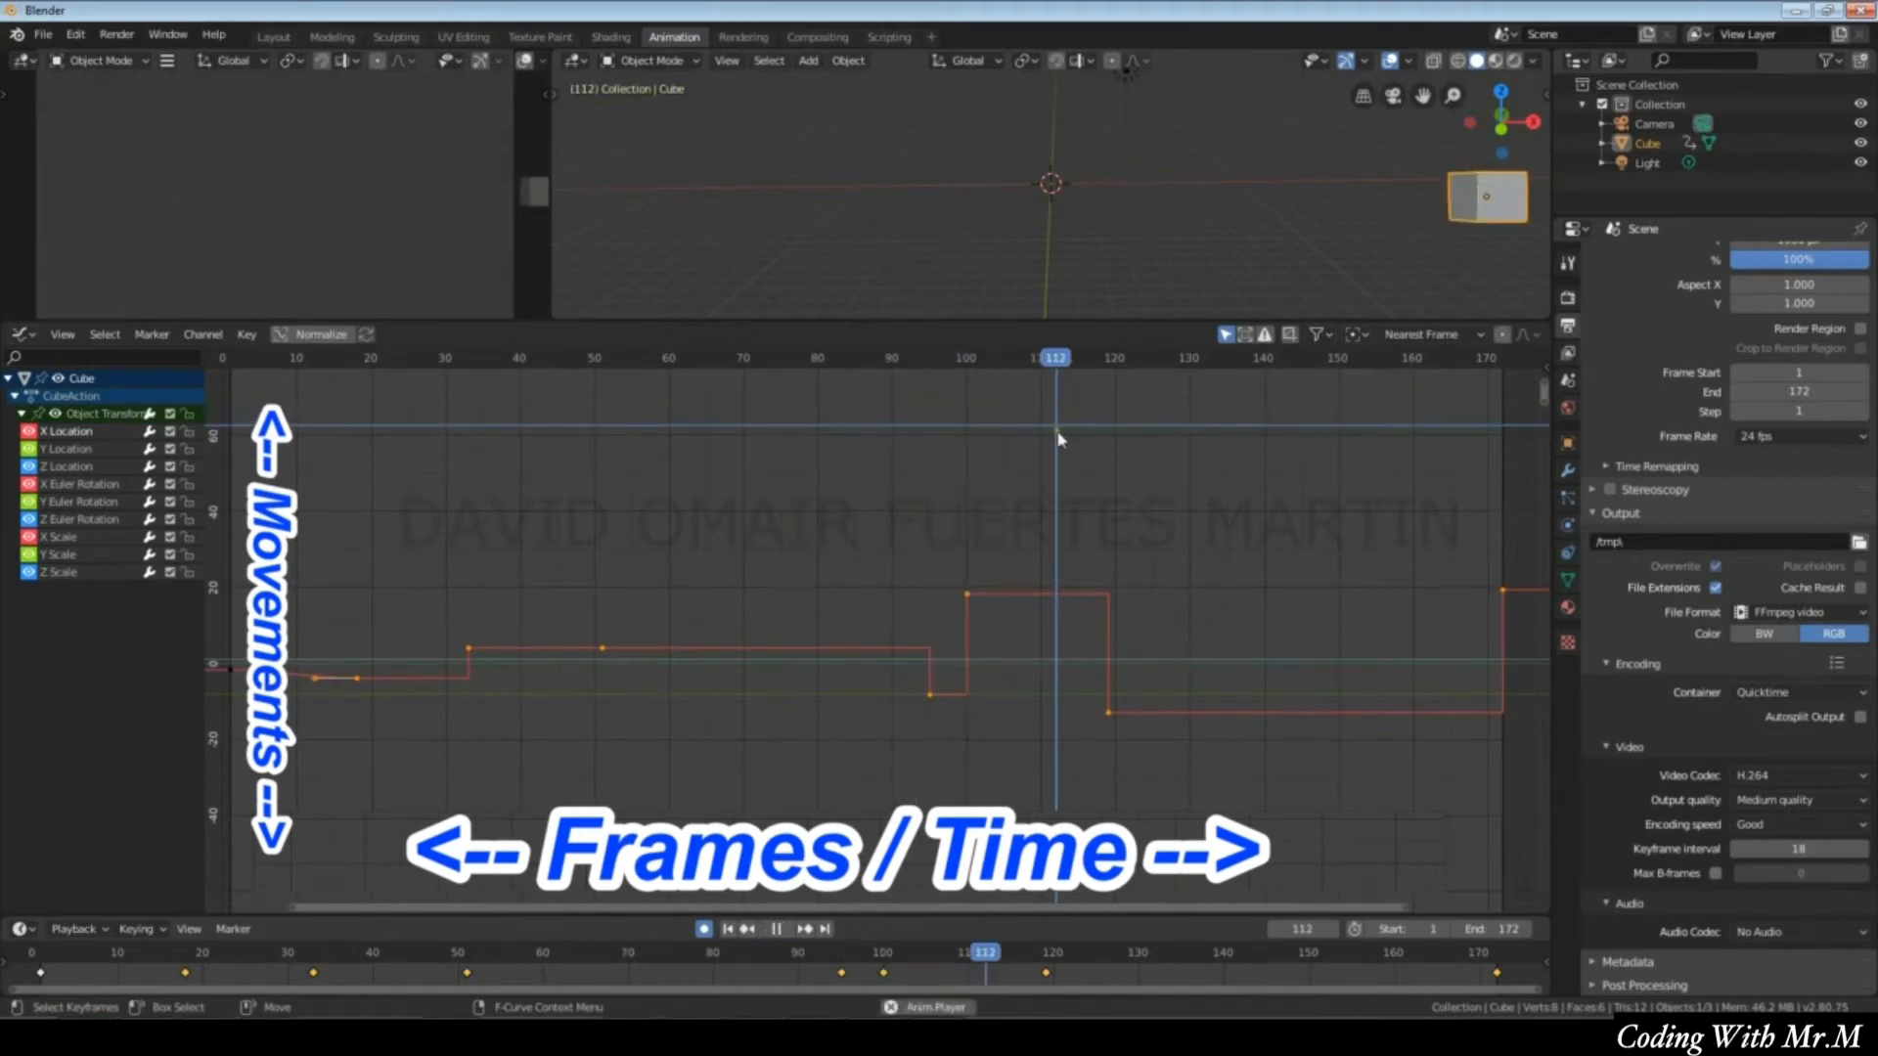
pyautogui.press('space')
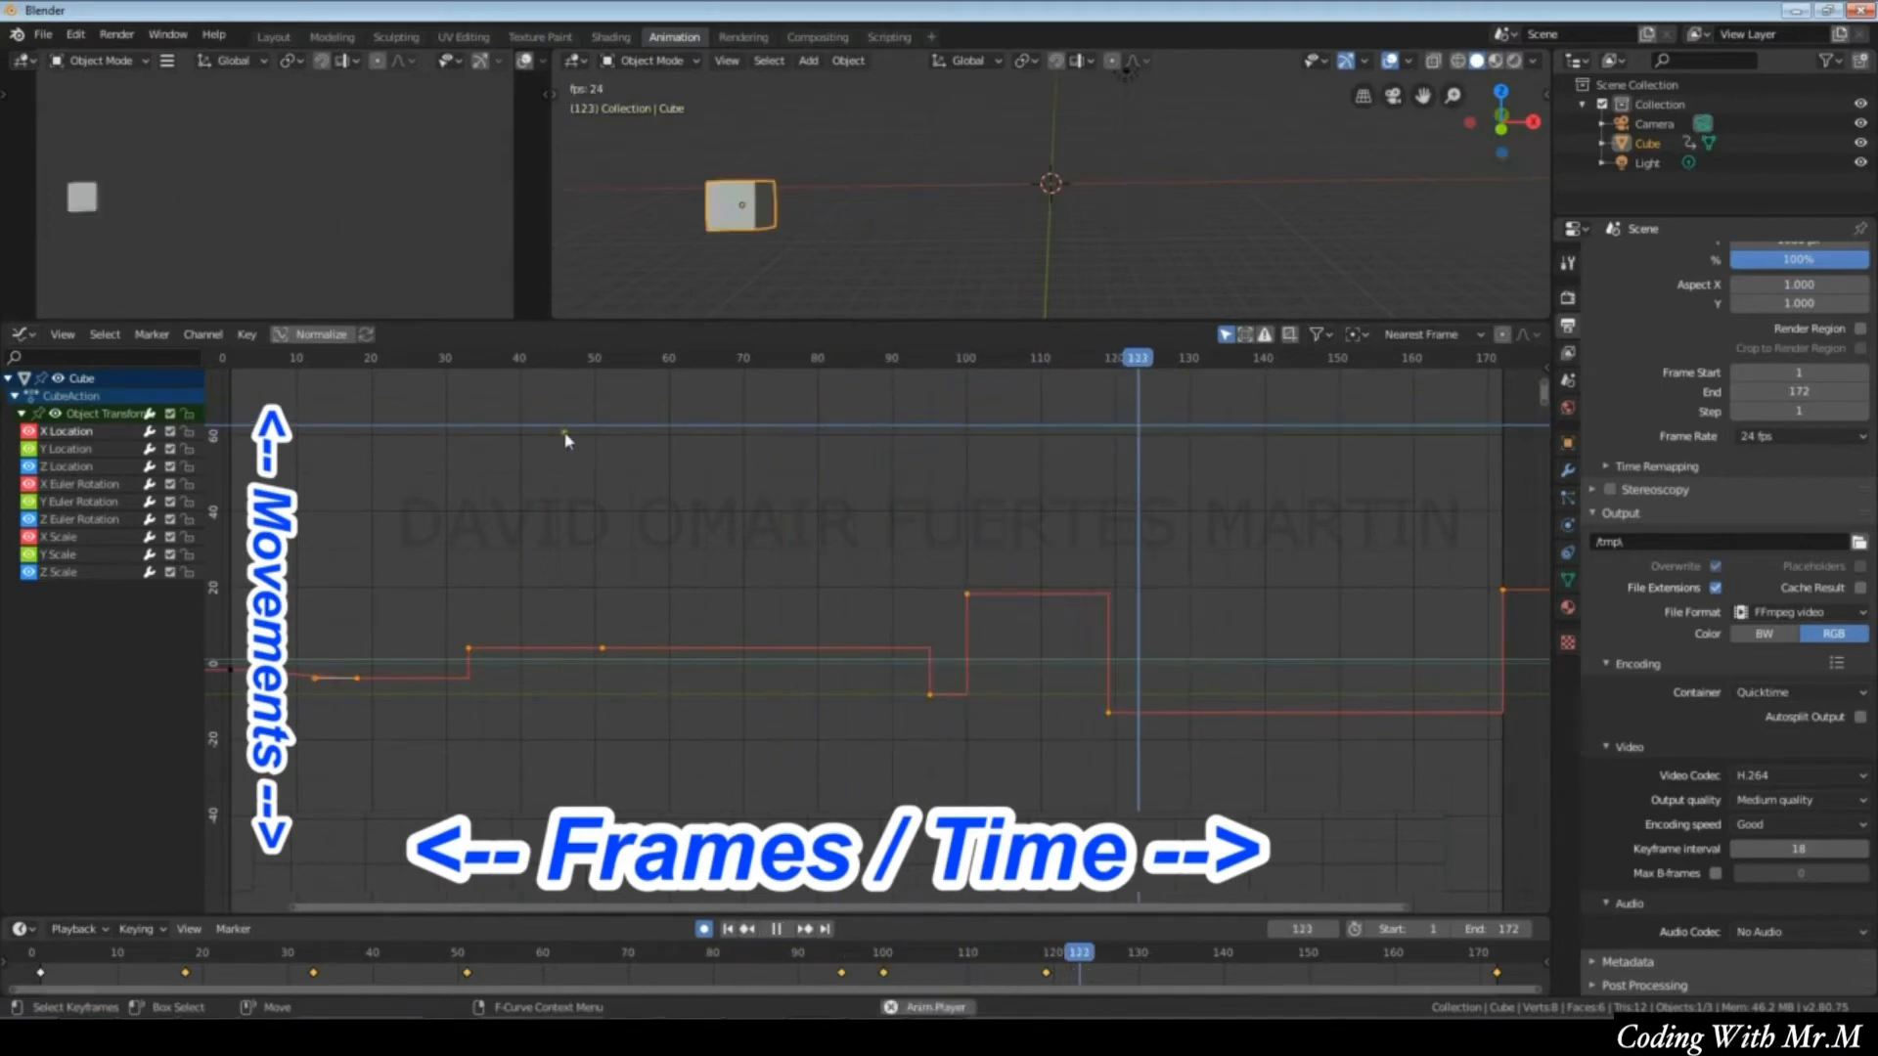
pyautogui.click(800, 374)
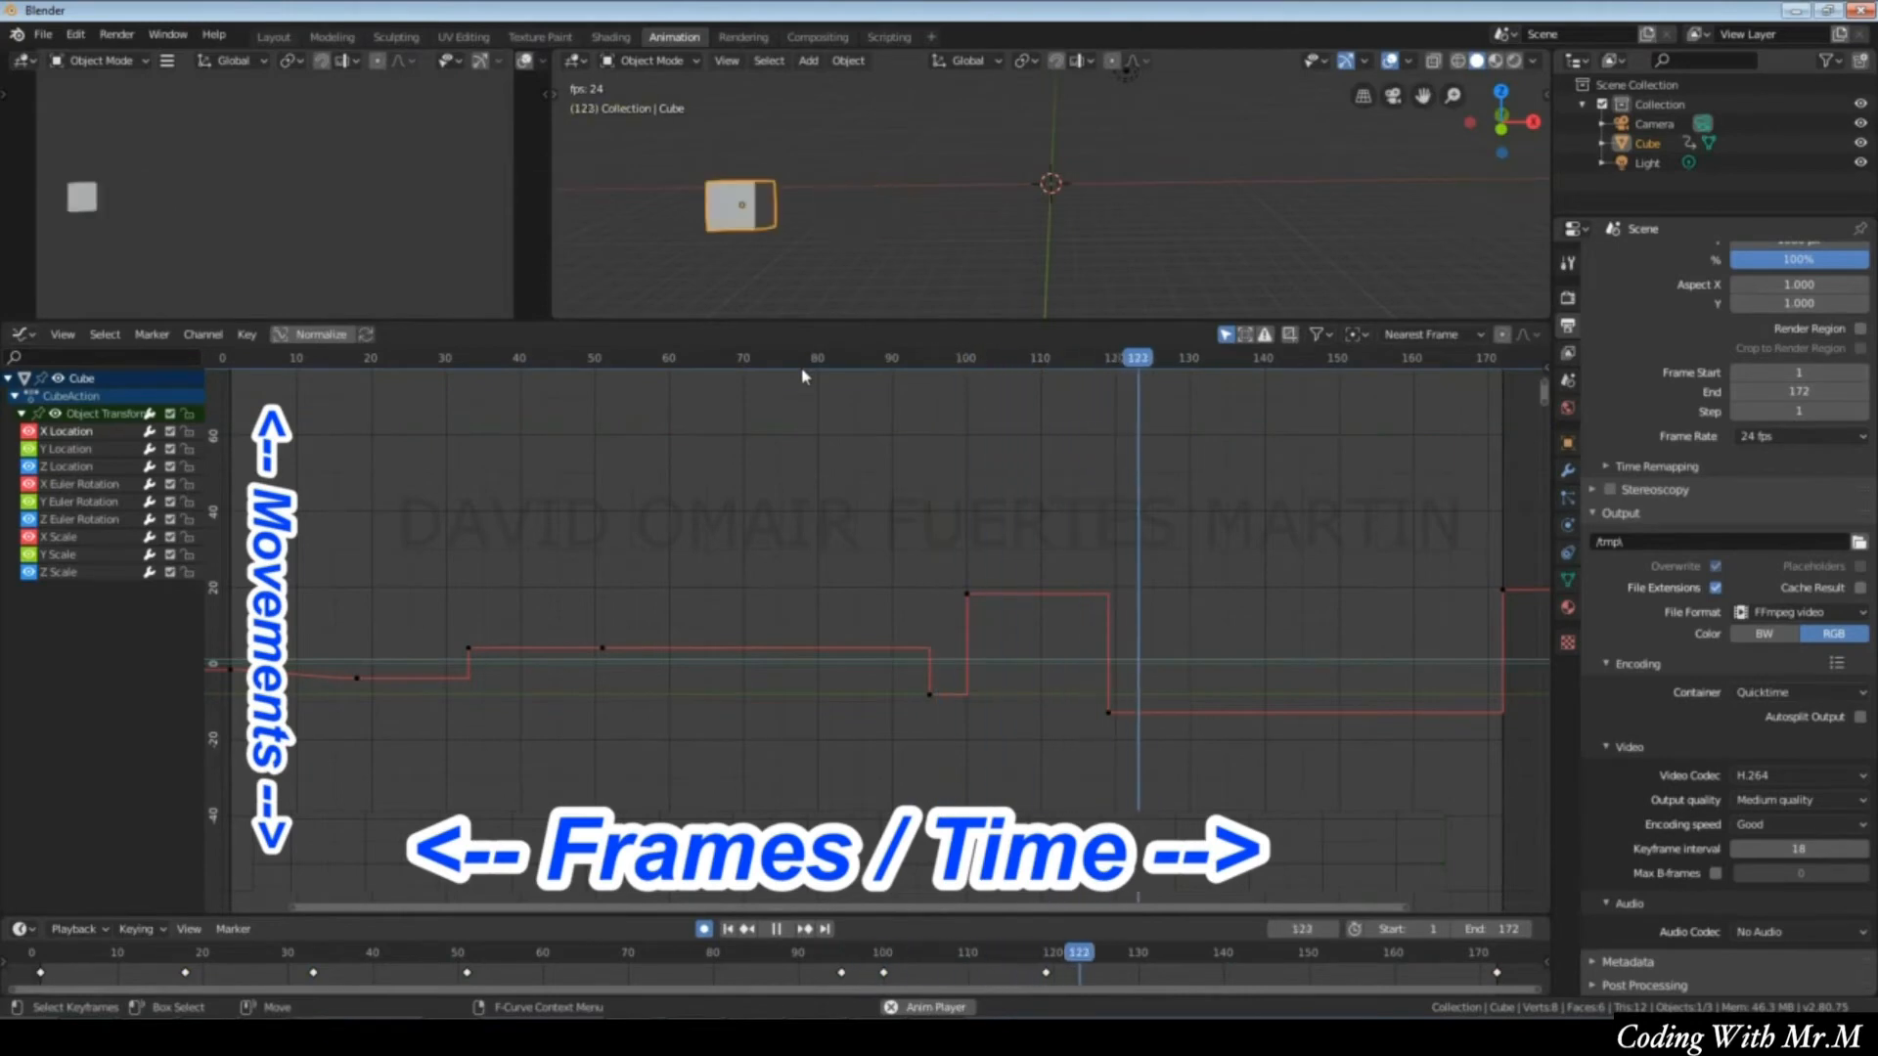
pyautogui.press('space')
# Reselect the X Location keyframes from frame 18 to 172 and set their interpolation mode to Linear.
pyautogui.moveTo(352, 492); pyautogui.dragTo(1544, 895)
pyautogui.rightClick(1080, 686)
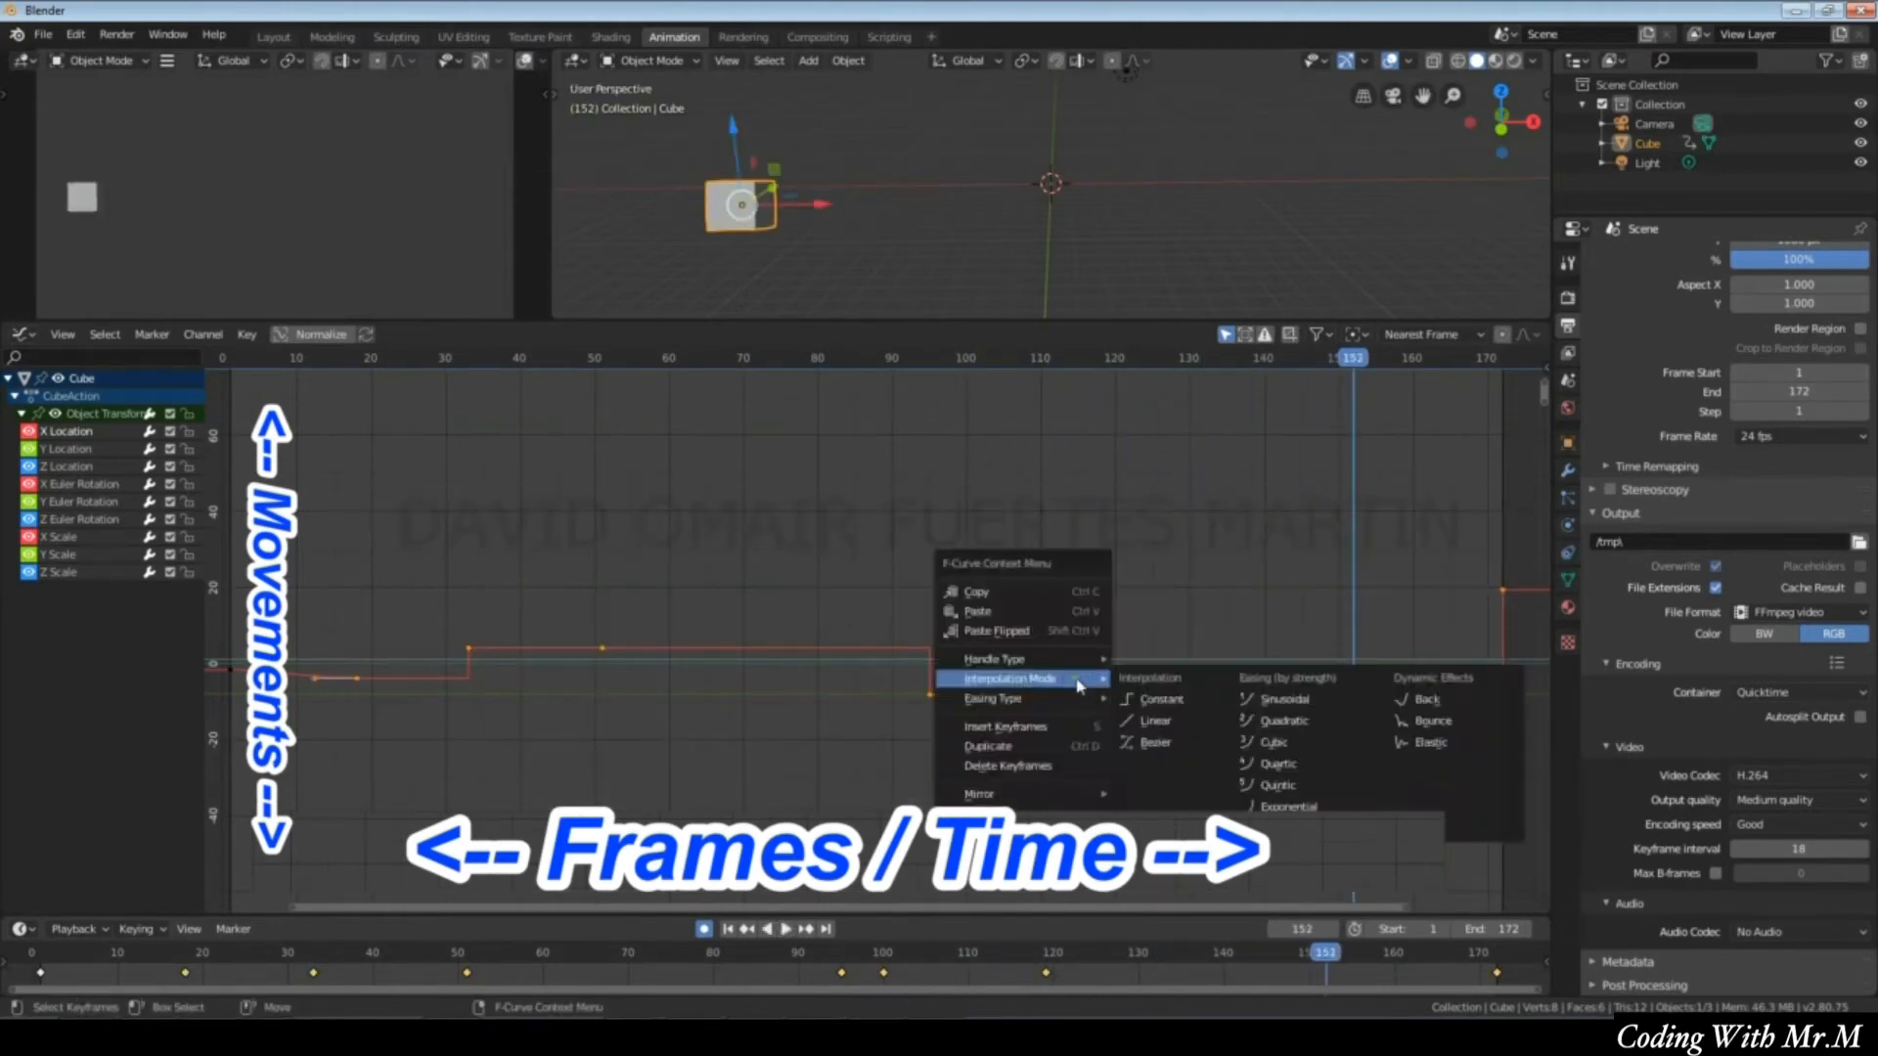
pyautogui.click(1164, 727)
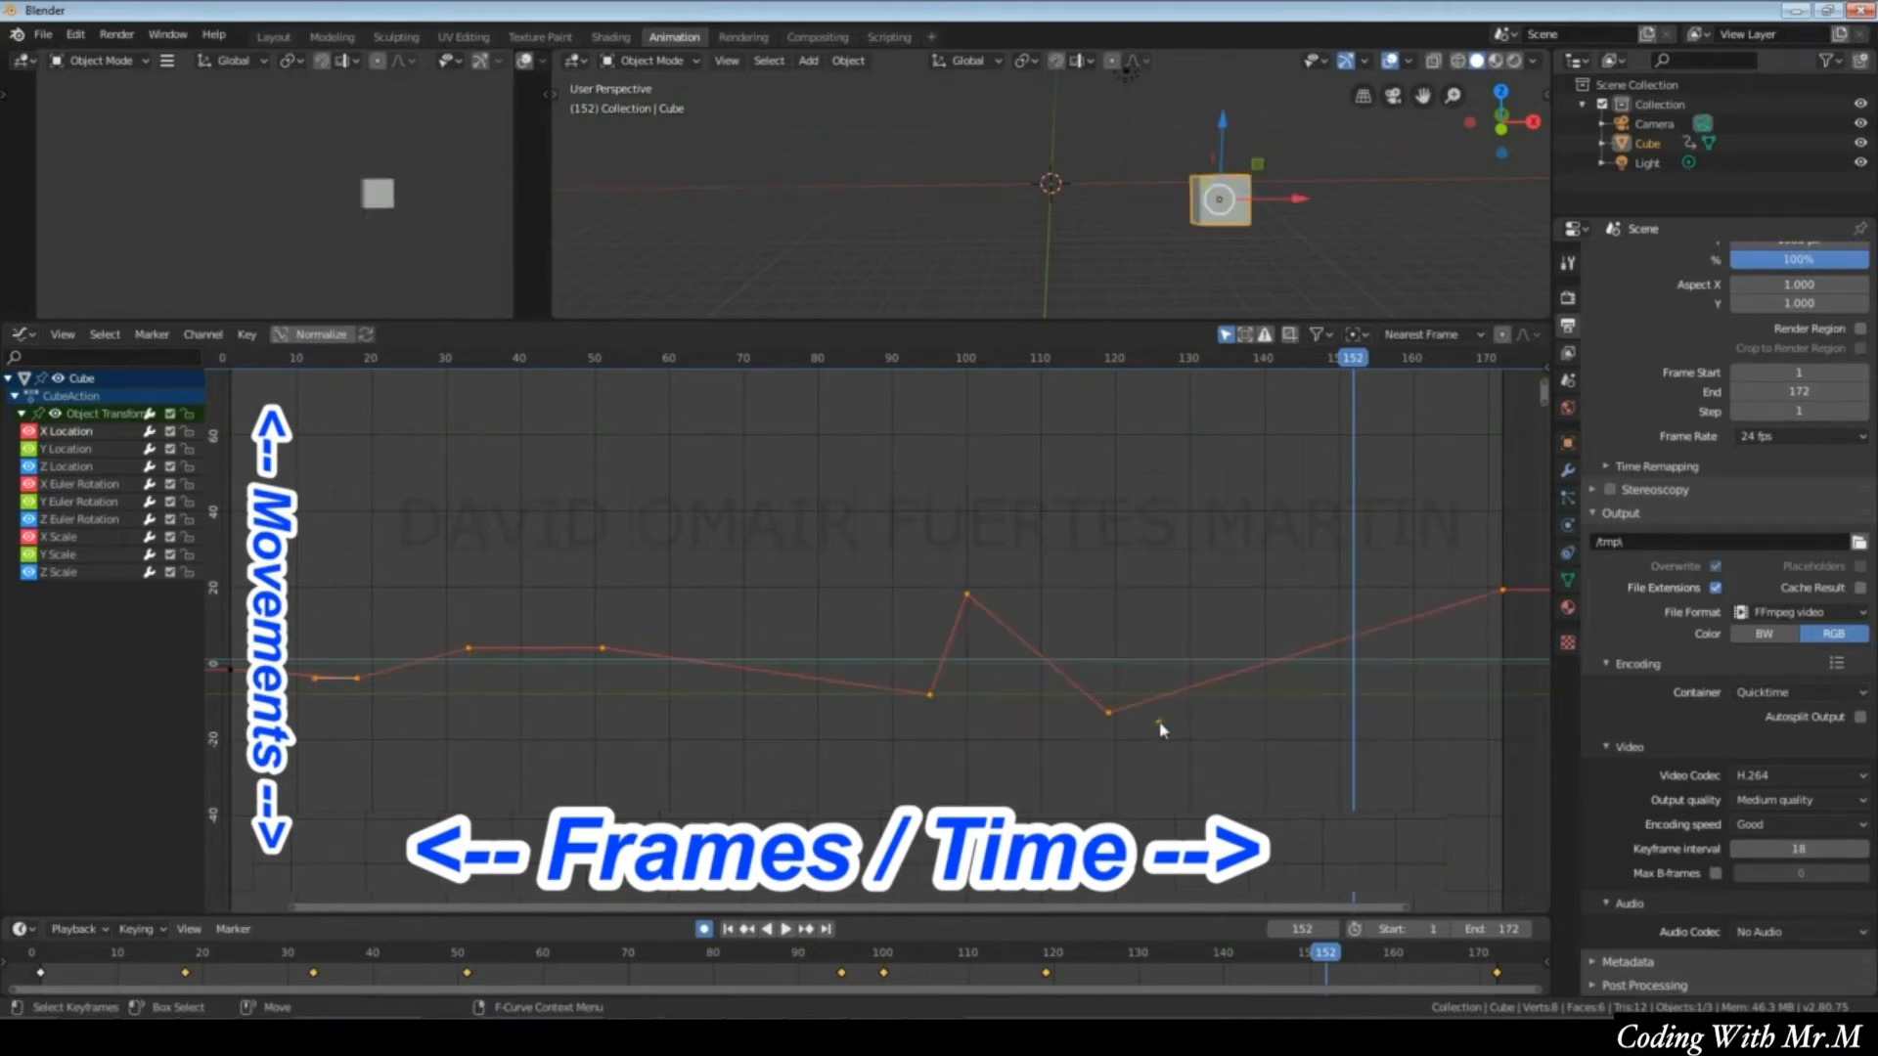
# Play the animation from near frame 20 to review the cube's motion with Linear interpolation.
pyautogui.click(379, 364)
pyautogui.press('space')
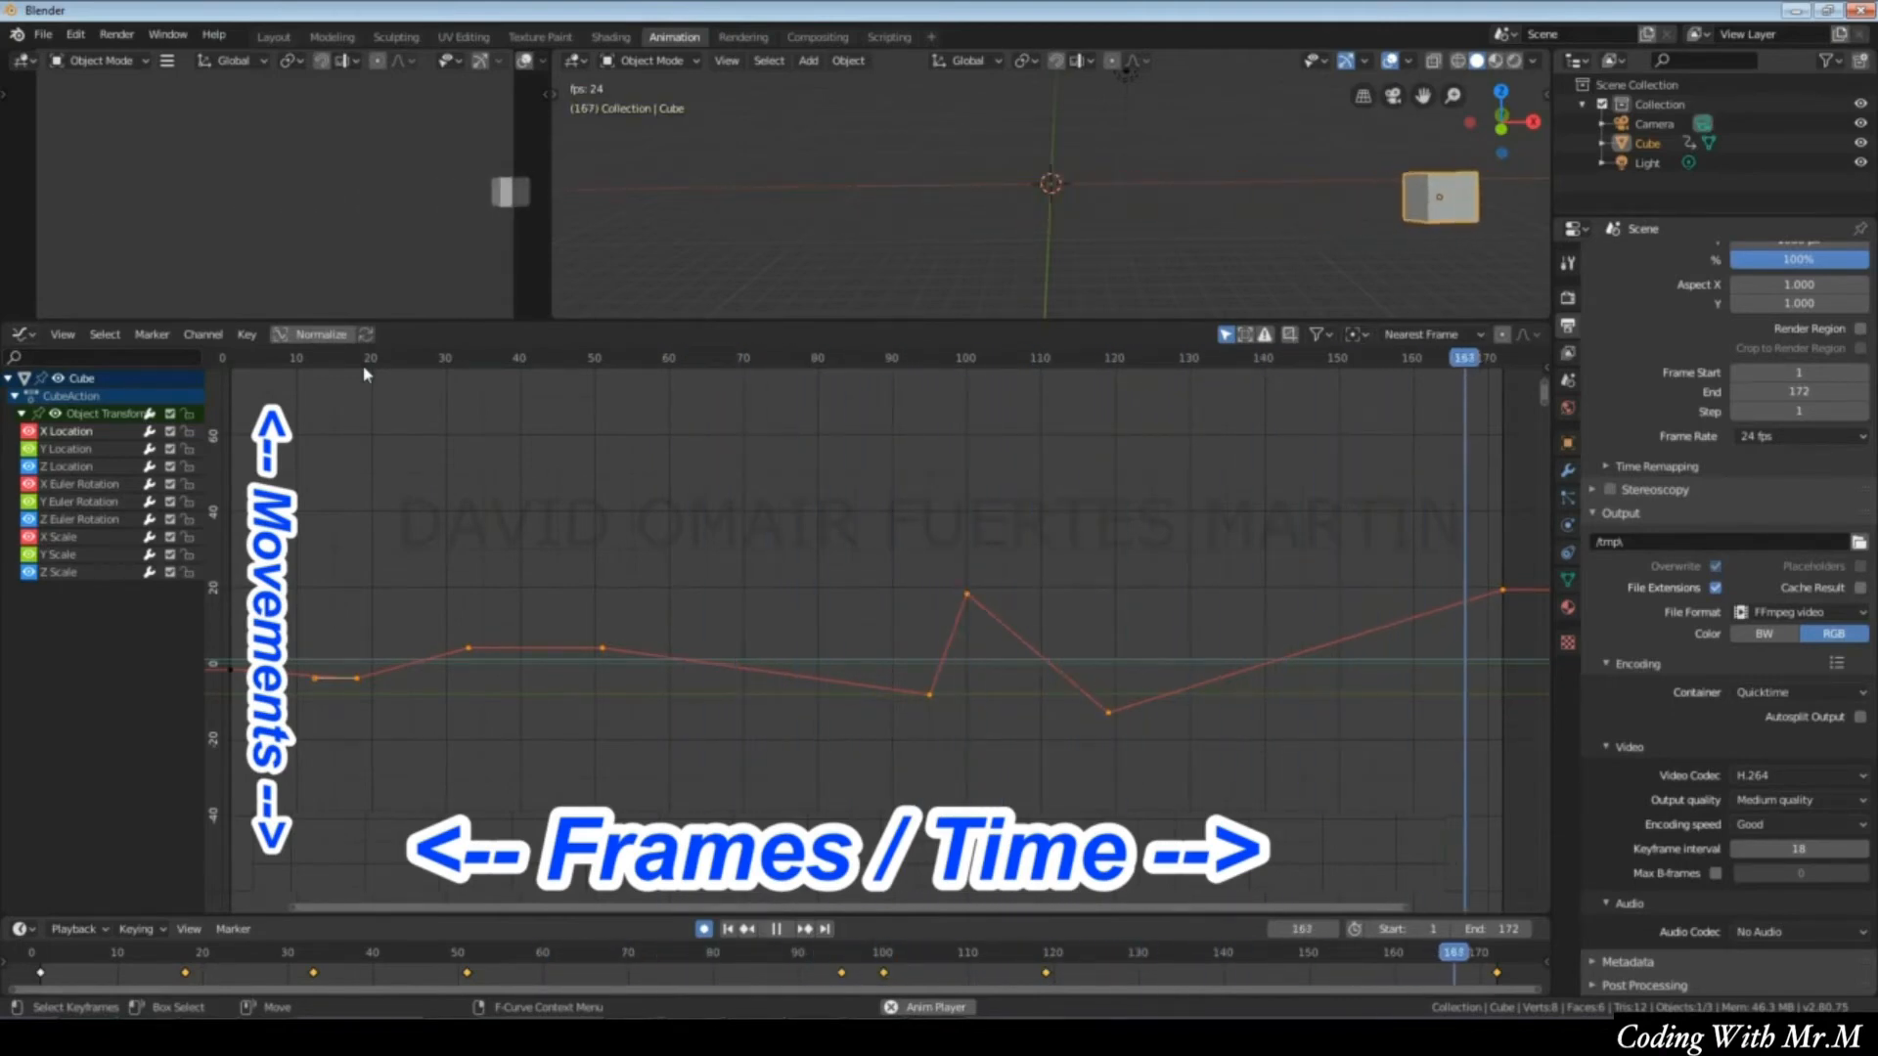
pyautogui.press('space')
# Set the selected X Location keyframes' interpolation mode to Bezier, and deselect them while playing the animation.
pyautogui.rightClick(613, 611)
pyautogui.moveTo(608, 615)
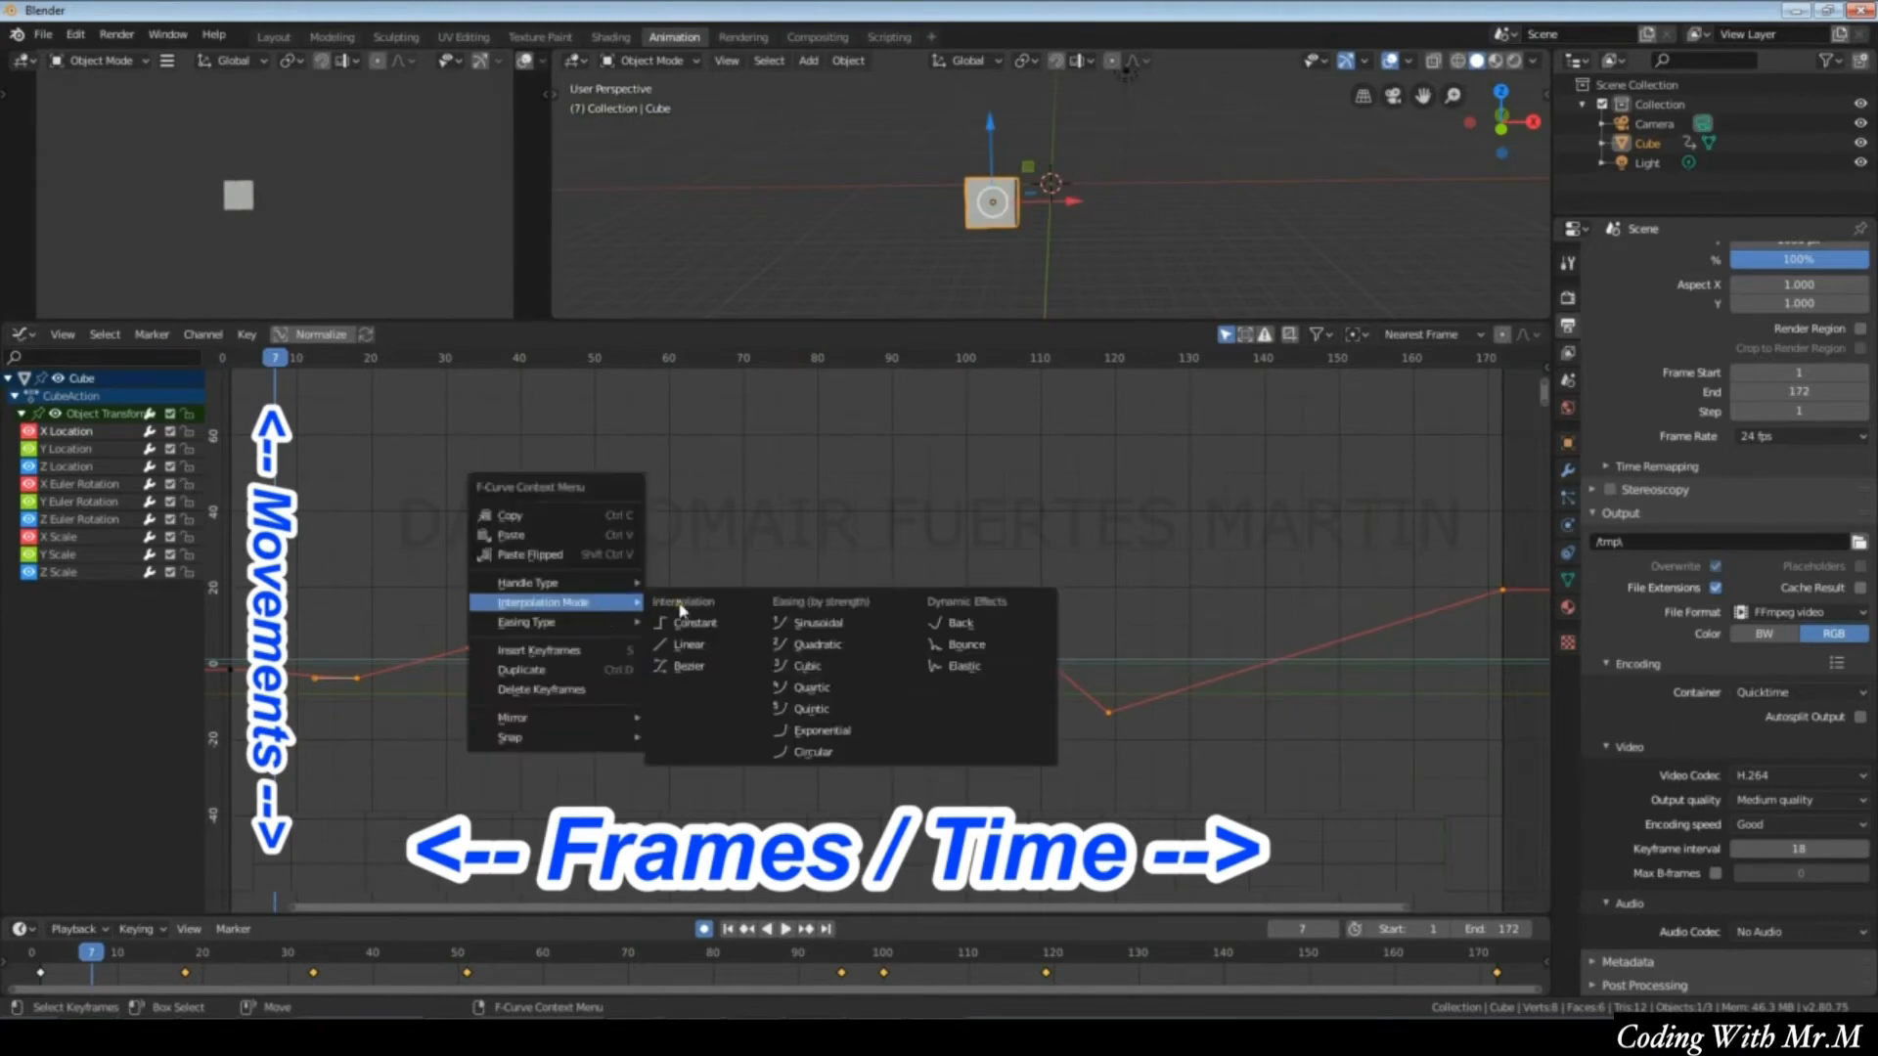
pyautogui.click(707, 667)
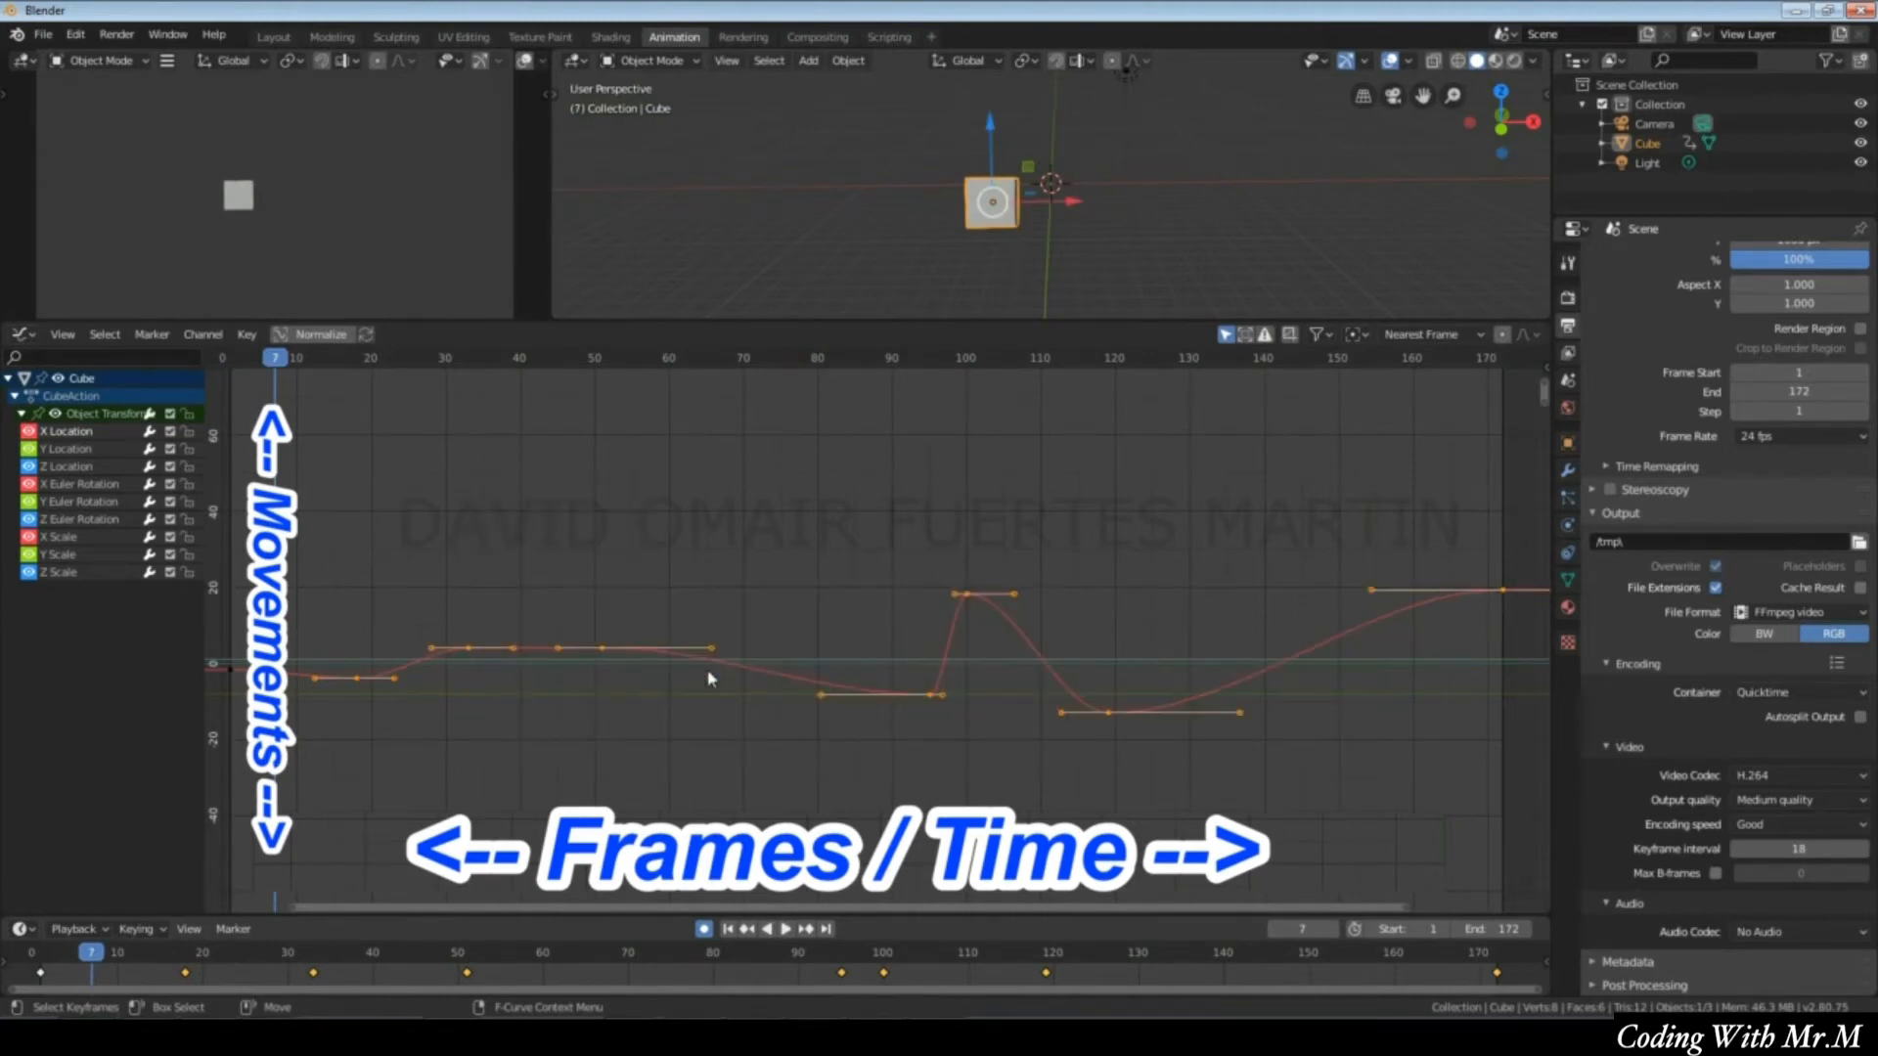
pyautogui.press('space')
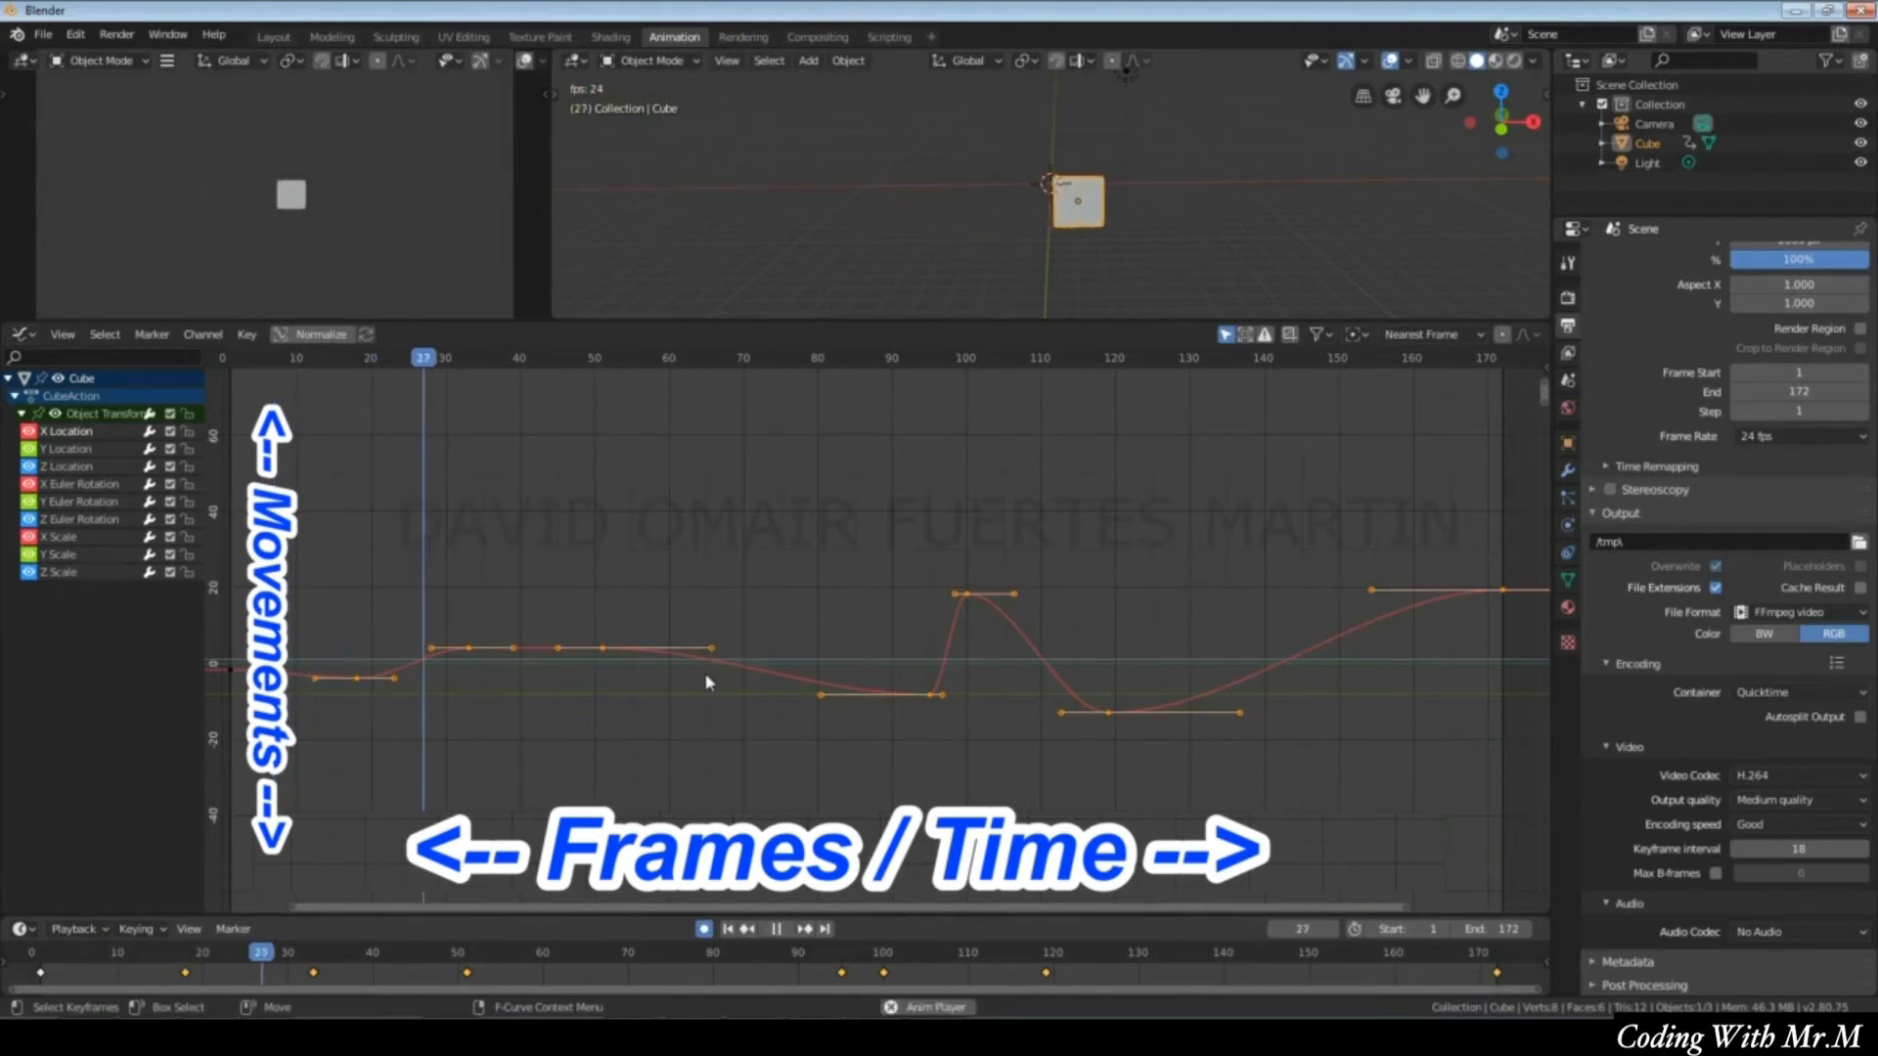
pyautogui.click(753, 748)
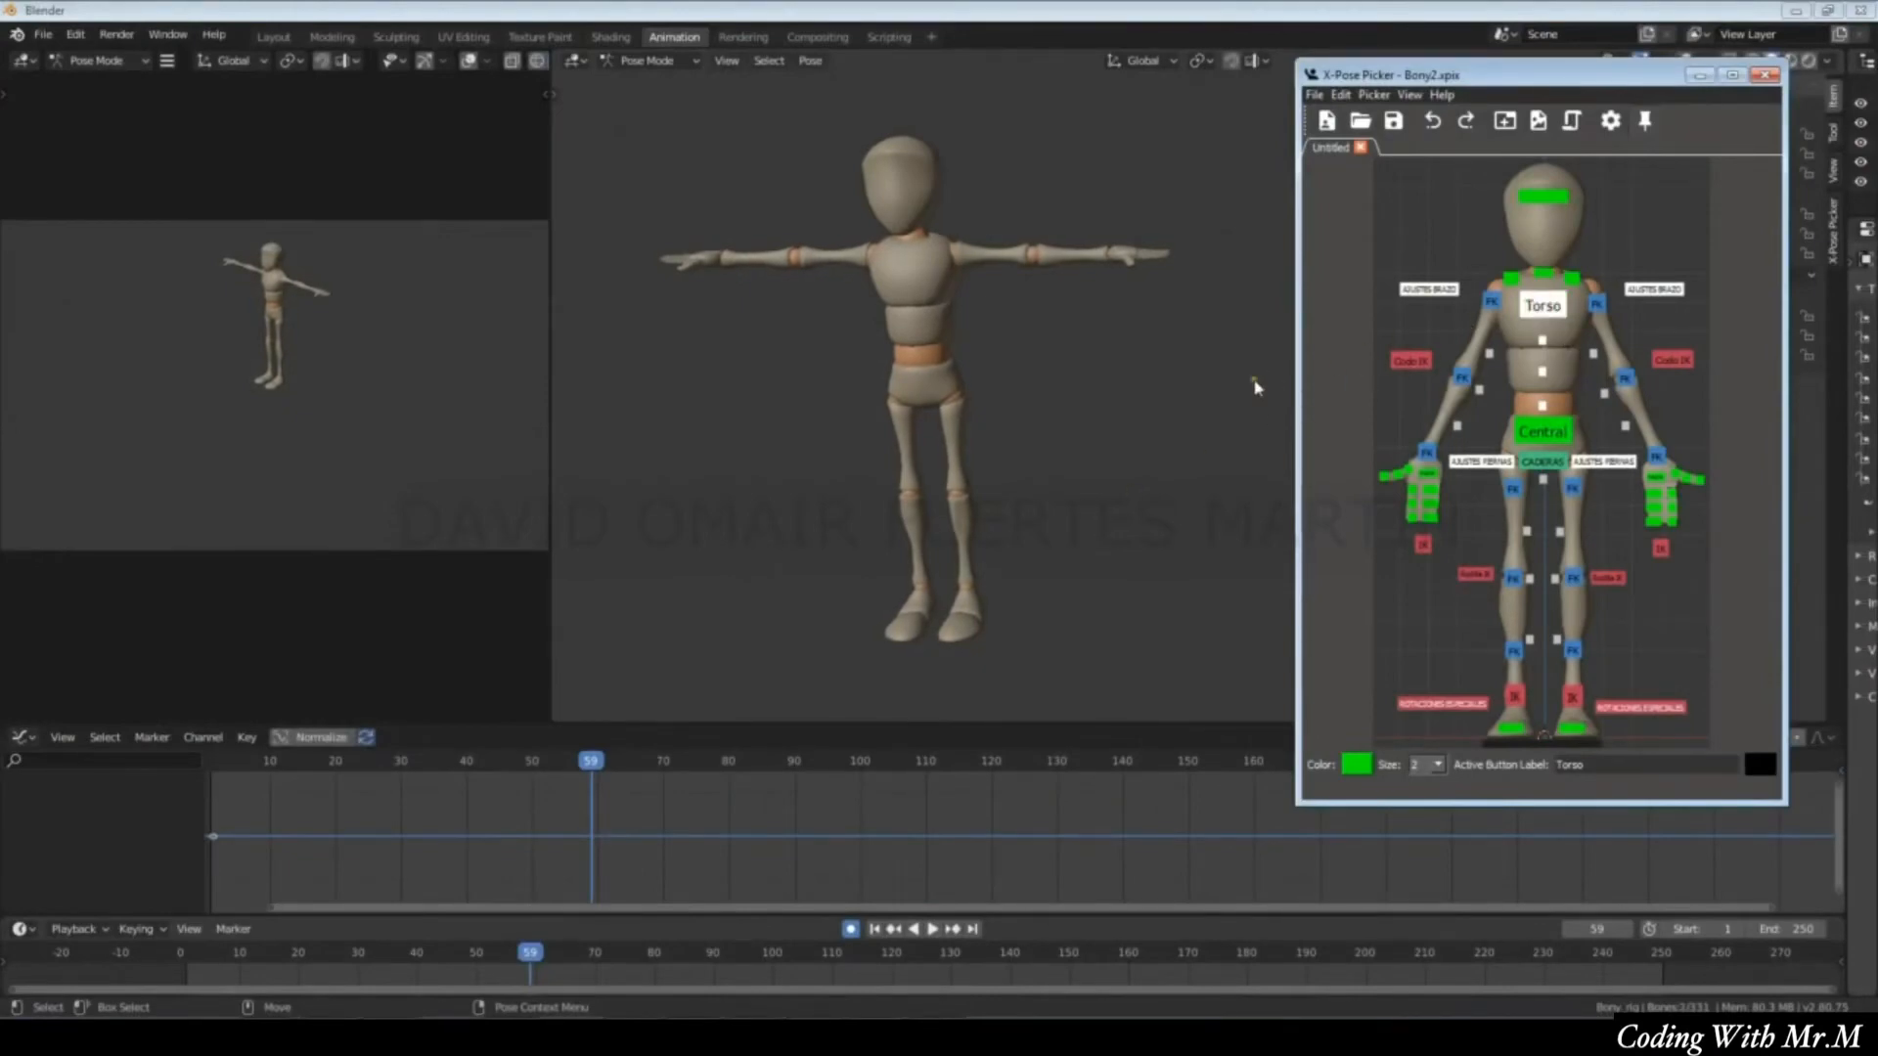
# Insert LocRotScale keyframes for the character's torso control at frame 59, and move the control up and sideways at frame 101.
pyautogui.click(1098, 445)
pyautogui.press('i')
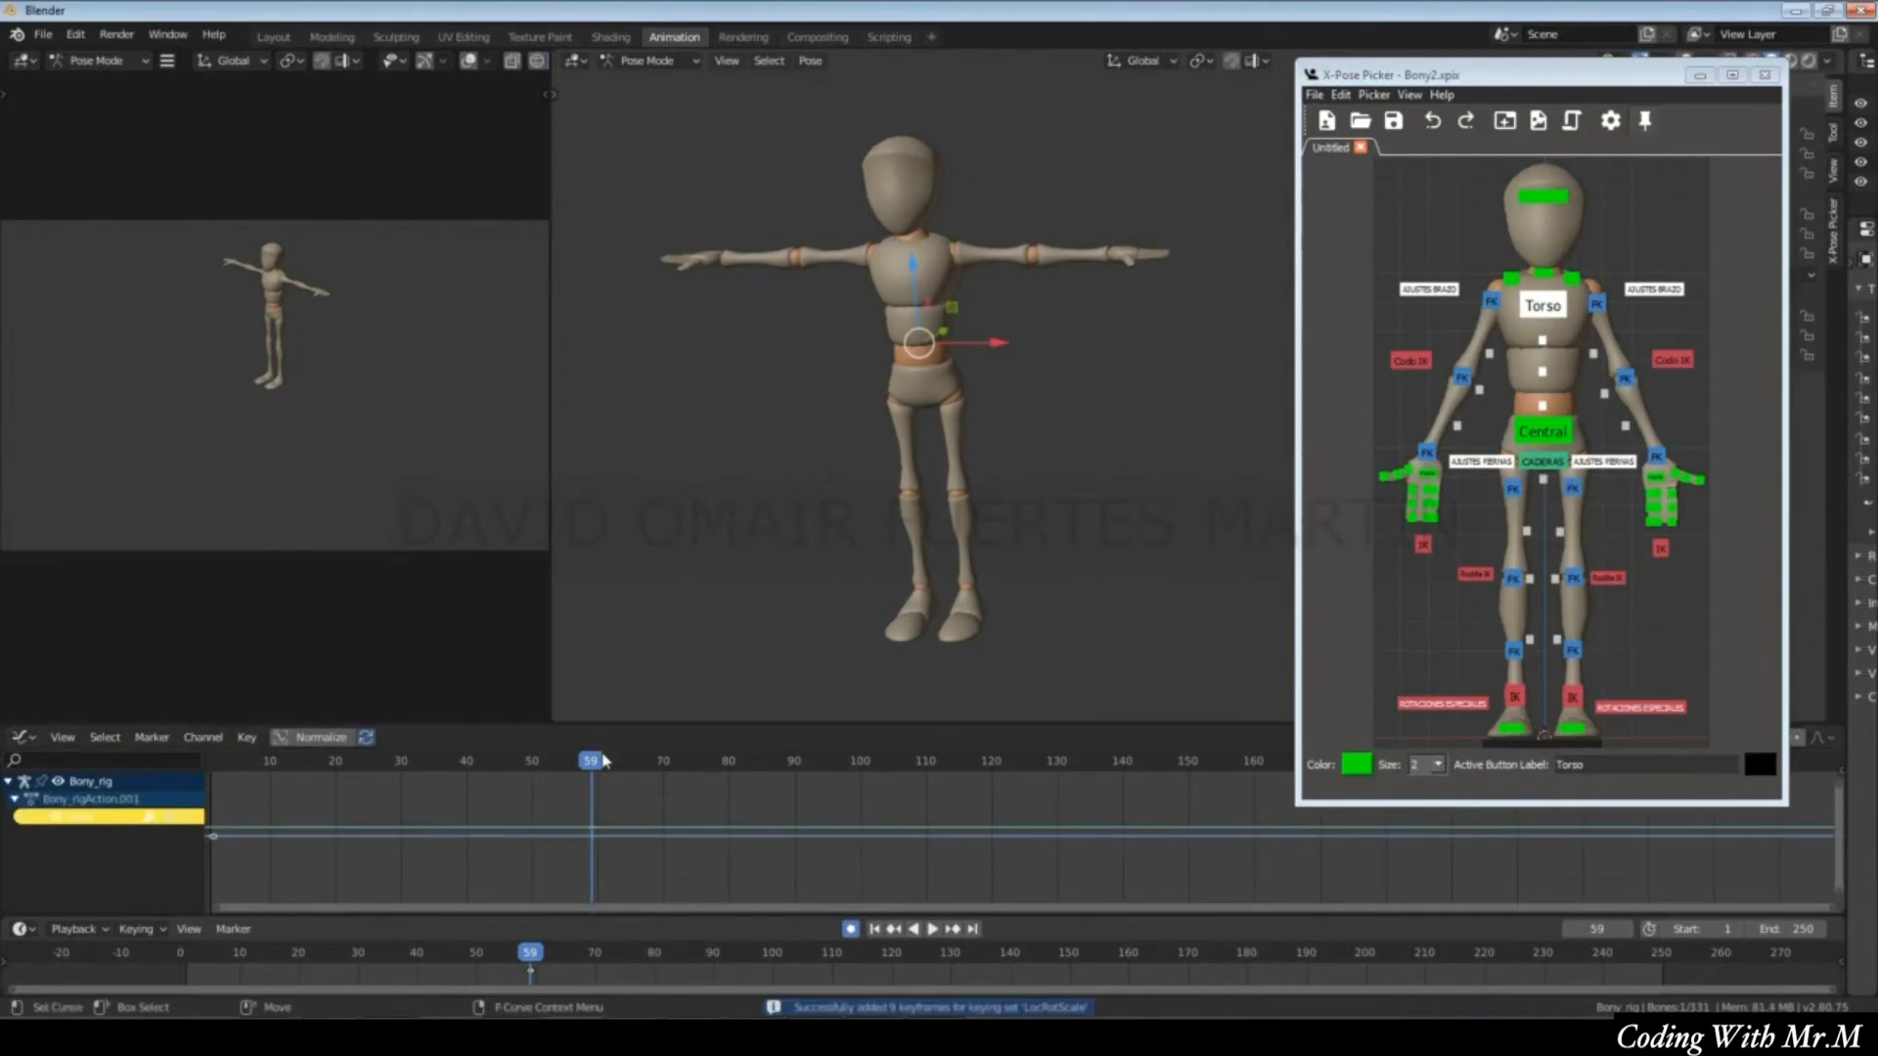
pyautogui.moveTo(670, 760); pyautogui.dragTo(866, 760)
pyautogui.press('g')
pyautogui.press('x')
pyautogui.moveTo(1077, 346); pyautogui.dragTo(884, 254)
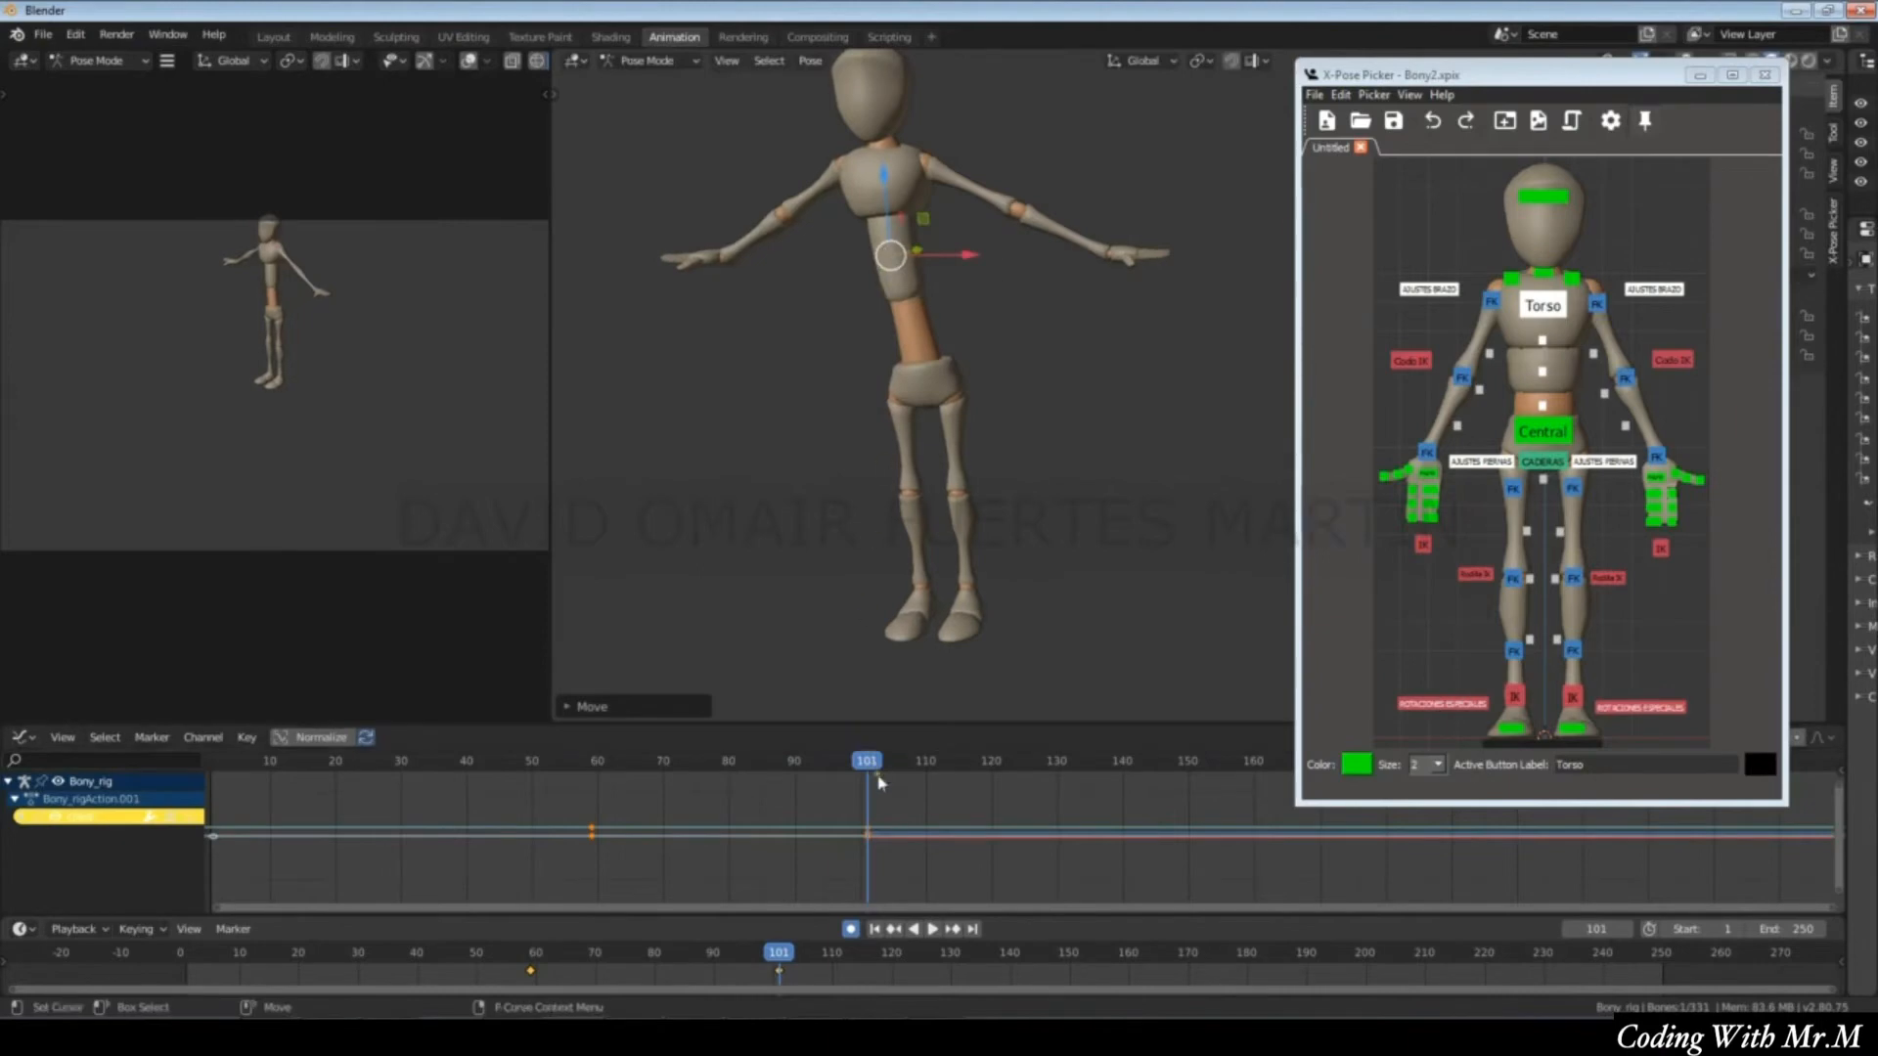
# Expand the torso control's group in the Graph Editor to examine its individual channels.
pyautogui.scroll(-5, 1024, 859)
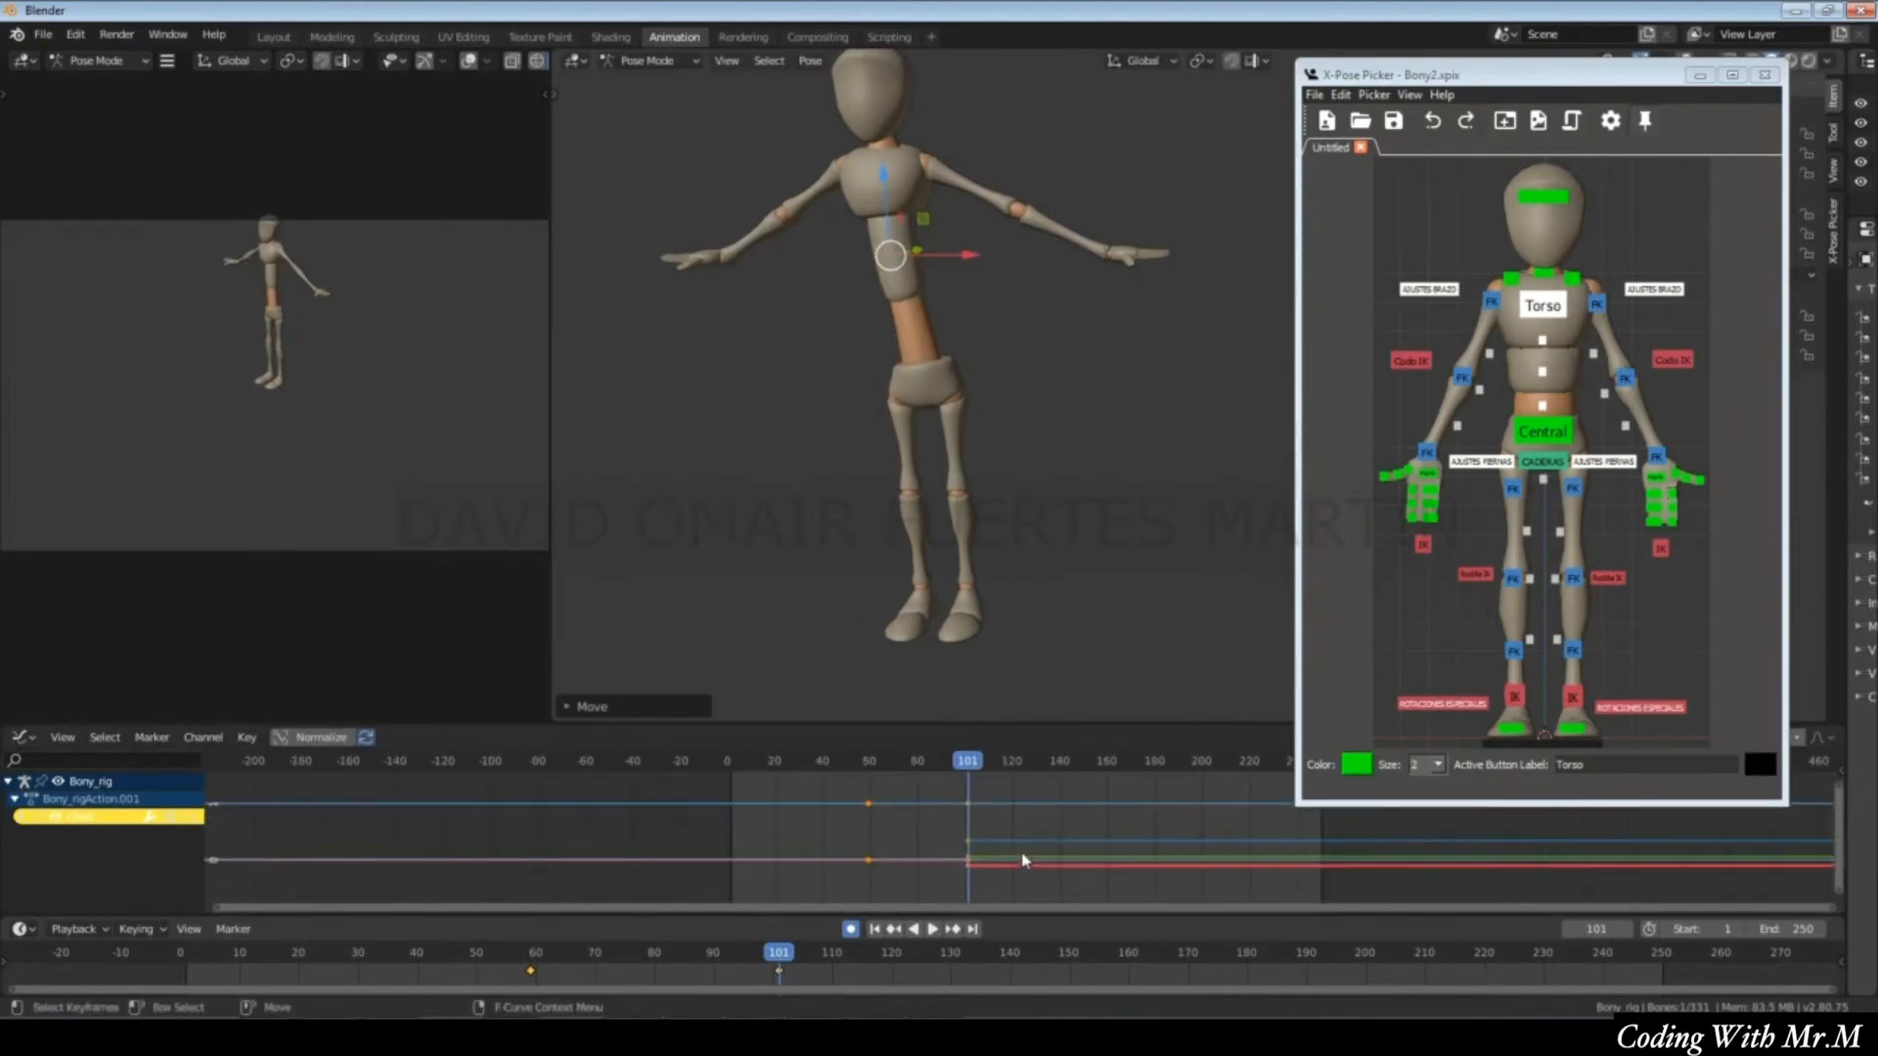
pyautogui.click(21, 816)
pyautogui.scroll(-1, 84, 871)
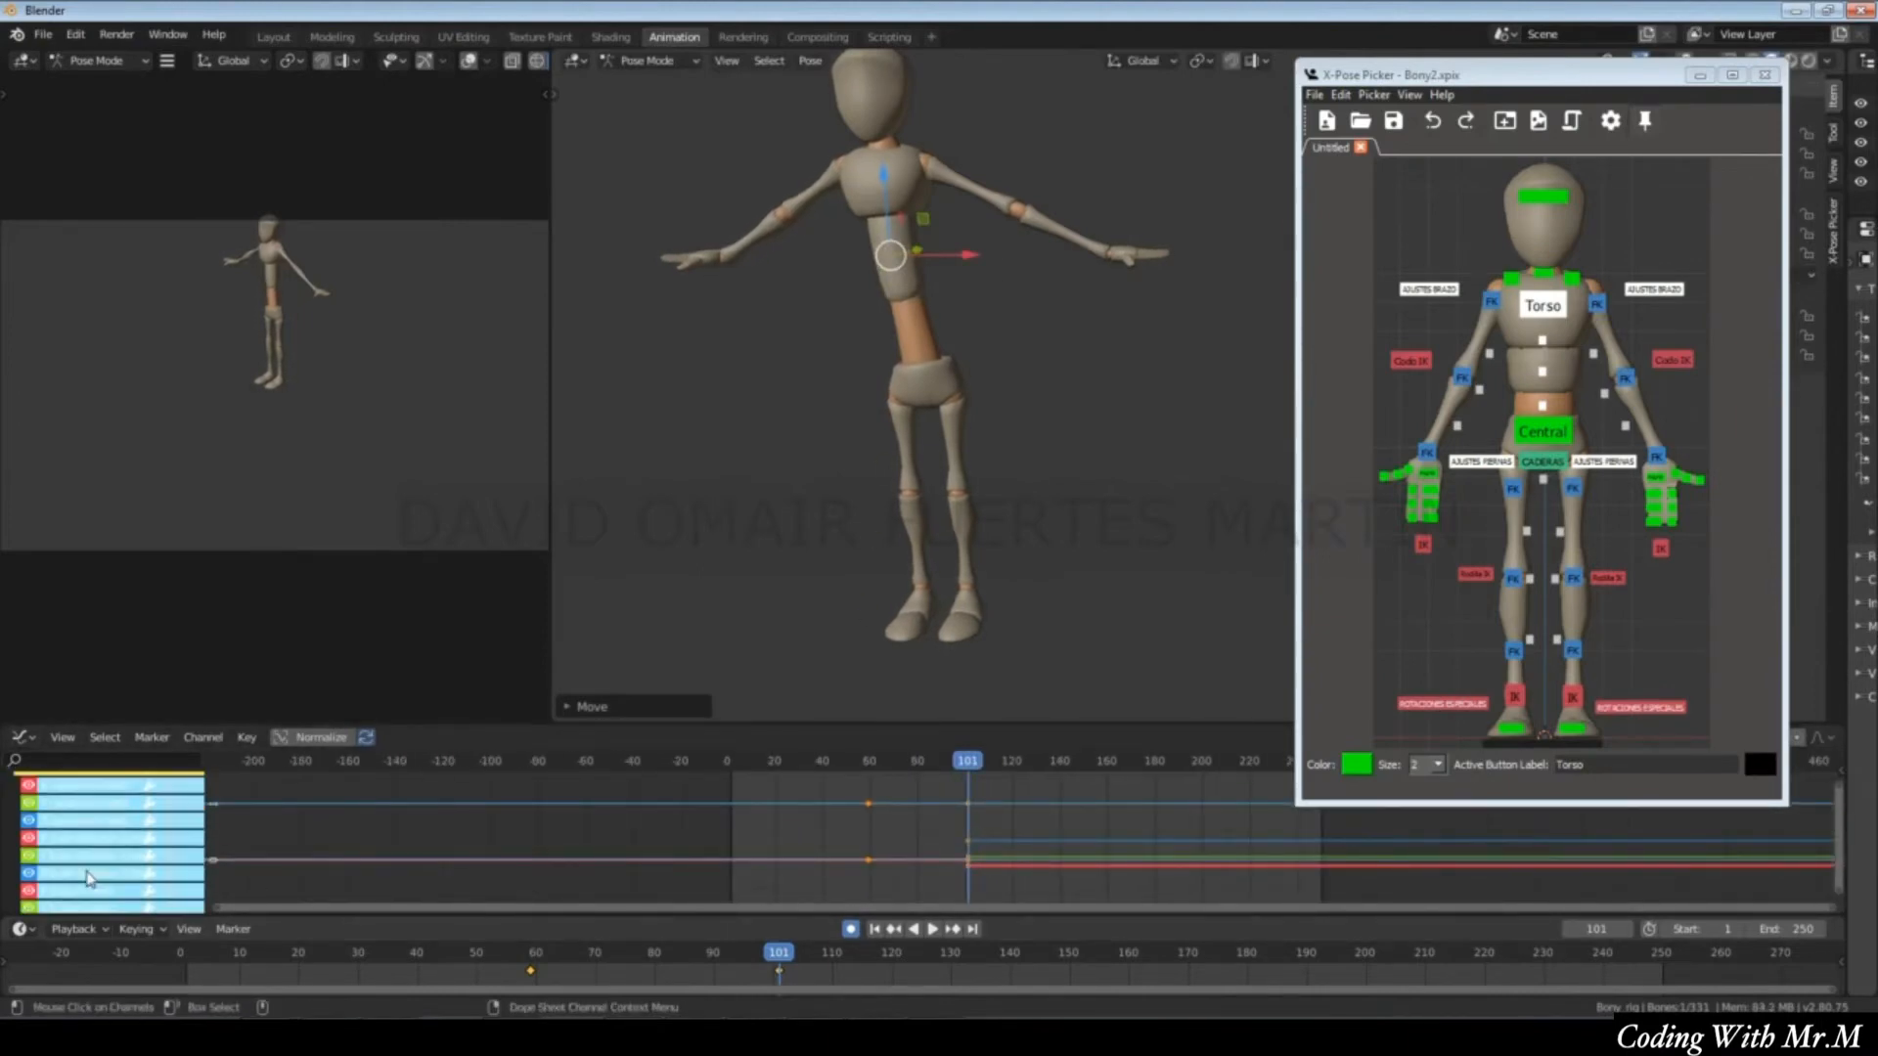
# Keyframe LocRotScale and the IK_FK property of the AJUSTES BRAZO arm control at frame 101, and expand its channel group.
pyautogui.click(1660, 292)
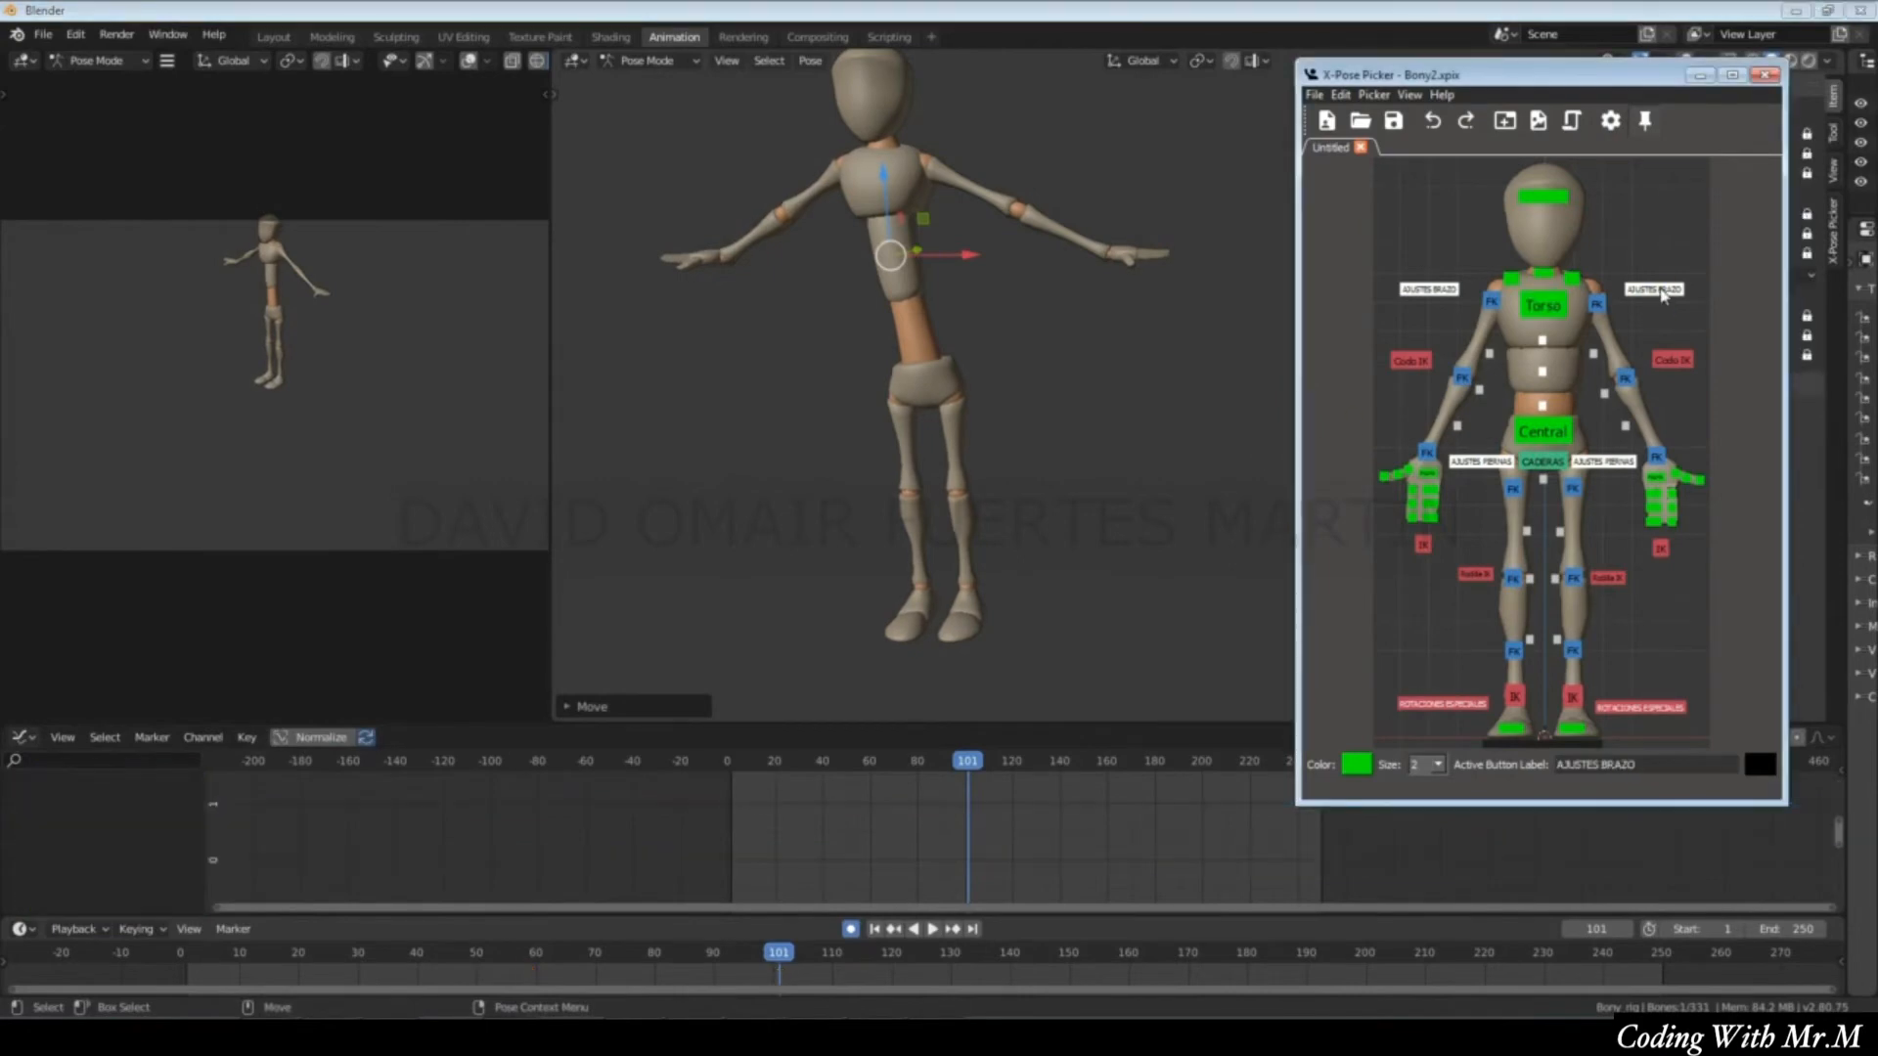
pyautogui.press('i')
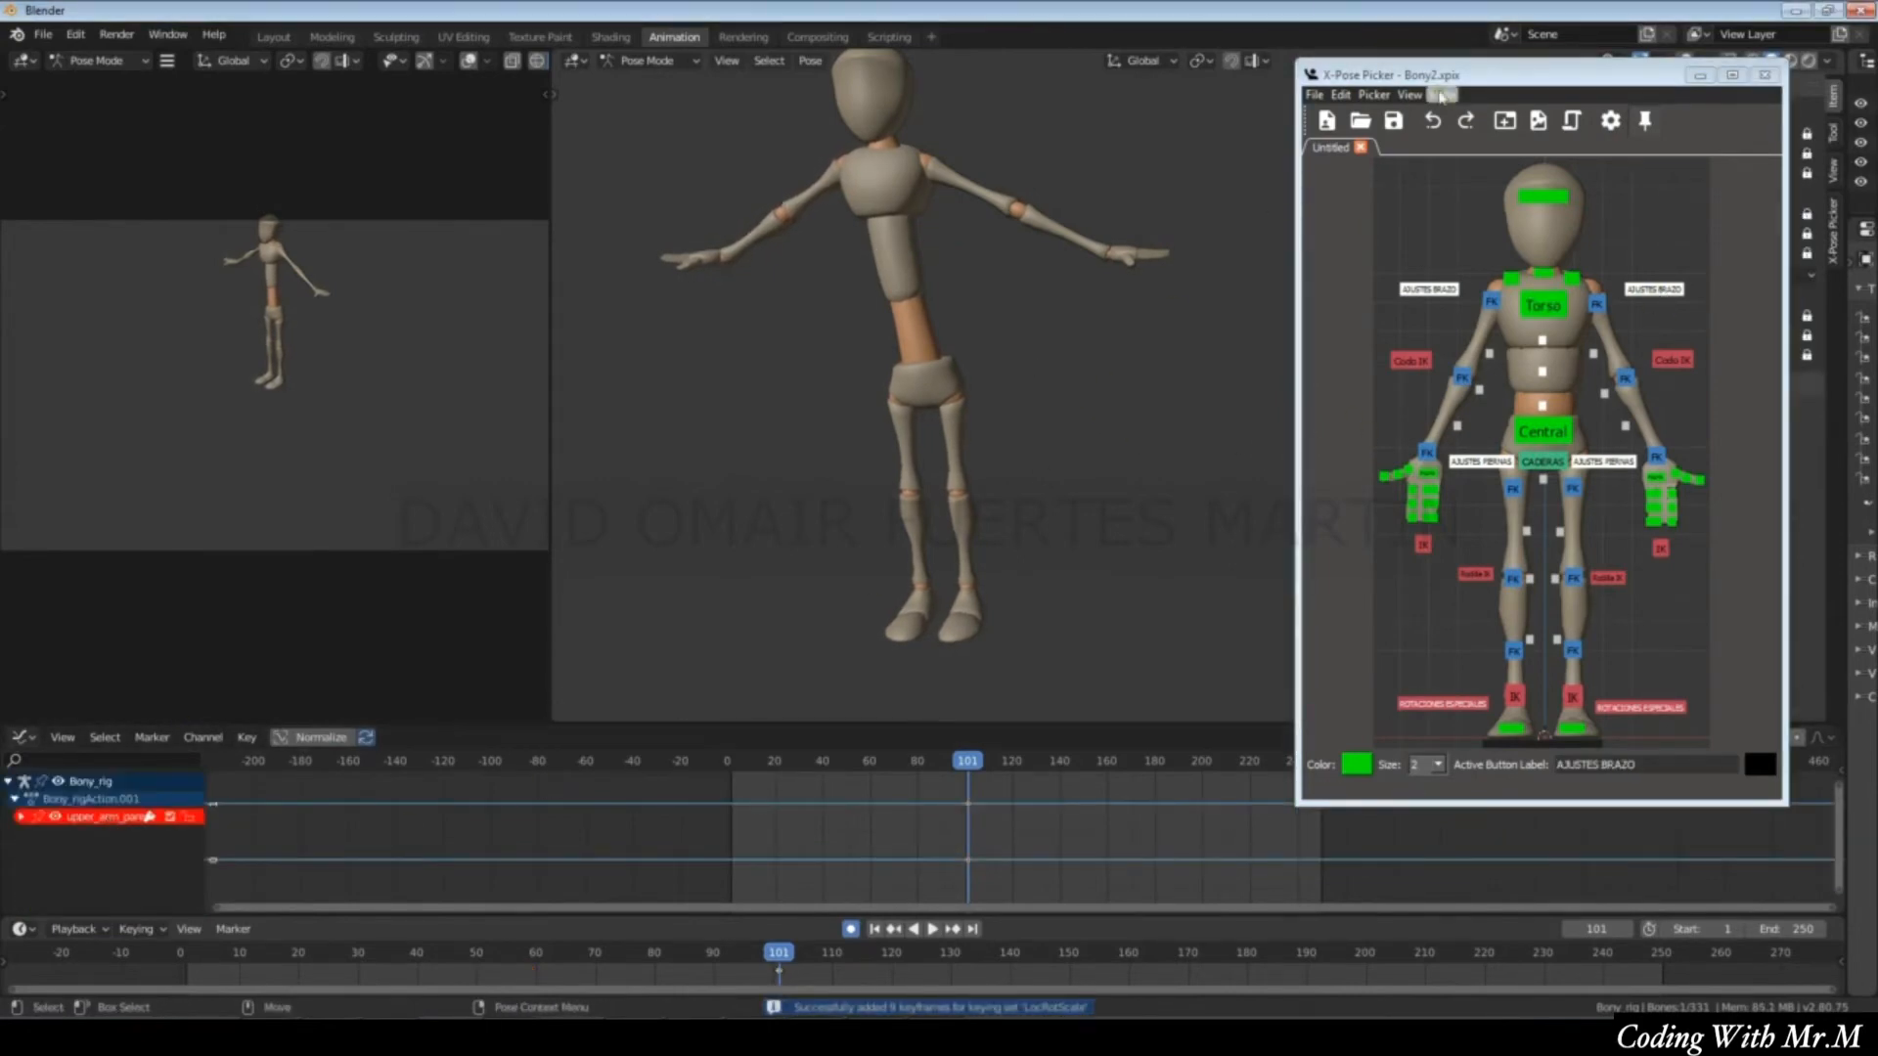
pyautogui.moveTo(1468, 84); pyautogui.dragTo(283, 78)
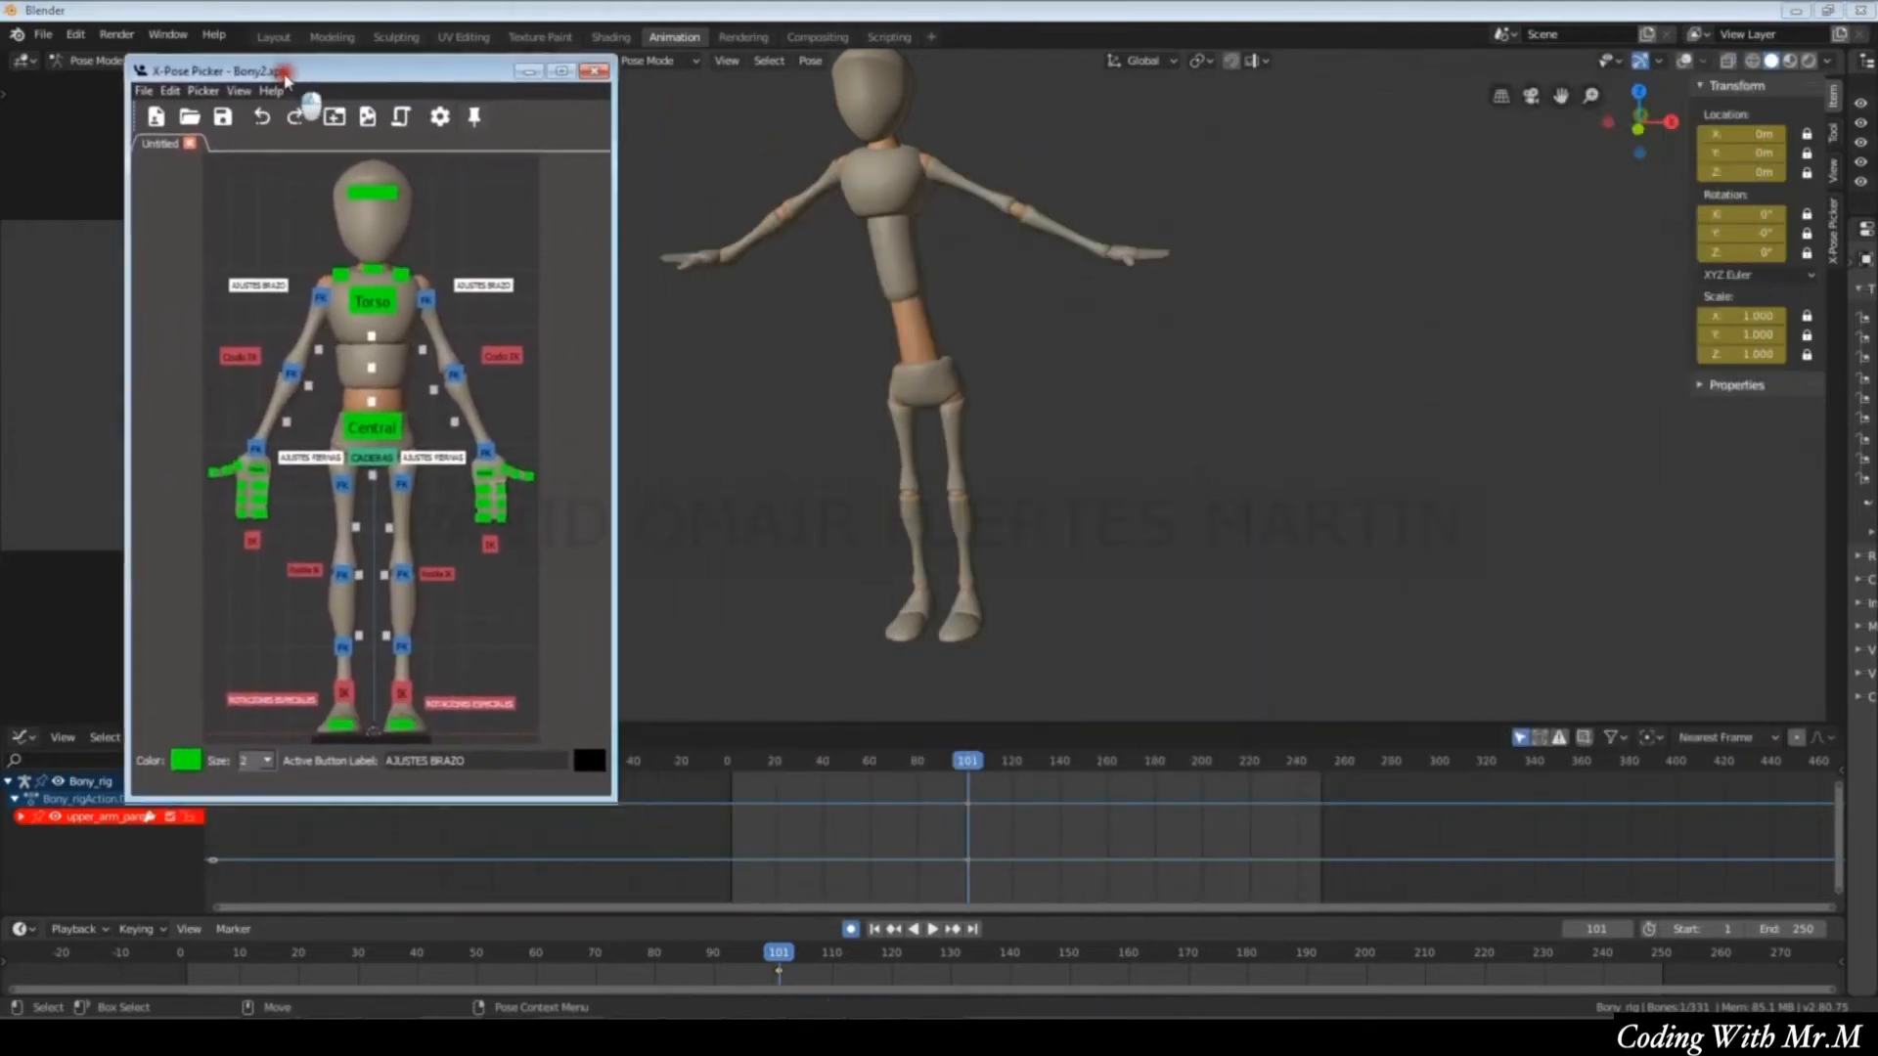
pyautogui.click(1700, 385)
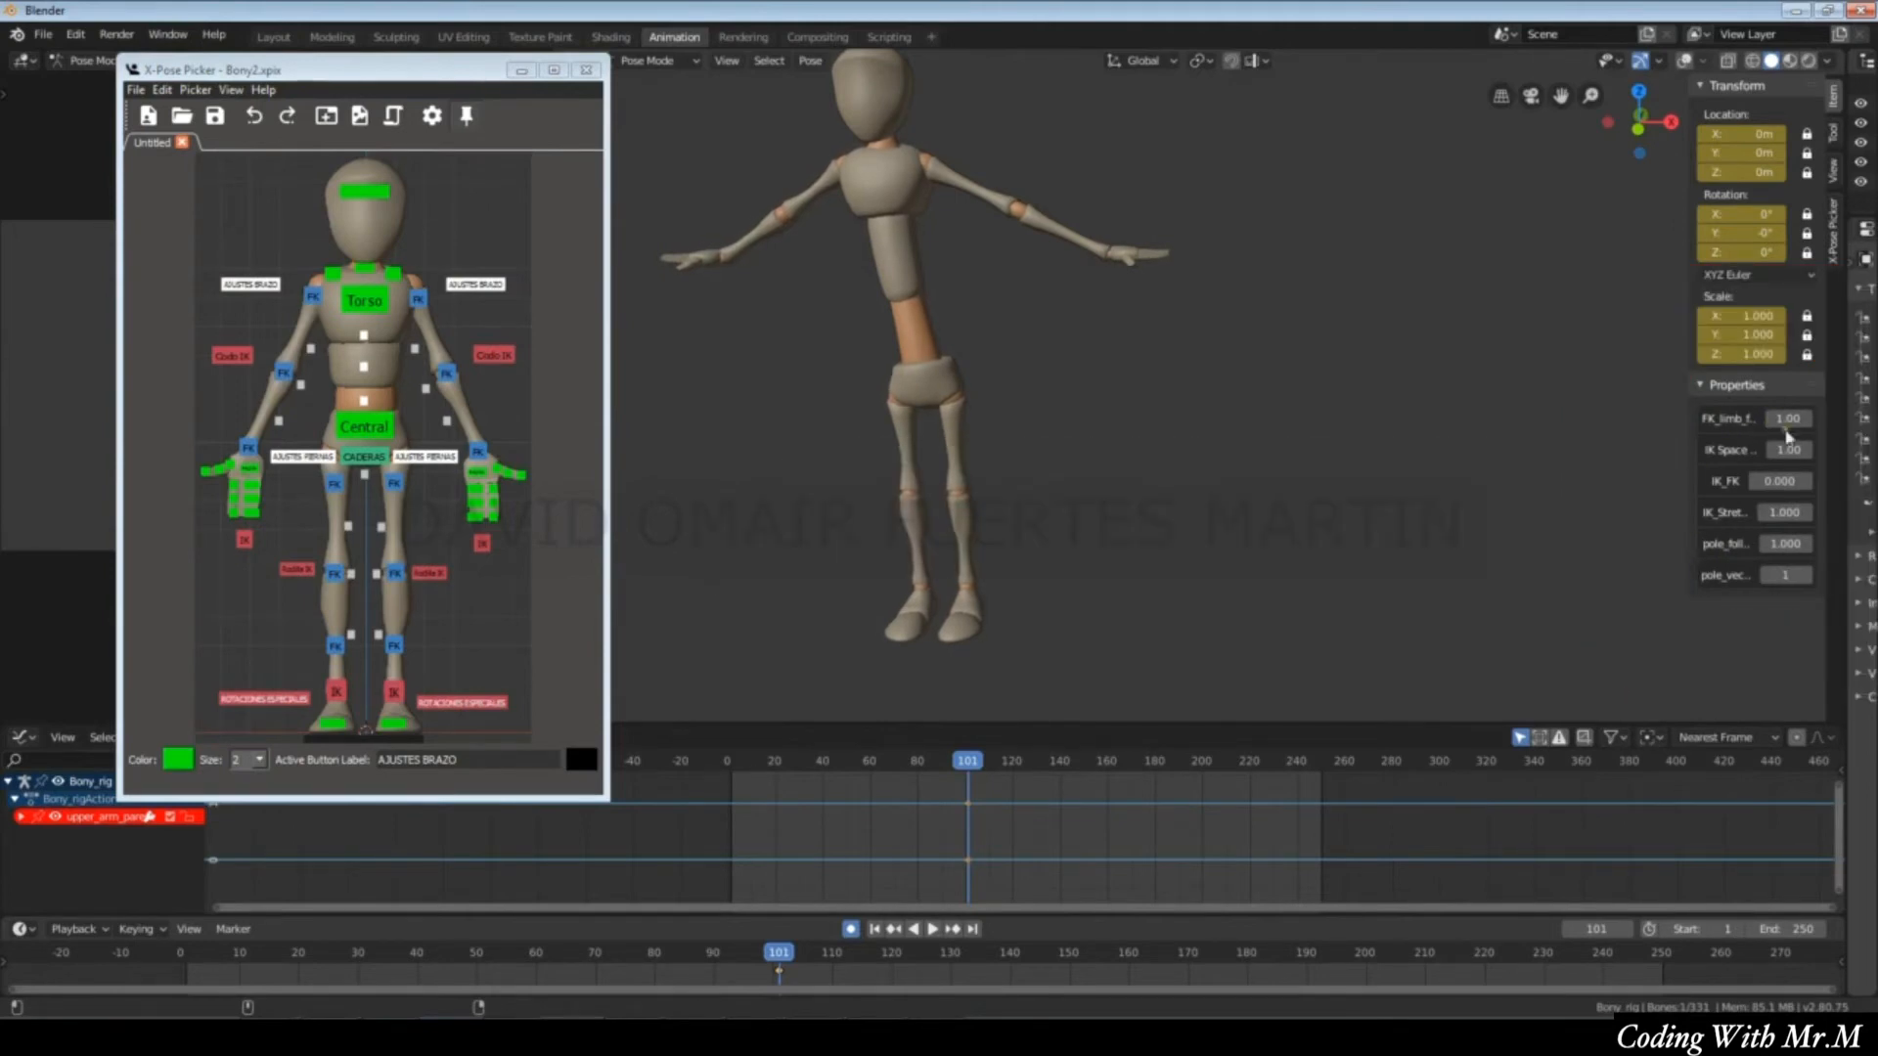
pyautogui.press('i')
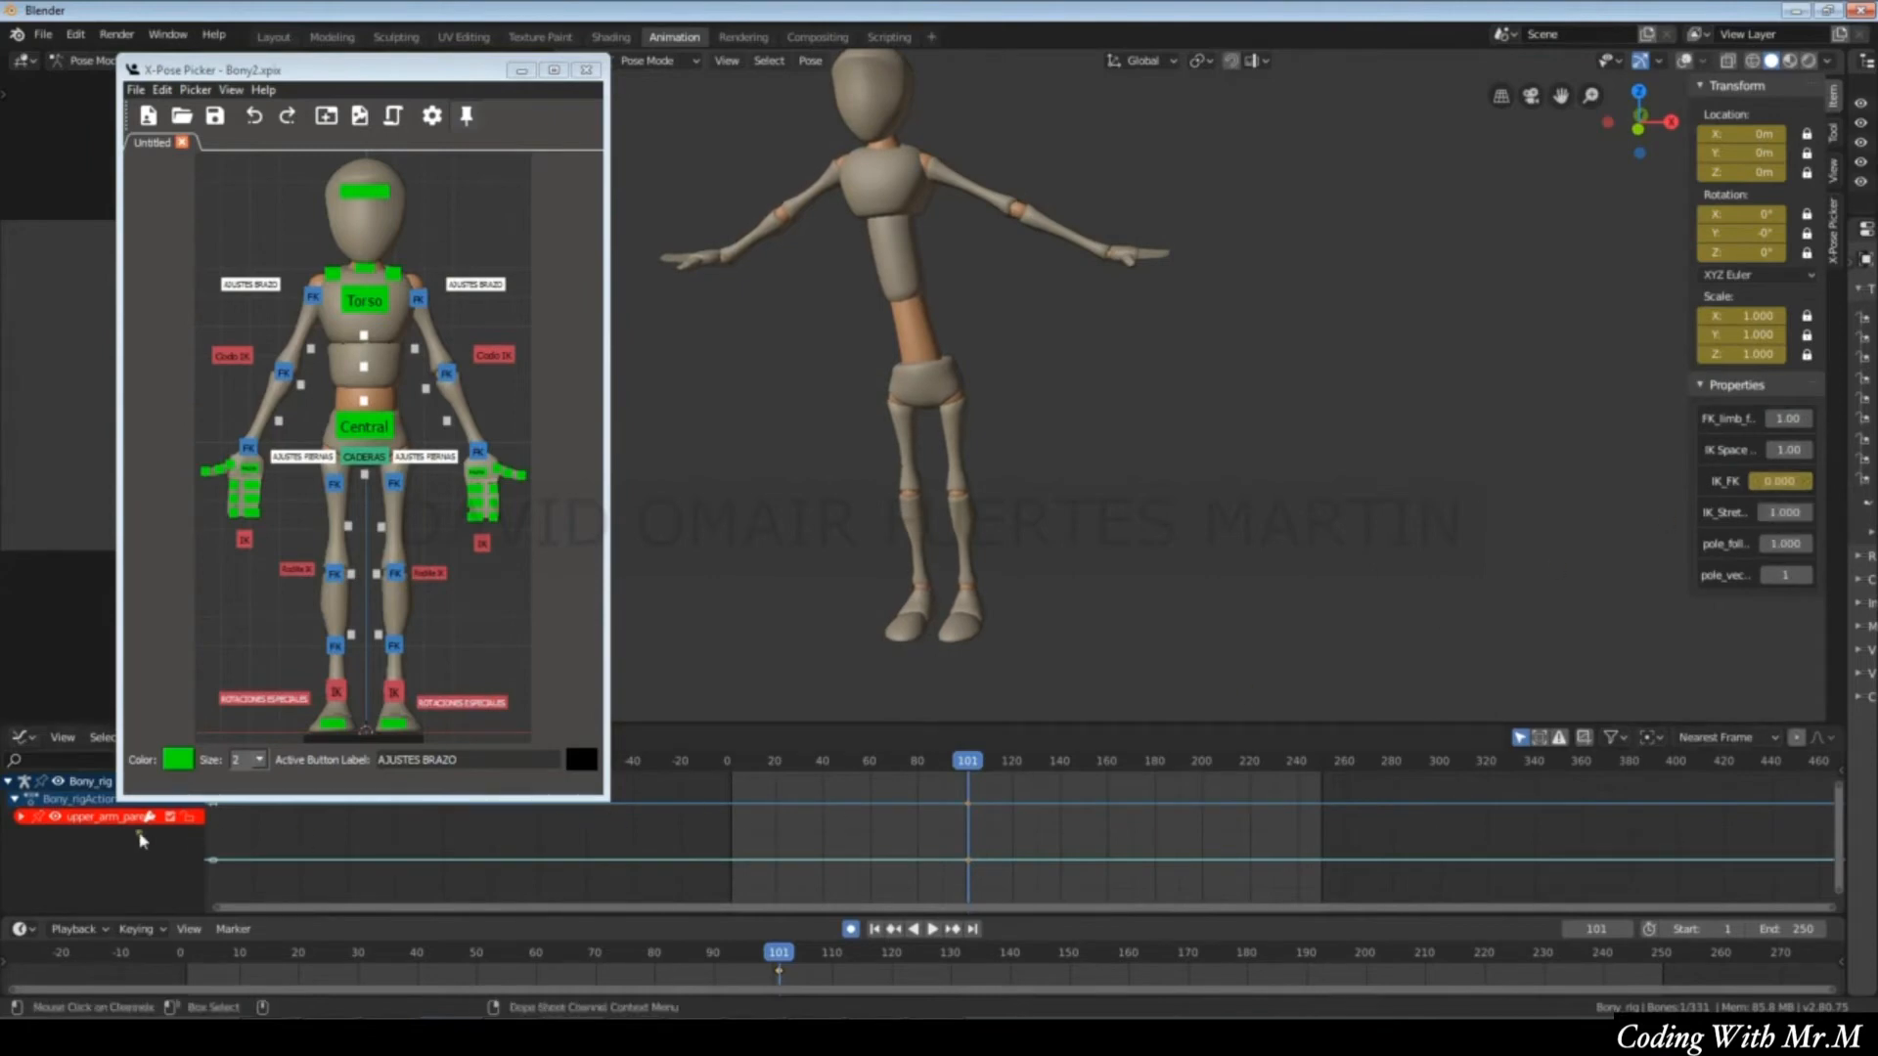
pyautogui.click(19, 818)
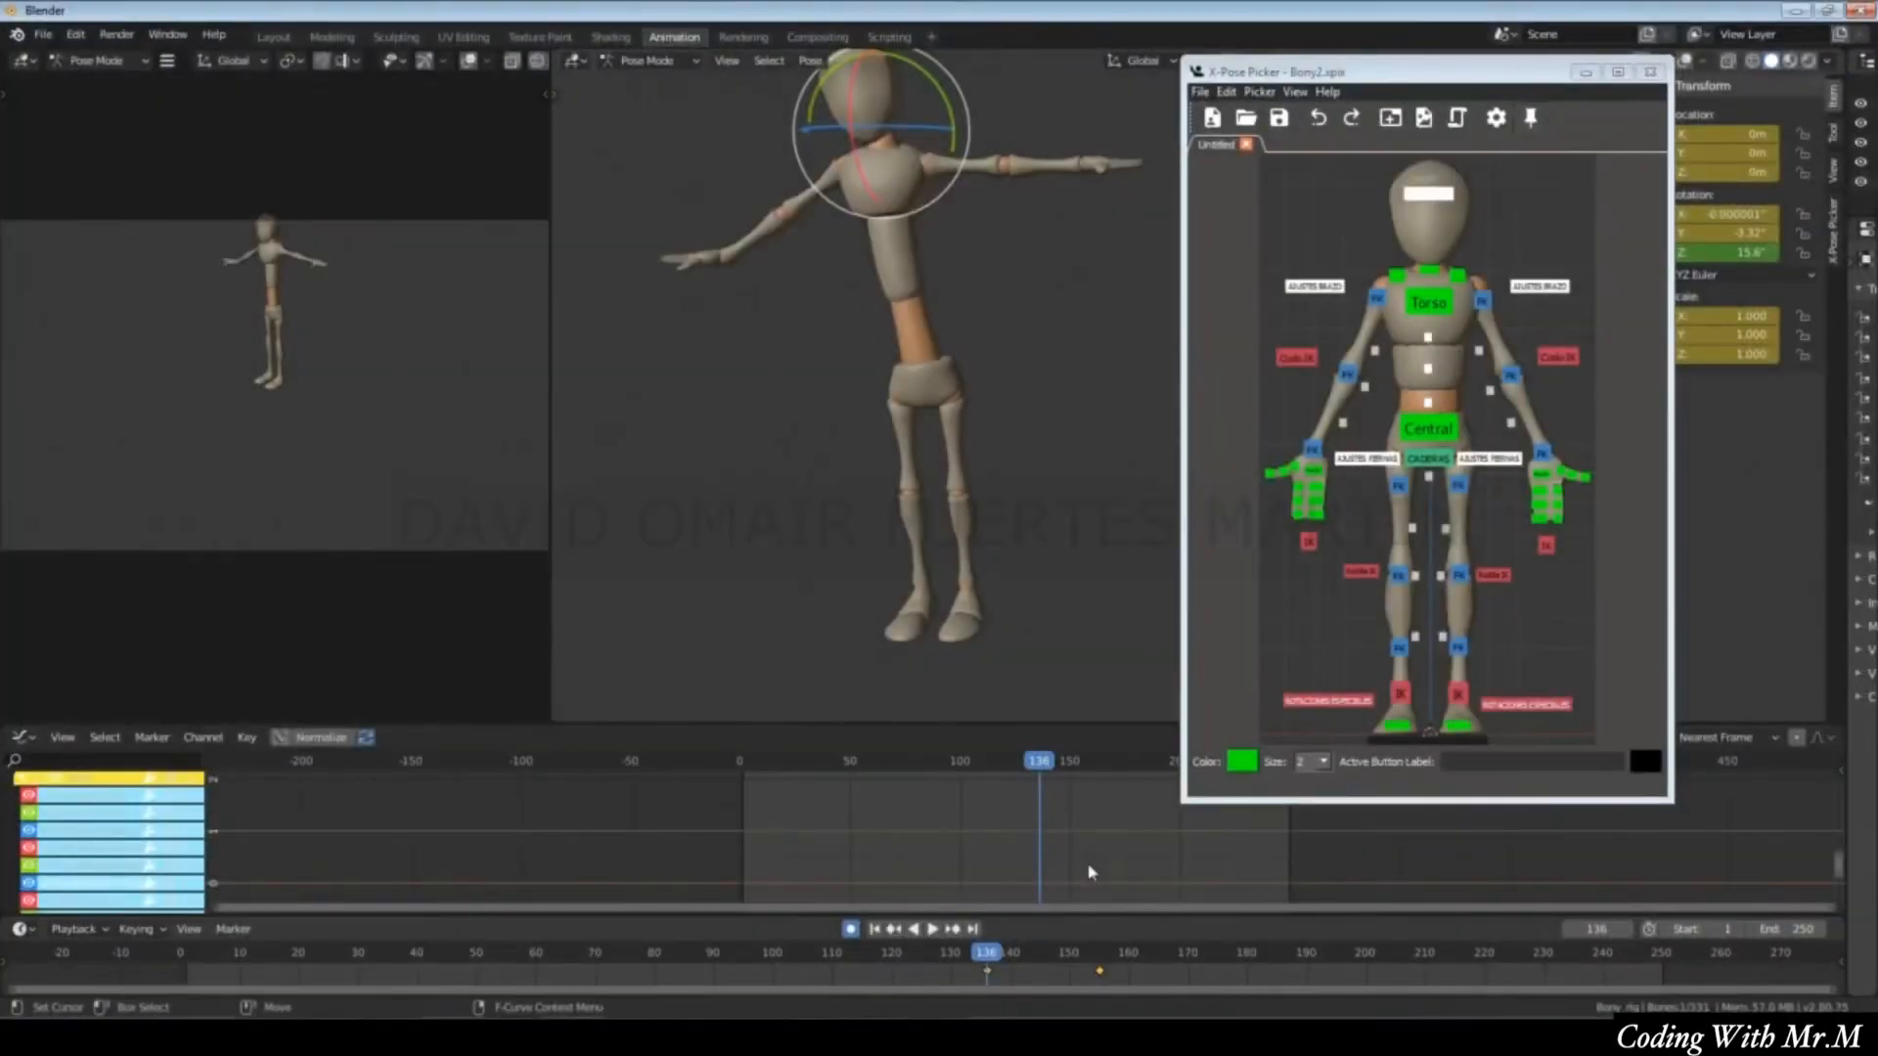
# Select the Central control and switch back to the head control to pin its channel group in the Graph Editor.
pyautogui.click(1424, 431)
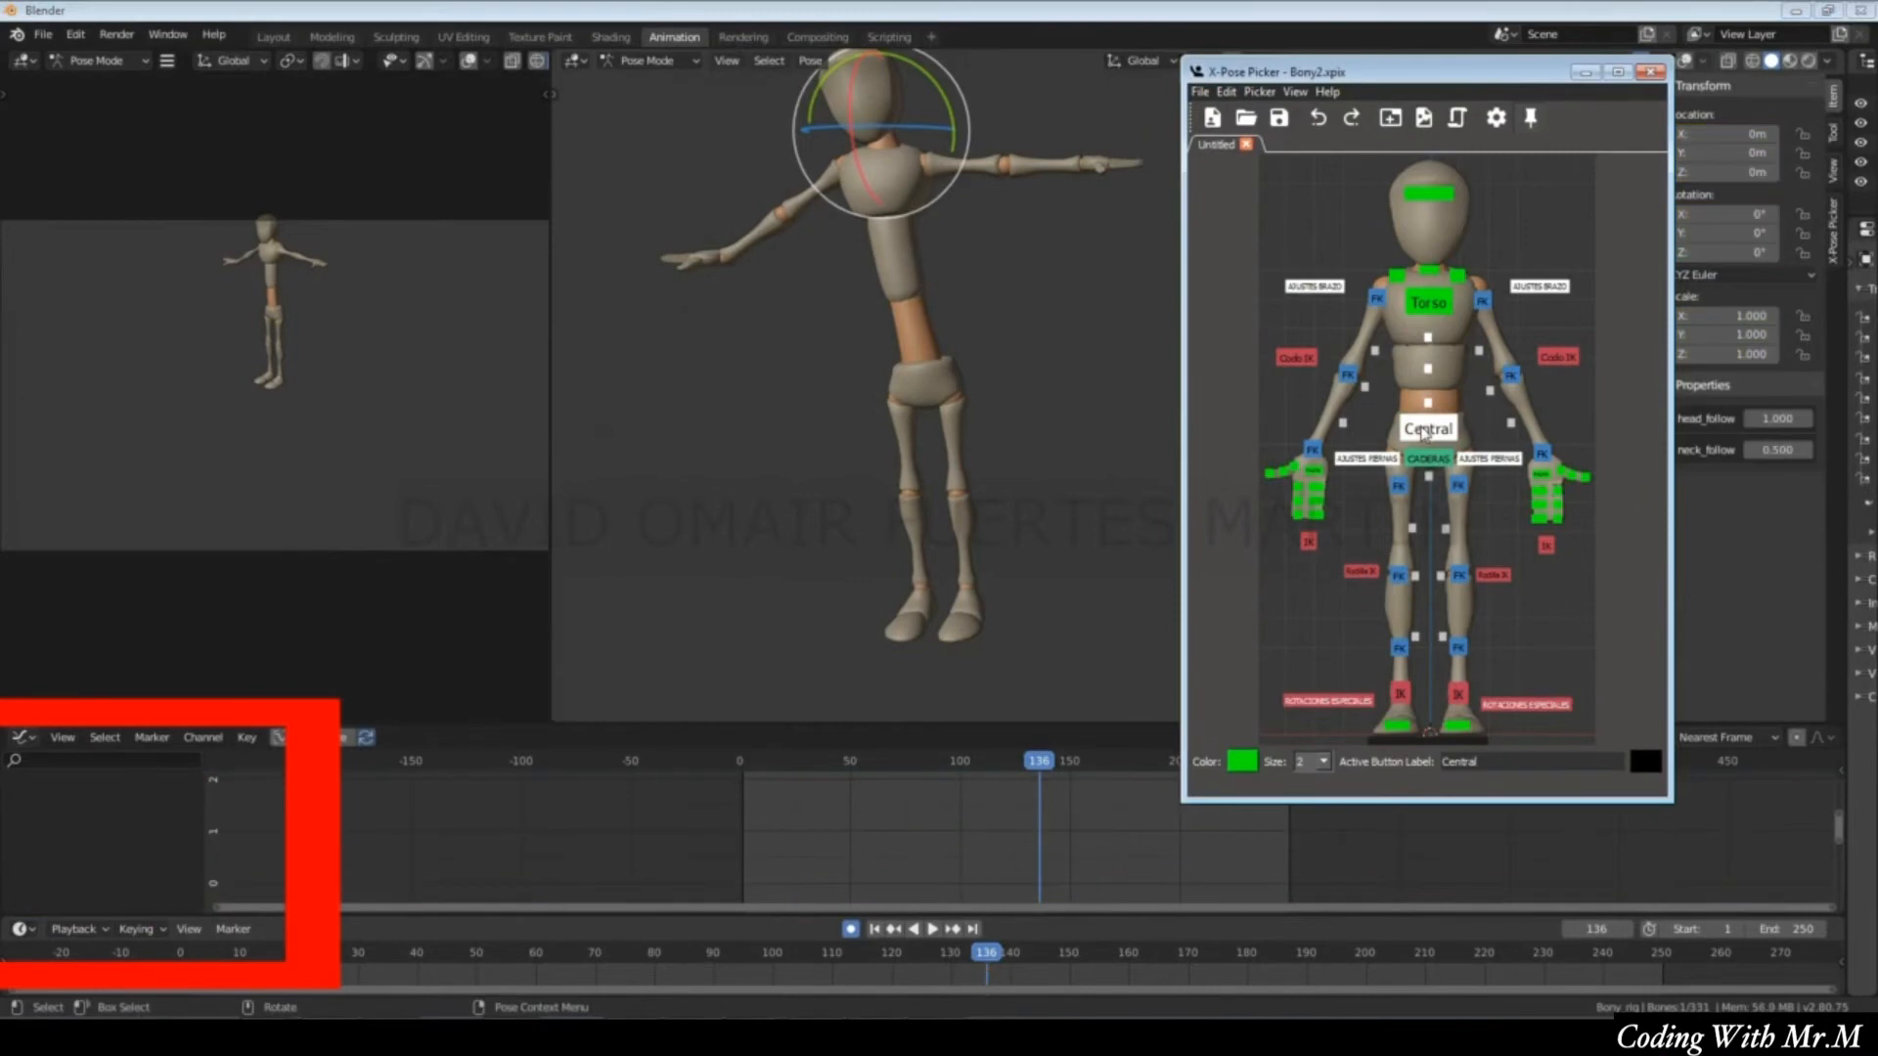
pyautogui.click(1428, 196)
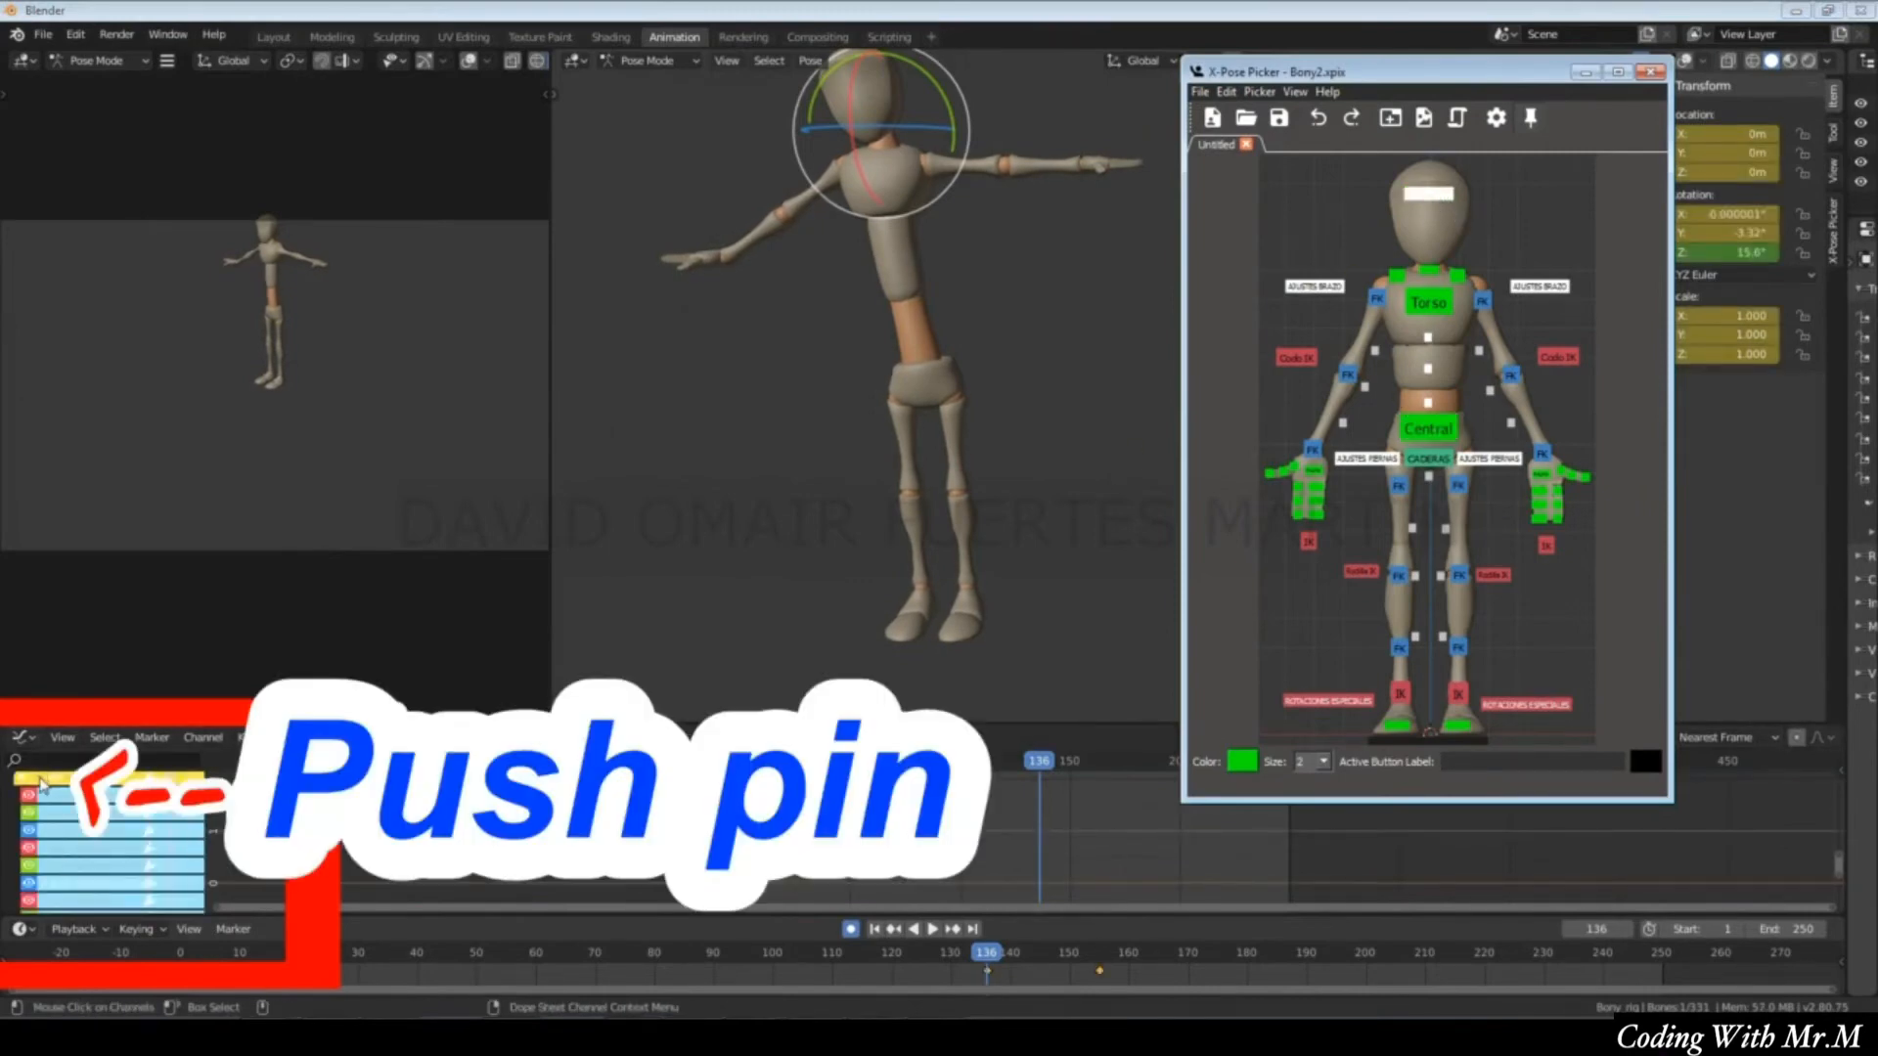
pyautogui.click(36, 783)
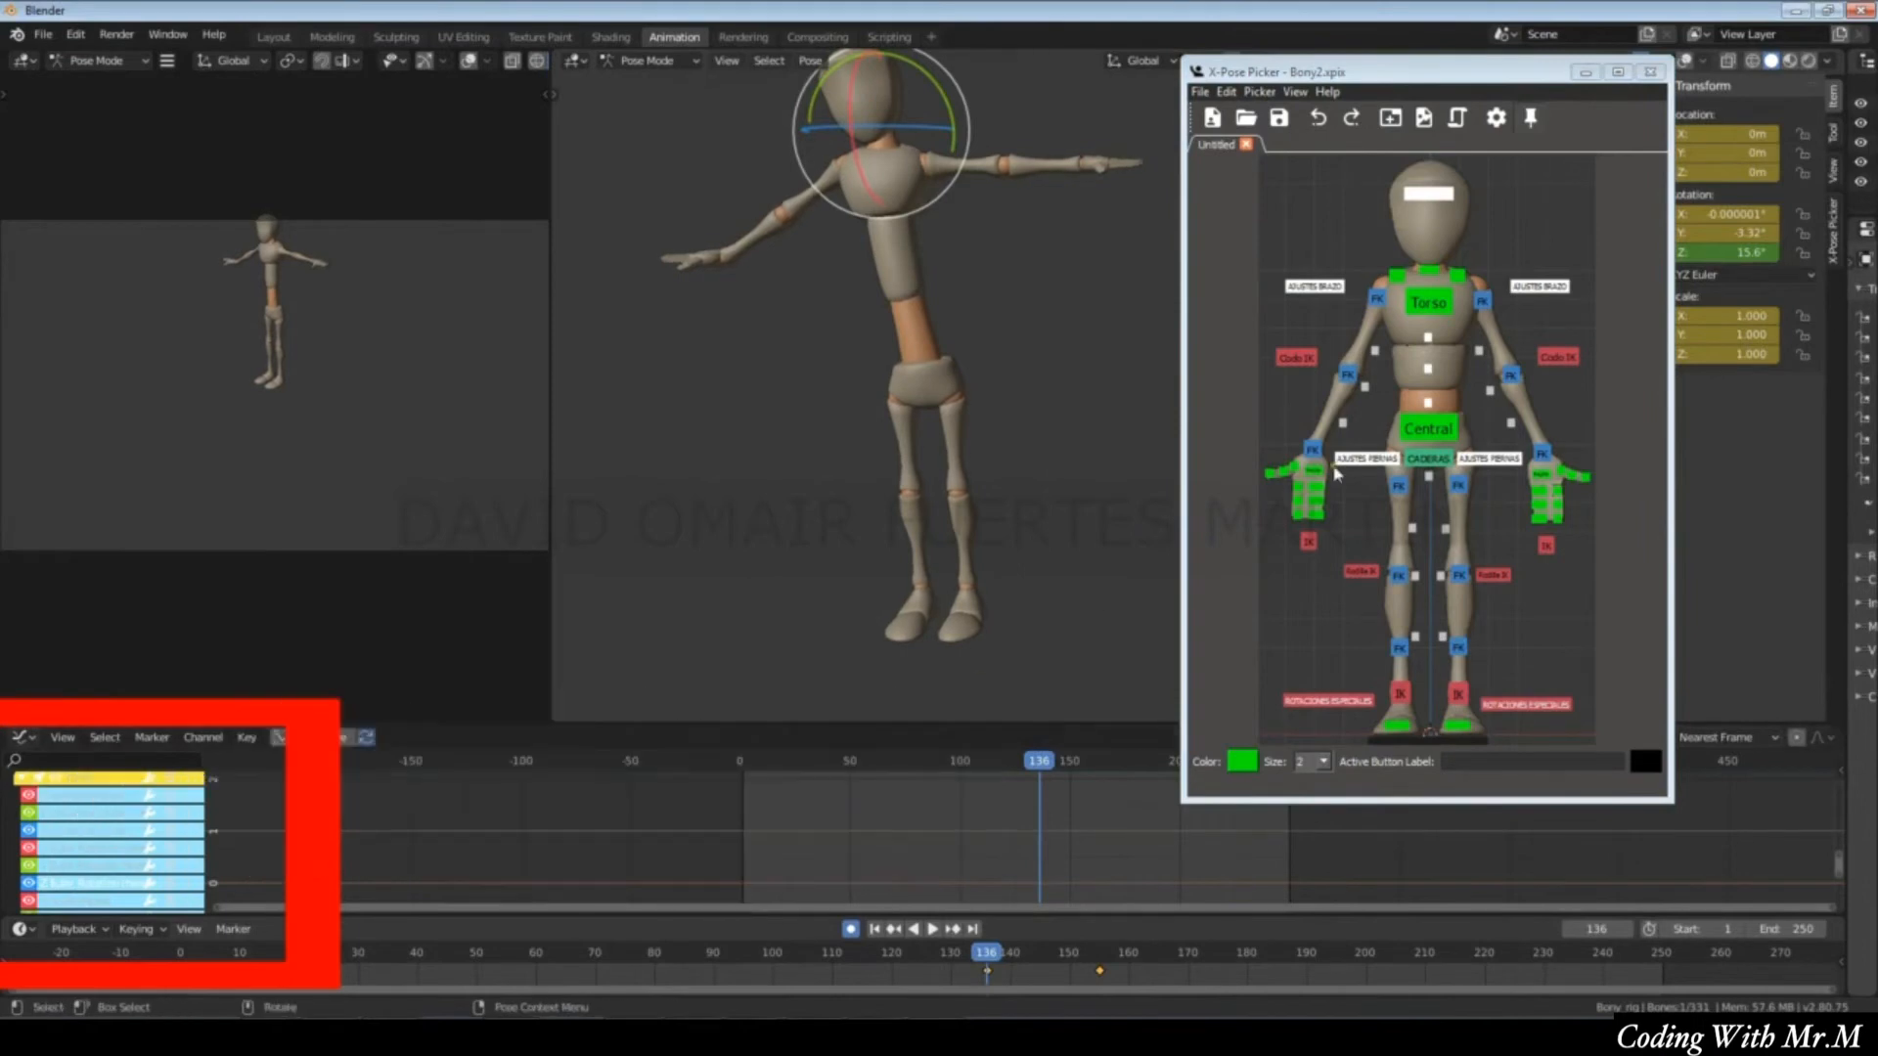
# Select the Central control, deselect everything, and select a group of hip and leg controls to check the pinned channels.
pyautogui.click(1430, 430)
pyautogui.click(781, 562)
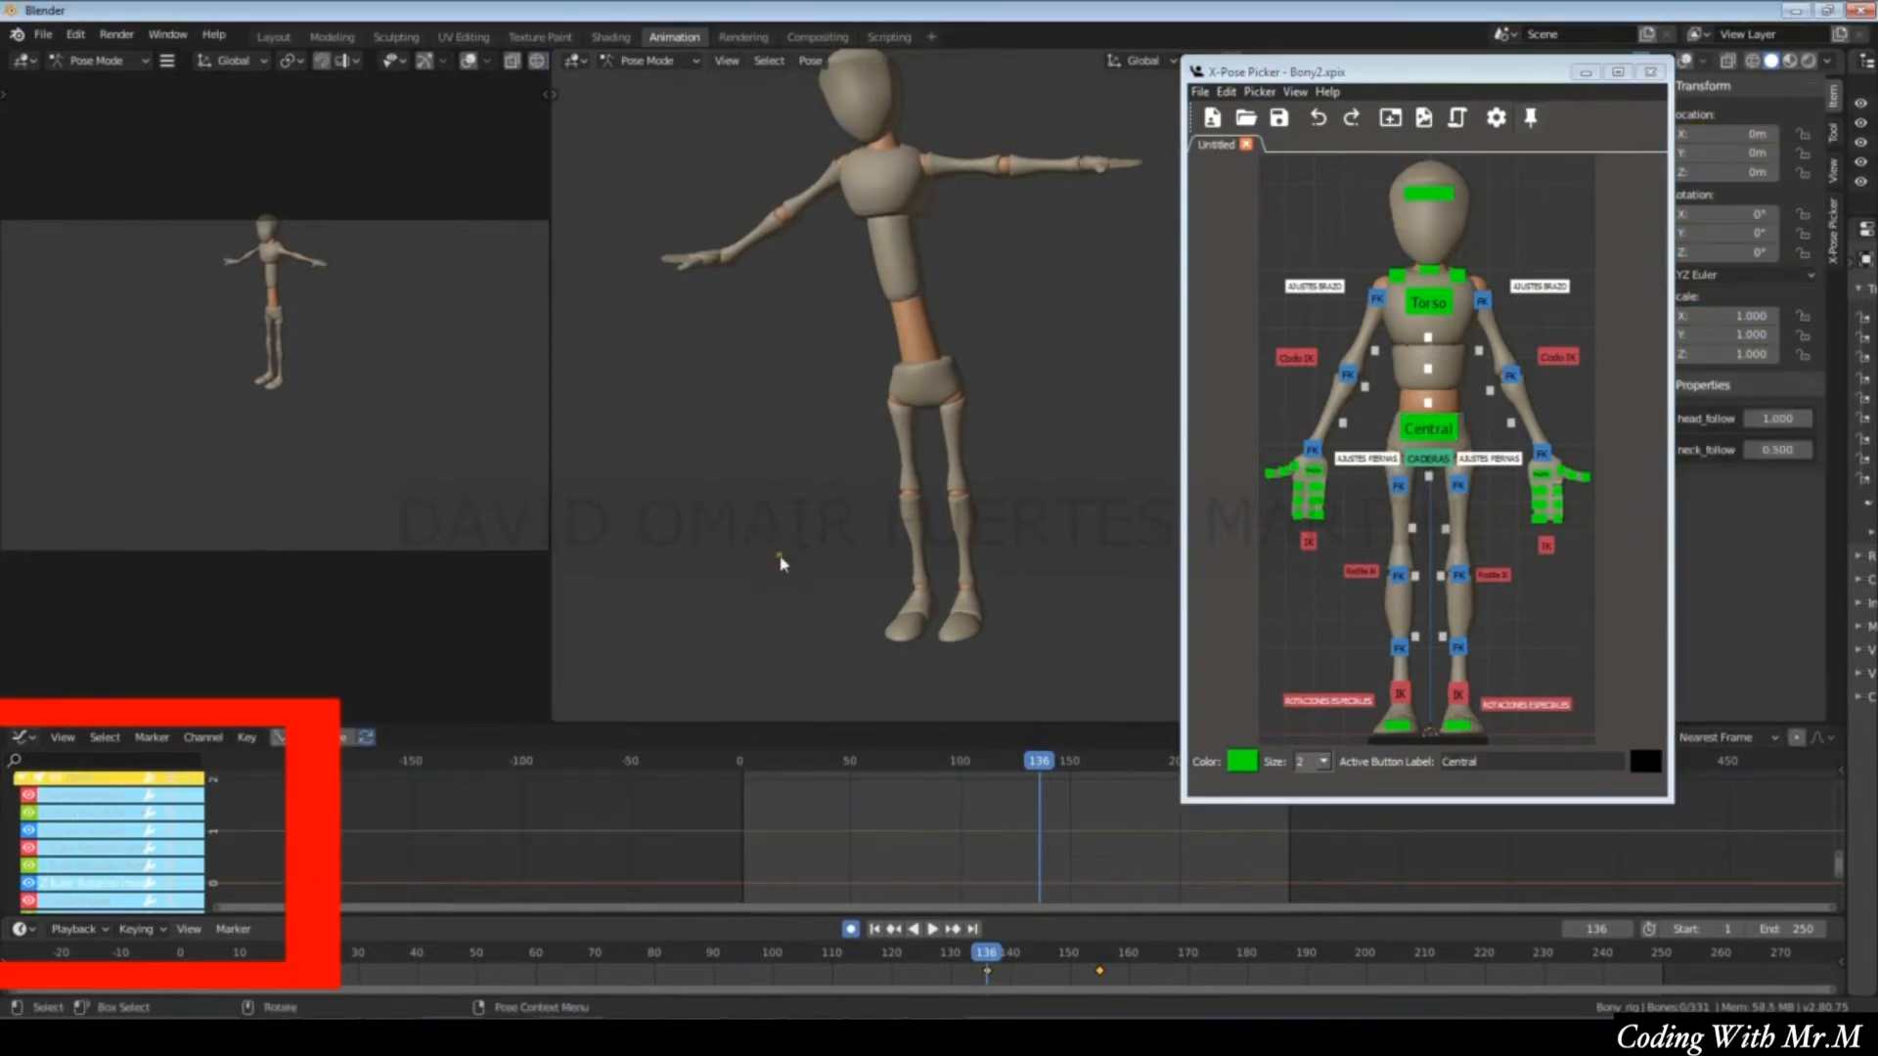
pyautogui.moveTo(1359, 323); pyautogui.dragTo(1526, 593)
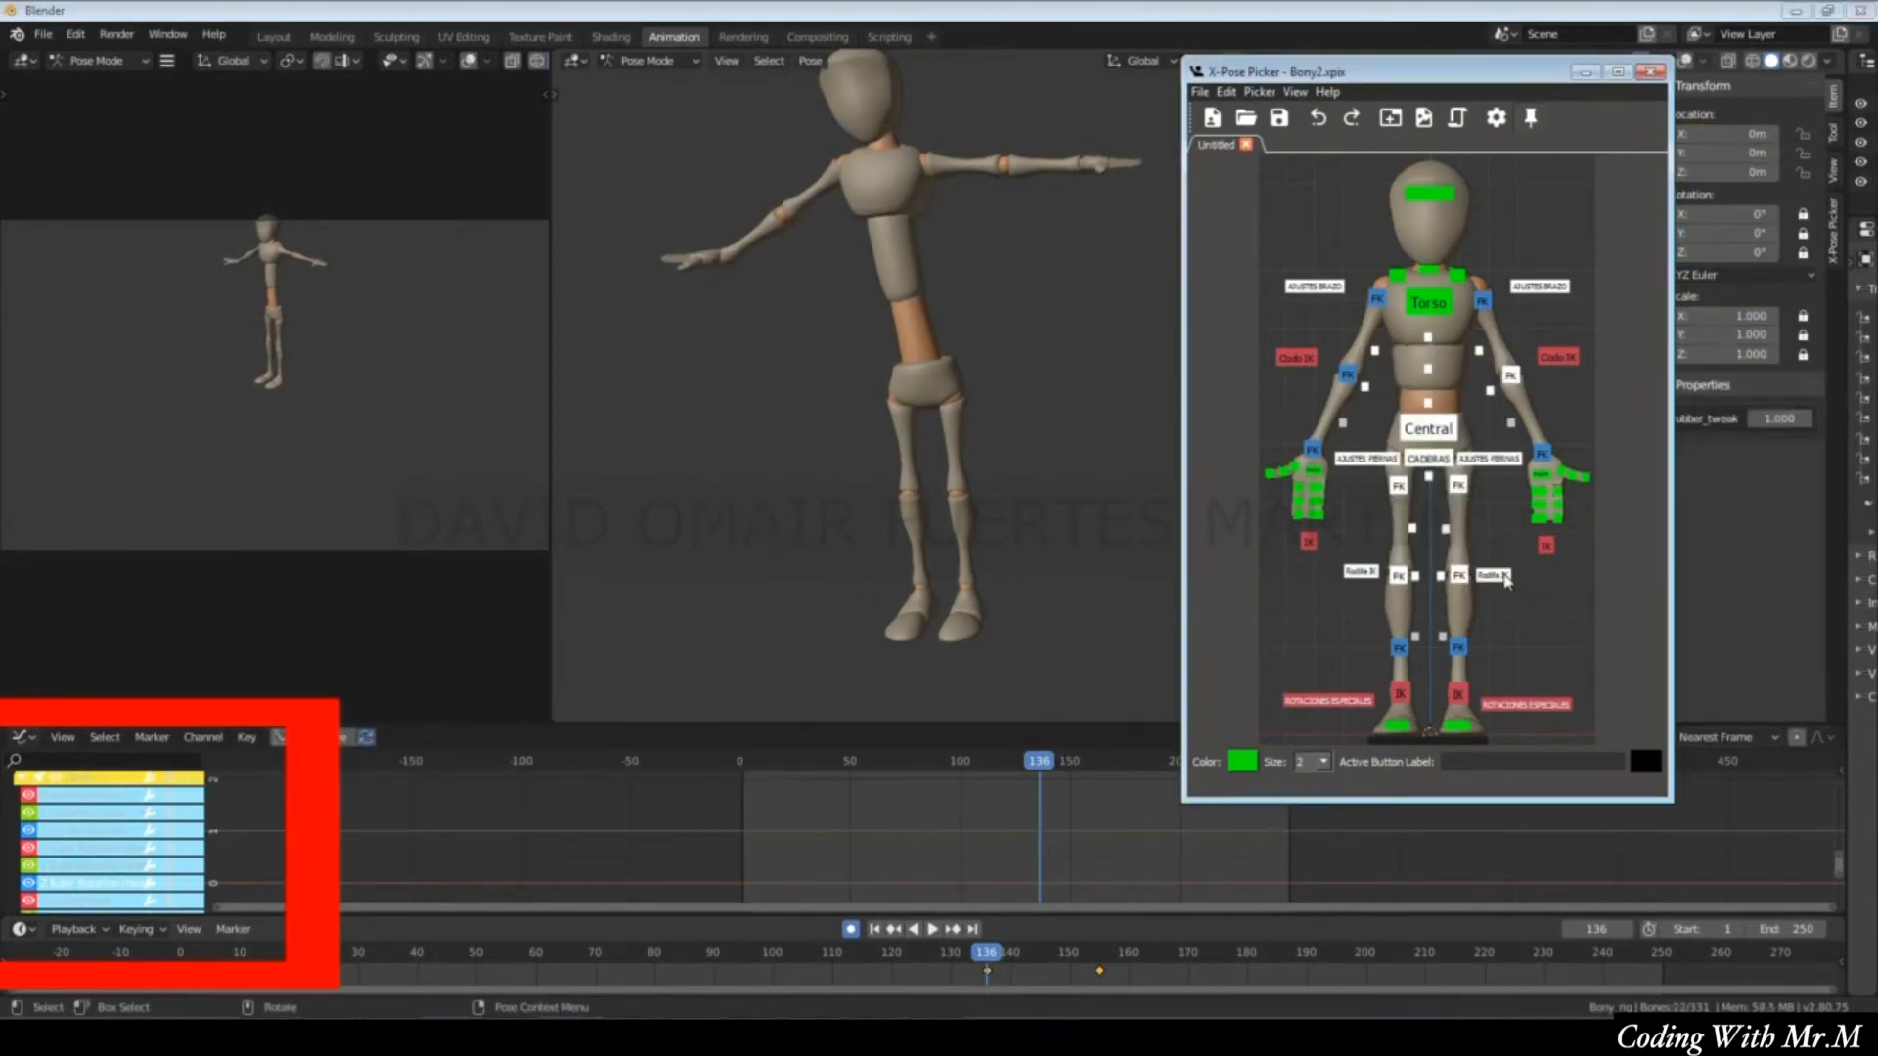
pyautogui.click(935, 566)
pyautogui.click(122, 849)
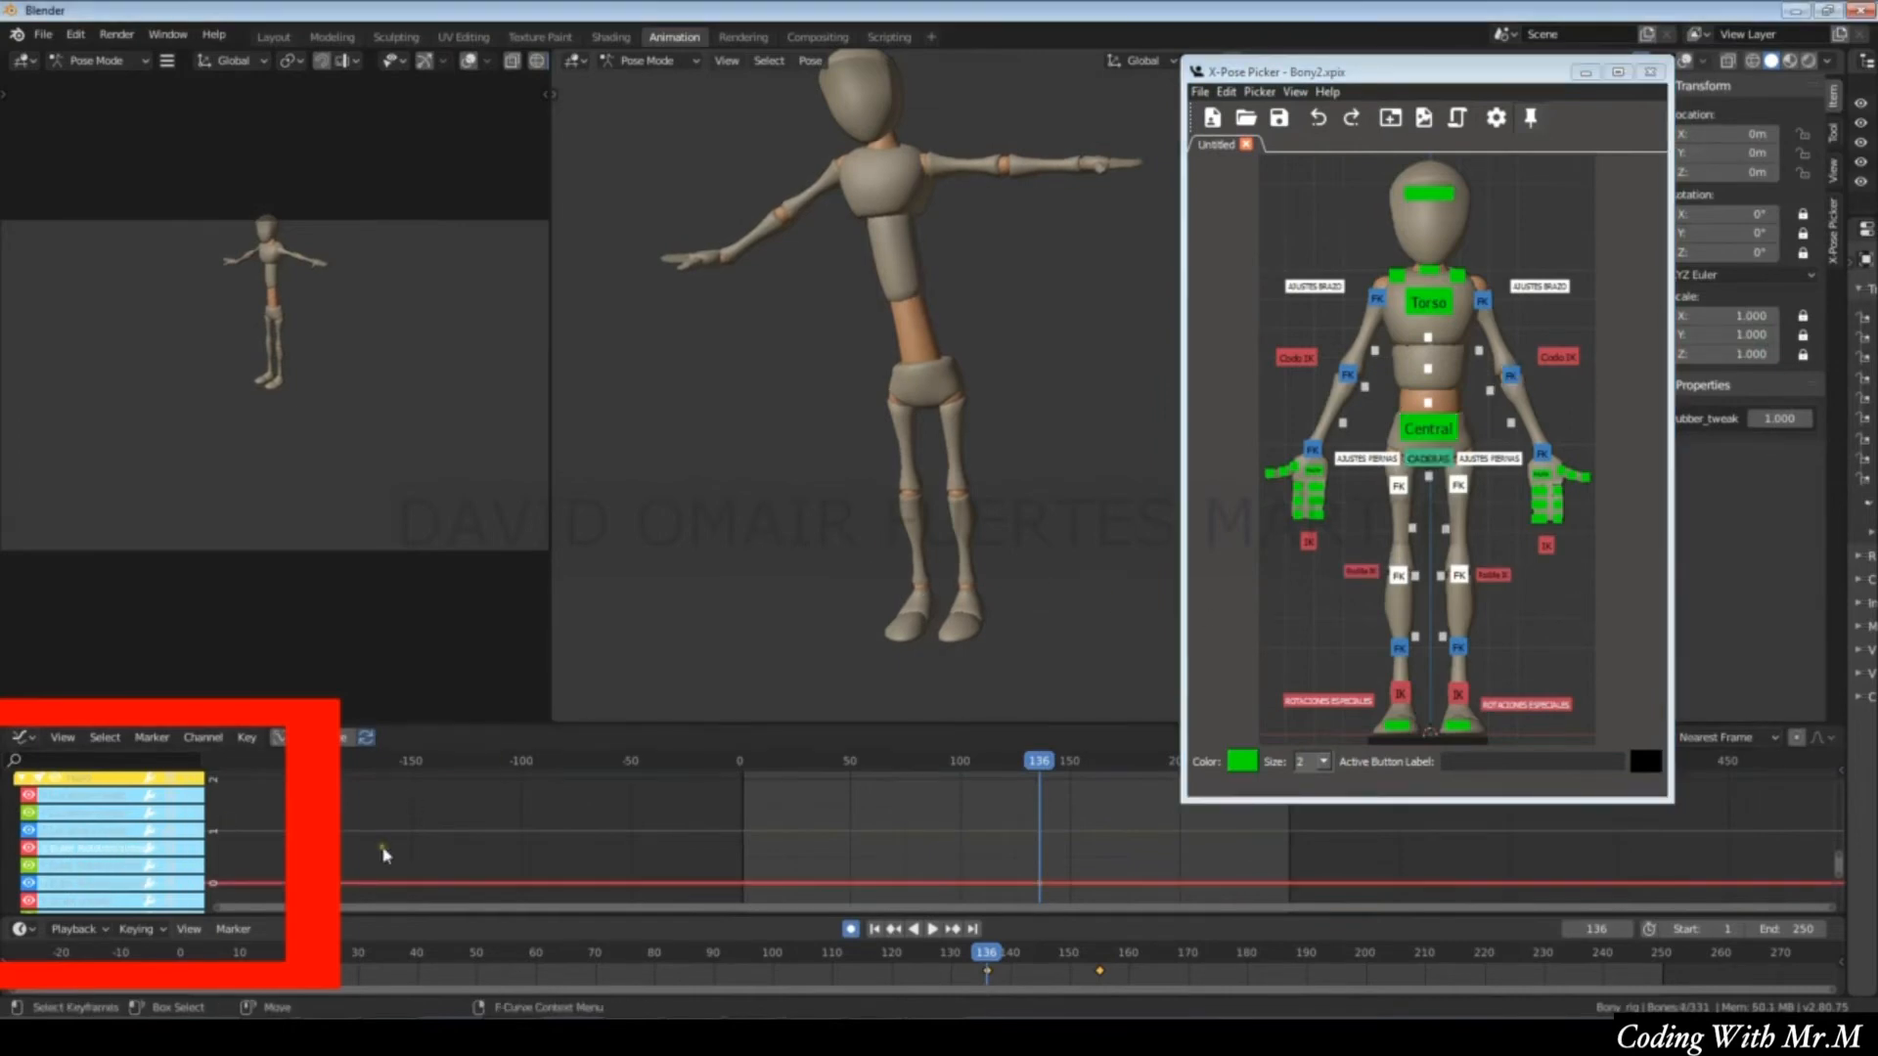
pyautogui.press('Home')
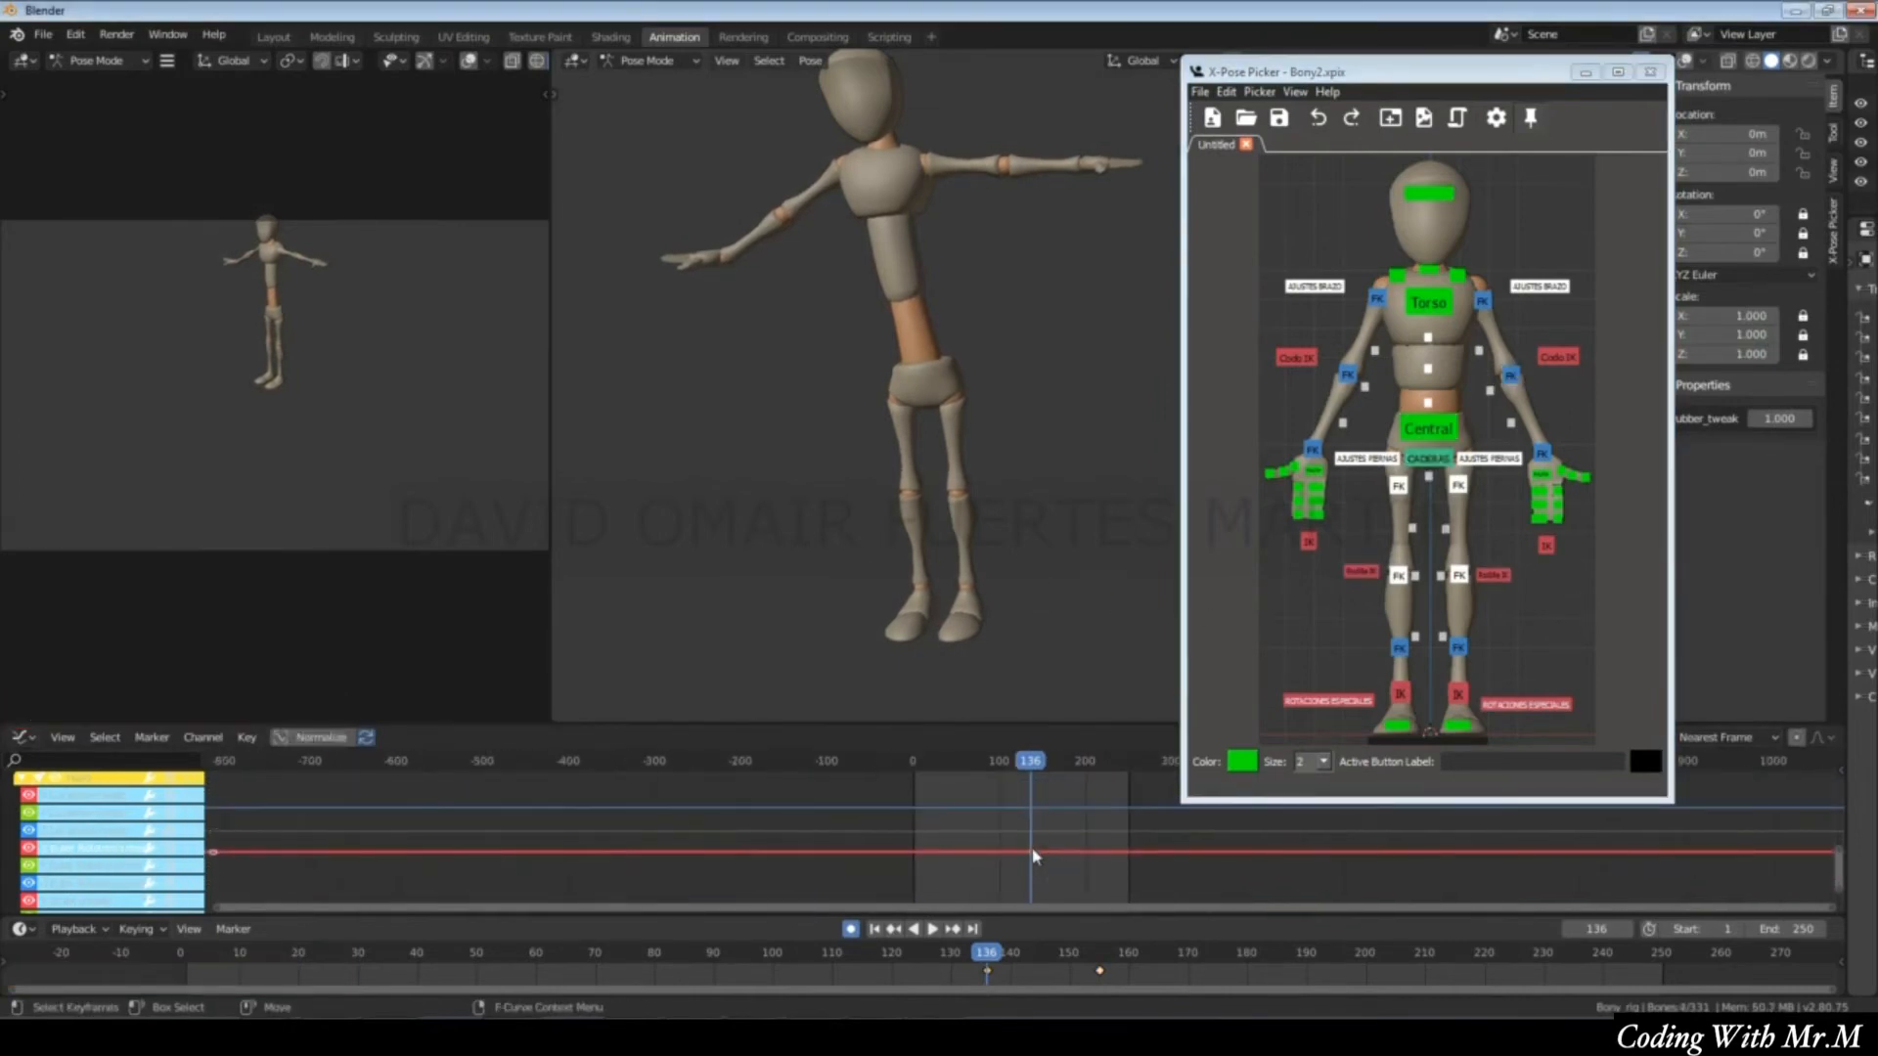
pyautogui.press('g')
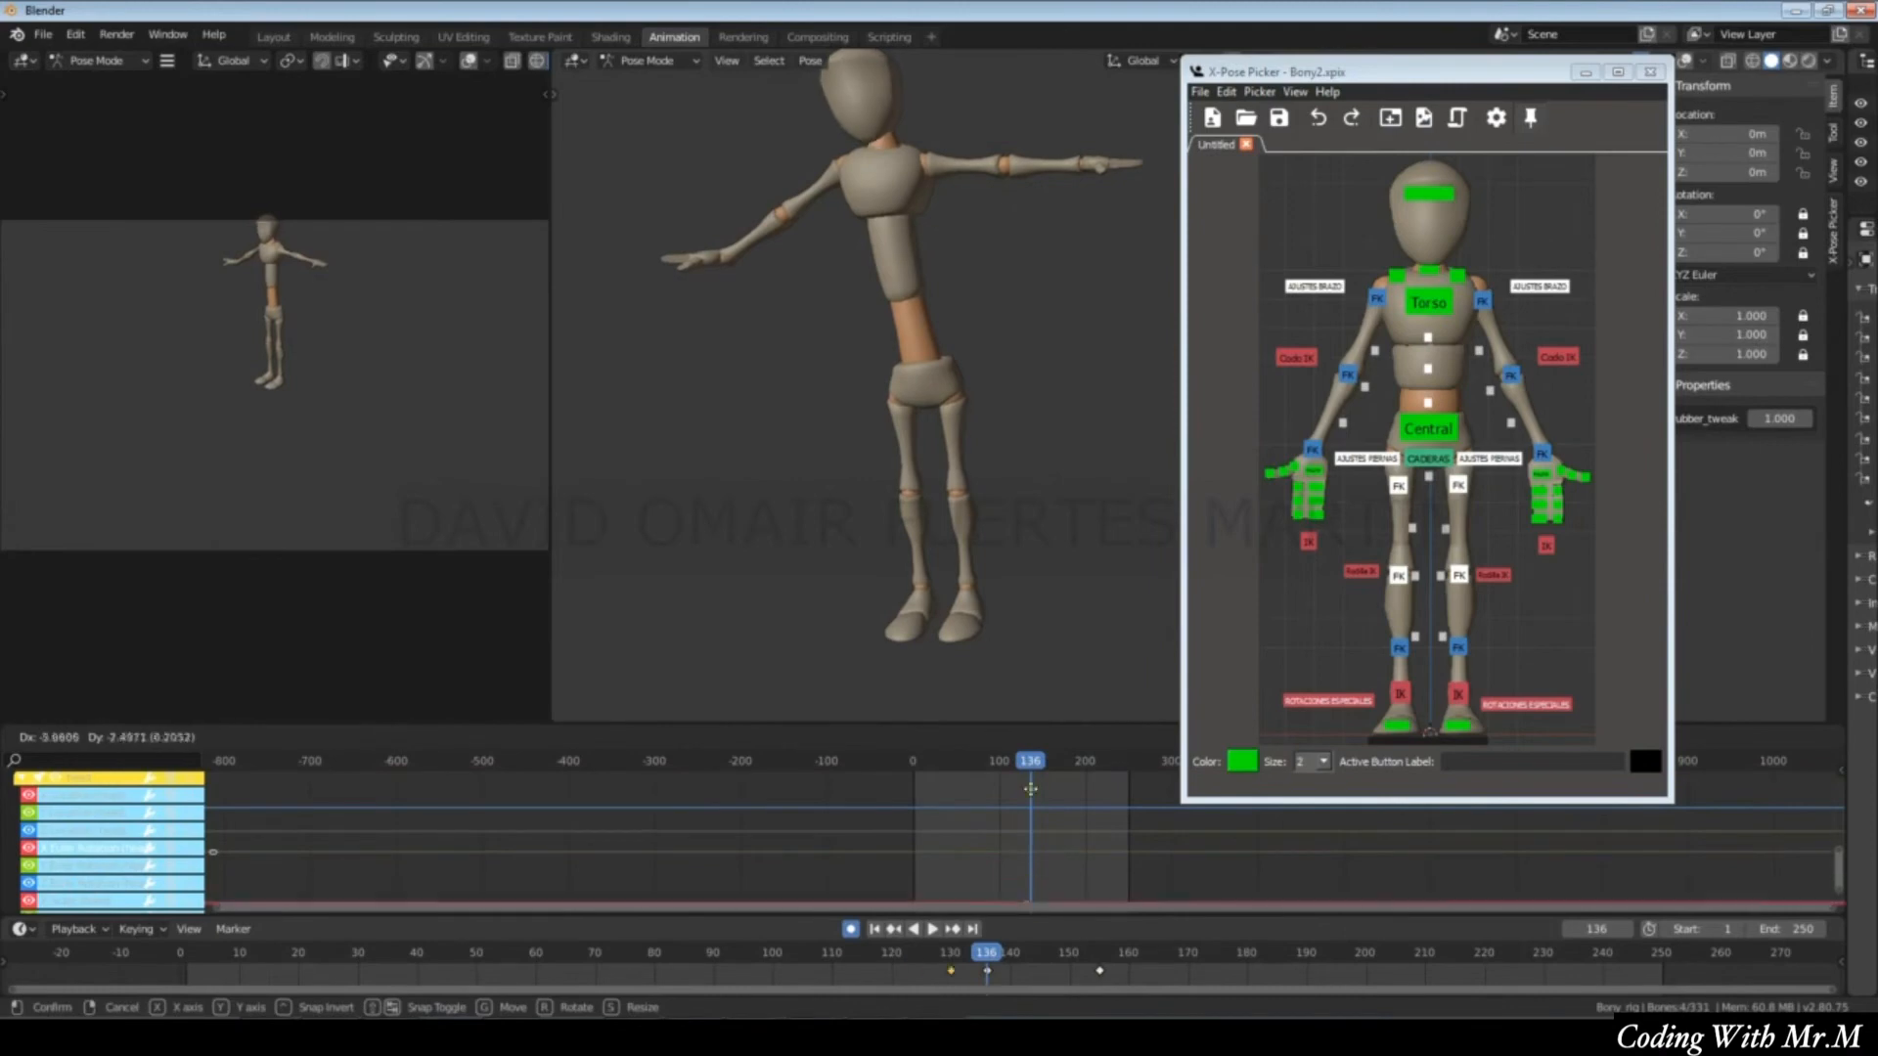
pyautogui.click(1038, 848)
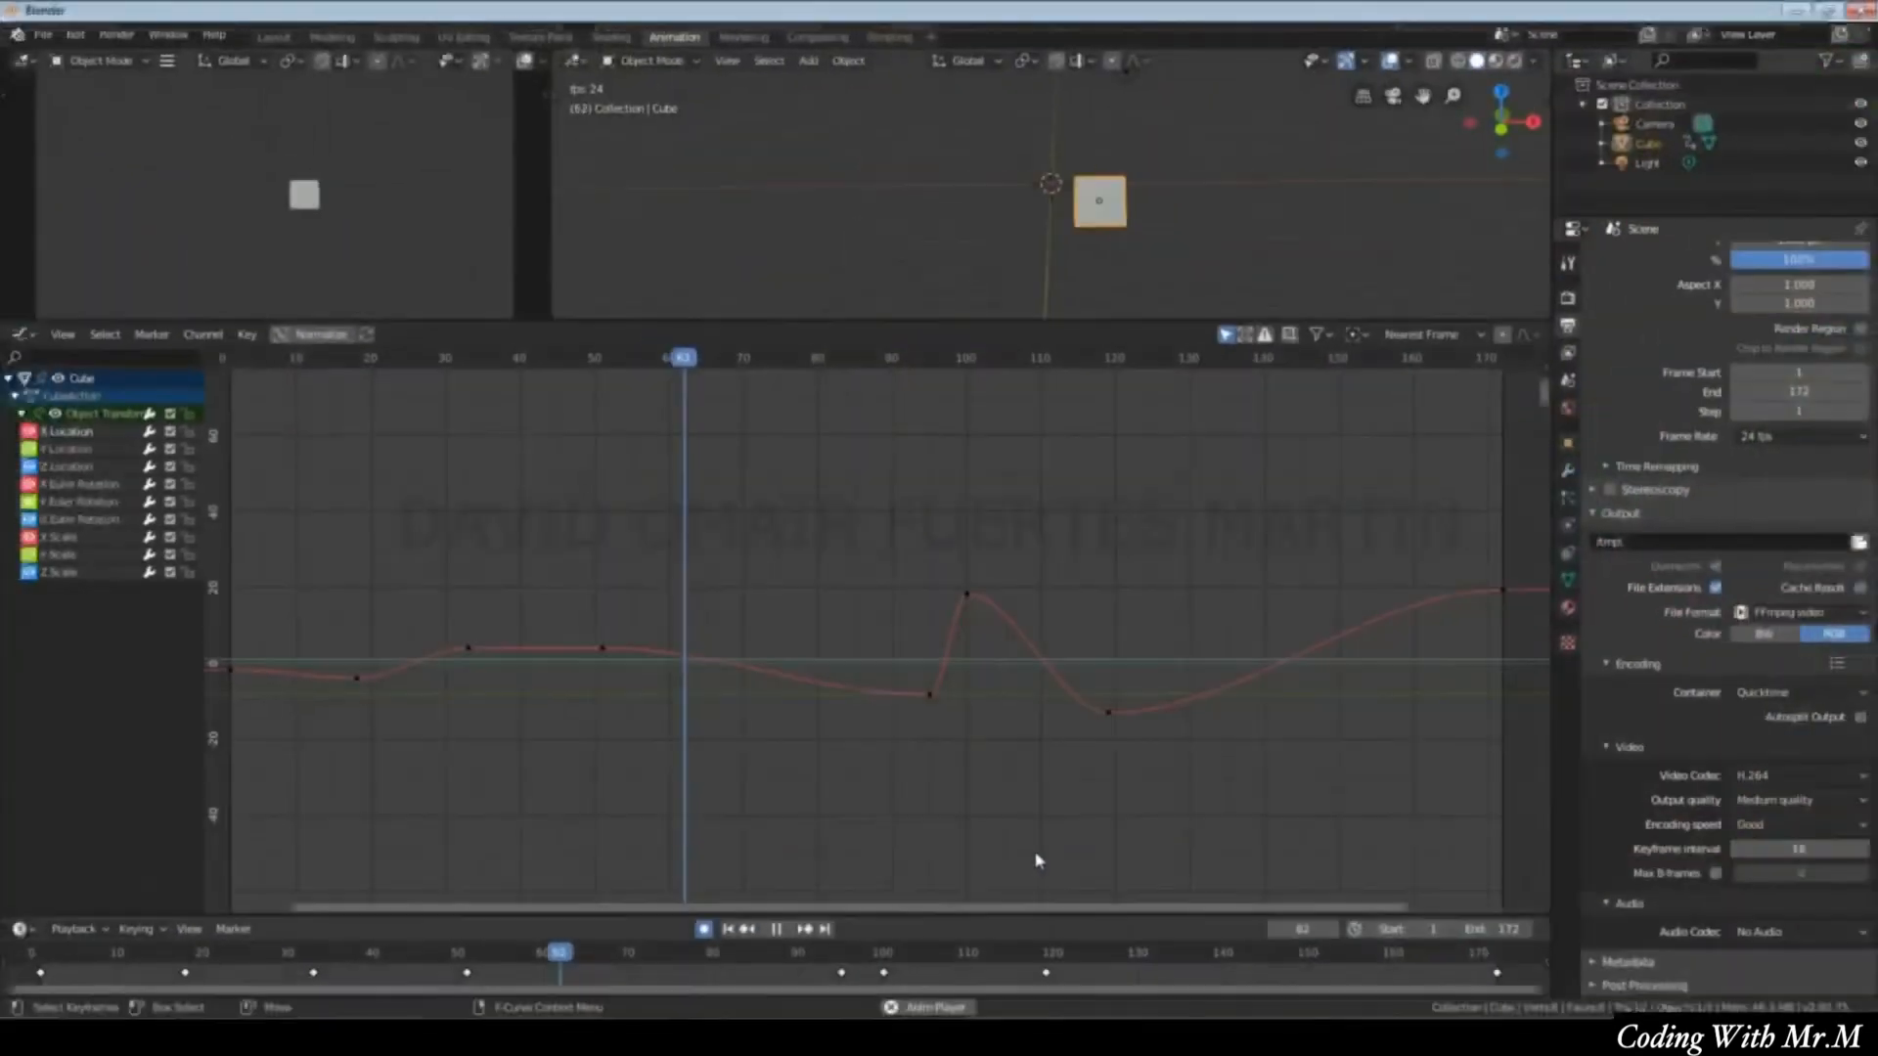
# Stop playback, turn on Normalize in the Graph Editor and add the X Euler Rotation curve to the selected X Location curve.
pyautogui.press('space')
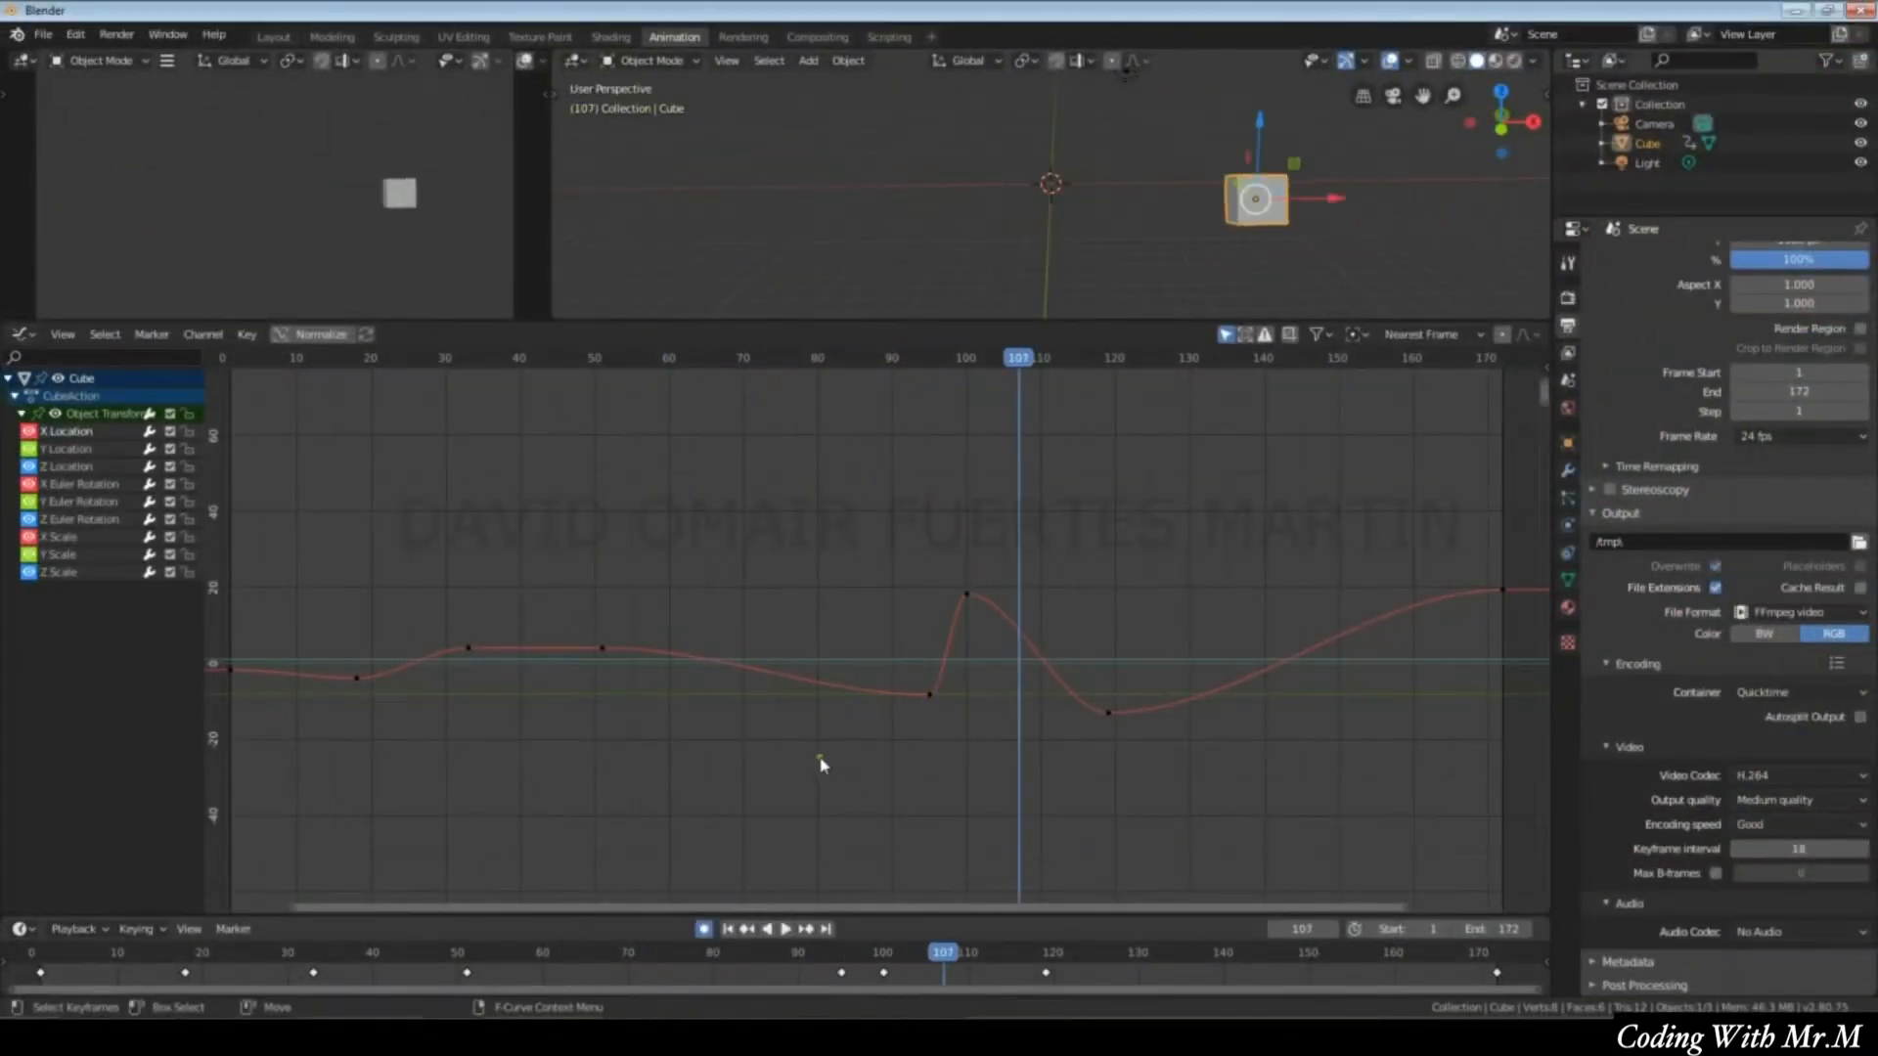
pyautogui.click(322, 336)
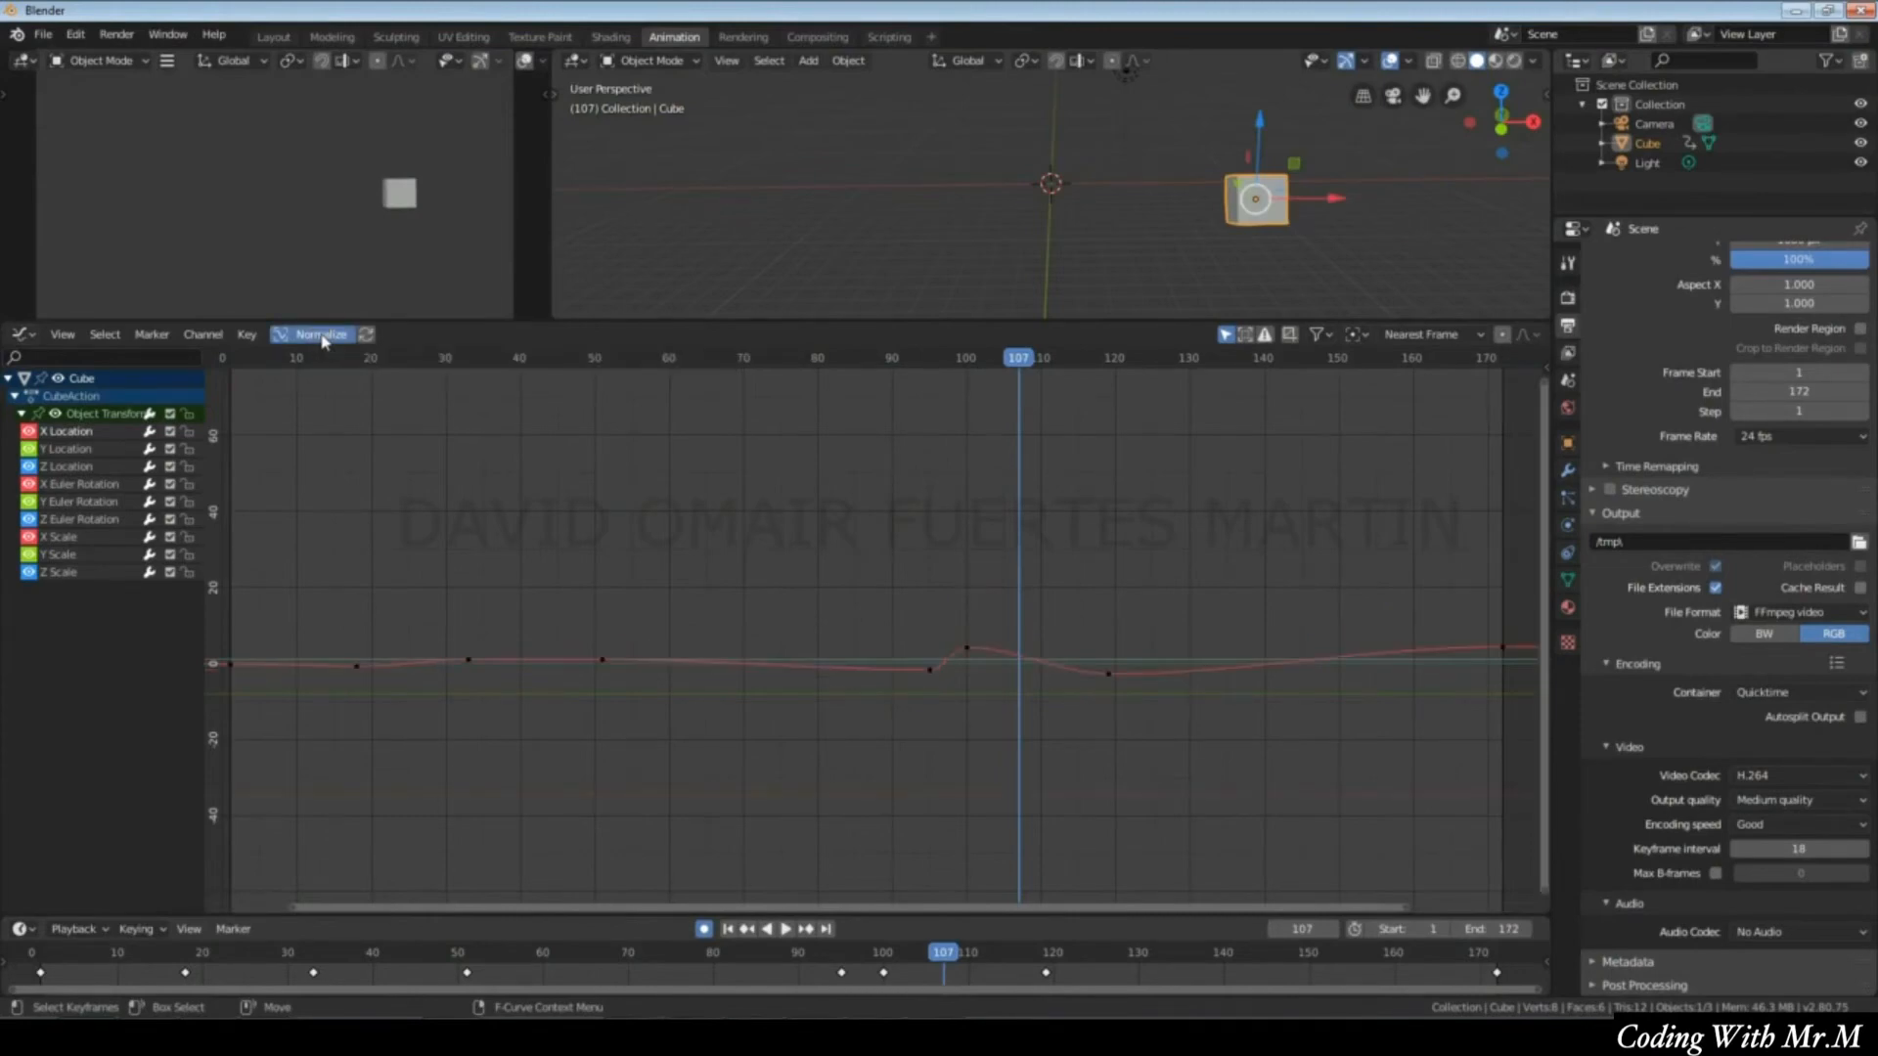
pyautogui.keyDown('shift'); pyautogui.click(86, 518); pyautogui.keyUp('shift')
pyautogui.keyDown('shift'); pyautogui.click(91, 485); pyautogui.keyUp('shift')
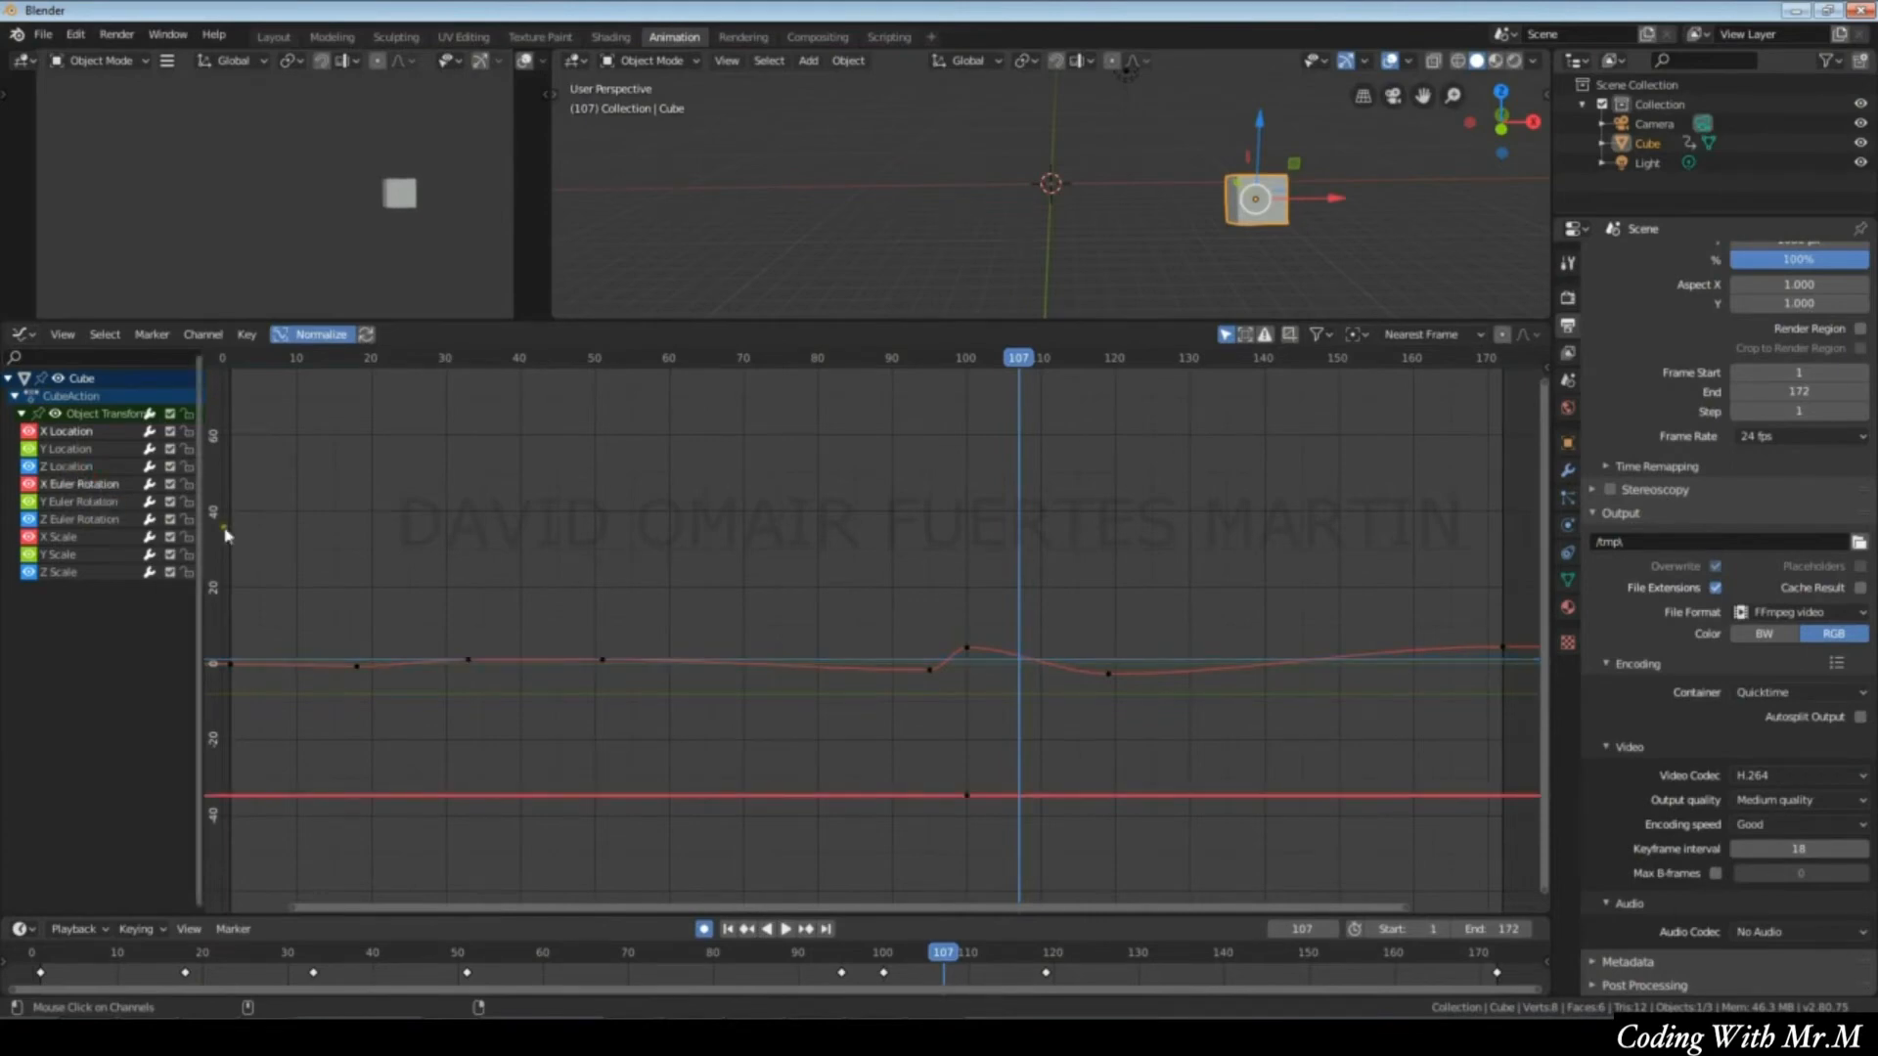
pyautogui.scroll(2, 923, 701)
pyautogui.scroll(3, 996, 714)
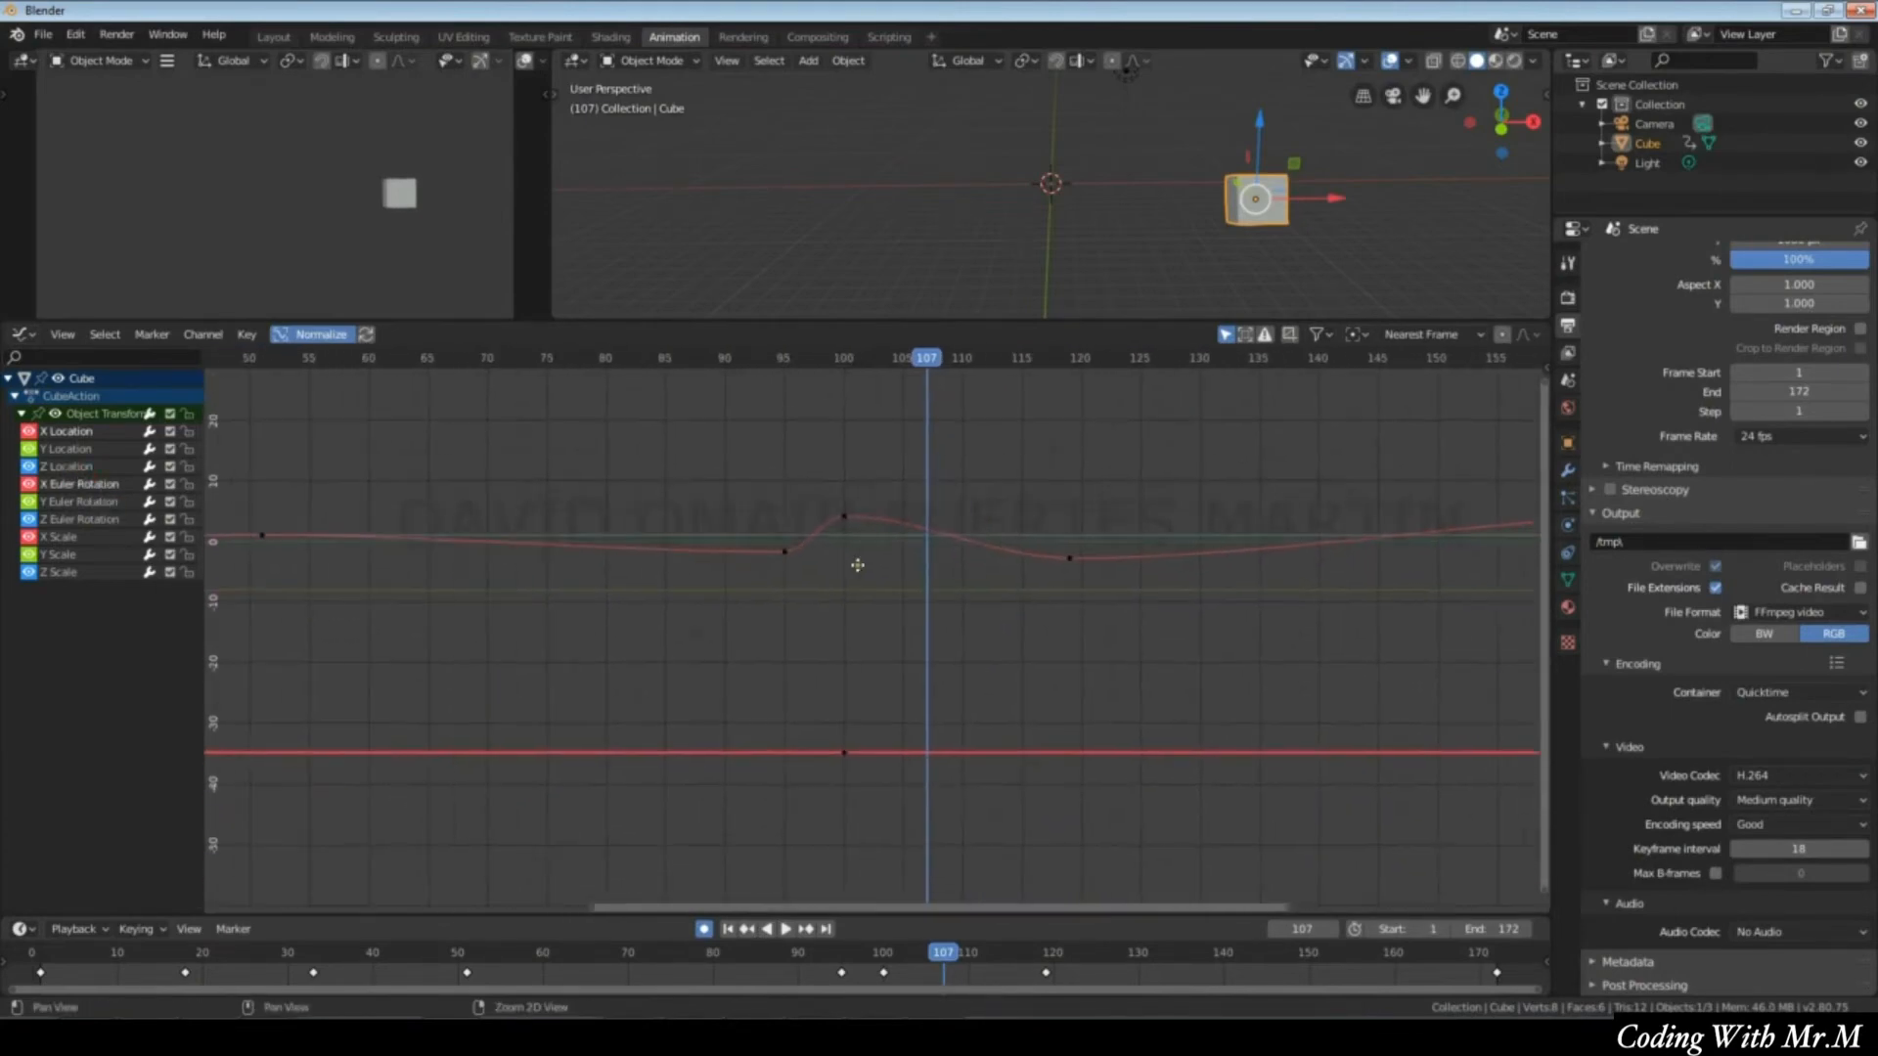
pyautogui.moveTo(1002, 601); pyautogui.dragTo(984, 636, button='middle')
pyautogui.scroll(-6, 972, 658)
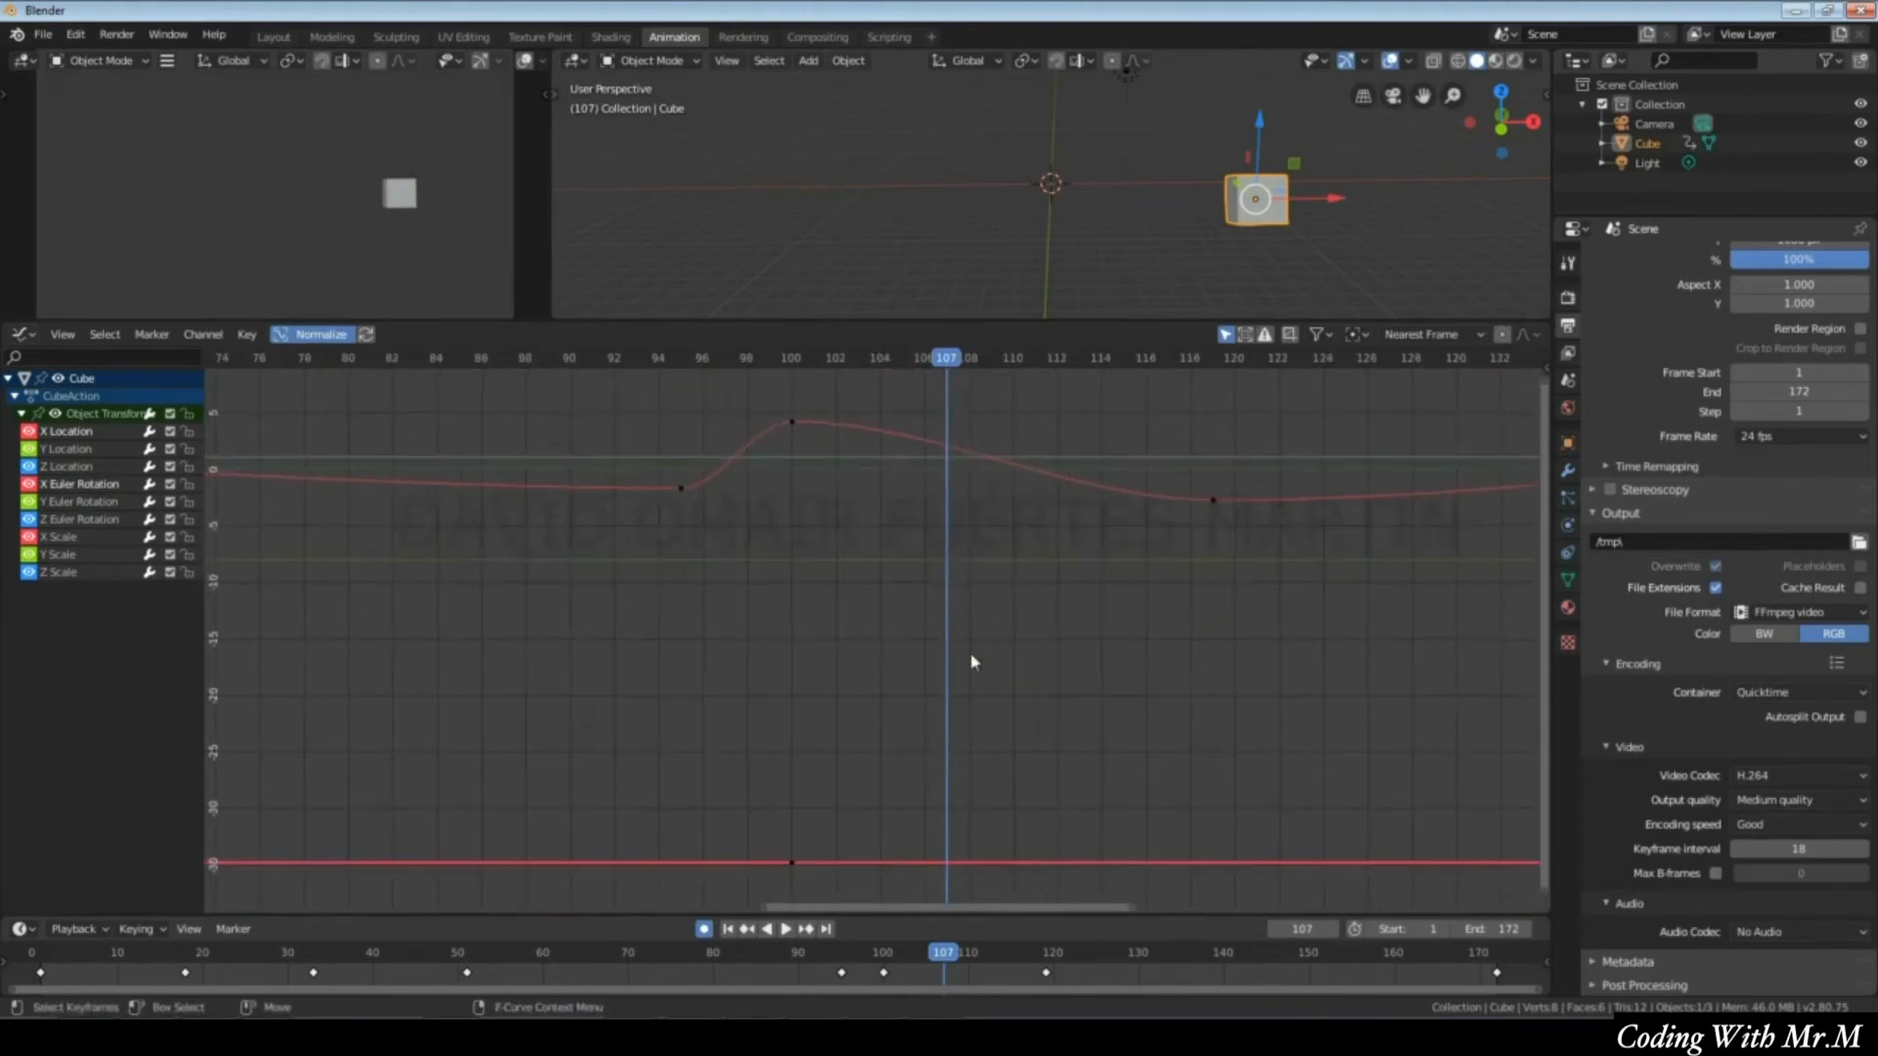
# Turn curve normalization off and back on to compare the scale of the X Location and X Euler Rotation curves.
pyautogui.click(331, 337)
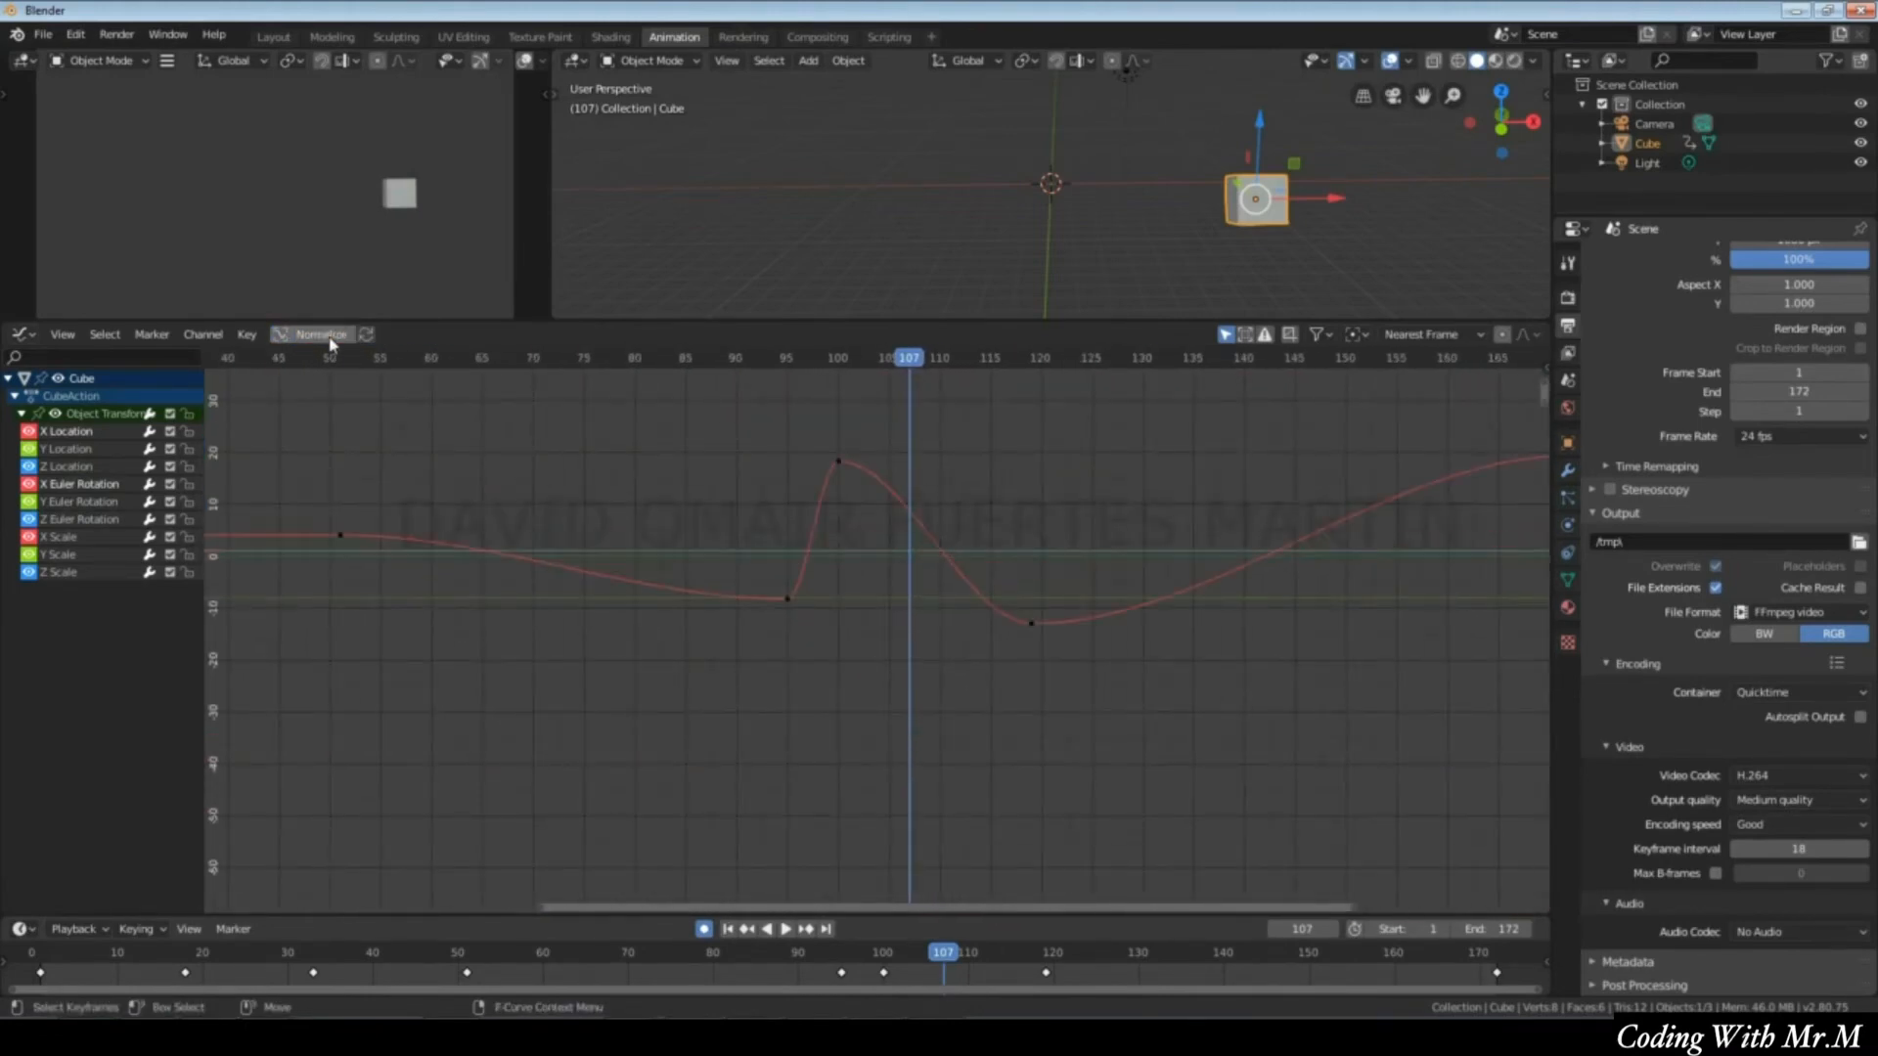
pyautogui.scroll(-10, 1019, 724)
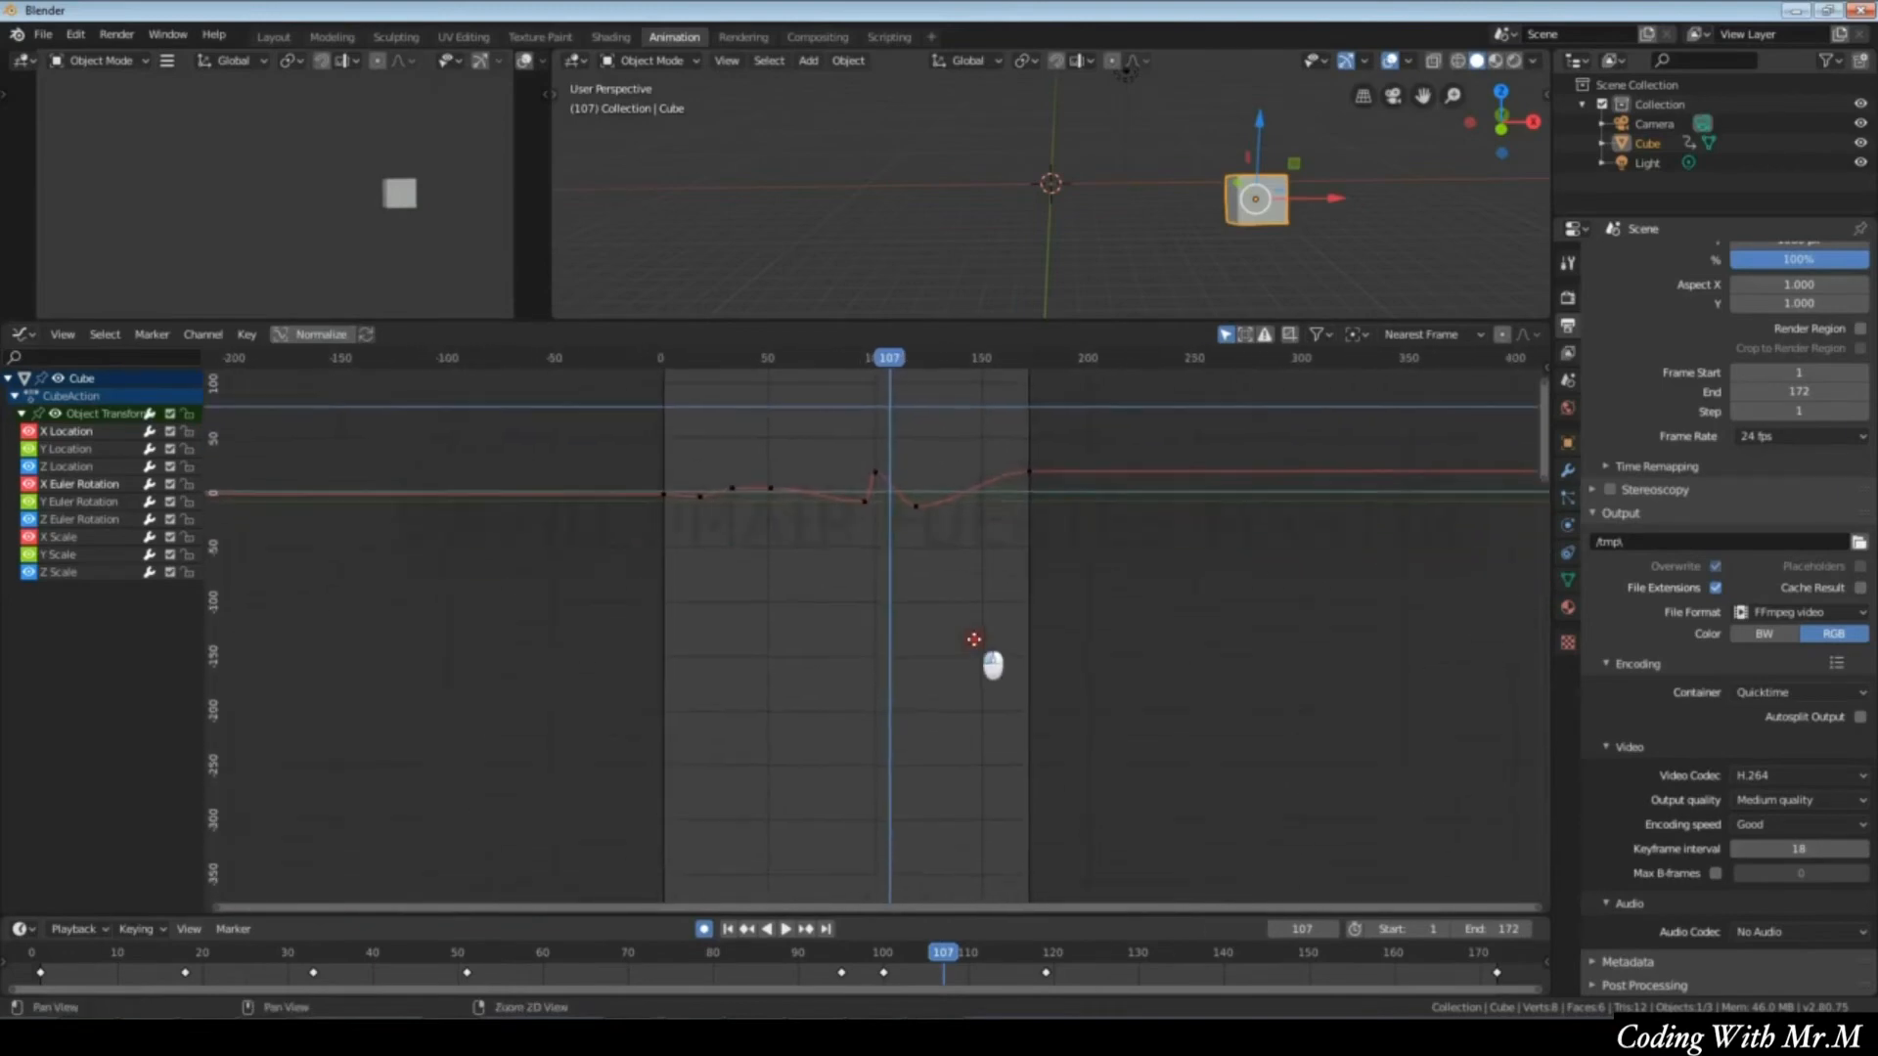
pyautogui.scroll(-8, 959, 673)
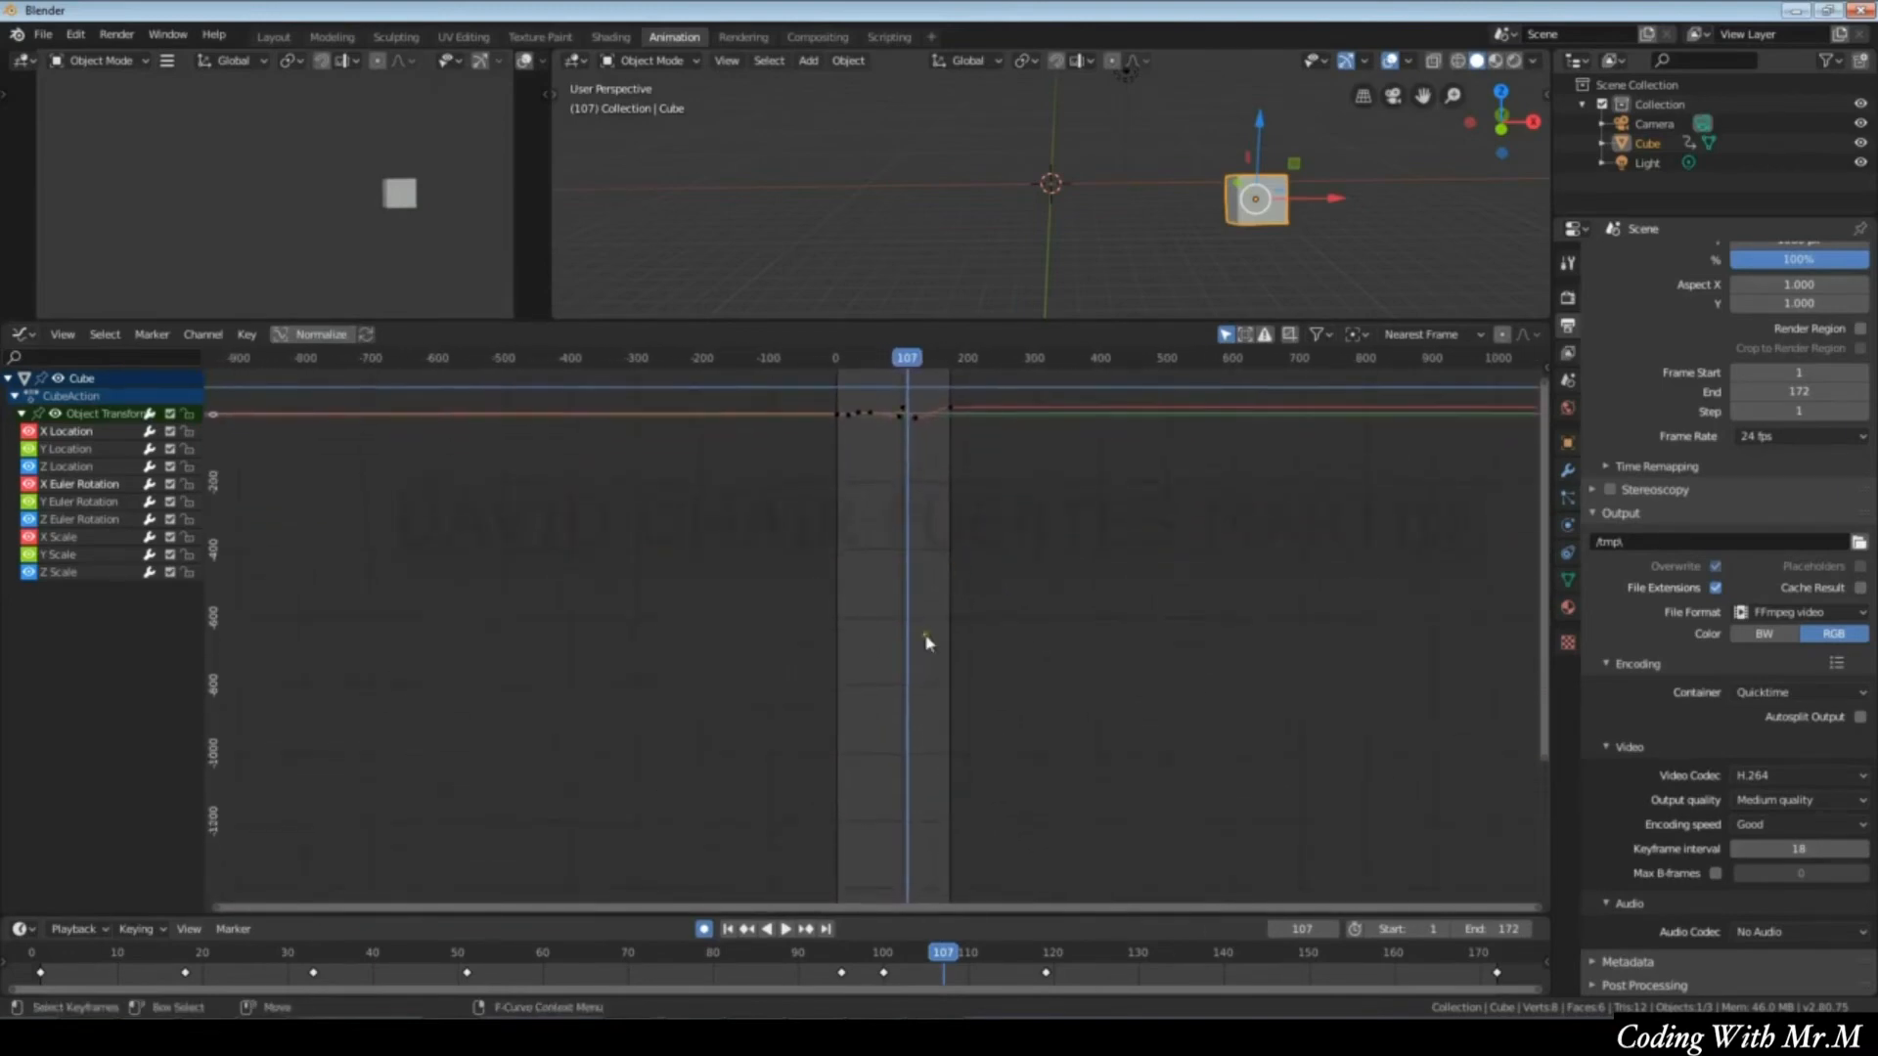
pyautogui.scroll(-2, 920, 689)
pyautogui.click(320, 336)
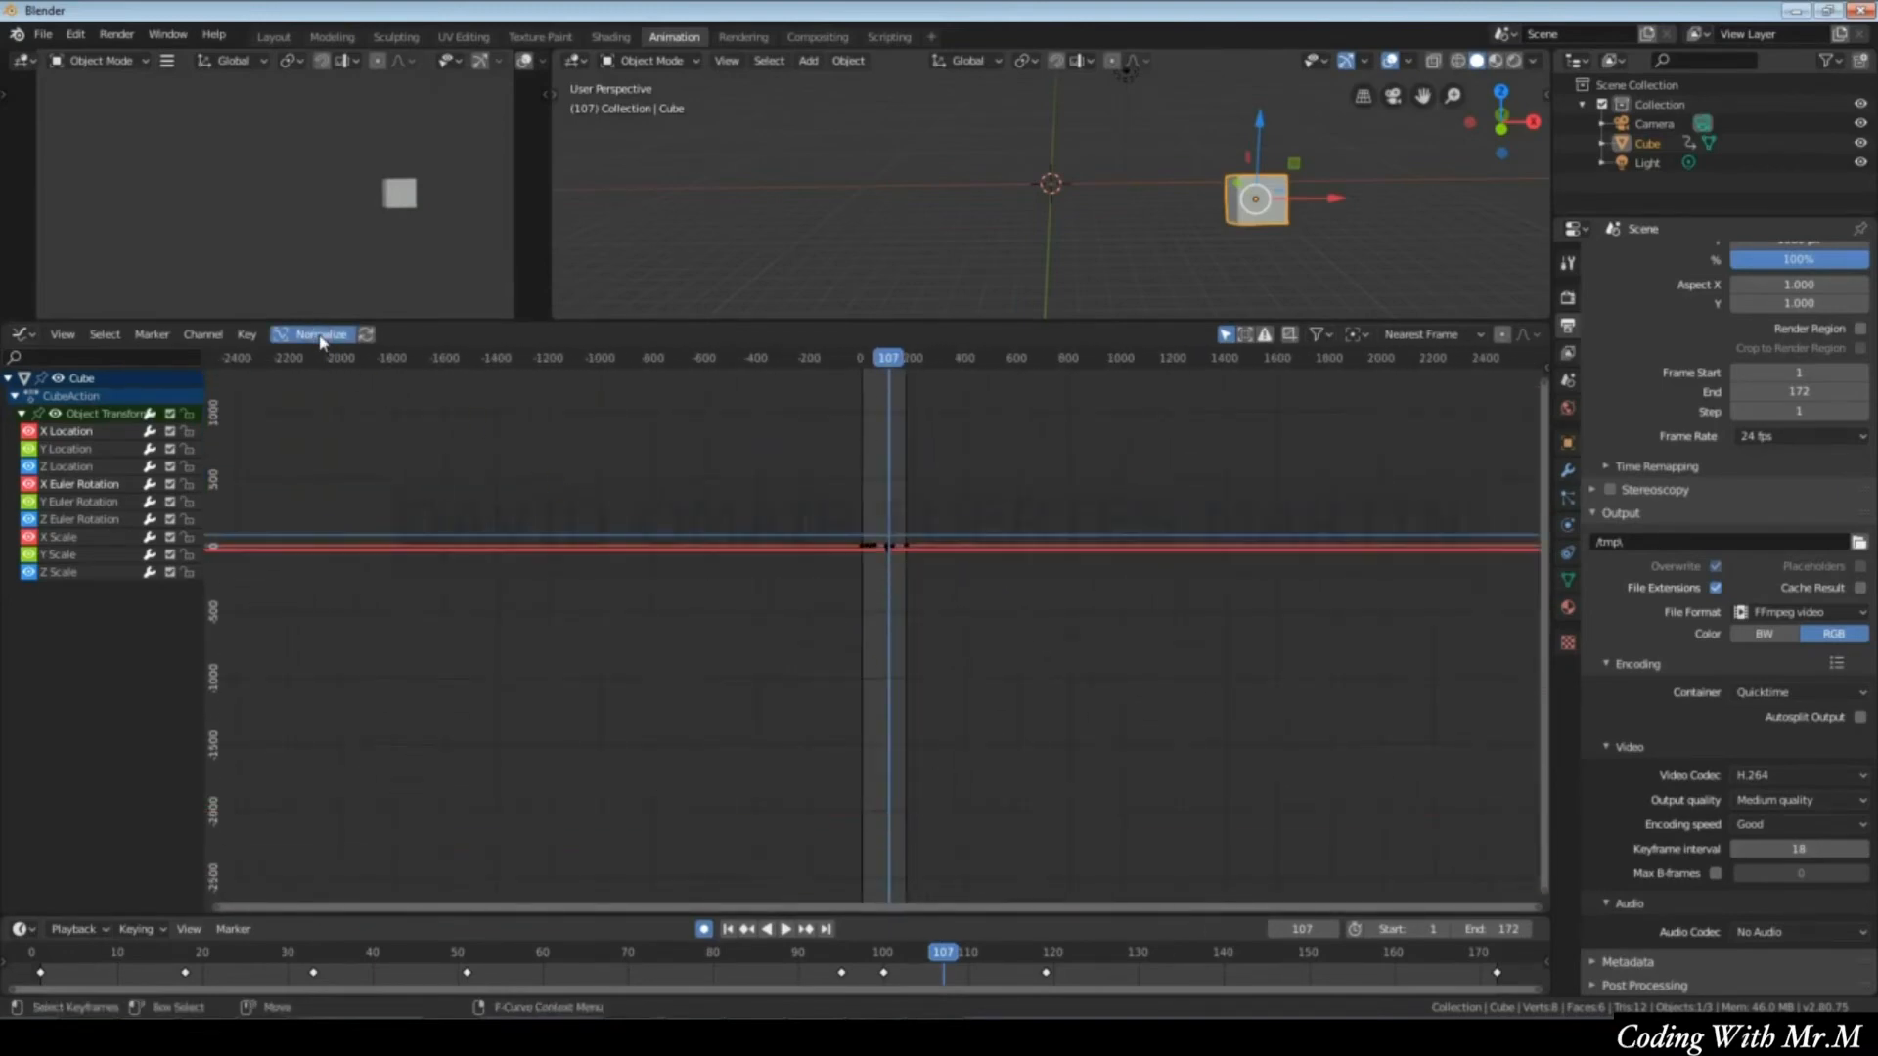
pyautogui.click(321, 335)
pyautogui.click(321, 336)
pyautogui.scroll(1, 809, 552)
pyautogui.scroll(12, 935, 533)
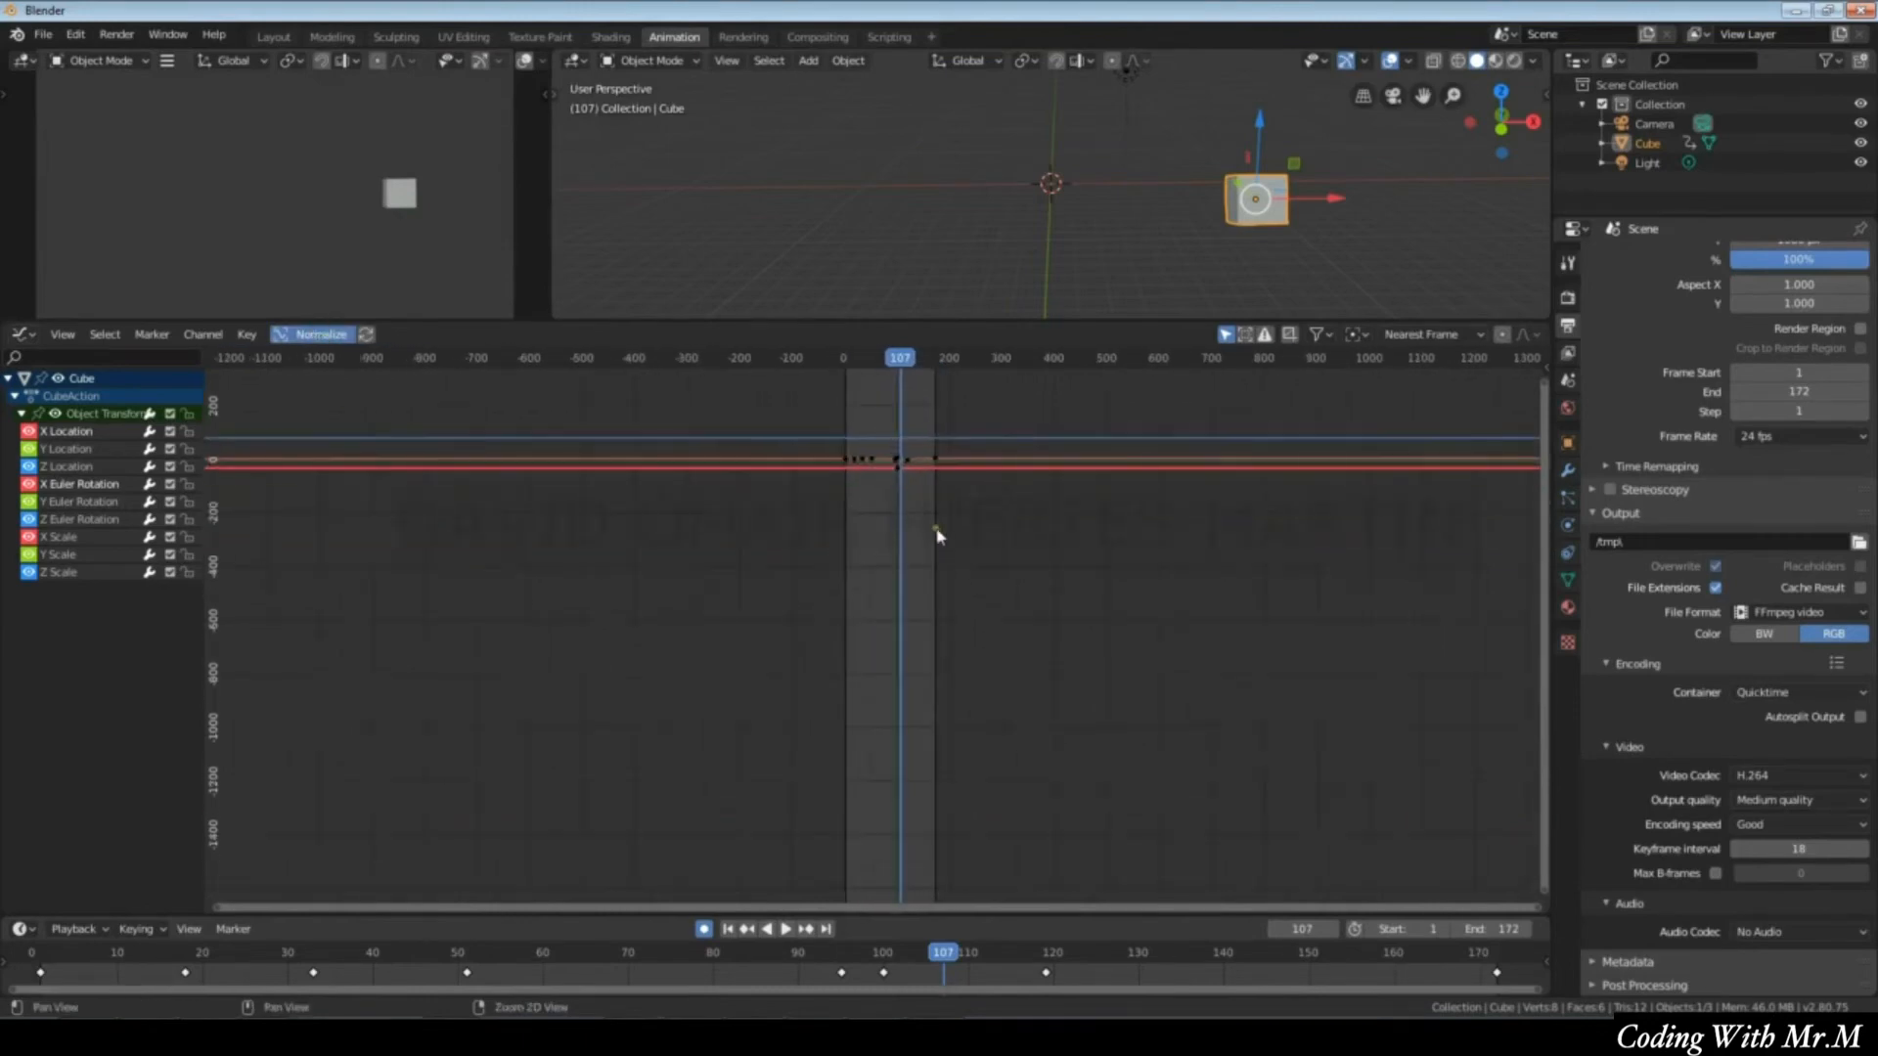
pyautogui.scroll(9, 989, 691)
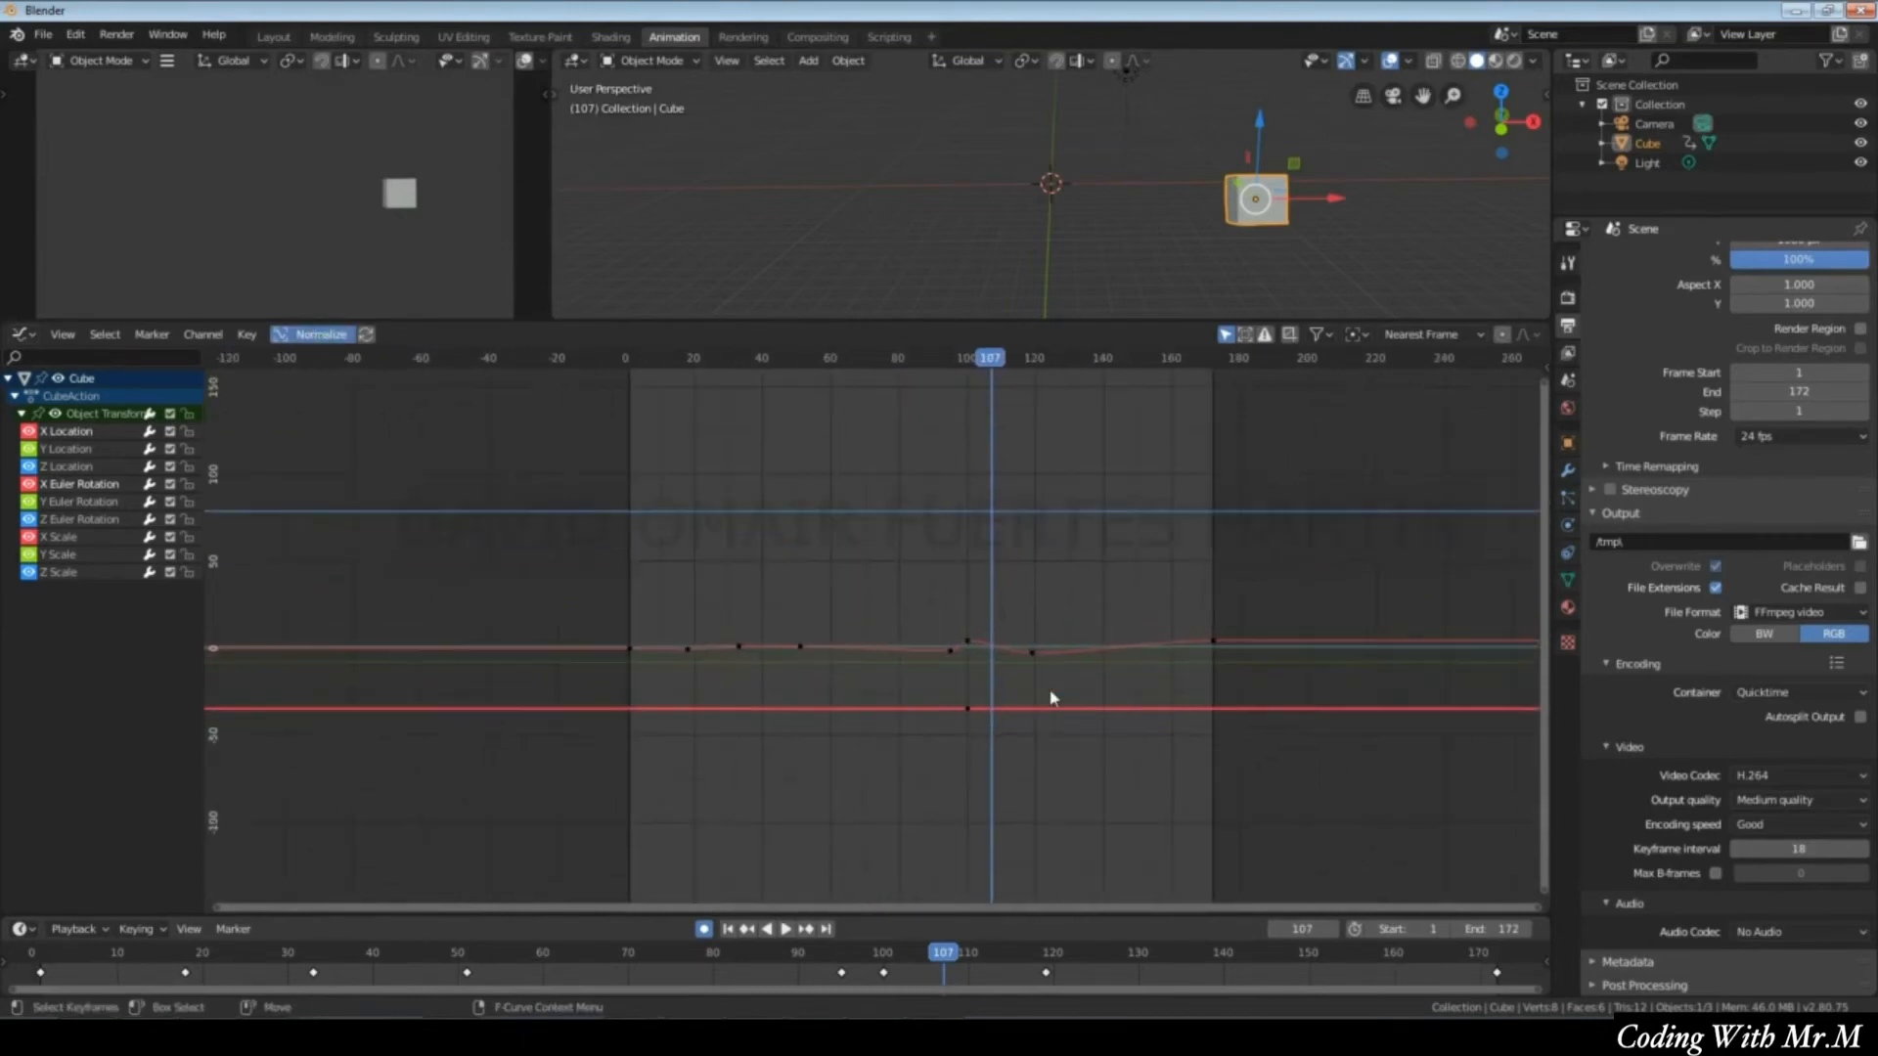
# Select the X Location keyframe near frame 119, turn on auto-normalization and move the keyframe to about frame 110.
pyautogui.moveTo(988, 617); pyautogui.dragTo(1106, 766)
pyautogui.click(369, 338)
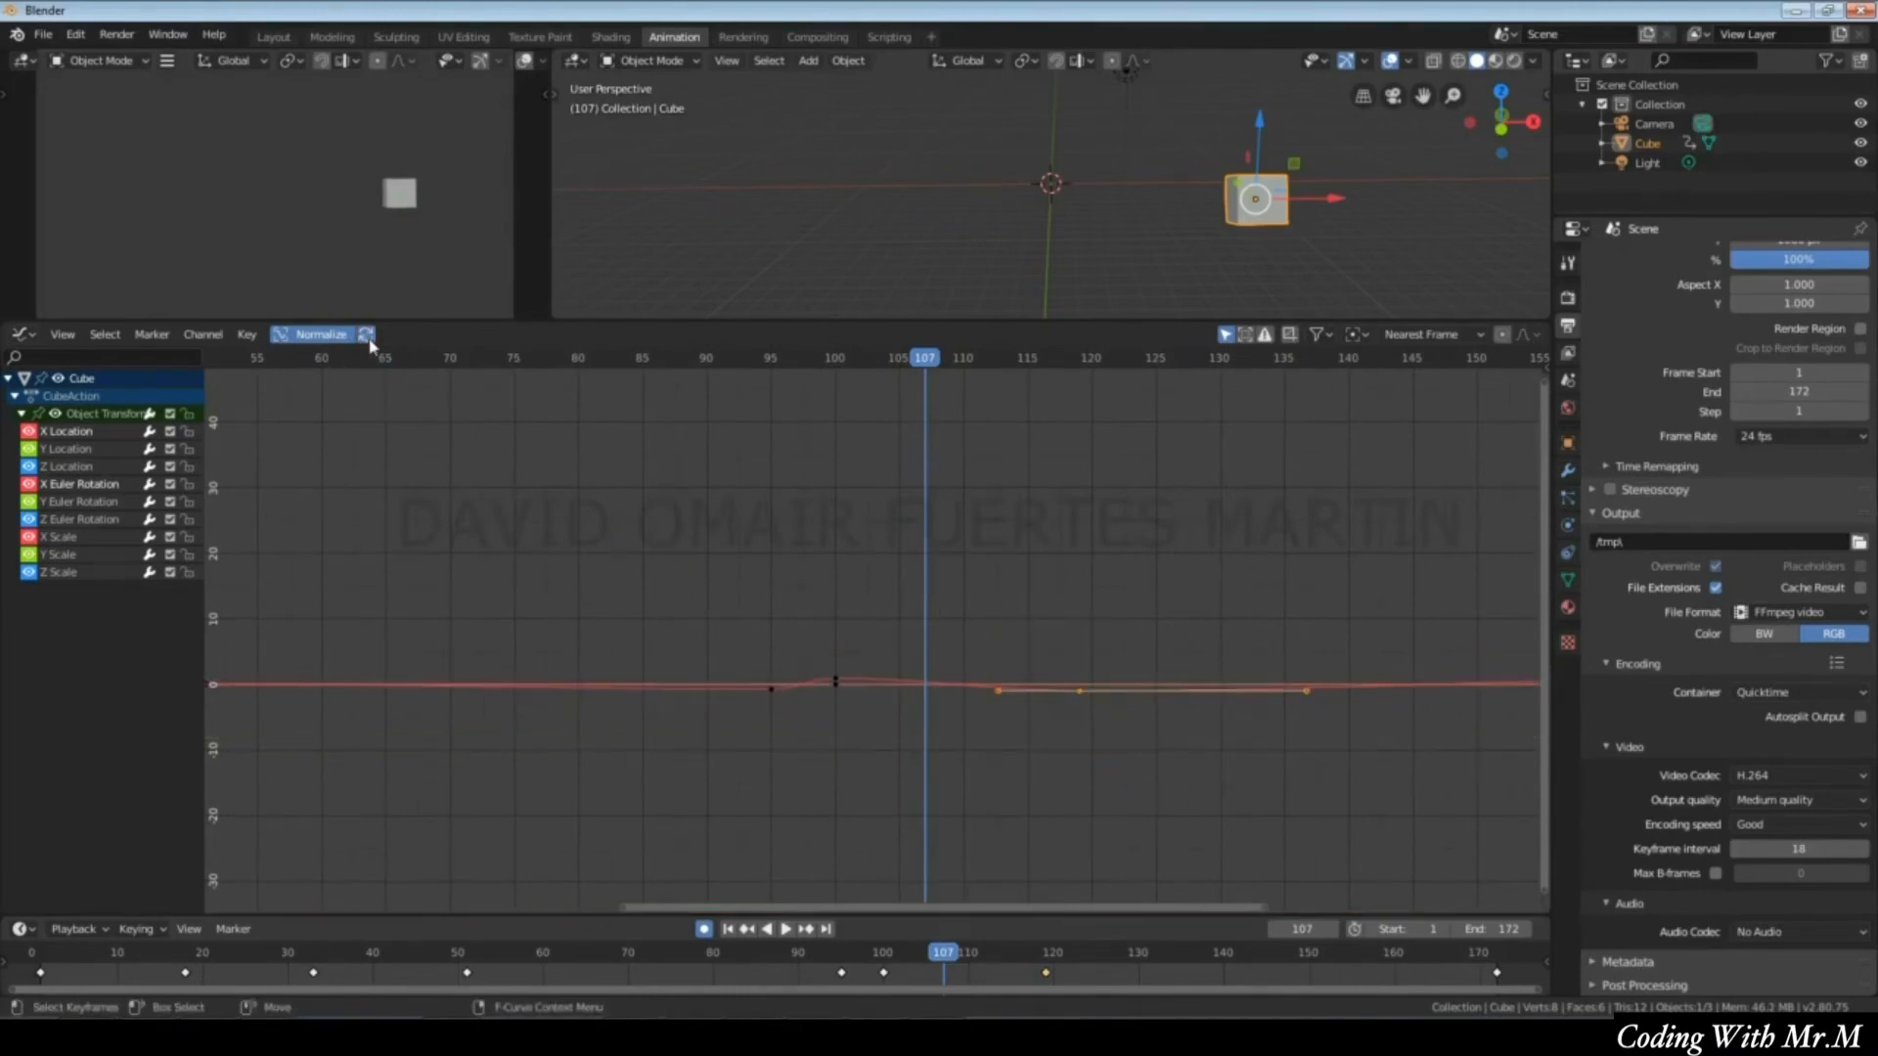
pyautogui.moveTo(1082, 698); pyautogui.dragTo(1090, 796)
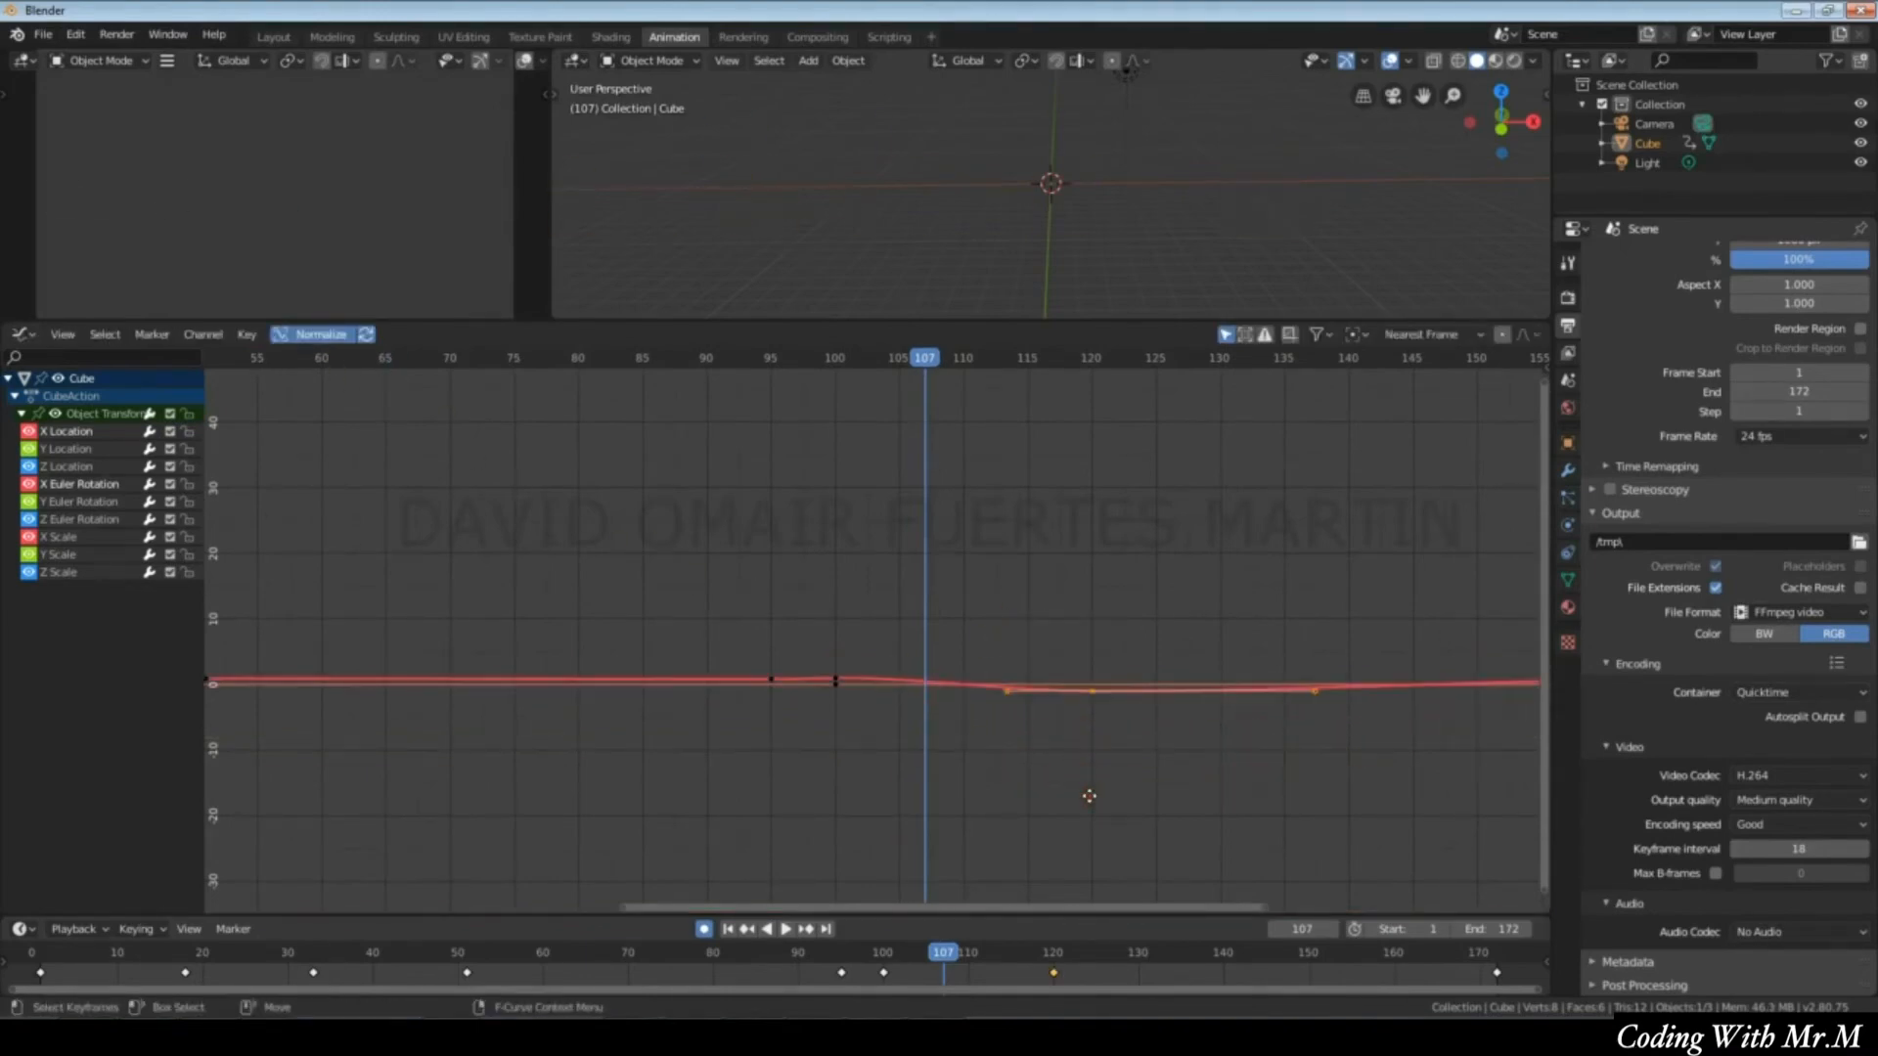
pyautogui.moveTo(1097, 704); pyautogui.dragTo(974, 869)
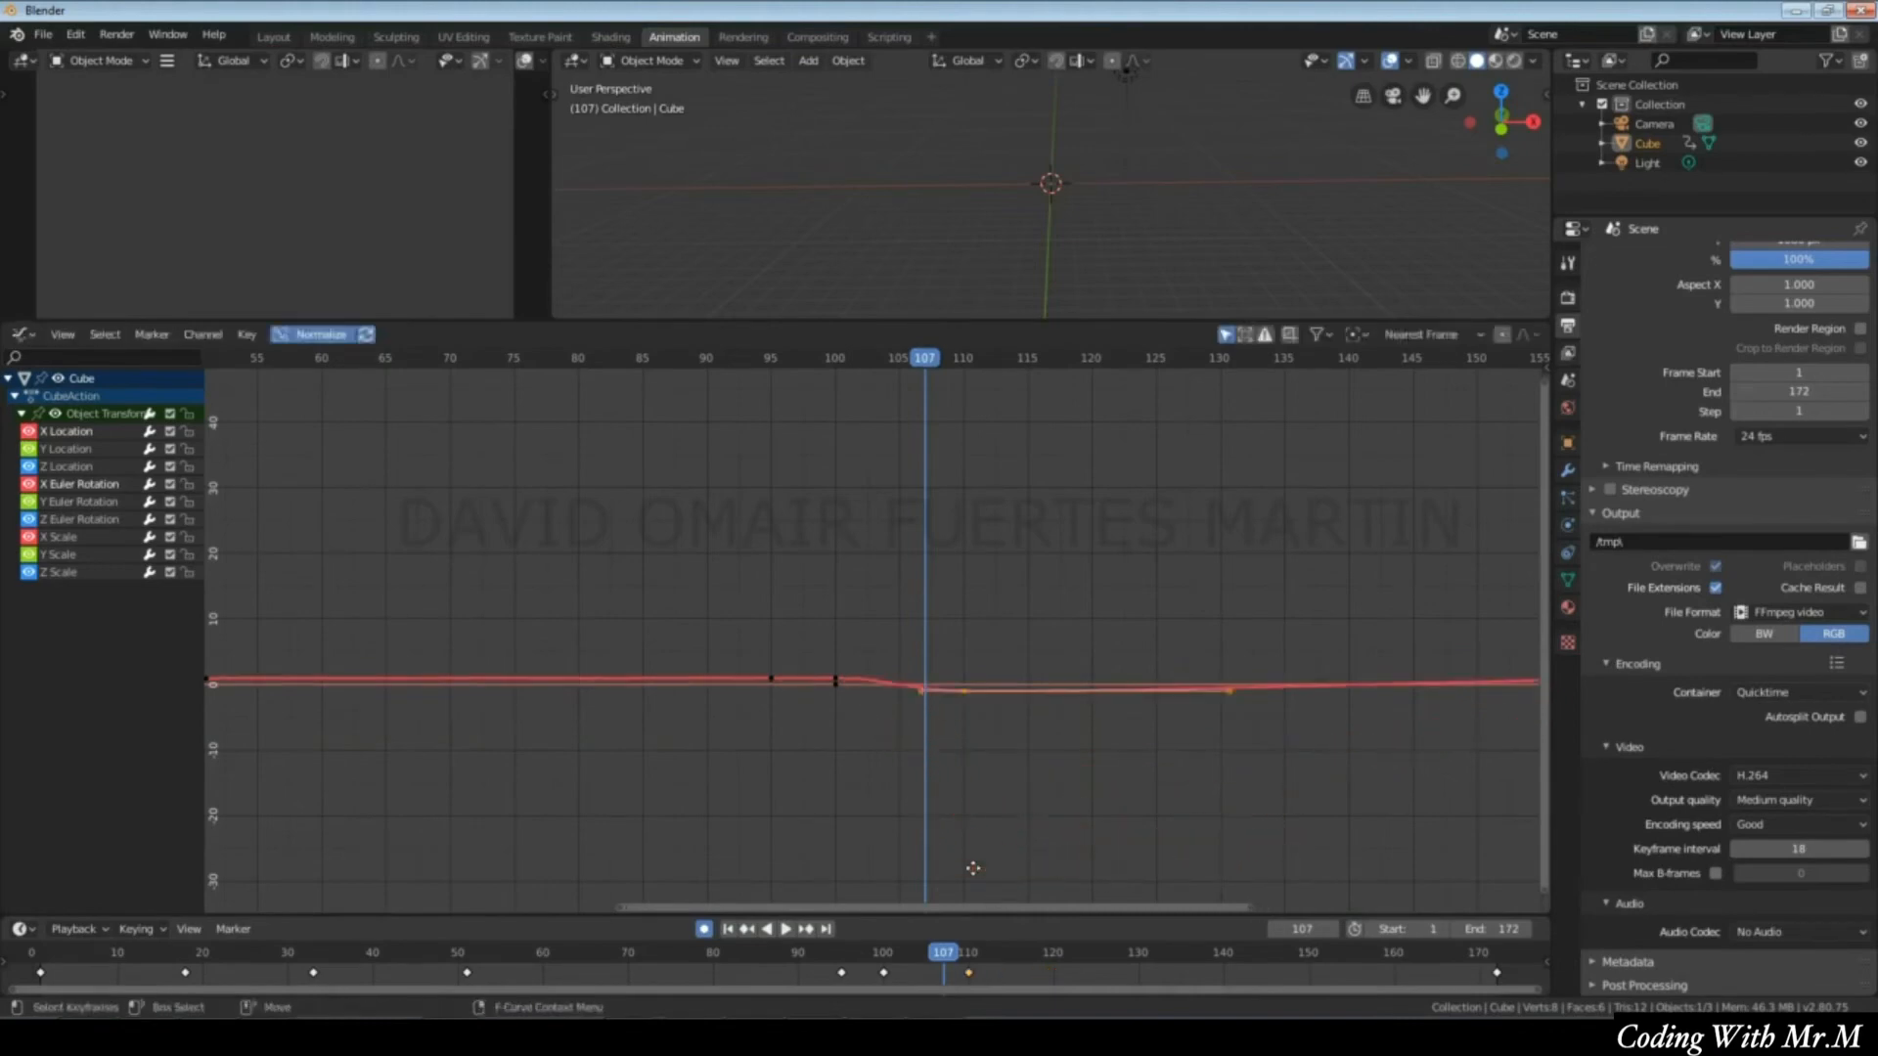
pyautogui.keyDown('ctrl'); pyautogui.moveTo(982, 821); pyautogui.dragTo(415, 482, button='middle'); pyautogui.keyUp('ctrl')
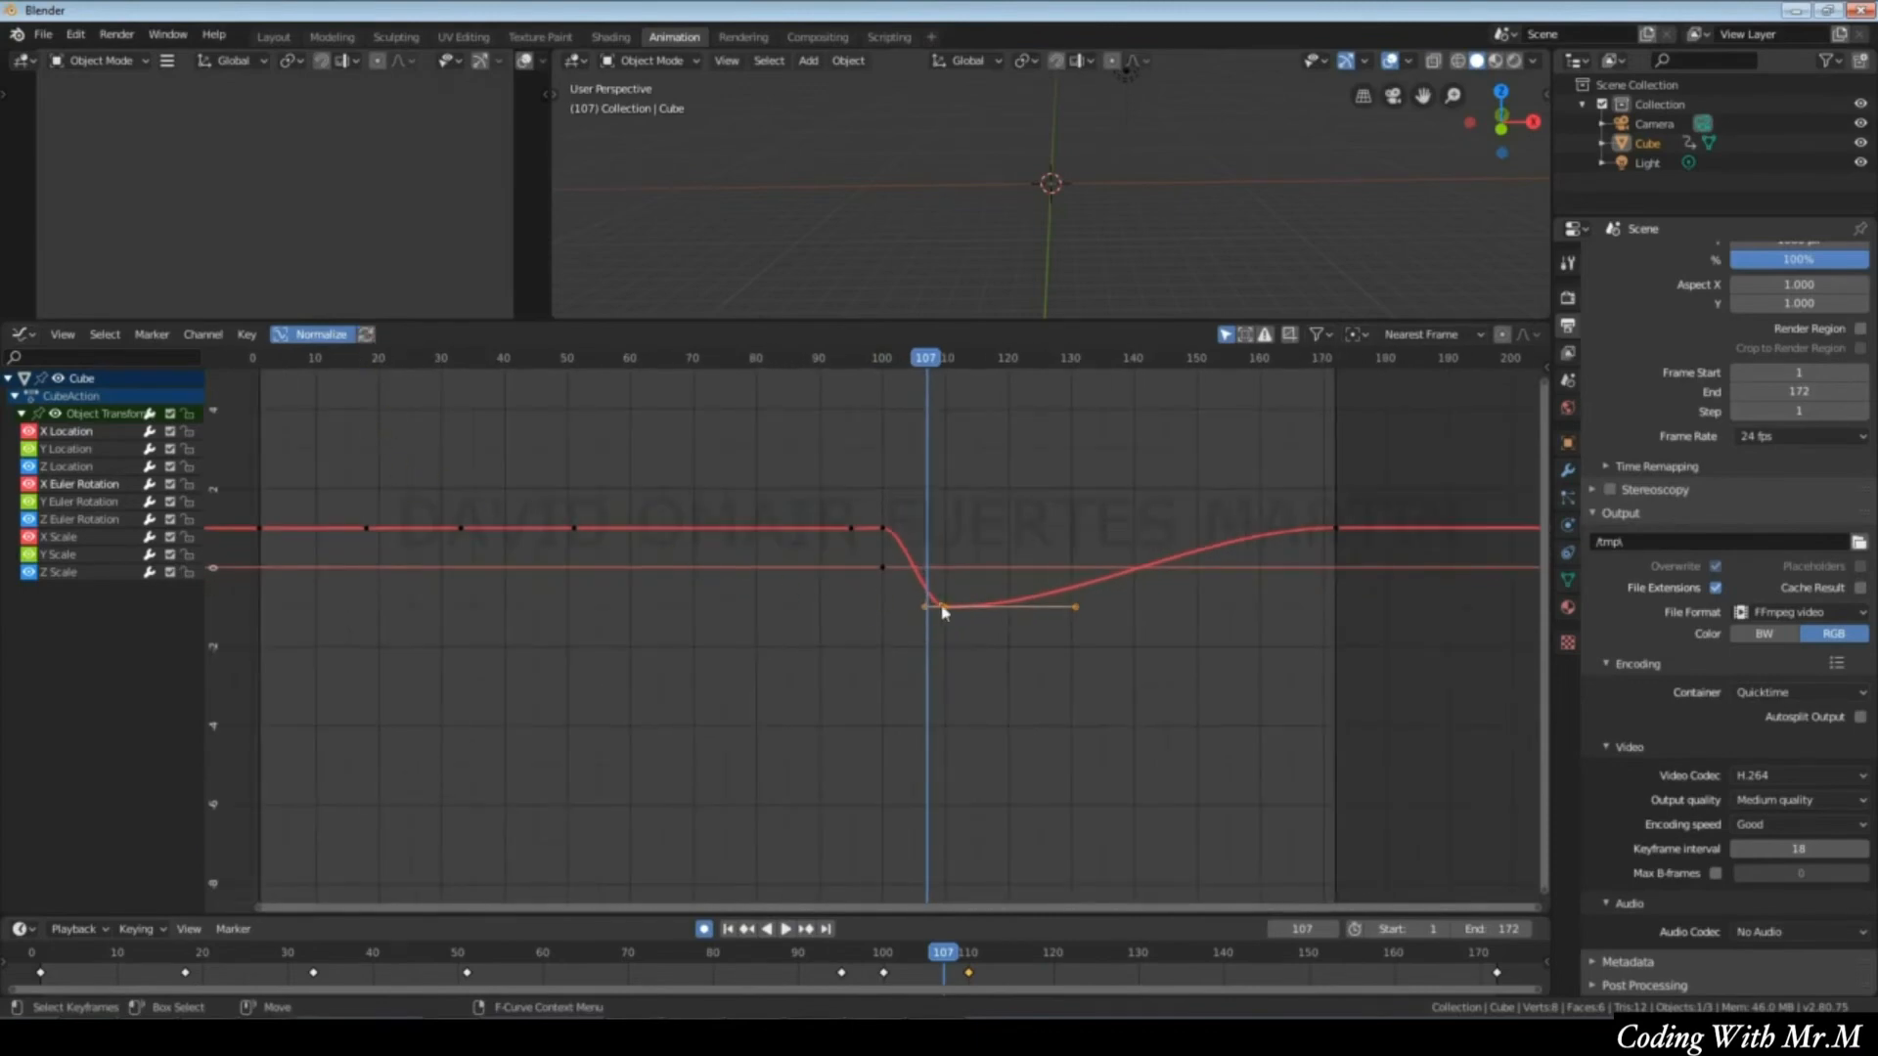
# Turn off auto-normalization and move the selected X Location keyframe to about frame 131 at a value of about -1.1.
pyautogui.scroll(1, 944, 612)
pyautogui.moveTo(968, 600); pyautogui.dragTo(1104, 431)
pyautogui.click(365, 335)
pyautogui.moveTo(1111, 510); pyautogui.dragTo(1113, 680)
pyautogui.moveTo(1117, 608)
pyautogui.mouseDown()
pyautogui.moveTo(939, 664)
pyautogui.moveTo(1150, 606)
pyautogui.moveTo(1144, 481)
pyautogui.moveTo(1131, 614)
pyautogui.mouseUp()
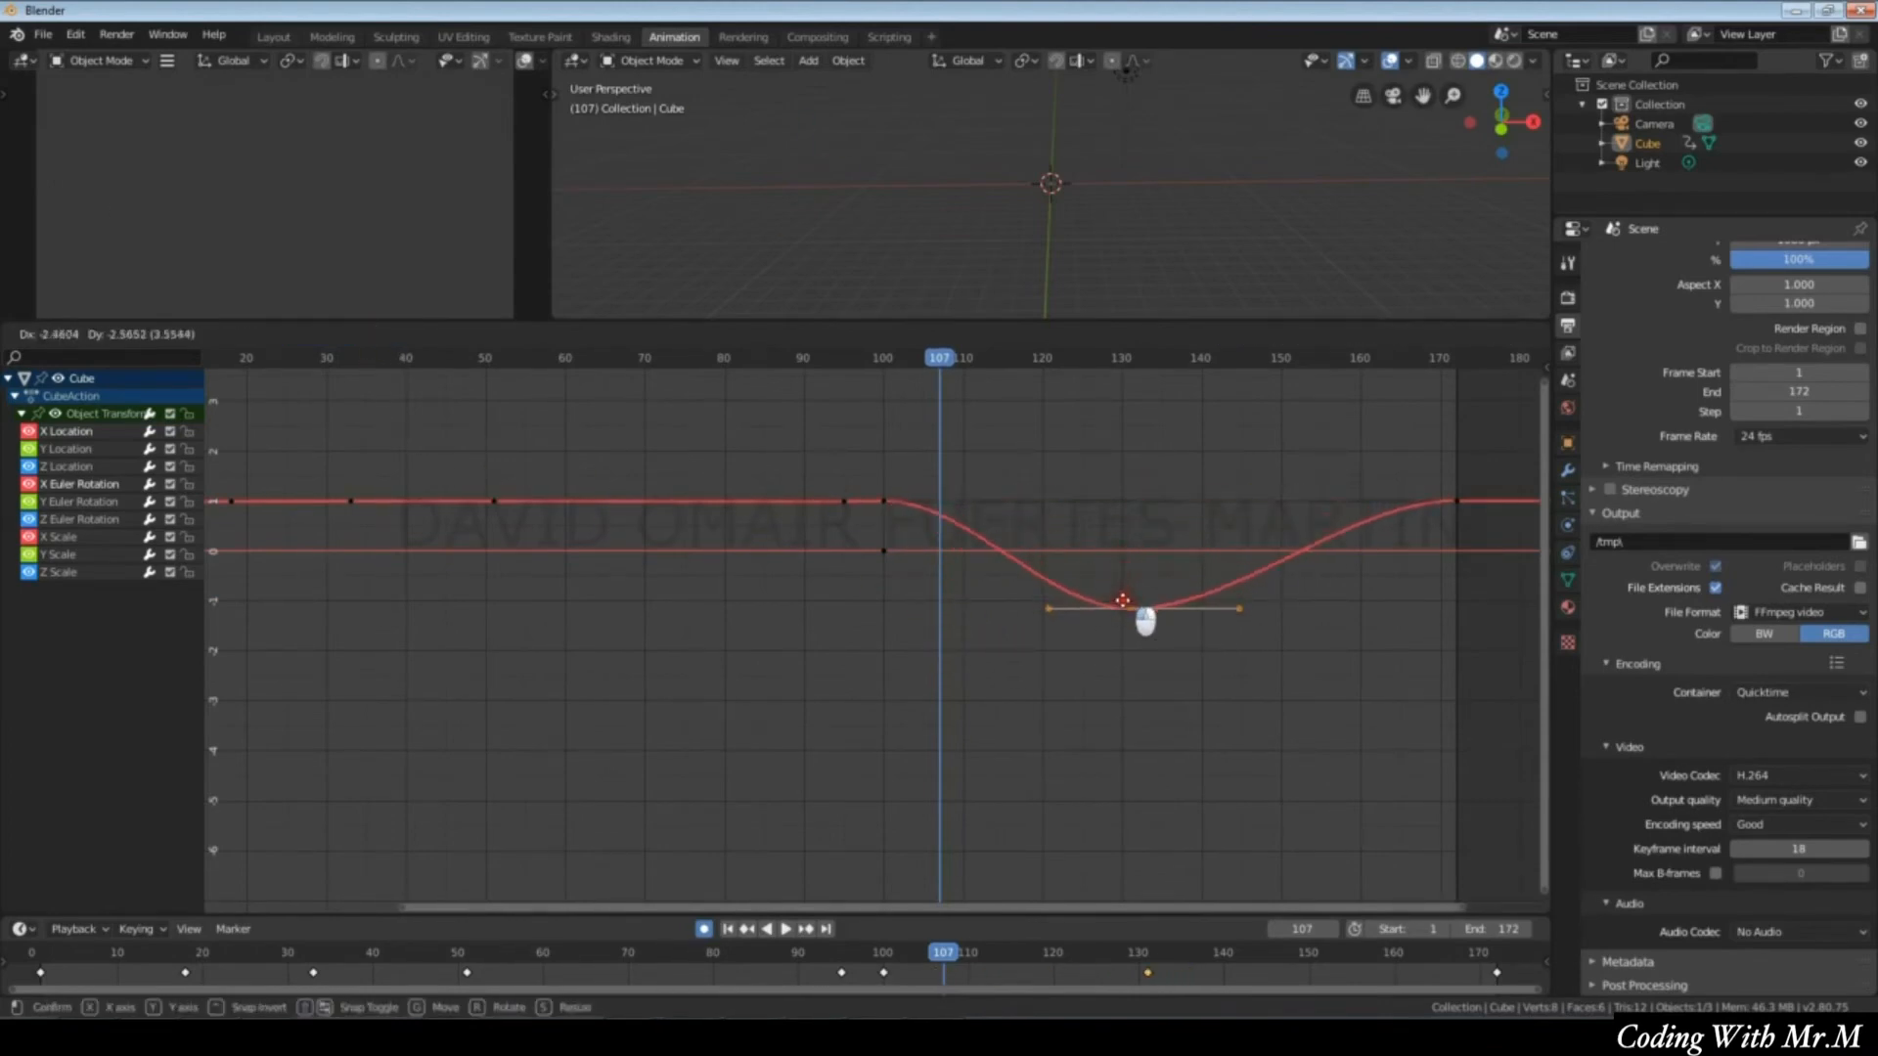
# Create a ghost snapshot of the curves and raise the X Location keyframe near frame 131 to about 1.1 for comparison.
pyautogui.scroll(-6, 1203, 541)
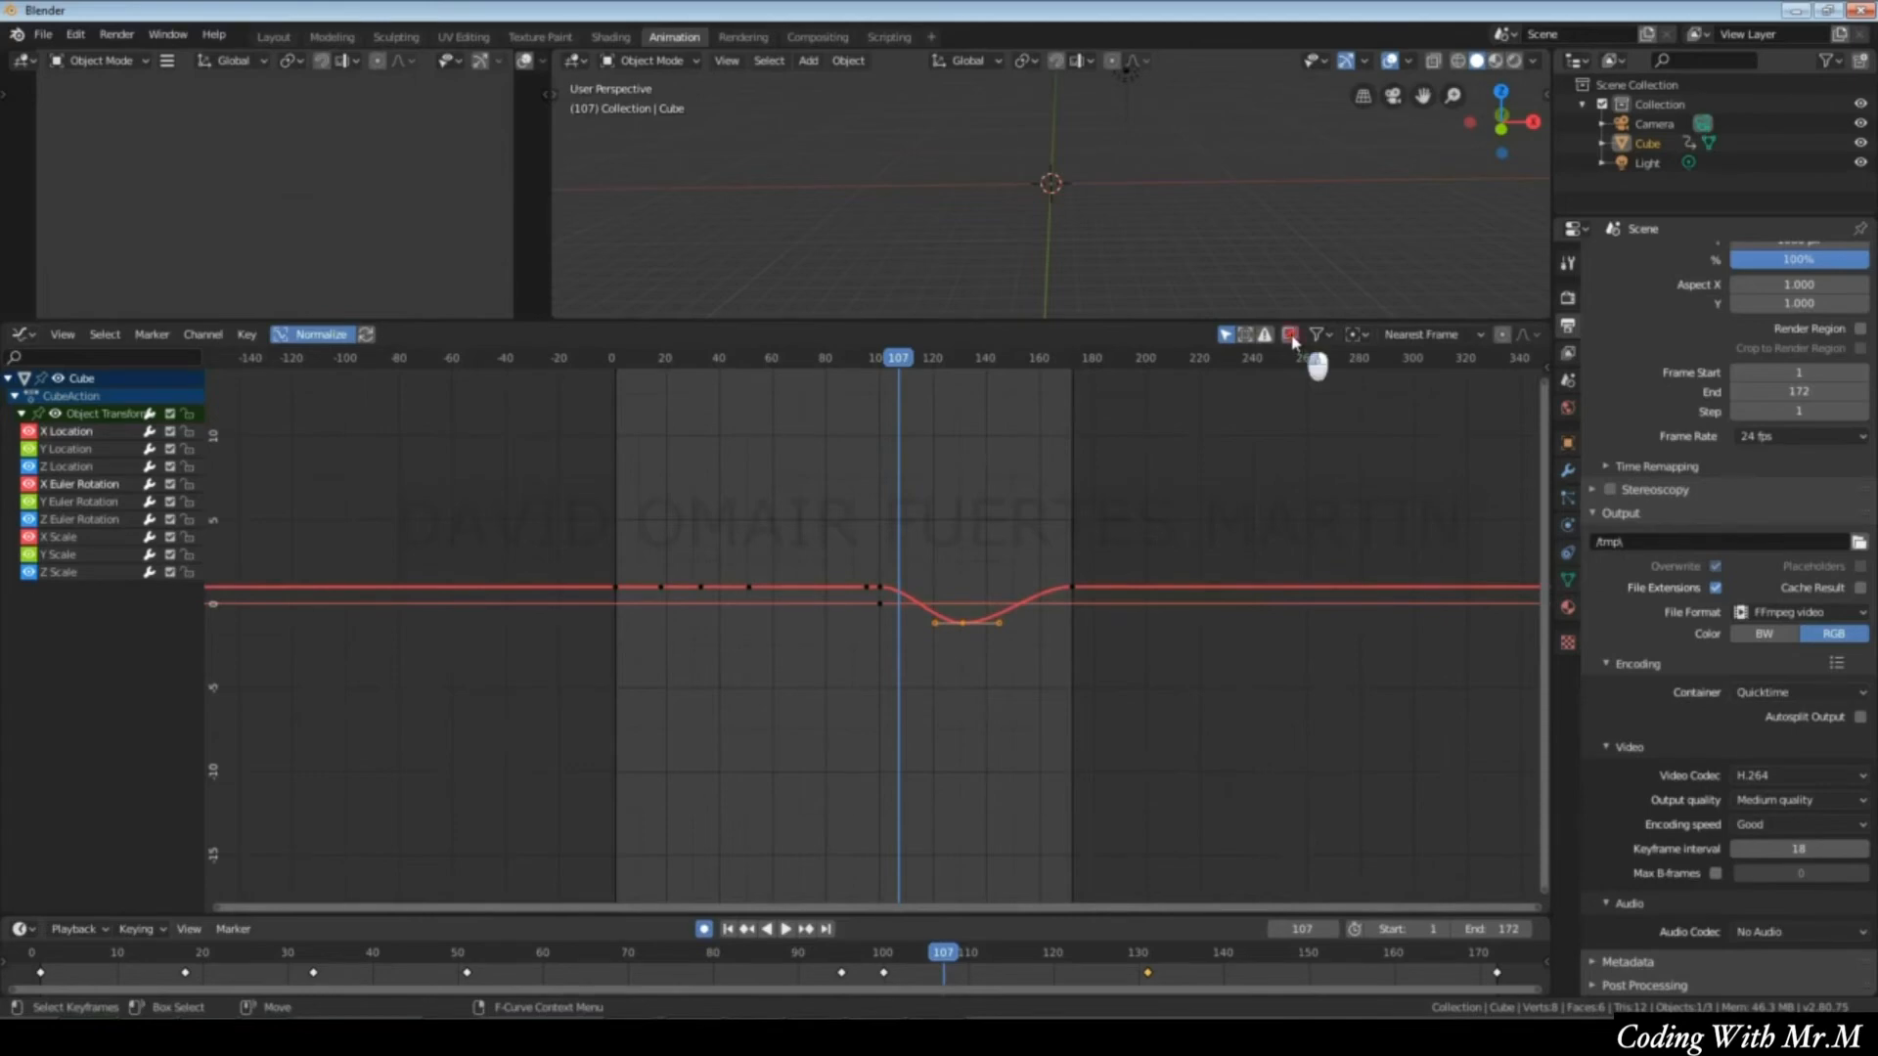
pyautogui.scroll(6, 1189, 440)
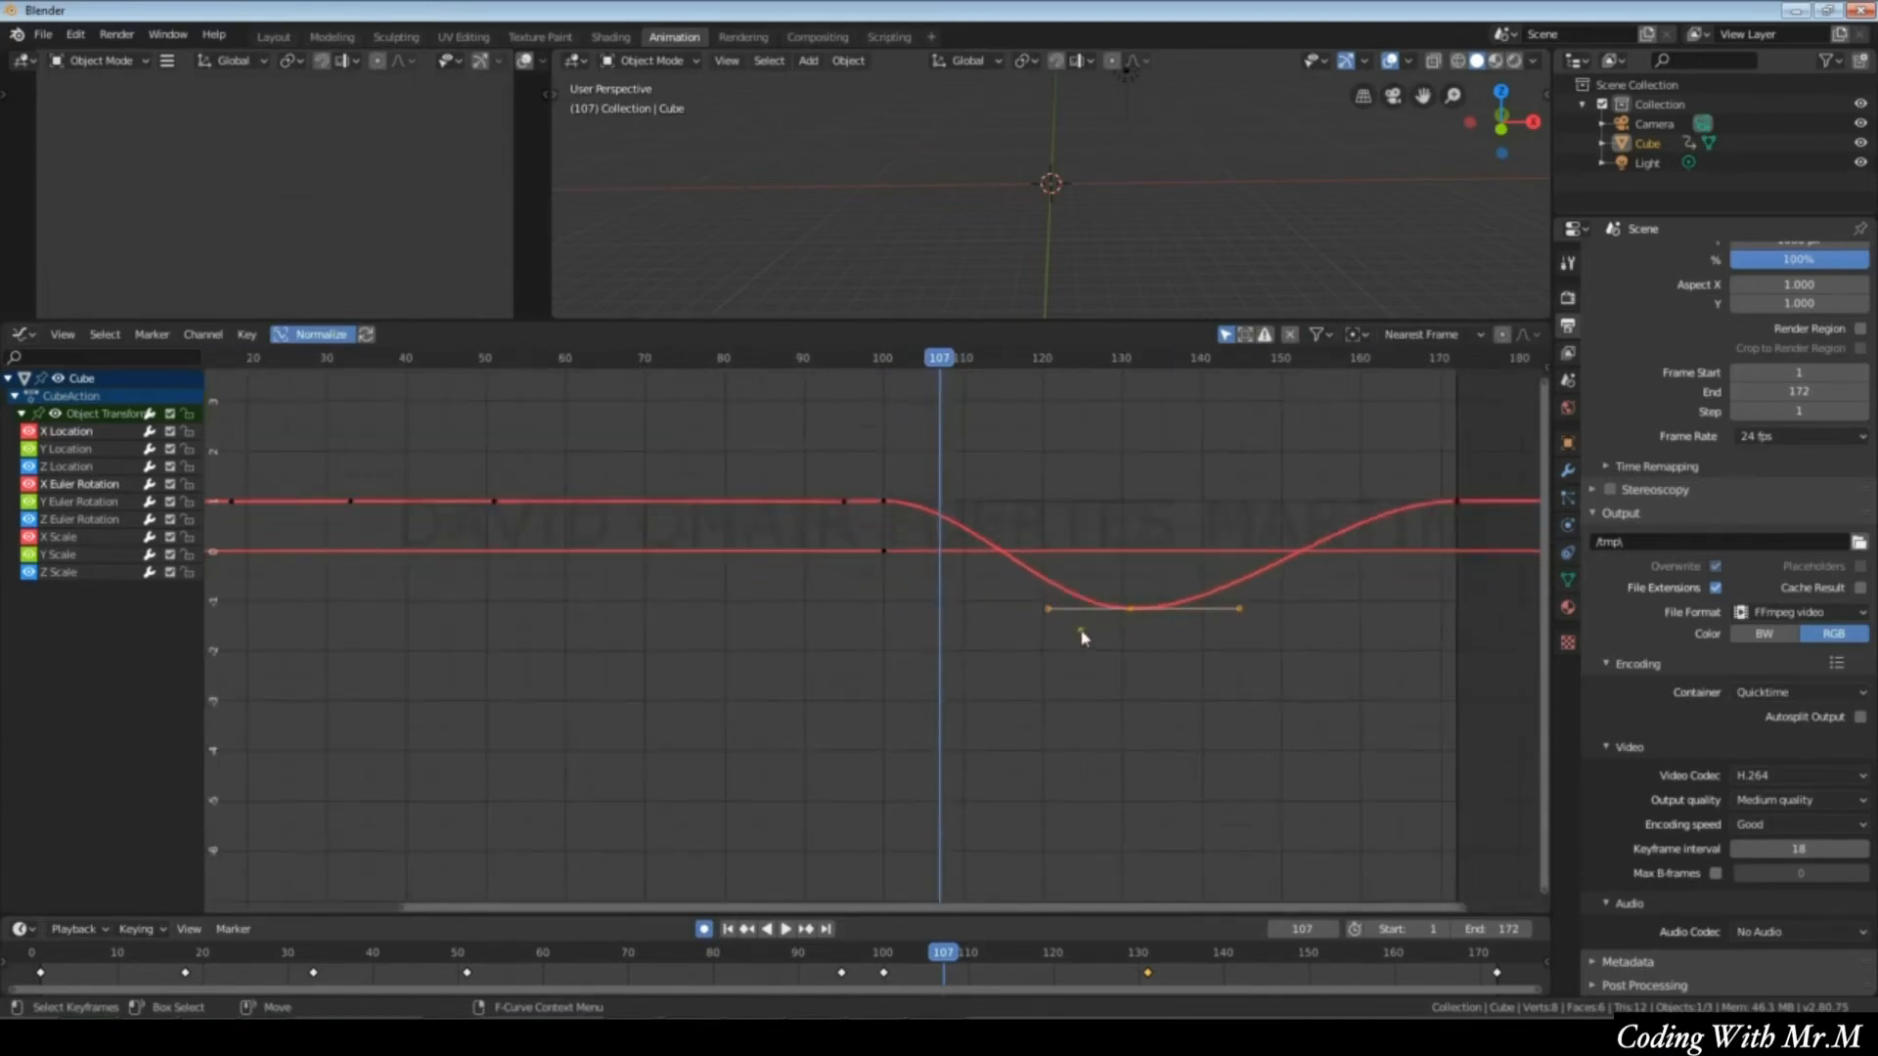
pyautogui.moveTo(1183, 604); pyautogui.dragTo(1186, 475)
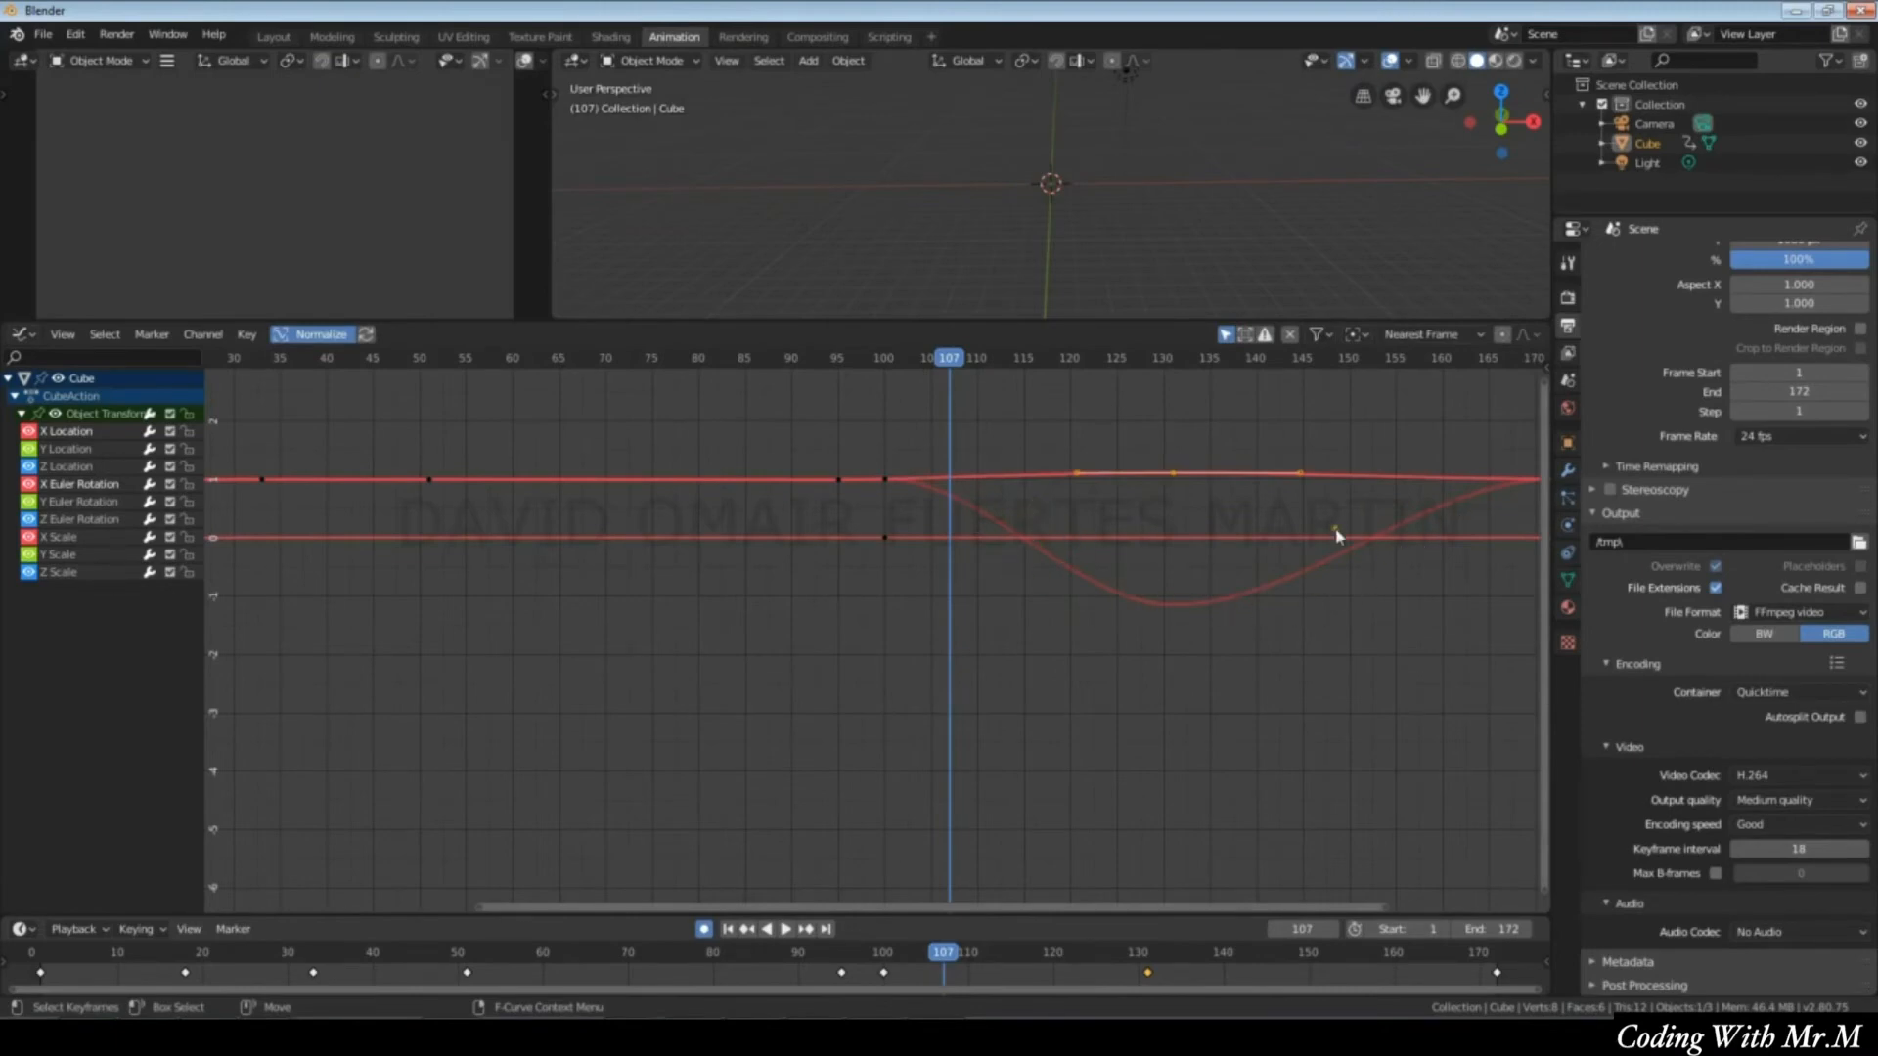
# Clear the ghost curve, reshape the X Location curve against a new ghost snapshot, and clear that snapshot too.
pyautogui.moveTo(1173, 466); pyautogui.dragTo(1228, 634)
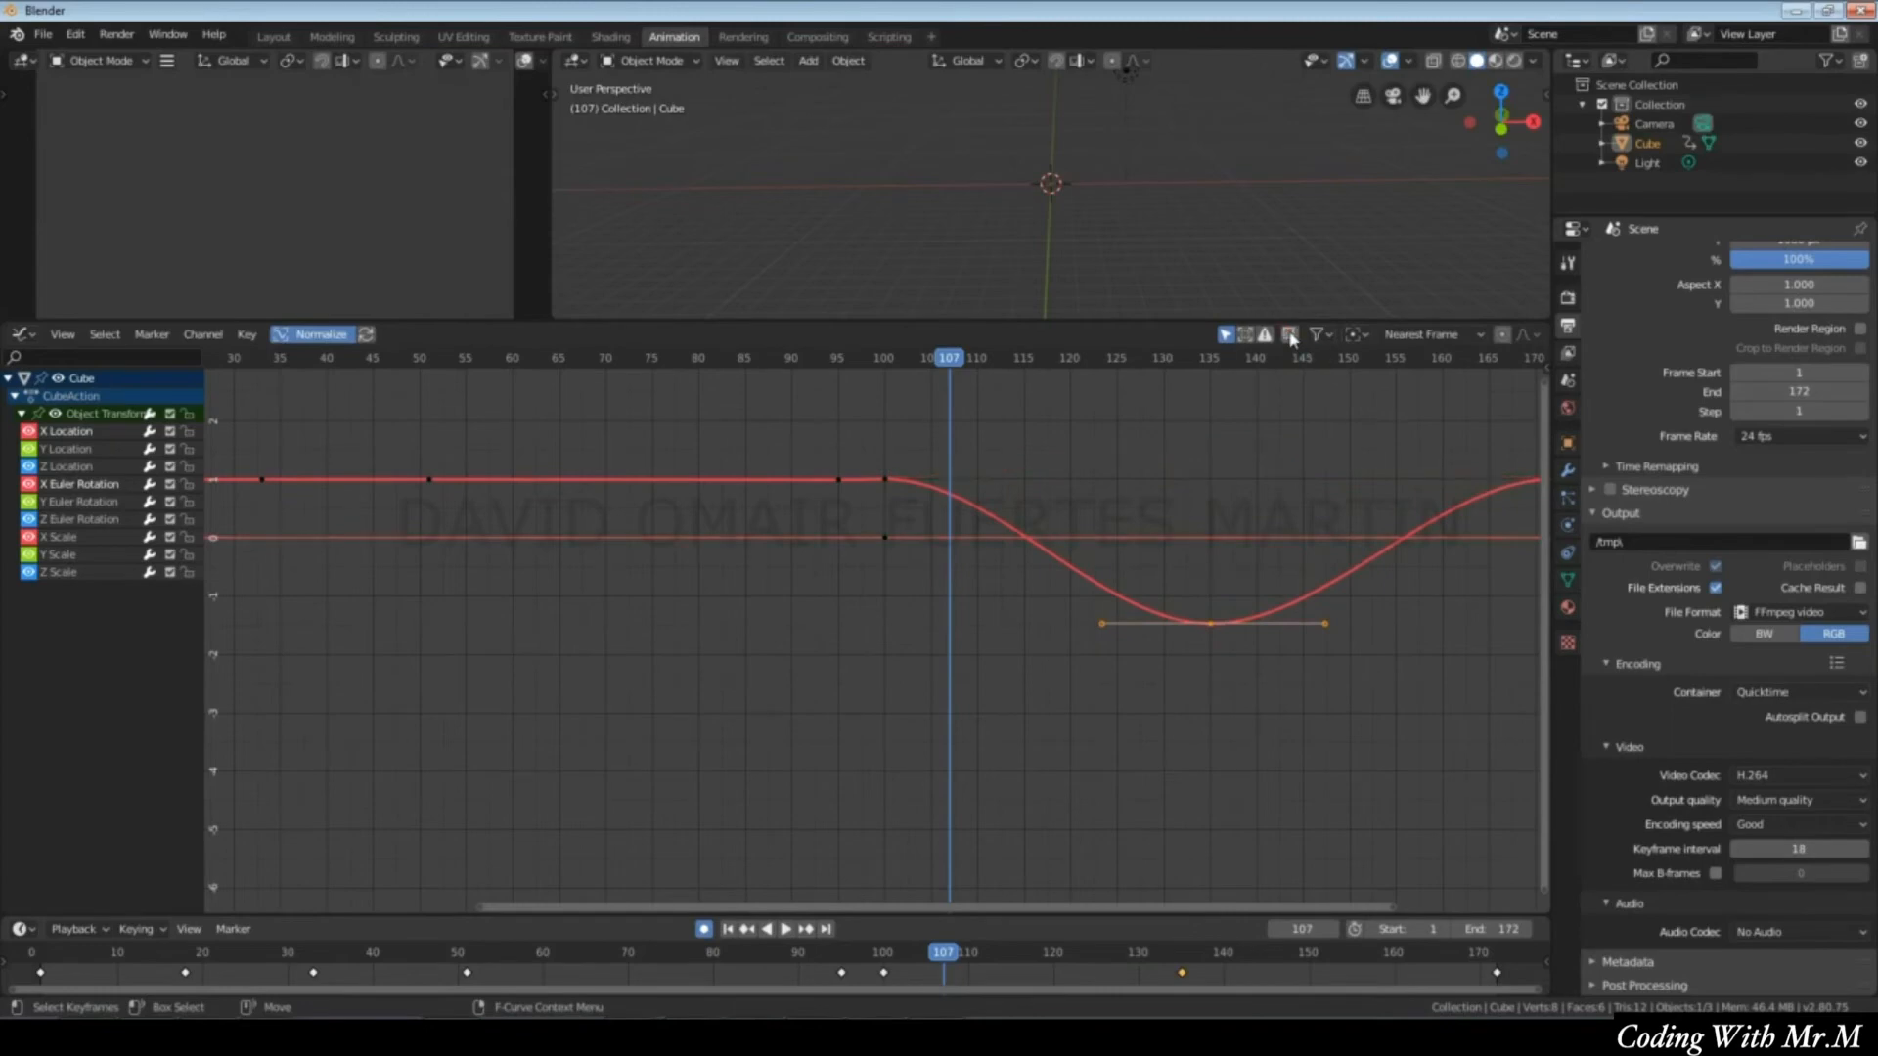
pyautogui.moveTo(1210, 614); pyautogui.dragTo(1062, 436)
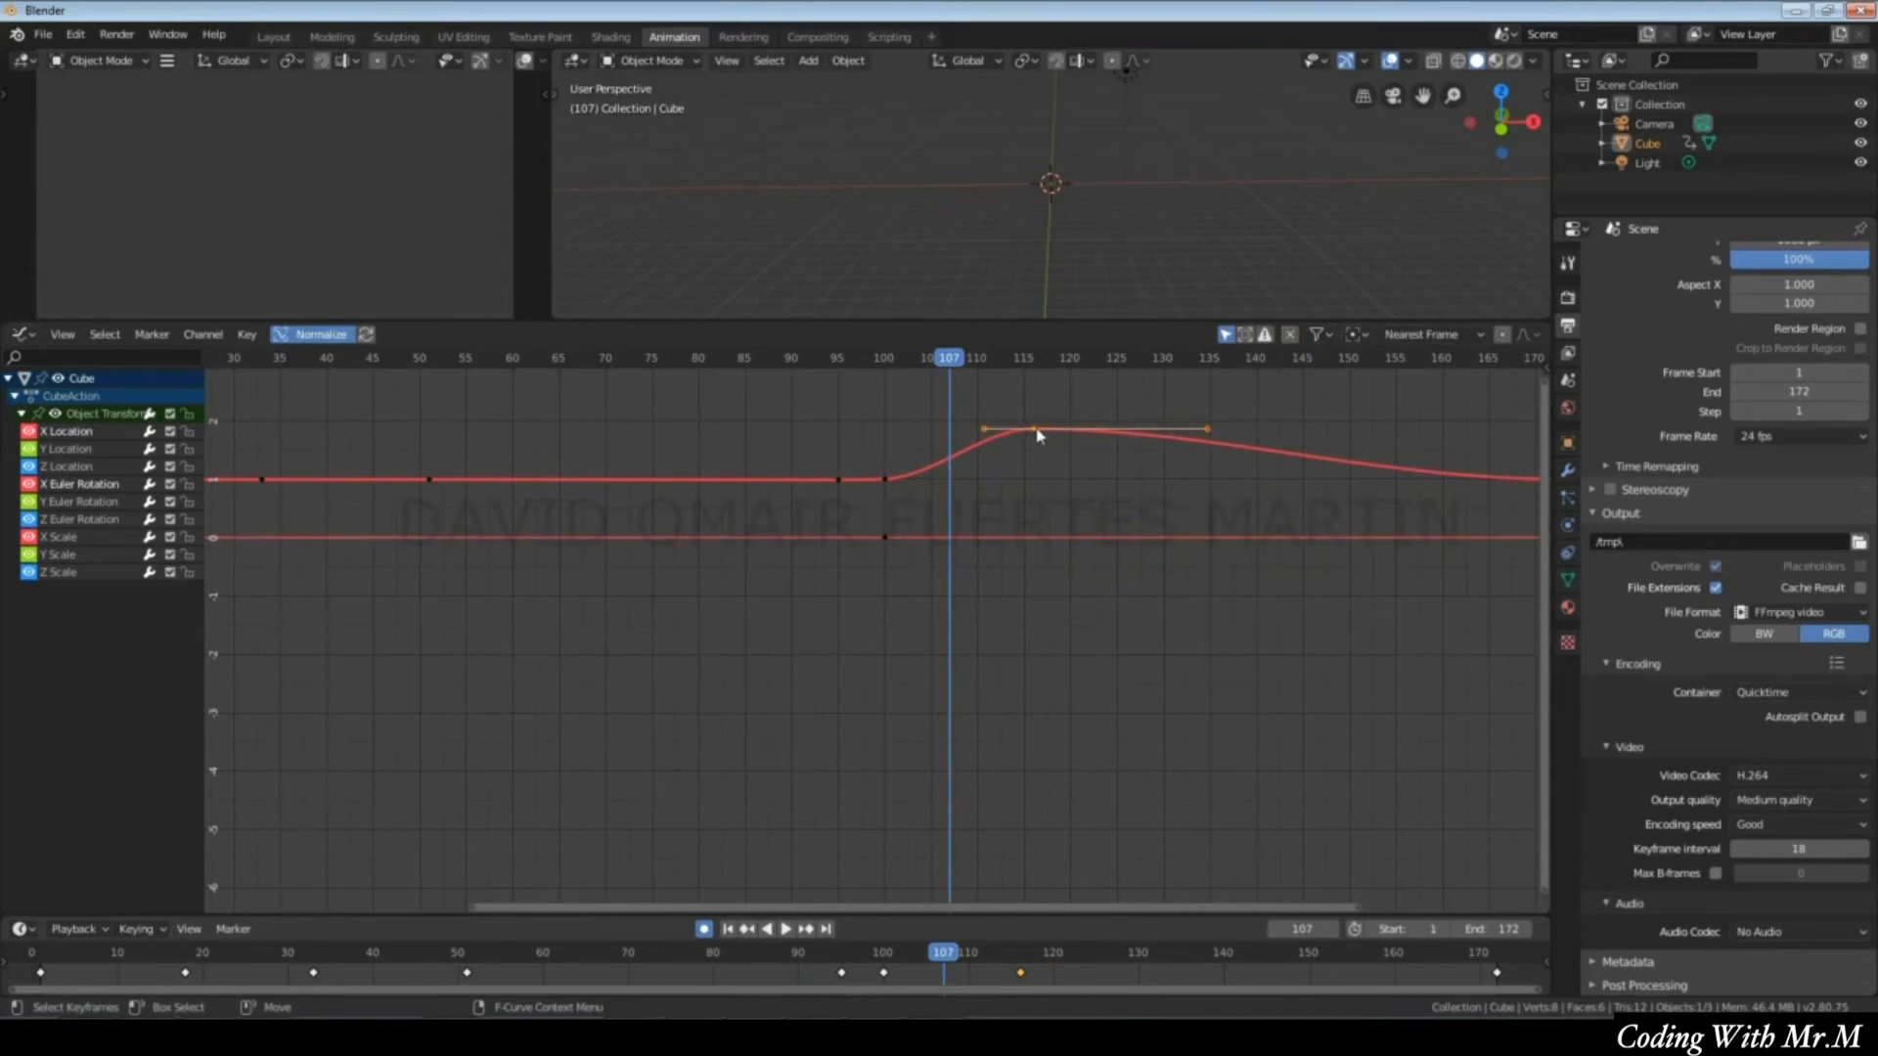
pyautogui.moveTo(1039, 435); pyautogui.dragTo(1196, 503)
pyautogui.click(1291, 336)
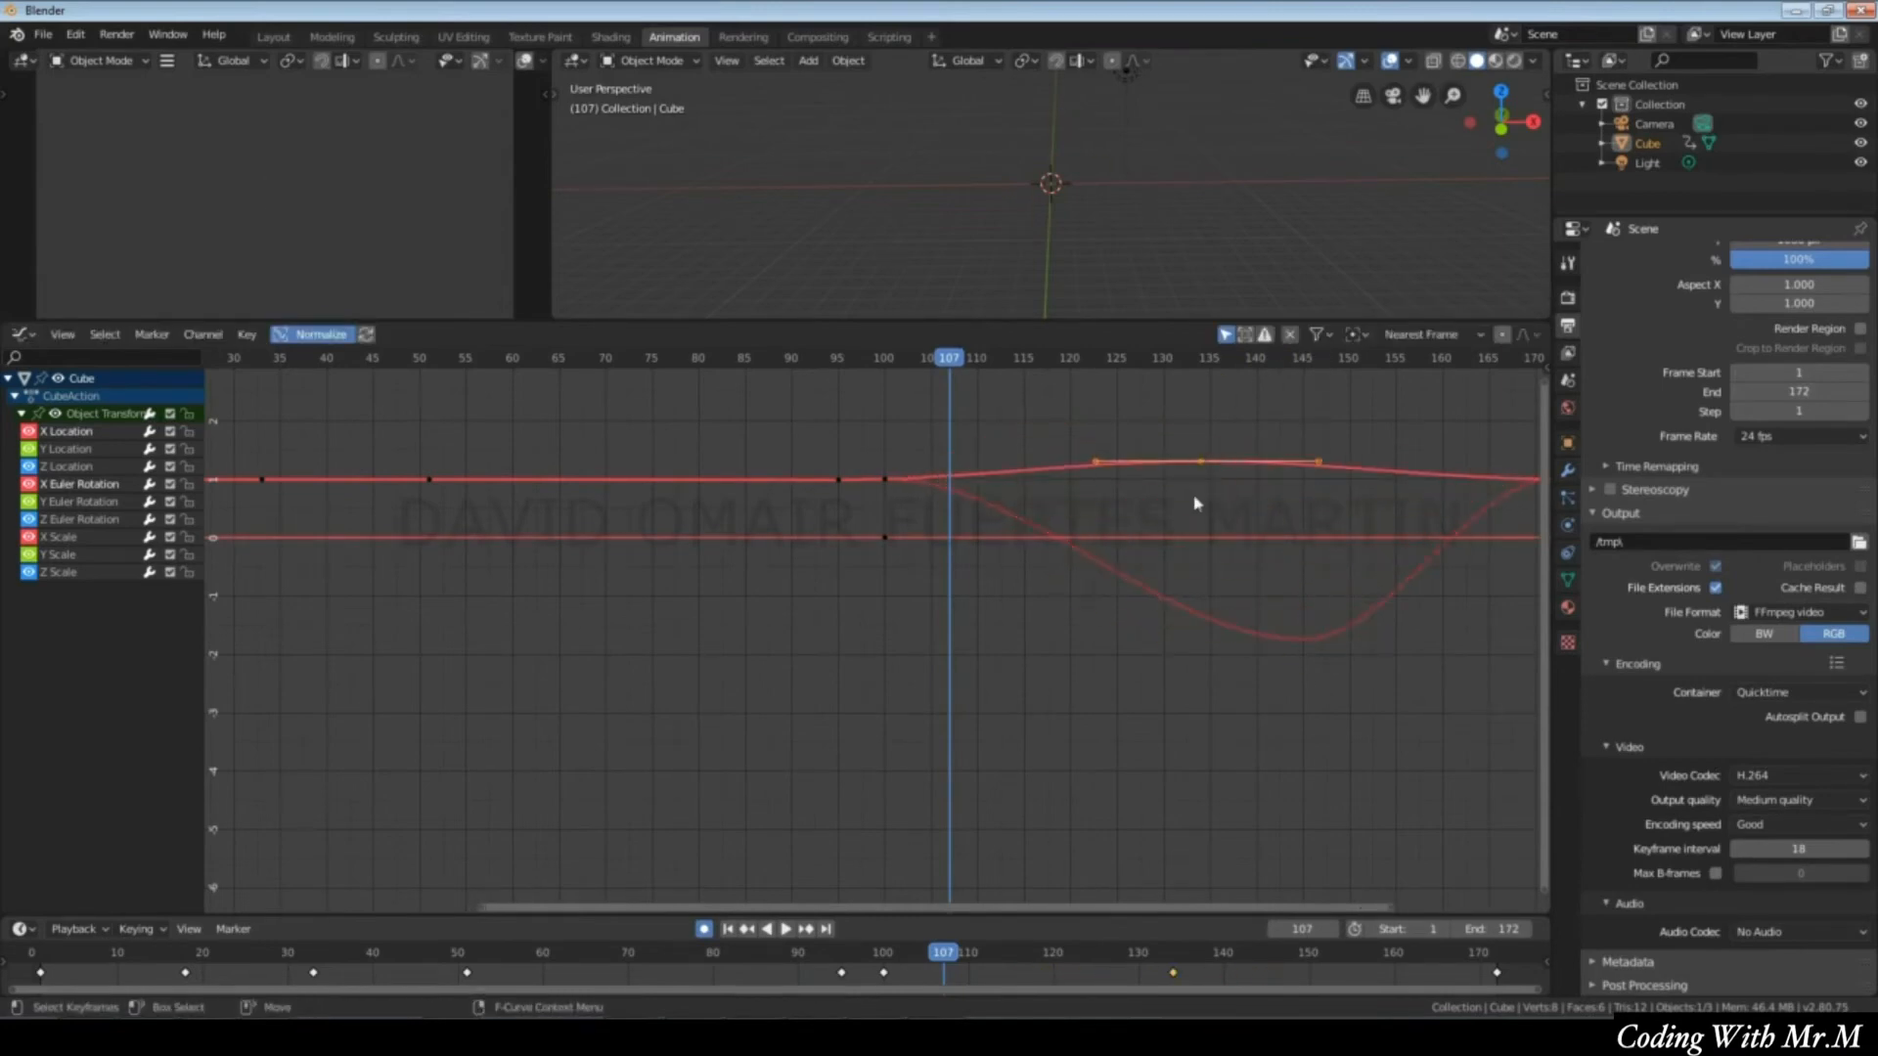
pyautogui.click(1287, 337)
# Move the selected X Location keyframe of the cube to about frame 125 at a value of about 1.01.
pyautogui.keyDown('alt'); pyautogui.moveTo(1155, 568); pyautogui.dragTo(903, 473, button='right'); pyautogui.keyUp('alt')
pyautogui.keyDown('alt'); pyautogui.moveTo(903, 473); pyautogui.dragTo(897, 723); pyautogui.keyUp('alt')
pyautogui.scroll(14, 897, 746)
pyautogui.scroll(-4, 897, 746)
pyautogui.moveTo(1027, 426); pyautogui.dragTo(993, 640)
pyautogui.keyDown('alt'); pyautogui.moveTo(934, 742); pyautogui.dragTo(952, 662); pyautogui.keyUp('alt')
pyautogui.scroll(8, 952, 662)
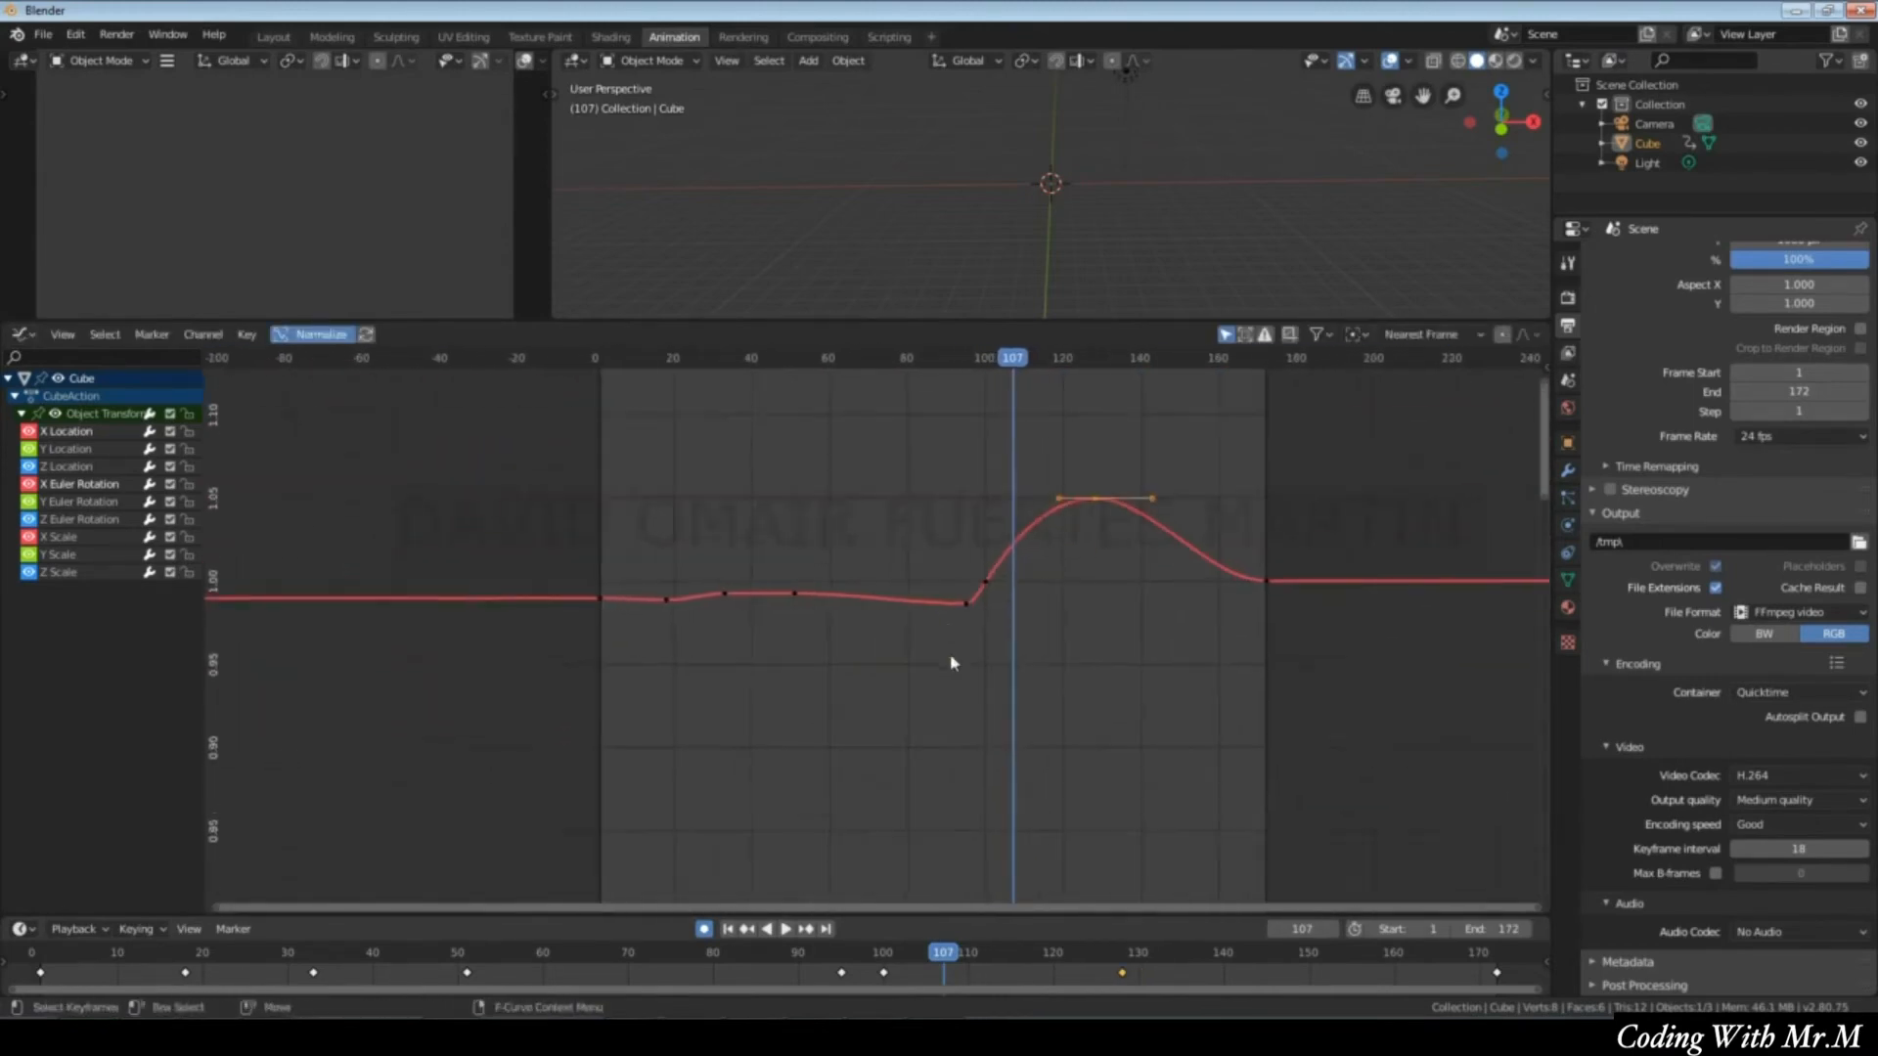
pyautogui.keyDown('alt'); pyautogui.moveTo(1072, 657); pyautogui.dragTo(1077, 557, button='right'); pyautogui.keyUp('alt')
pyautogui.moveTo(1078, 558); pyautogui.dragTo(1065, 660, button='middle')
pyautogui.moveTo(1088, 426); pyautogui.dragTo(1076, 582)
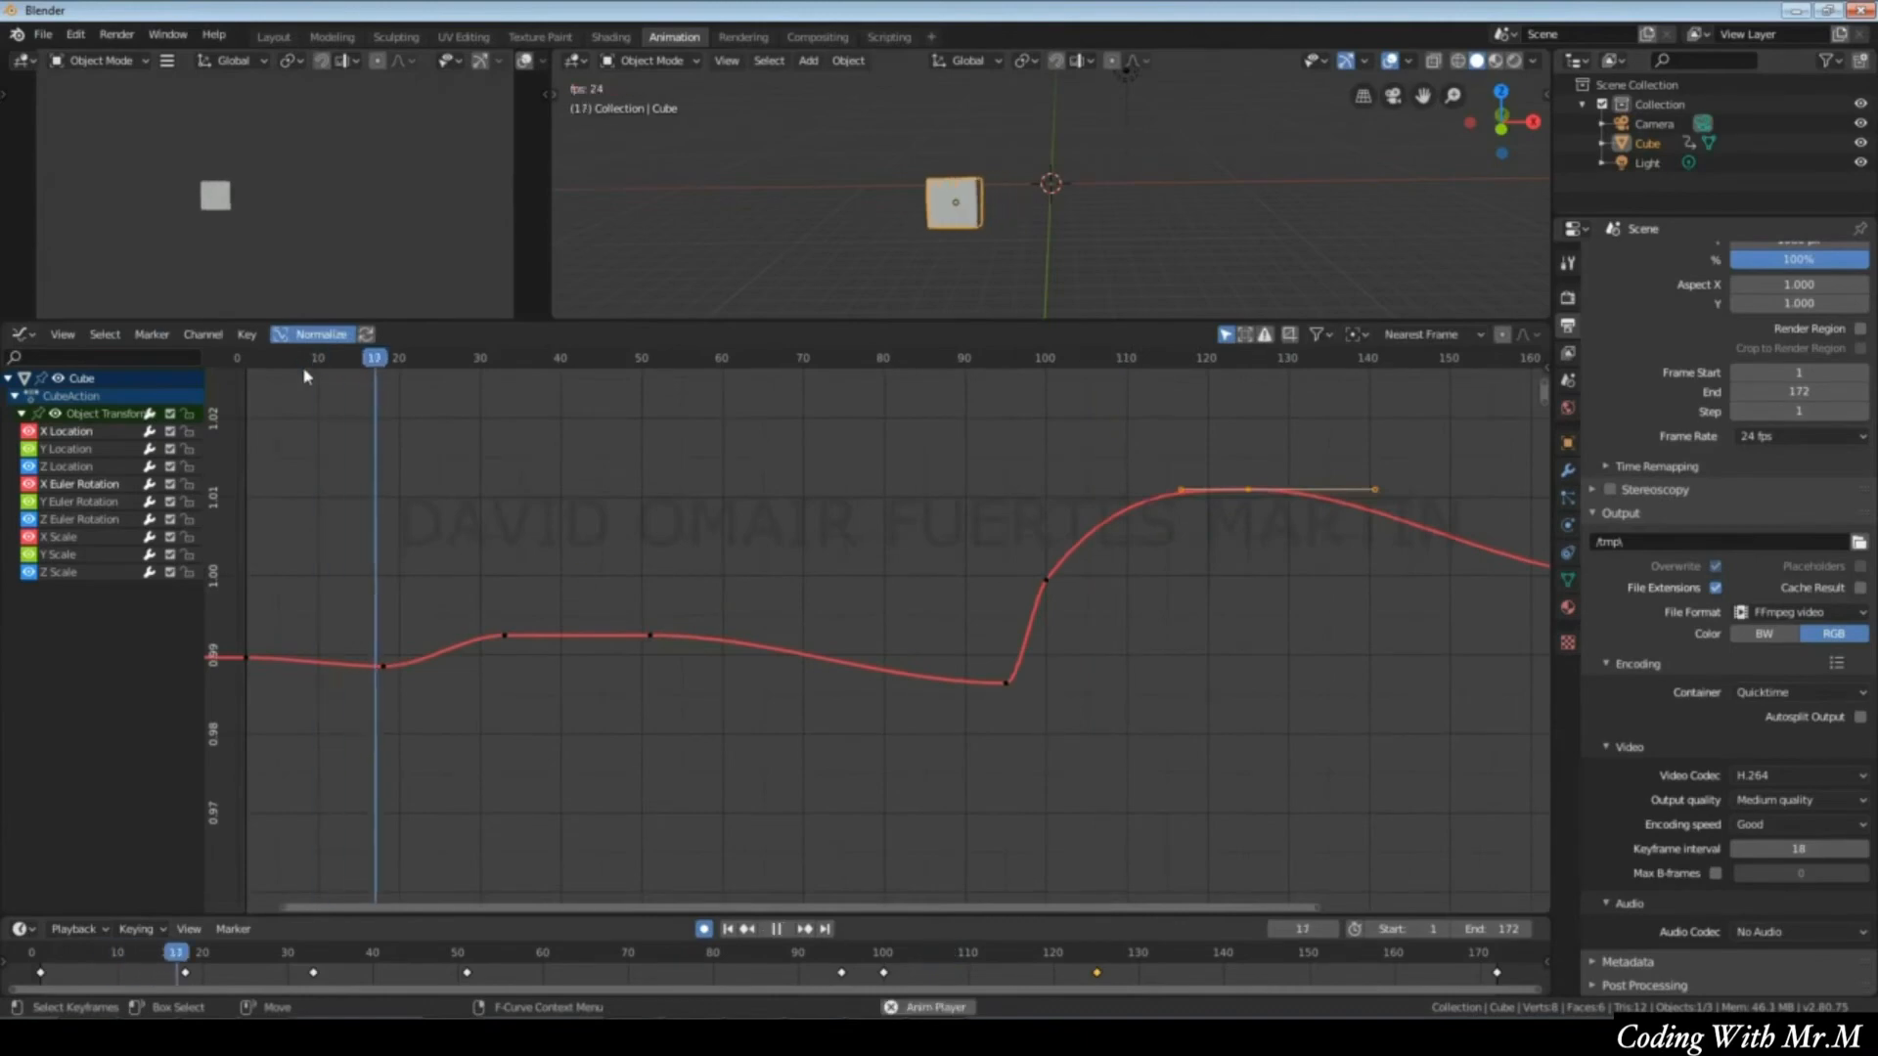
pyautogui.scroll(-2, 326, 402)
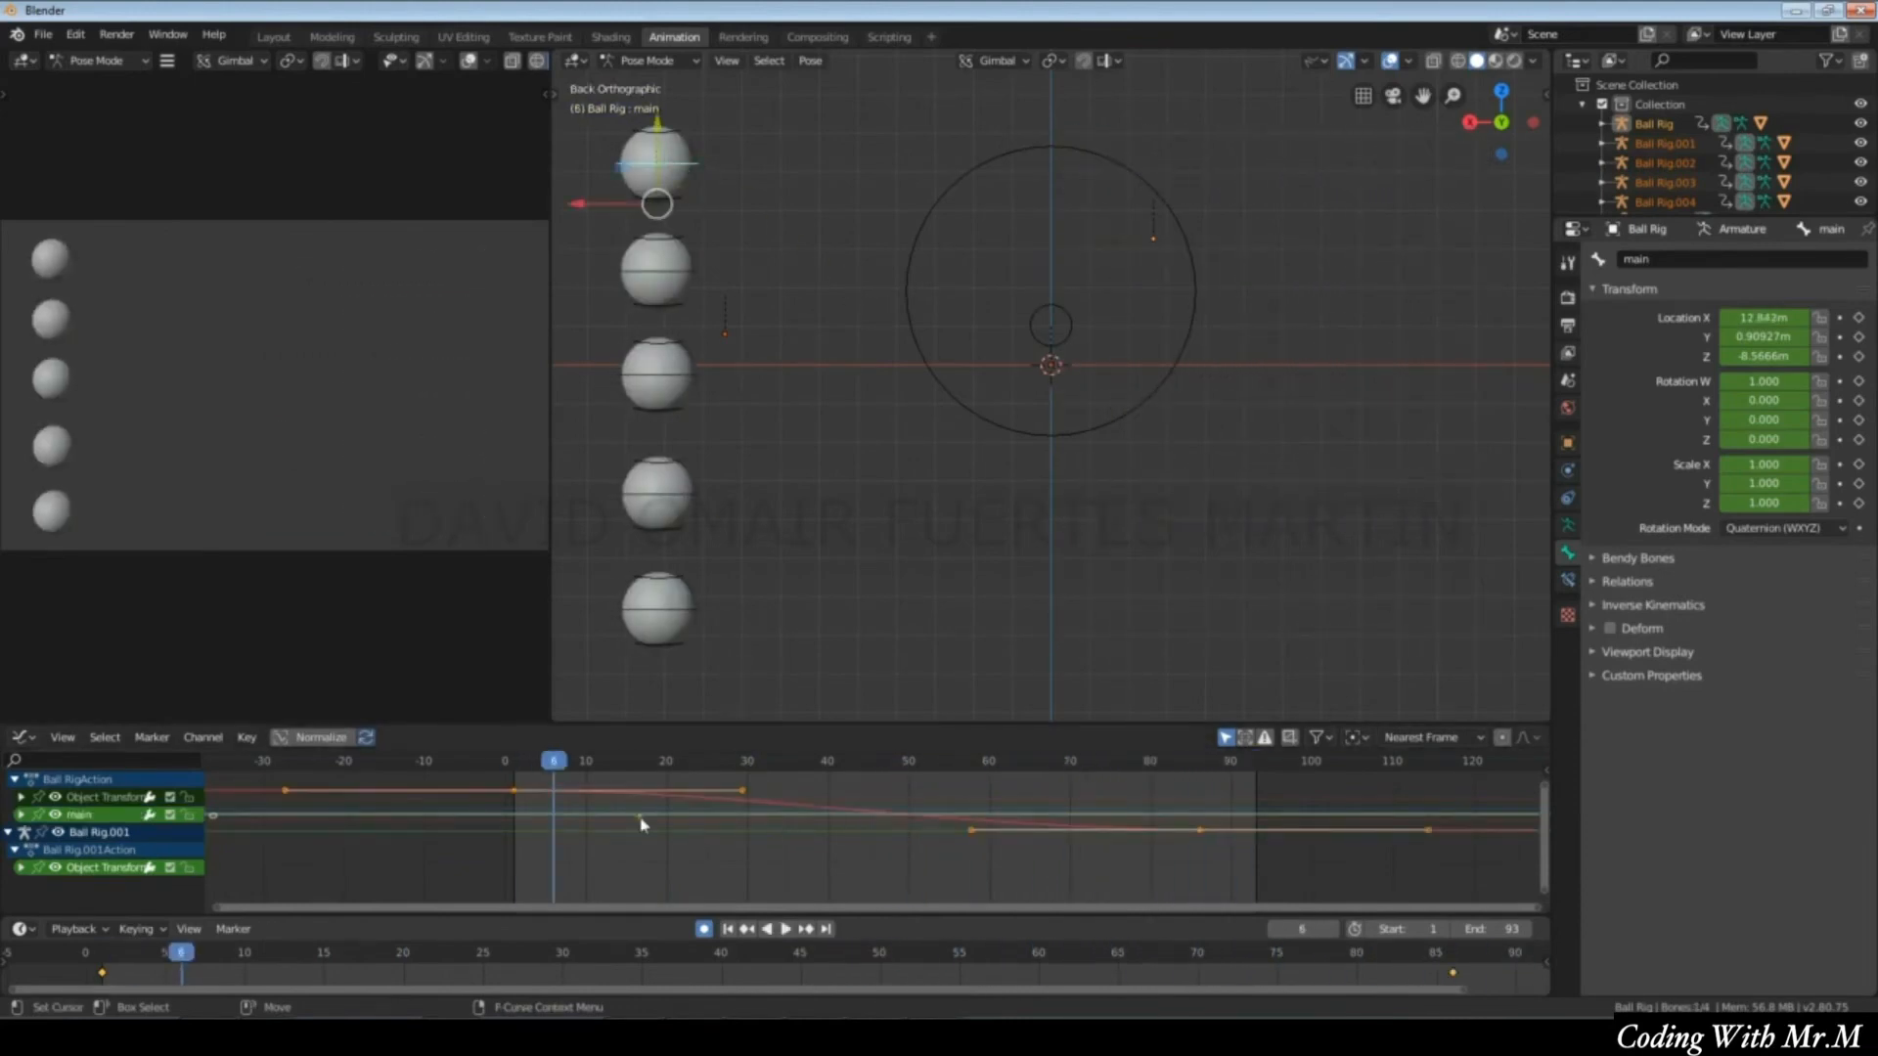
# Scrub through the ball animation to frame 68 and try the Vector handle type on the selected keyframes.
pyautogui.moveTo(588, 770); pyautogui.dragTo(453, 778)
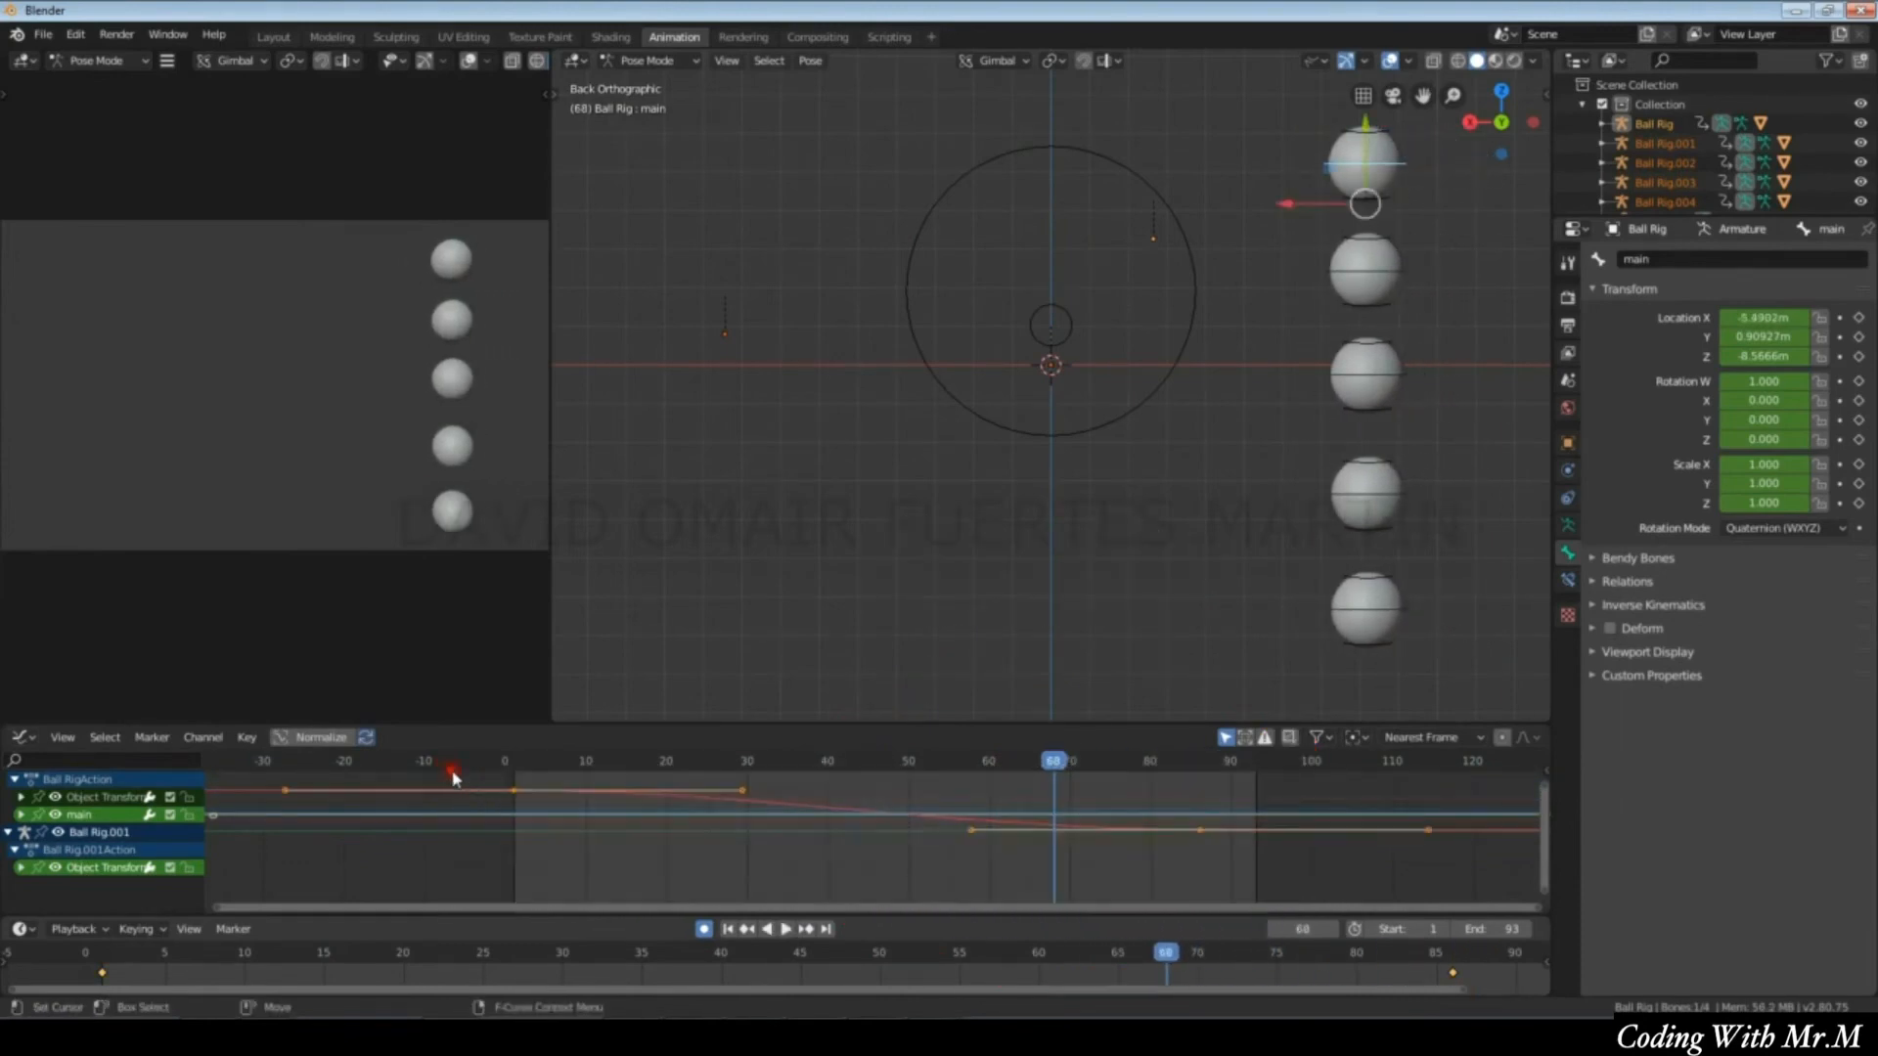
pyautogui.rightClick(768, 818)
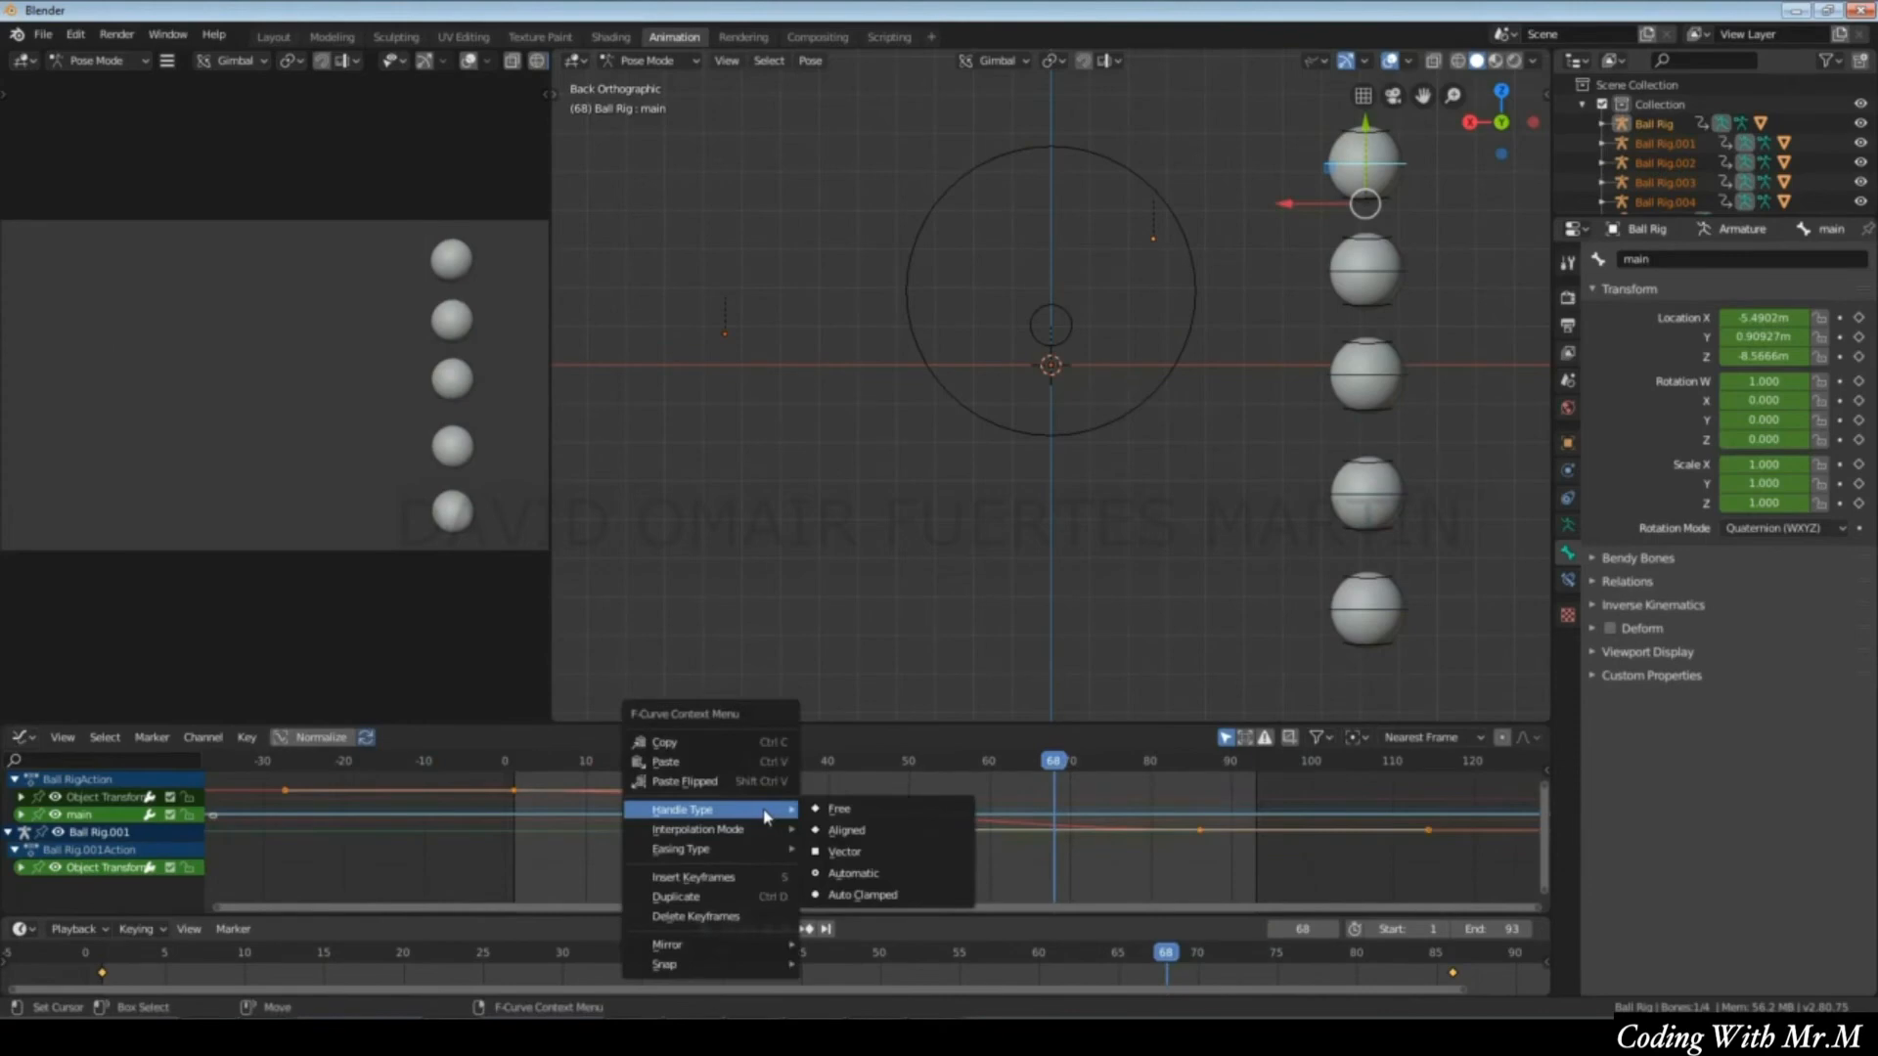
pyautogui.click(866, 854)
# Tilt the first keyframe's handles on Ball Rig's X Location curve for a faster start, and play the animation.
pyautogui.moveTo(522, 766); pyautogui.dragTo(1206, 765)
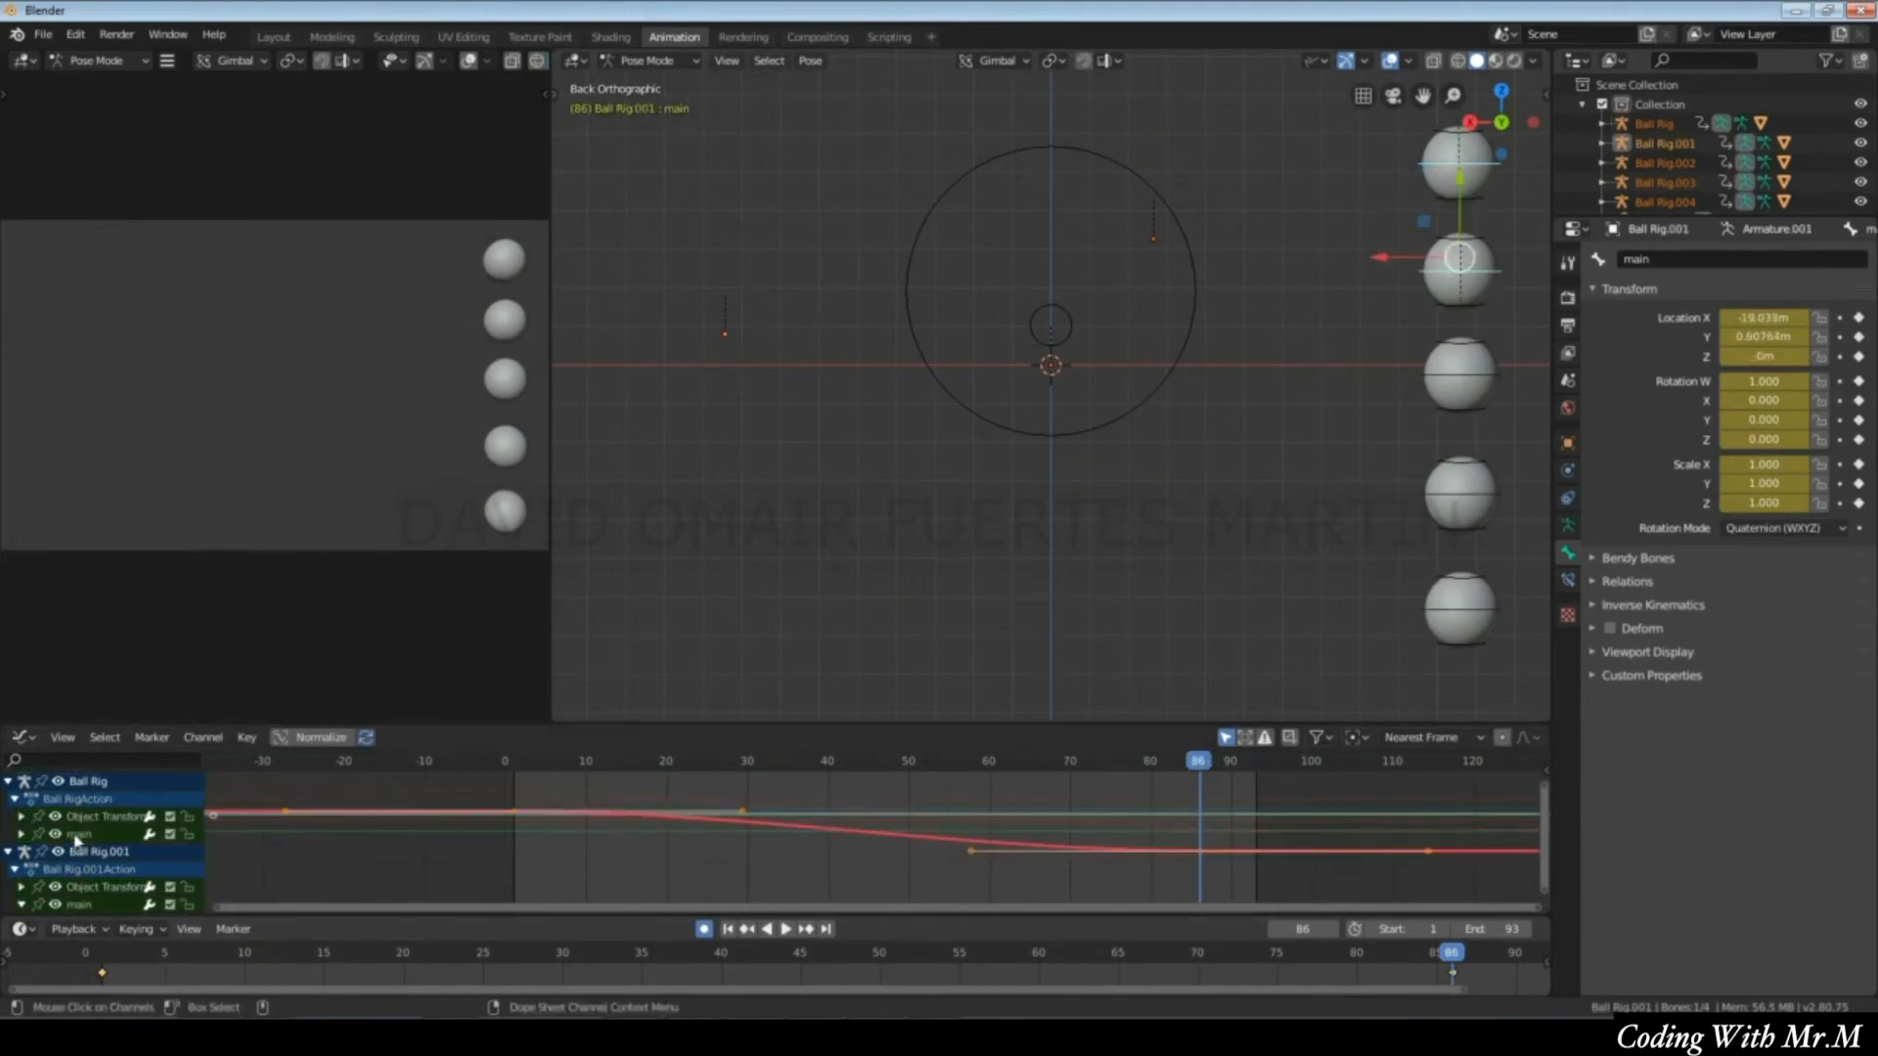
pyautogui.click(546, 769)
pyautogui.press('space')
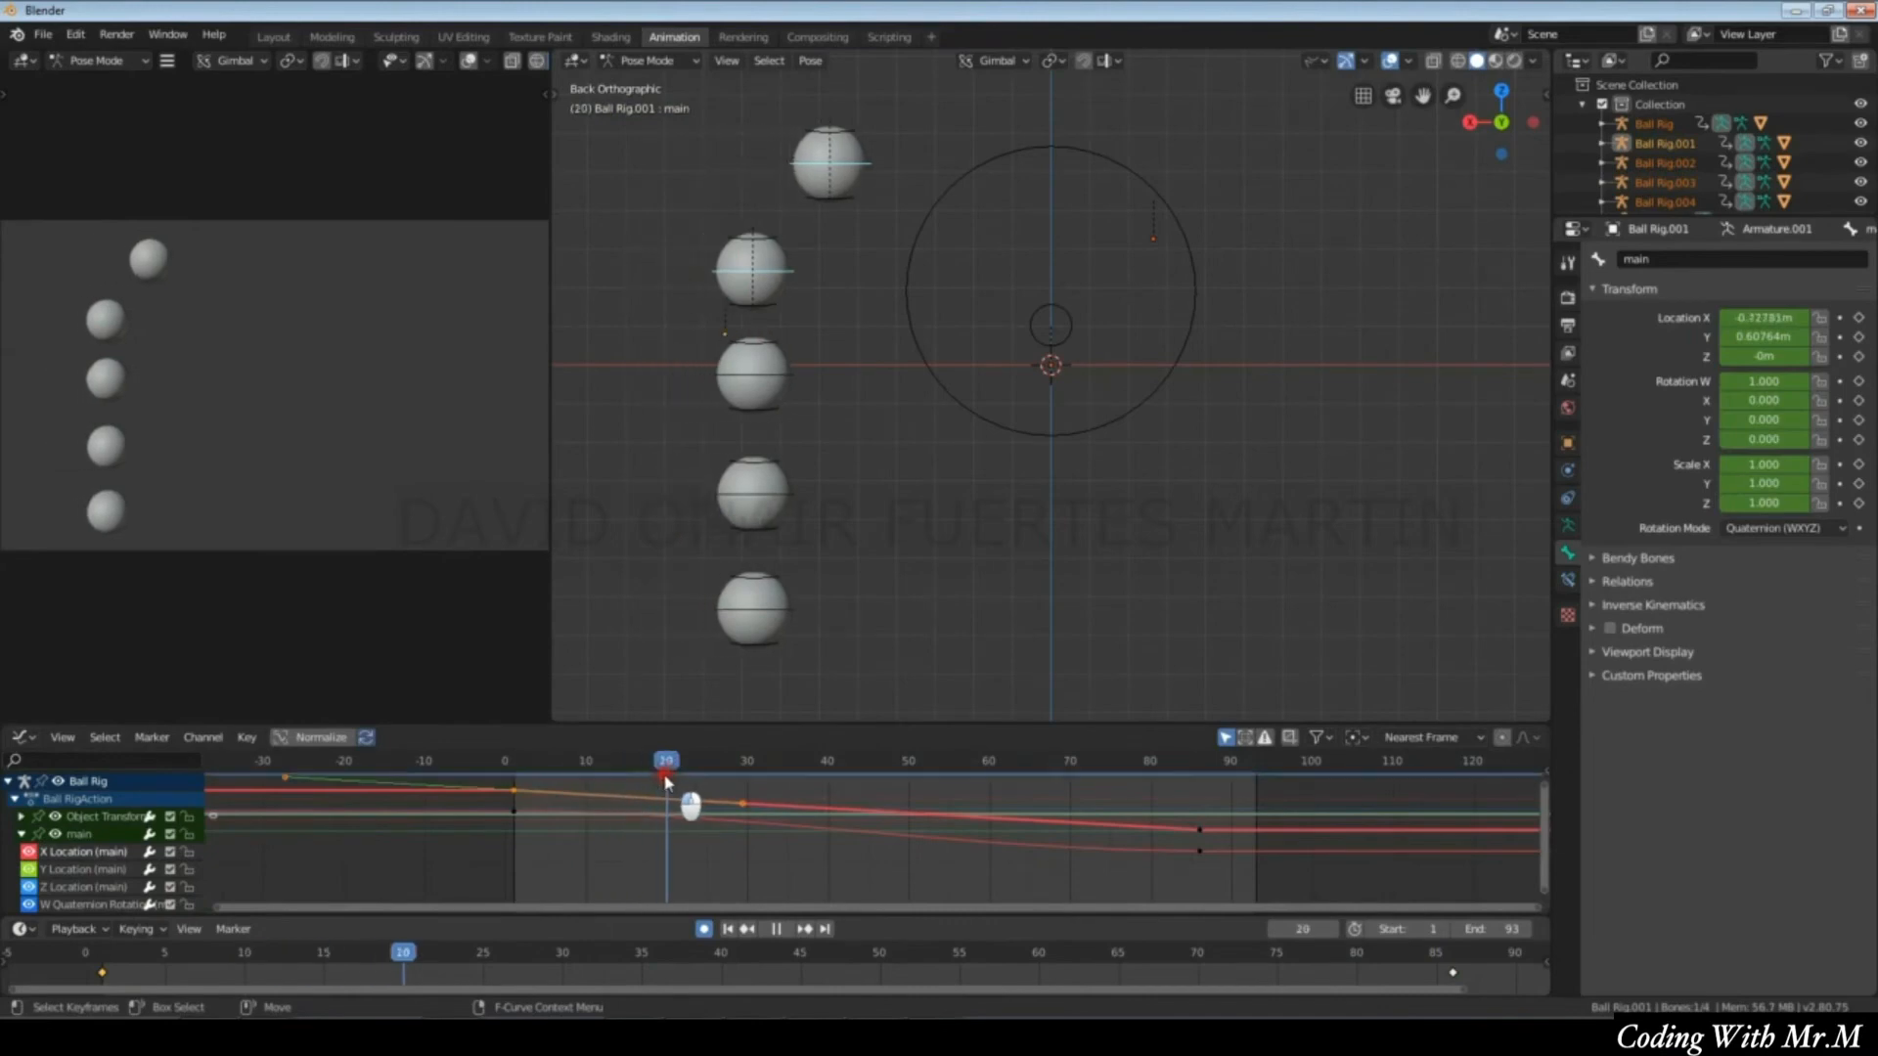
# Raise the incoming handle of the frame 86 keyframe on Ball Rig.001's X Location curve and play the animation.
pyautogui.moveTo(562, 782); pyautogui.dragTo(1191, 801)
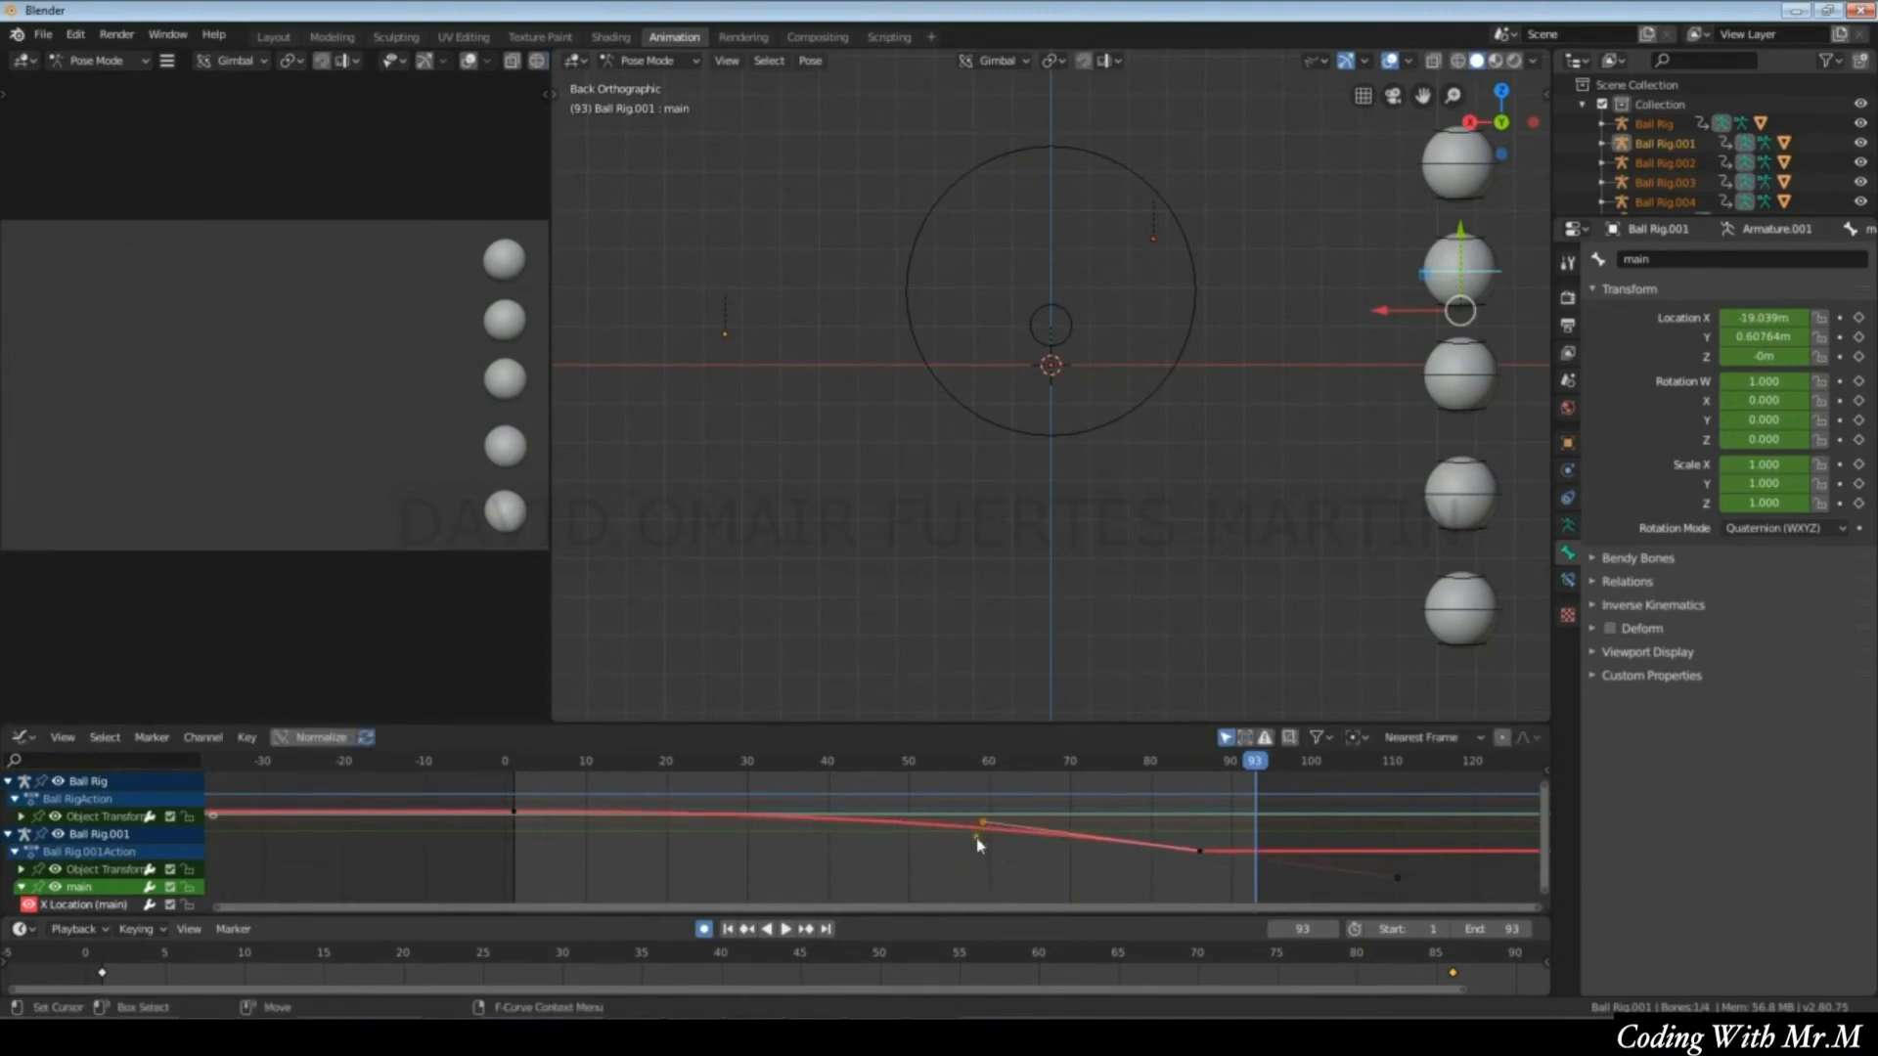
pyautogui.press('space')
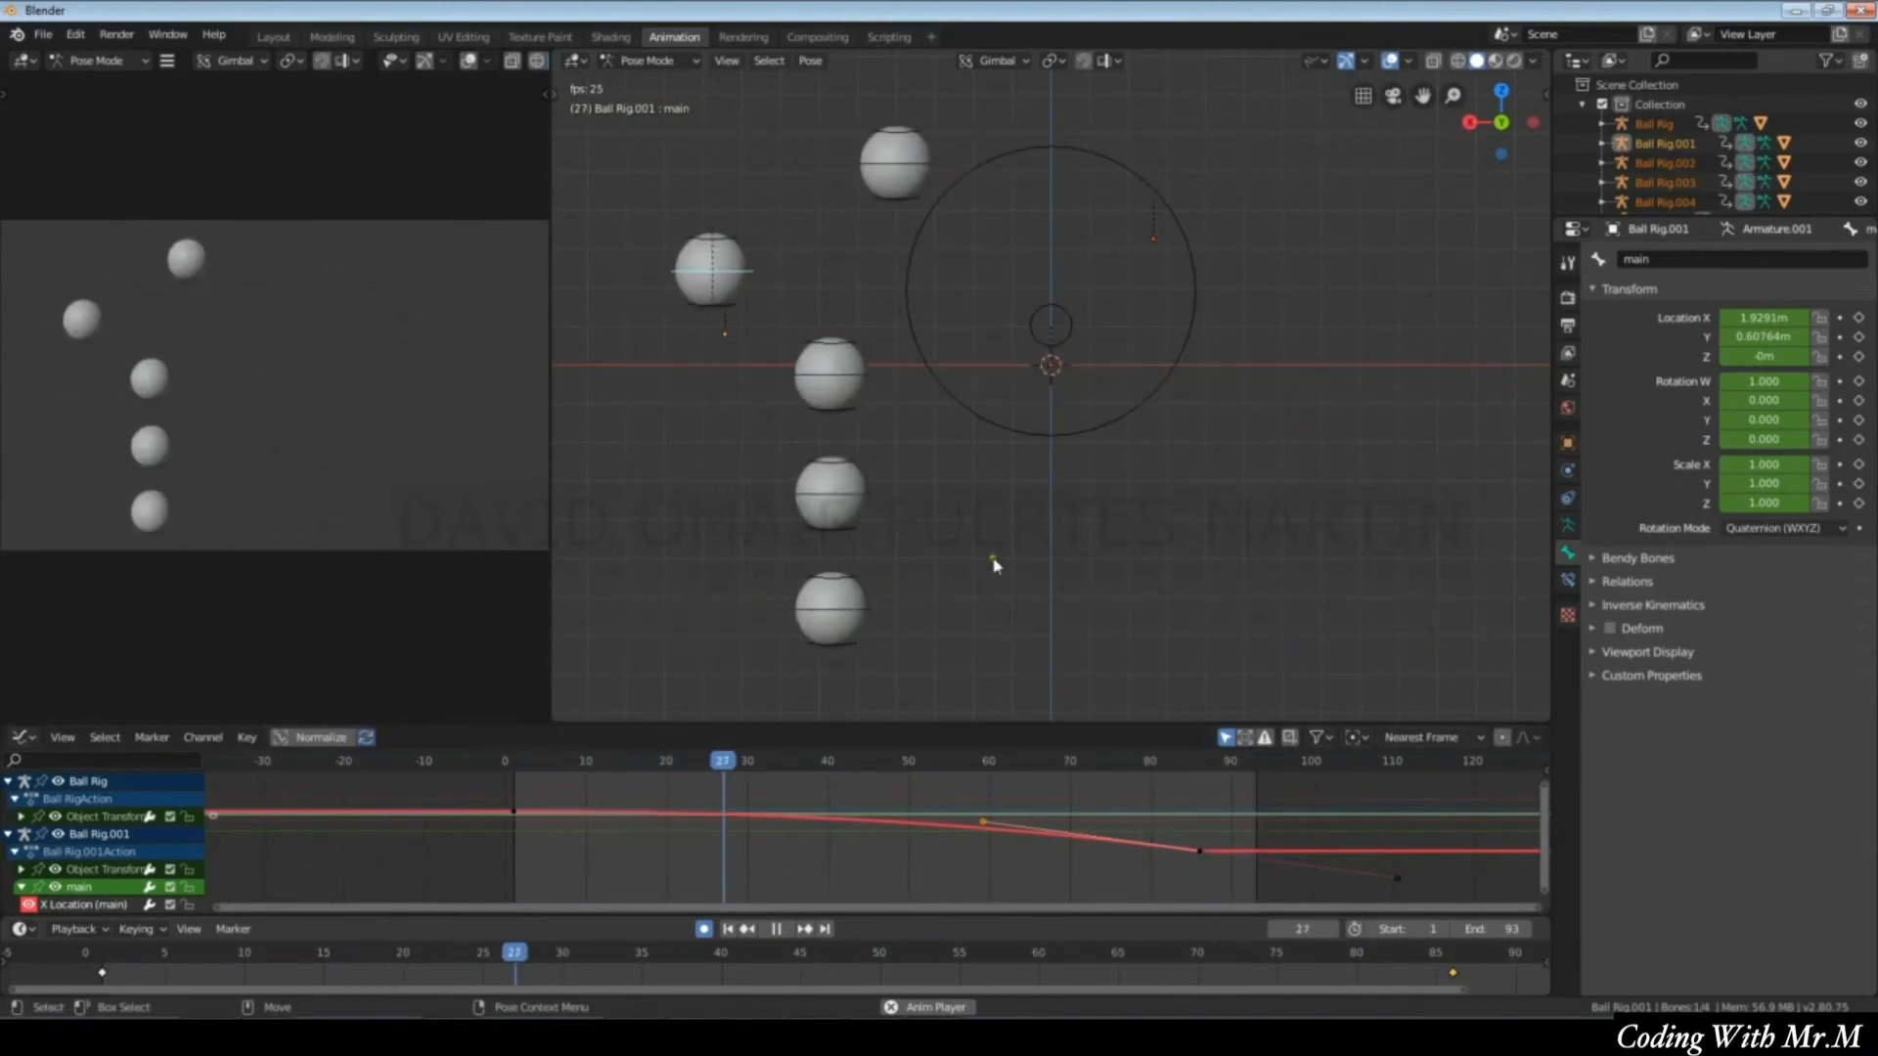
pyautogui.press('space')
# Select Ball Rig.002, lower the outgoing handle of its first X Location keyframe, and play the animation from the start.
pyautogui.click(905, 380)
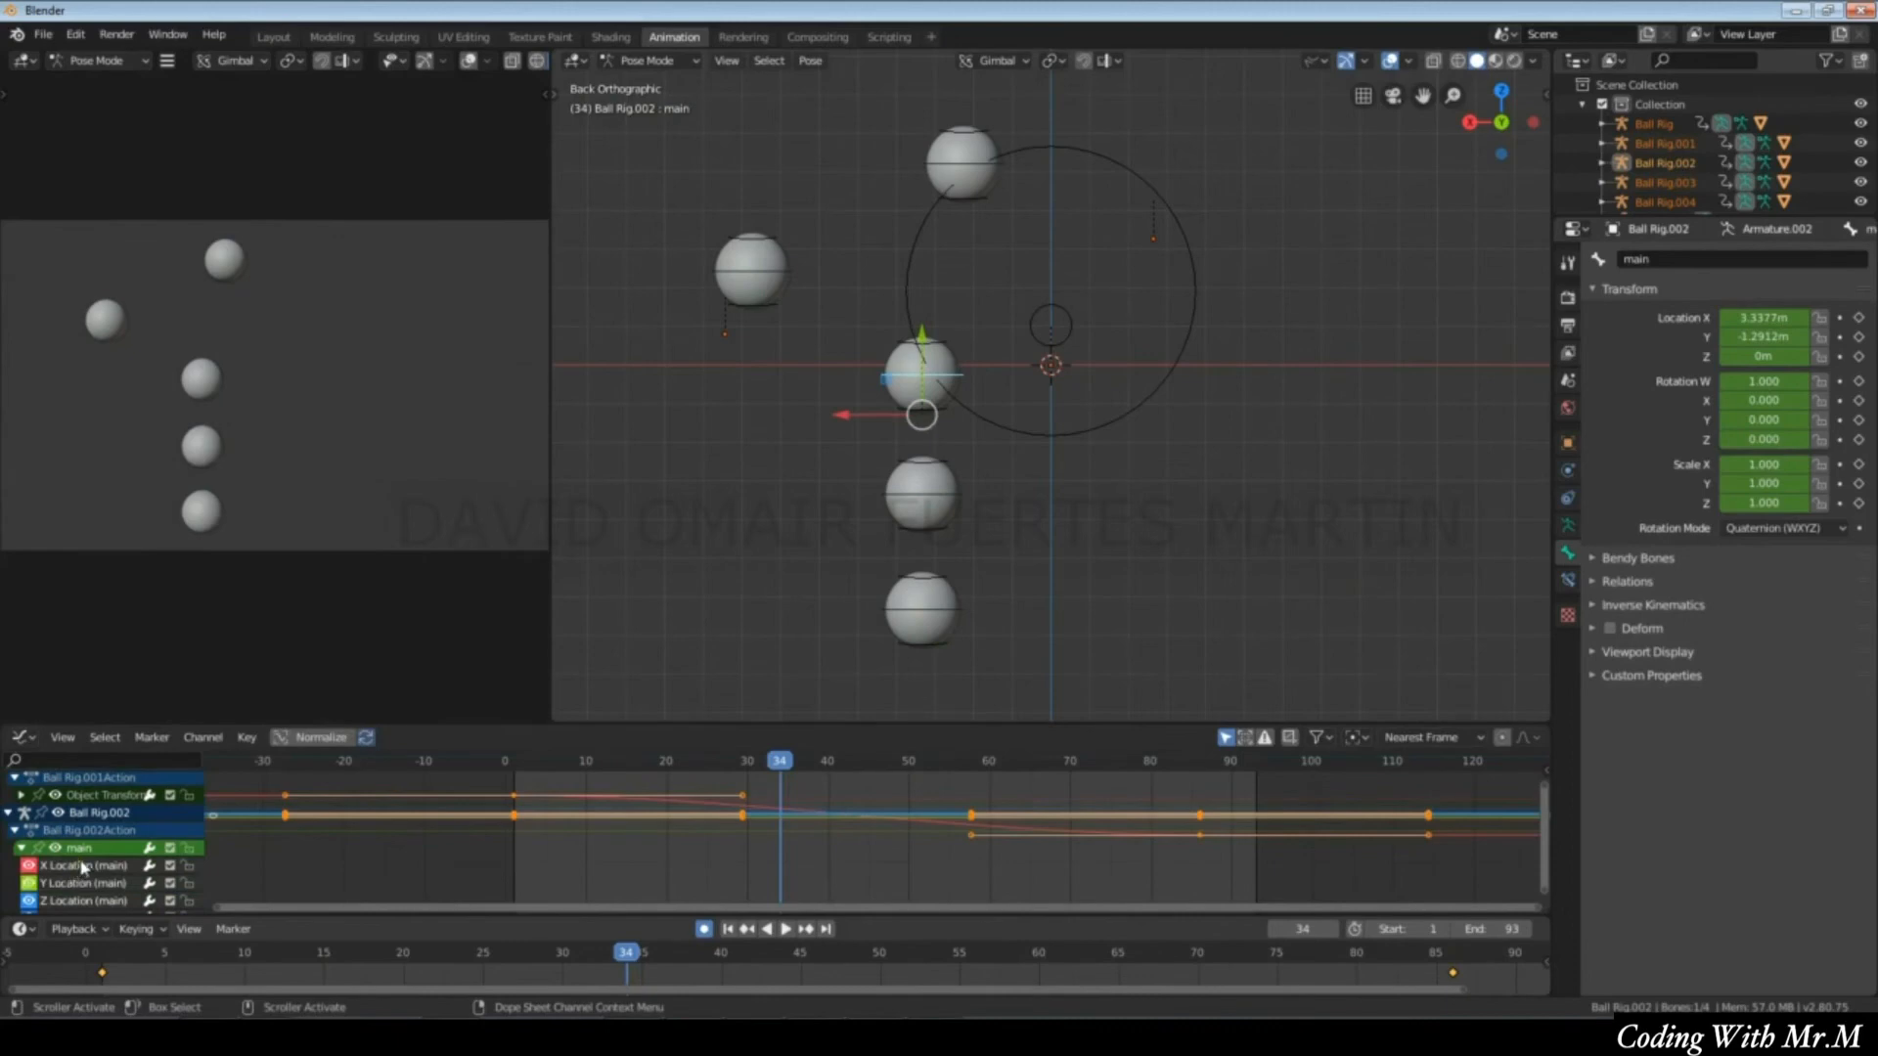
pyautogui.moveTo(736, 790); pyautogui.dragTo(740, 803)
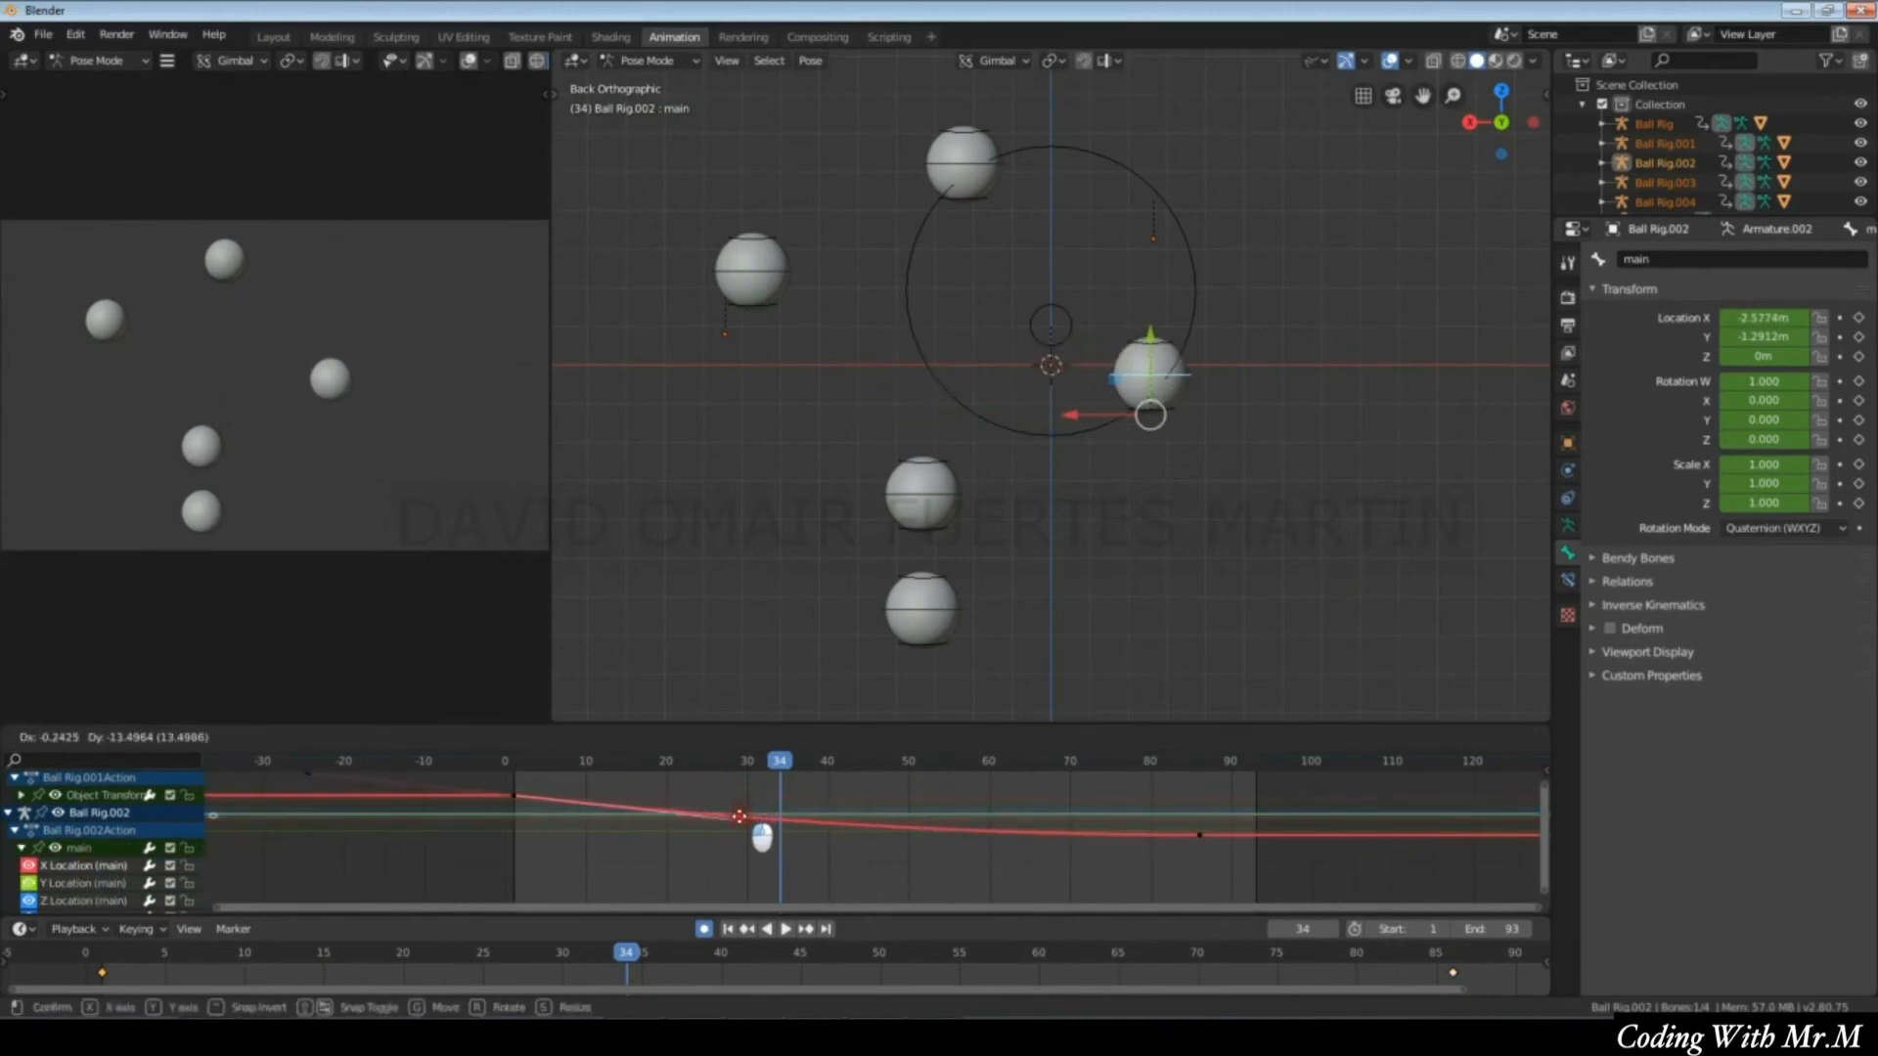
pyautogui.hotkey('shift', 'Left')
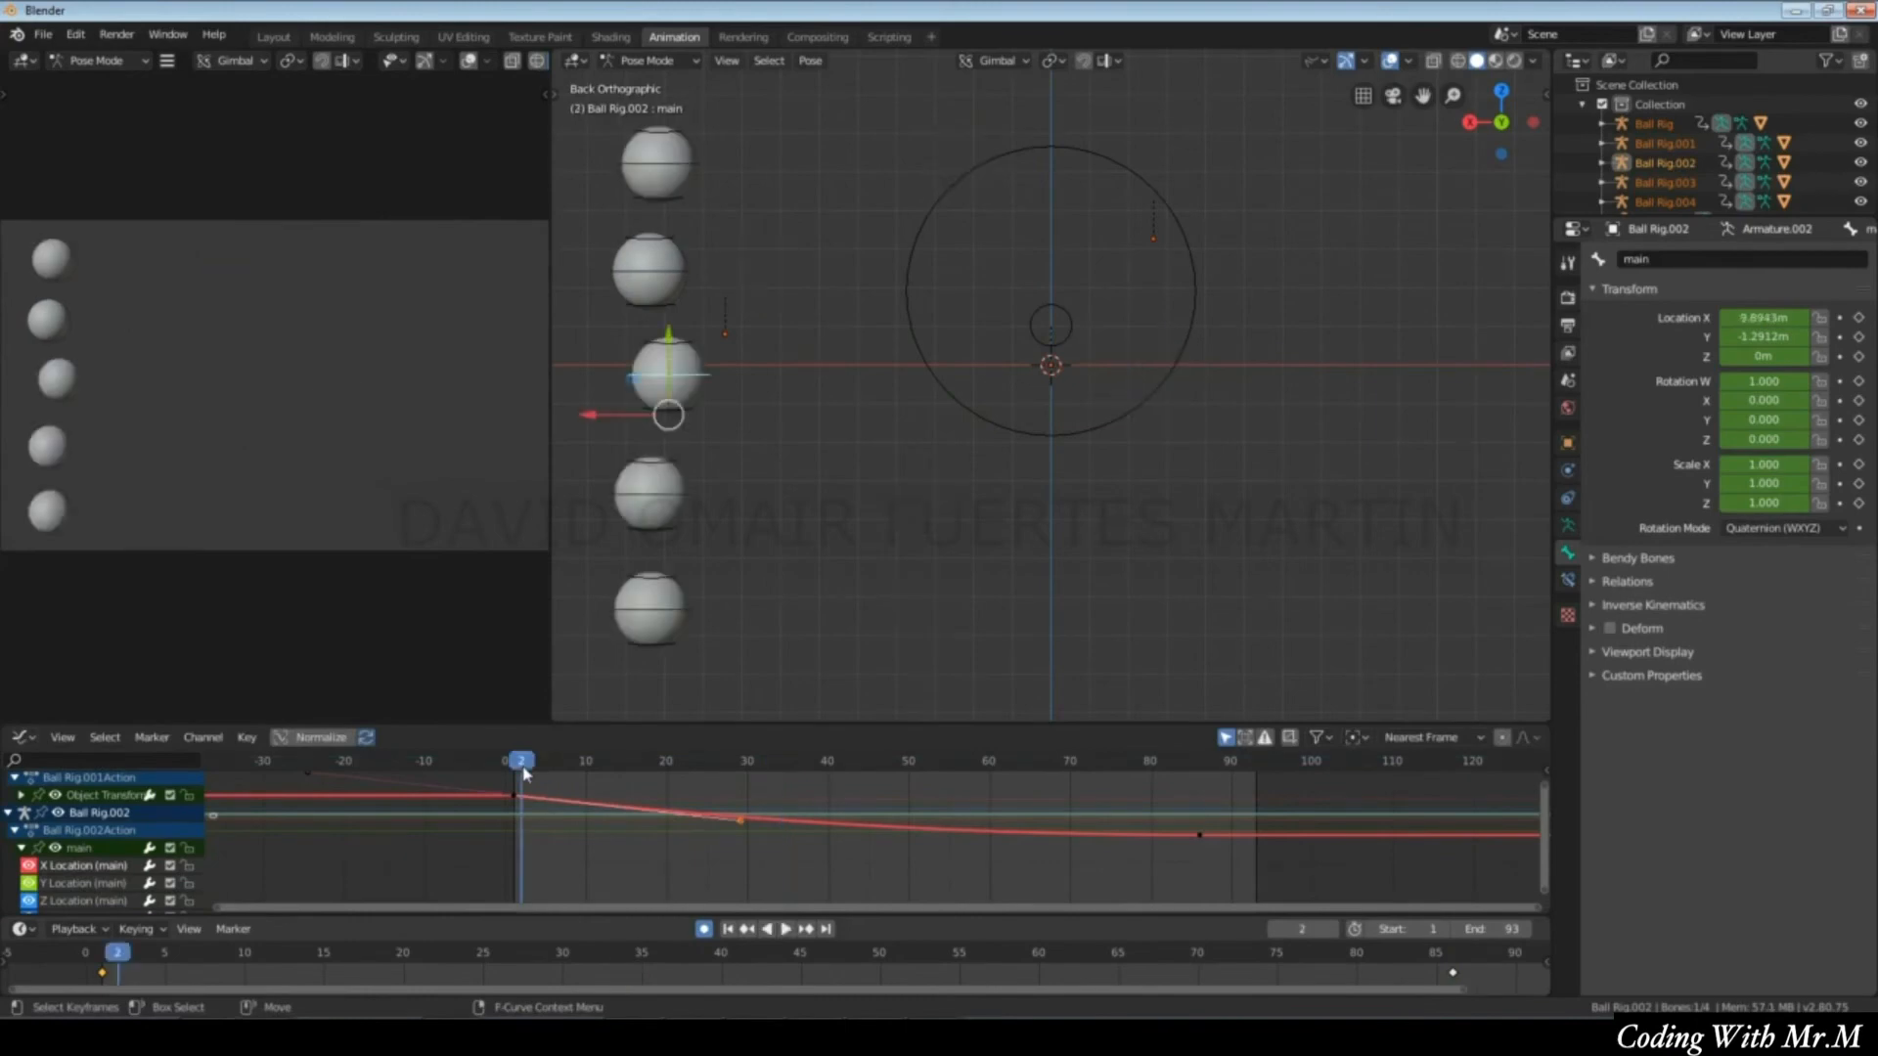
pyautogui.press('space')
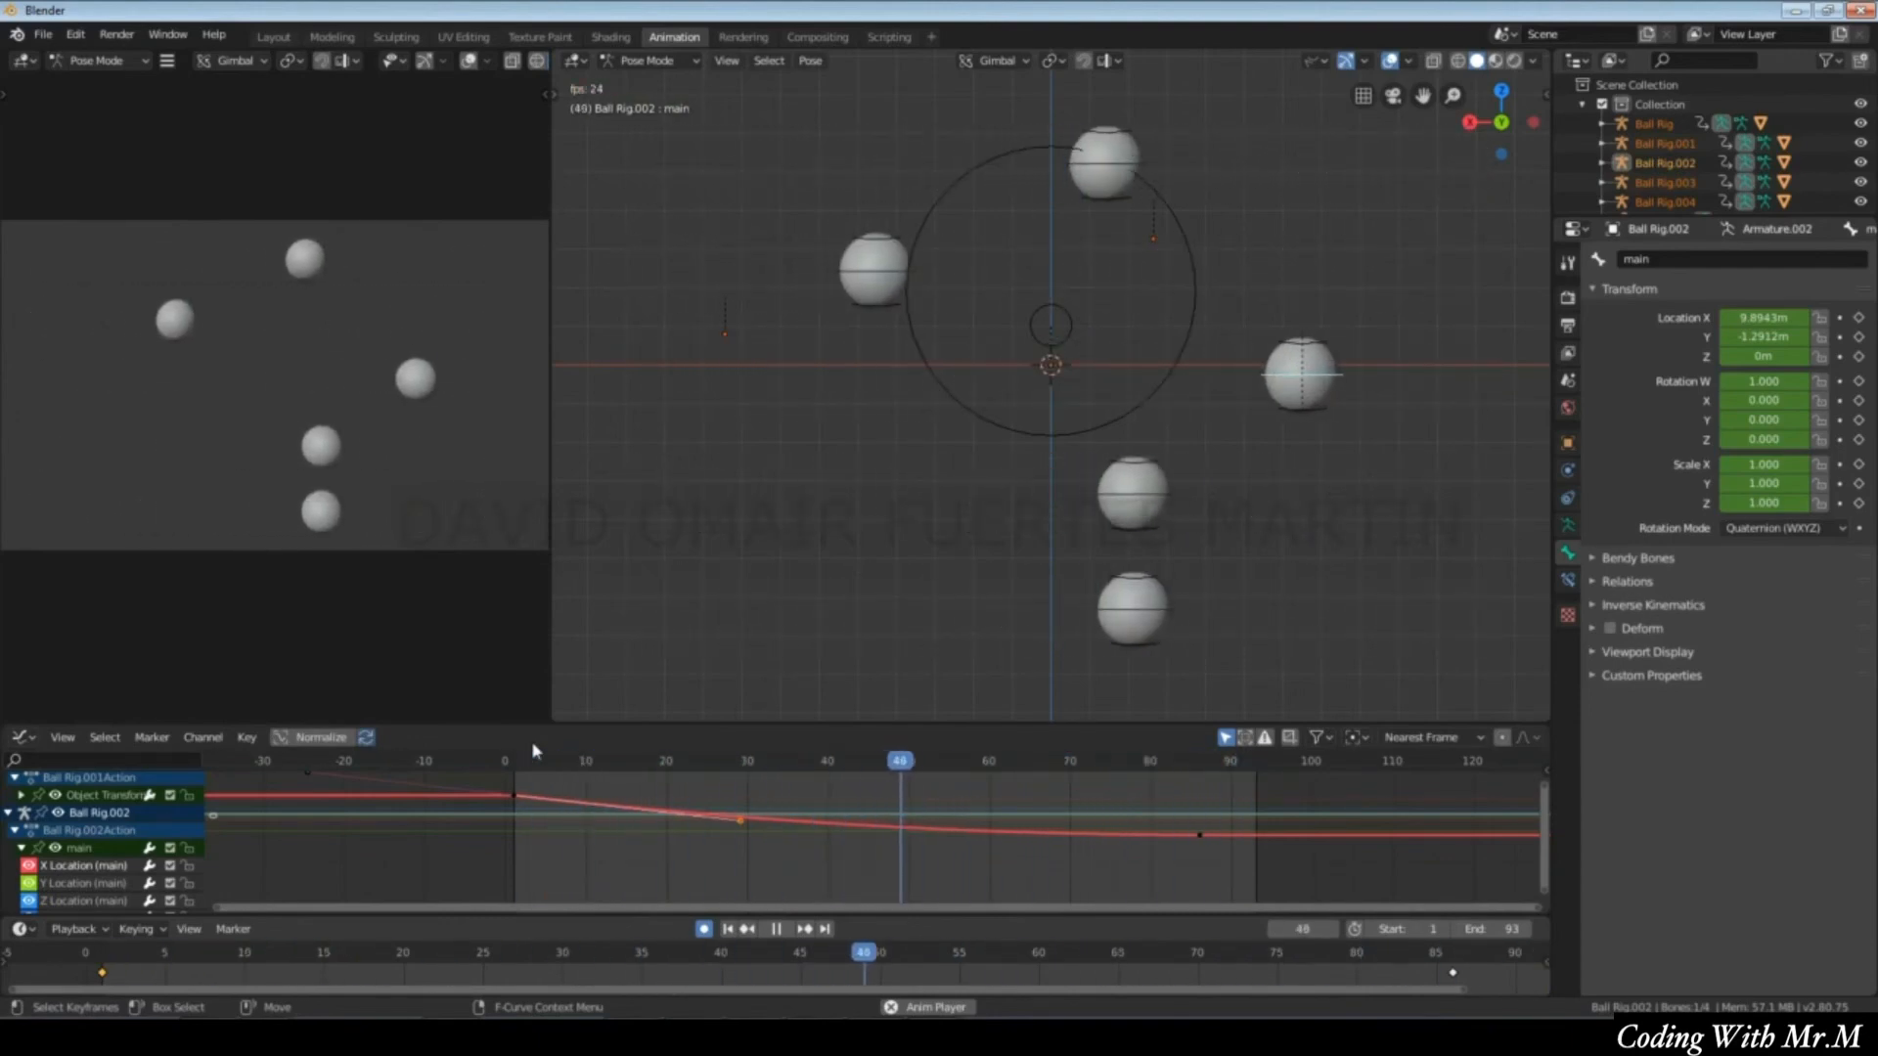
# Select Ball Rig.003, insert a keyframe at frame 44, and raise its X Location point to about -0.25 m.
pyautogui.press('space')
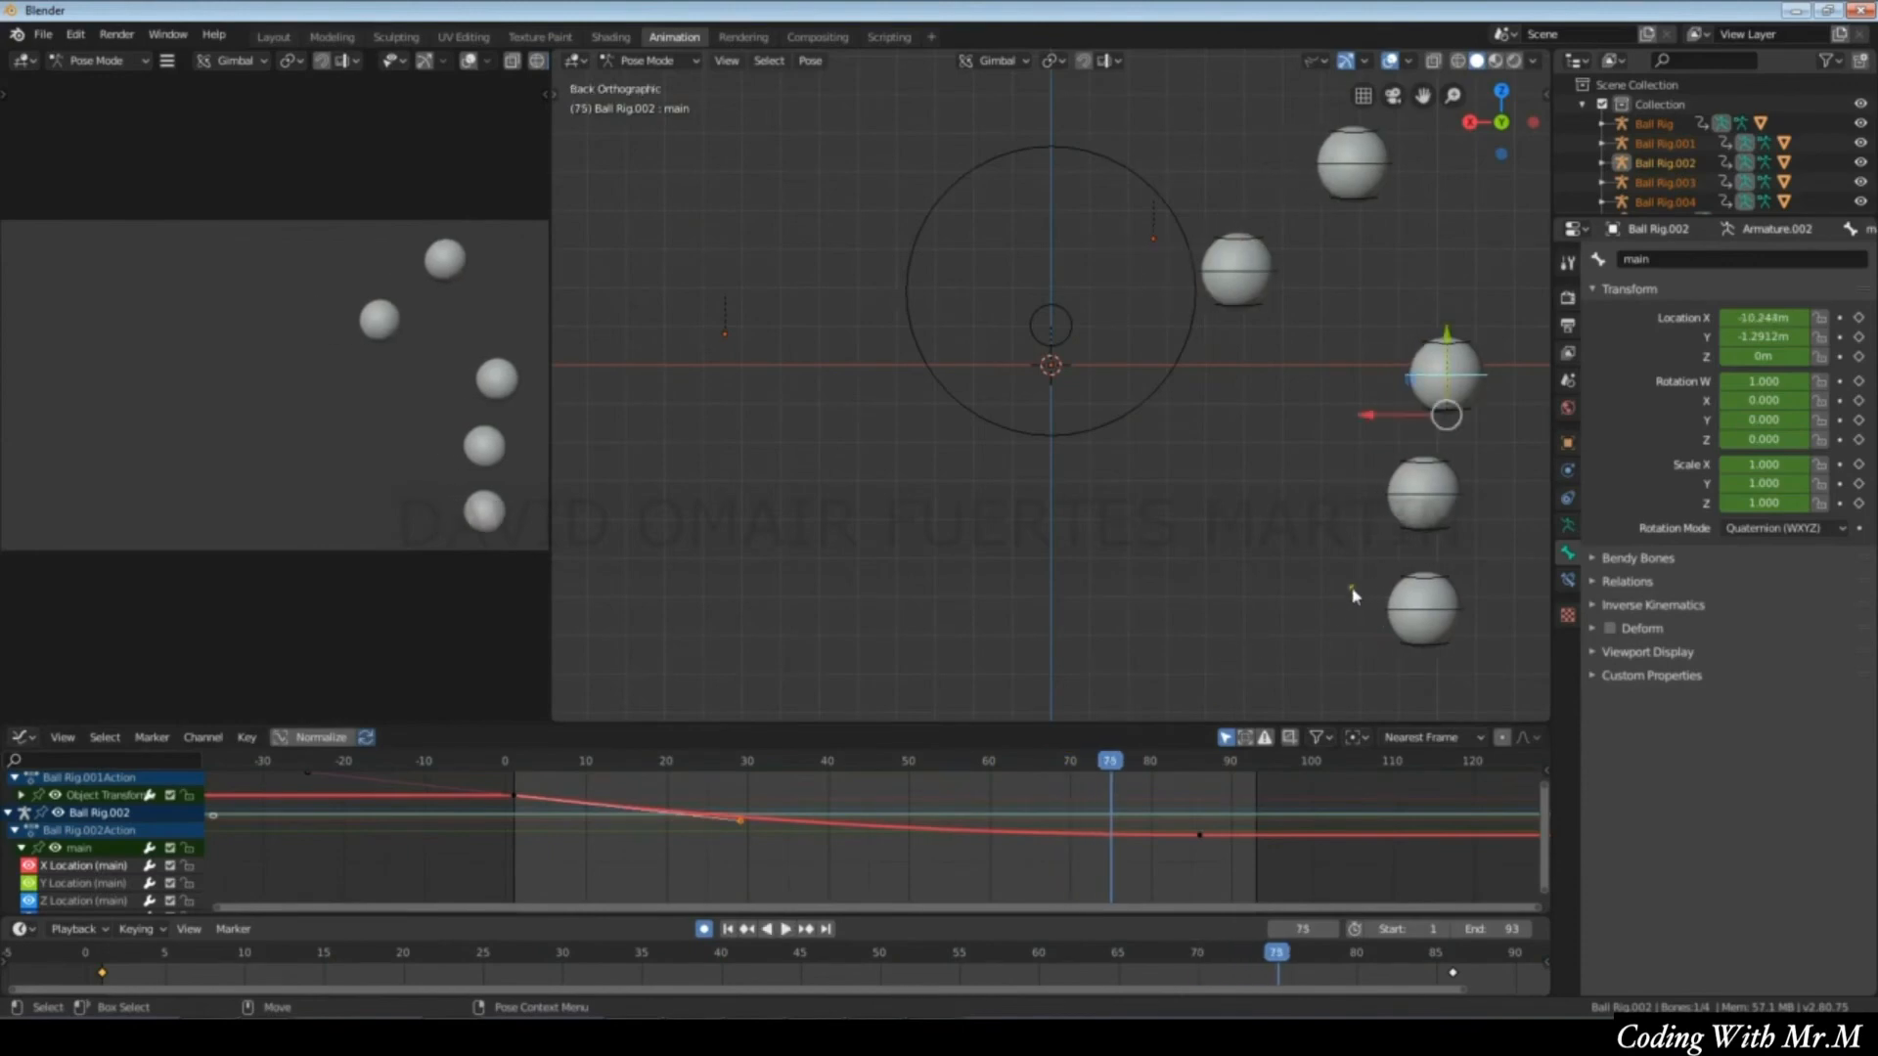
pyautogui.click(1442, 497)
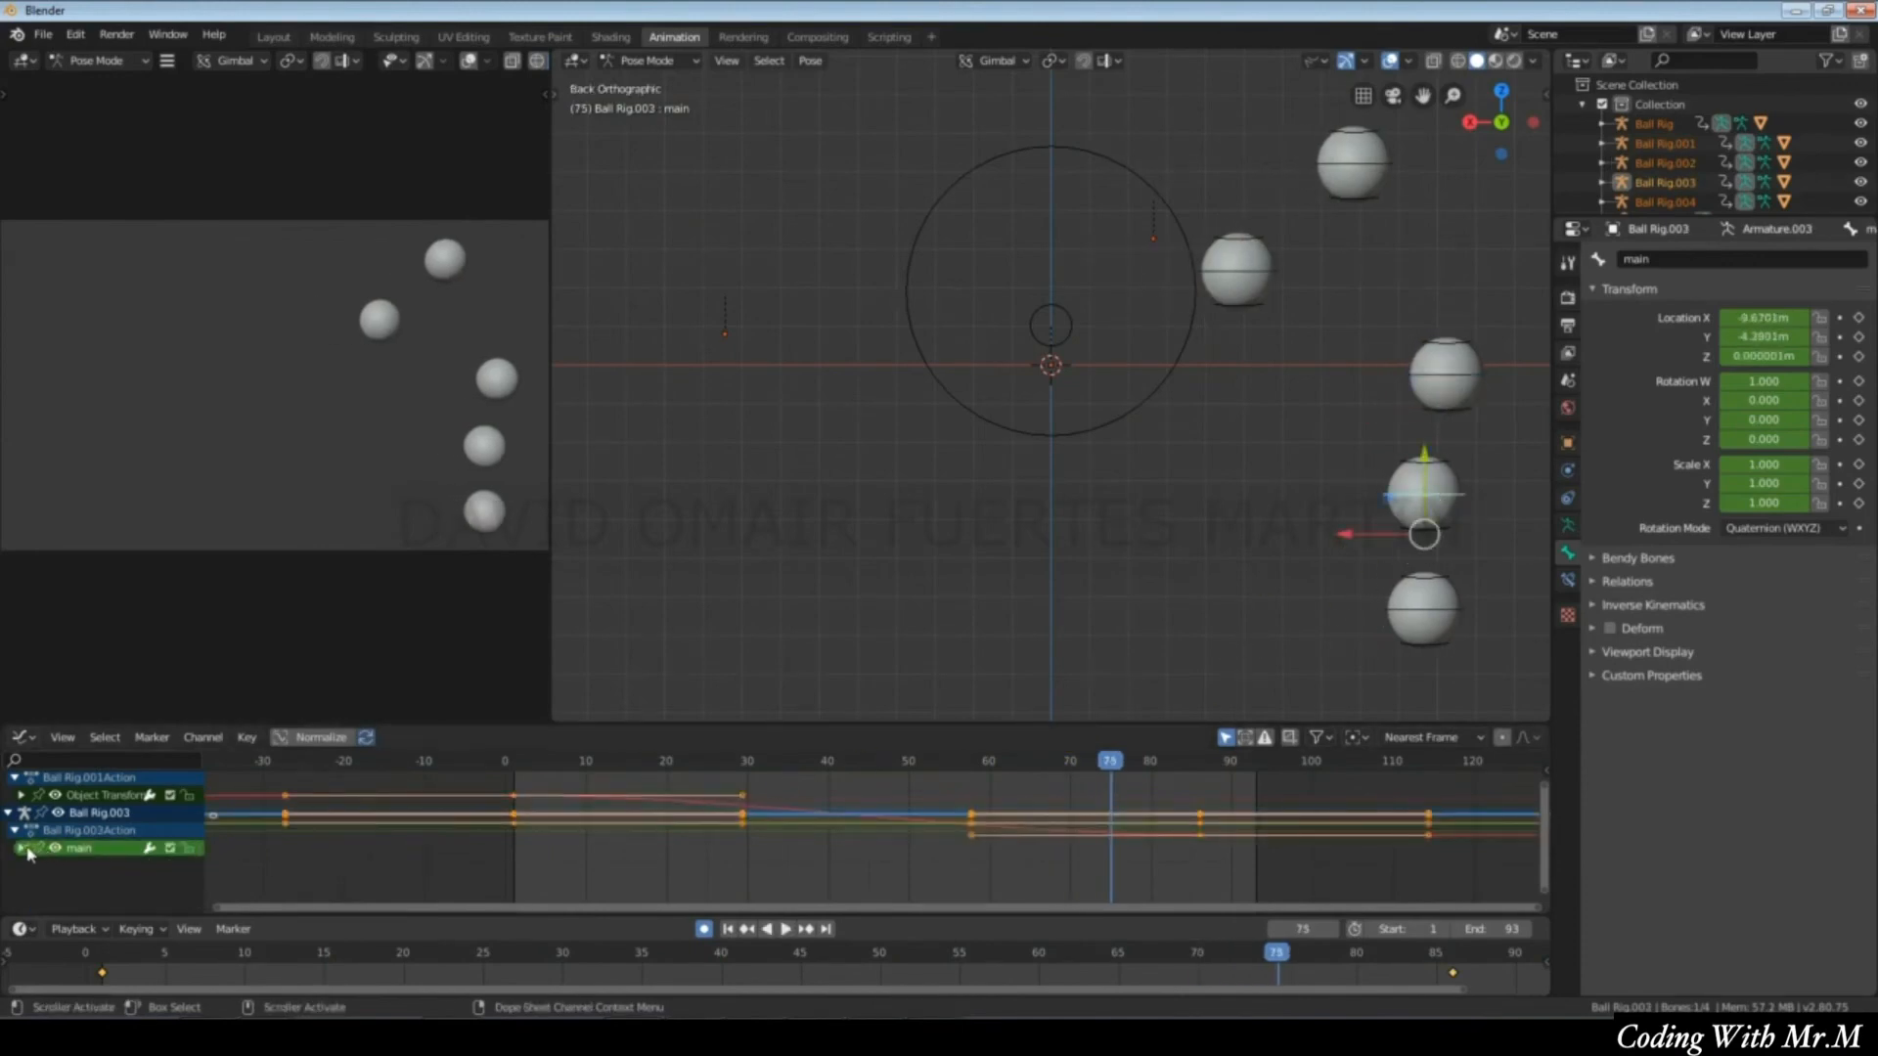
pyautogui.moveTo(528, 756); pyautogui.dragTo(618, 790)
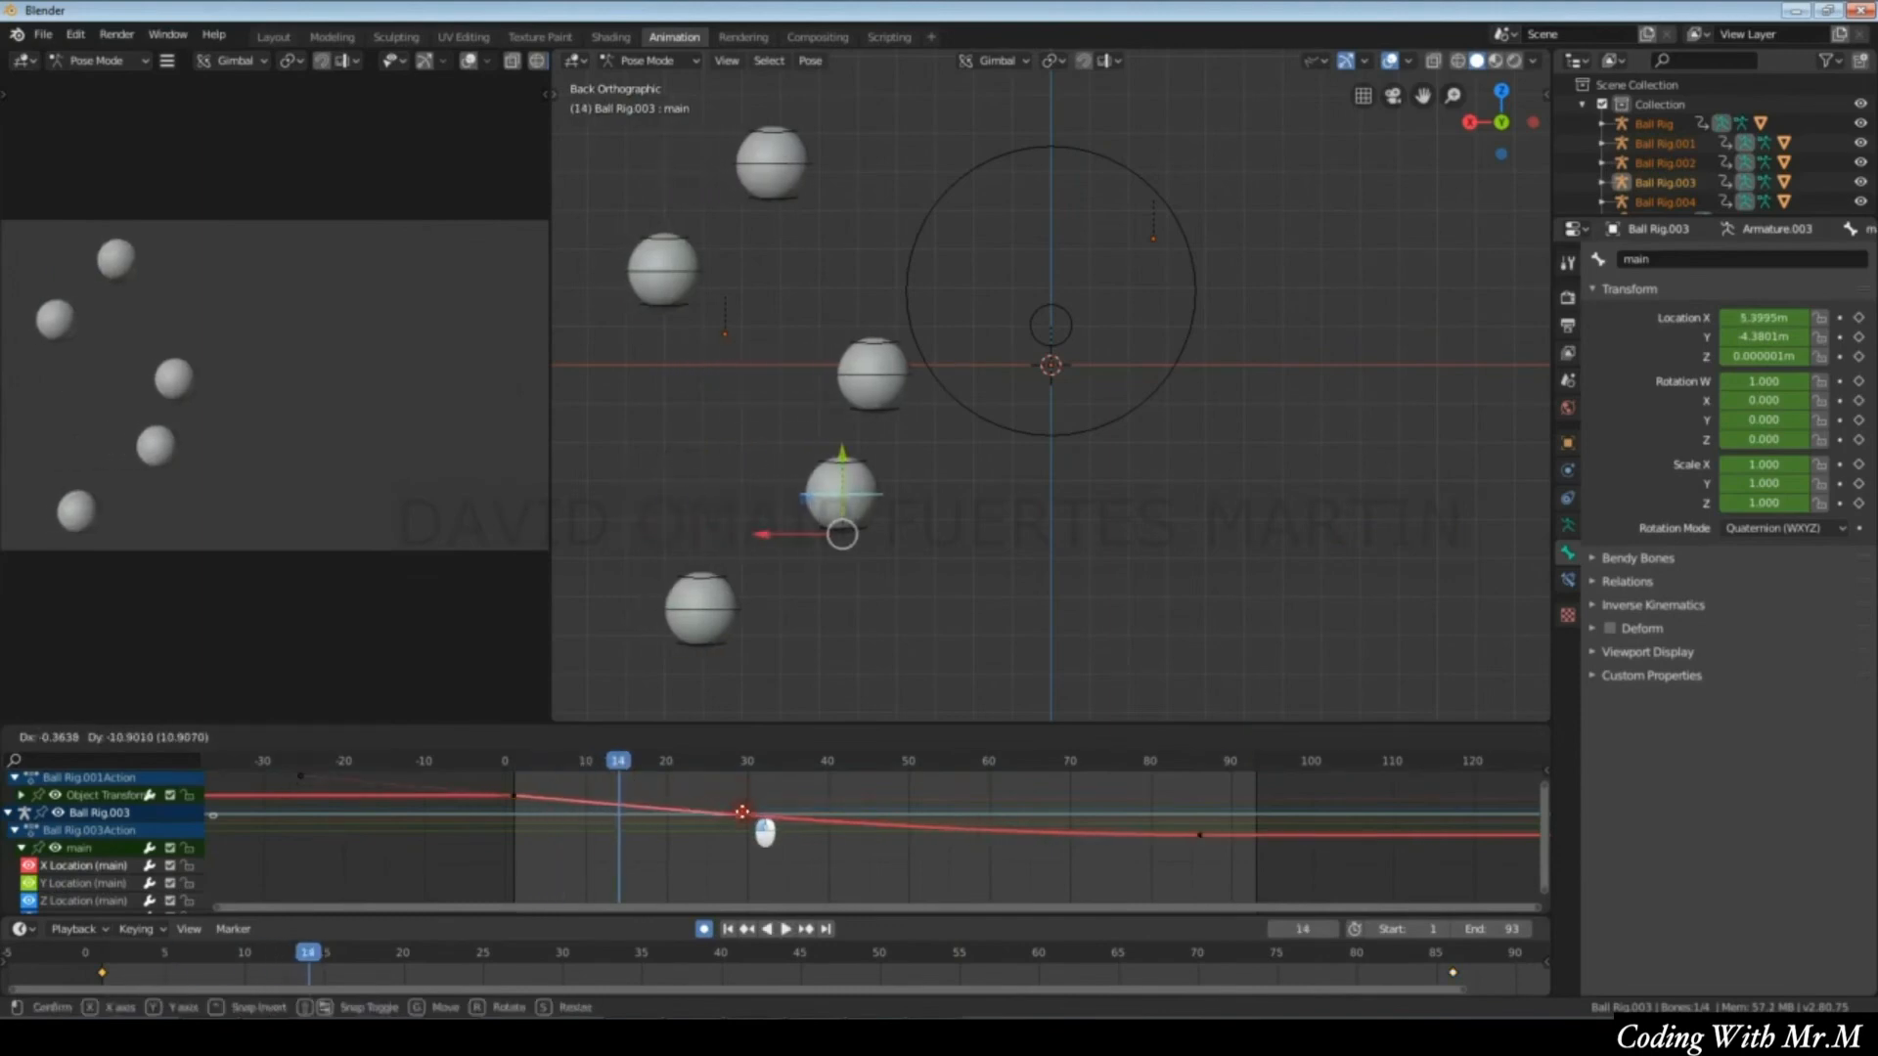
pyautogui.moveTo(742, 812); pyautogui.dragTo(741, 815)
pyautogui.moveTo(802, 765); pyautogui.dragTo(860, 765)
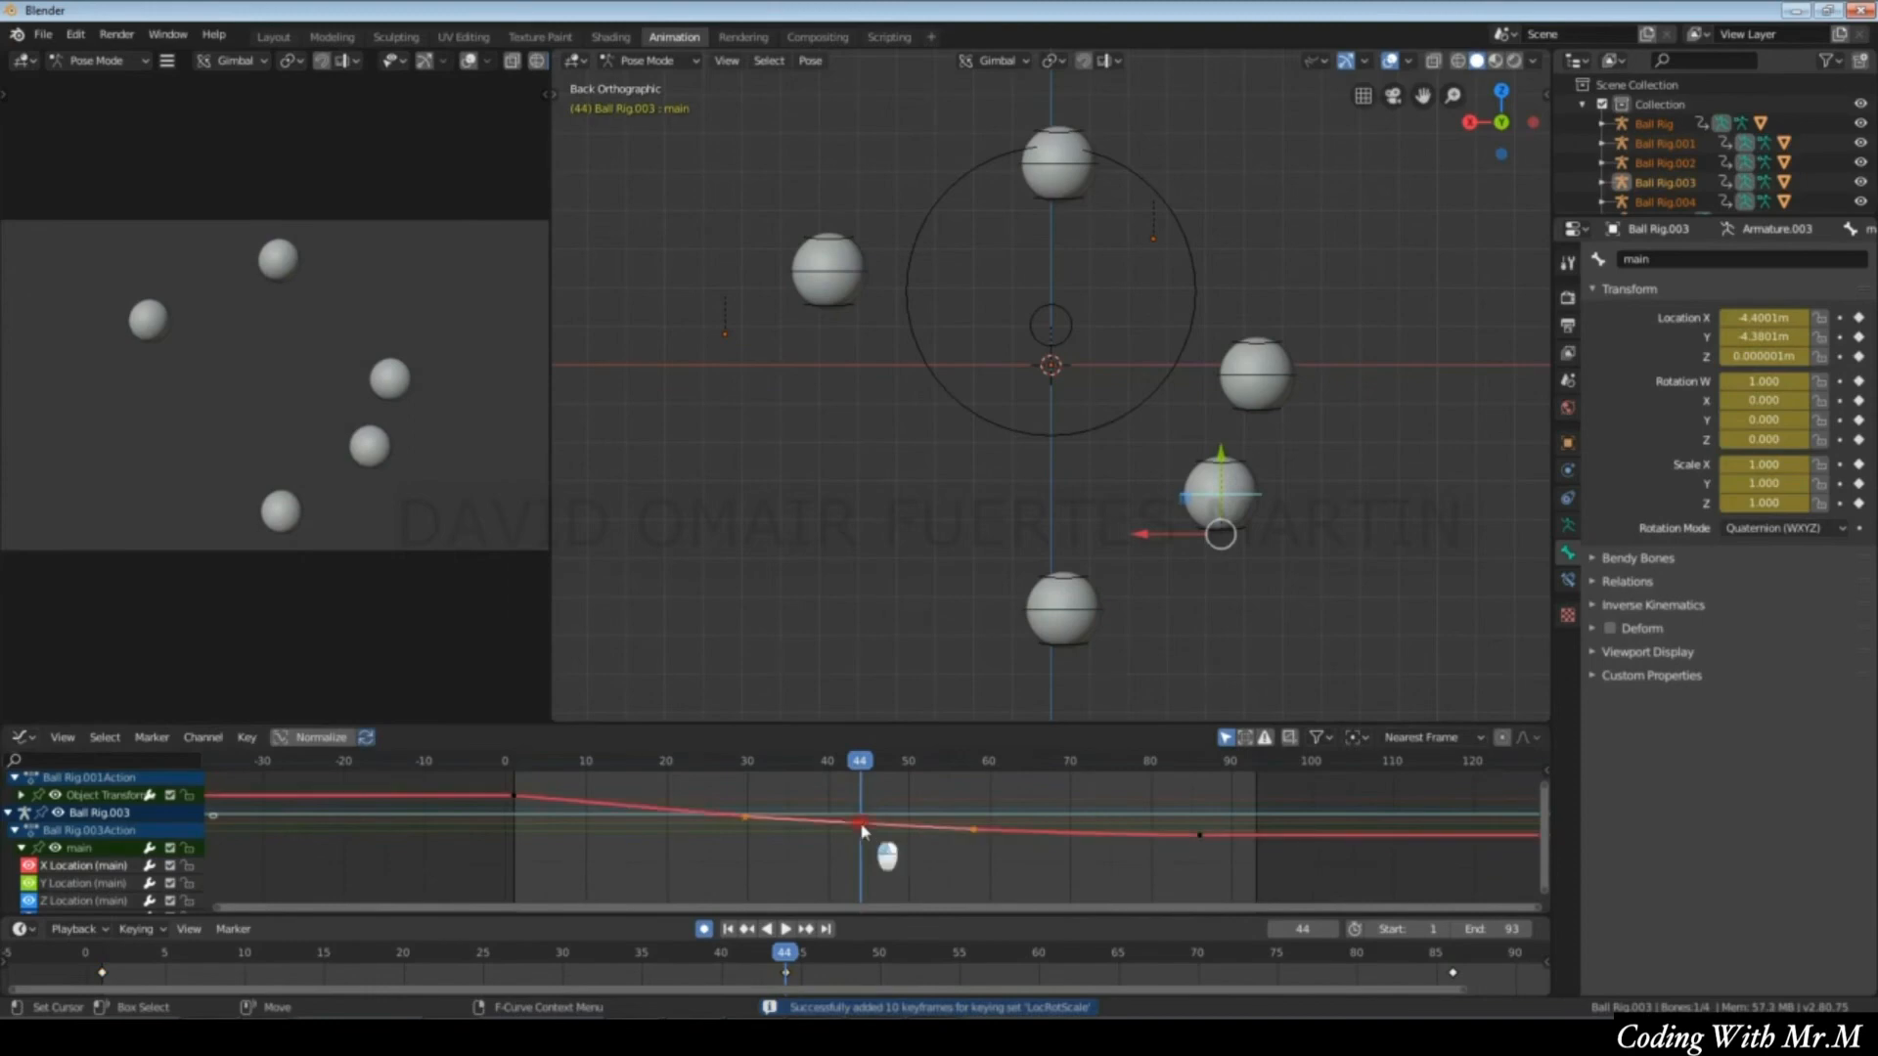
pyautogui.moveTo(865, 830); pyautogui.dragTo(879, 829)
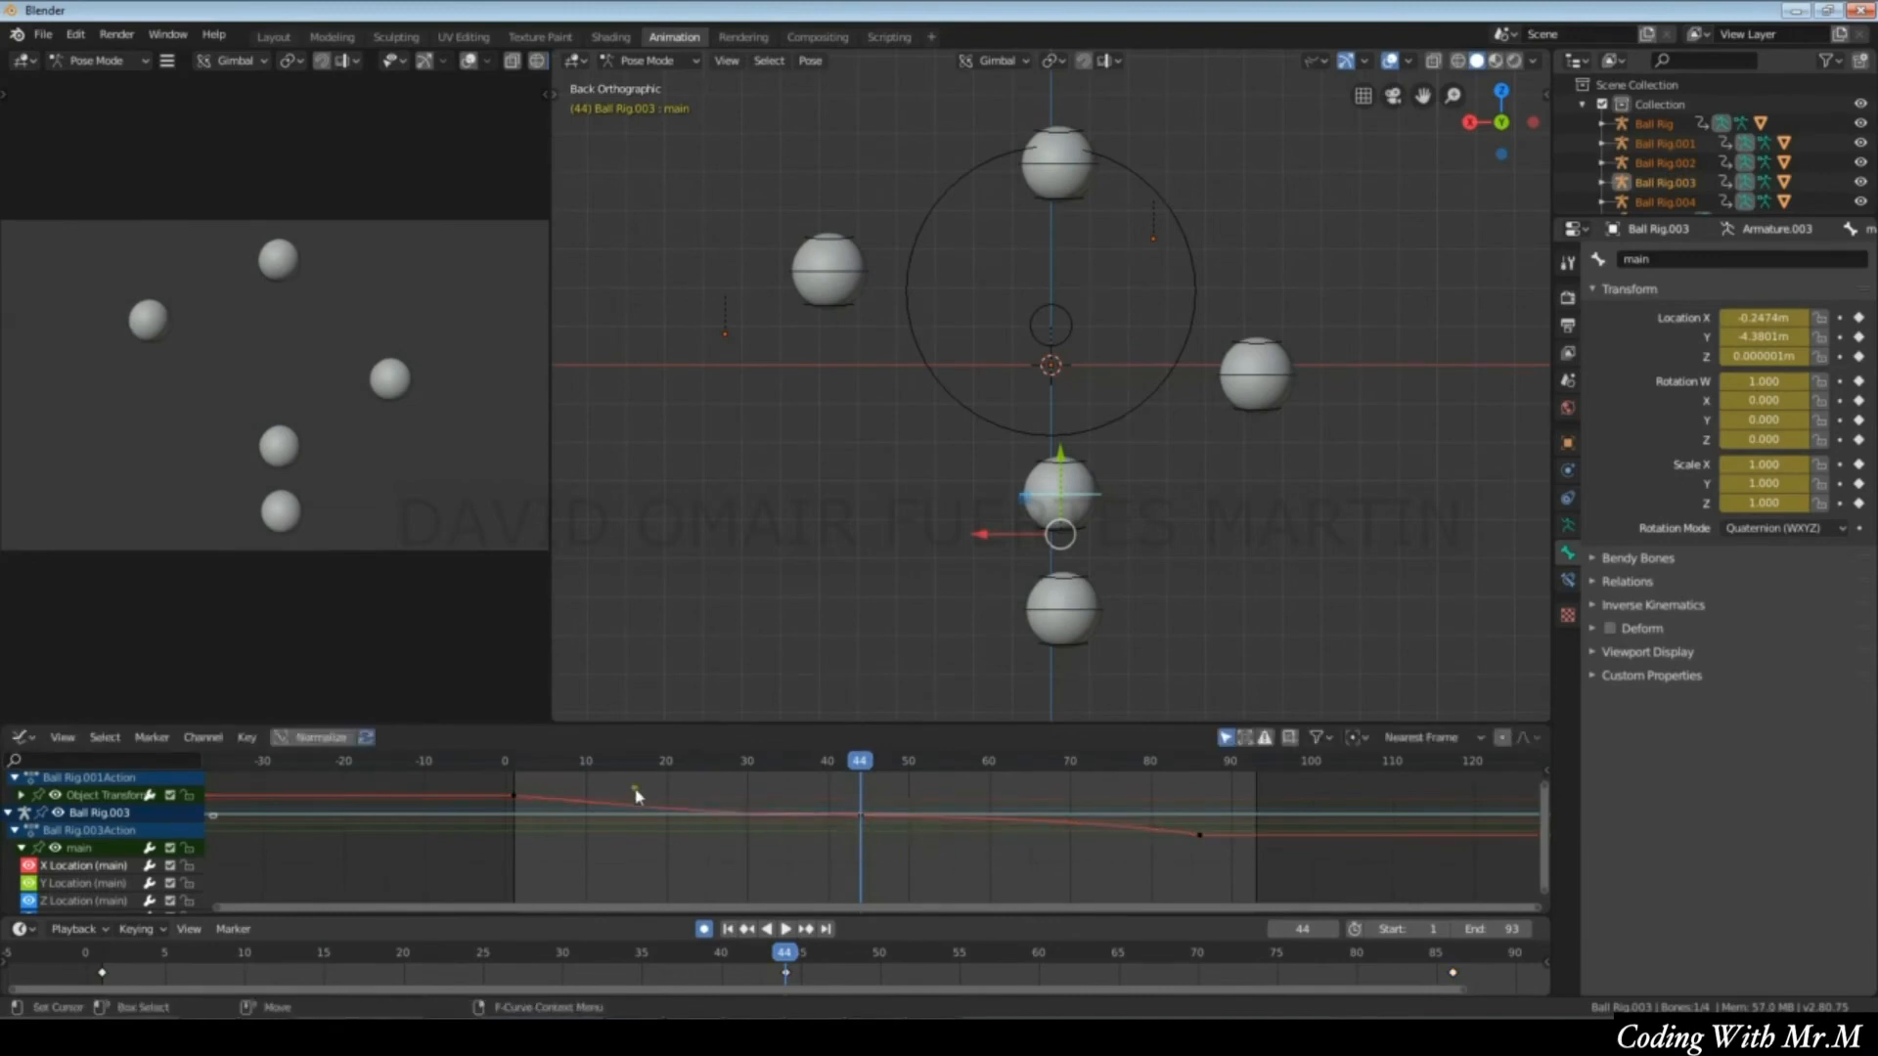
# Lengthen the handles of the frame 44 keyframe on Ball Rig.003's X Location curve and play the animation from the start.
pyautogui.press('space')
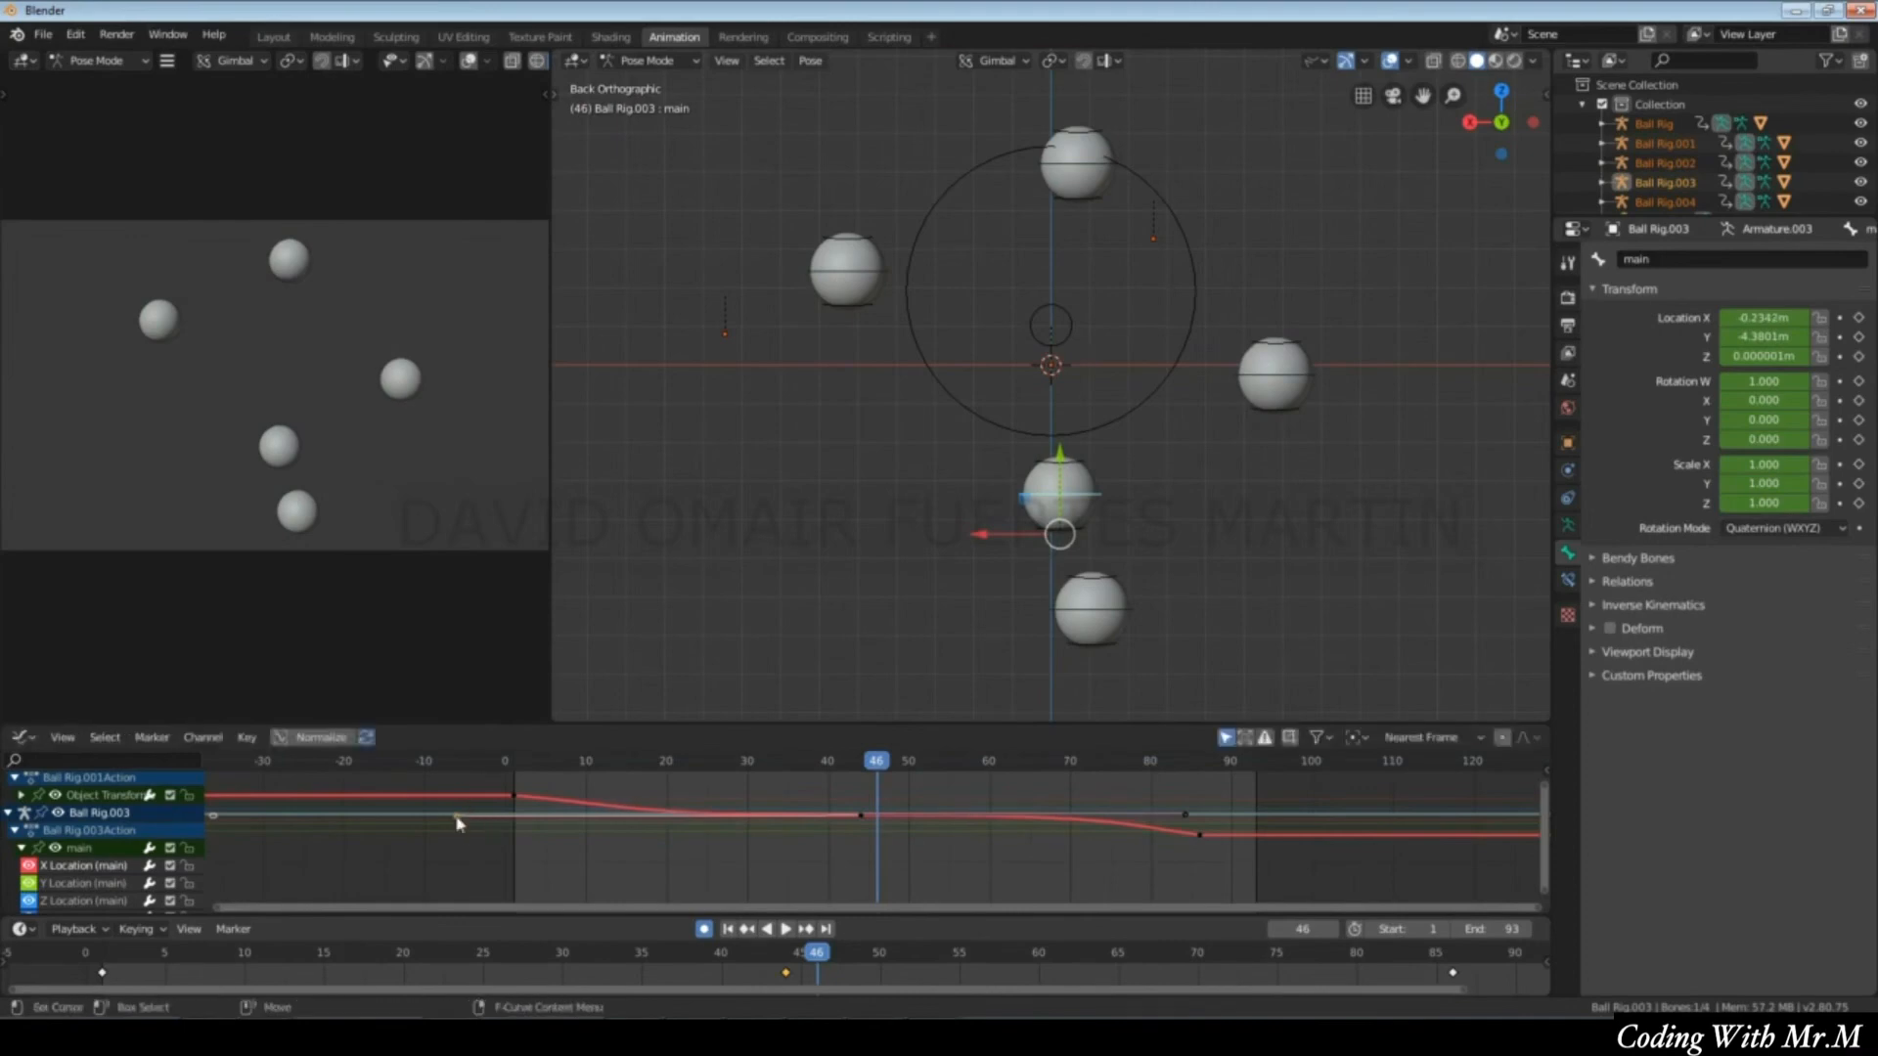
pyautogui.click(533, 762)
pyautogui.press('space')
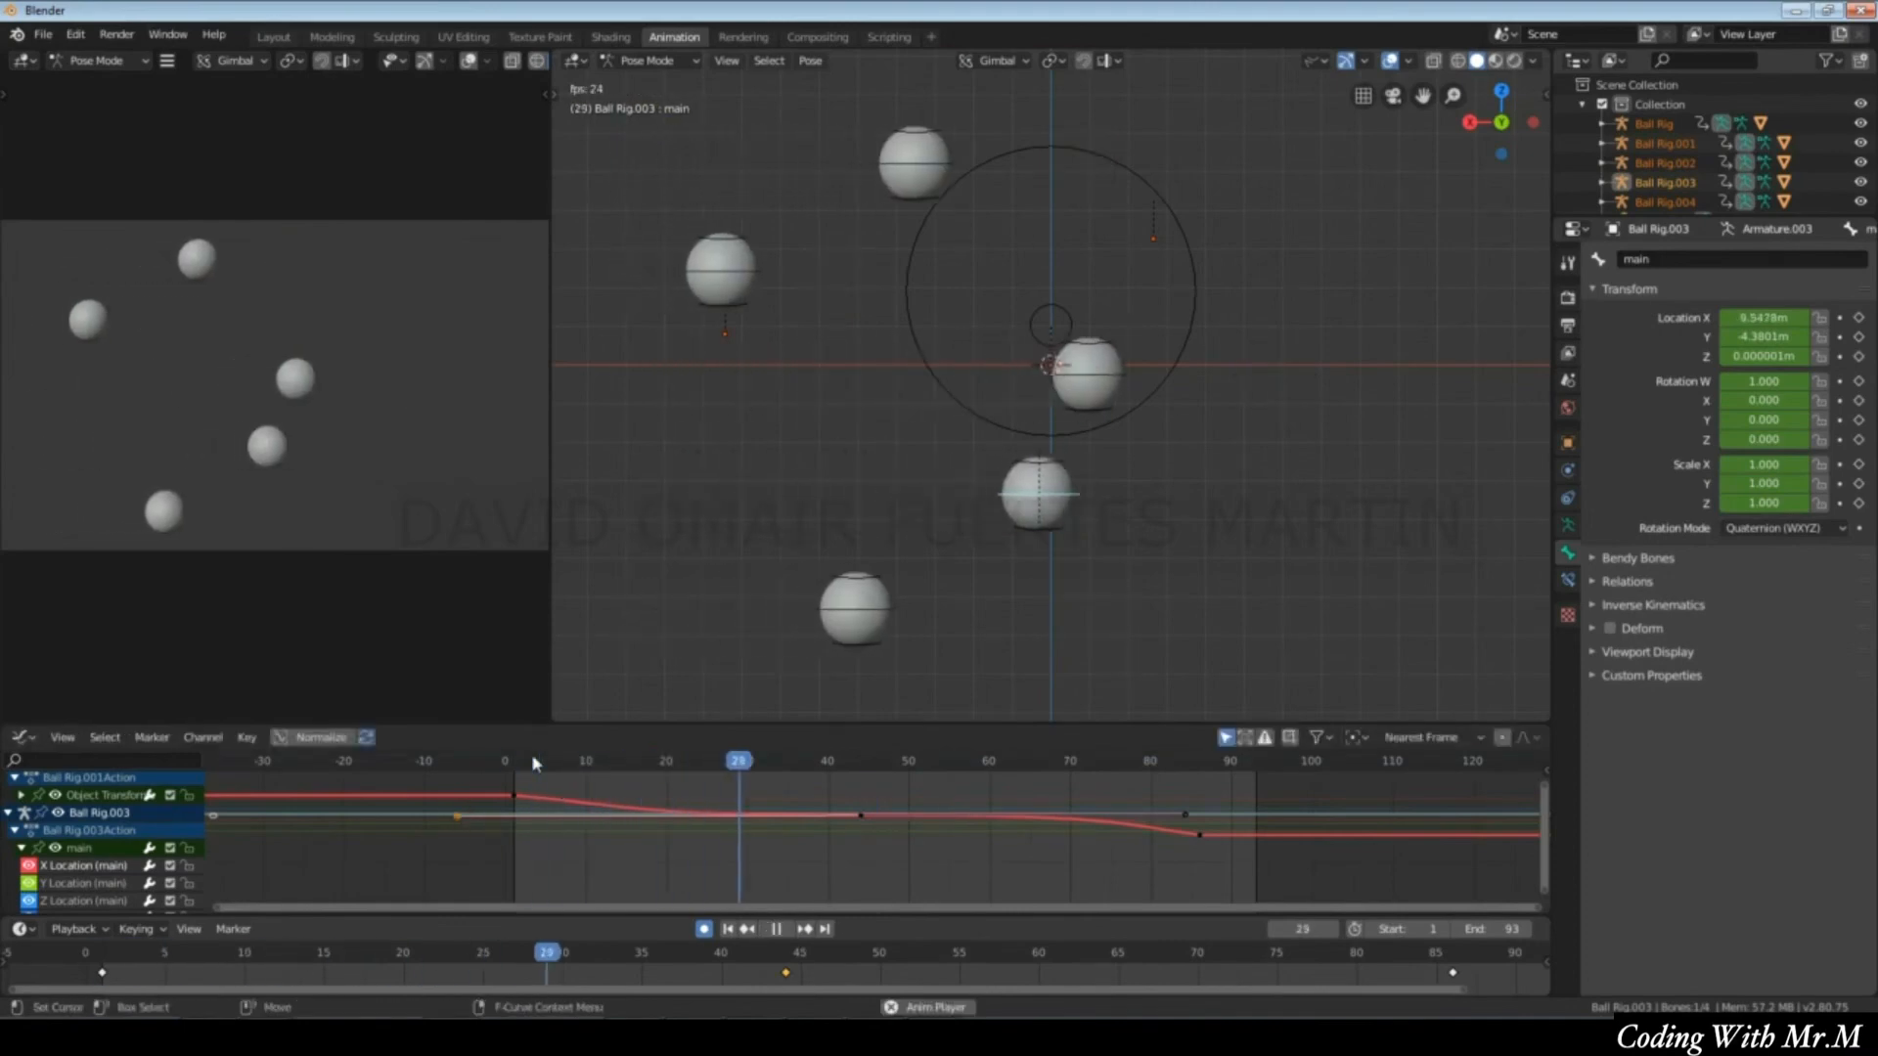
# Steepen the handles of Ball Rig.003's first and last X Location keyframes and replay the animation from the start.
pyautogui.press('space')
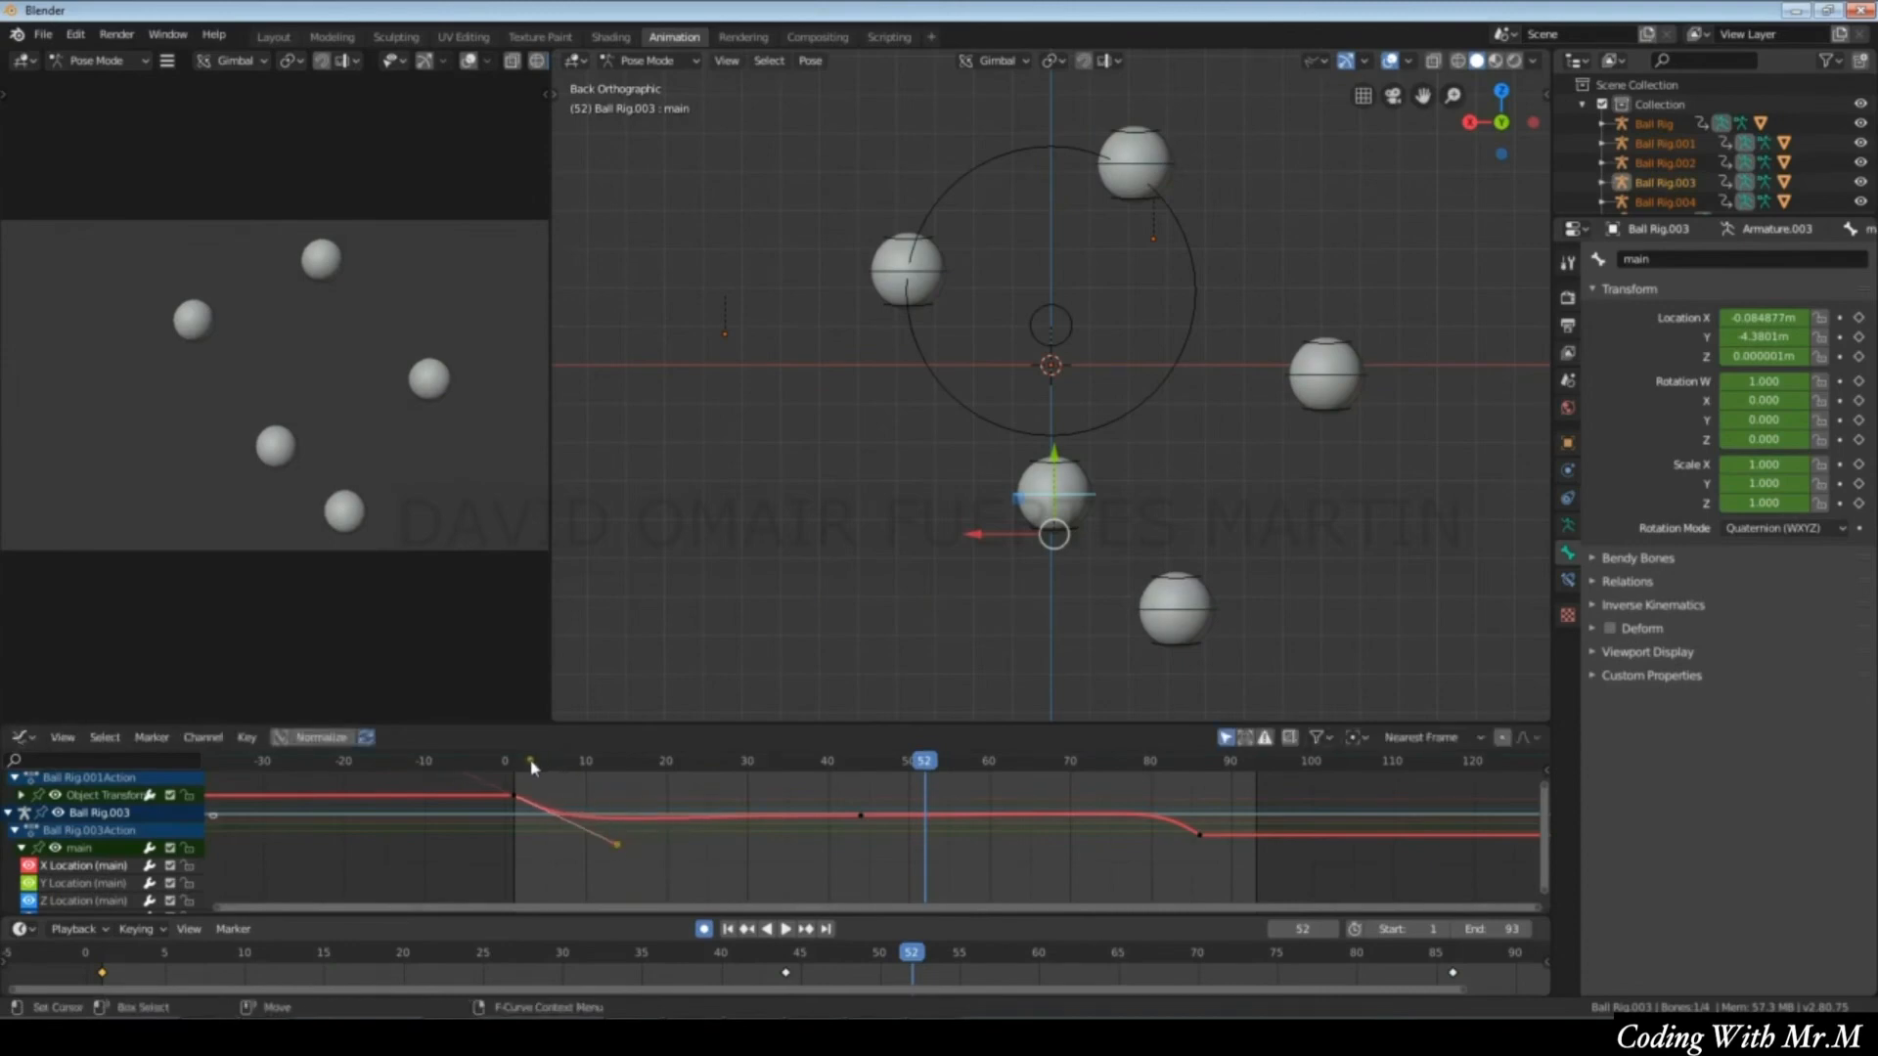
pyautogui.click(531, 766)
pyautogui.press('space')
# Raise the outgoing handle of Ball Rig.003's frame 44 X Location keyframe to make the curve reverse mid-motion, and review the playback.
pyautogui.keyDown('ctrl'); pyautogui.moveTo(972, 859); pyautogui.dragTo(914, 865, button='middle'); pyautogui.keyUp('ctrl')
pyautogui.scroll(15, 879, 859)
pyautogui.scroll(6, 880, 878)
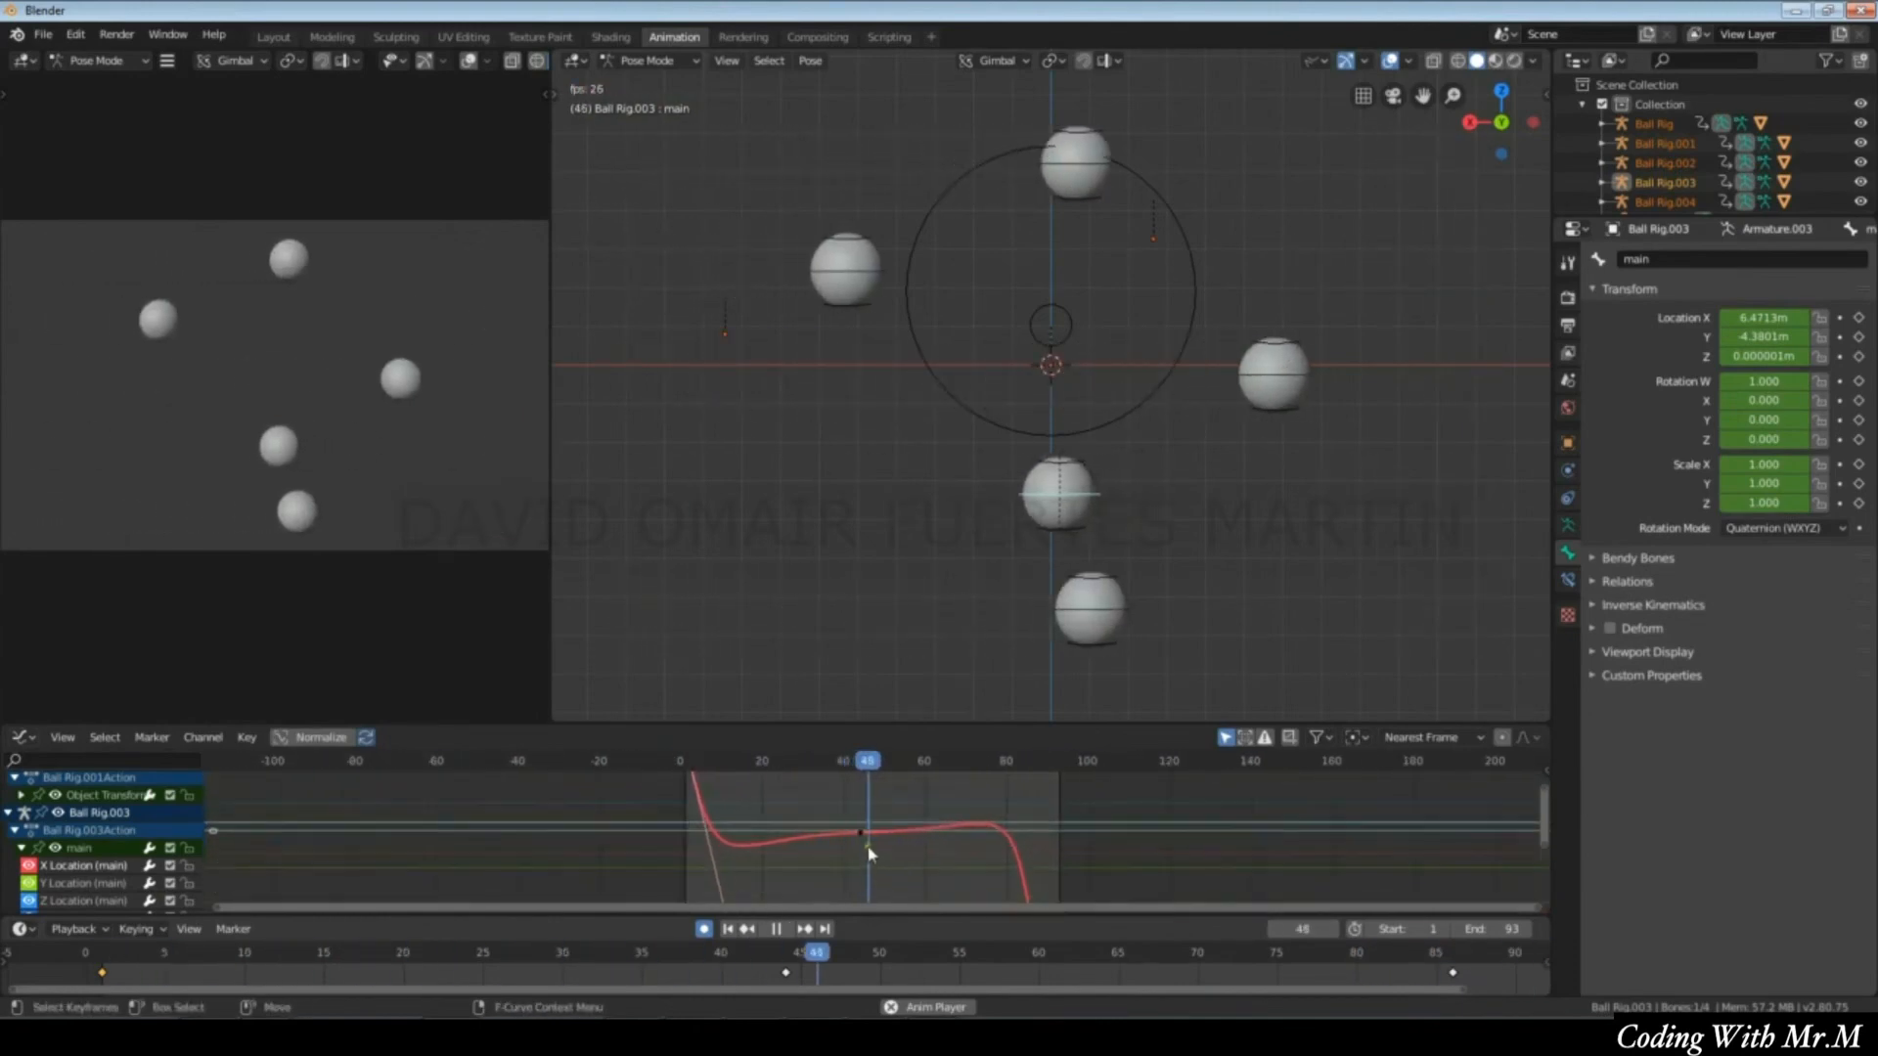
pyautogui.click(865, 835)
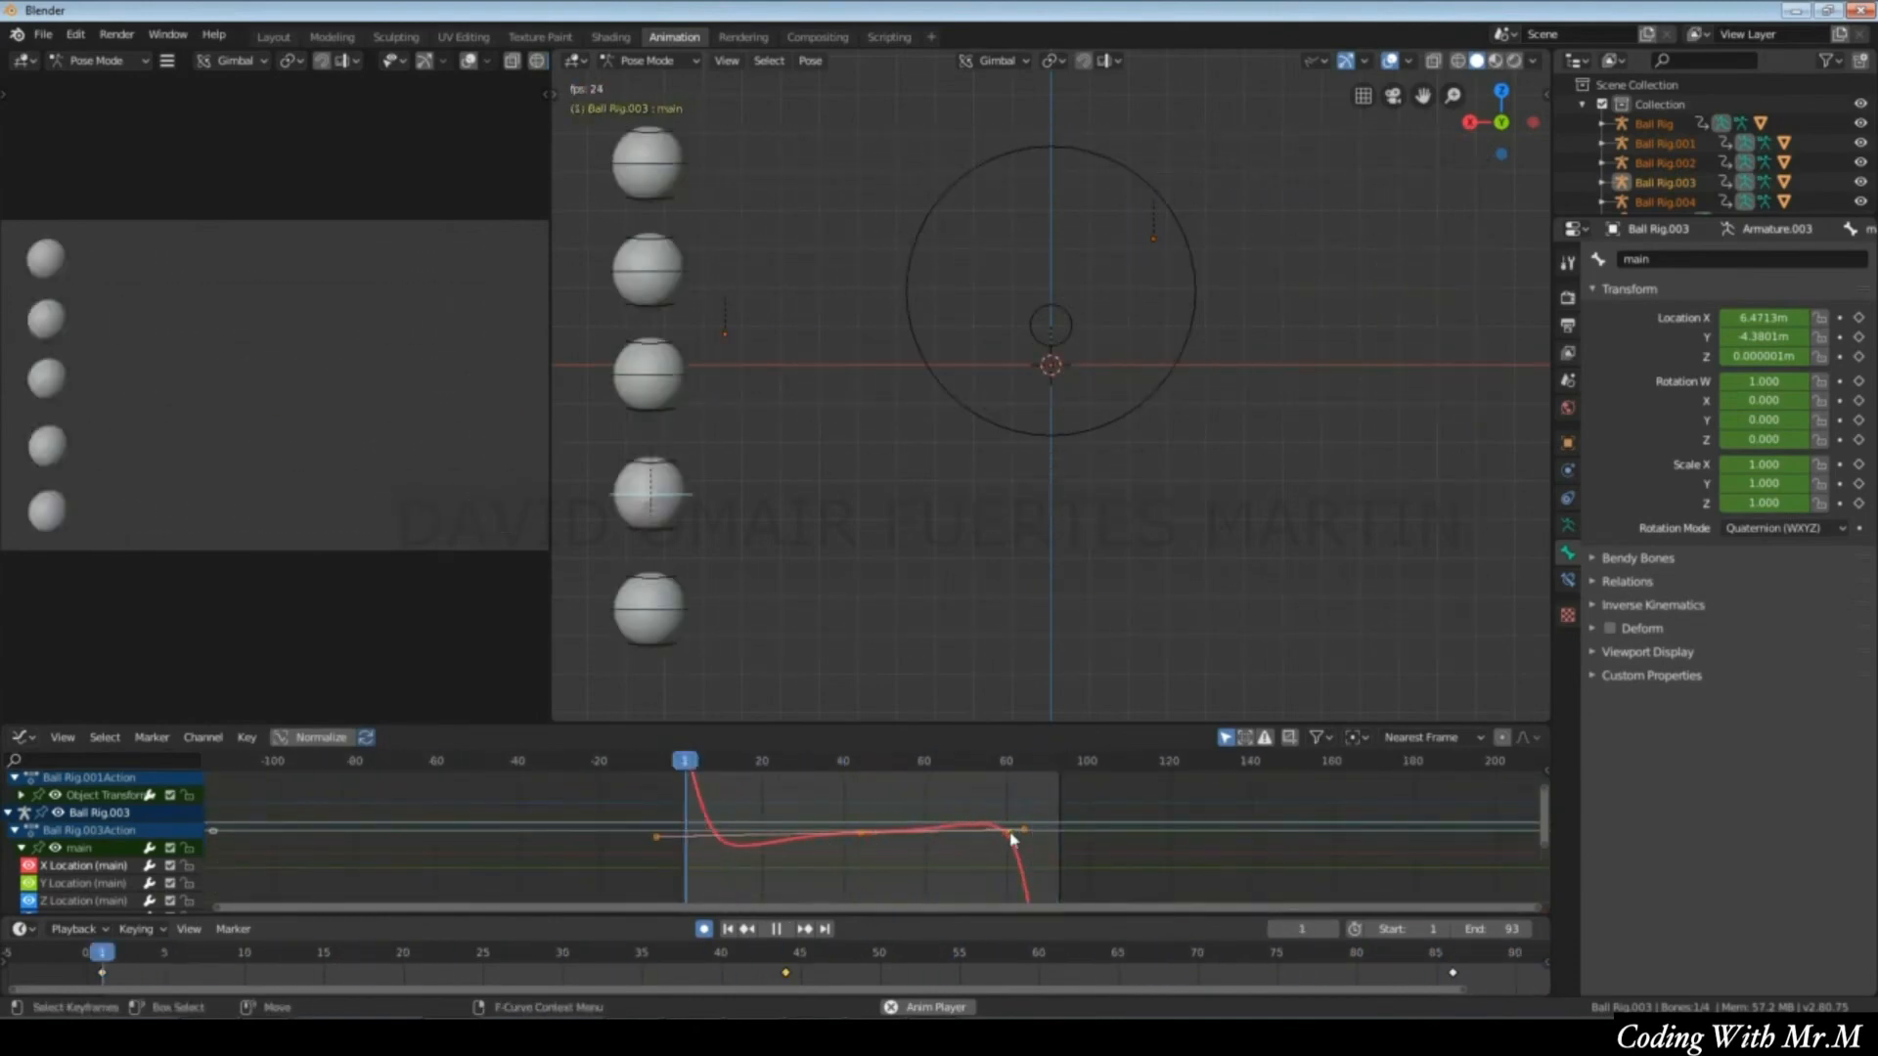
pyautogui.moveTo(1013, 833); pyautogui.dragTo(968, 758)
pyautogui.scroll(-5, 911, 838)
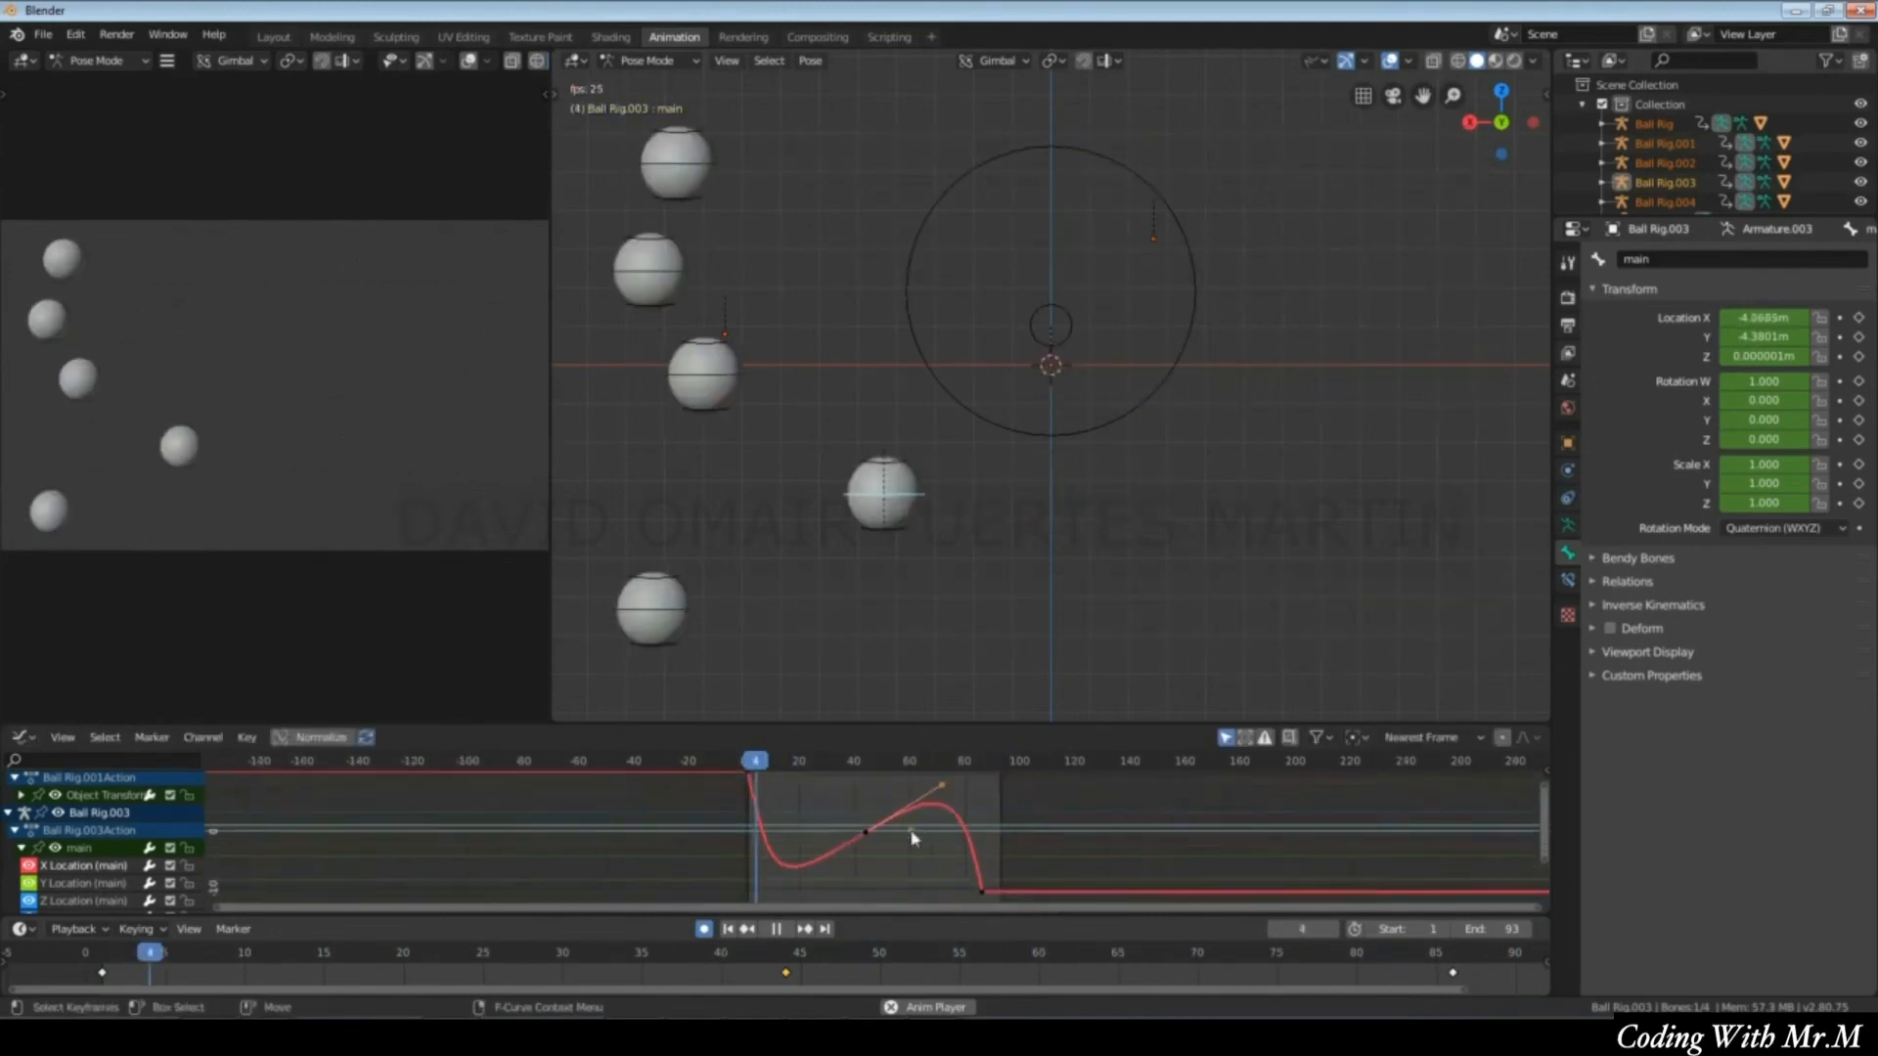
pyautogui.scroll(-3, 912, 839)
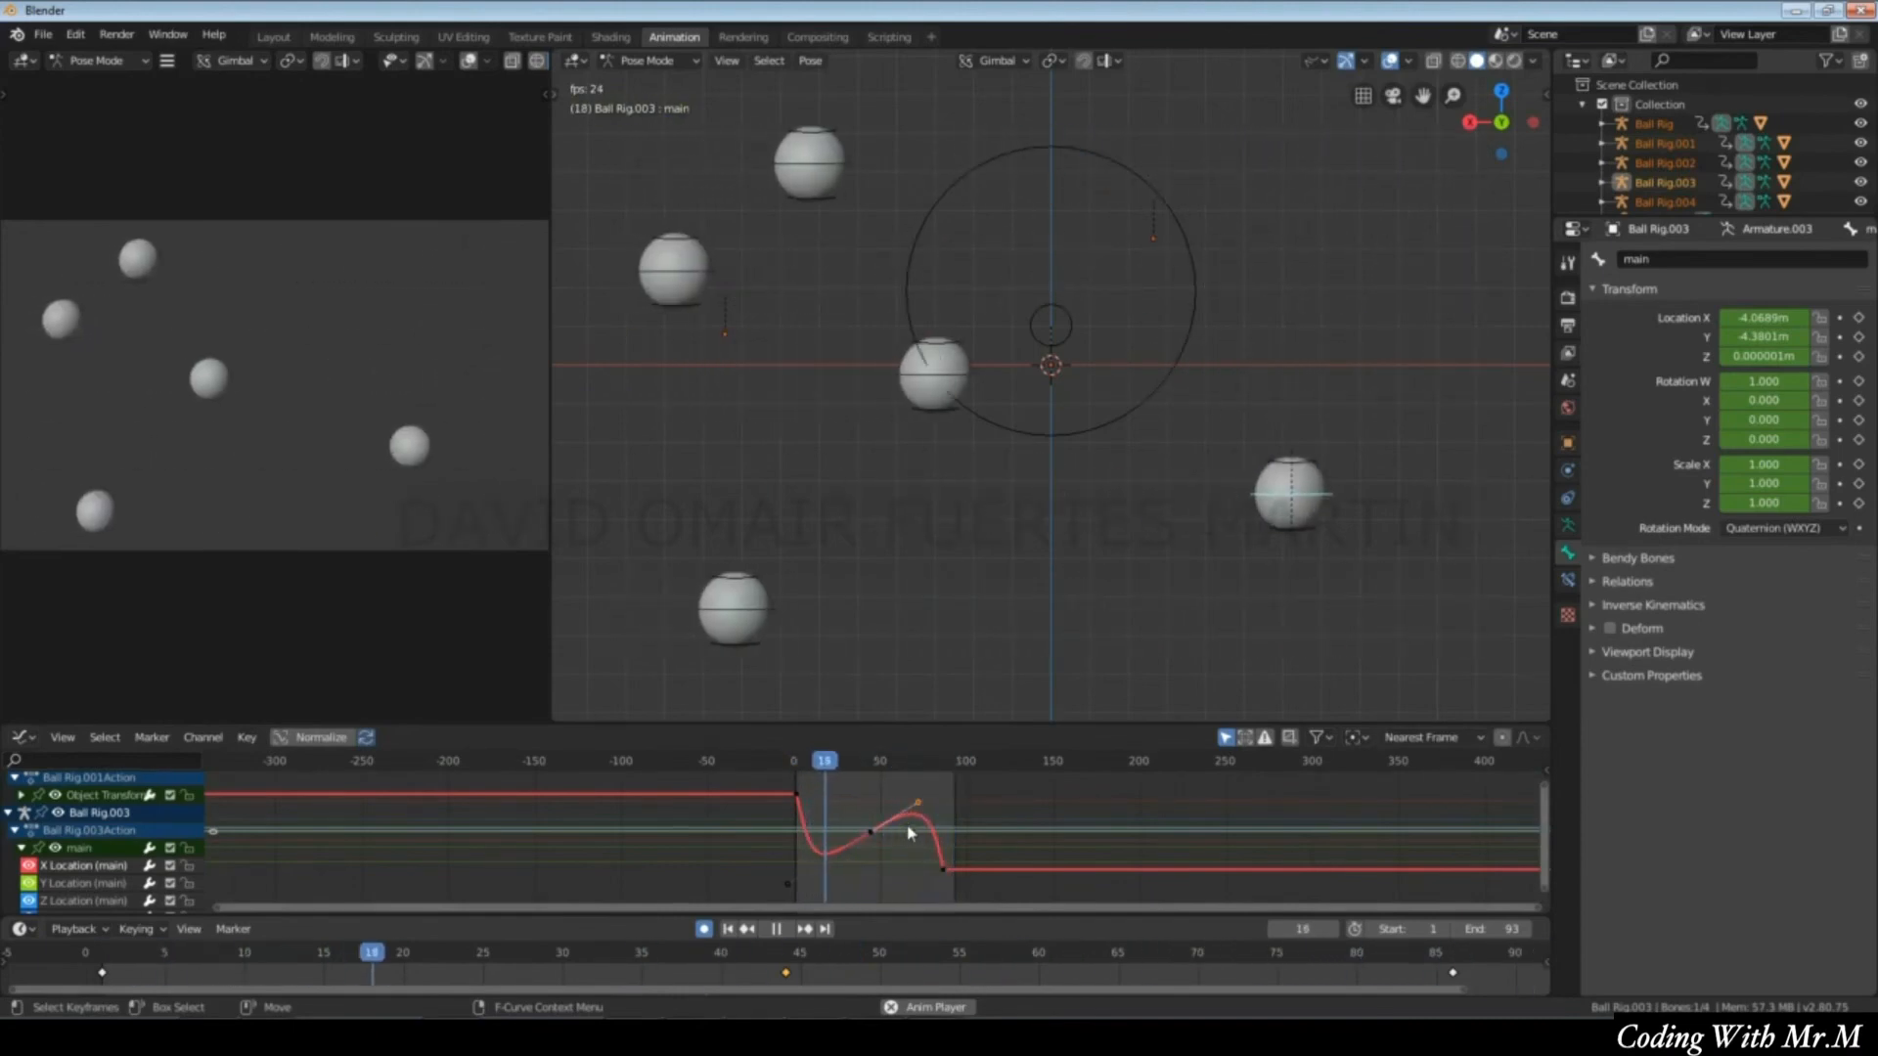
pyautogui.press('space')
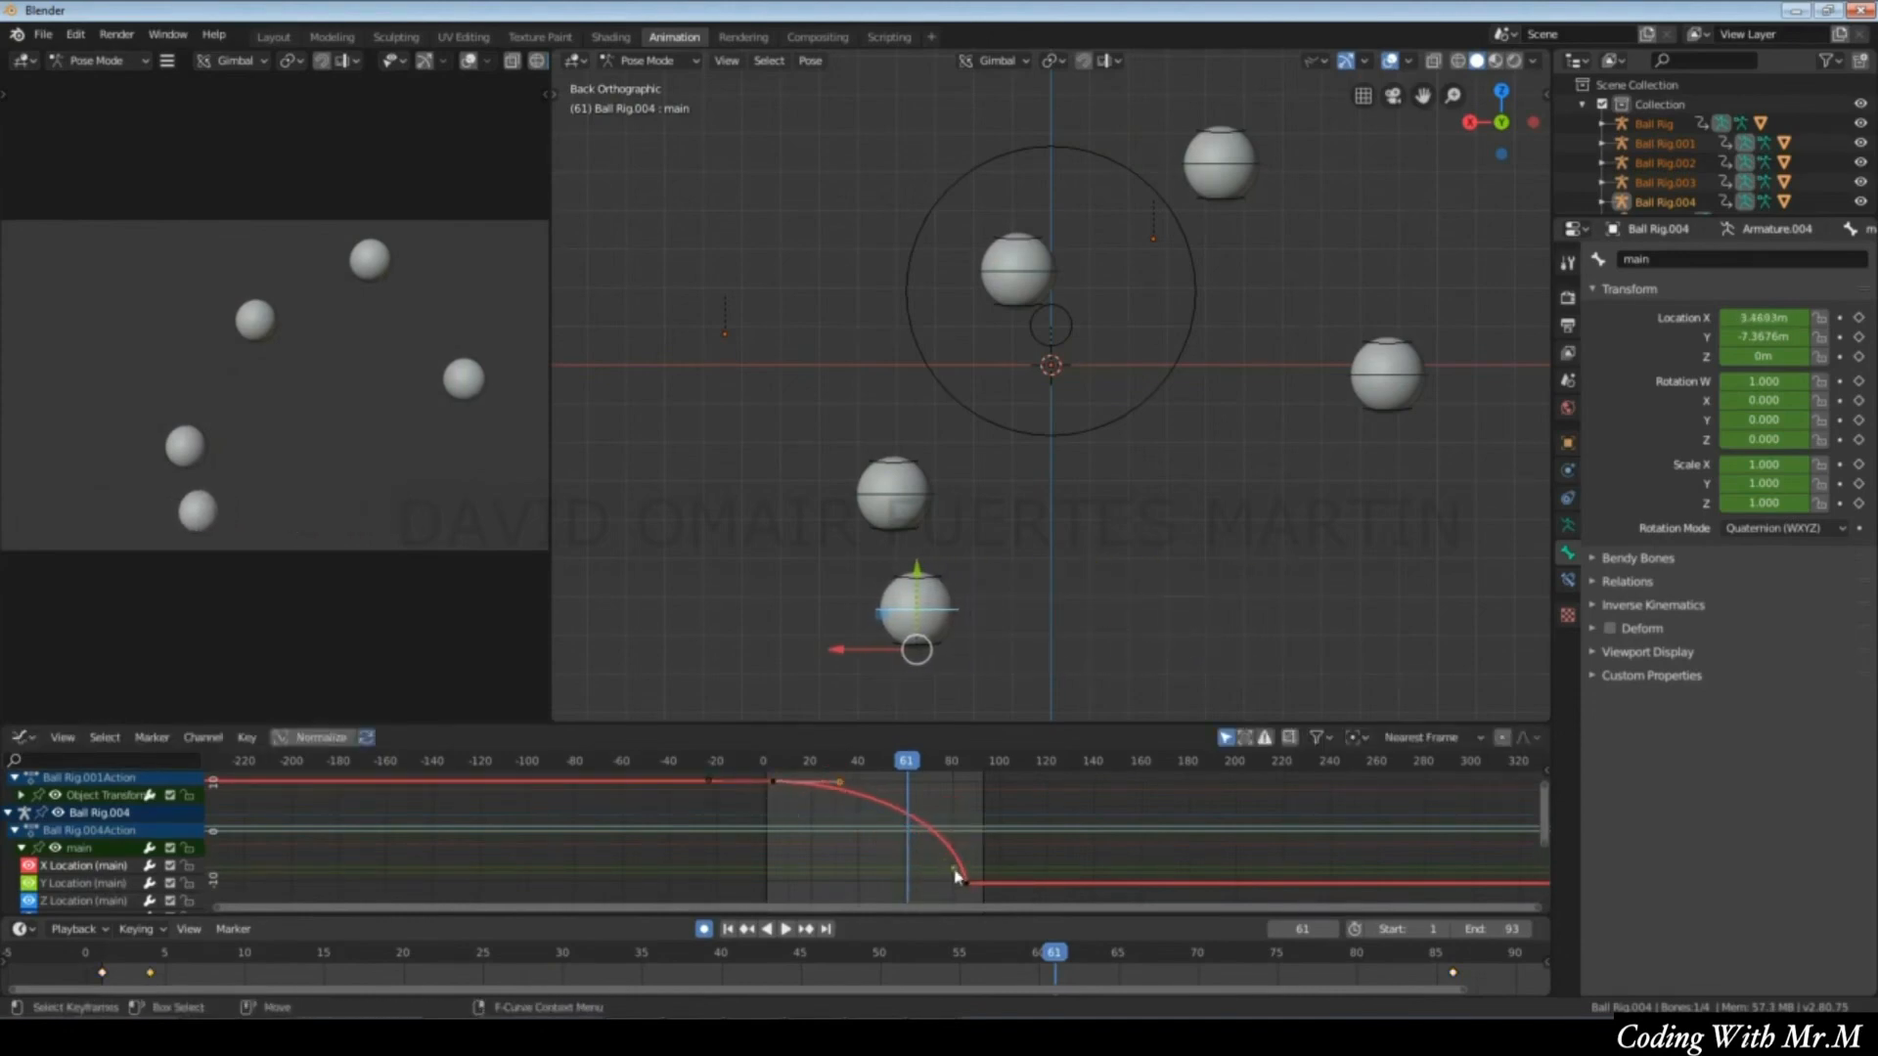
# Insert a keyframe on Ball Rig.004 at frame 82 and set the selected X Location keyframes' handle type to Auto Clamped.
pyautogui.press('space')
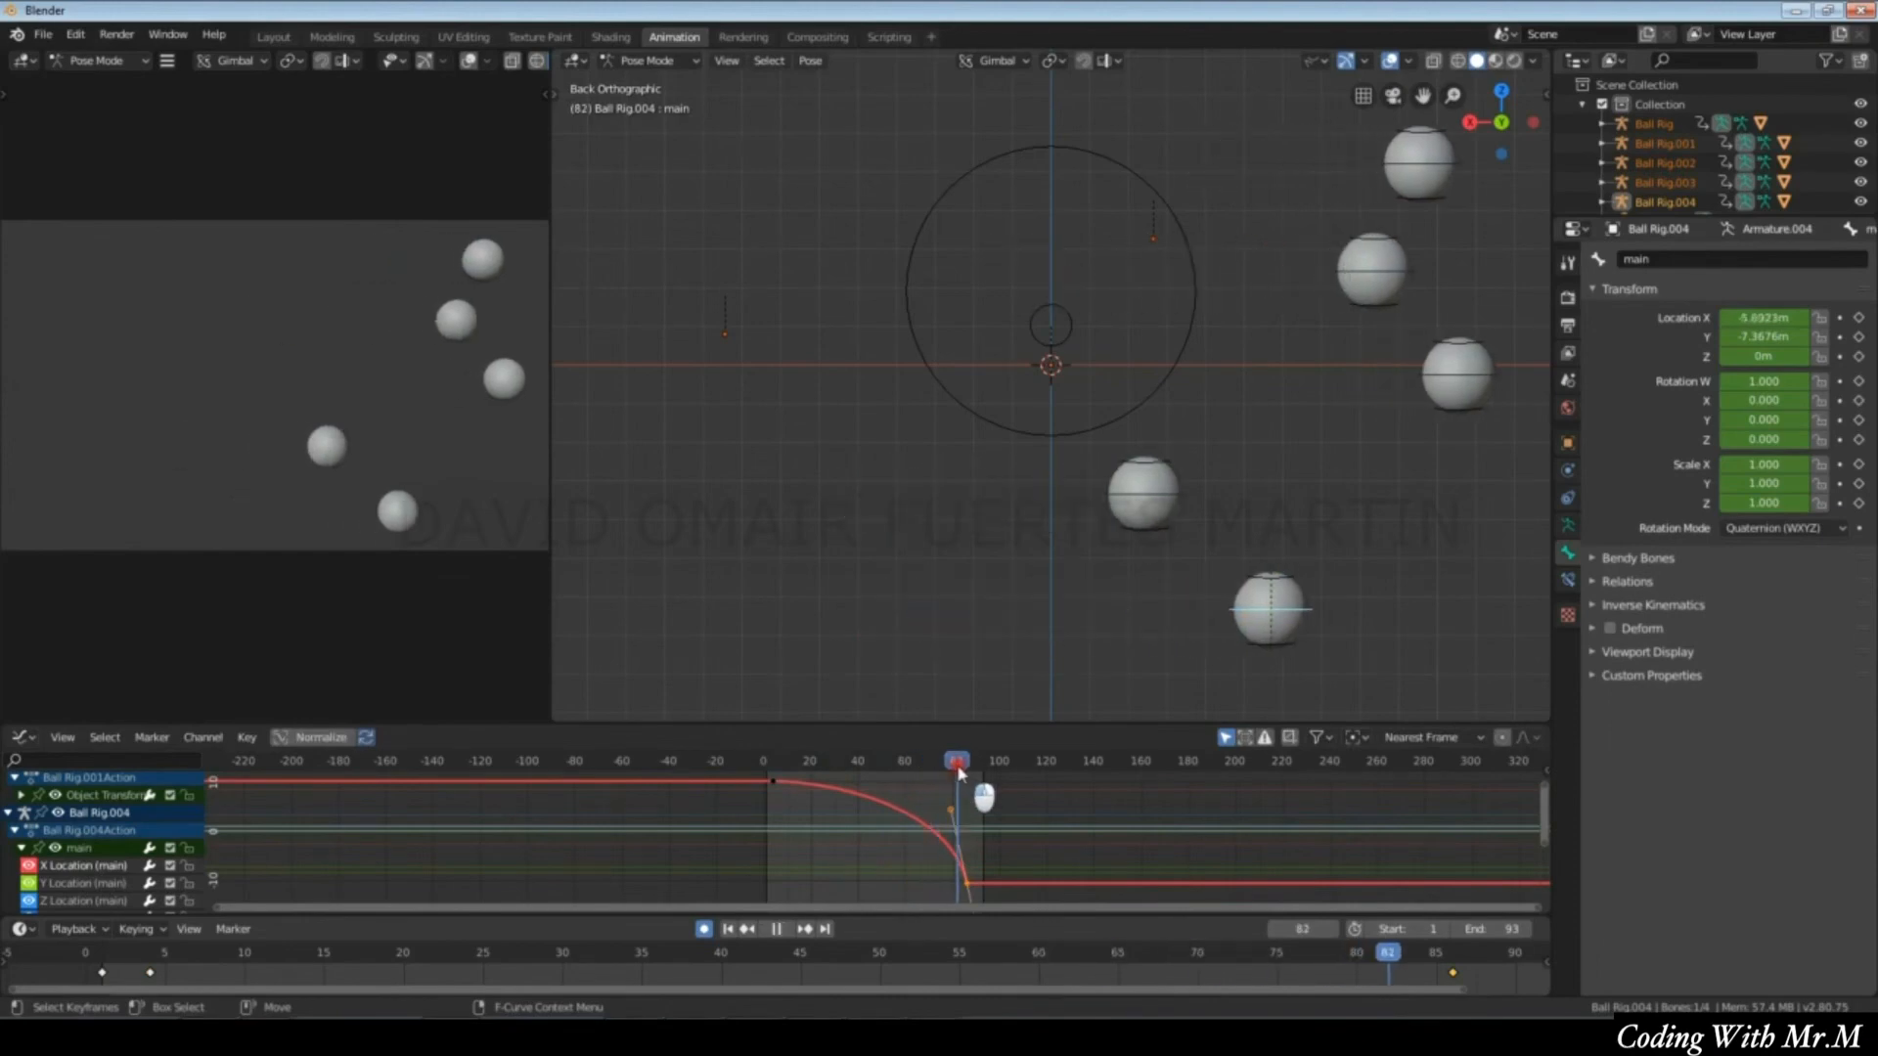
pyautogui.press('i')
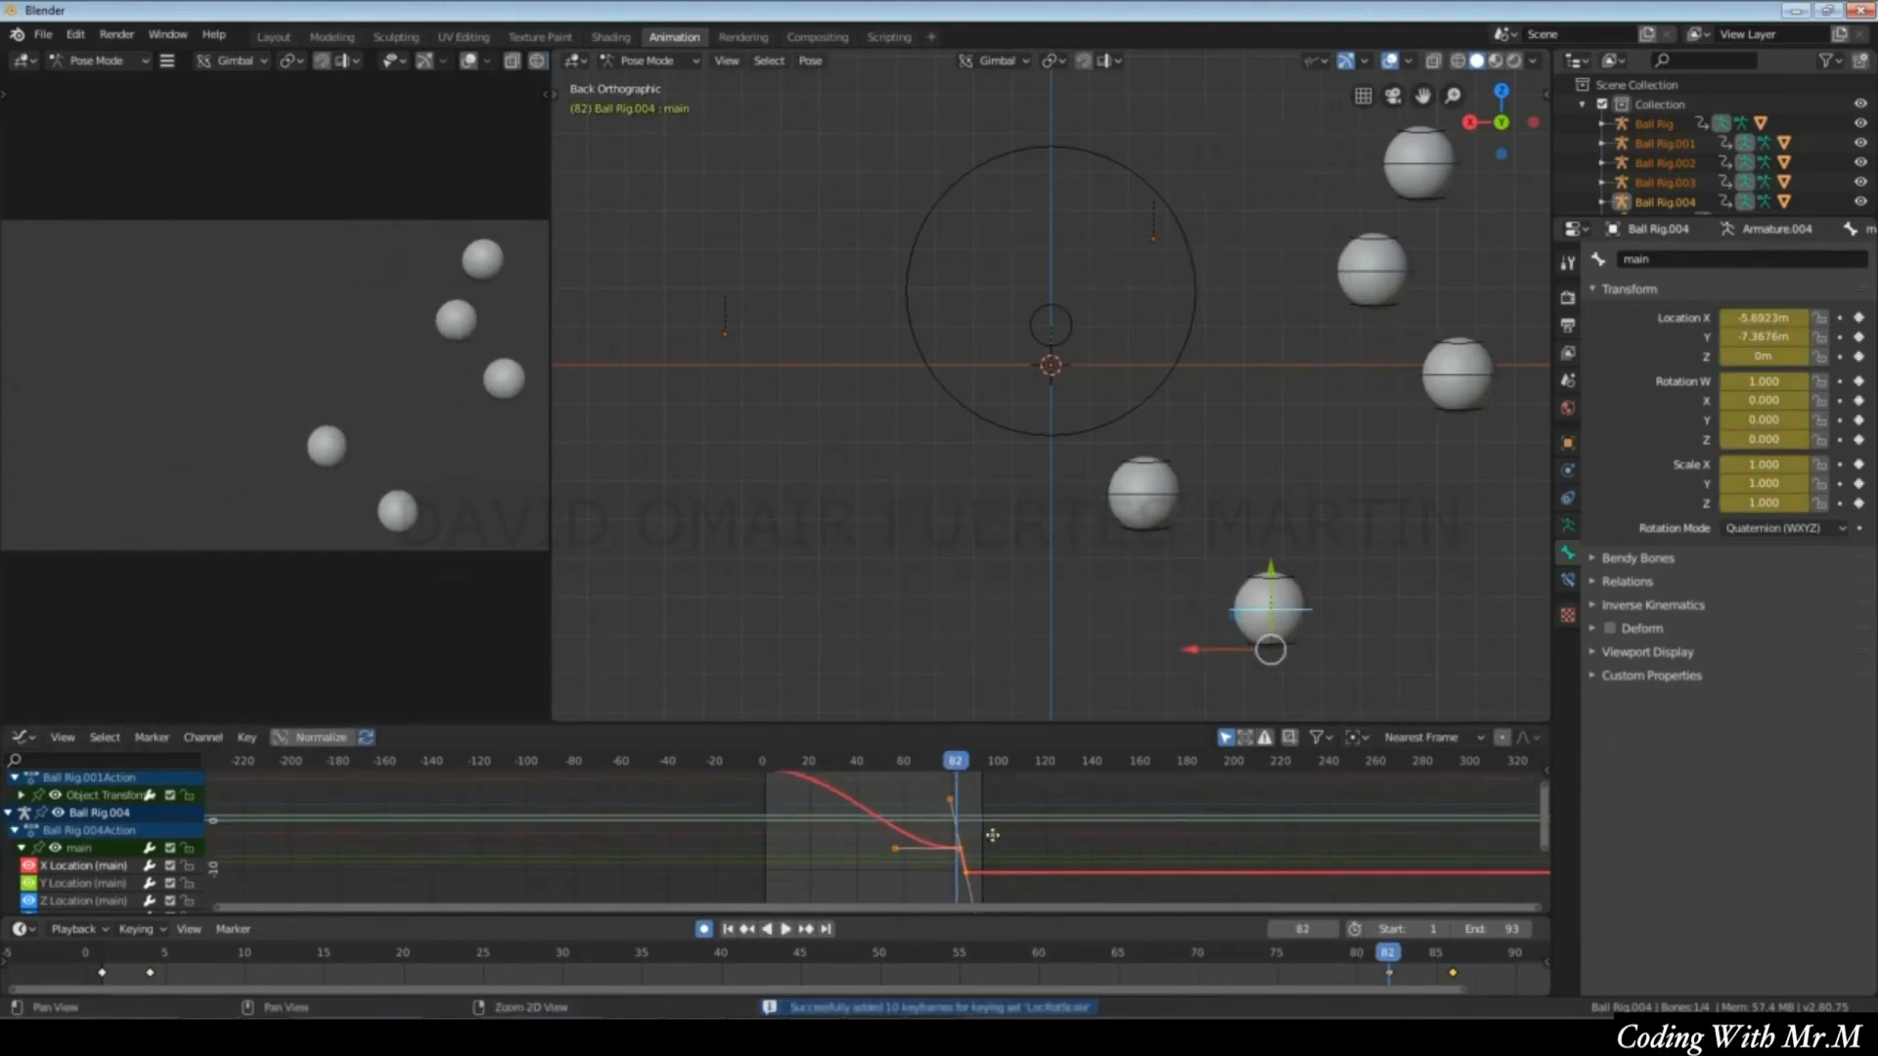
pyautogui.keyDown('ctrl'); pyautogui.moveTo(981, 855); pyautogui.dragTo(1046, 813, button='middle'); pyautogui.keyUp('ctrl')
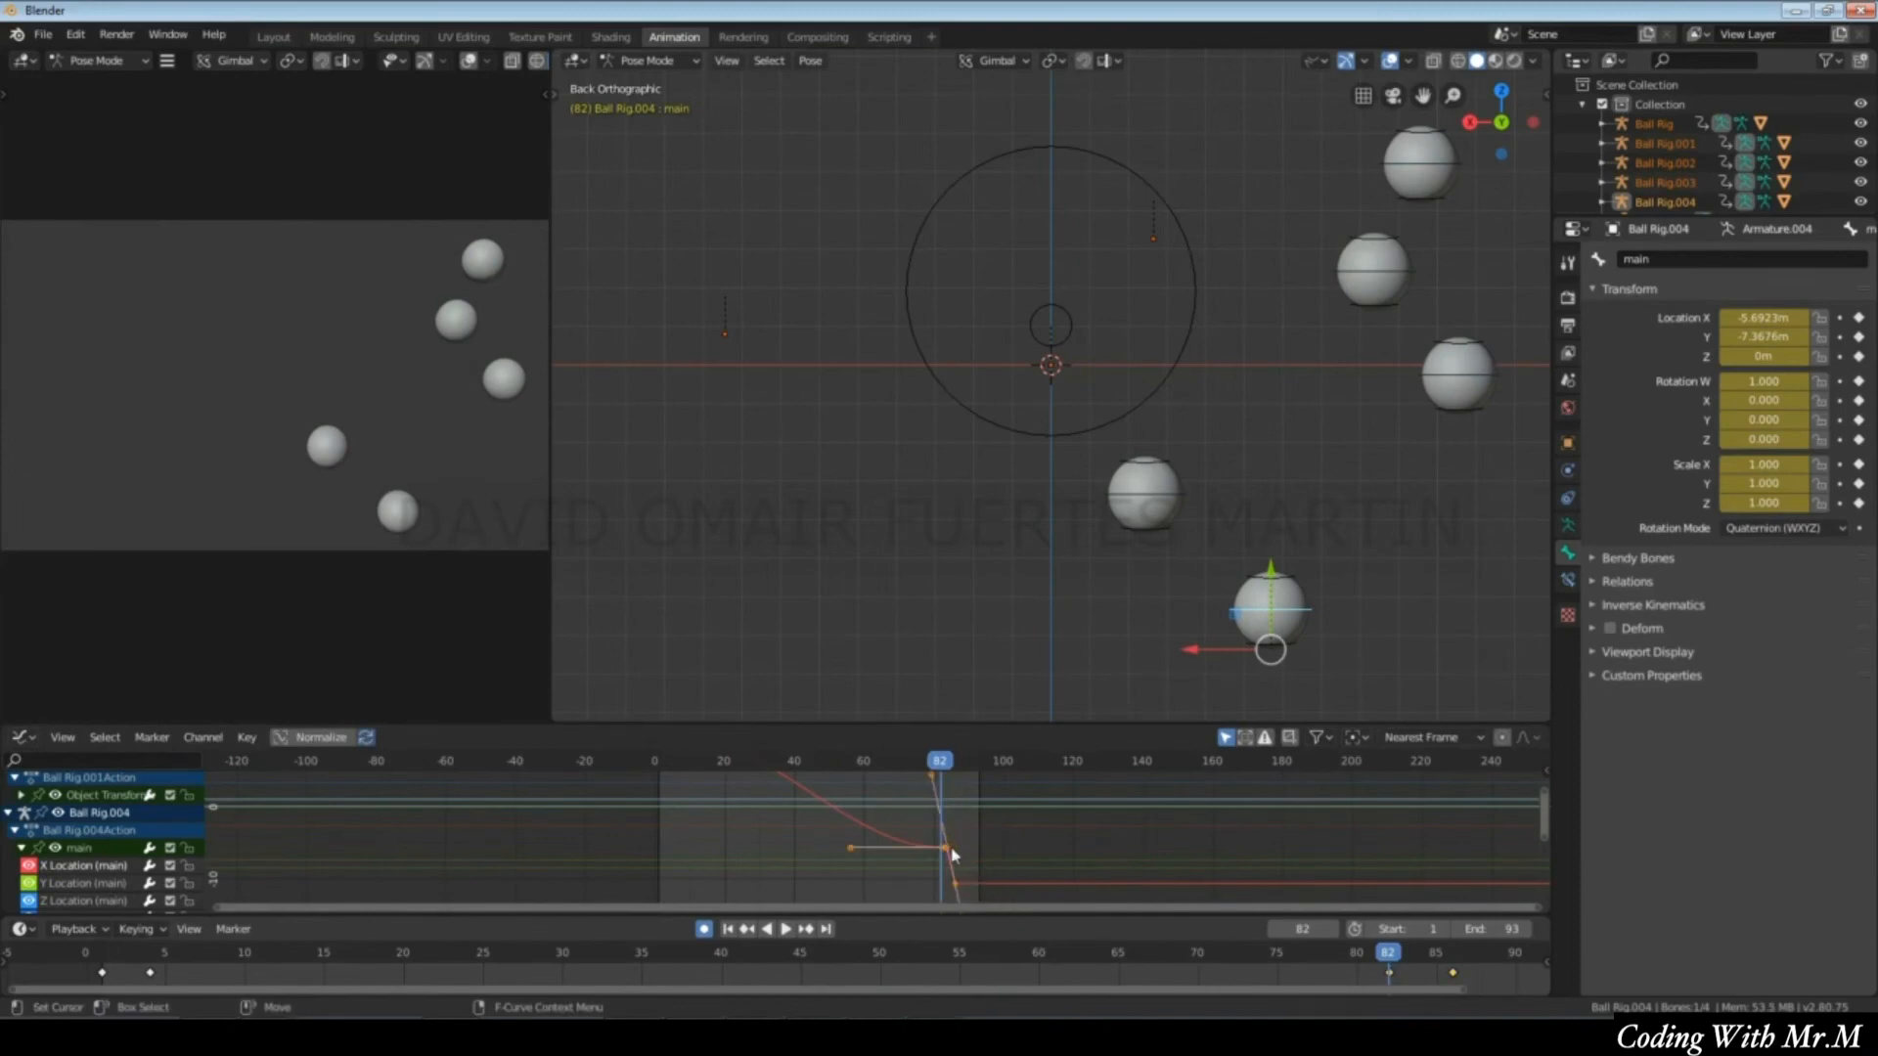
pyautogui.rightClick(952, 854)
pyautogui.moveTo(956, 849)
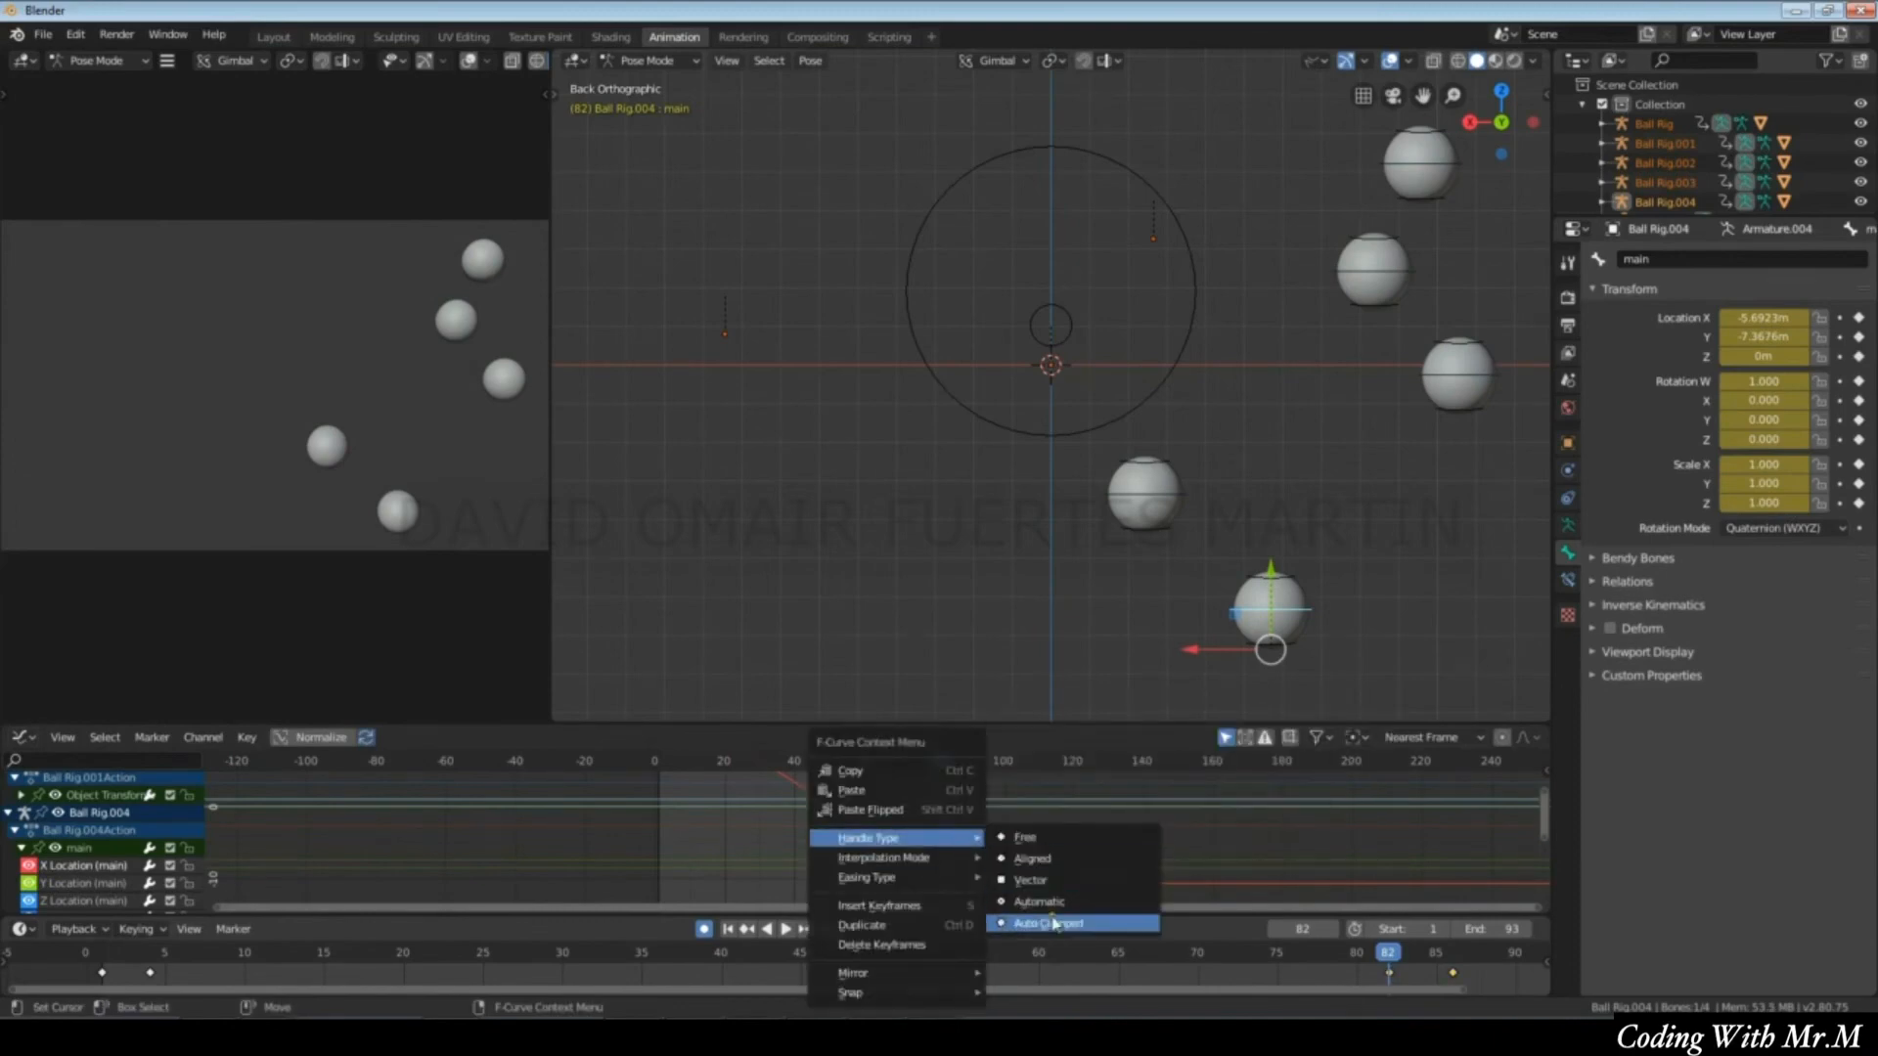
pyautogui.click(1055, 923)
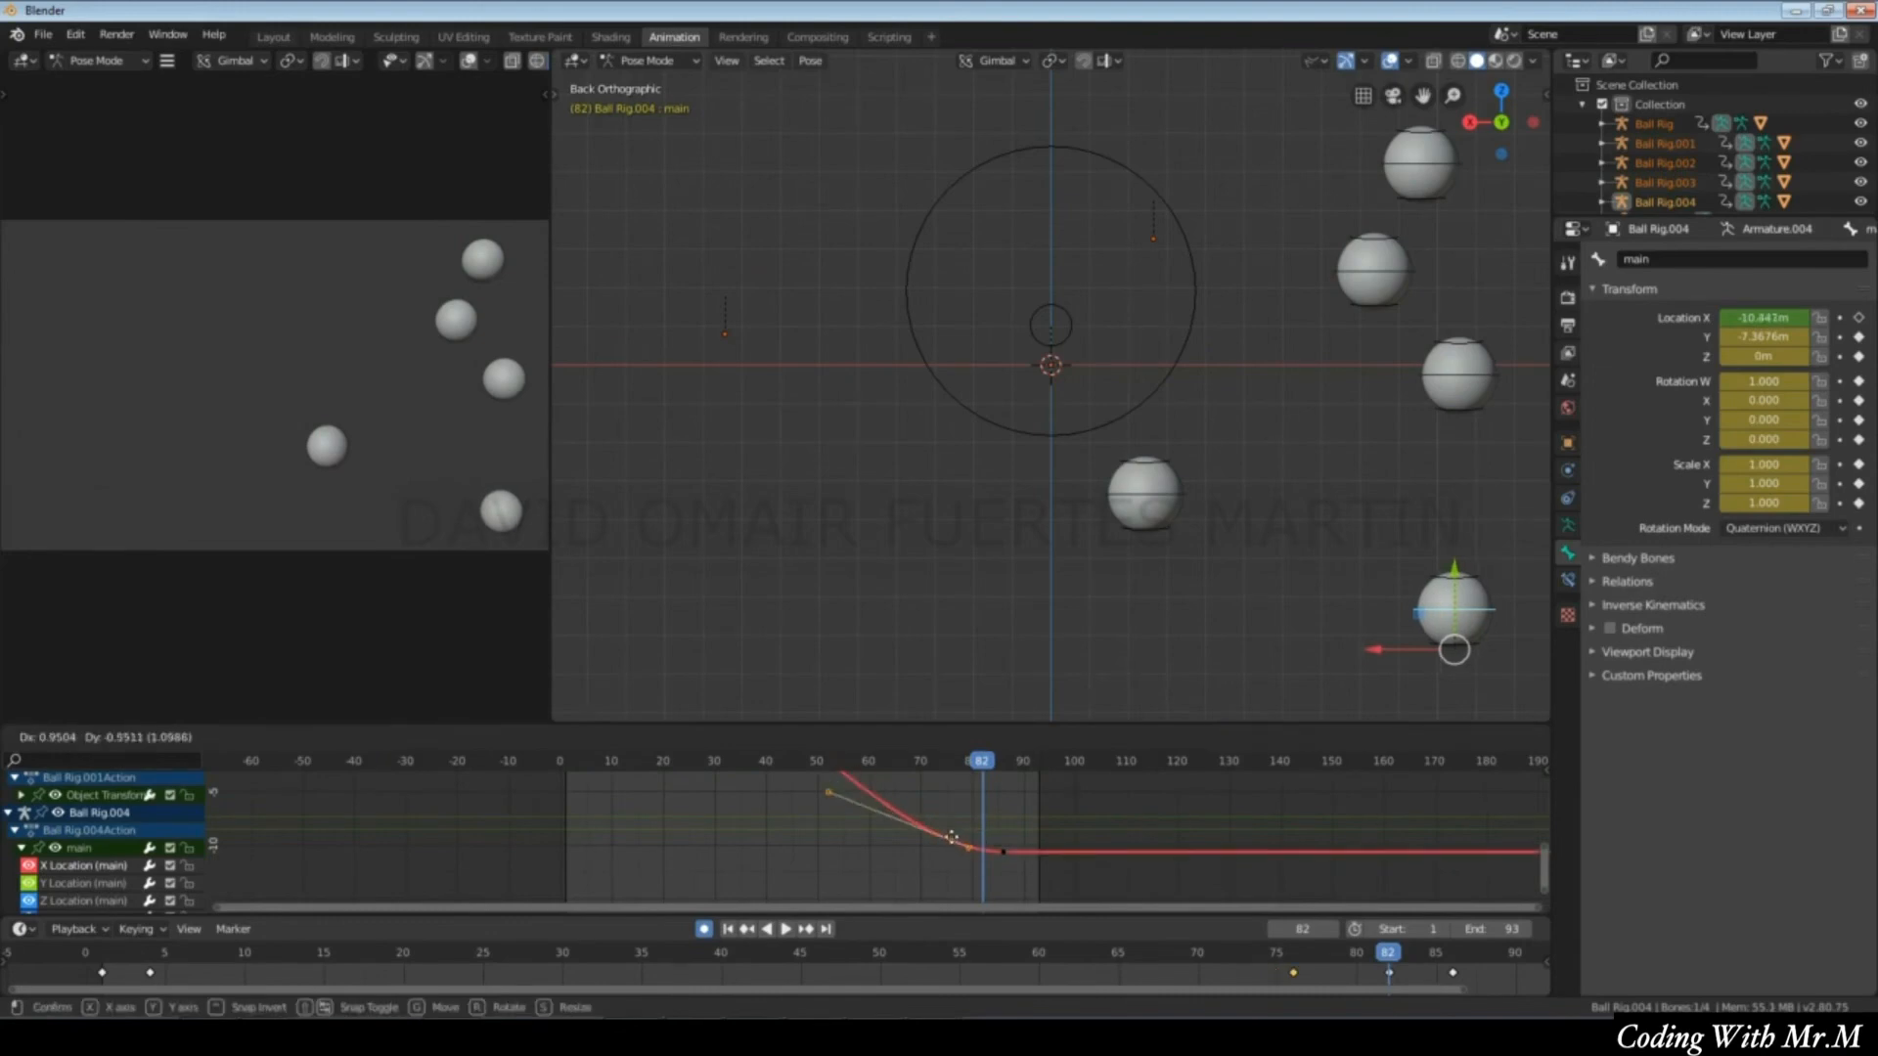
# Set the handles of Ball Rig.004's X Location keyframe near frame 76 to Free and pull its incoming handle upward.
pyautogui.scroll(-4, 873, 863)
pyautogui.moveTo(840, 851); pyautogui.dragTo(923, 879, button='middle')
pyautogui.scroll(3, 929, 876)
pyautogui.rightClick(958, 881)
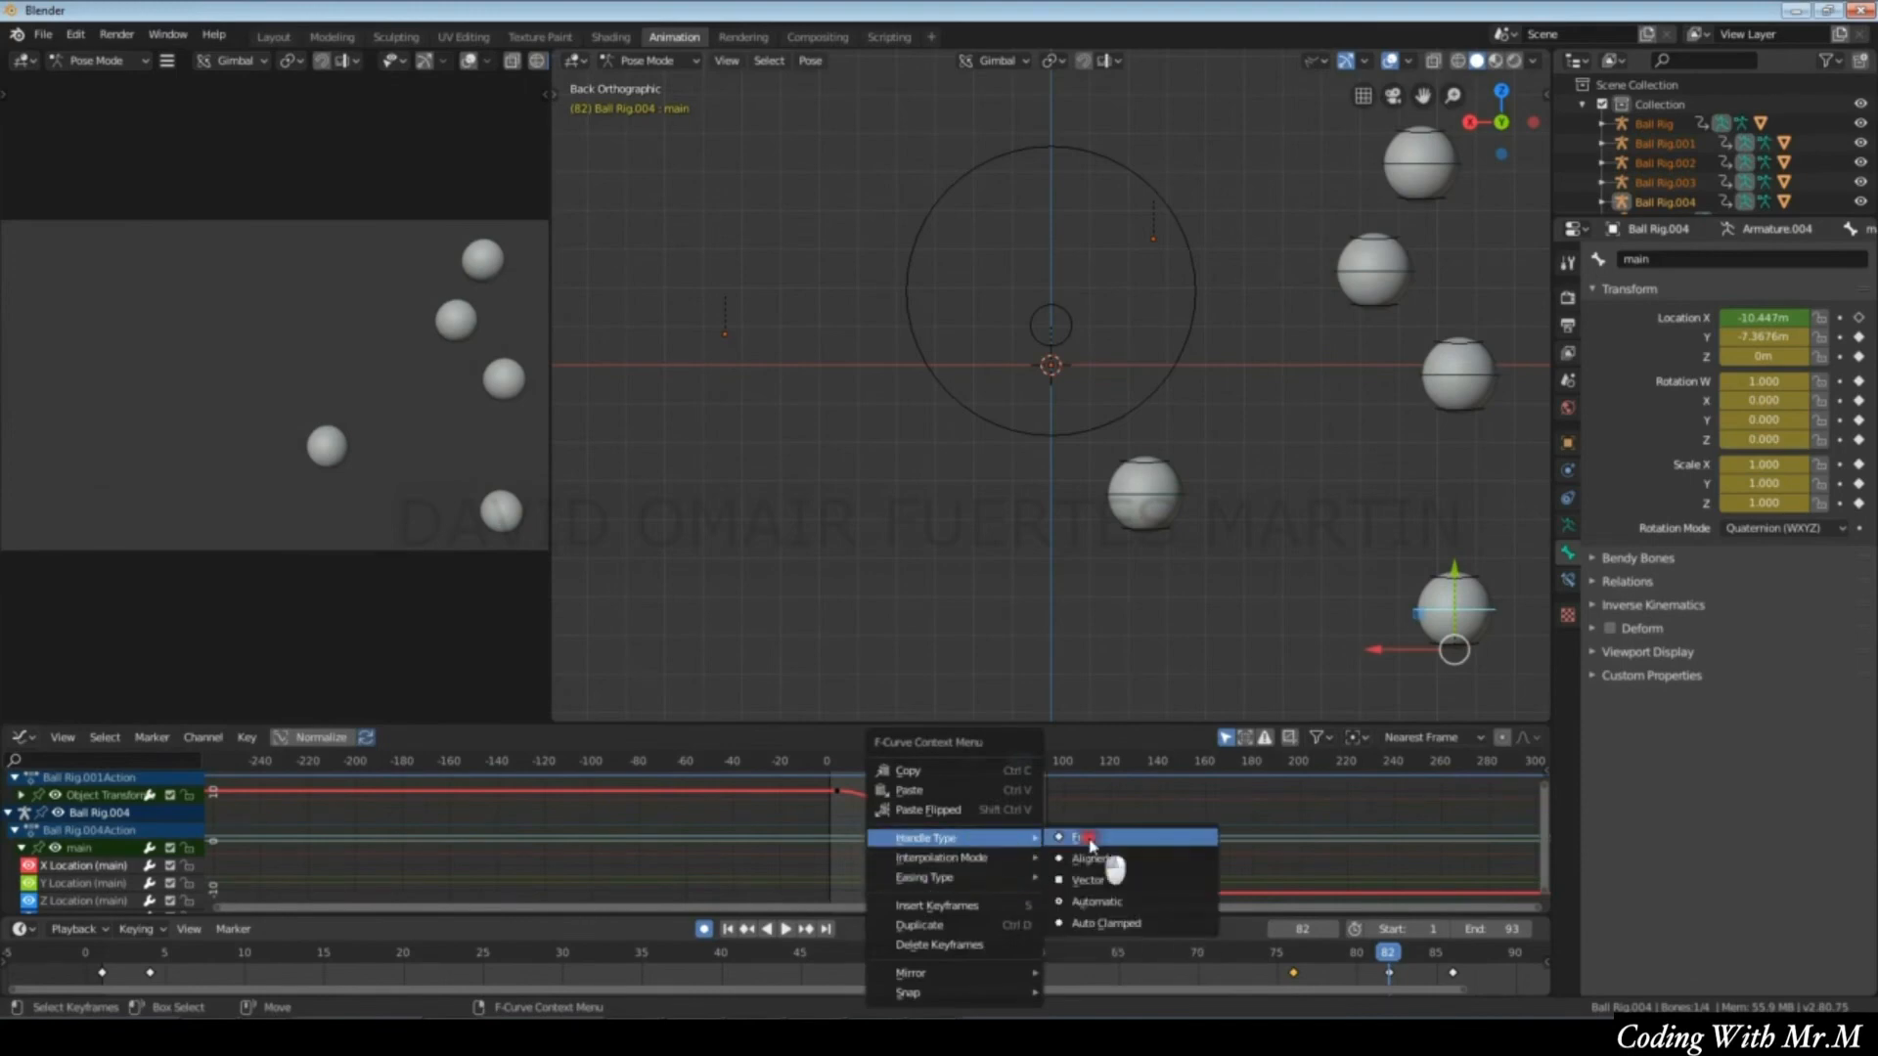
pyautogui.click(1088, 839)
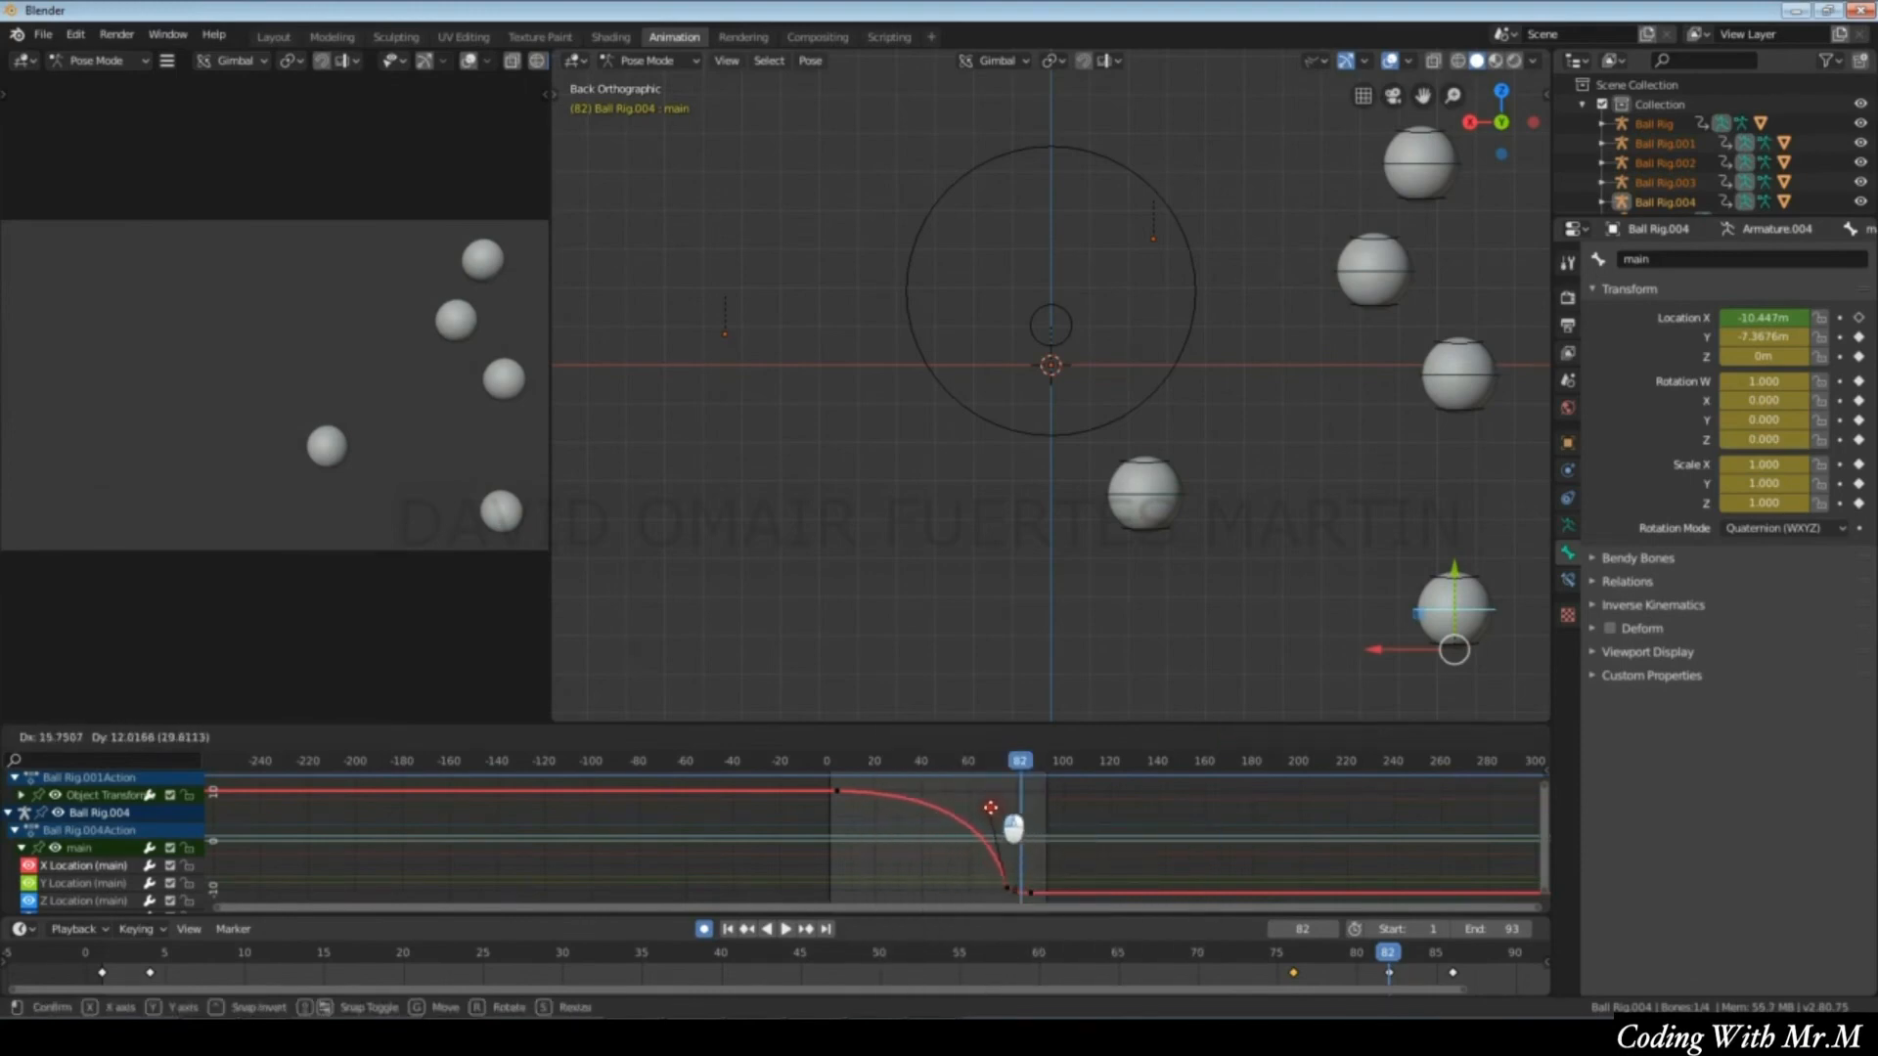
pyautogui.moveTo(982, 802); pyautogui.dragTo(982, 802)
# Shift Ball Rig.004's freed X Location keyframe to about frame 79 and play the animation from near the start.
pyautogui.keyDown('alt'); pyautogui.moveTo(1014, 843); pyautogui.dragTo(968, 865, button='middle'); pyautogui.keyUp('alt')
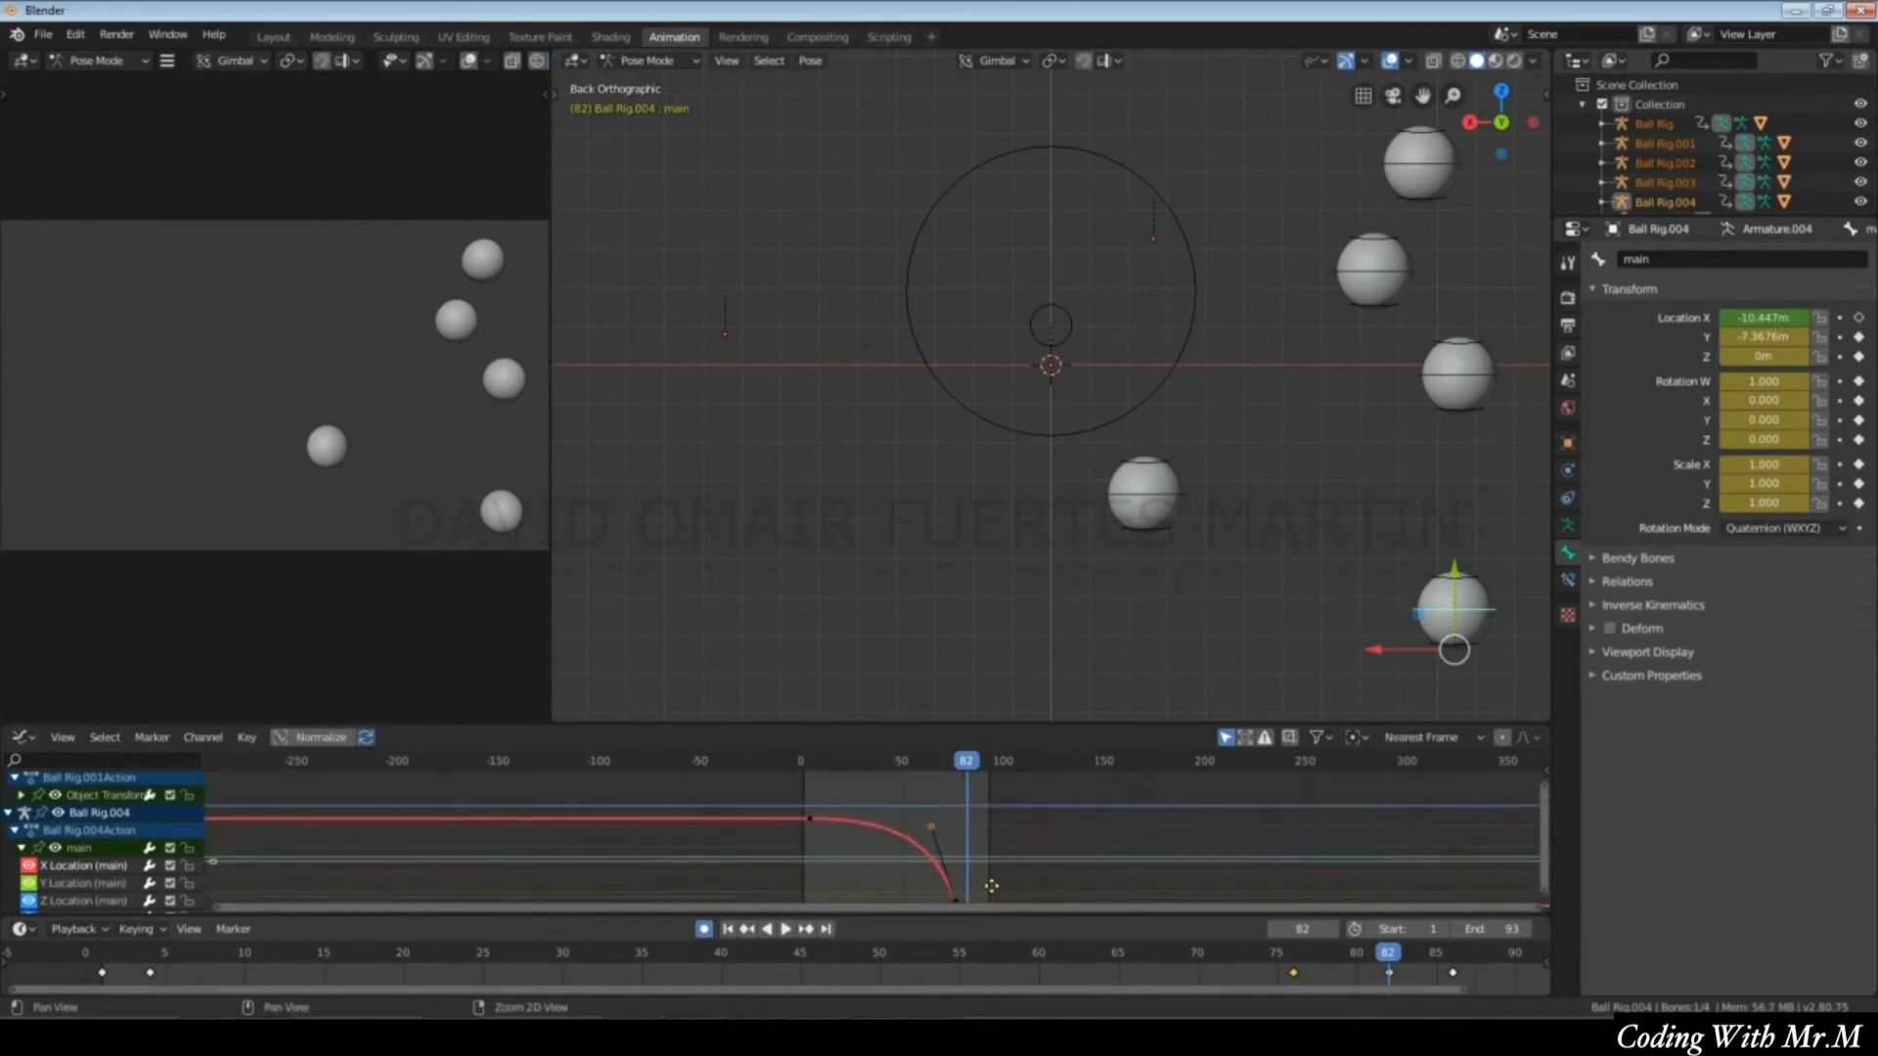
pyautogui.keyDown('alt'); pyautogui.moveTo(926, 853); pyautogui.dragTo(981, 839, button='right'); pyautogui.keyUp('alt')
pyautogui.keyDown('alt'); pyautogui.moveTo(1089, 879); pyautogui.dragTo(980, 842, button='middle'); pyautogui.keyUp('alt')
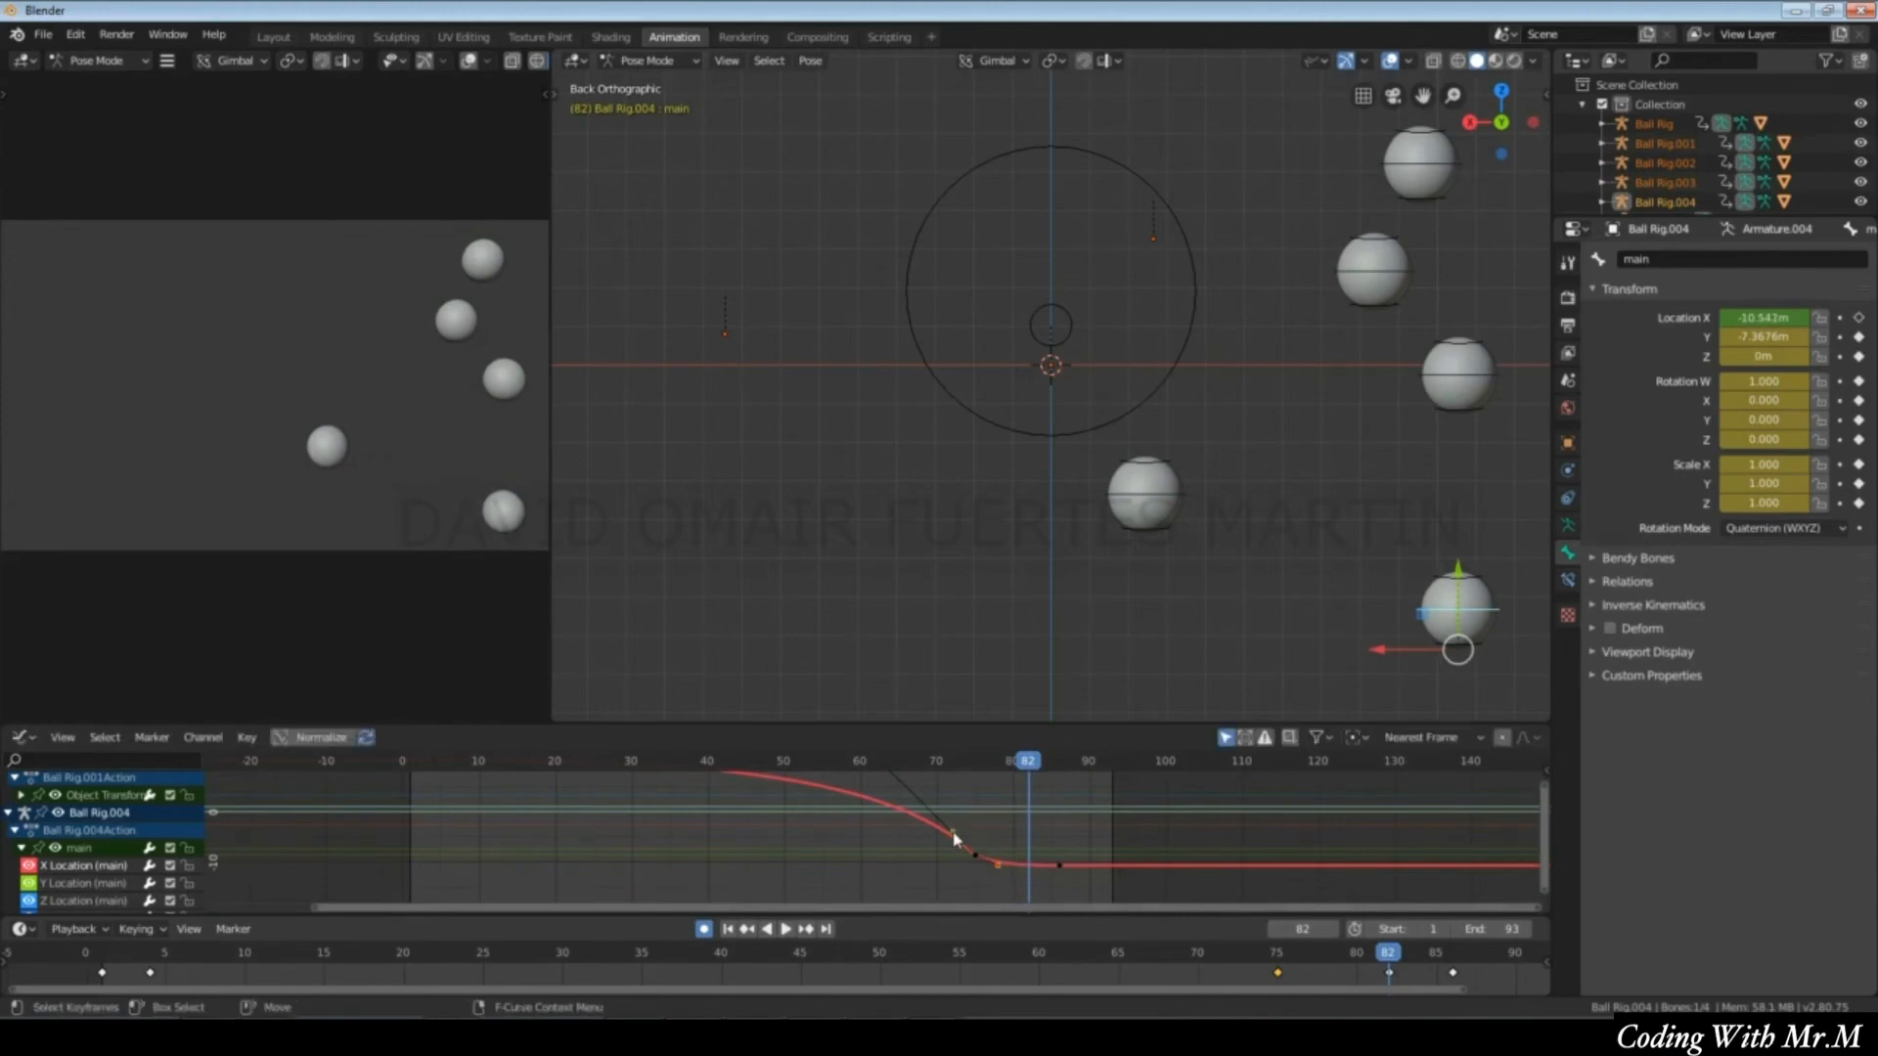
pyautogui.scroll(-4, 953, 833)
pyautogui.moveTo(591, 766)
pyautogui.mouseDown()
pyautogui.moveTo(1010, 778)
pyautogui.moveTo(574, 785)
pyautogui.mouseUp()
pyautogui.press('space')
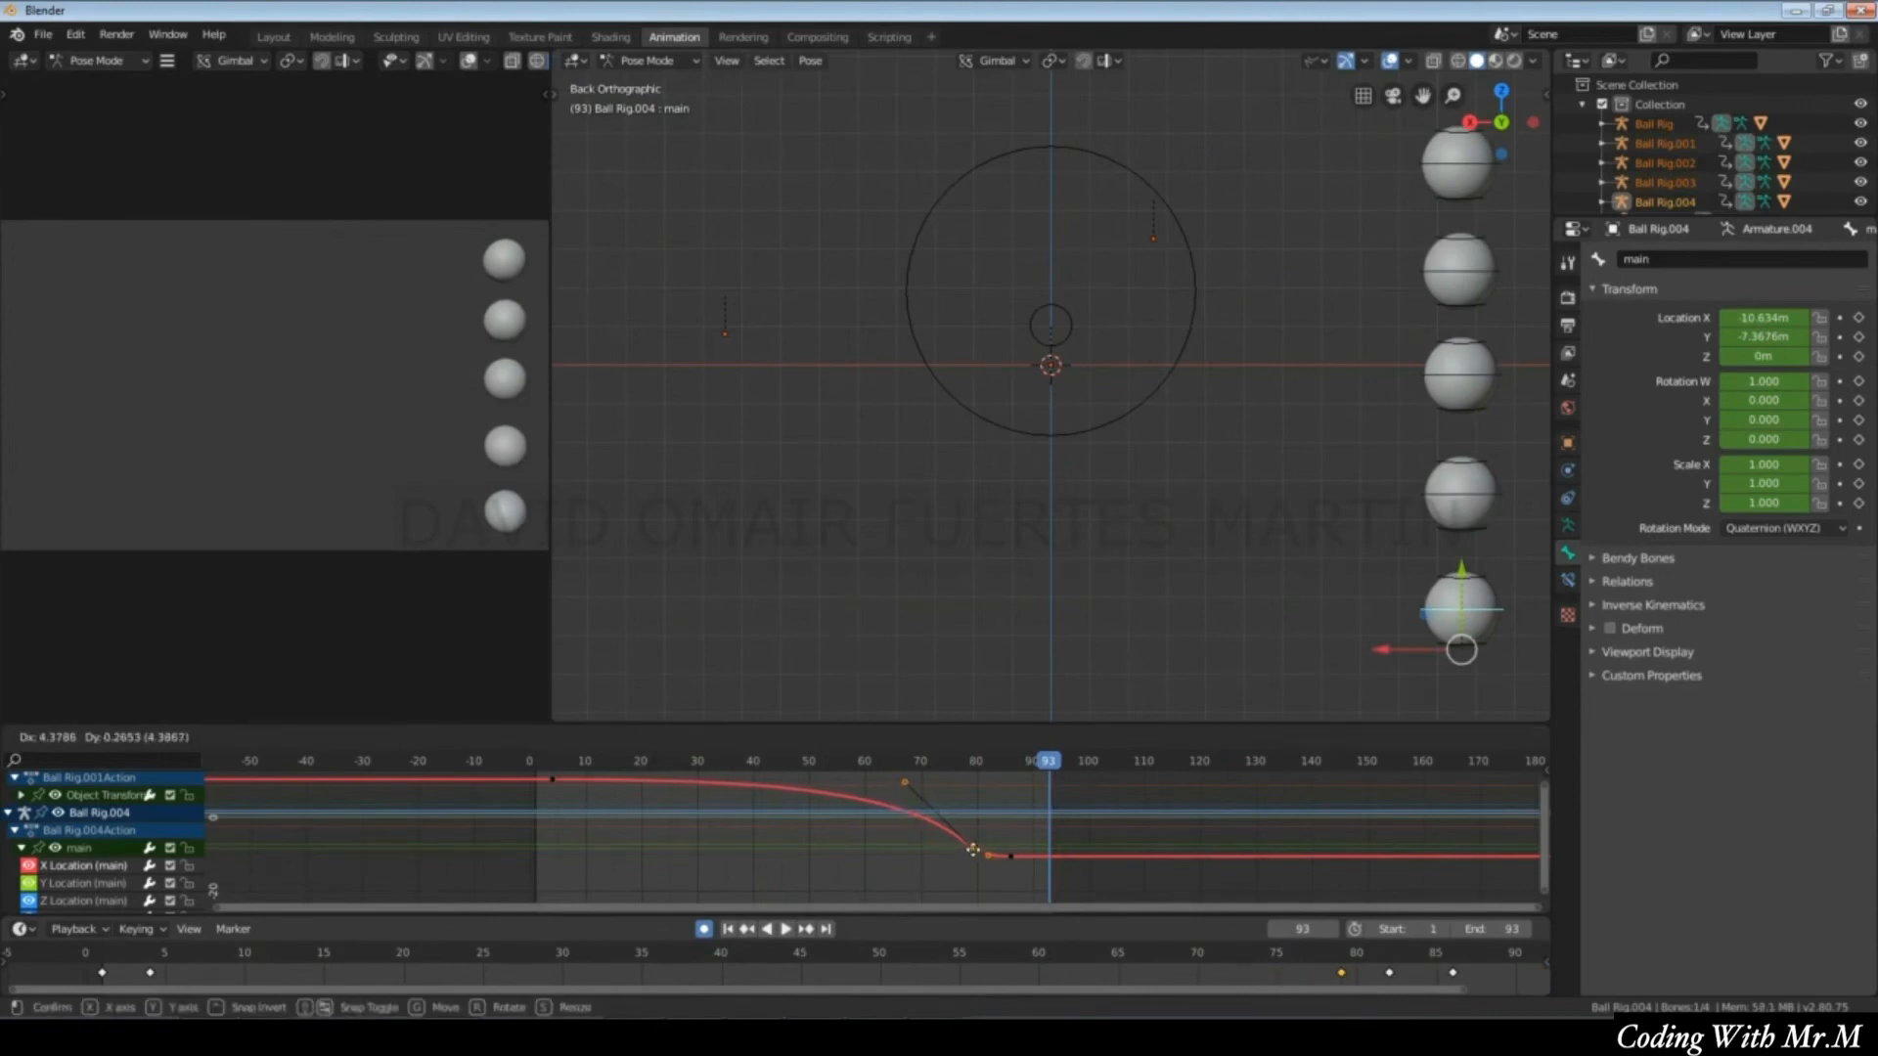
pyautogui.press('space')
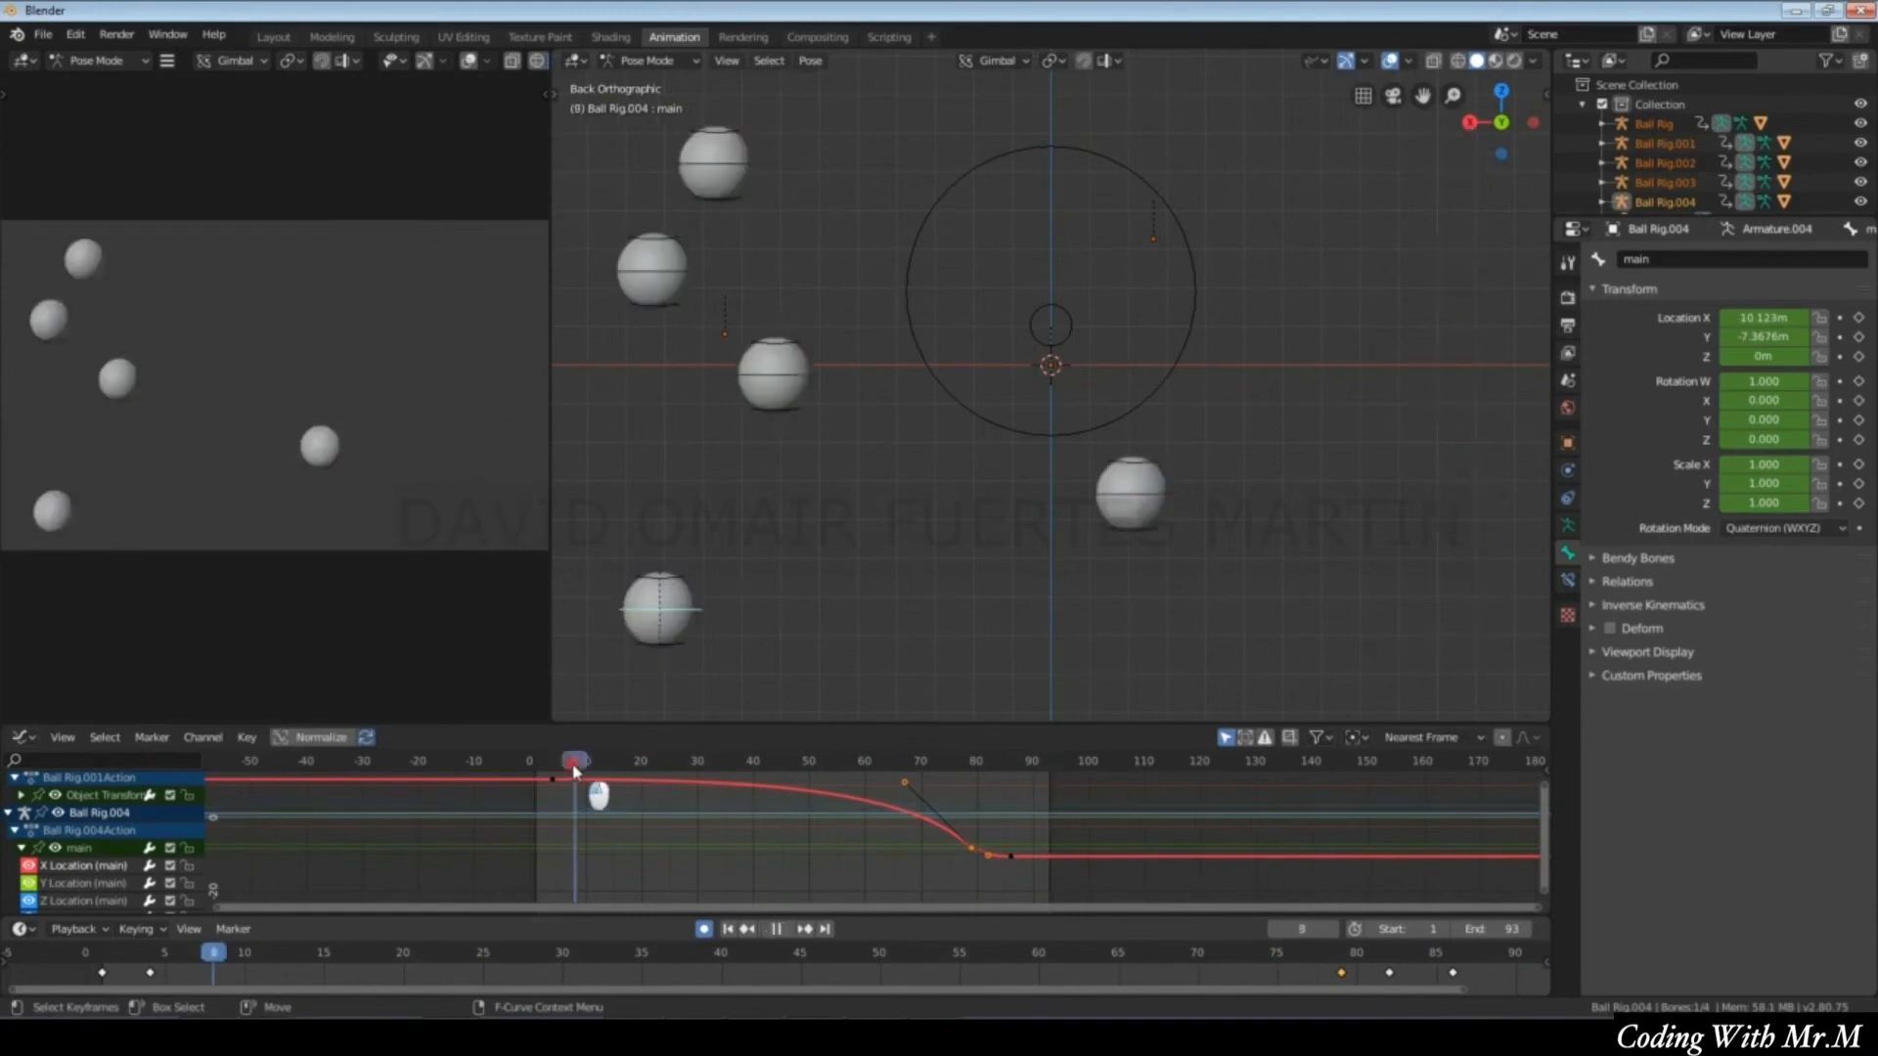